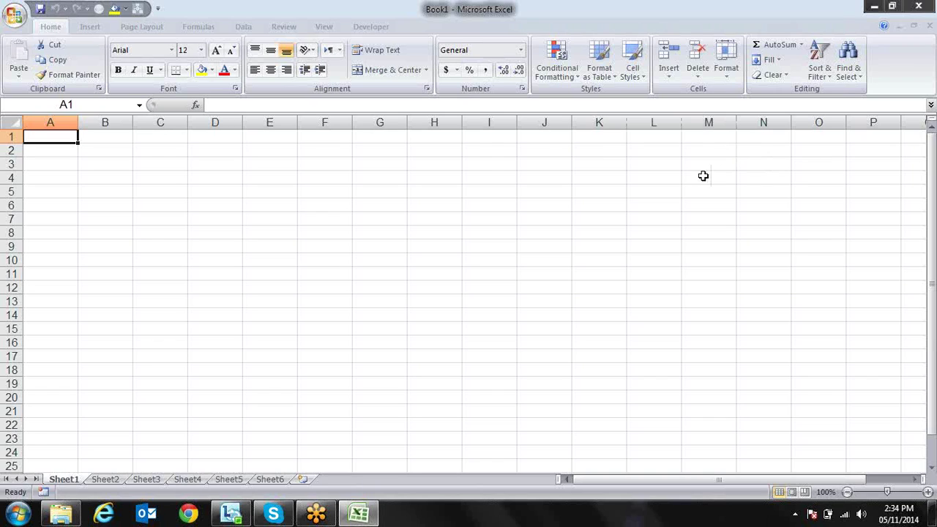
Go to column A in row 3 and browse the Time, Percentage, Text and Custom format categories
click(772, 163)
key(Left)
key(Home)
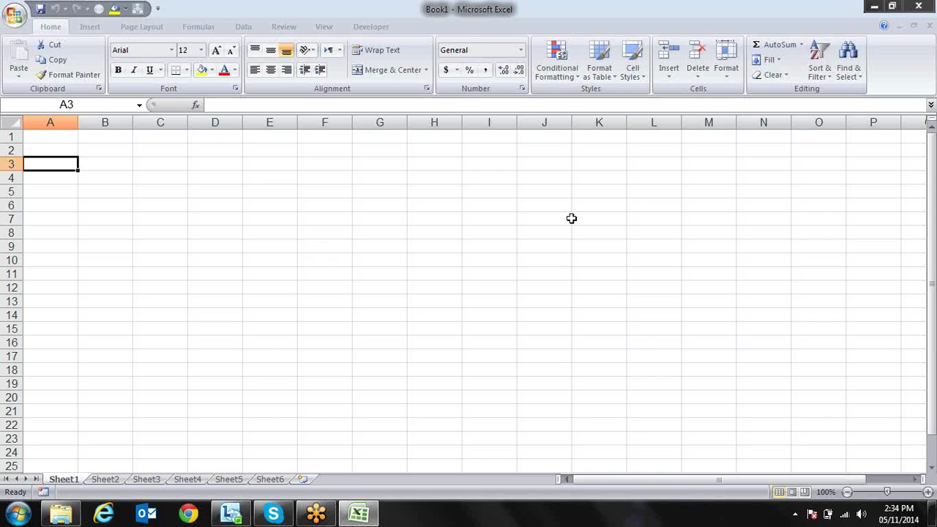
click(522, 89)
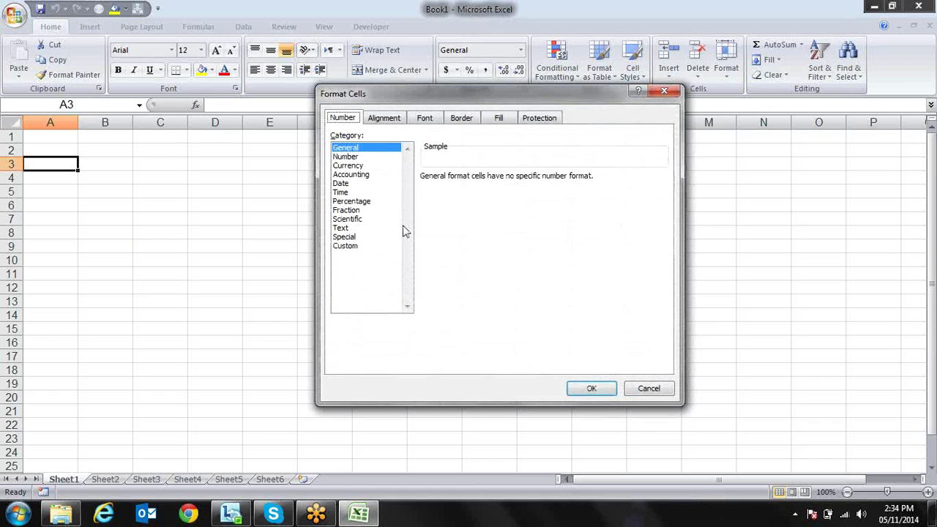
click(349, 192)
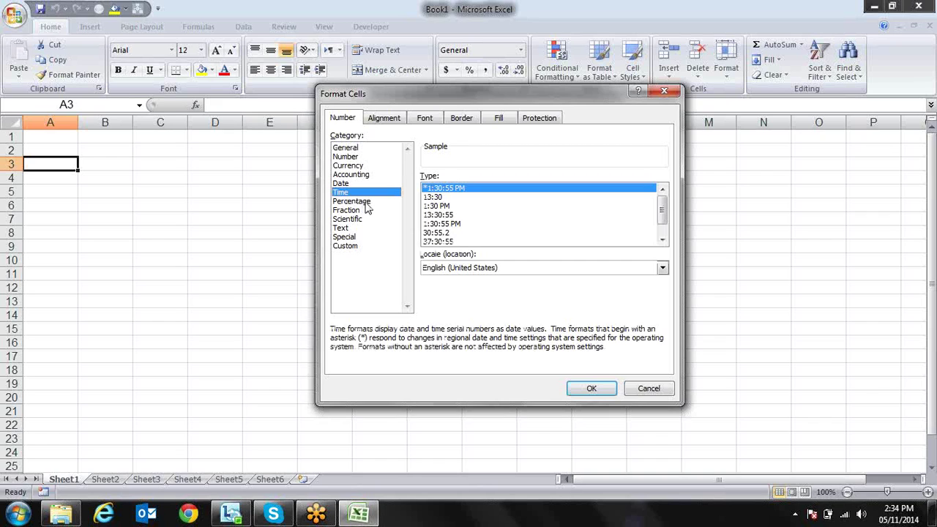
click(366, 202)
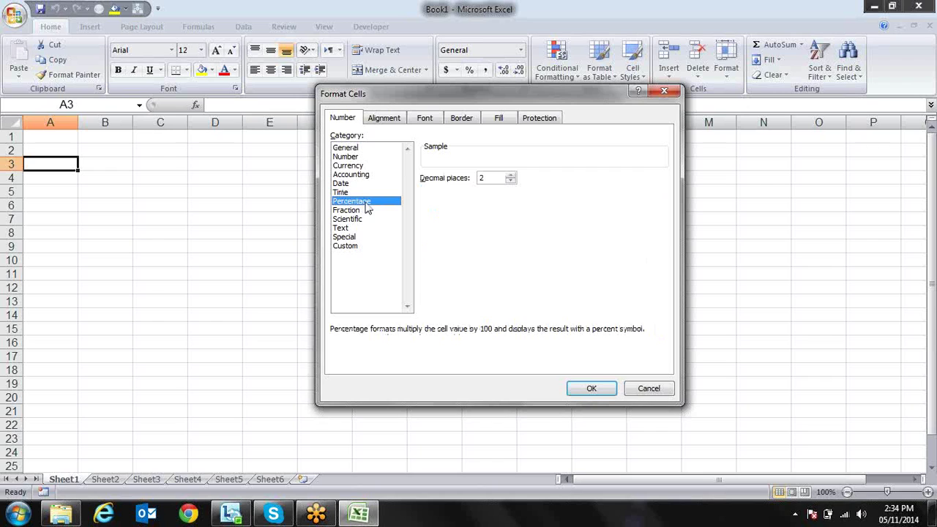
click(359, 194)
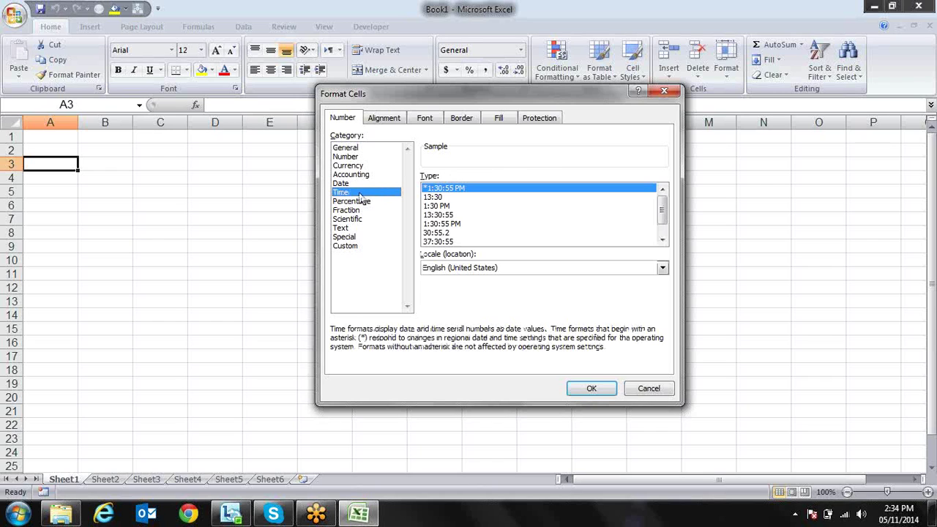
click(352, 228)
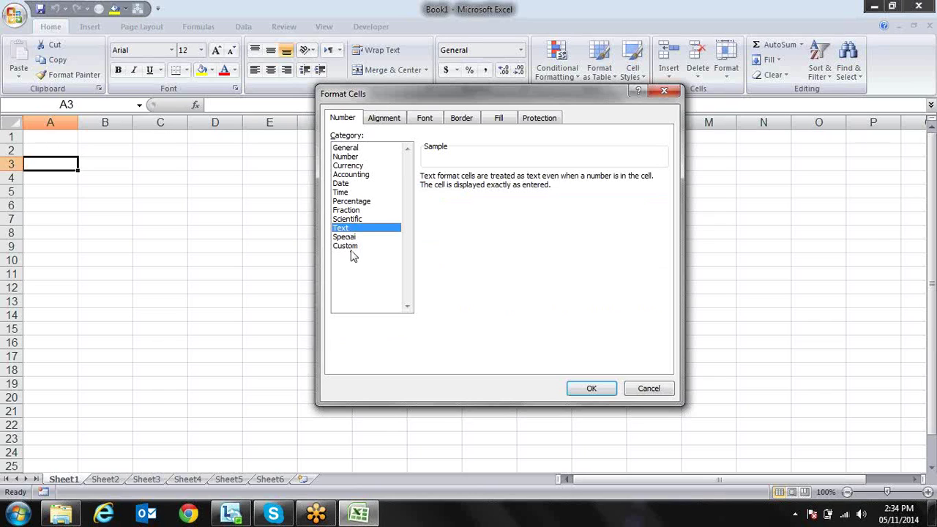
click(359, 246)
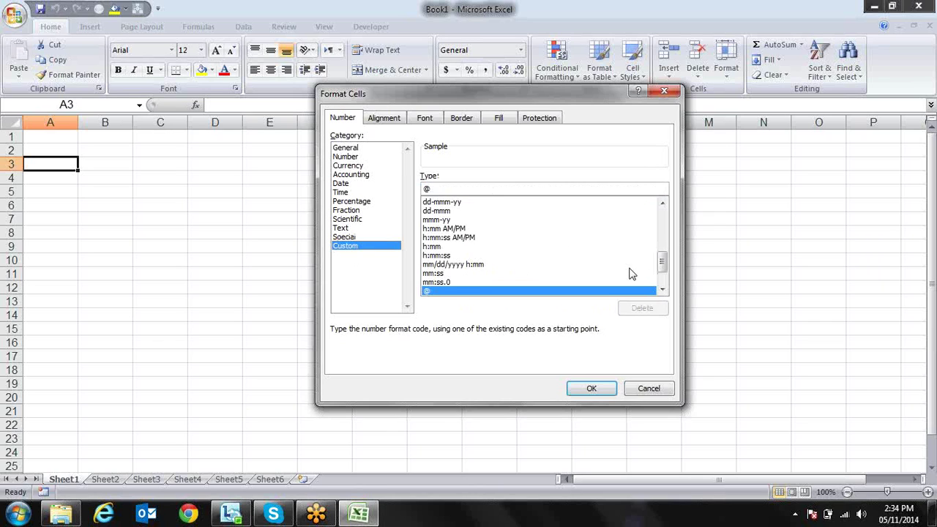
Inspect the custom format codes, then close Format Cells without changes
double_click(662, 289)
double_click(663, 290)
double_click(663, 289)
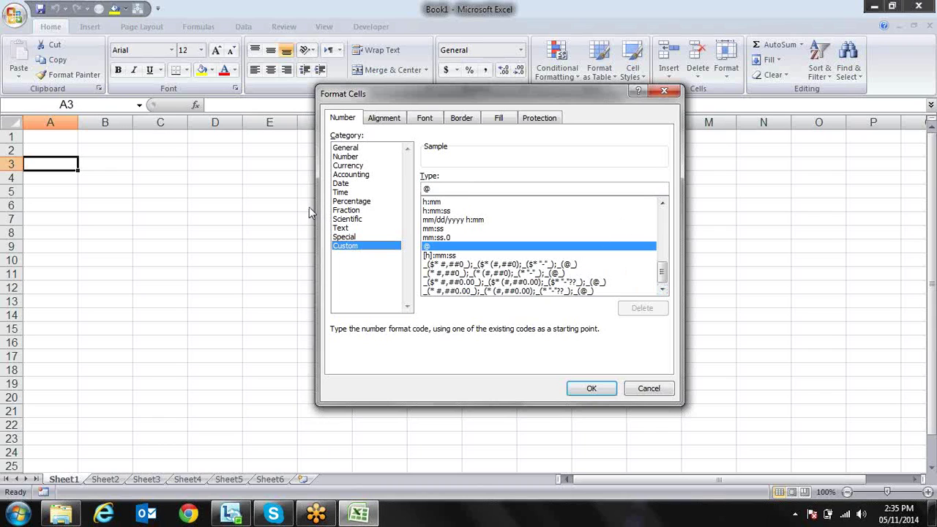
click(675, 92)
click(244, 173)
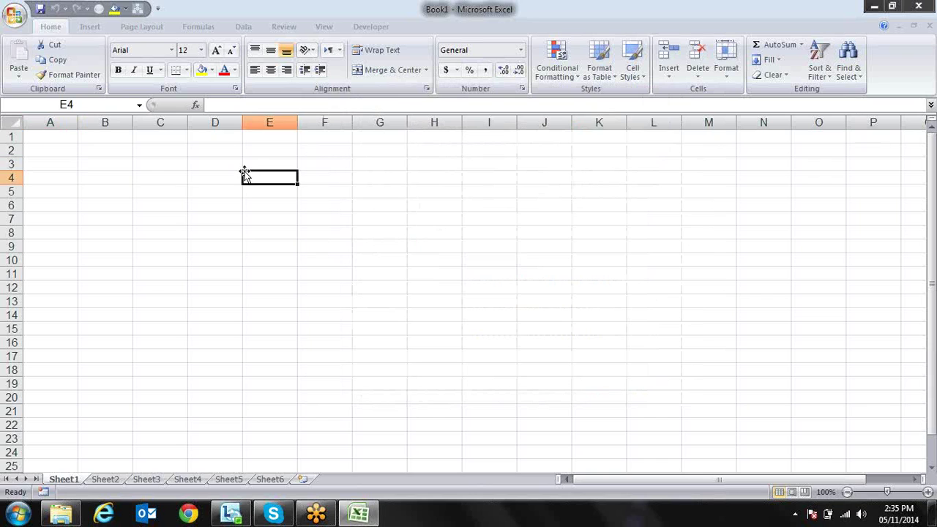
click(523, 89)
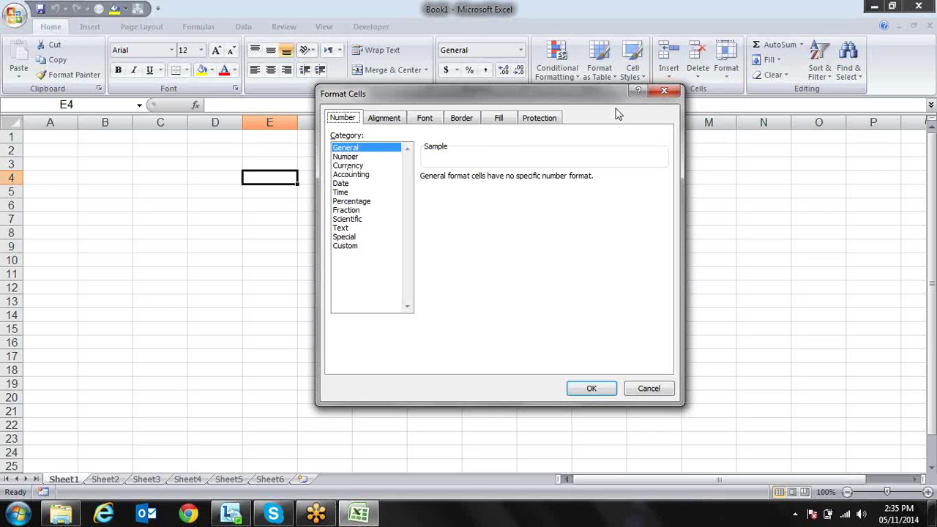
click(664, 91)
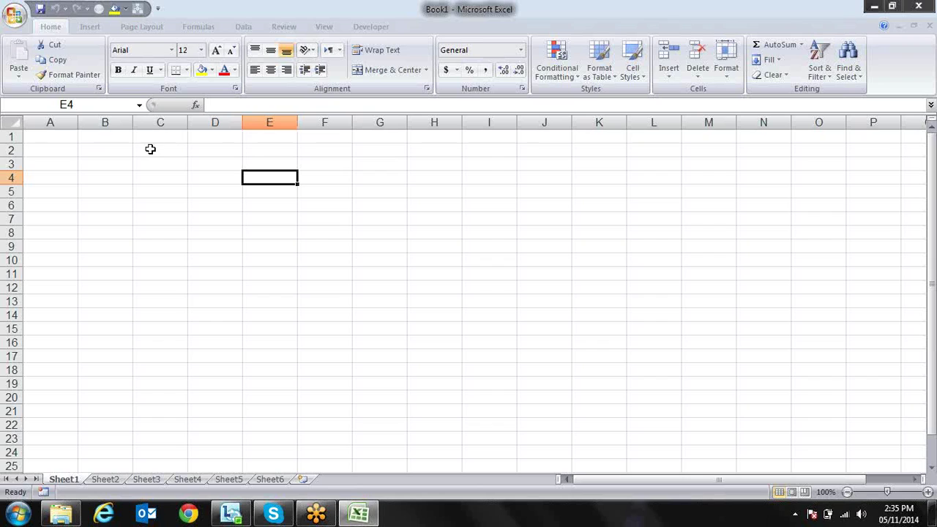
Enter '0003434, '039476 and '000454 as text in A1:A3, then select A1:A3
click(59, 137)
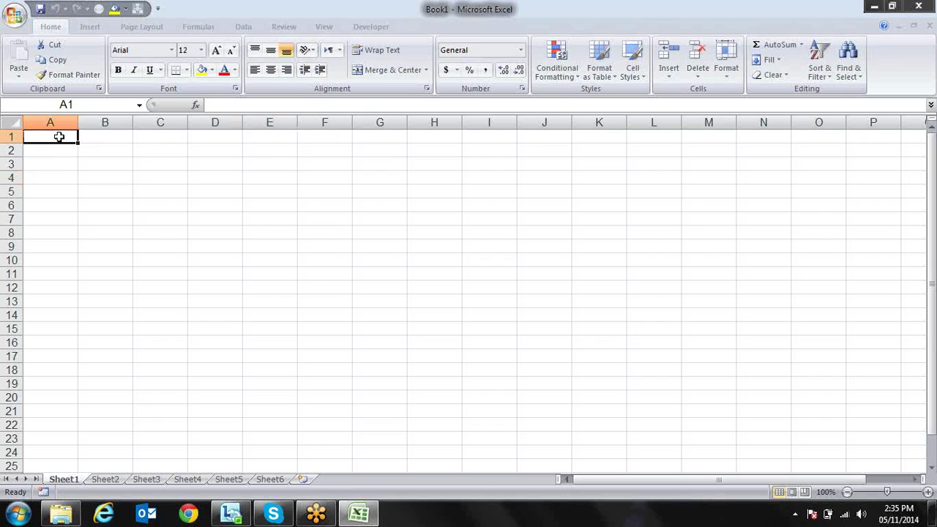
text('000)
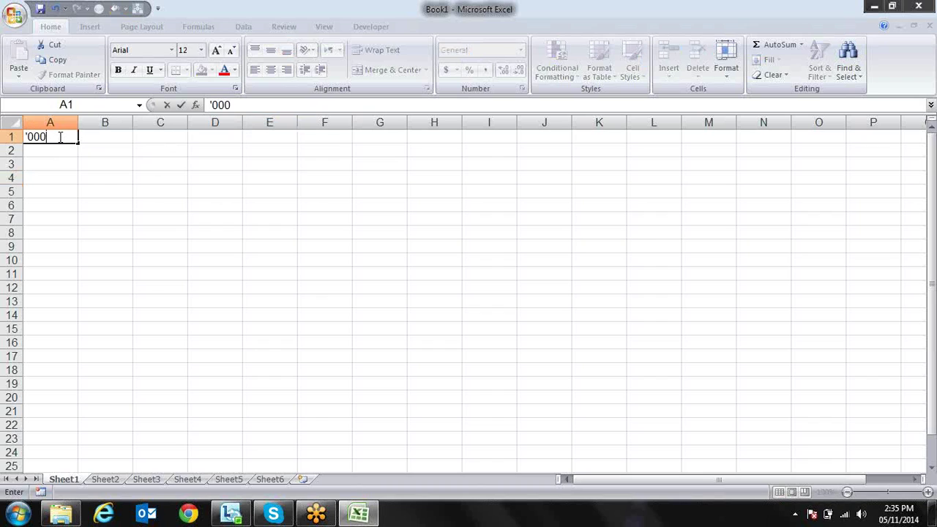
text(3434)
key(Return)
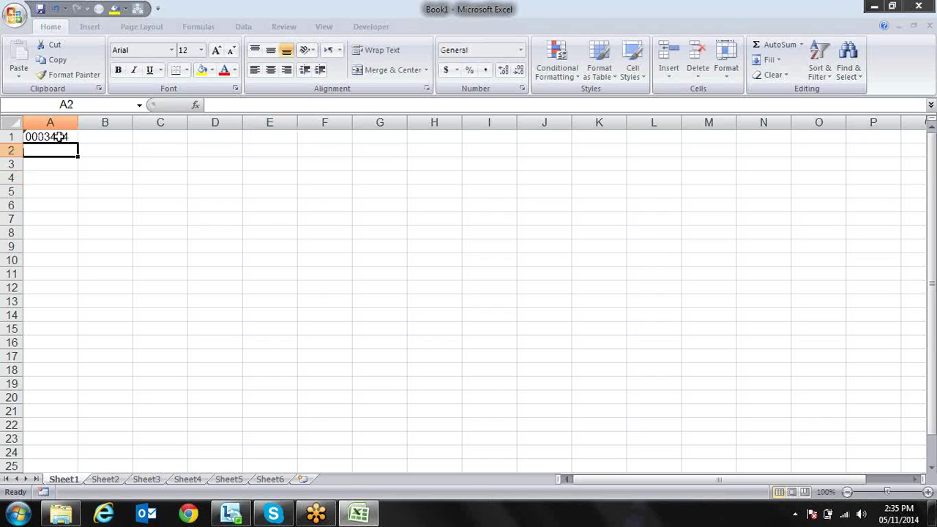
text('8463)
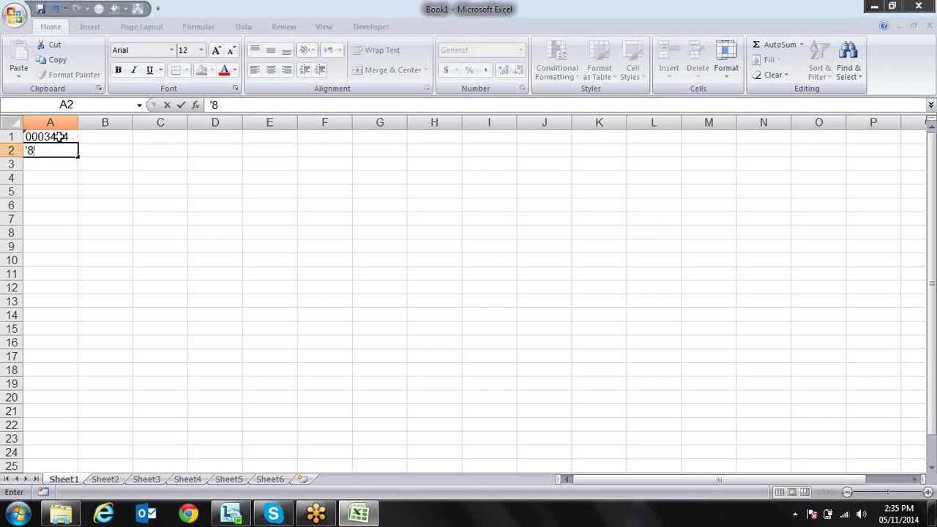
key(BackSpace)
key(BackSpace)
key(BackSpace)
key(BackSpace)
text(039476)
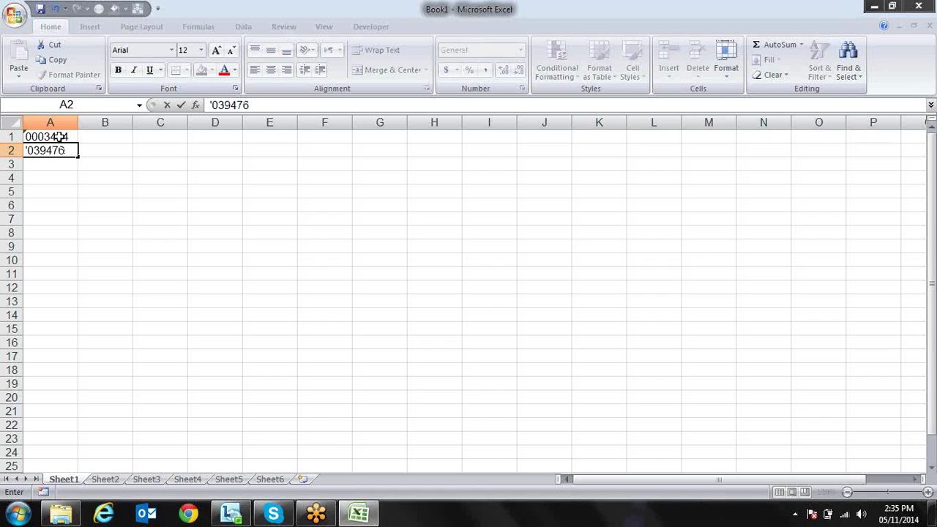
key(Return)
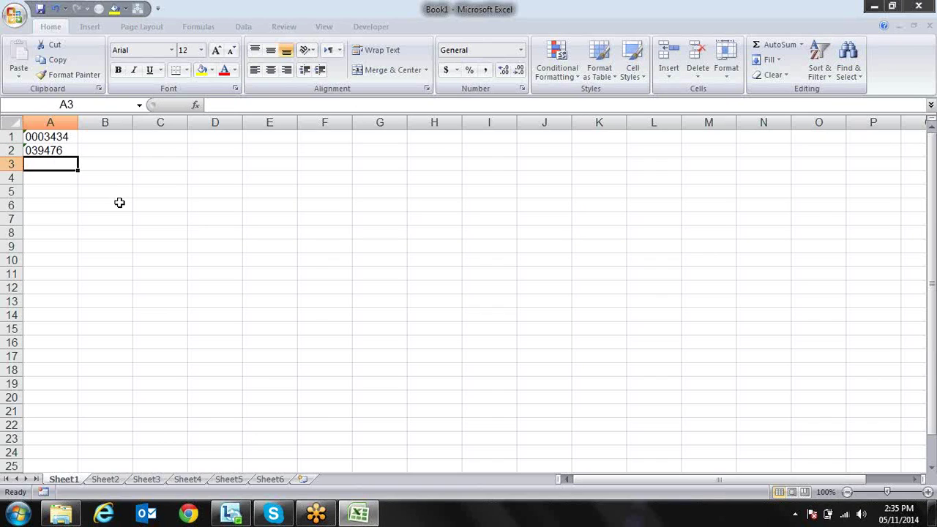
text('000)
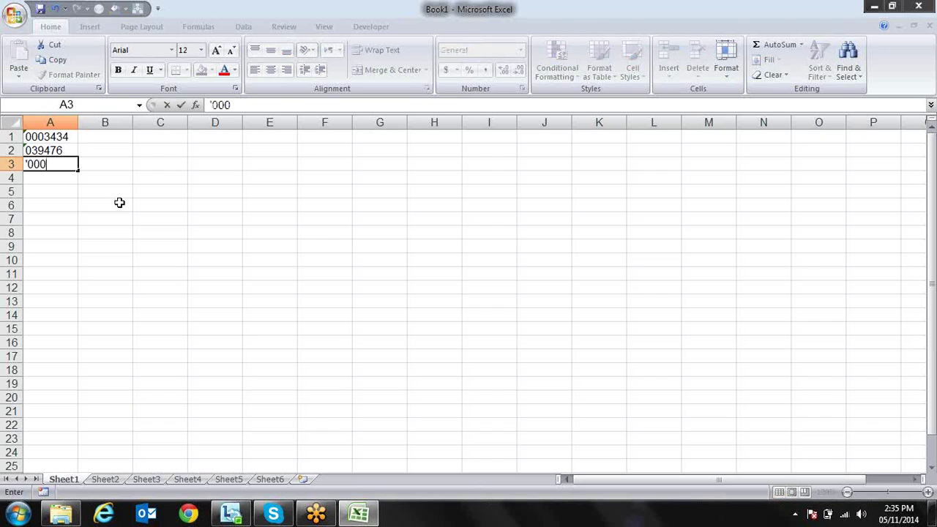
text(454)
key(Return)
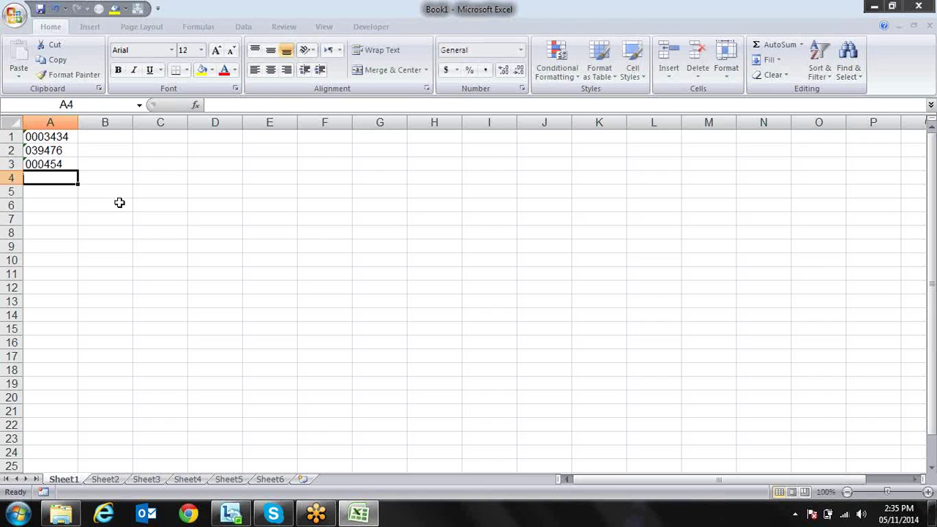
key(Up)
key(Up)
key(Up)
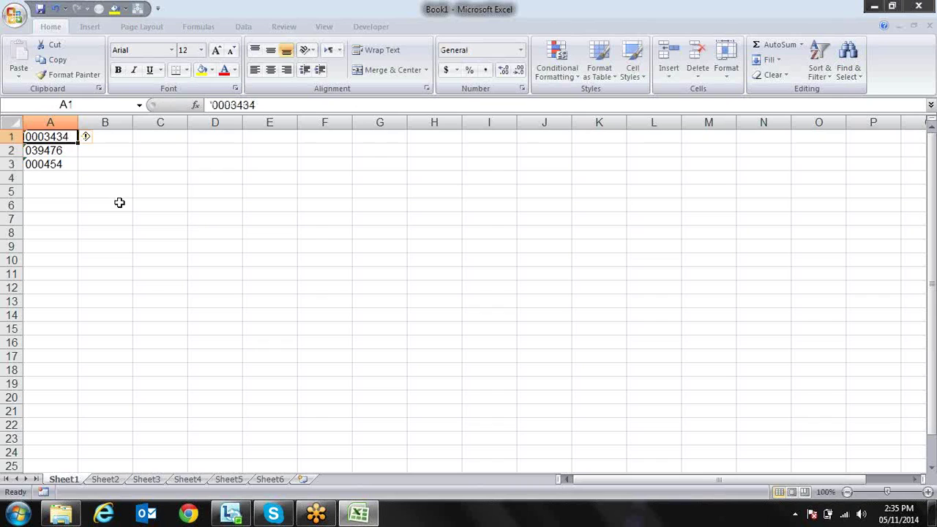
key(shift+Down)
key(shift+Down)
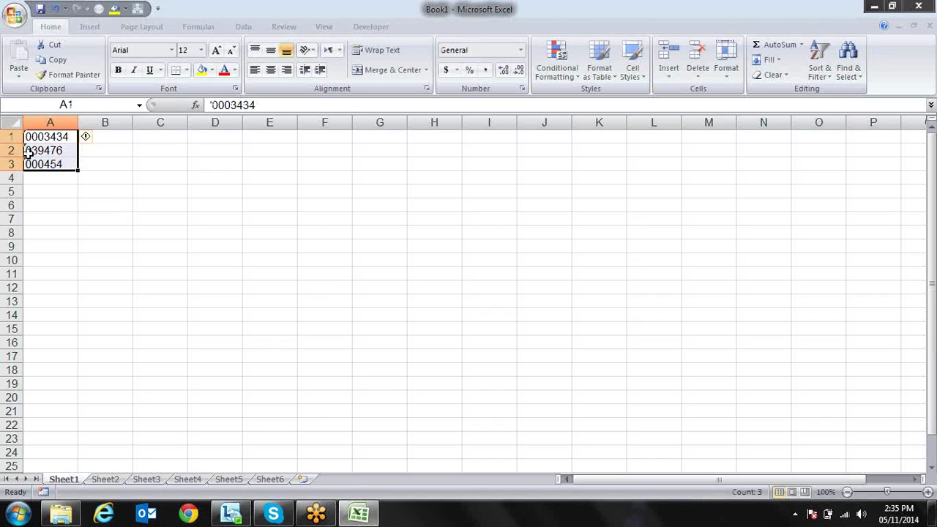
Use the error smart tag's Convert to Number on A1:A3, giving 3434, 39476 and 454
click(98, 137)
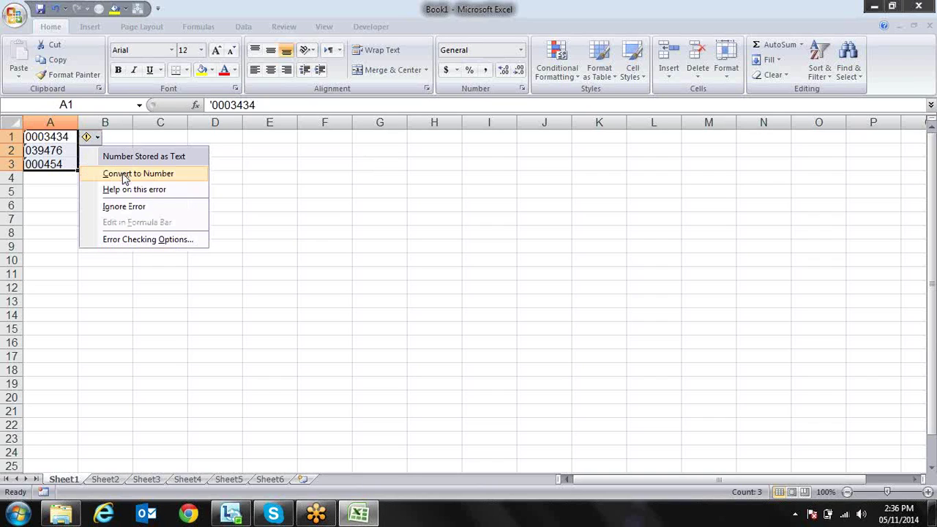
click(123, 175)
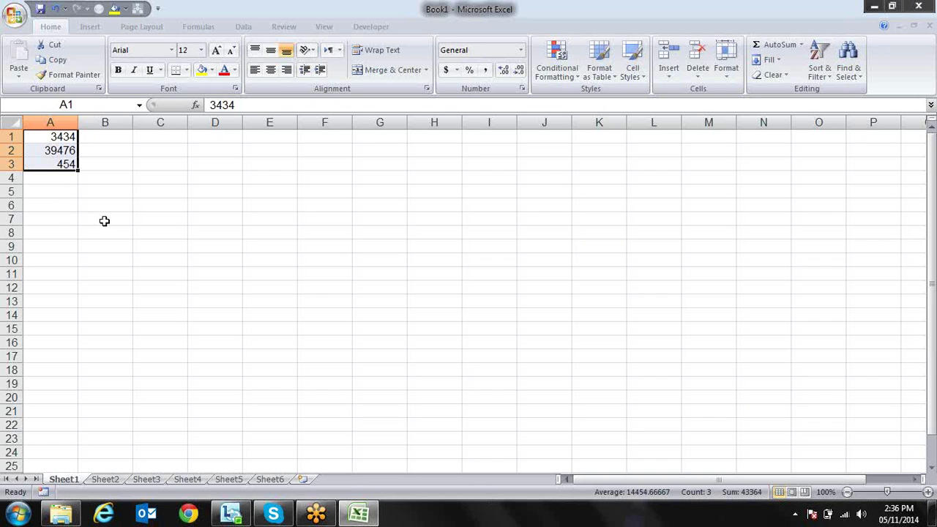
Replace General with a custom 000000 format on A1:A3, showing 003434, 039476 and 000454
click(522, 89)
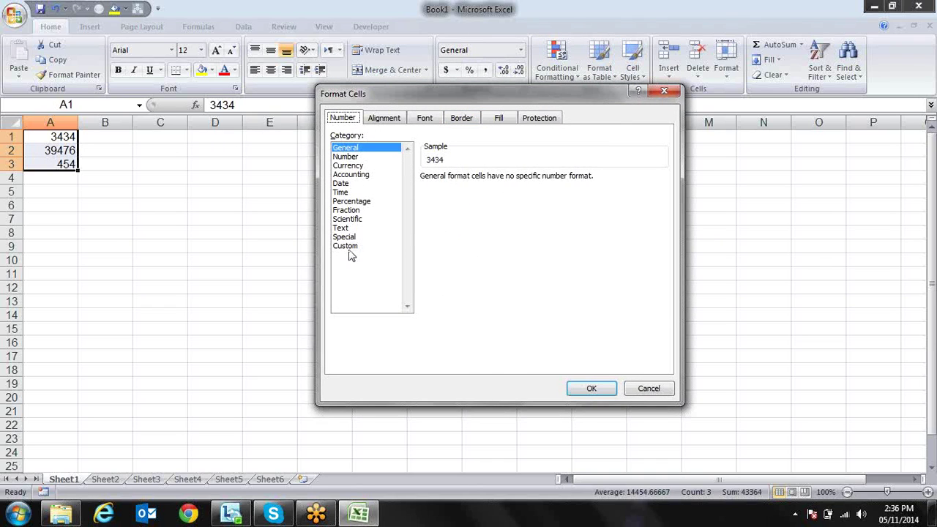
click(349, 246)
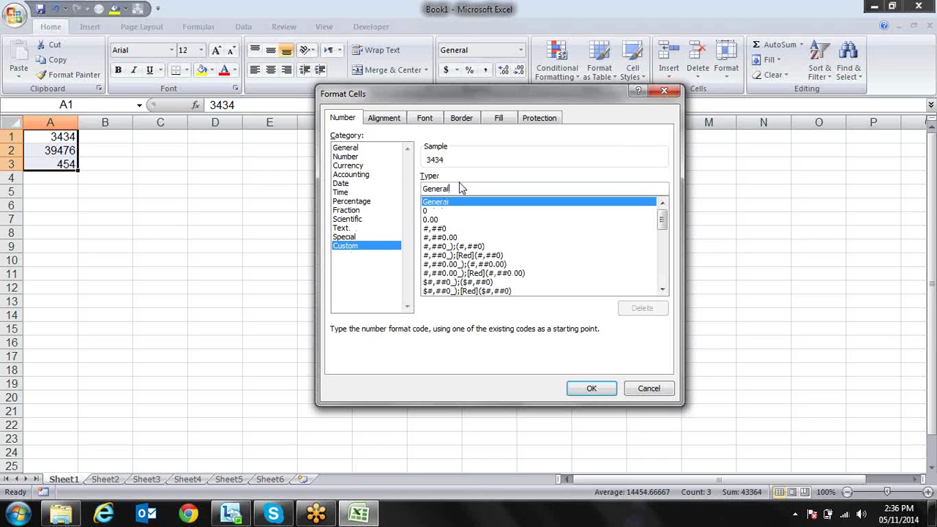
drag(458, 188, 418, 188)
text(00)
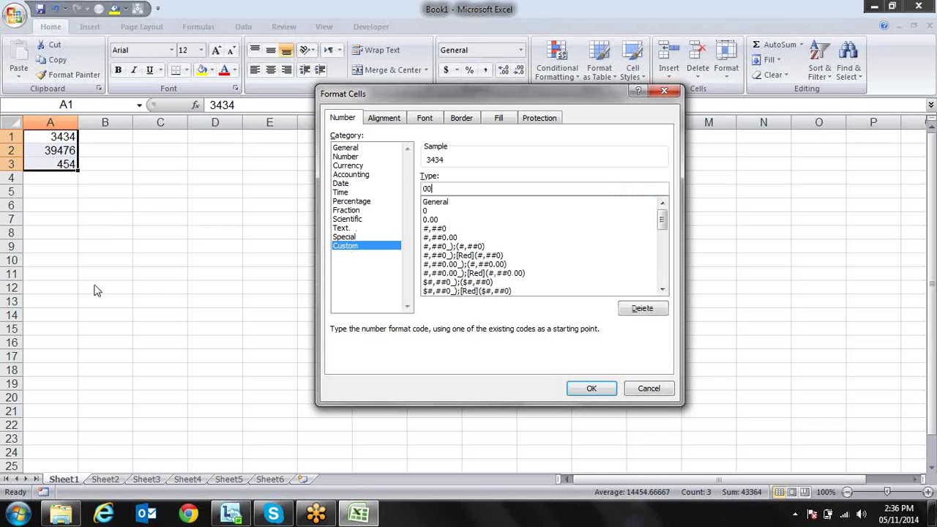
text(0000)
click(592, 395)
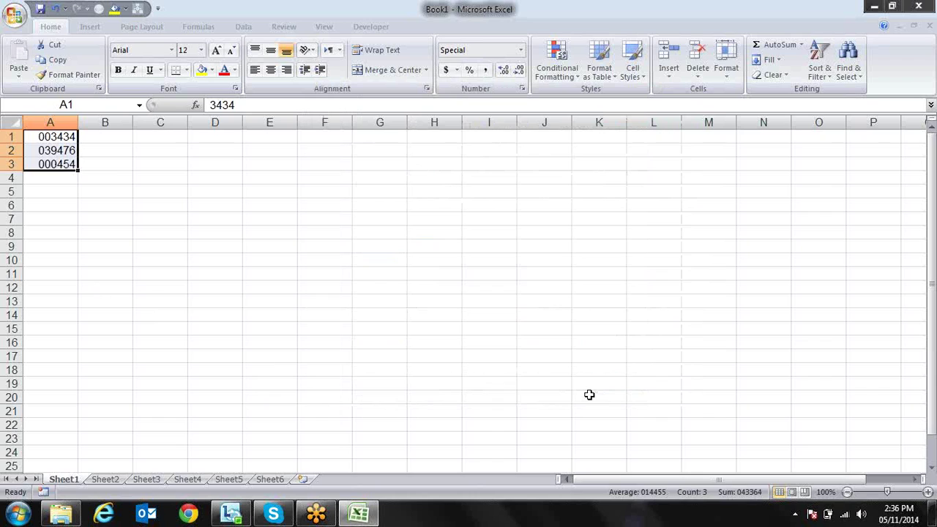
key(Down)
key(Up)
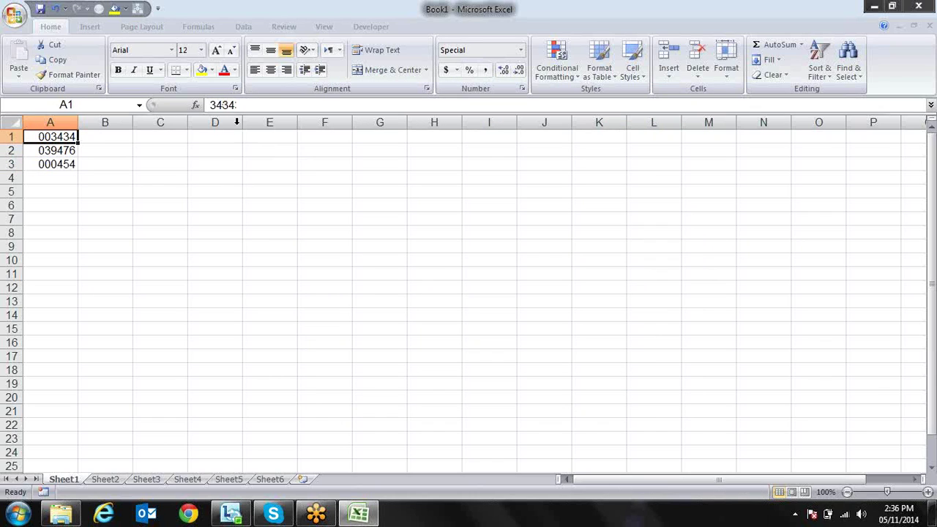
Total A1:A3 into A4 with Alt+=, then delete that SUM formula
key(Down)
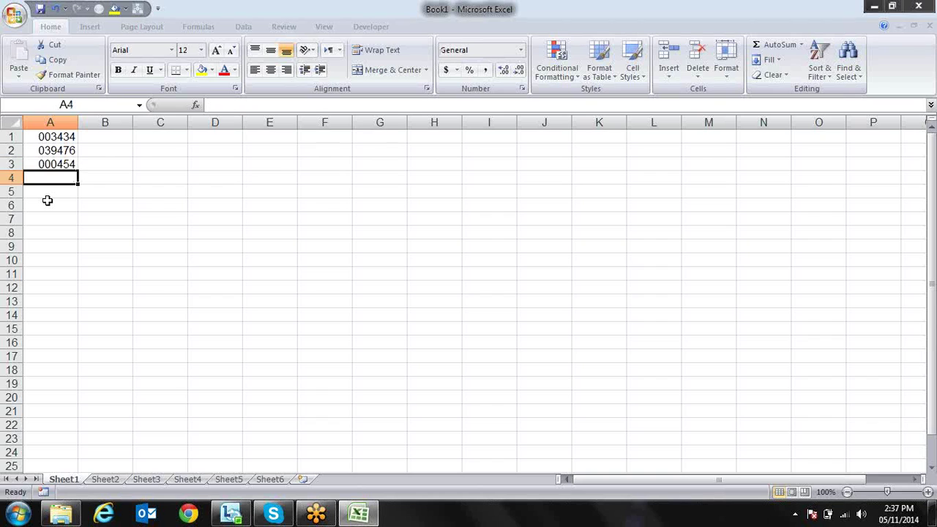
key(alt+equal)
key(Return)
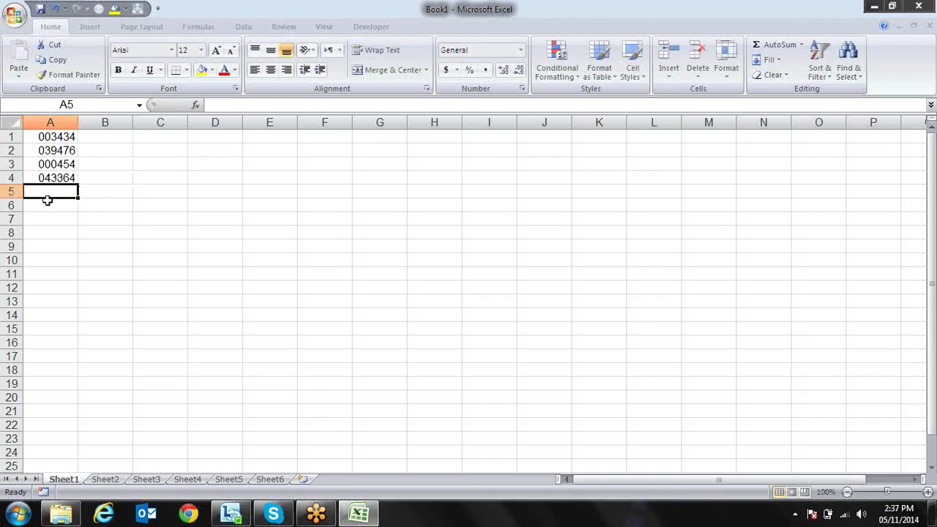
key(Up)
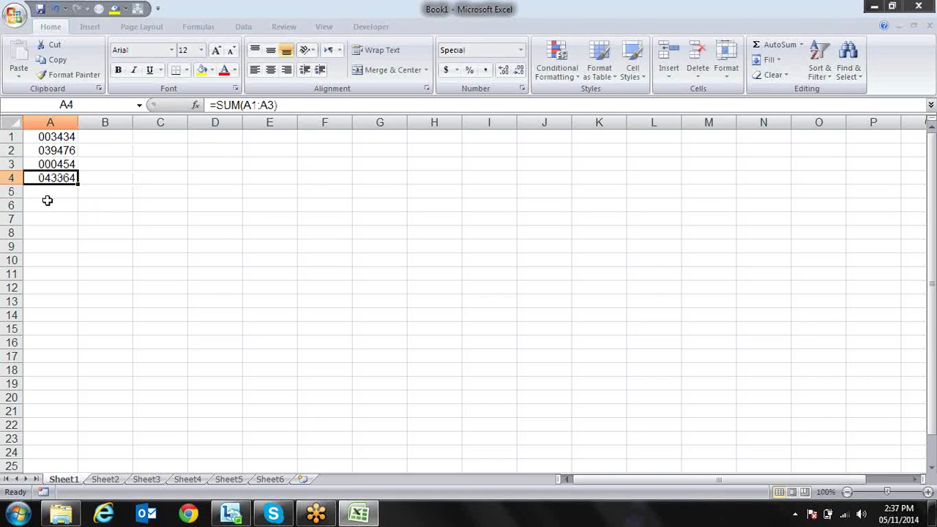
key(Delete)
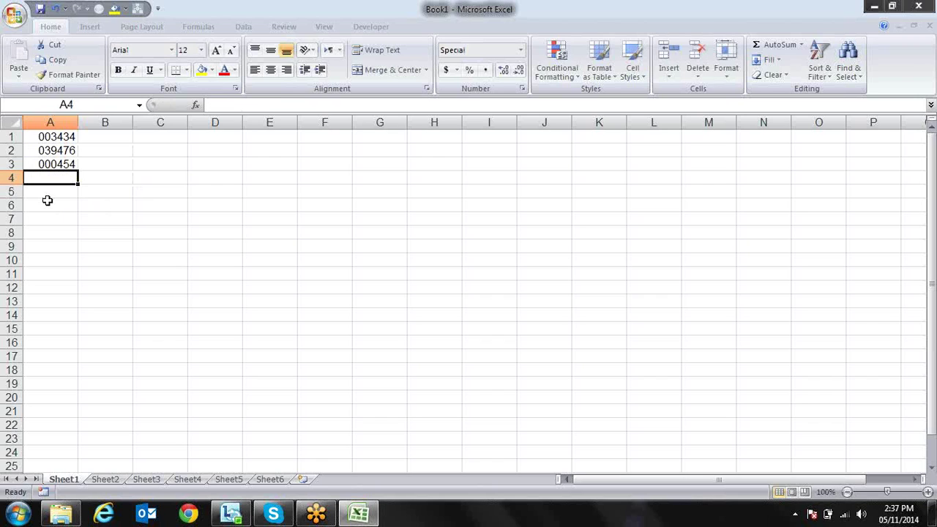
Return to the 003434 value in A1 and open Format Cells with Ctrl+1
key(Up)
key(Up)
key(Up)
key(Down)
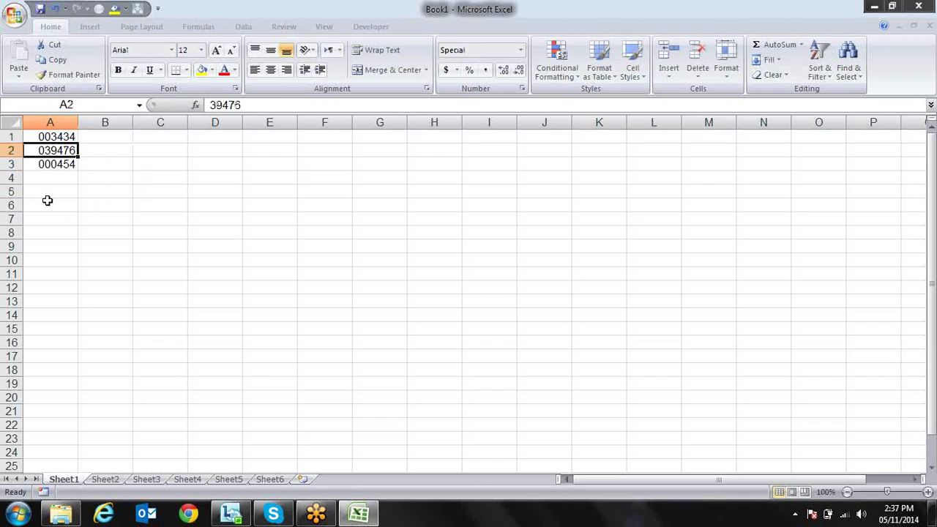
key(Down)
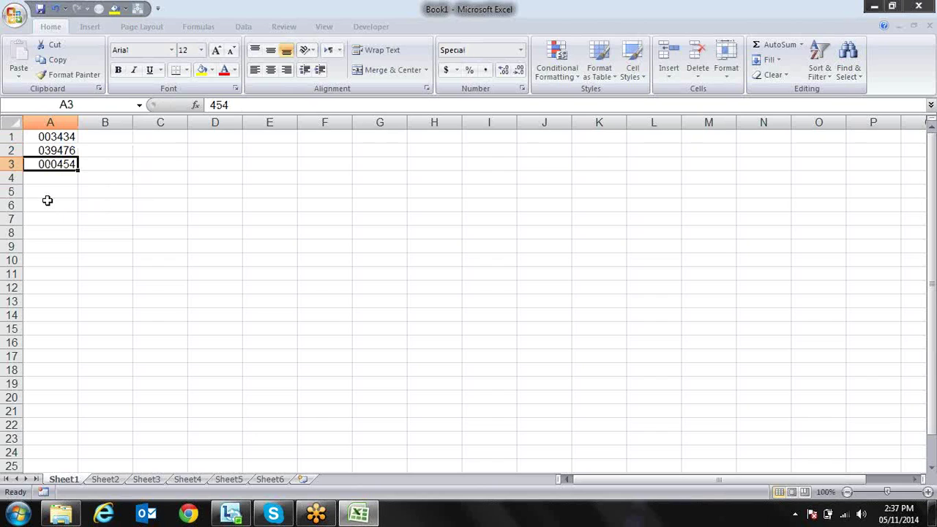
key(Up)
key(Up)
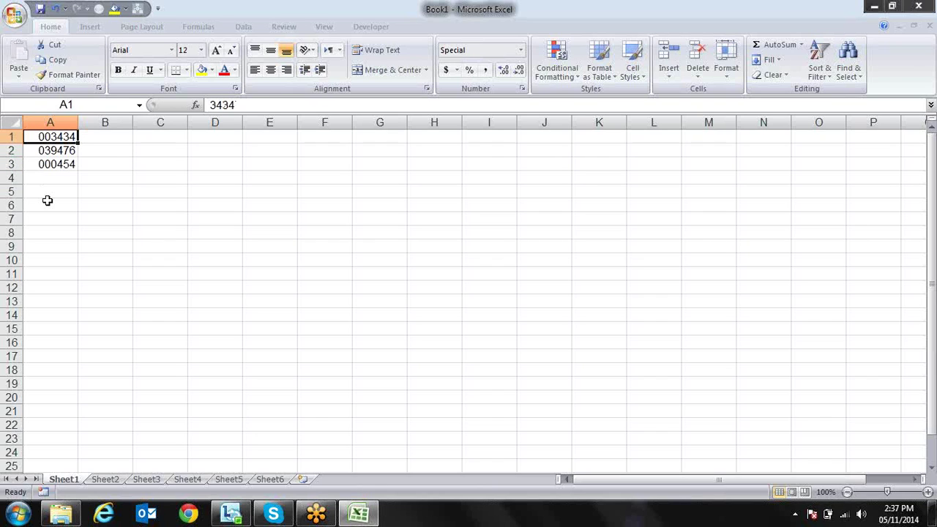
key(ctrl+1)
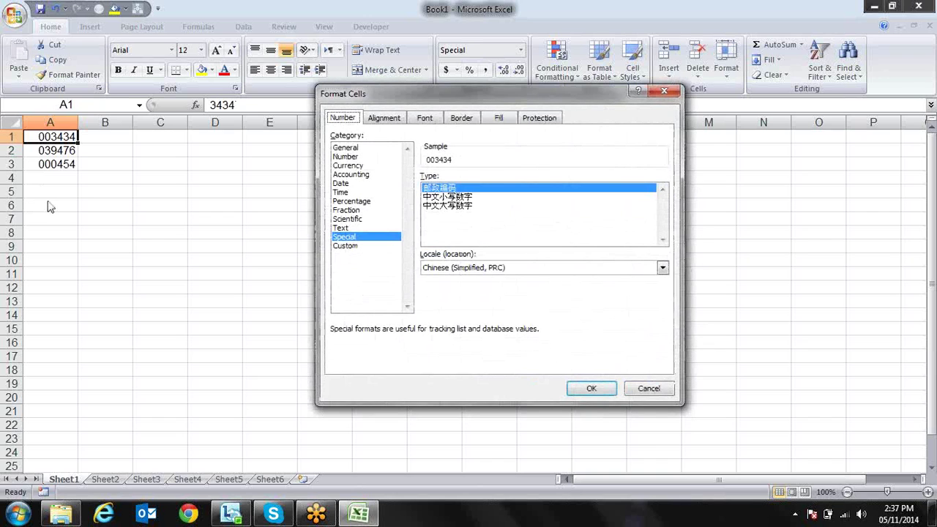
Shorten A1's custom code from 000000 to 000 so it displays 3434
click(349, 247)
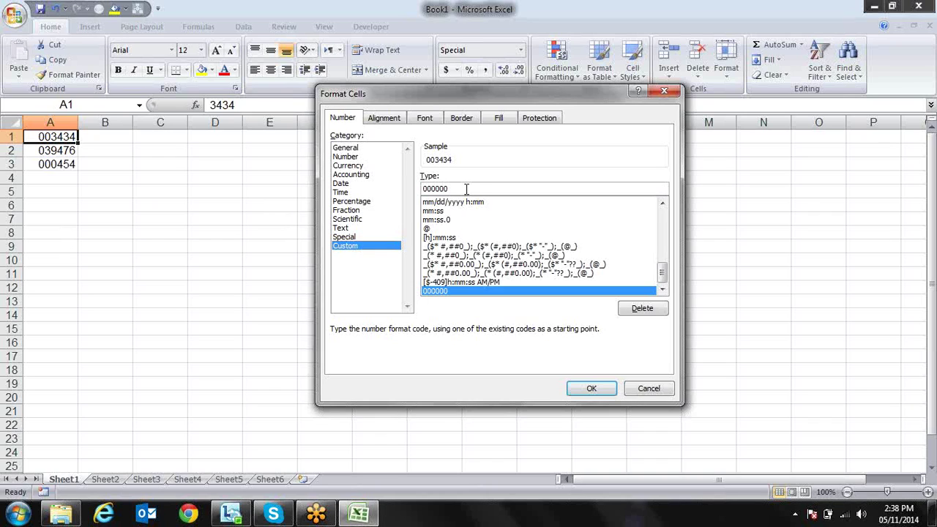
key(BackSpace)
key(BackSpace)
key(BackSpace)
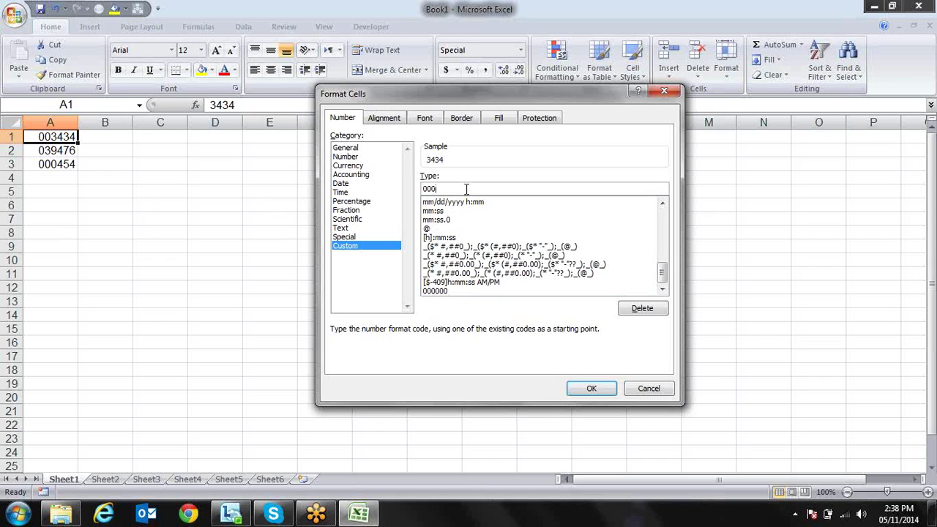
key(Return)
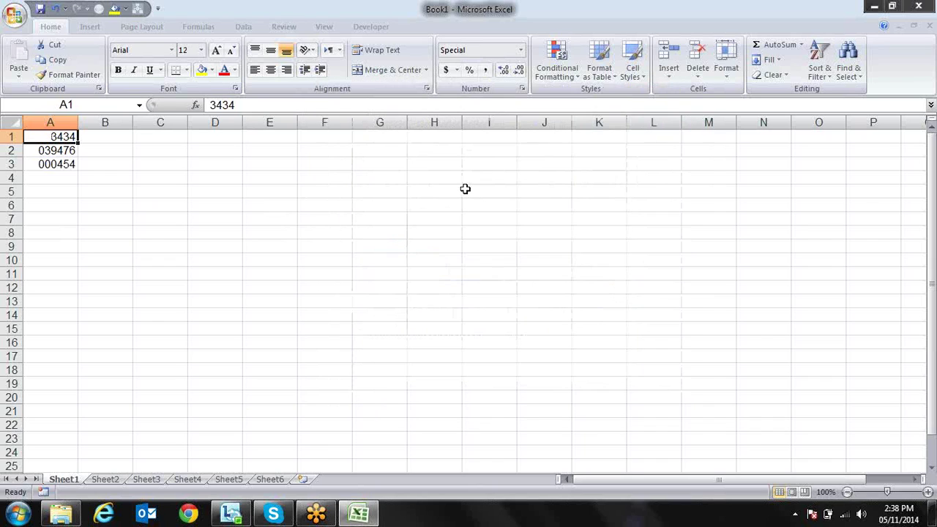
Format Painter A1 onto A2:A3, then apply custom 000000 to A1:A3
click(84, 76)
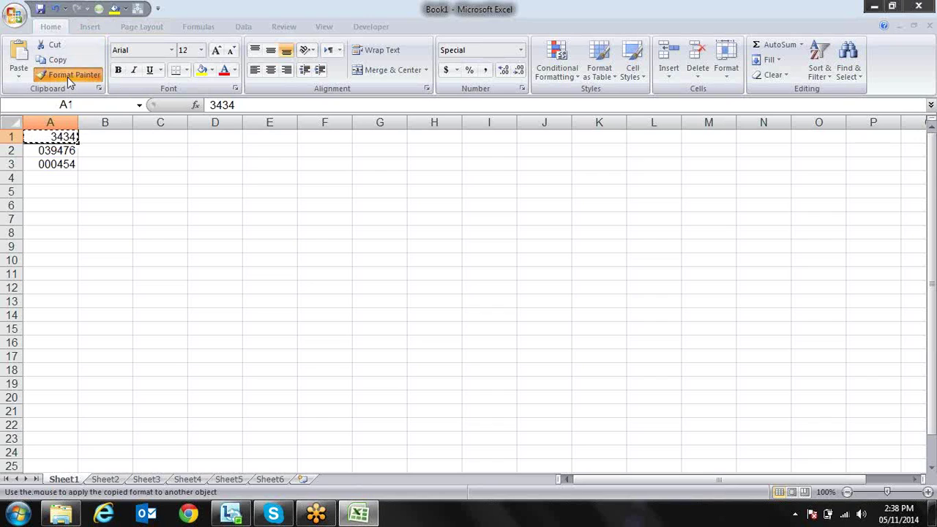
mouse_move(58, 150)
mouse_down()
mouse_move(62, 169)
mouse_move(45, 162)
mouse_up()
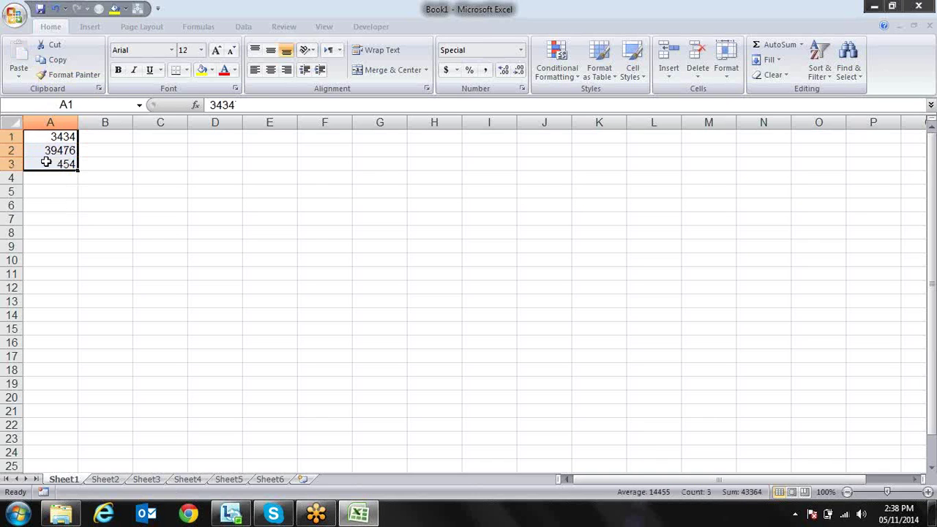
key(ctrl+1)
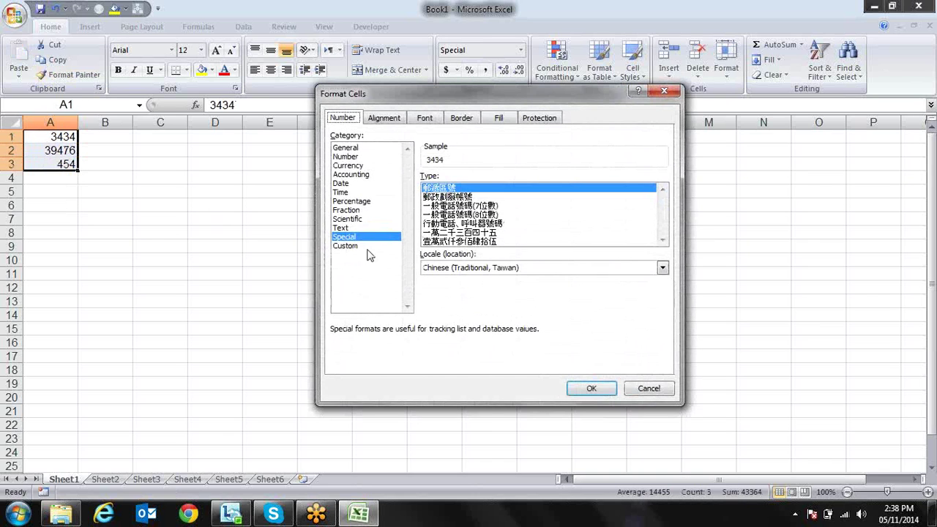
click(368, 246)
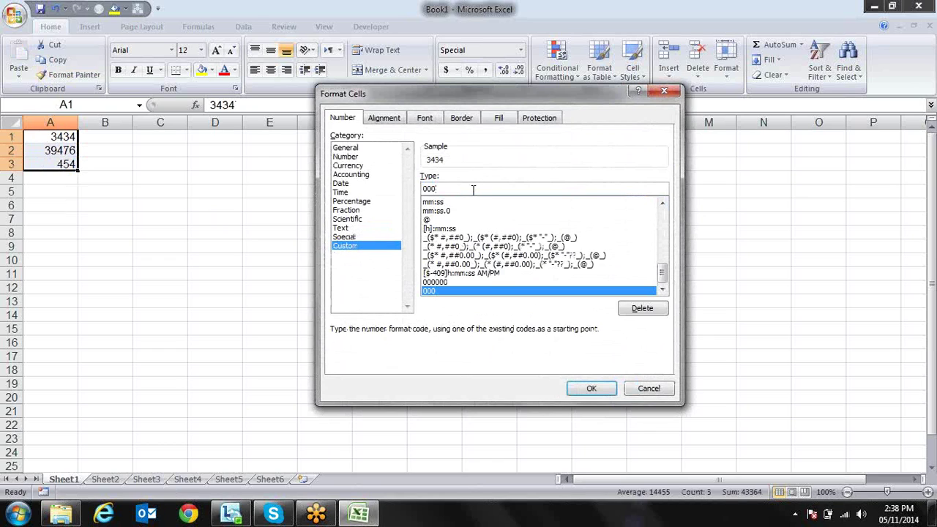
text(000)
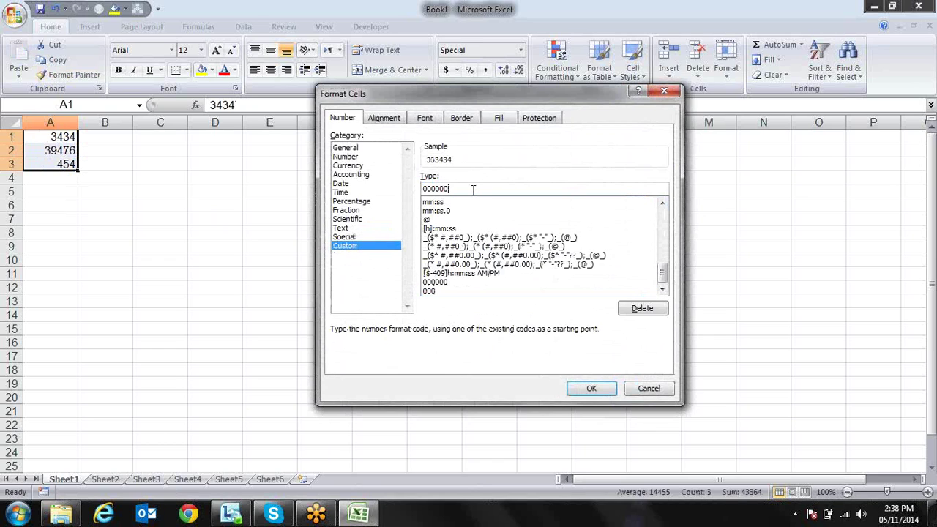
key(Return)
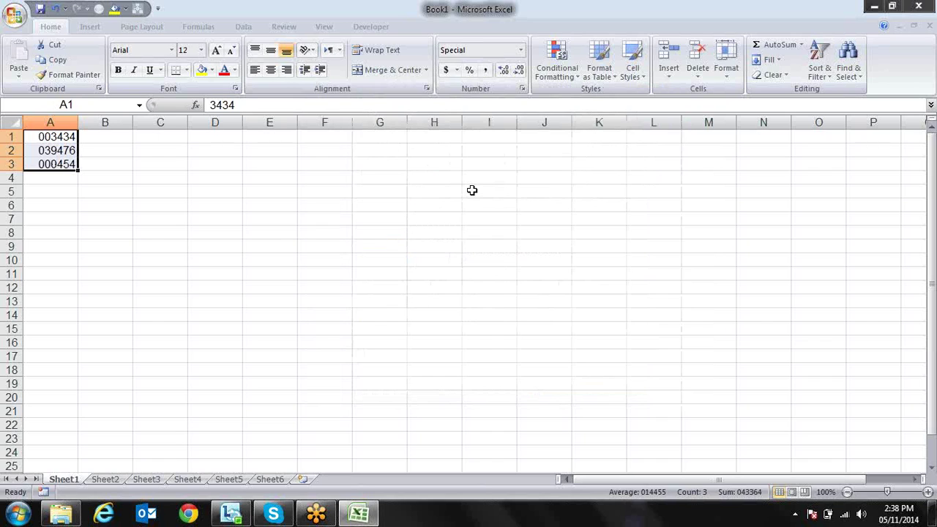
key(Down)
key(Down)
key(Up)
key(Up)
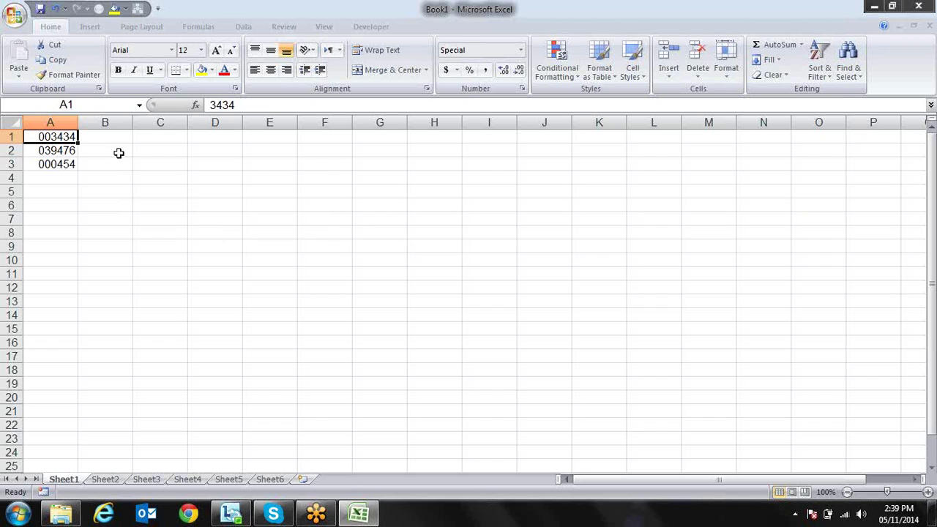
Enter two ten-digit mobile numbers in B1 and B2, widen column B, and select B1:B5
click(130, 133)
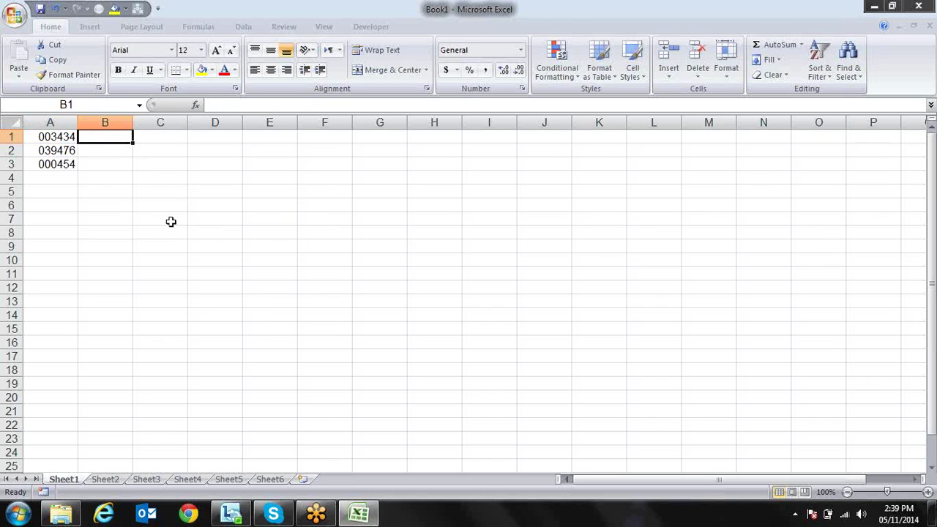
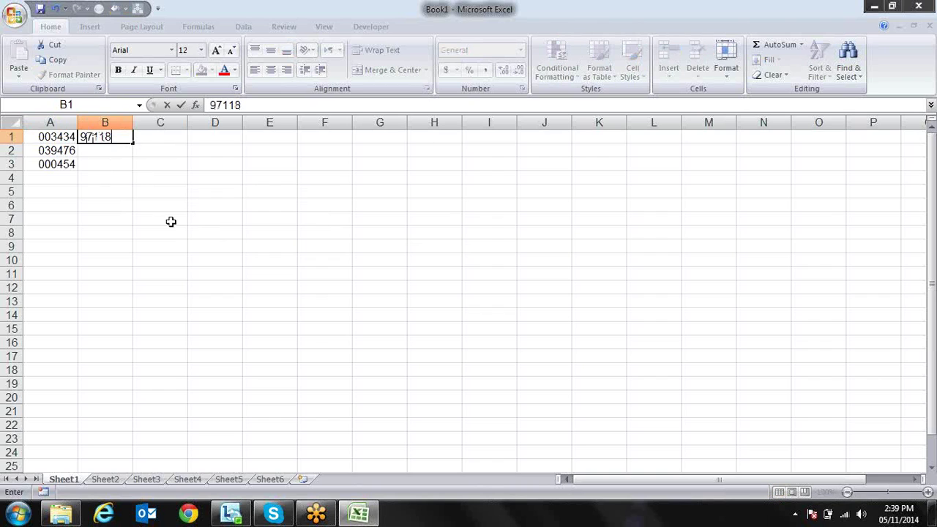
key(Return)
drag(148, 116, 174, 119)
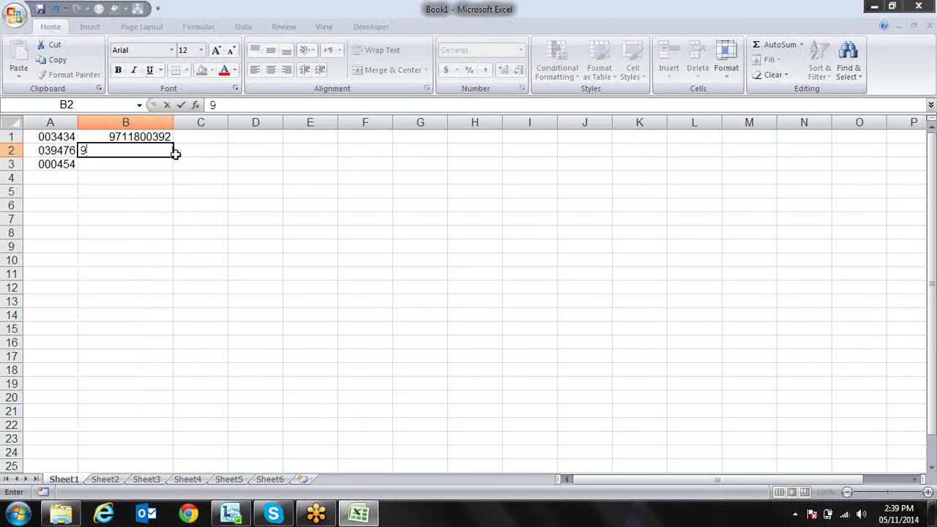
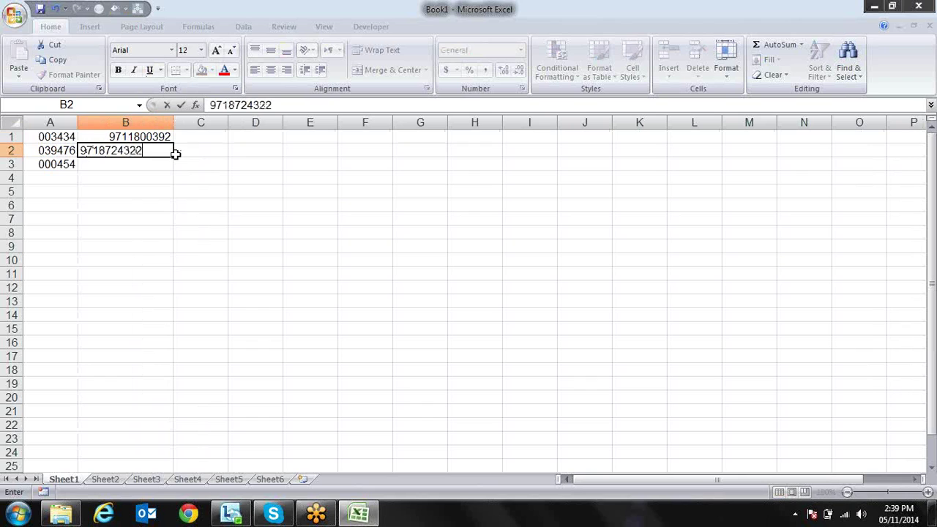
key(Return)
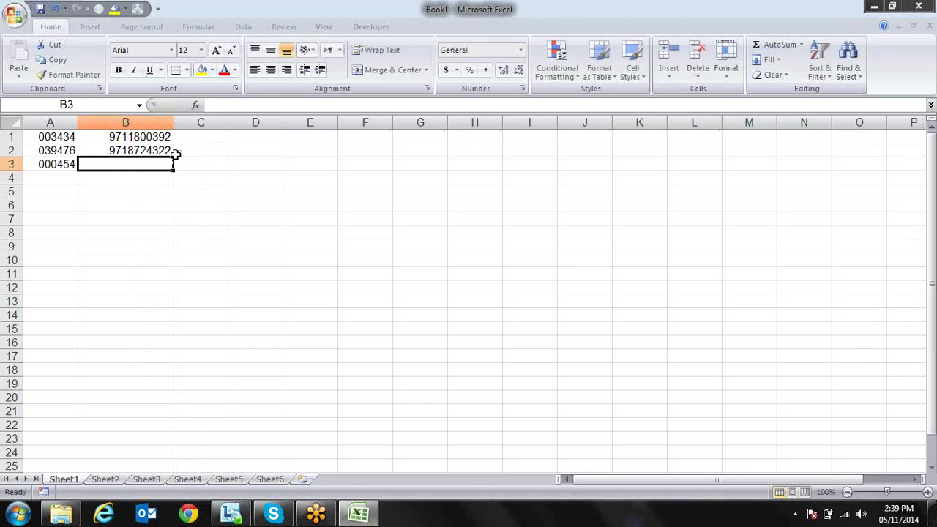
key(Up)
key(Up)
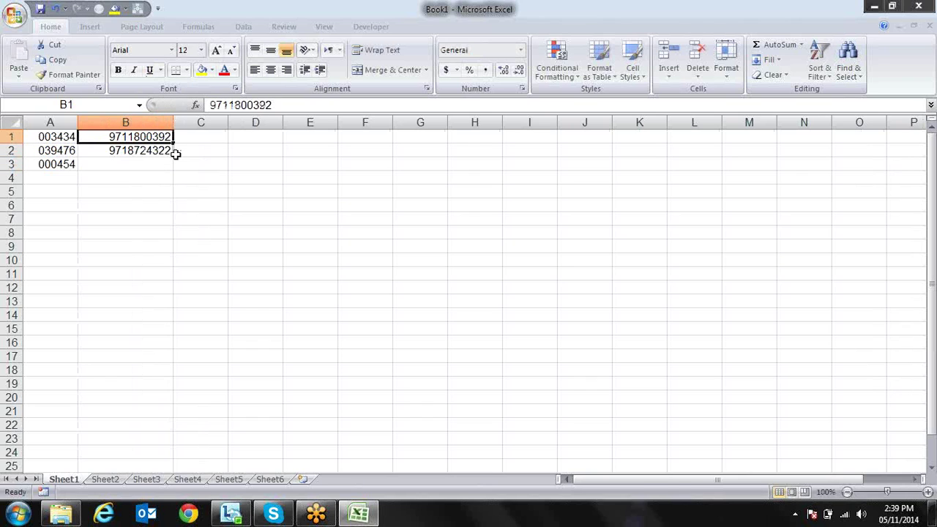
key(shift+Down)
key(shift+Down)
key(shift+Down)
key(shift+Down)
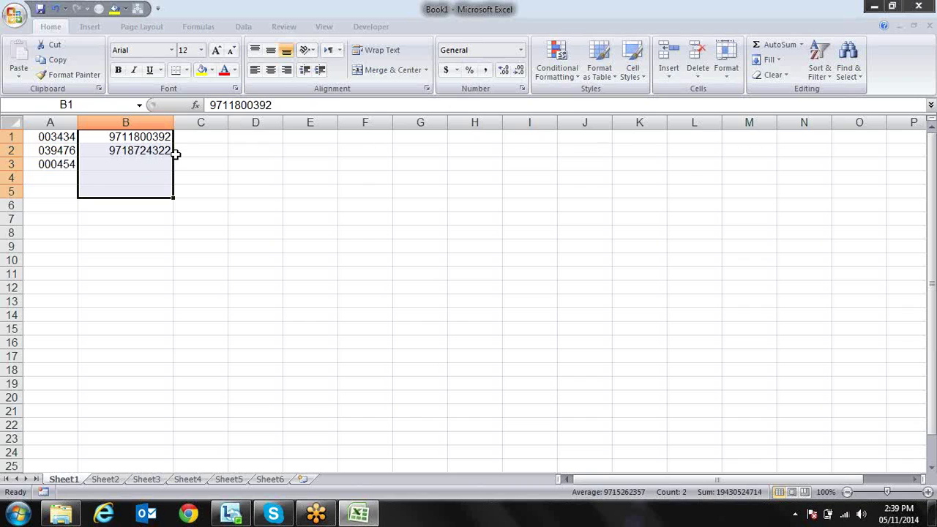
key(ctrl+1)
click(361, 249)
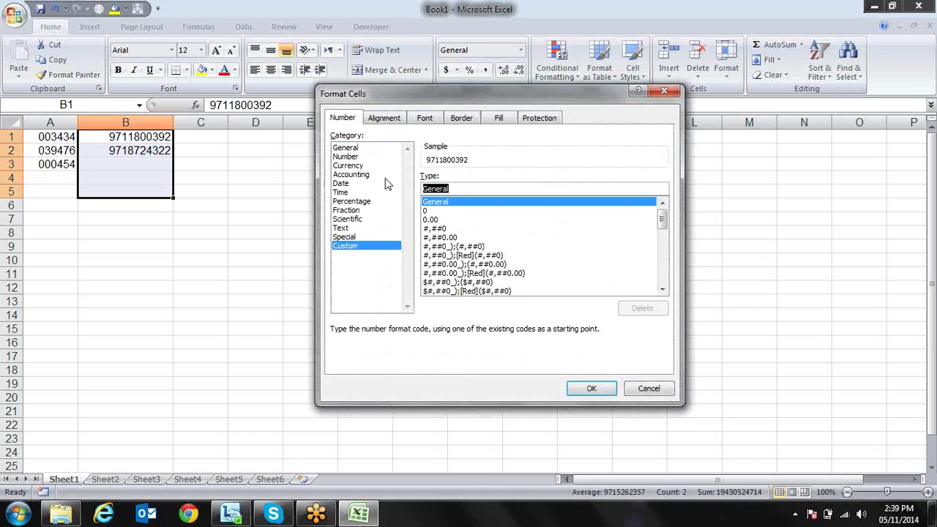
text(+91)
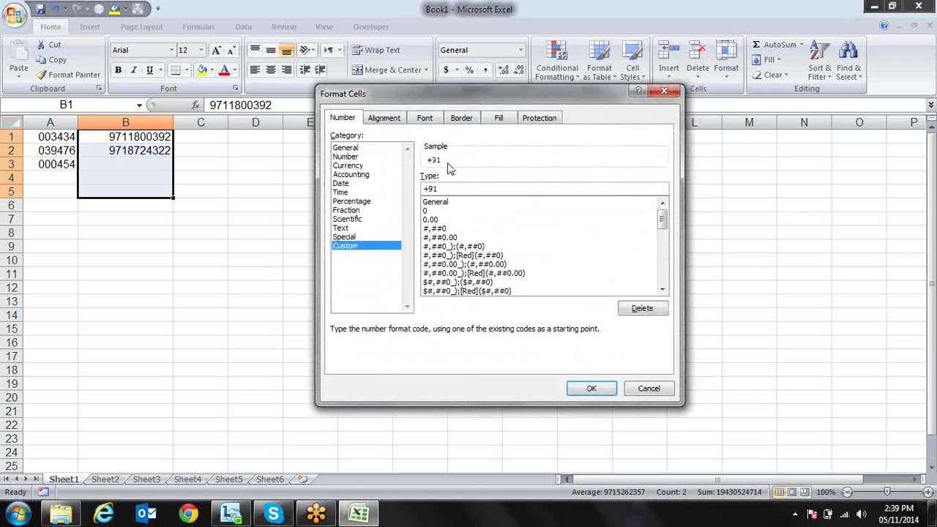
text(;)
key(BackSpace)
text(-0000000000)
key(Return)
key(Down)
key(Up)
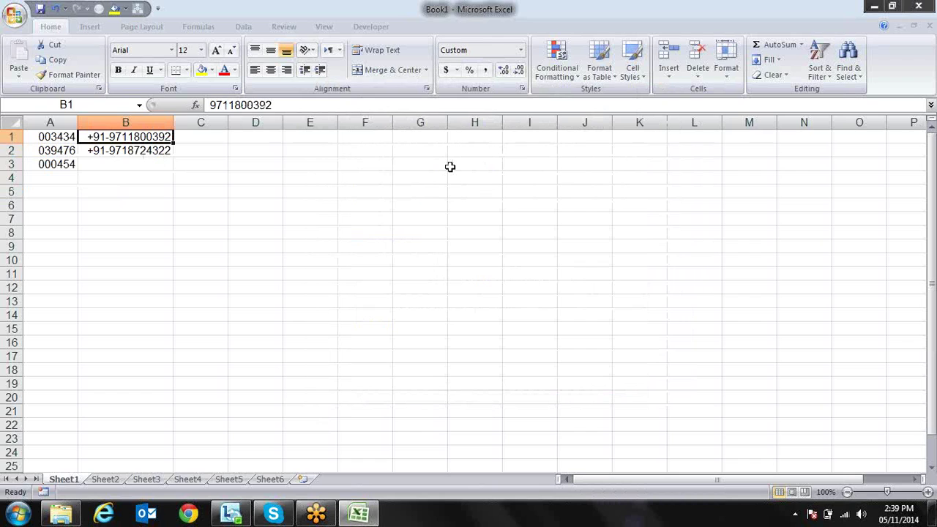
key(Down)
key(Down)
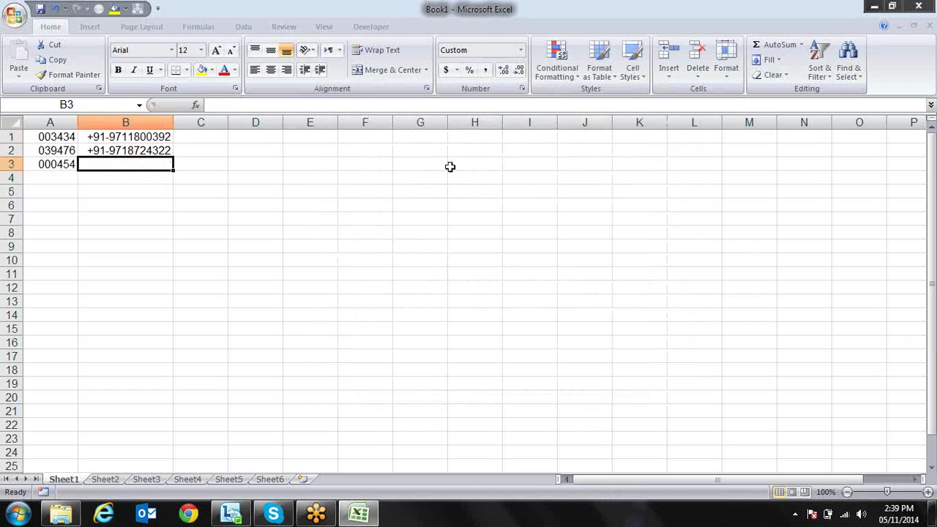
Enter a seven-digit number in B3, which appears zero-padded after +91-, and reopen its formatting
text(3459475)
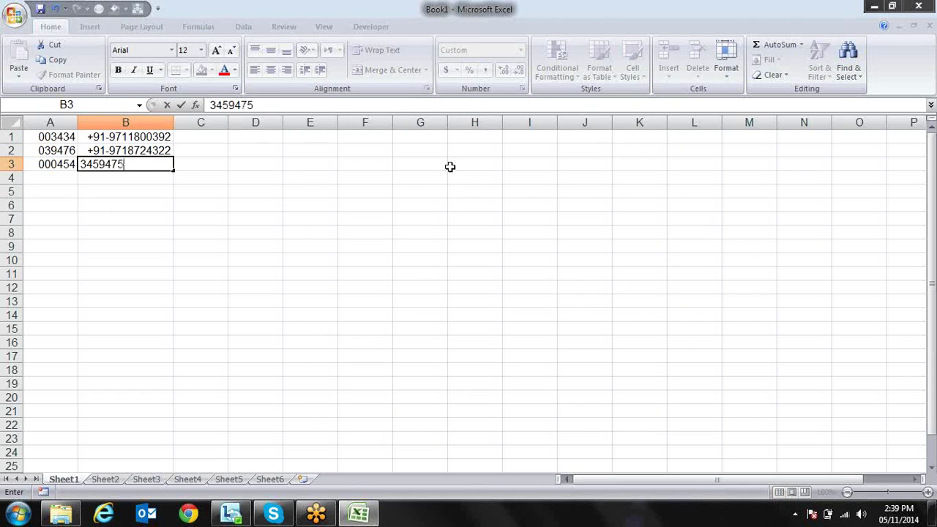
key(Return)
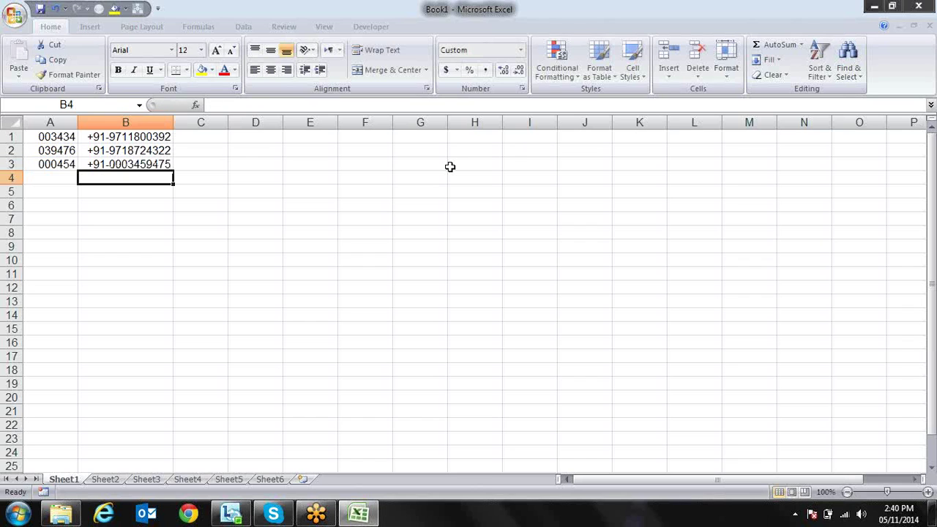
key(Up)
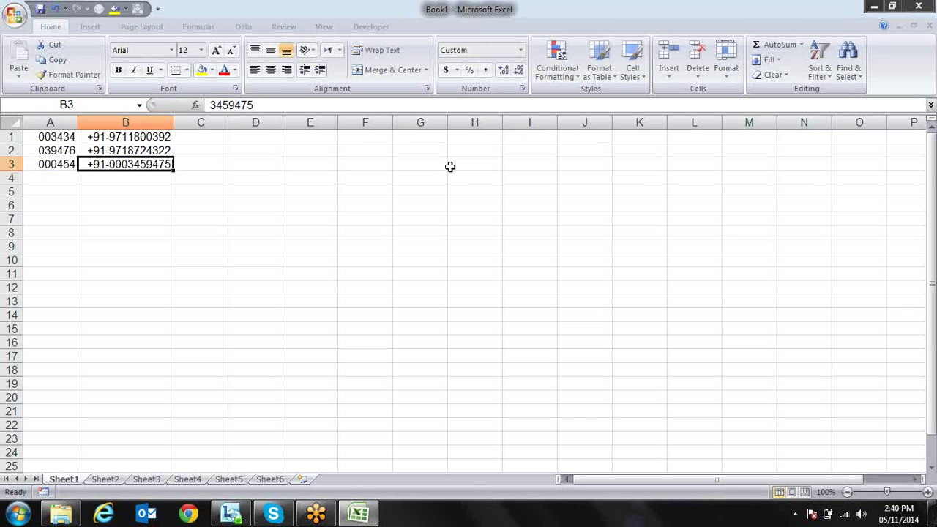
key(ctrl+1)
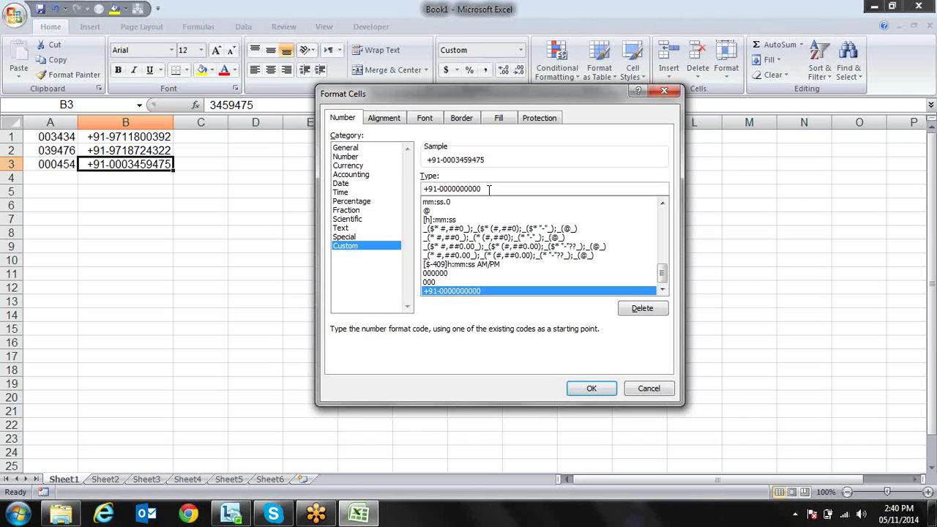
Replace B3's zeros with # placeholders after +91- so the number shows unpadded
key(BackSpace)
key(BackSpace)
key(BackSpace)
key(BackSpace)
key(BackSpace)
key(BackSpace)
key(BackSpace)
key(BackSpace)
key(BackSpace)
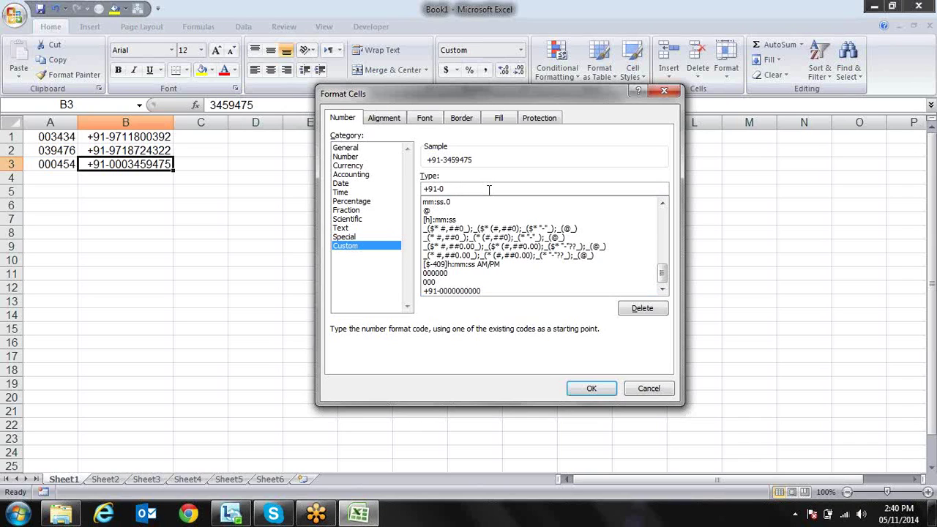
key(BackSpace)
text(#)
text(00)
key(BackSpace)
key(BackSpace)
text(#########)
key(Return)
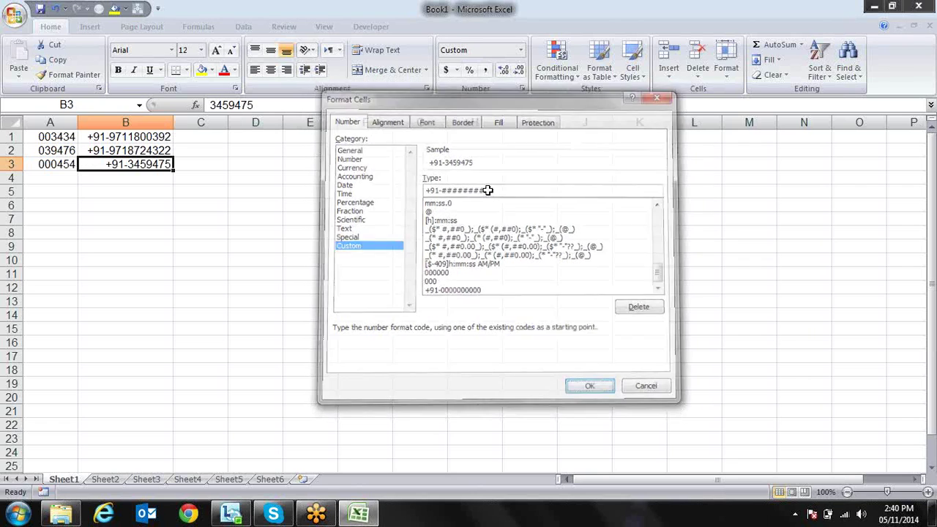
key(Down)
key(Up)
key(Up)
key(Down)
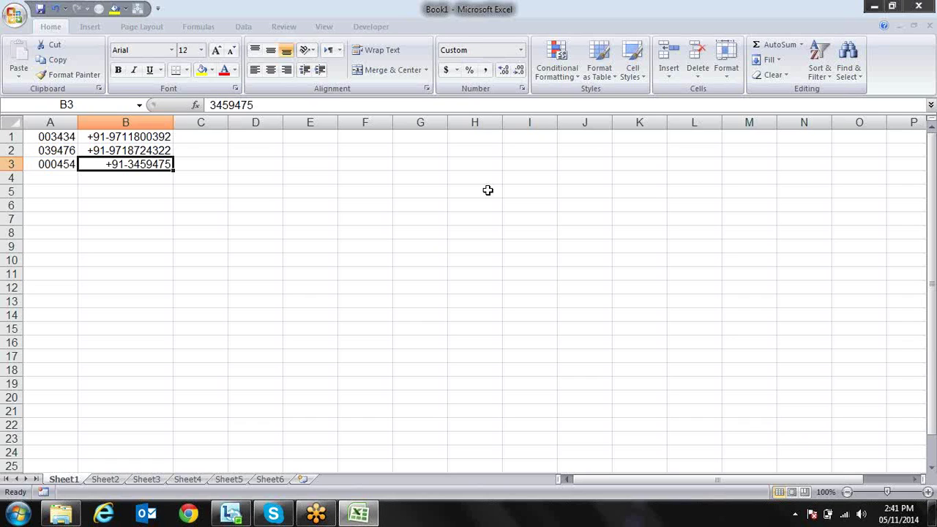
key(Left)
key(Right)
key(Left)
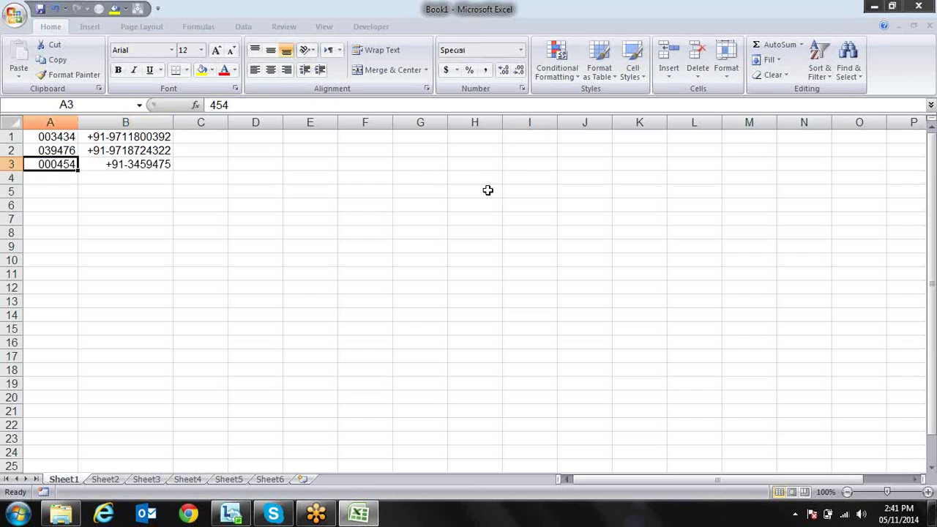
key(Right)
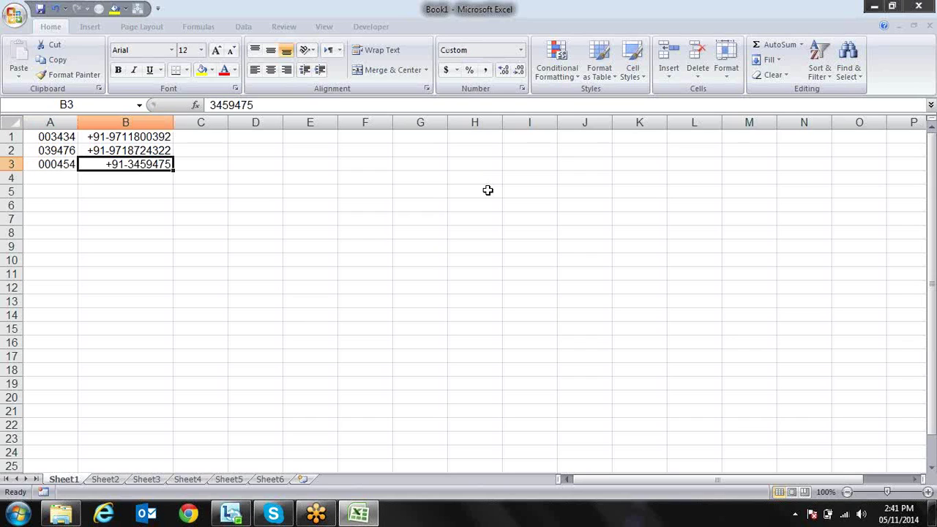
key(Right)
key(Up)
key(Up)
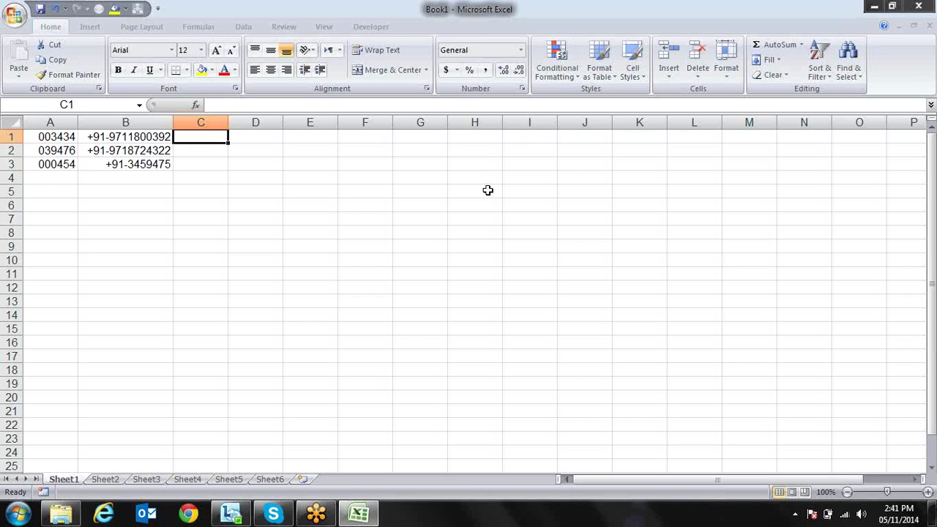
Enter 763786897, 987678465 and 454554984 in C1:C3 and select the three cells
text(763786897)
key(Return)
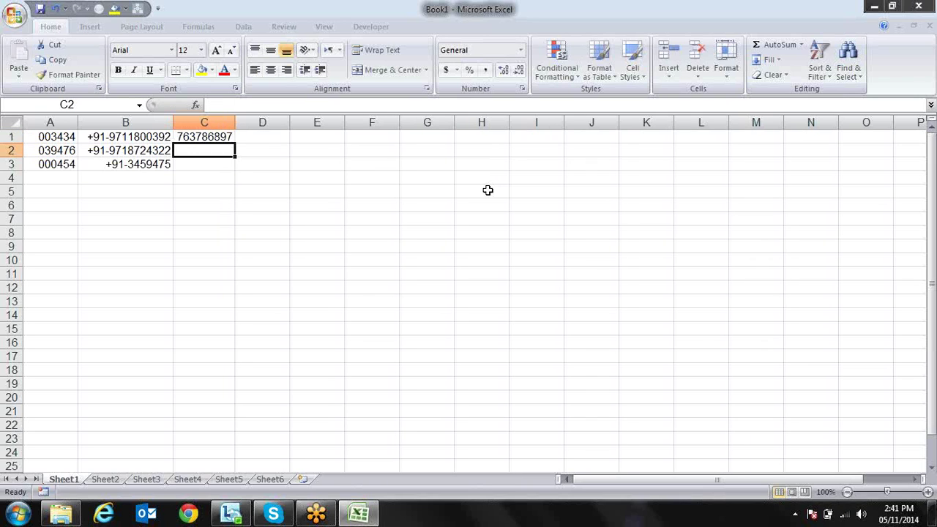
text(9876)
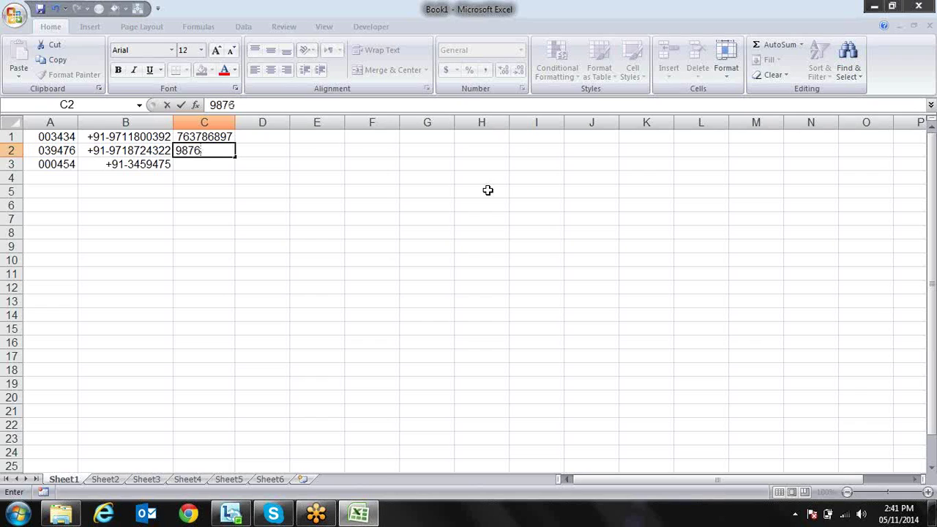
text(78465)
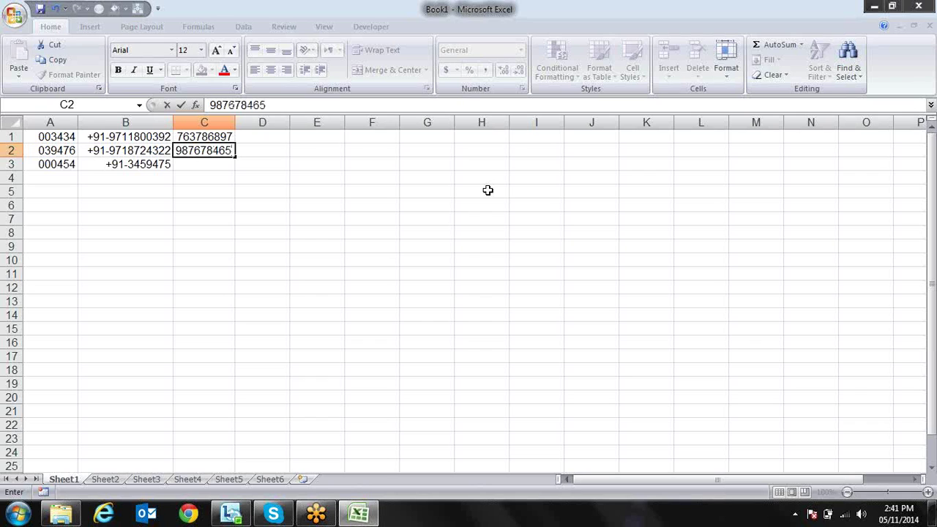
key(Return)
key(Up)
key(Up)
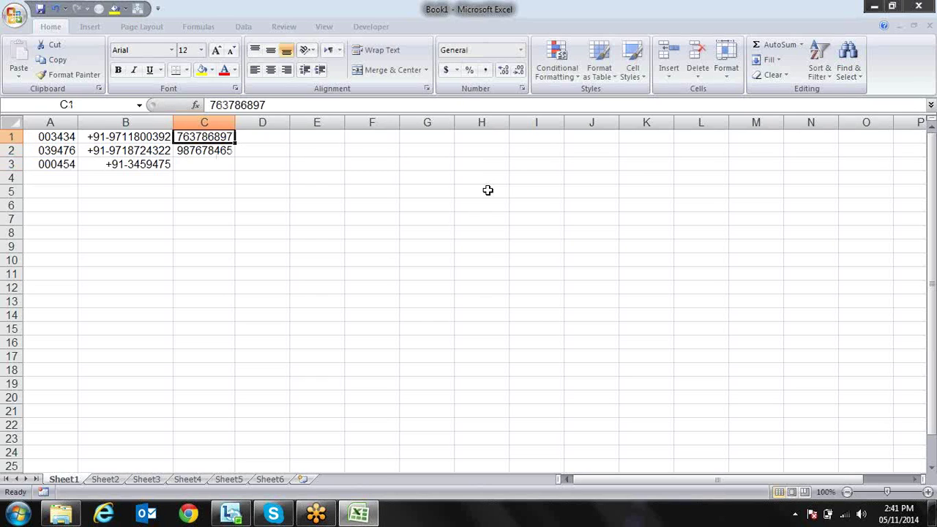
key(shift+Down)
key(Down)
key(Down)
text(4545)
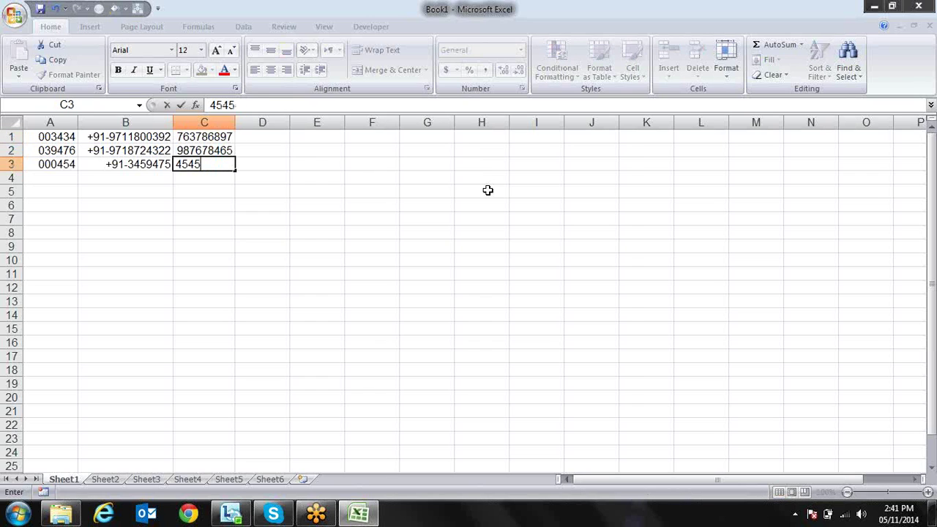
text(54984)
key(Return)
key(Up)
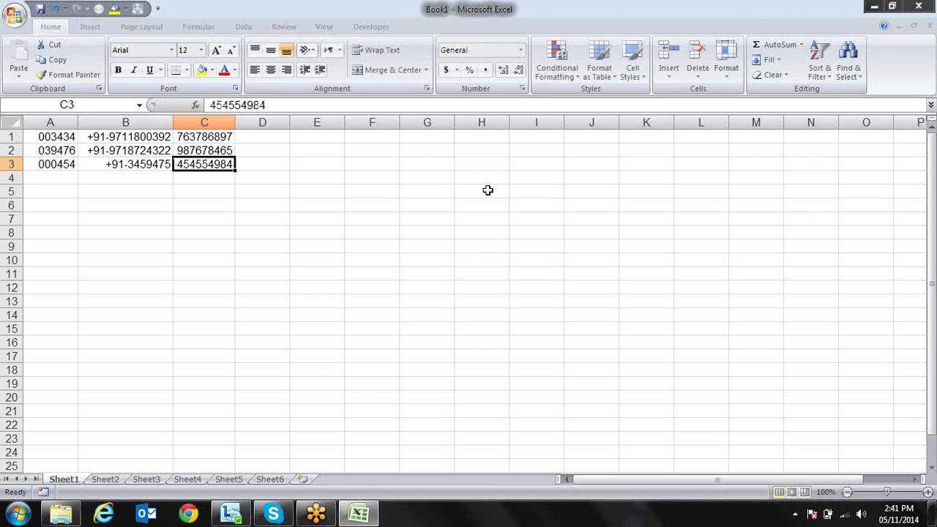
key(shift+Up)
key(shift+Up)
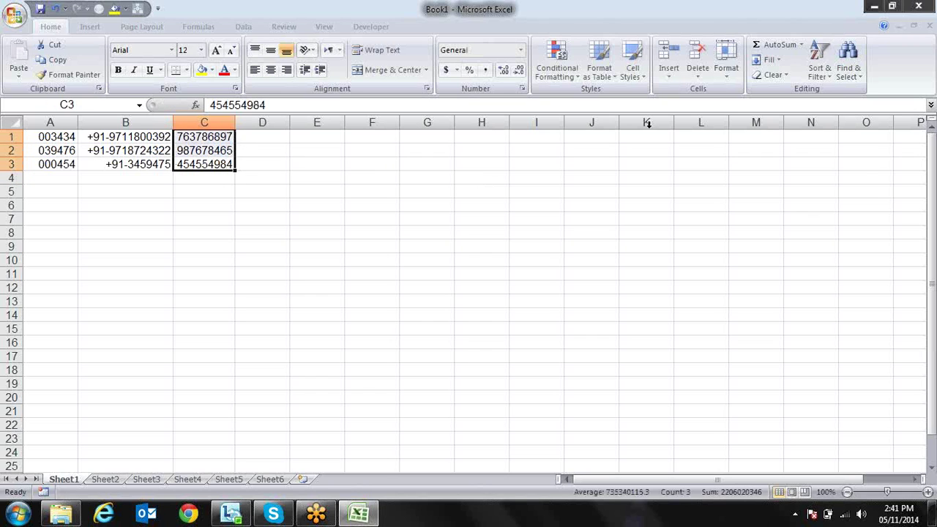
Apply the custom format ###-###-### to C1:C3 so they show 763-786-897, 987-678-465, 454-554-984
key(ctrl+1)
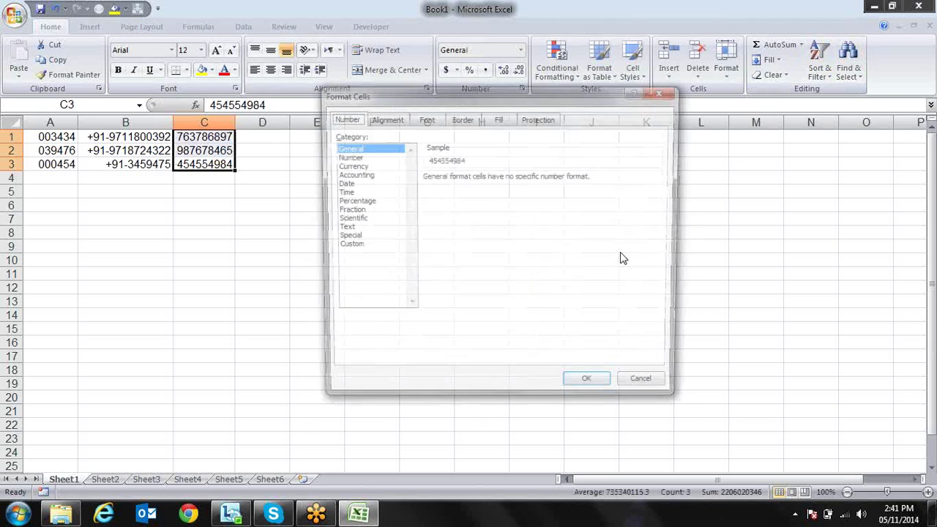
click(355, 246)
drag(457, 188, 404, 183)
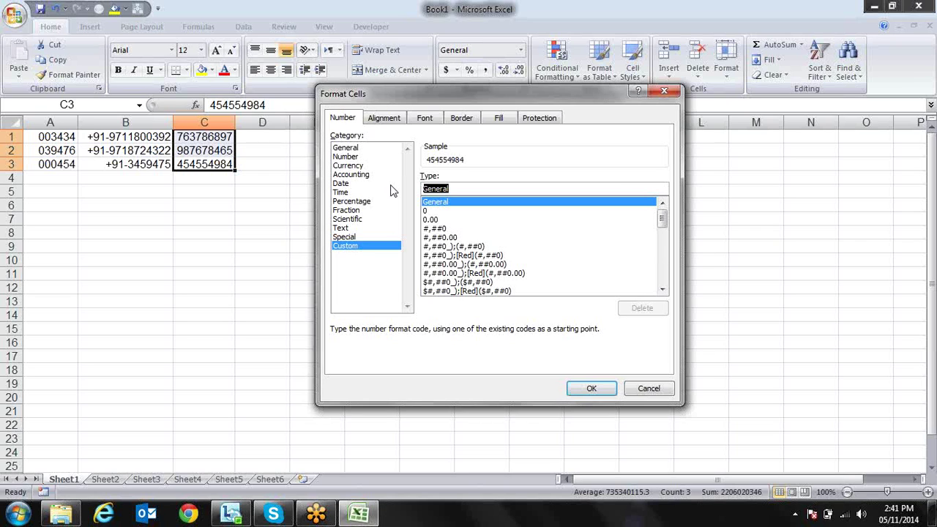
text(3)
key(BackSpace)
text(###)
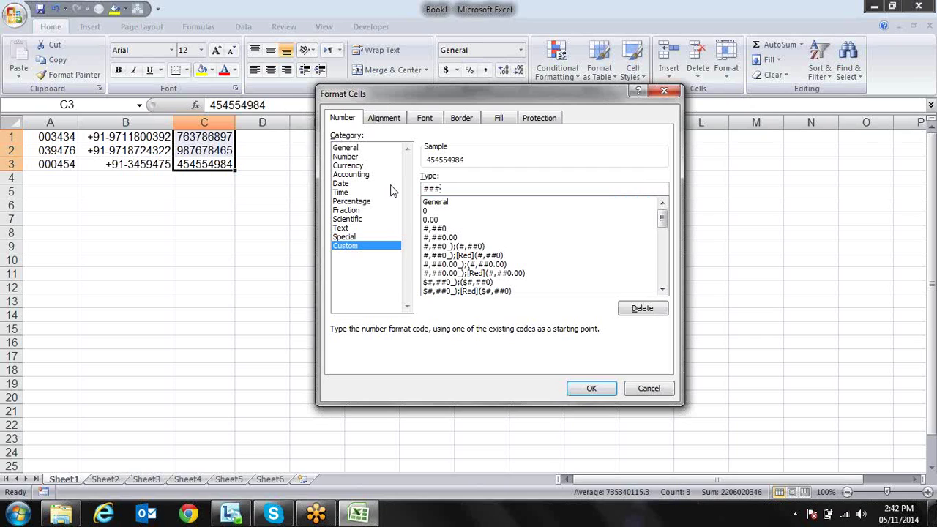
text(-###-###)
key(Return)
key(Down)
key(Up)
key(Up)
key(Up)
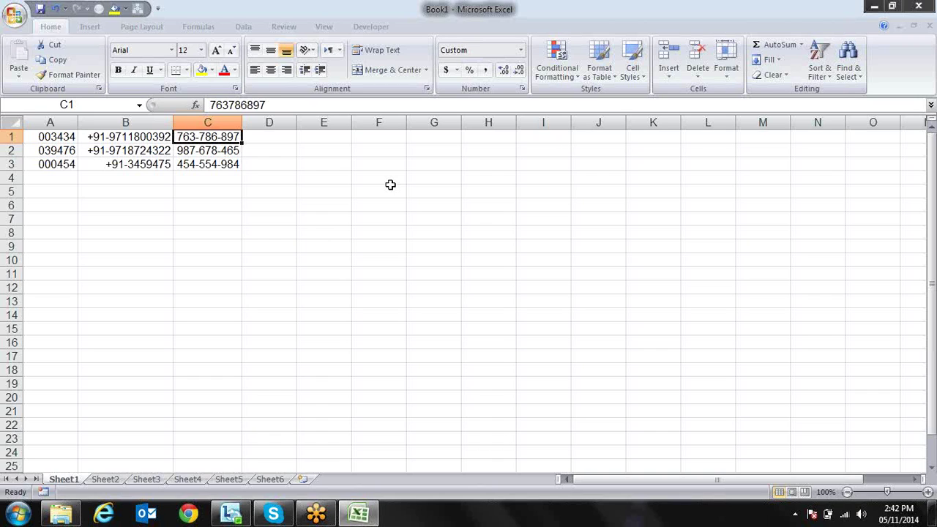
drag(243, 122, 279, 122)
click(270, 164)
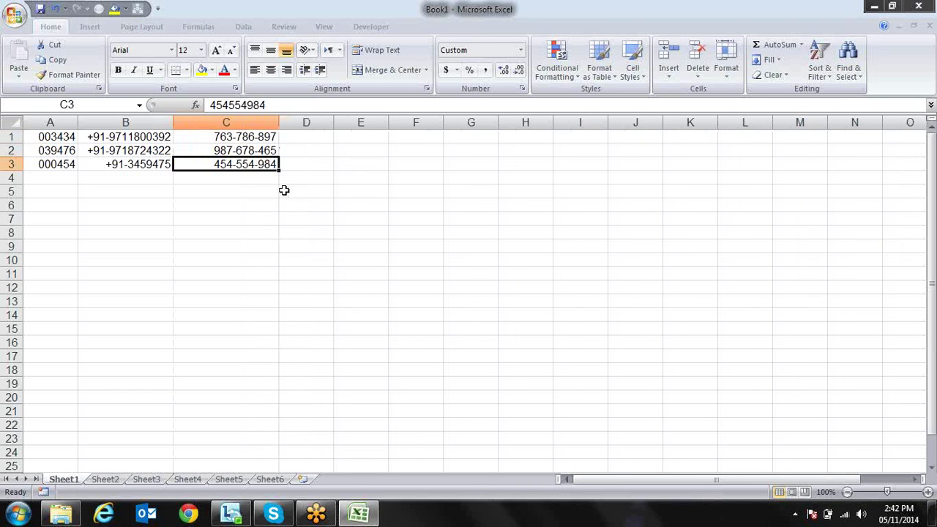
key(F2)
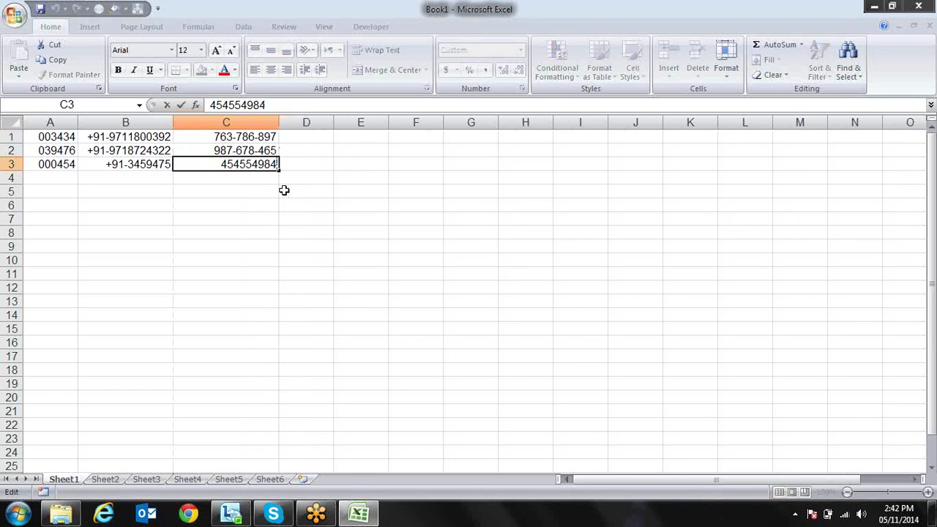
text(23)
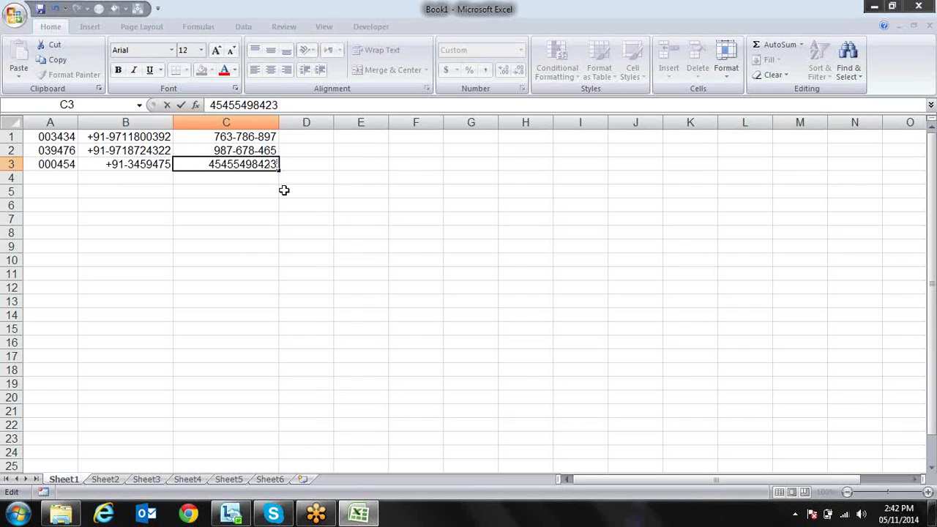
key(Return)
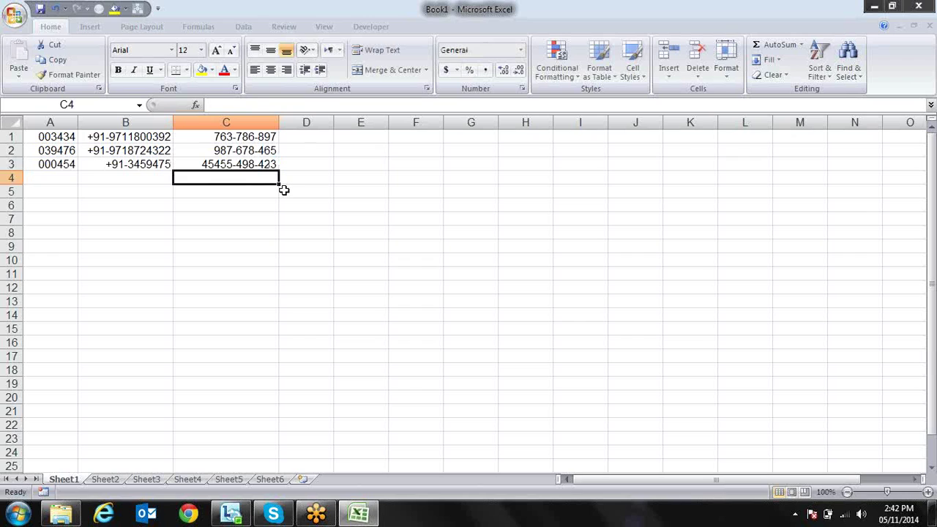
Reopen Format Cells for C3 and move the dialog off the cells
key(Up)
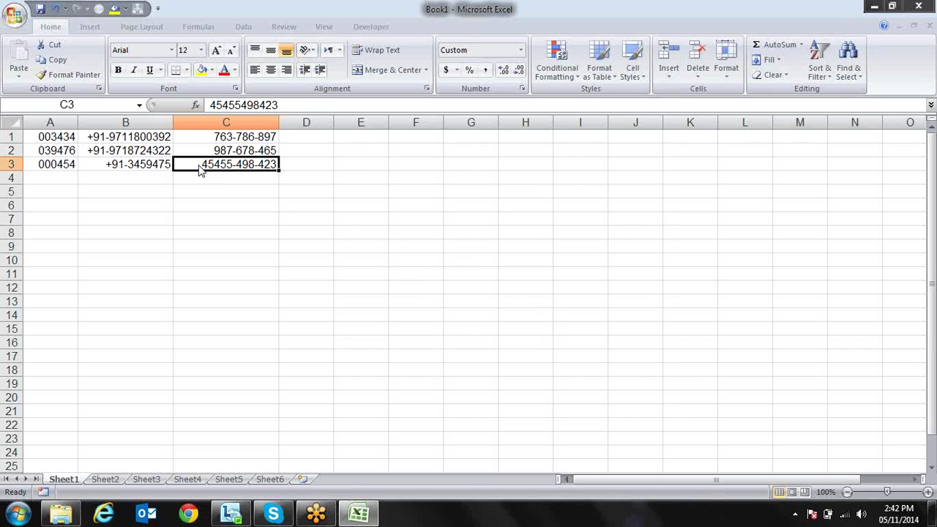
key(ctrl+1)
drag(432, 94, 493, 121)
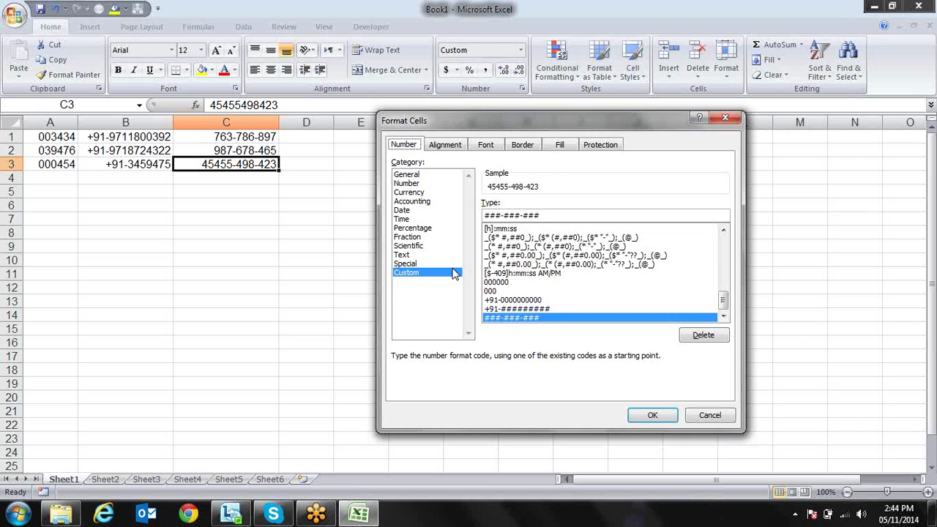
Close Format Cells without changes and return to C3
key(ctrl+shift+Tab)
key(ctrl+shift+Tab)
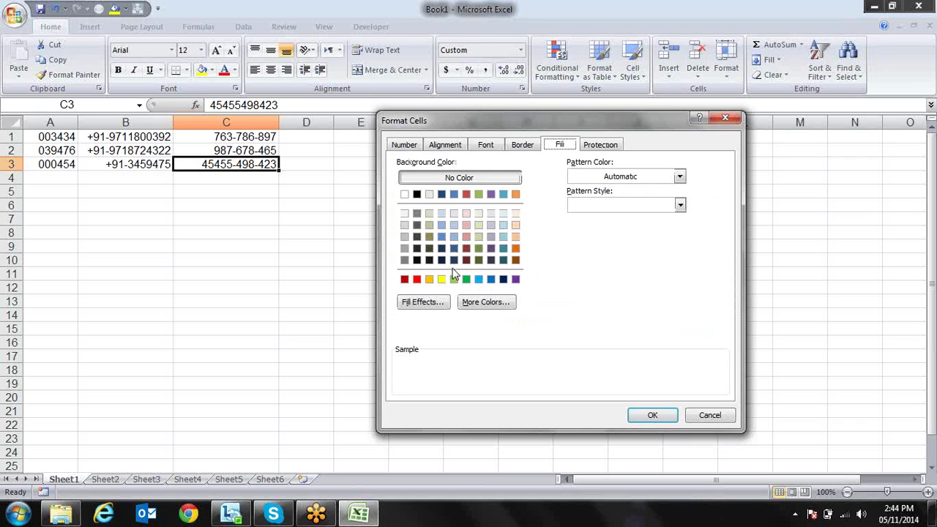
key(Escape)
key(Home)
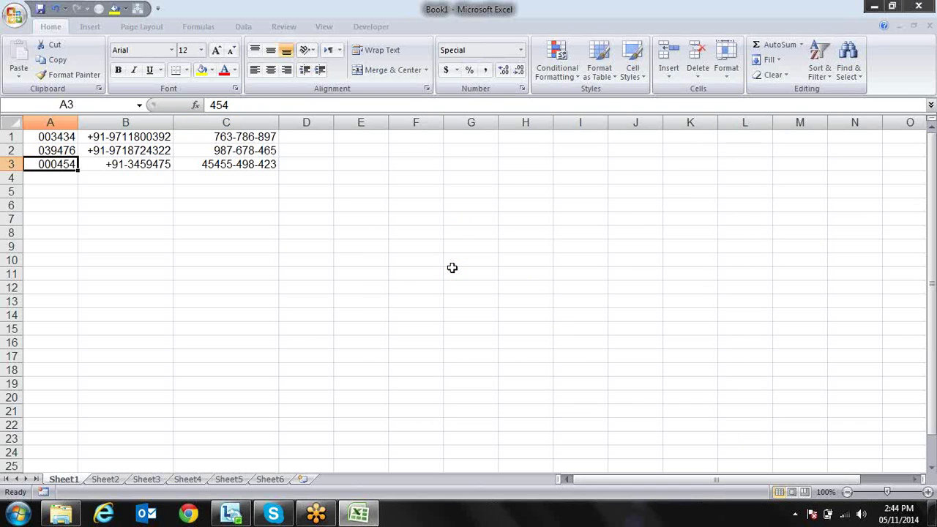
key(Right)
key(Right)
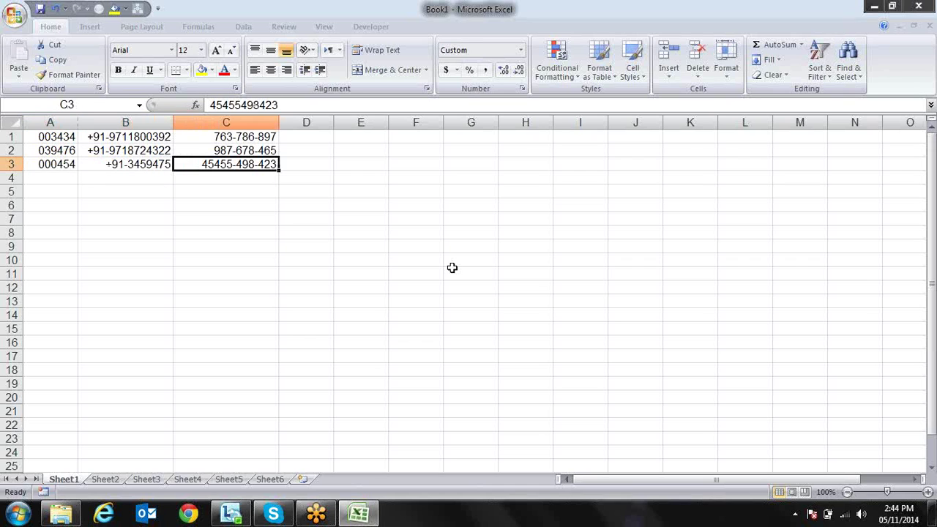
Shorten C3's number to 454554989 so it displays as 454-554-989
key(F2)
key(BackSpace)
key(BackSpace)
key(BackSpace)
key(Return)
key(Up)
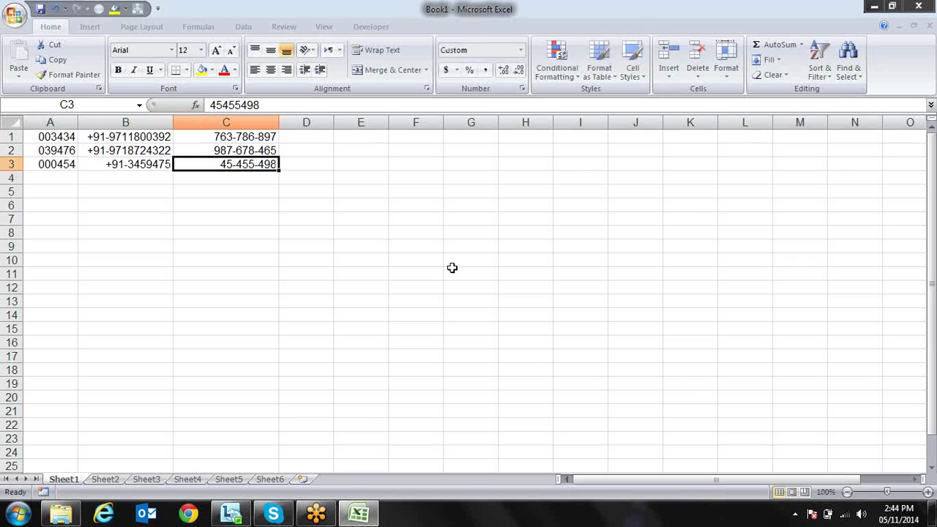
key(F2)
text(9)
key(Return)
key(Up)
key(Up)
key(Right)
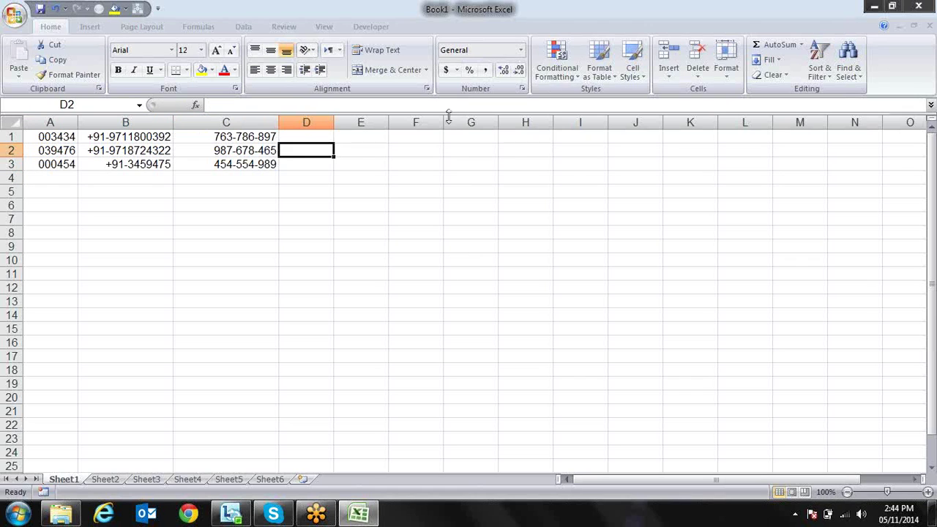
drag(355, 122, 414, 122)
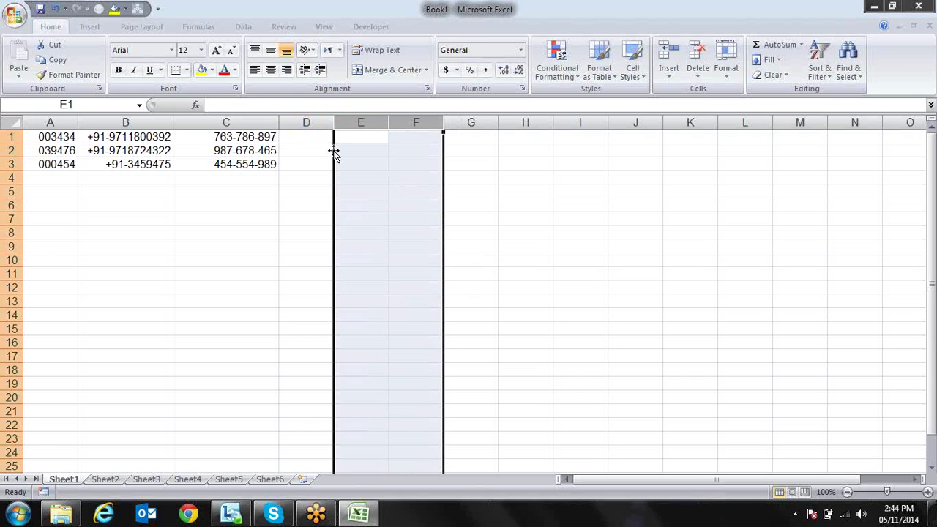
Widen column D and leave D1 empty after erasing stray typed text
click(382, 162)
drag(335, 122, 418, 123)
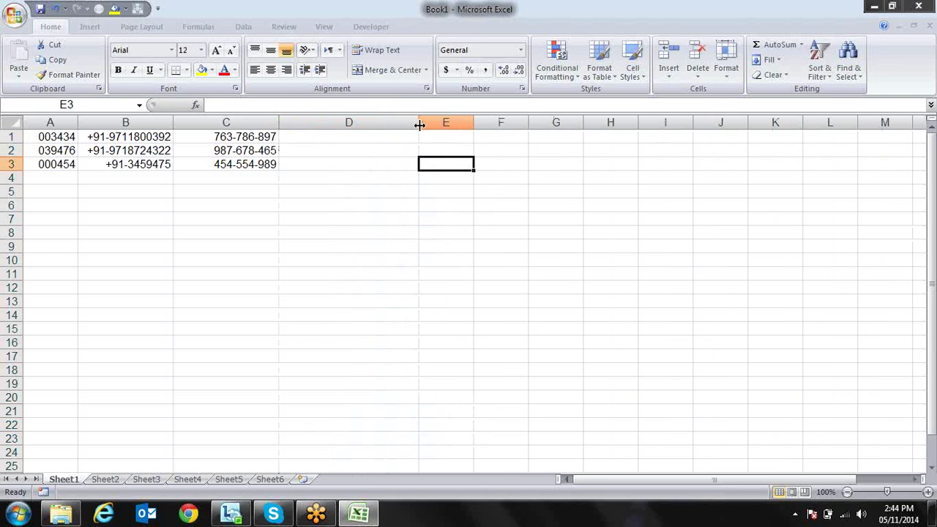
click(367, 139)
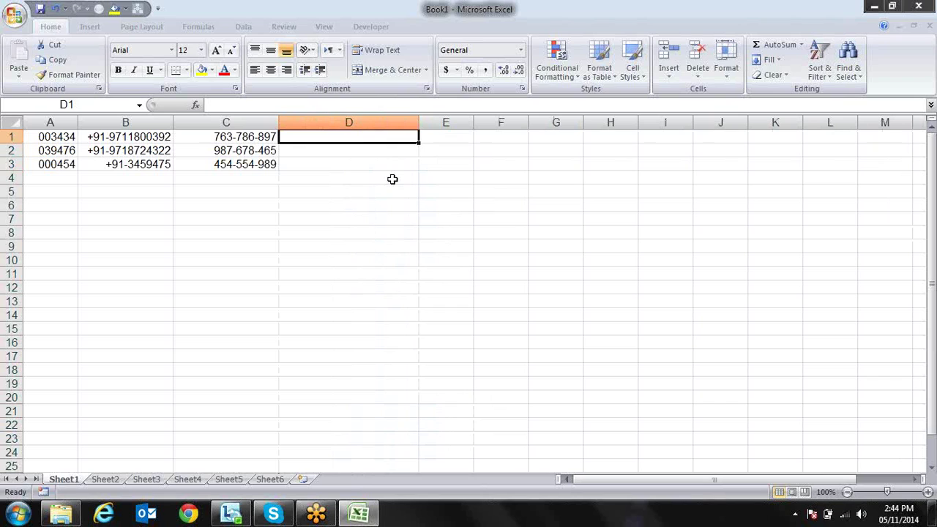
text(p)
key(BackSpace)
text(vloo)
key(BackSpace)
key(BackSpace)
key(BackSpace)
key(BackSpace)
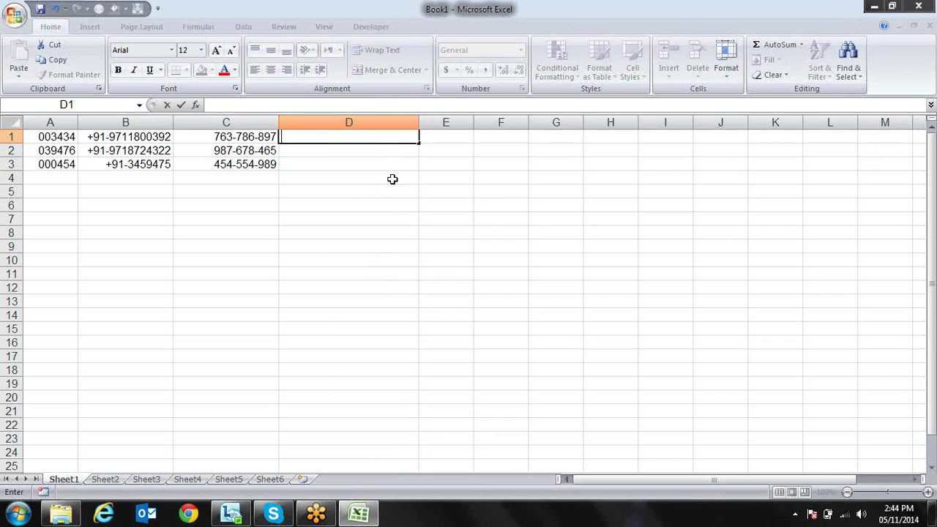
key(Return)
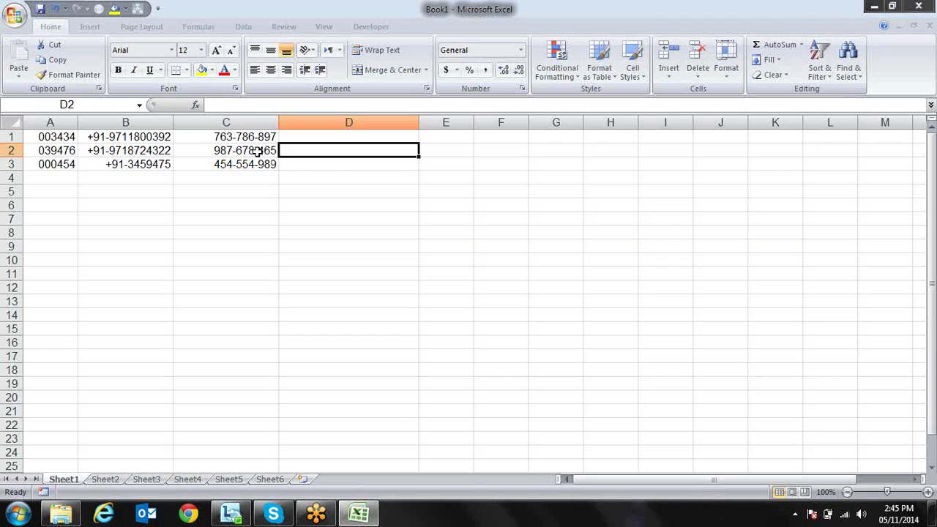
Fill D2 from C2 with Ctrl+R, copying 987678465 with its hyphenated format
click(258, 151)
click(303, 151)
key(ctrl+r)
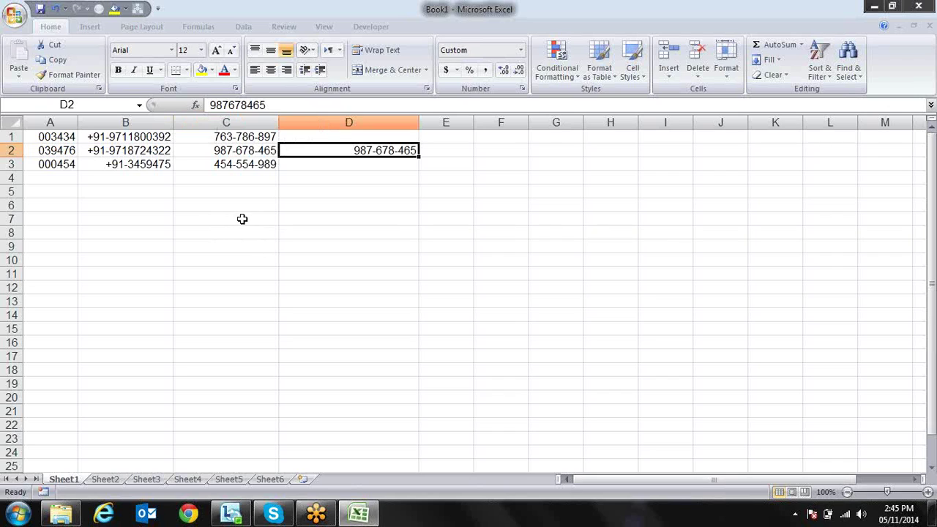
key(alt)
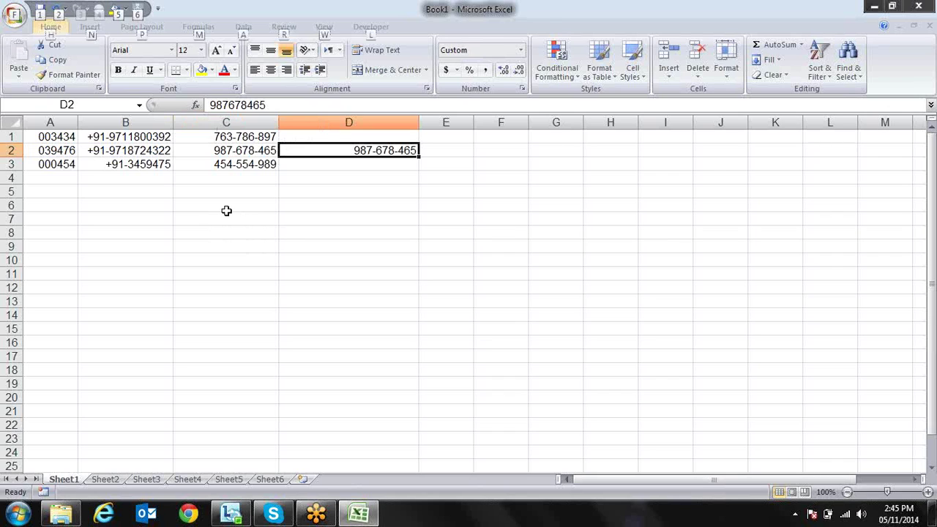
Clear D2's formats (Edit > Clear > Formats) so it shows plain 987678465
key(e)
key(a)
key(f)
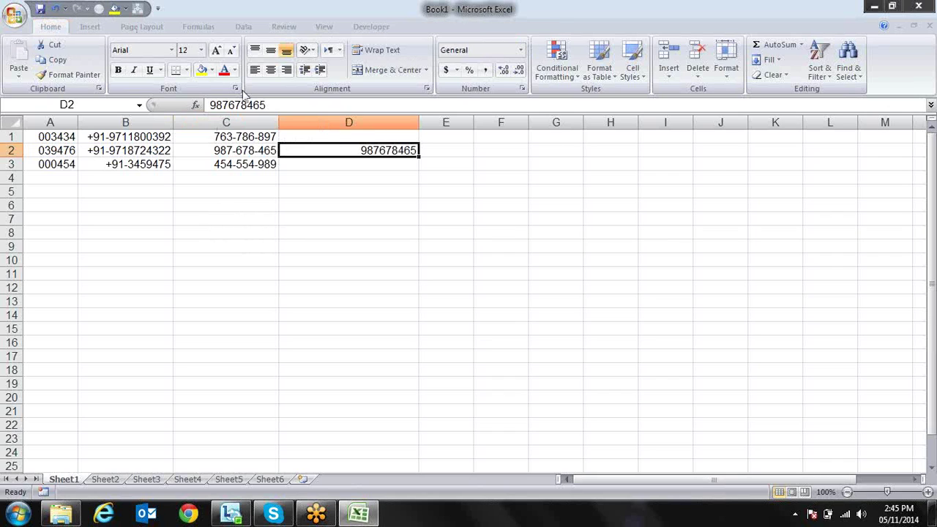
Copy C2's ###-###-### format onto D2 with Format Painter, showing 987-678-465
click(227, 154)
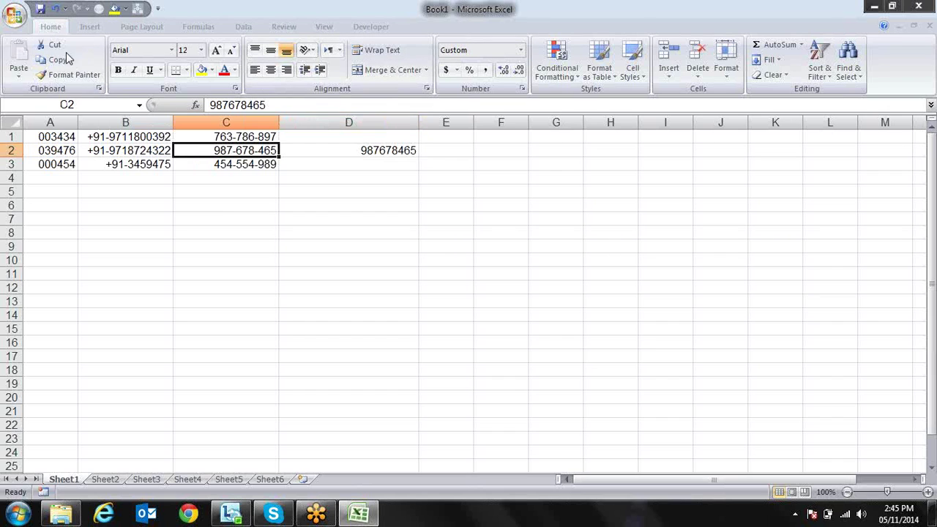
click(57, 74)
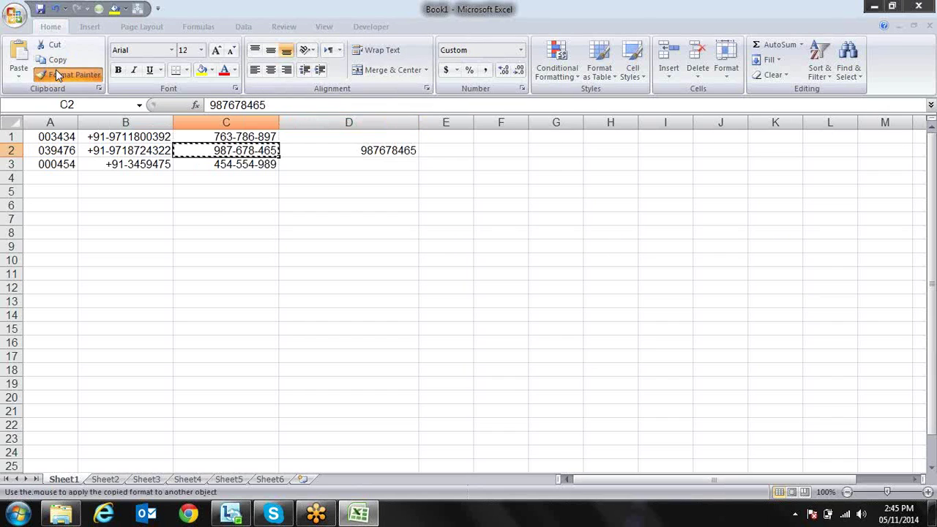
click(311, 152)
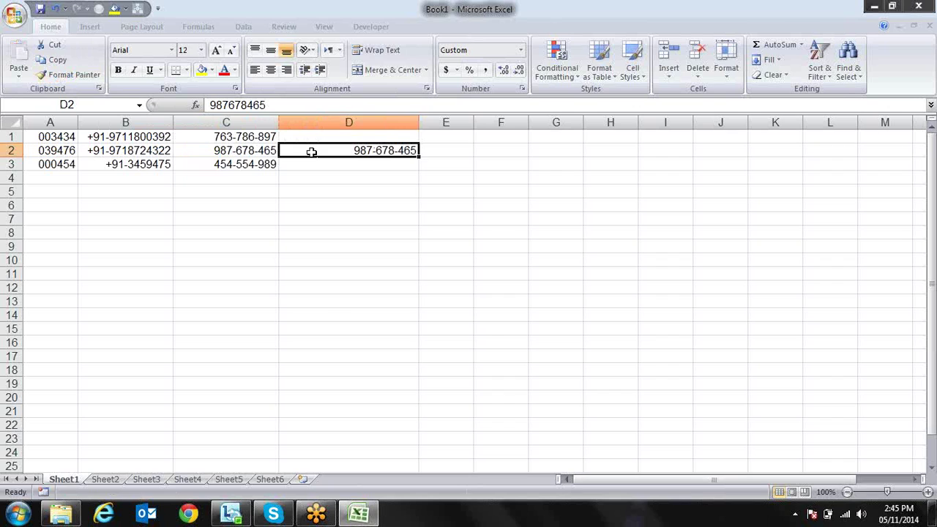
Inspect D2's ###-###-### custom code in Format Cells, then close without changes
right_click(311, 152)
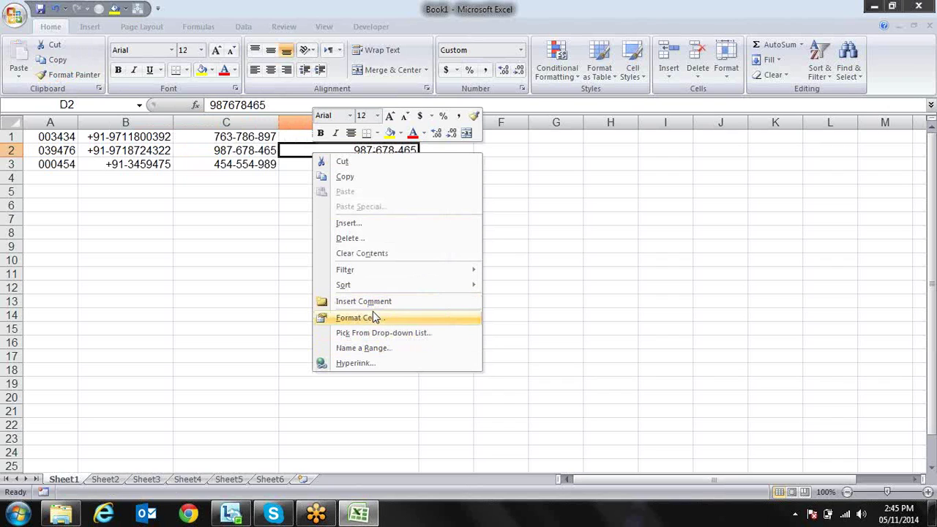
click(373, 317)
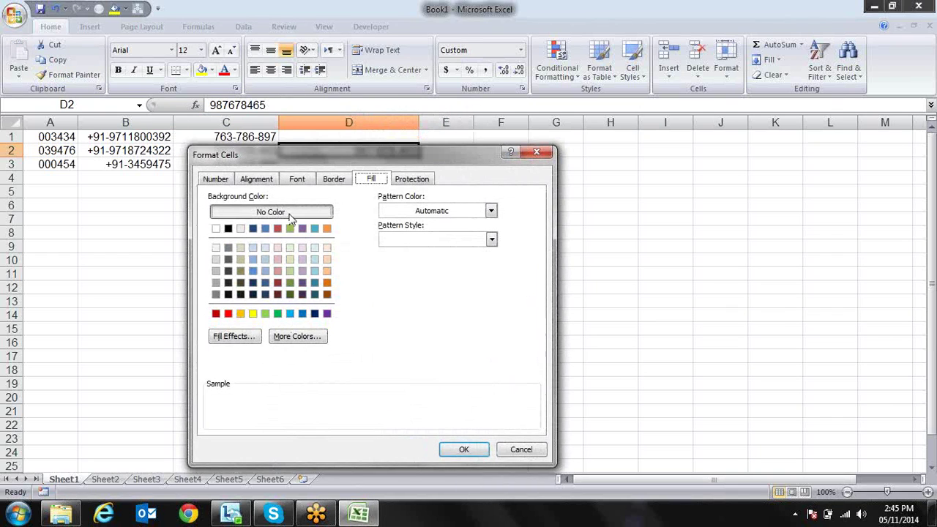
click(225, 180)
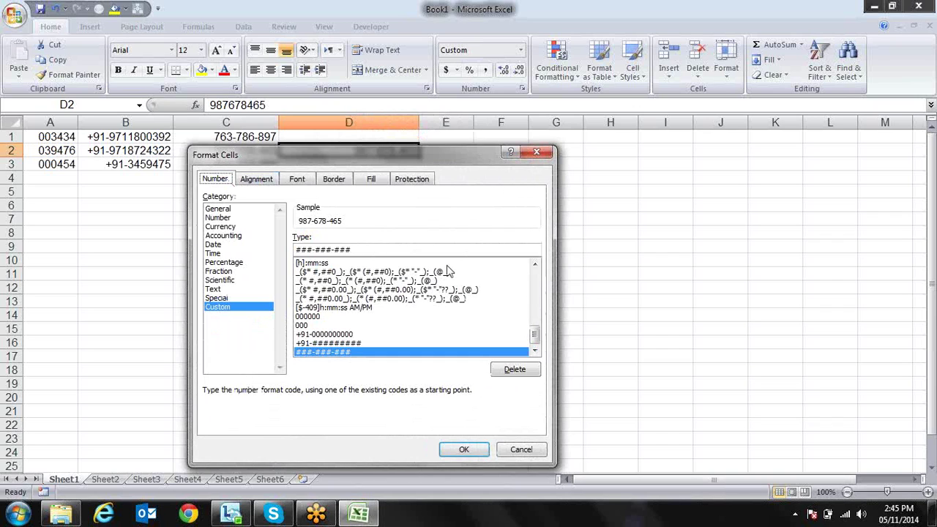
double_click(403, 250)
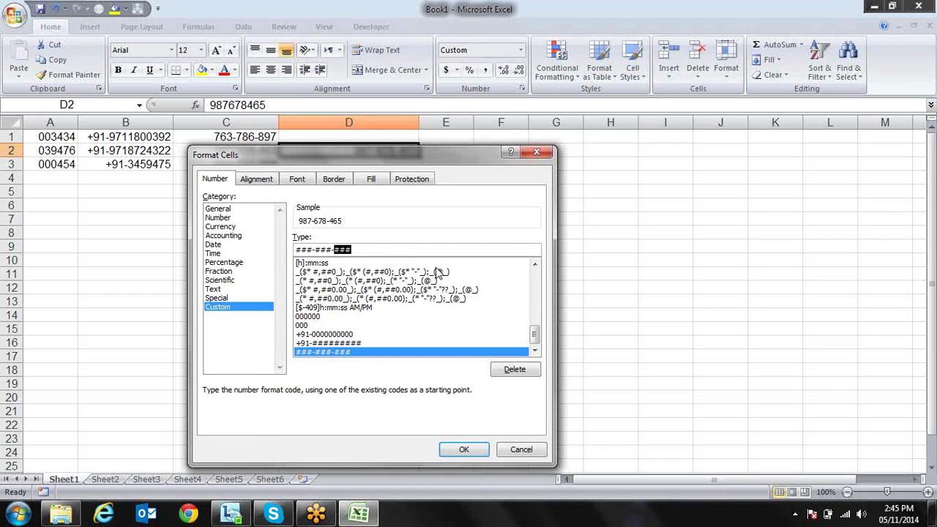
click(544, 154)
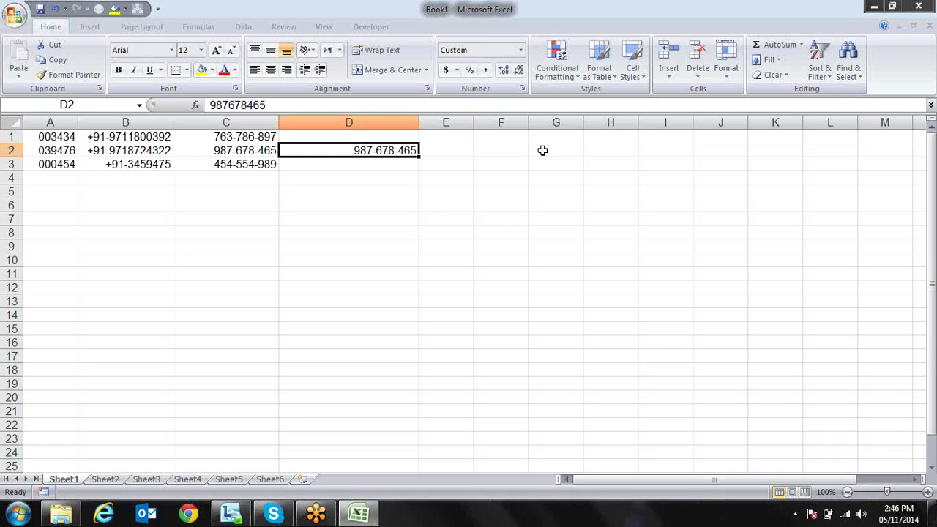
Copy C2 into F2 and autofit column F
key(Left)
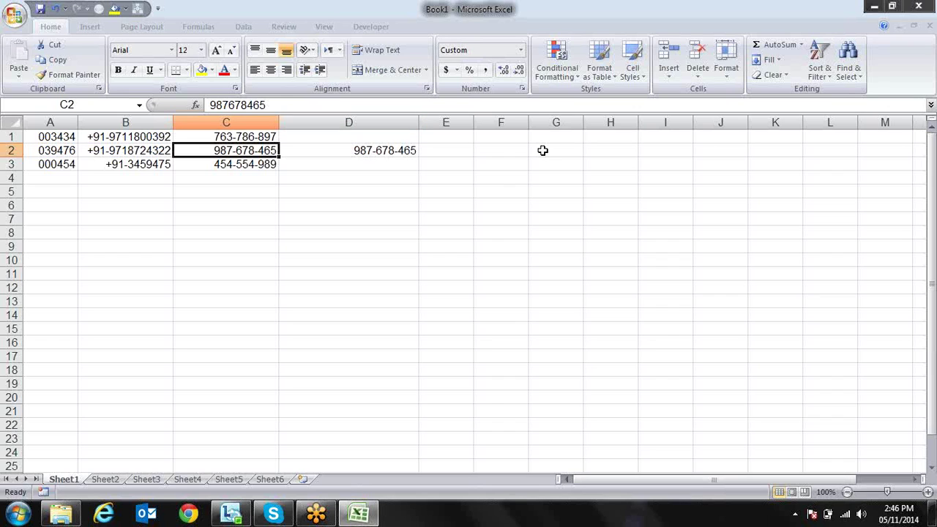
key(ctrl+c)
key(Right)
key(Right)
key(Right)
key(ctrl+v)
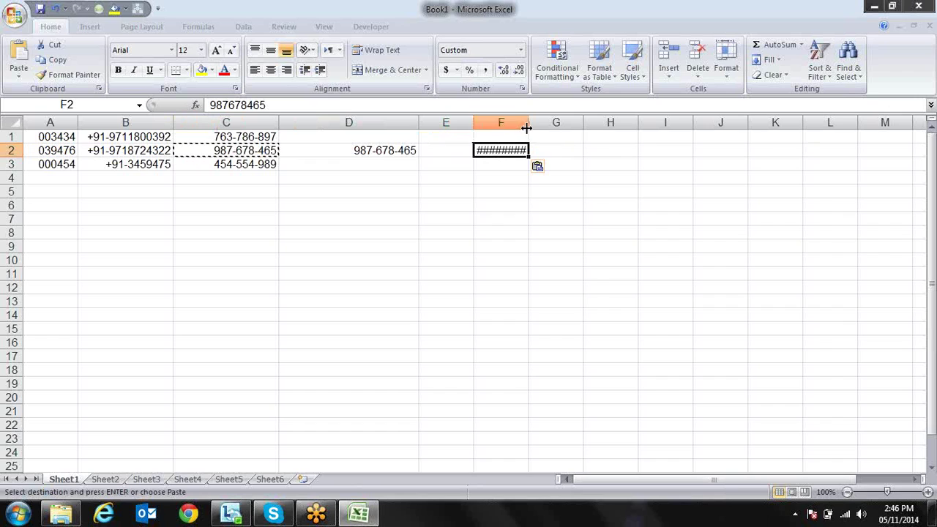
double_click(526, 127)
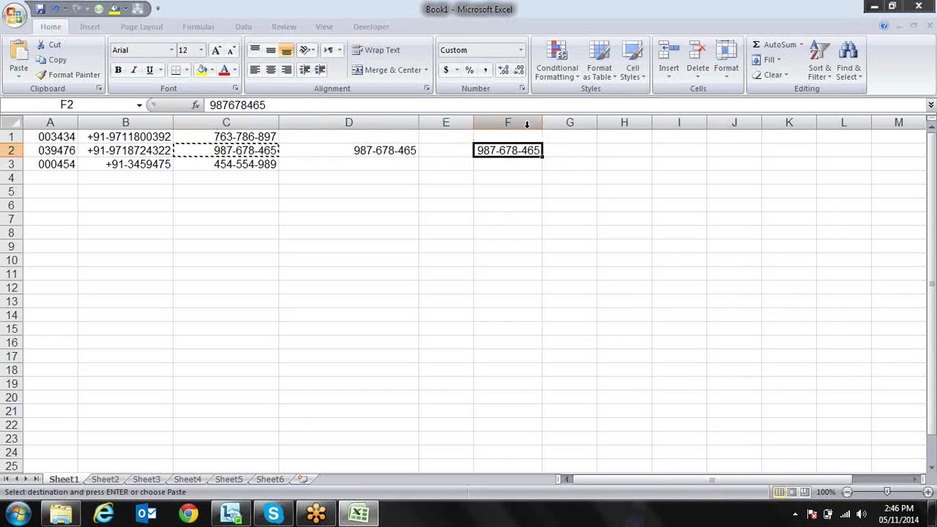
Clear F2's formats, then paint D2's dashed format back onto it
key(alt)
key(e)
key(a)
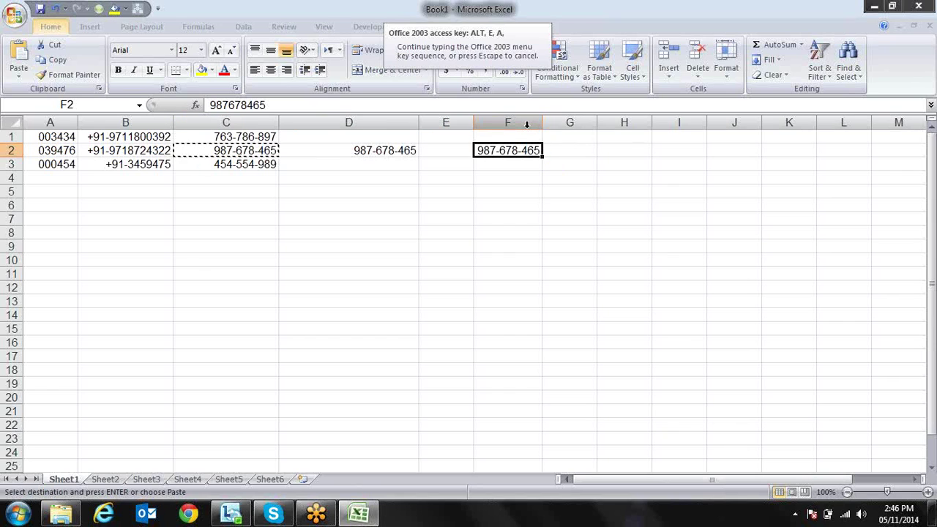
key(f)
key(Left)
key(Left)
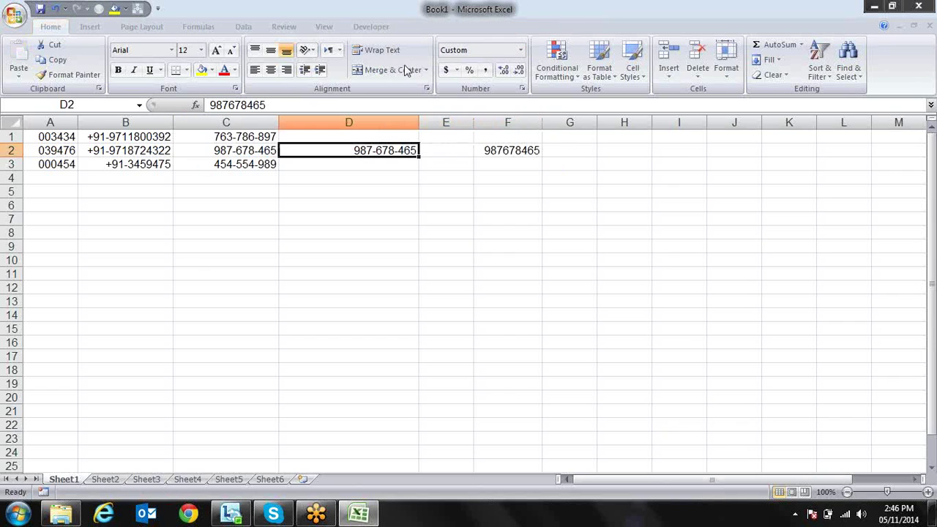
click(86, 74)
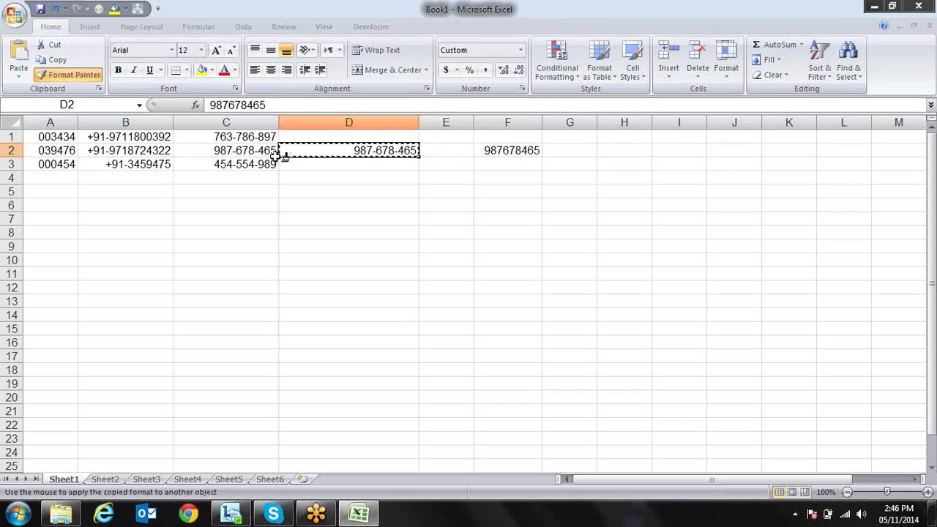
click(513, 152)
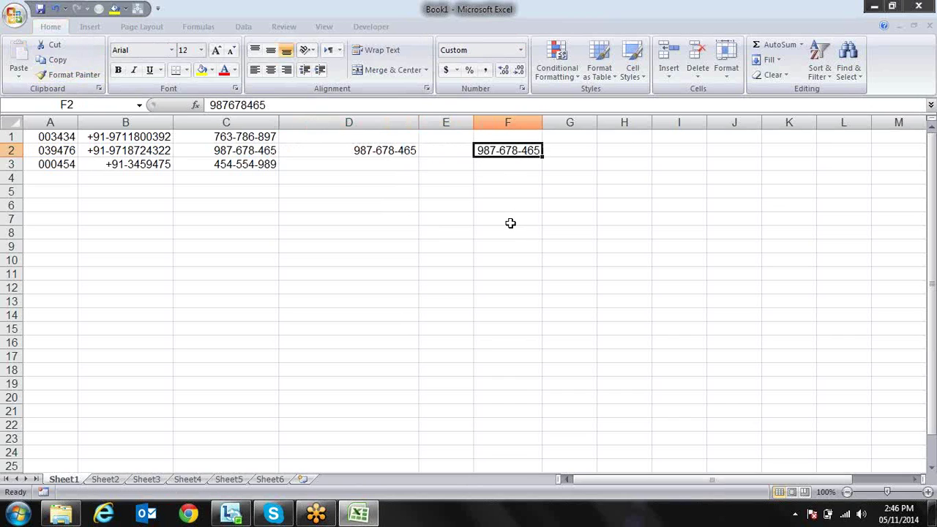
click(511, 223)
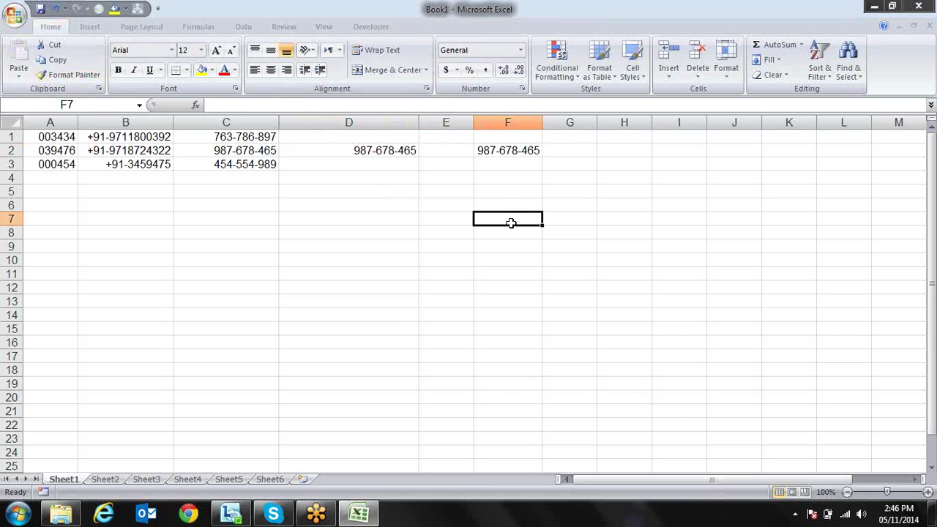
Select the row 2 test cells D2:F2, delete their contents and clear all formatting
key(Up)
key(Up)
key(Up)
key(Up)
key(Up)
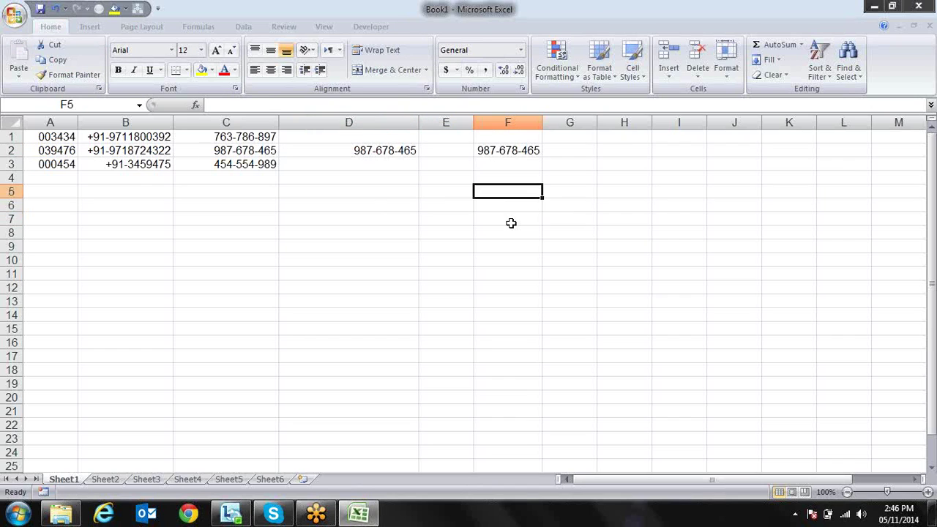
key(shift+Left)
key(shift+Left)
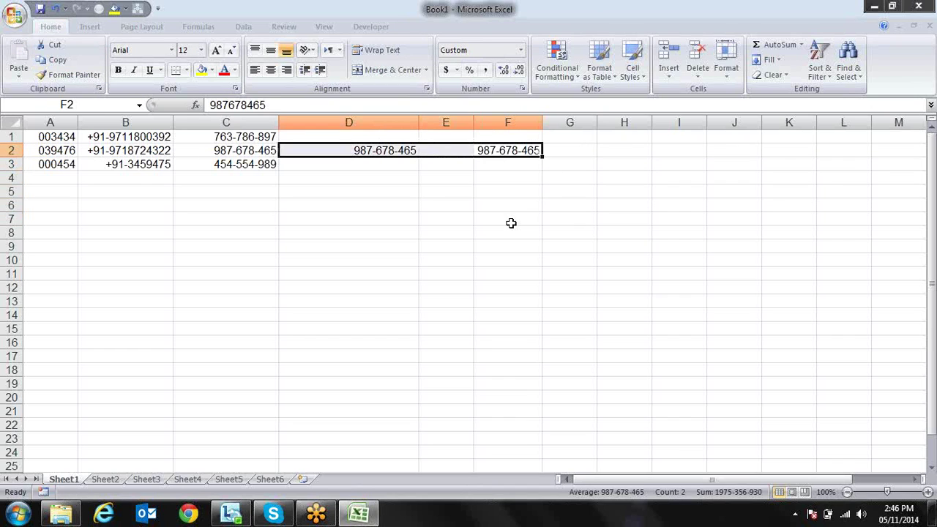
key(Delete)
key(alt+e)
key(a)
key(a)
key(Right)
key(Right)
Go back along row 2 to cell D1 for the date entry
key(Left)
key(Left)
key(Left)
key(Left)
key(Left)
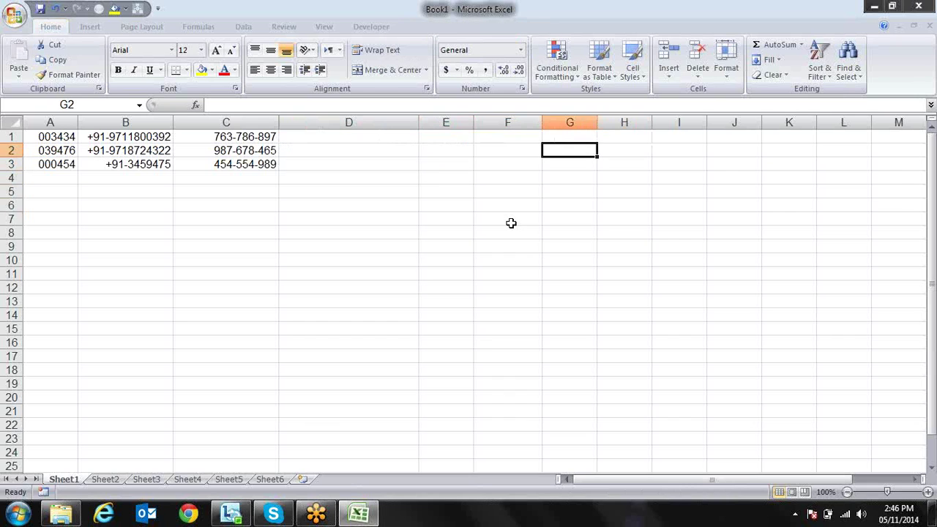
key(Left)
key(Left)
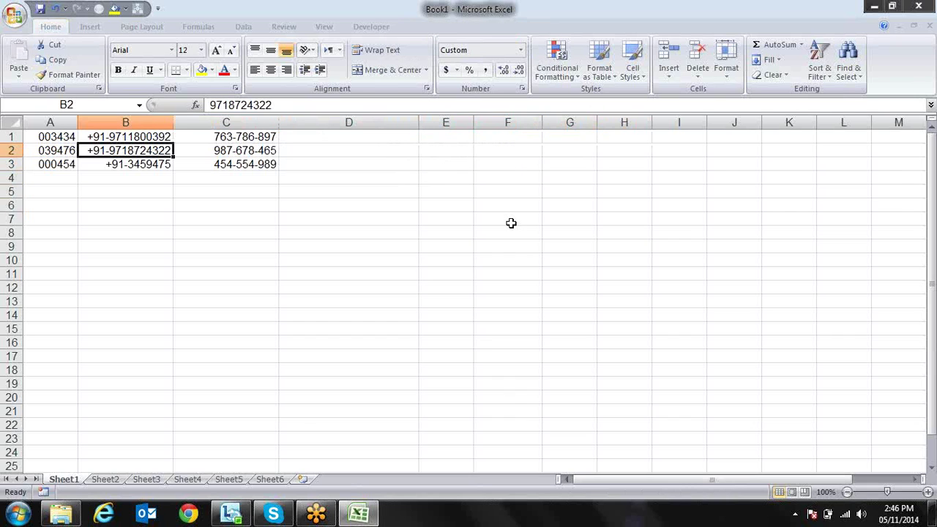
key(Right)
key(Right)
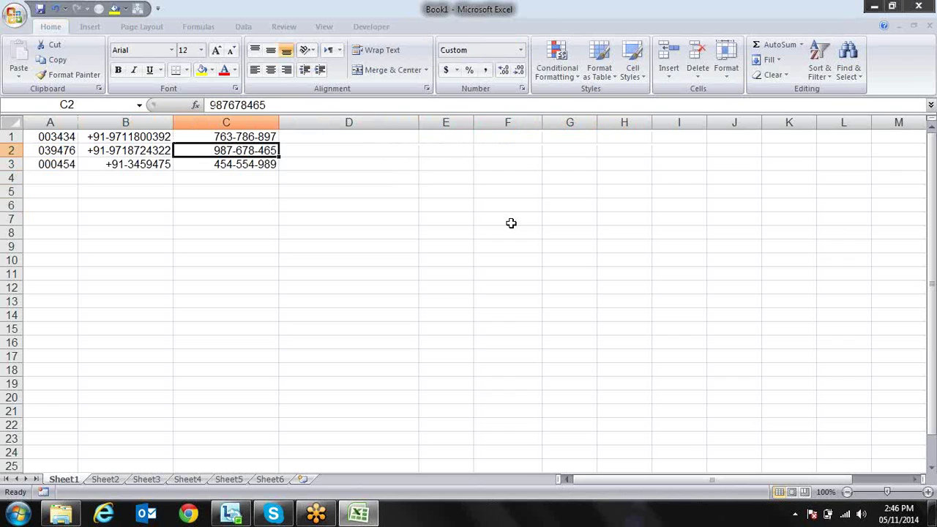
key(Right)
key(Up)
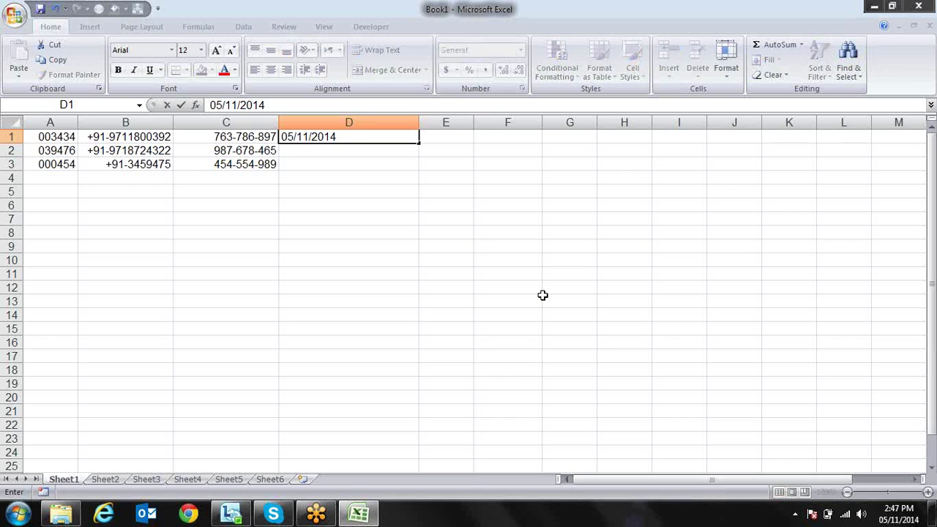
Enter 05/11/2014 in D1 and delete its mm/dd/yyyy code to show serial 41770
key(Return)
key(Up)
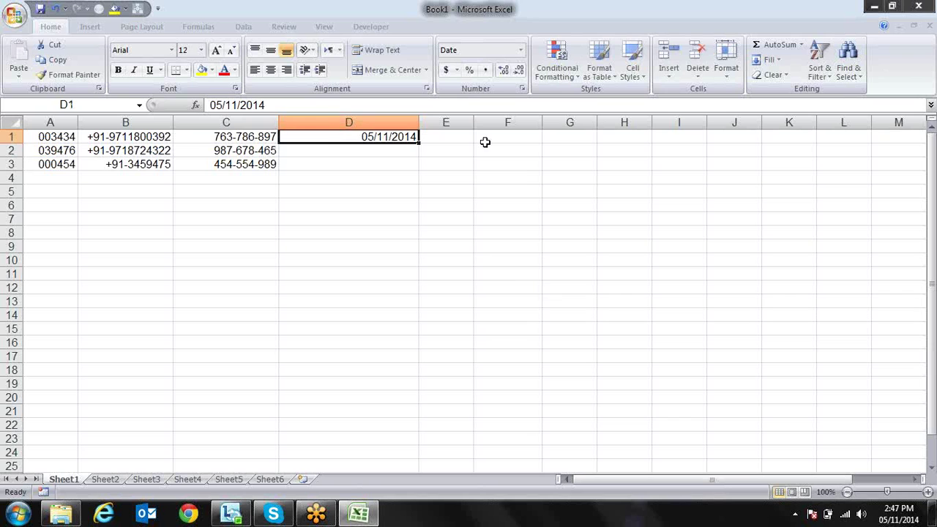
click(522, 89)
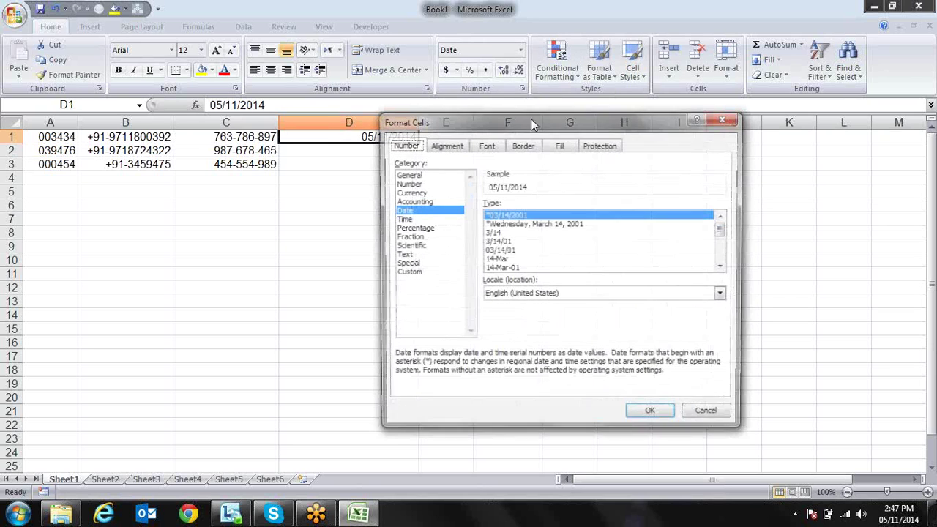
drag(498, 115, 587, 110)
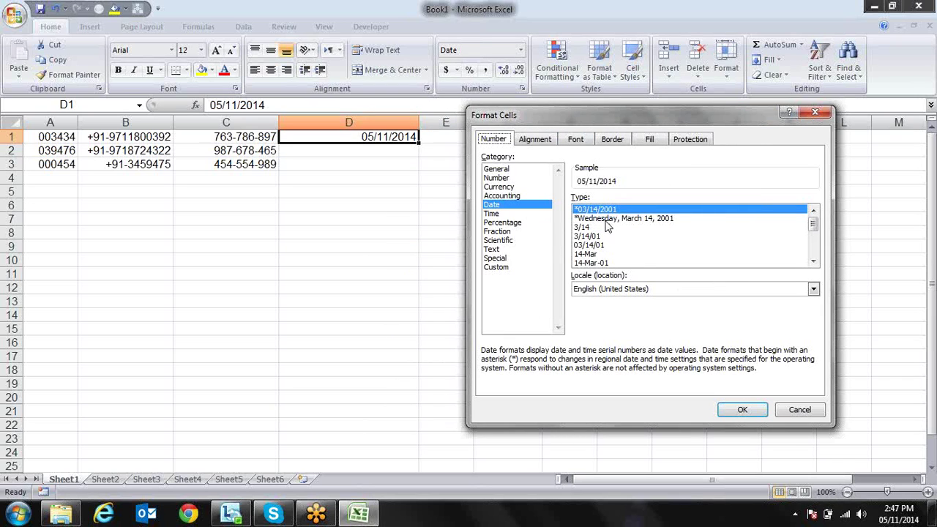
click(505, 268)
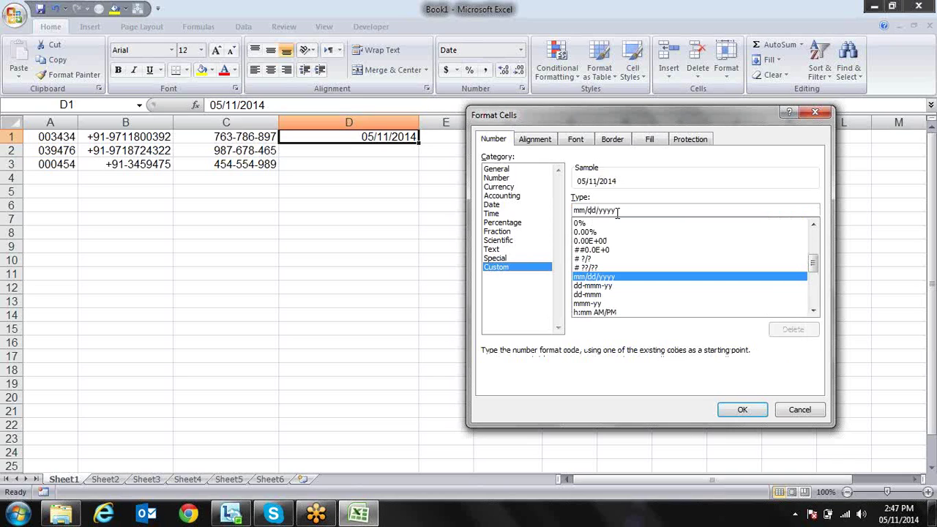
drag(622, 210, 548, 210)
key(BackSpace)
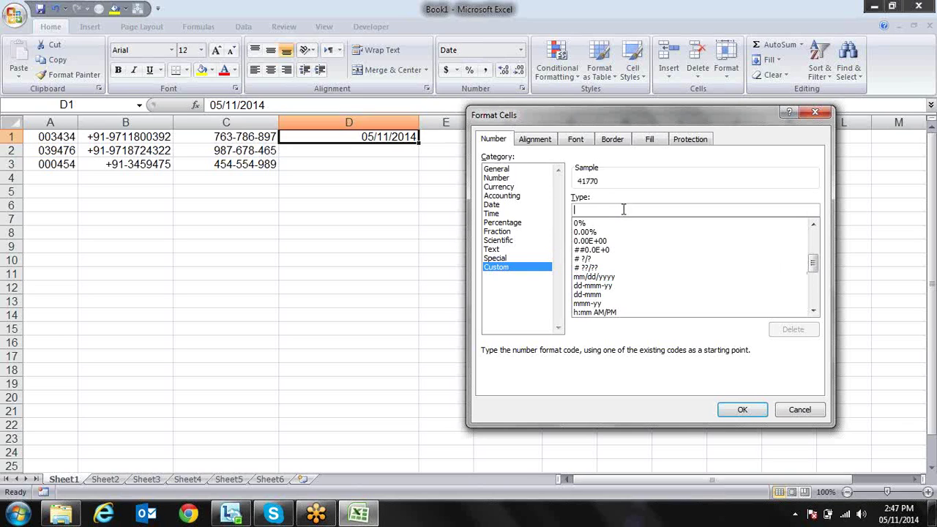
click(729, 407)
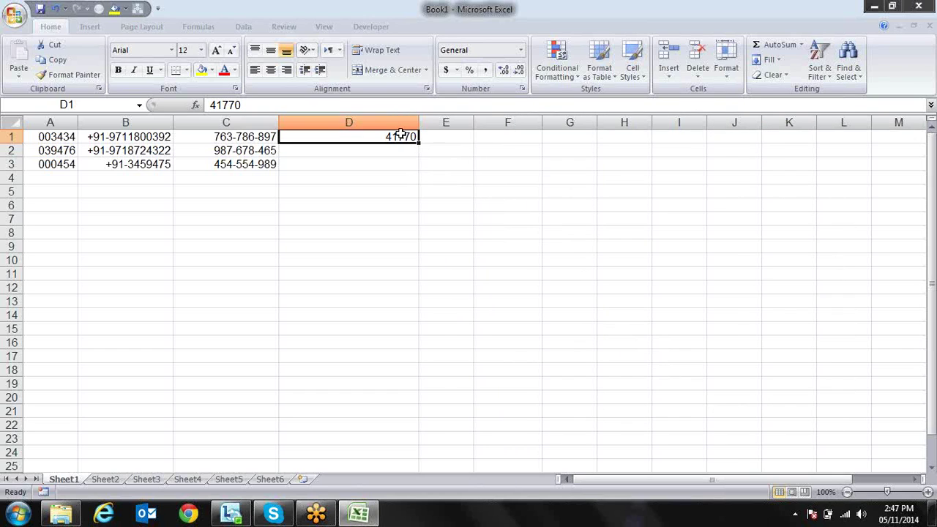
Give D1 the custom date code dddd, dd-mmmm-yyyy, previewing Sunday, 11-May-2014
key(ctrl+1)
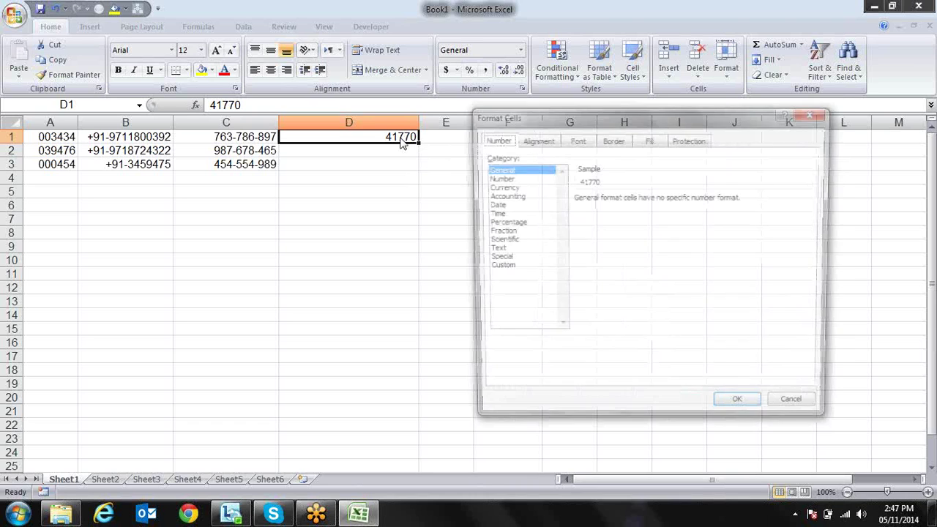
click(502, 268)
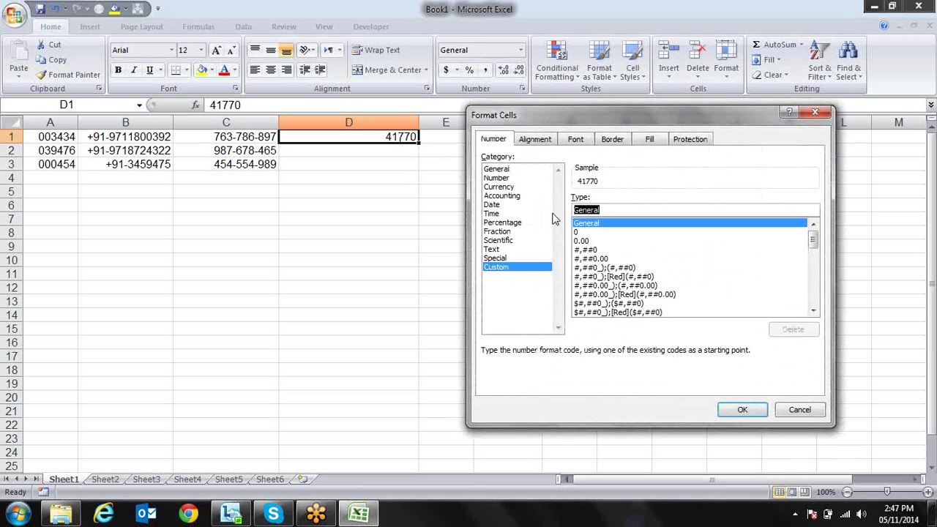
text(d)
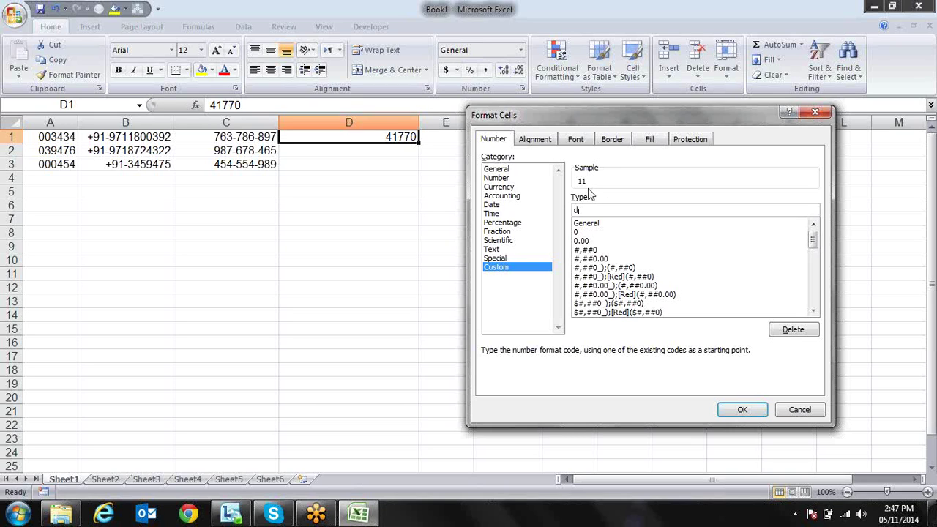
text(d)
text(d)
text(d)
text(dd)
text(m)
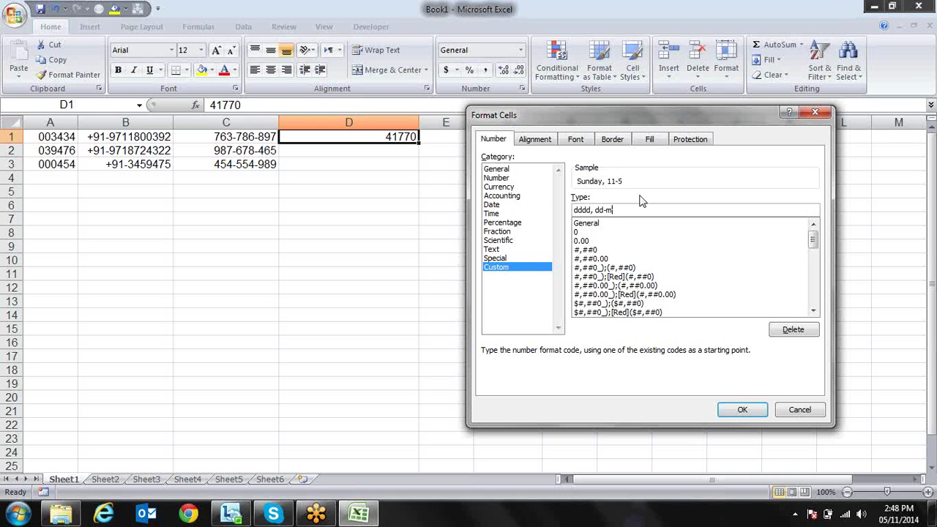
text(mm)
text(m)
text(m)
key(BackSpace)
text(-yyyy)
click(741, 410)
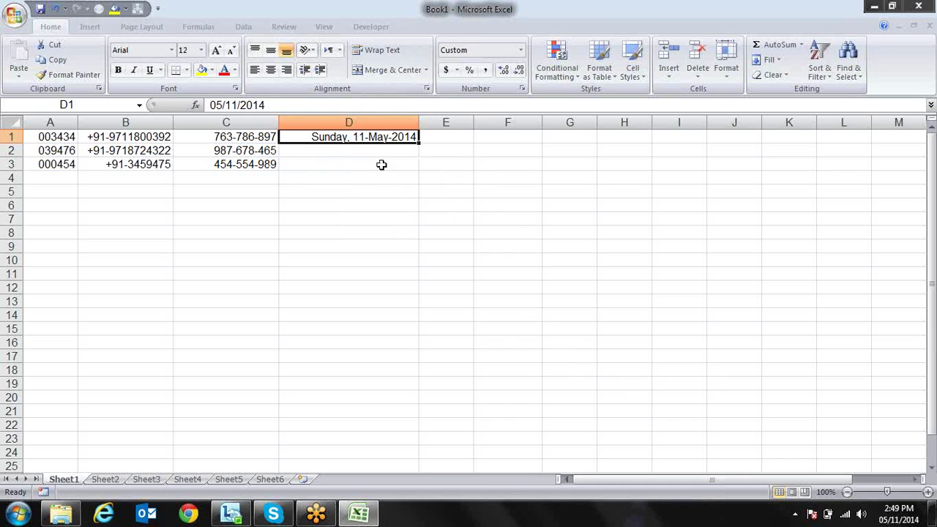
Close Format Cells and insert the current time, 2:50 PM, into E1 with Ctrl+Shift+;
key(ctrl+1)
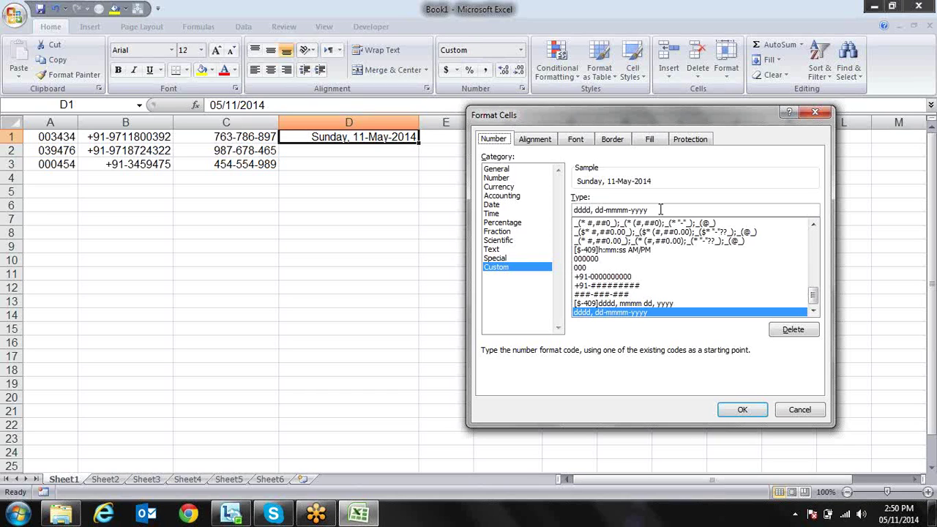
key(Return)
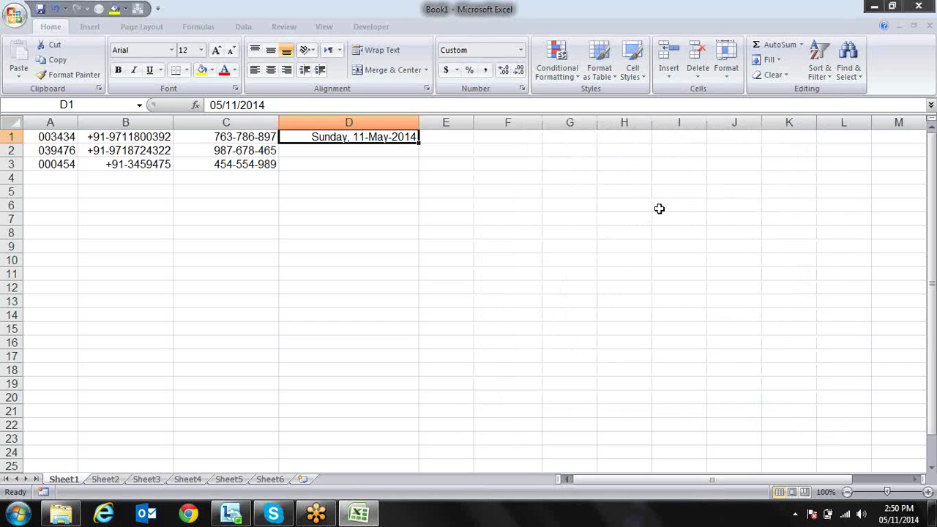
key(Right)
key(ctrl+semicolon)
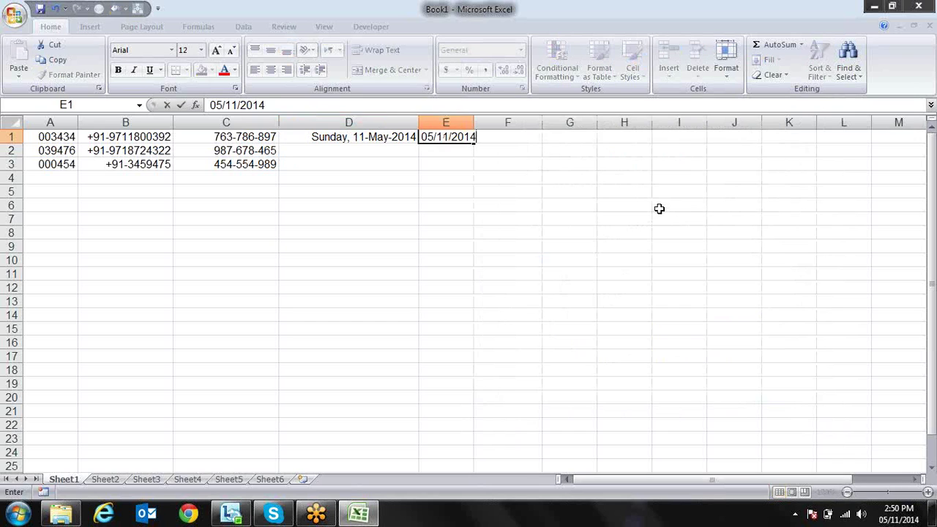
key(Escape)
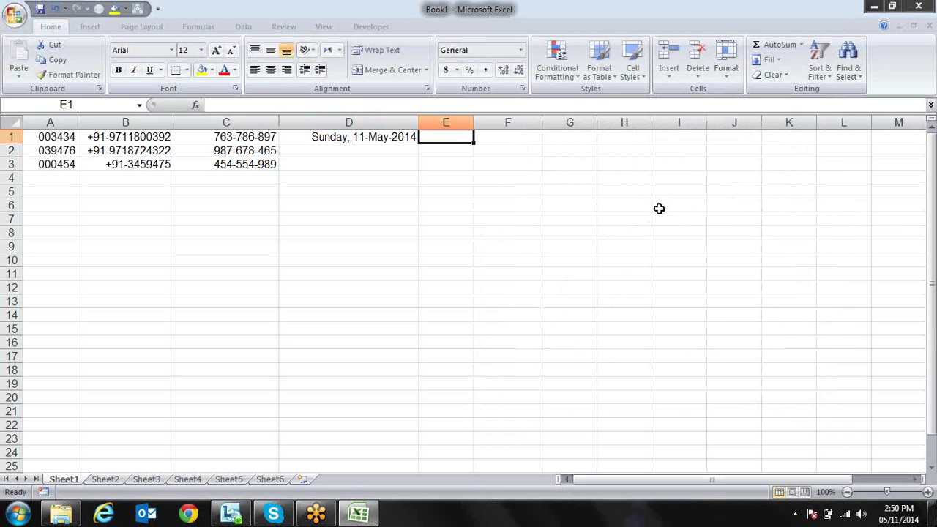
key(ctrl+shift+semicolon)
key(Return)
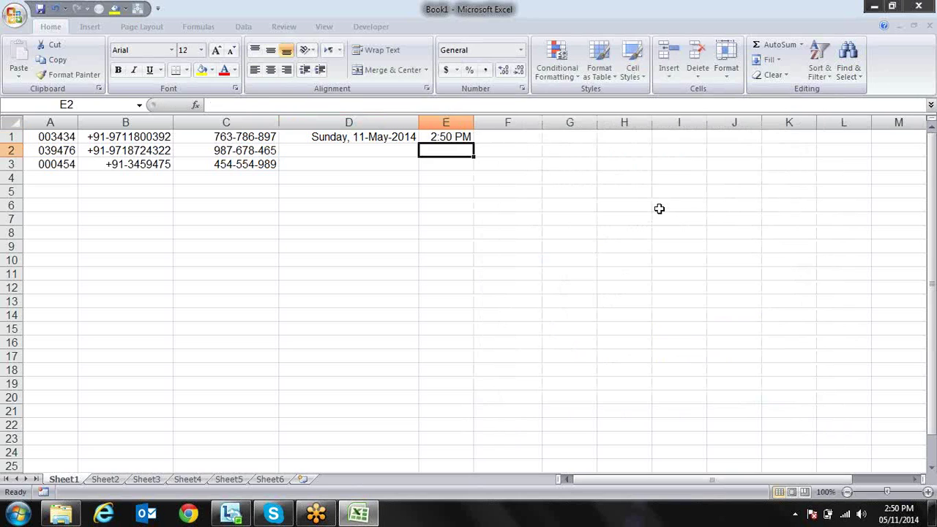
key(Up)
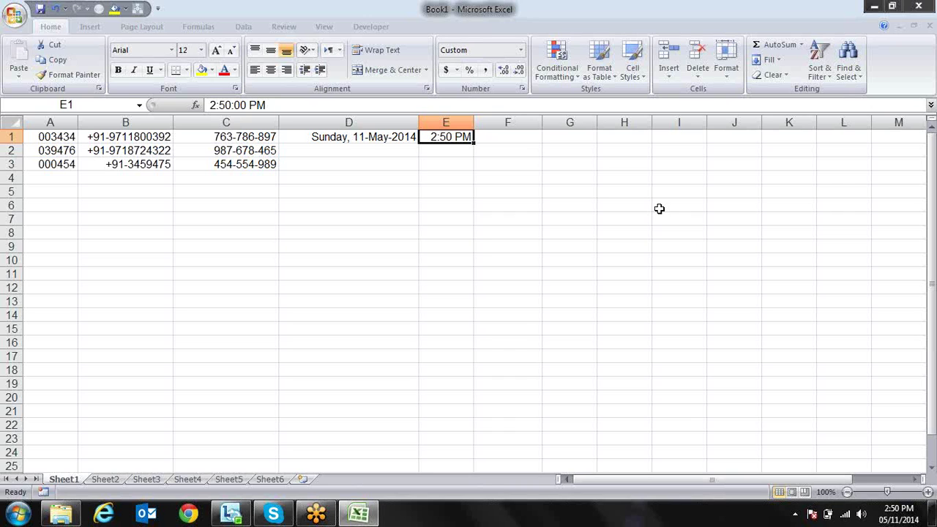
Add :ss to E1's custom time code so it reads h:mm:ss AM/PM, previewing 2:50:00 PM
key(ctrl+1)
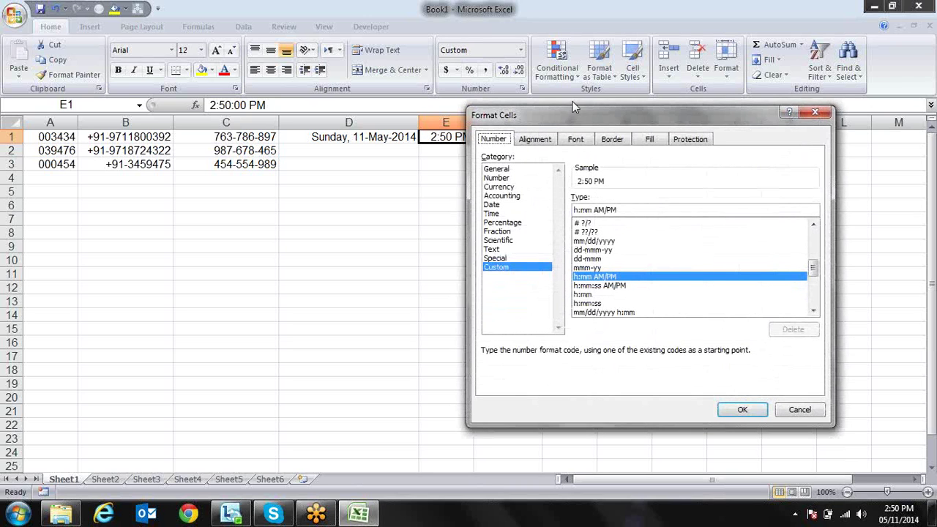
drag(582, 112, 632, 106)
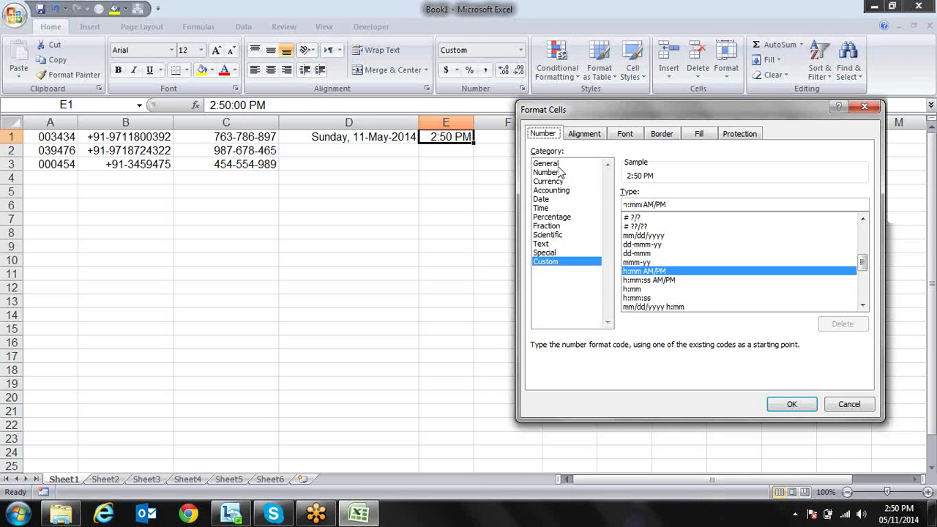
click(644, 205)
text(:)
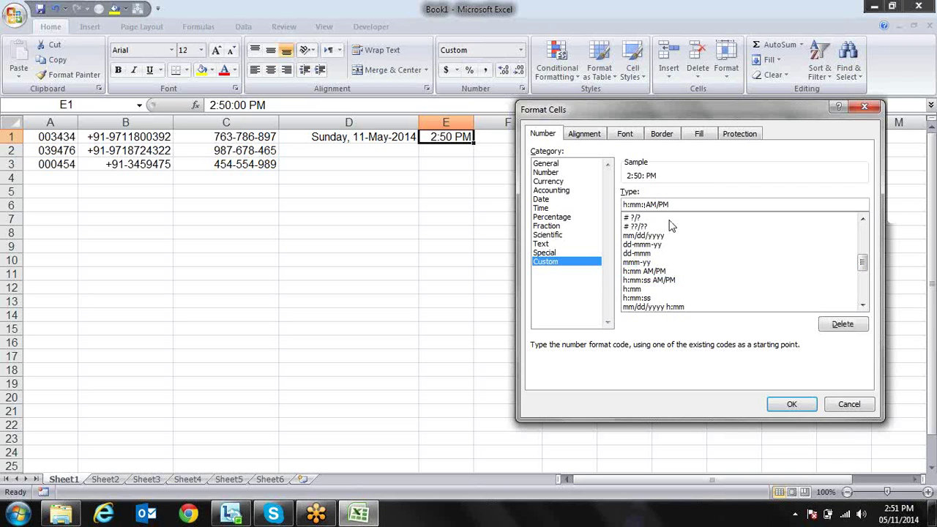
text(ss)
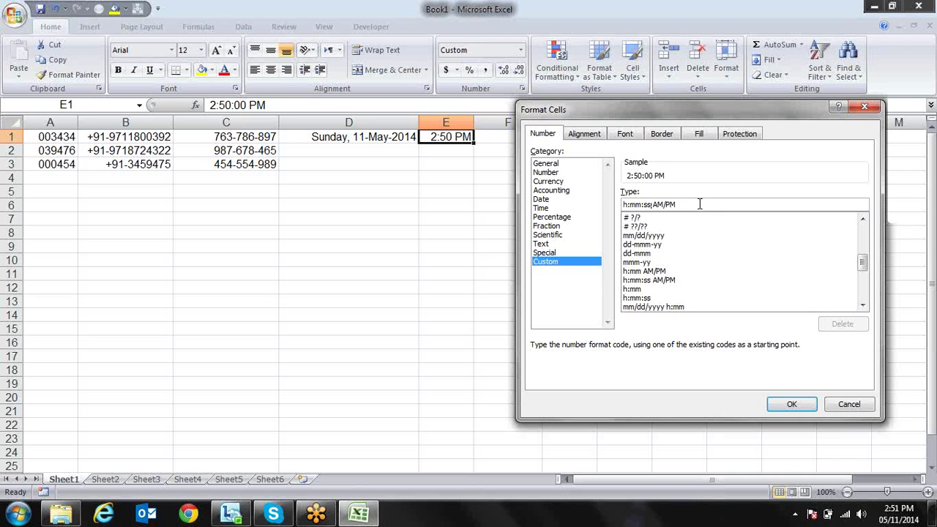
drag(699, 204, 654, 190)
Type hh:mm:ss into the Type box, then pick the # ?/? code from the list
text(h)
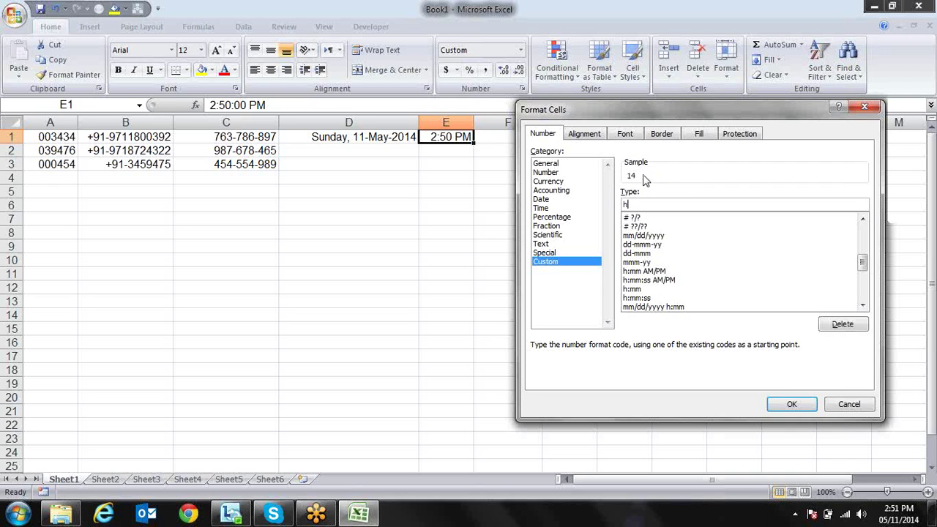
text(h)
text(:mm:ss)
click(701, 218)
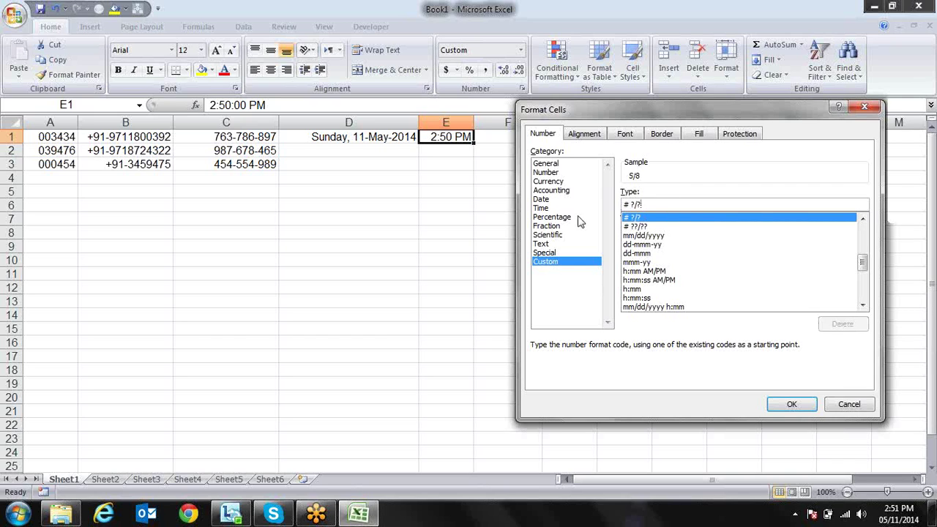
Overwrite the code with hh:mm:ss a/p and apply it to E1
drag(661, 203, 621, 205)
text(hh:mm:ss)
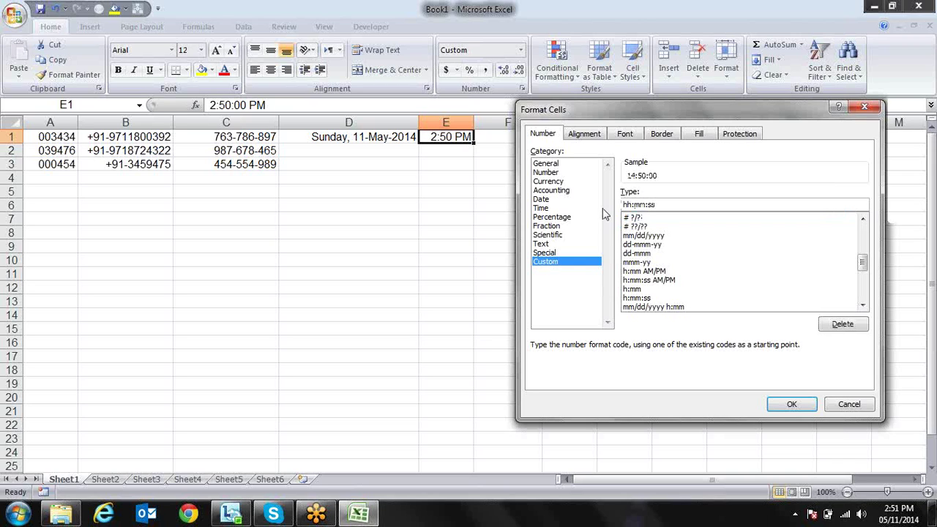
text( am)
text(/)
text(p)
text(m)
key(BackSpace)
key(BackSpace)
key(BackSpace)
key(BackSpace)
text(/p)
key(BackSpace)
key(BackSpace)
text(m/pm)
key(BackSpace)
key(BackSpace)
key(BackSpace)
key(BackSpace)
text(/p)
click(791, 405)
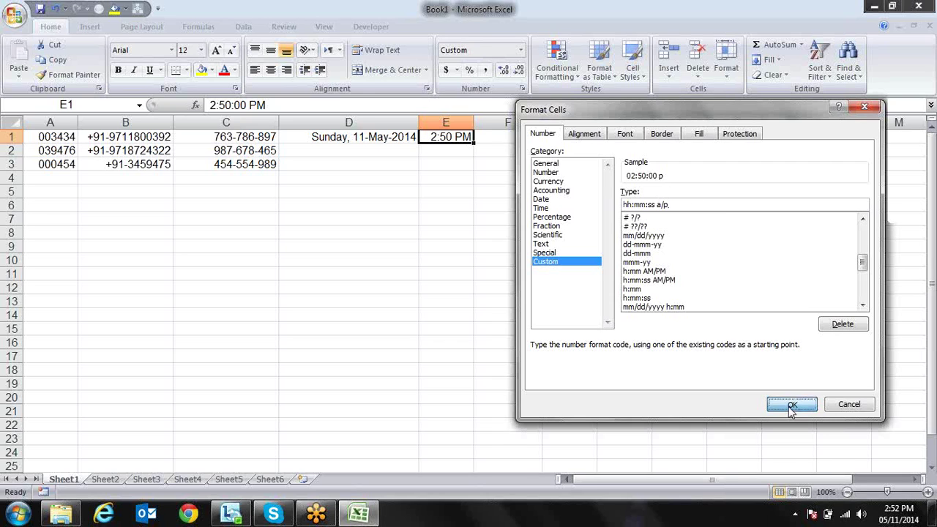
Reselect E1 and open its Format Cells dialog
click(533, 217)
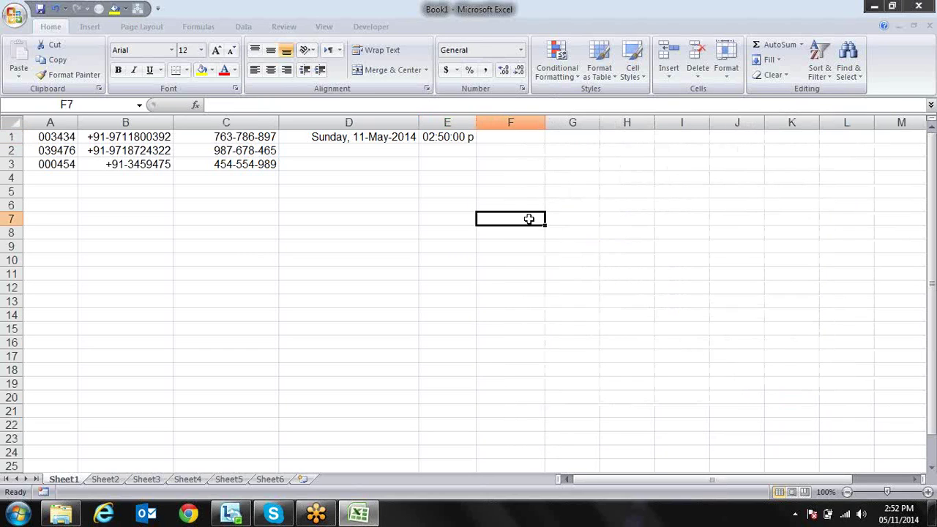
click(473, 138)
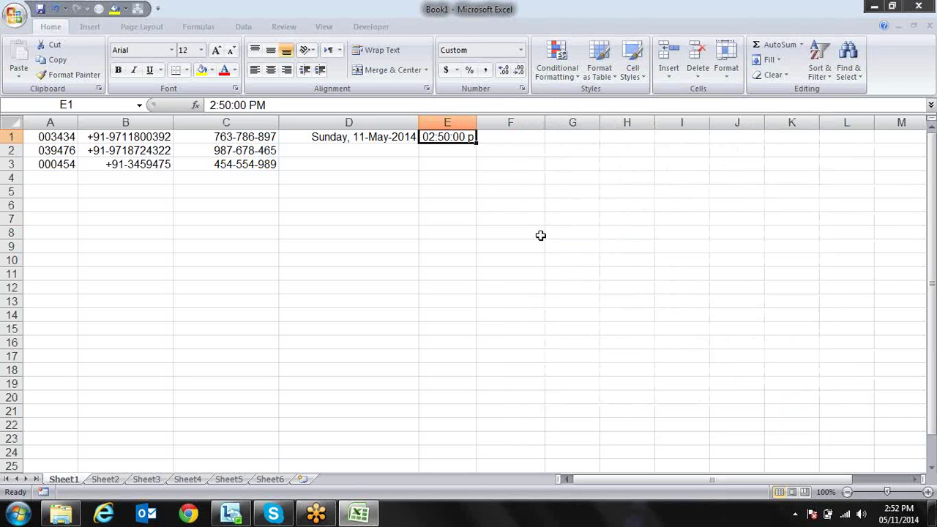
key(ctrl+1)
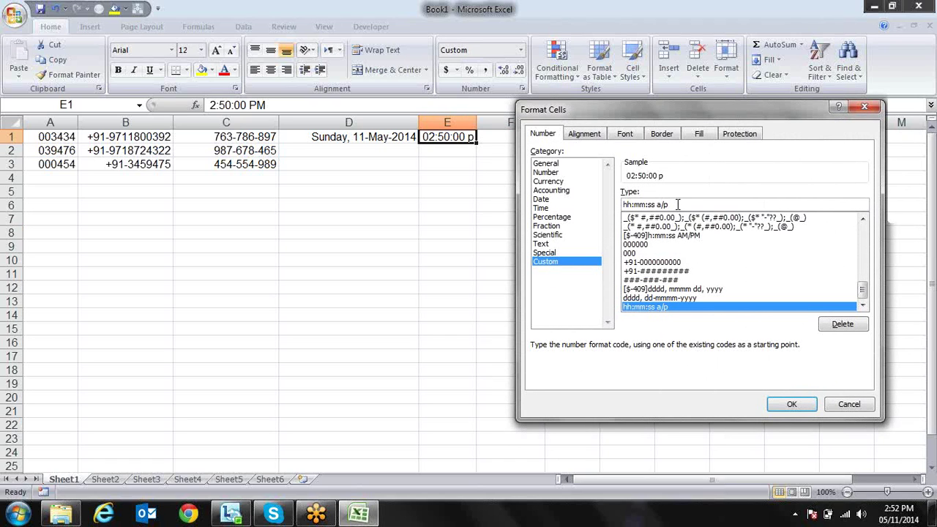
Delete a/p, type [, then apply the [$-409]h:mm:ss AM/PM code
key(BackSpace)
key(BackSpace)
key(BackSpace)
key(BackSpace)
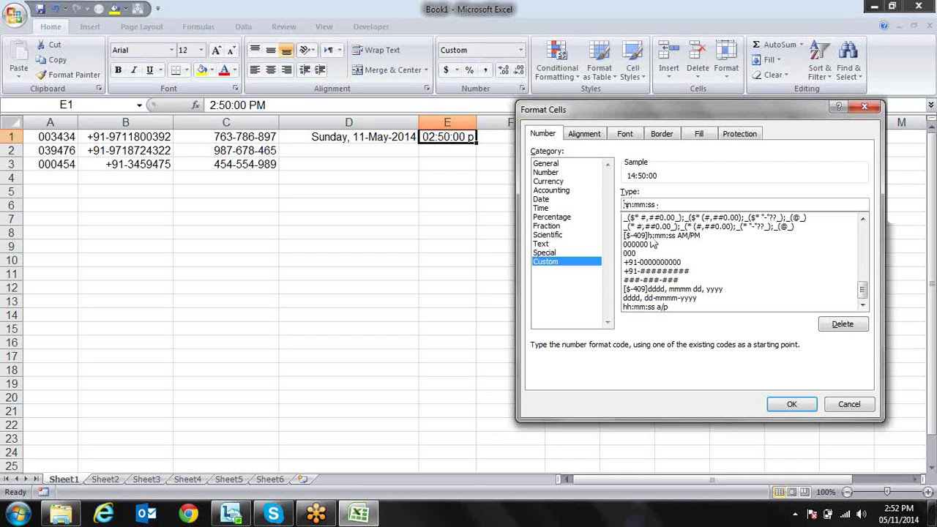
text([)
click(650, 237)
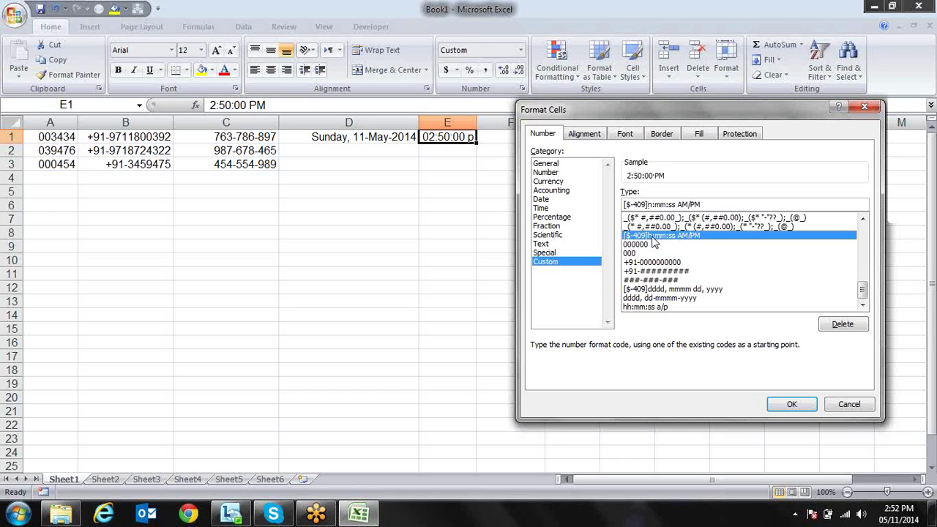
key(Return)
click(650, 234)
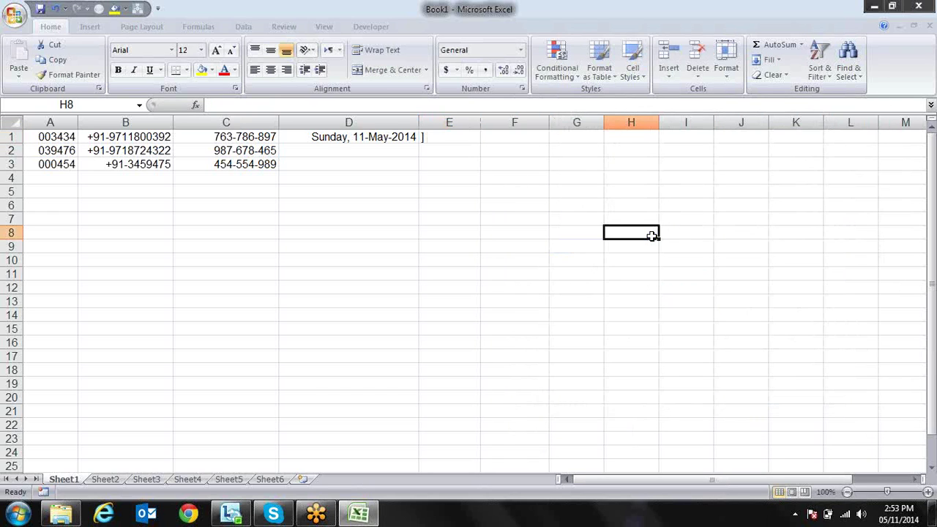
Enter the elapsed time 31:20:10 in E1
click(454, 137)
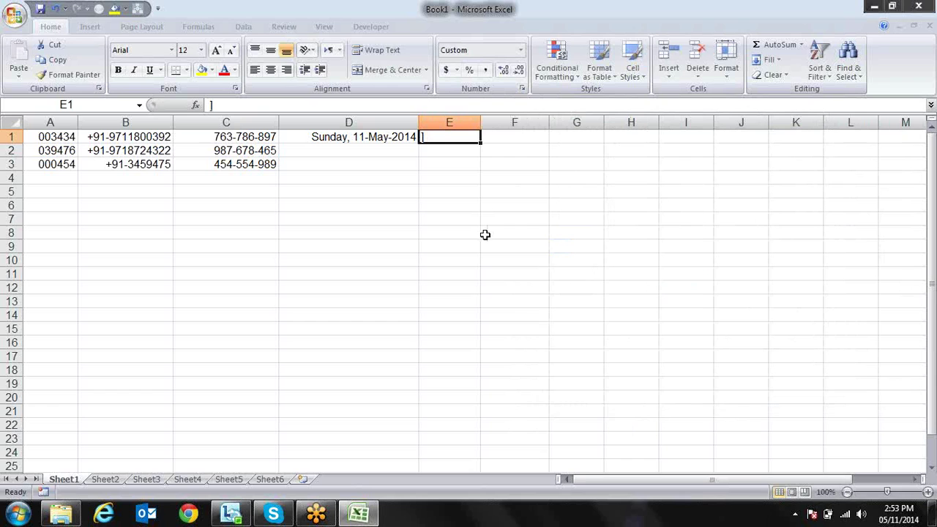
text(31:)
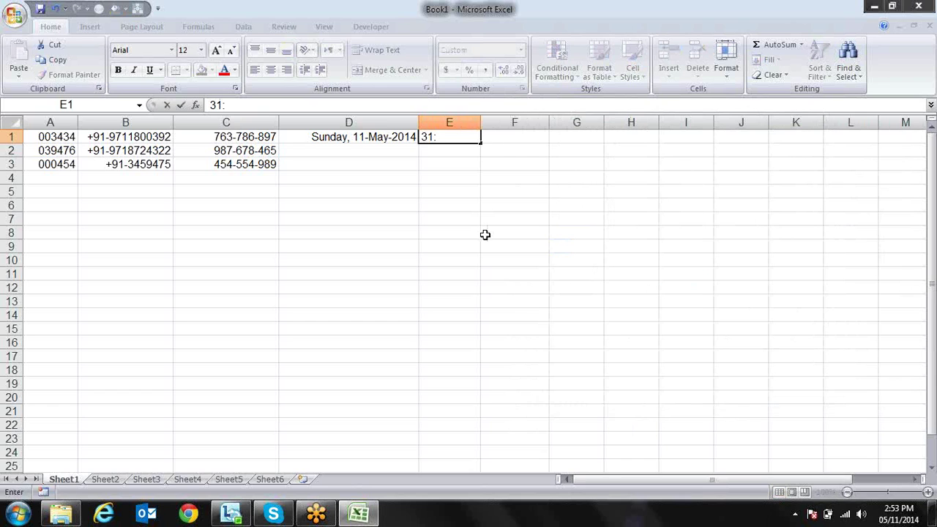
text(8)
key(BackSpace)
key(BackSpace)
text(:20:10)
key(Return)
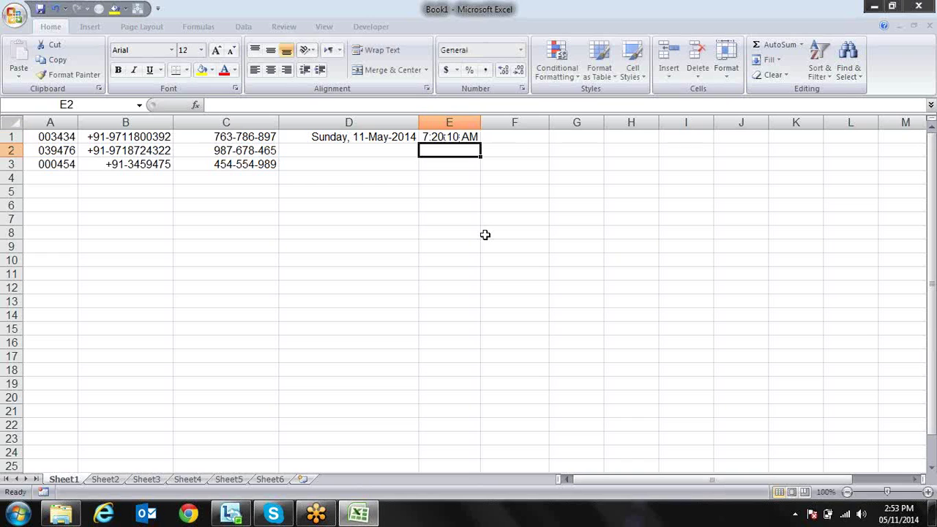
key(Up)
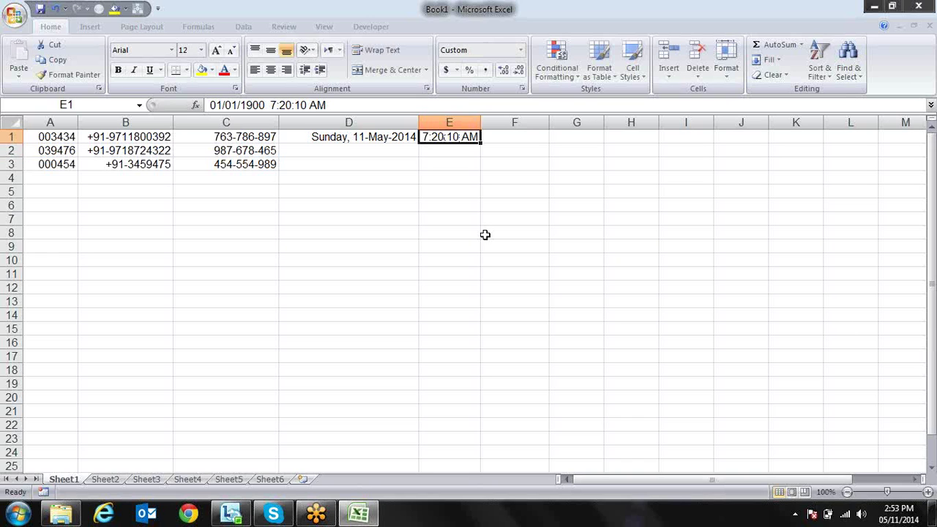
Give E1 the custom code [h]:mm:ss, previewing 31:20:10
key(ctrl+1)
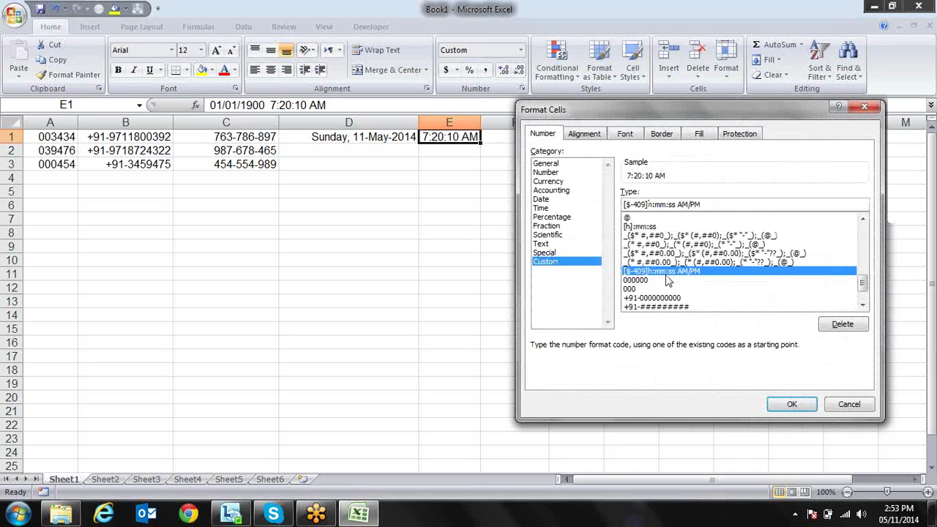
key(BackSpace)
key(BackSpace)
key(BackSpace)
key(BackSpace)
key(BackSpace)
key(BackSpace)
key(BackSpace)
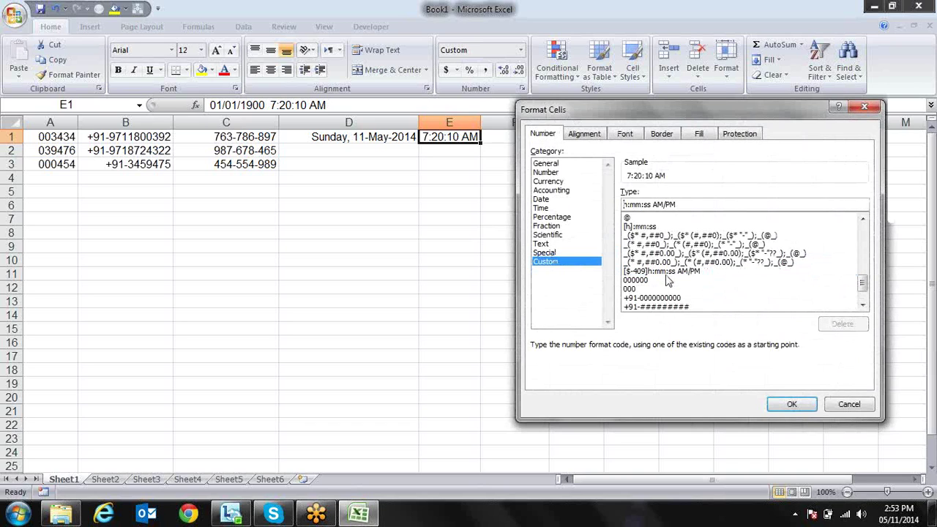
text([h])
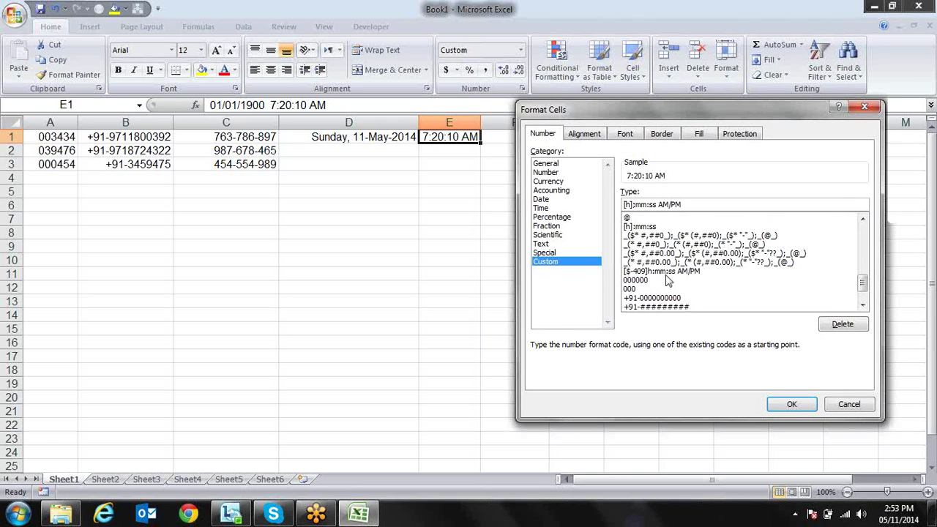
click(789, 405)
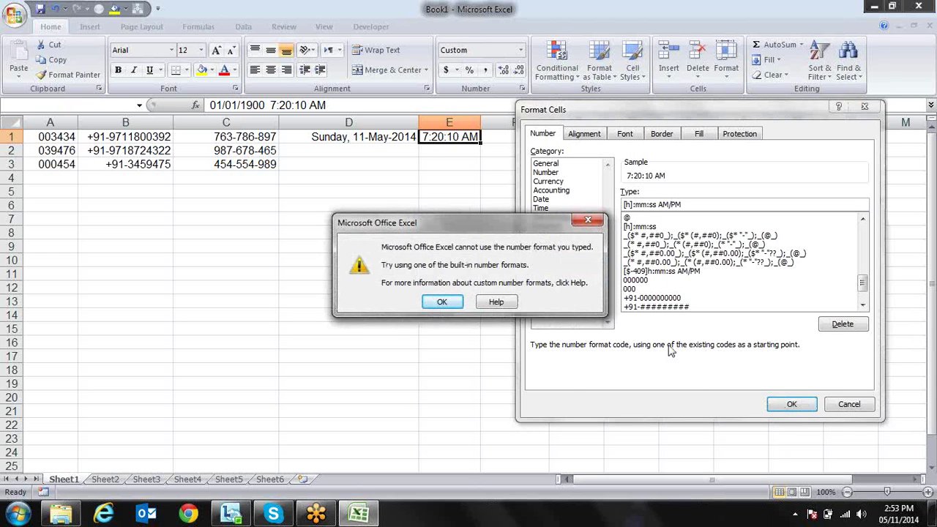
key(Return)
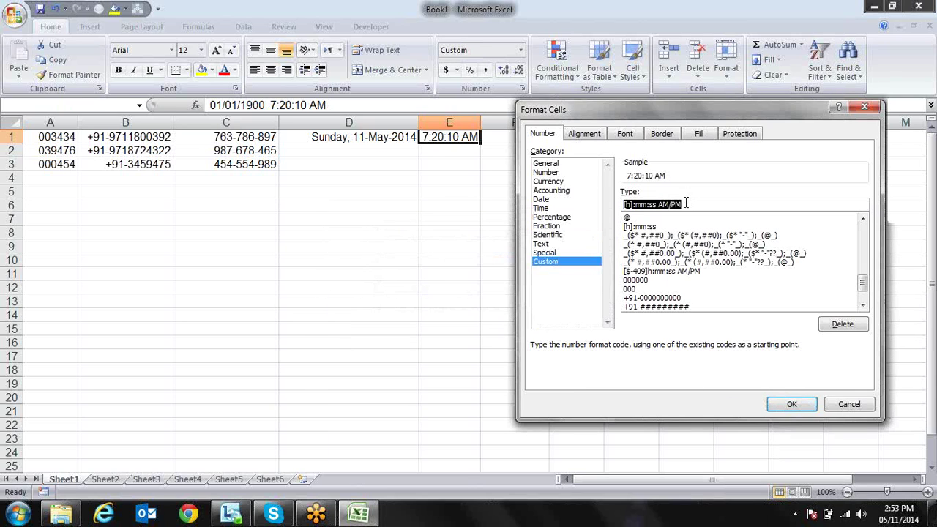
click(686, 204)
key(BackSpace)
key(BackSpace)
key(BackSpace)
key(BackSpace)
key(BackSpace)
key(BackSpace)
key(BackSpace)
key(BackSpace)
key(BackSpace)
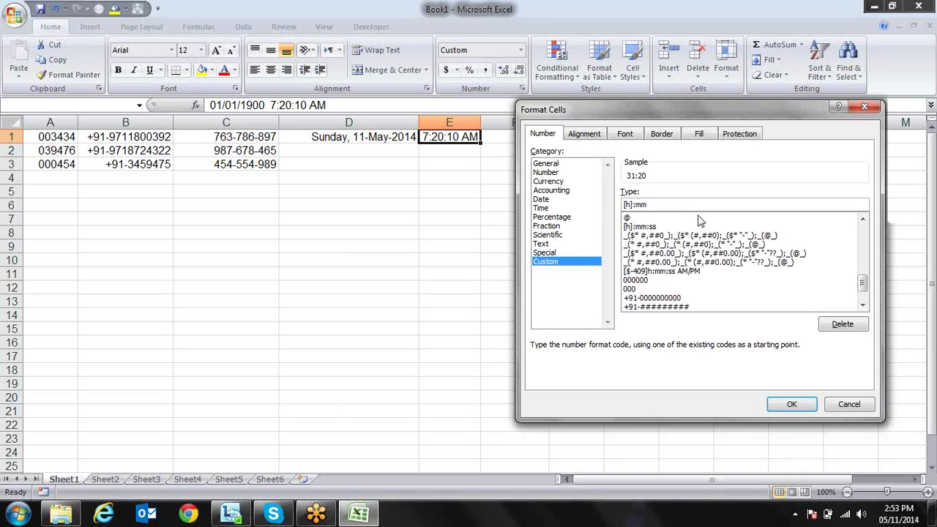
text(:ss)
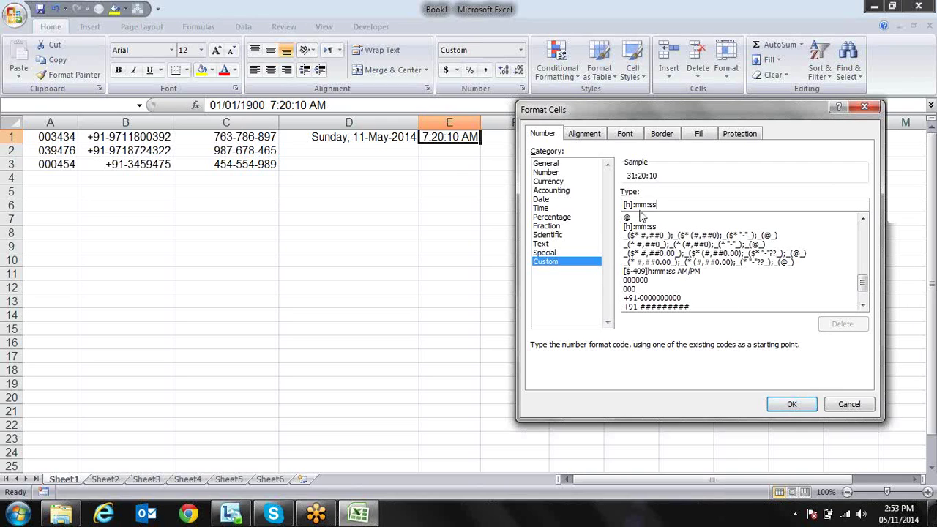
click(791, 404)
key(ctrl+1)
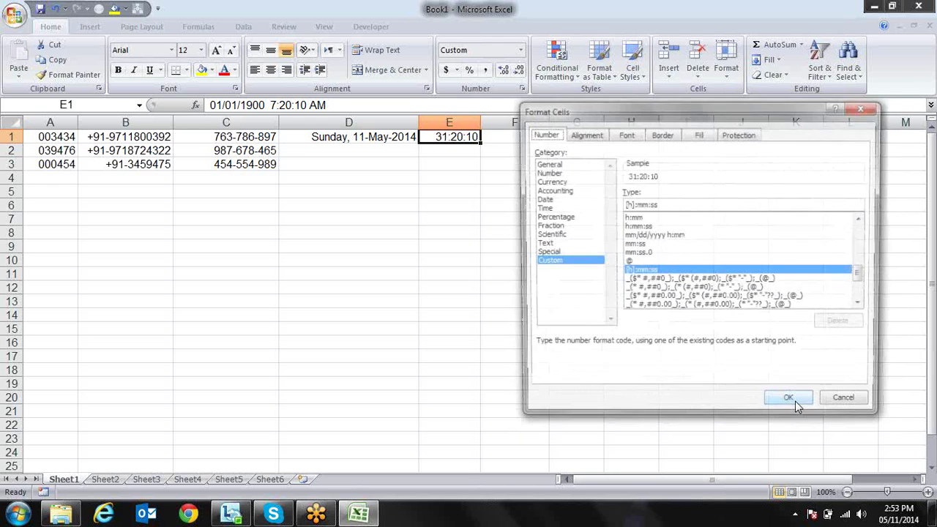
click(671, 204)
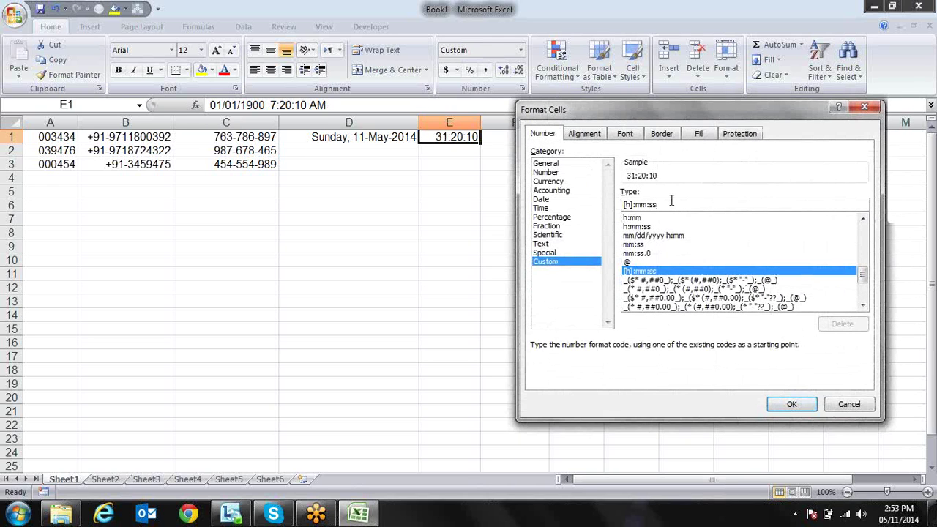
key(BackSpace)
key(BackSpace)
key(BackSpace)
key(BackSpace)
key(BackSpace)
key(BackSpace)
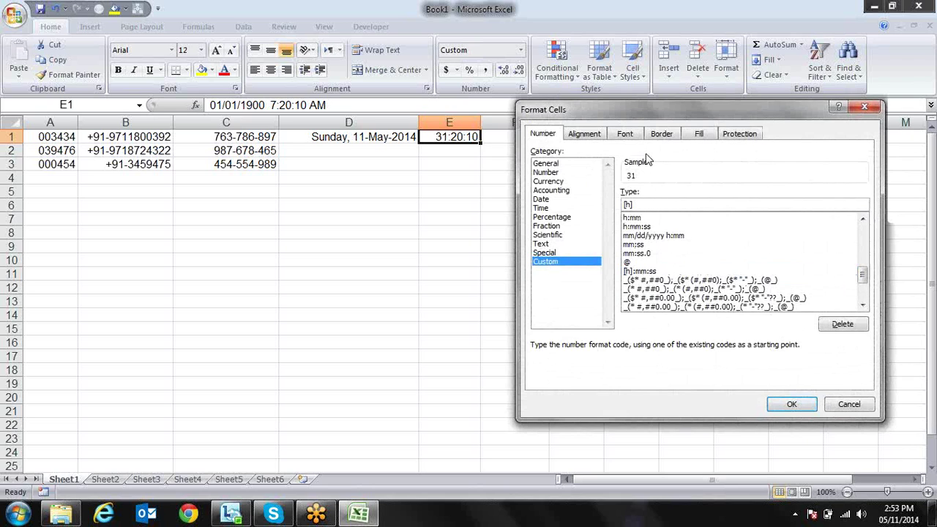
key(BackSpace)
key(BackSpace)
text(mm])
key(BackSpace)
key(BackSpace)
key(BackSpace)
text(ss)
click(849, 402)
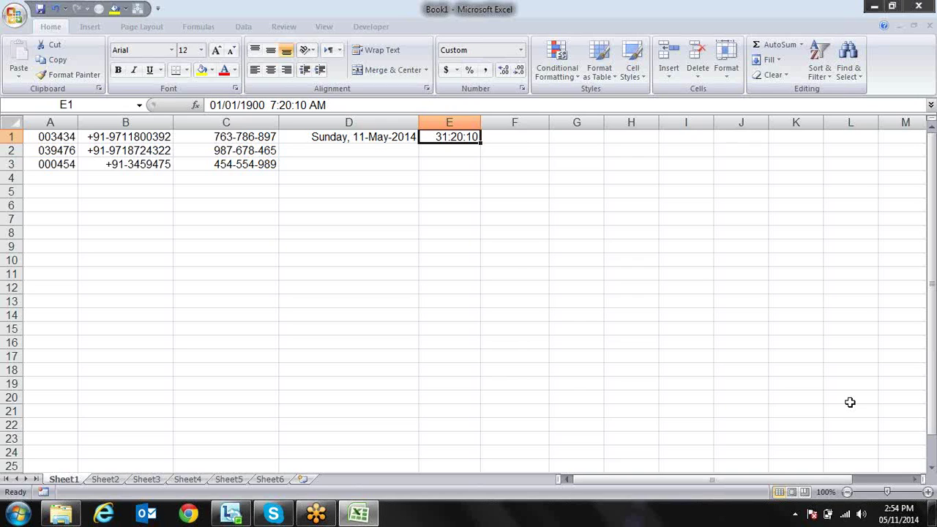
Move the active cell from column E to empty cell A5
key(Down)
key(Down)
key(Down)
key(Left)
key(Left)
key(Up)
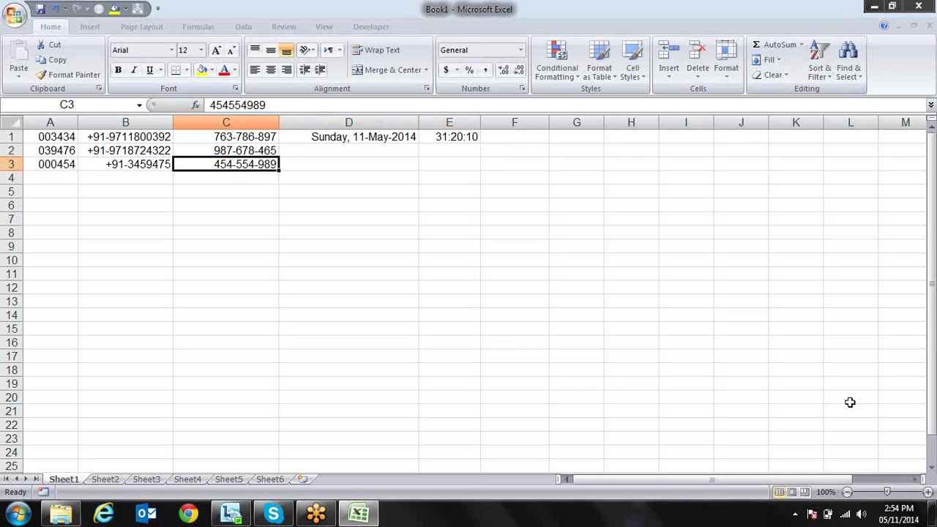
key(Left)
key(Up)
key(Left)
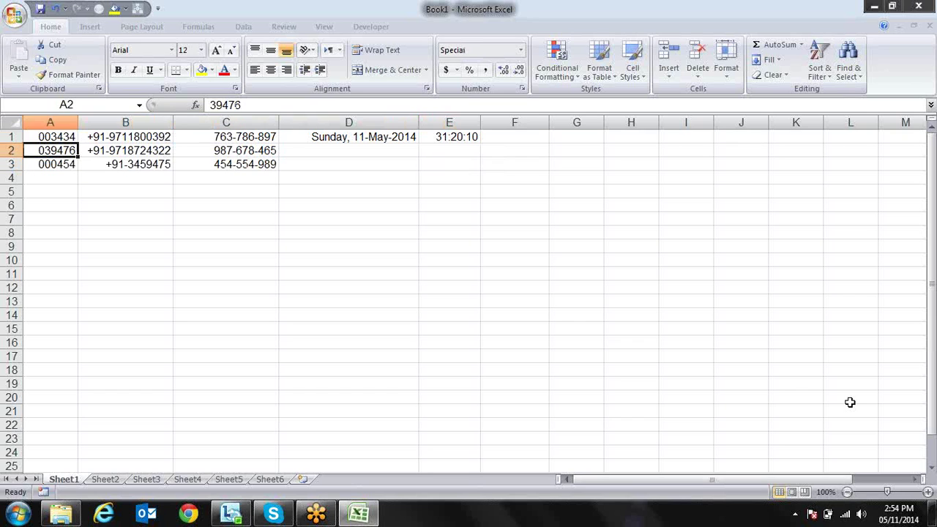
key(Right)
key(Right)
key(shift+Left)
key(shift+Left)
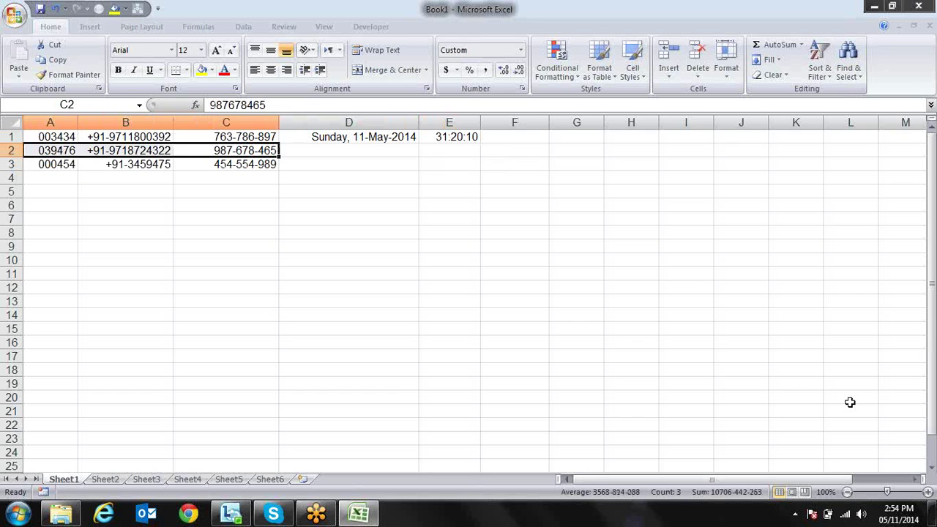
key(Down)
key(Down)
key(Down)
key(Left)
key(Left)
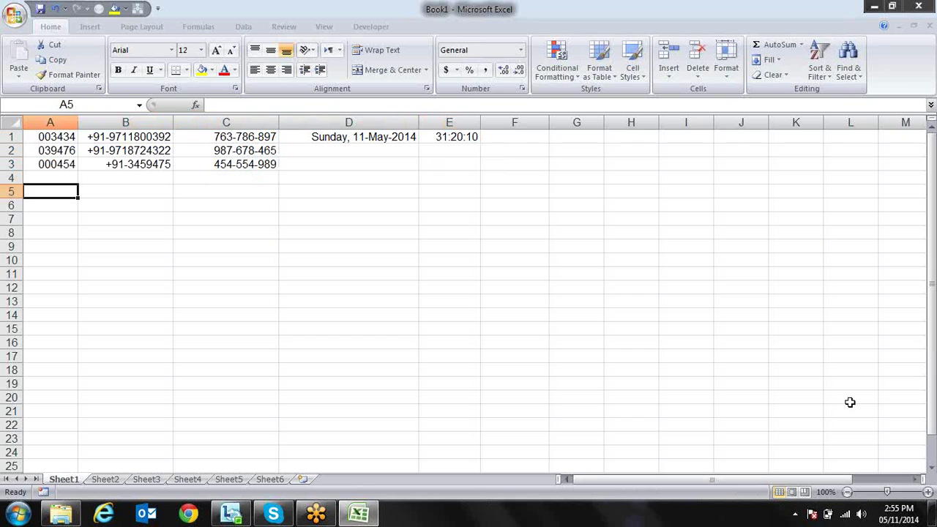
text(12)
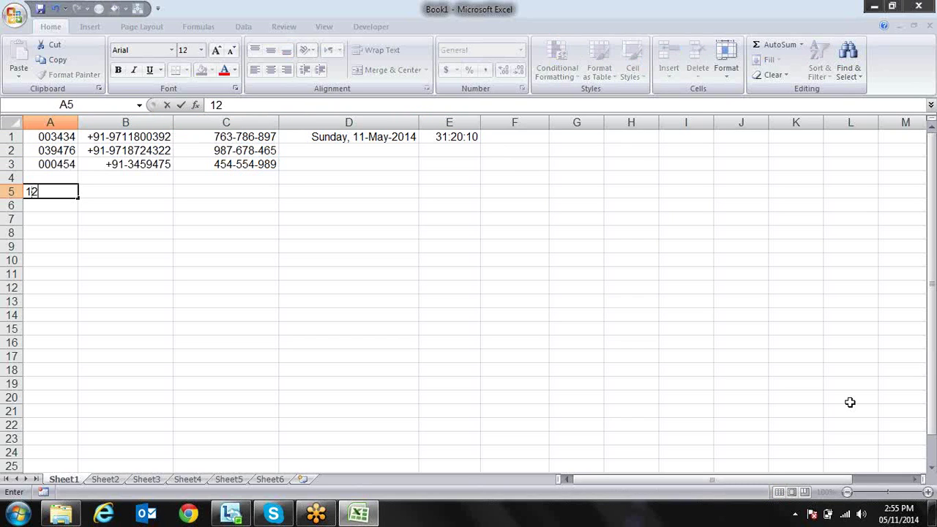
key(Return)
text(100000)
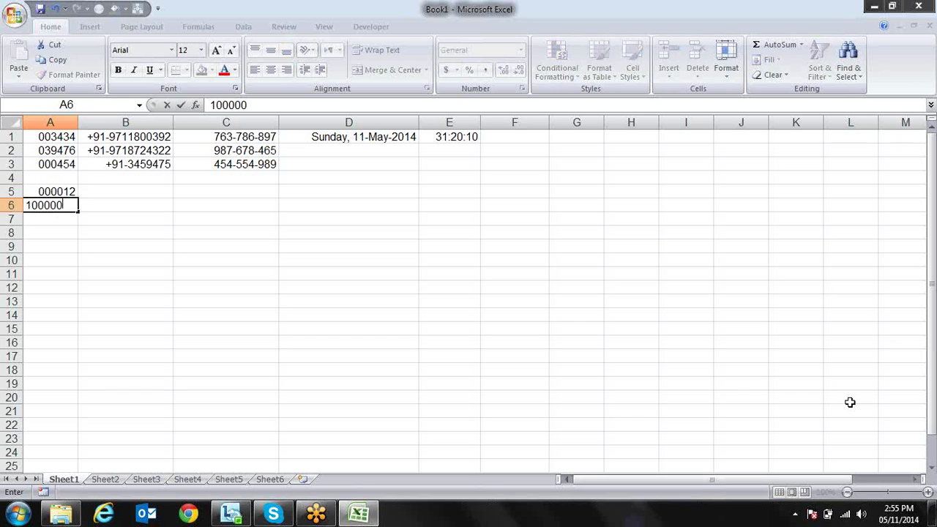
key(Return)
text(100000000)
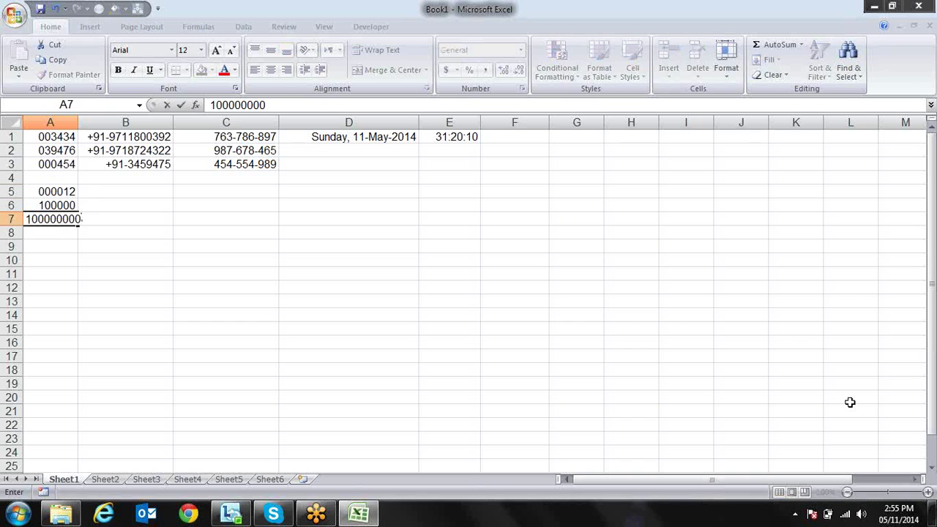
text(0)
key(Return)
Select A5:A7, reset them to General format, and open Format Cells
key(Up)
key(Up)
key(Up)
key(shift+Down)
key(shift+Down)
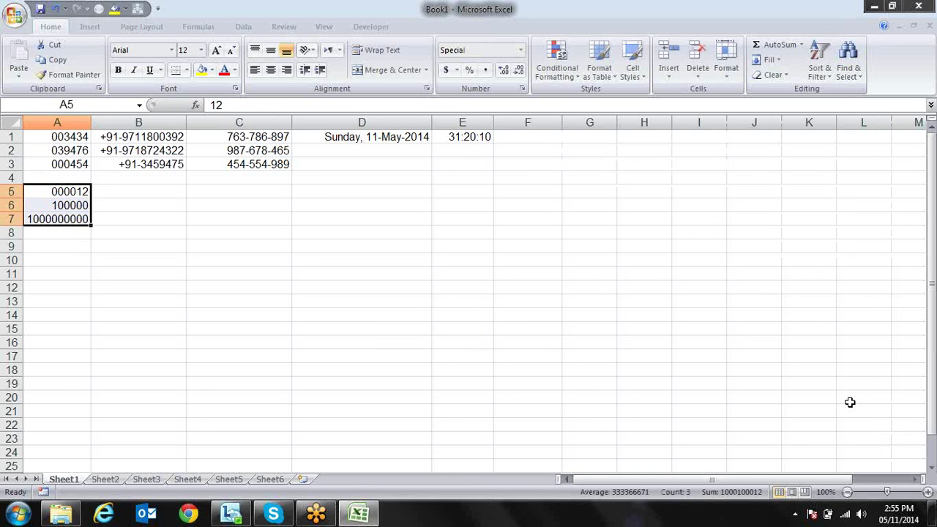
key(ctrl+shift+grave)
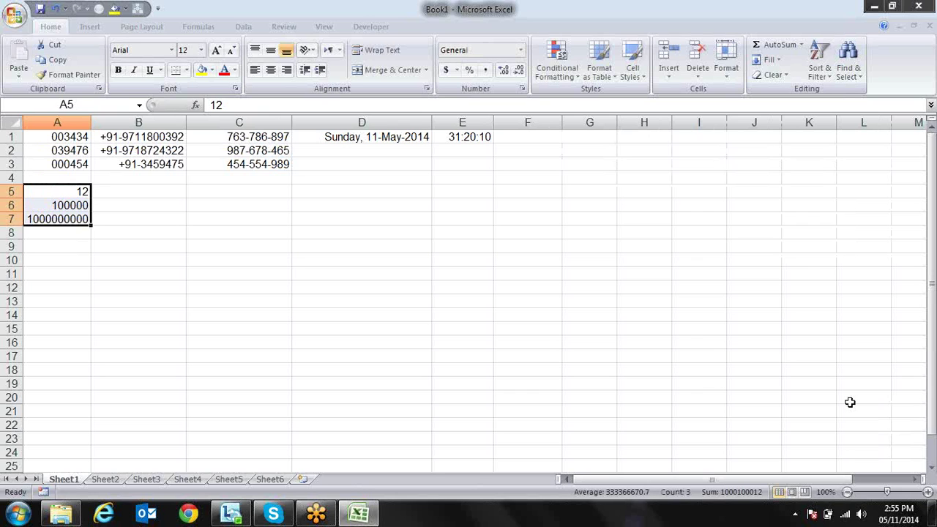
key(ctrl+1)
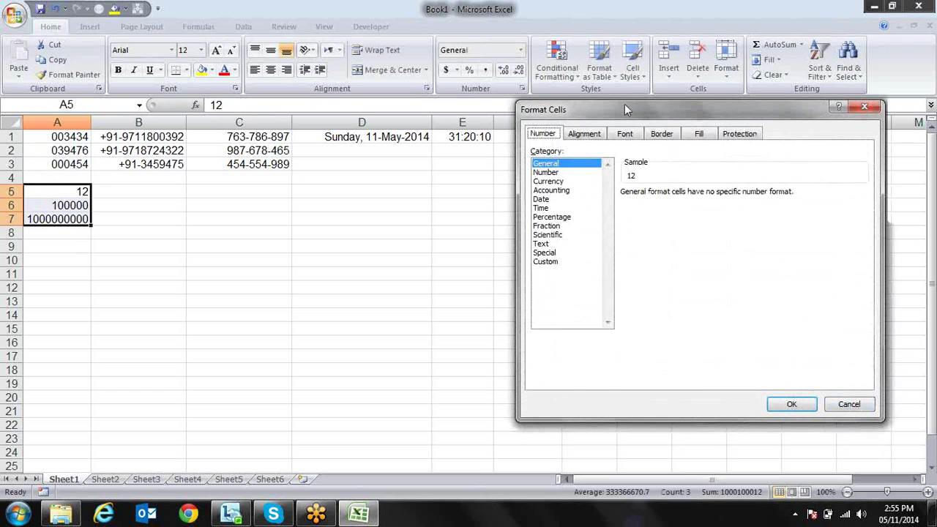
Apply the Number format with 1000 separator (#,##0.00) to A5:A7
click(573, 173)
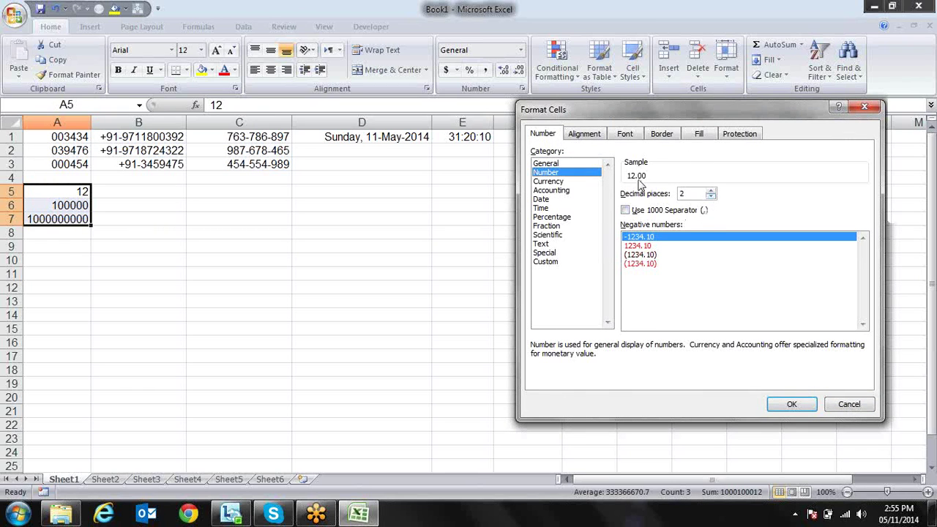
click(647, 213)
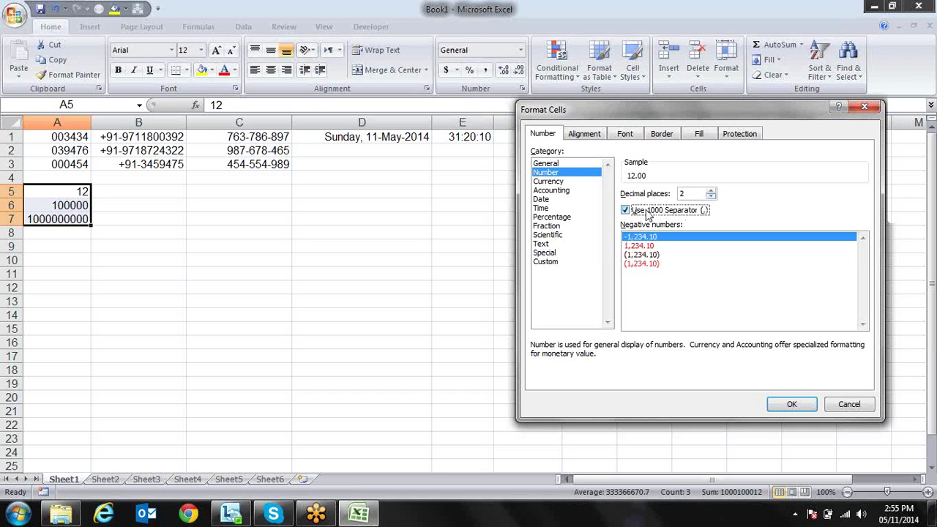
click(545, 262)
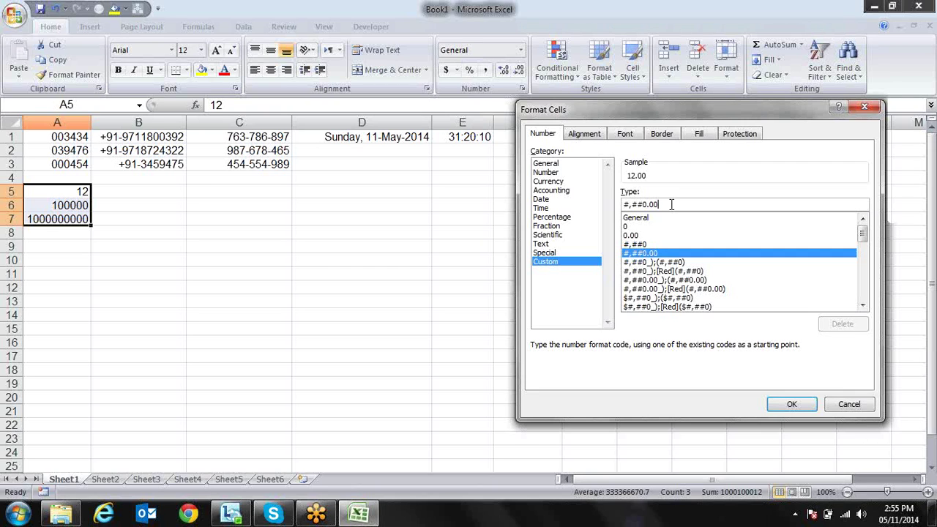
text(000)
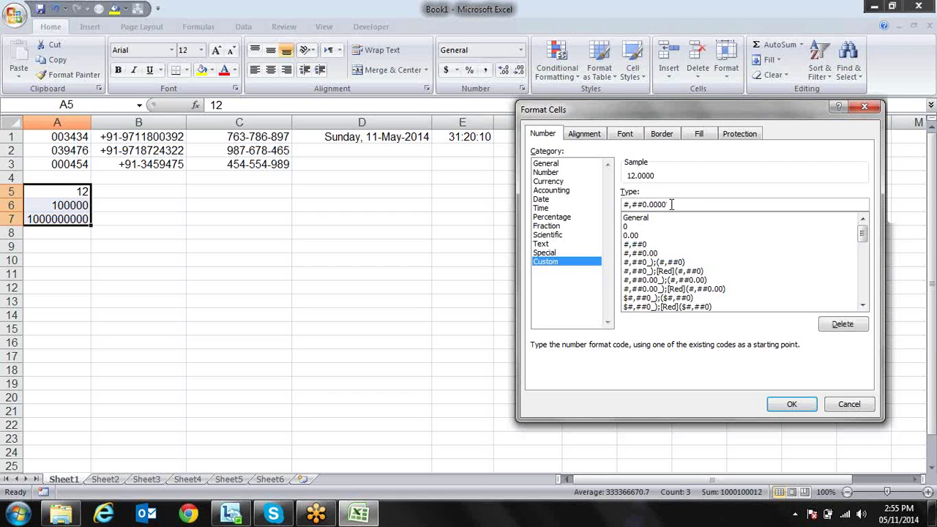
key(BackSpace)
key(BackSpace)
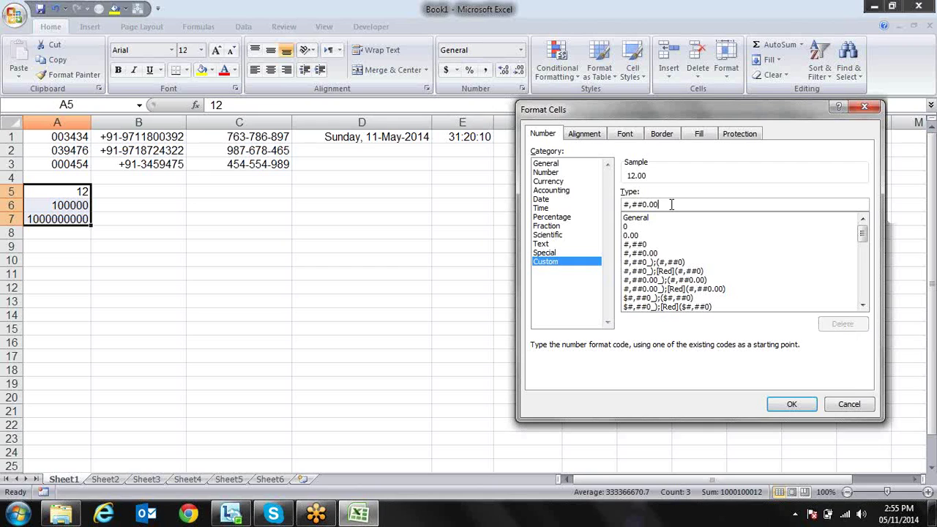
key(Left)
key(Left)
click(798, 409)
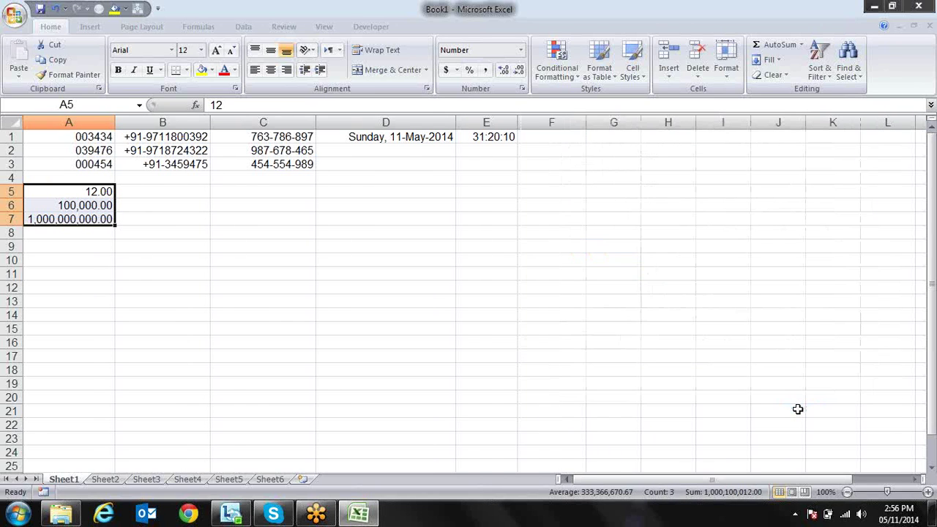
Reselect A5:A7 and reopen Format Cells
click(240, 233)
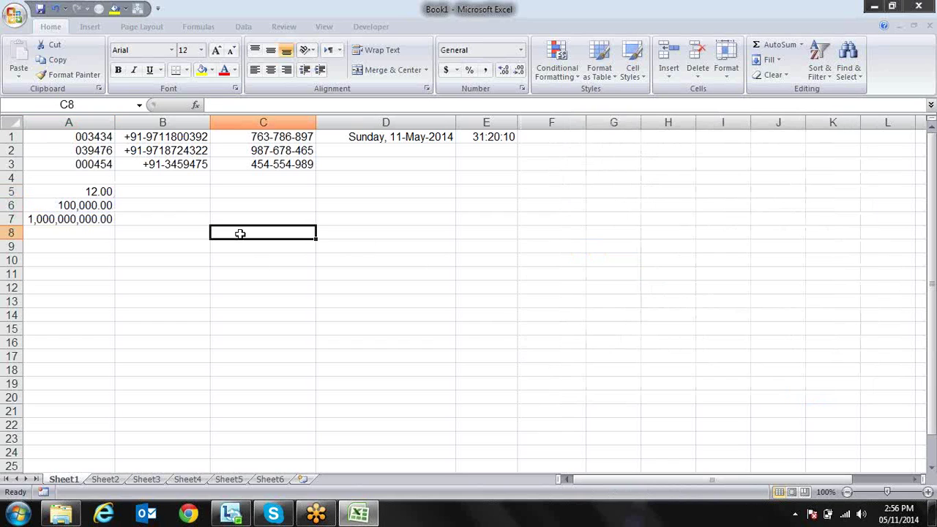
click(109, 218)
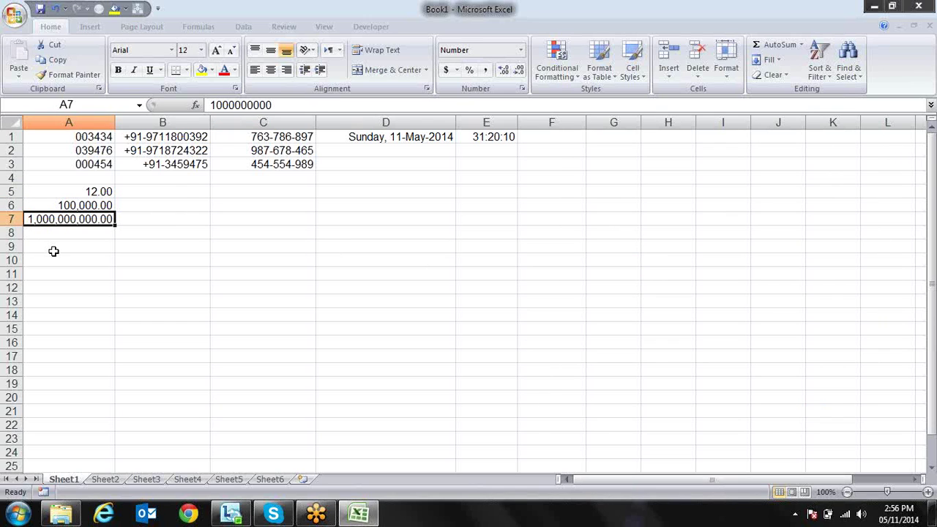
key(shift+Up)
key(shift+Up)
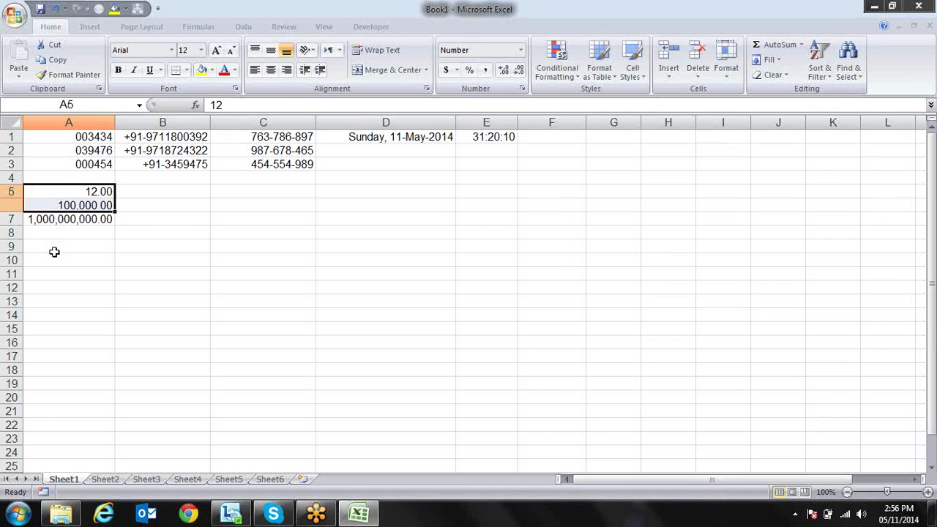
key(ctrl+1)
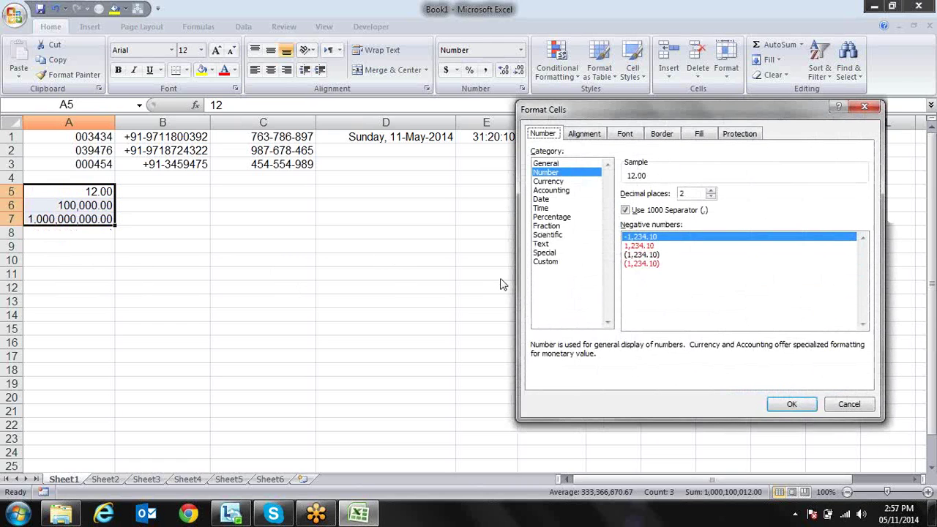
Try trimming the #,##0.00 custom code, then cancel without changes
click(545, 262)
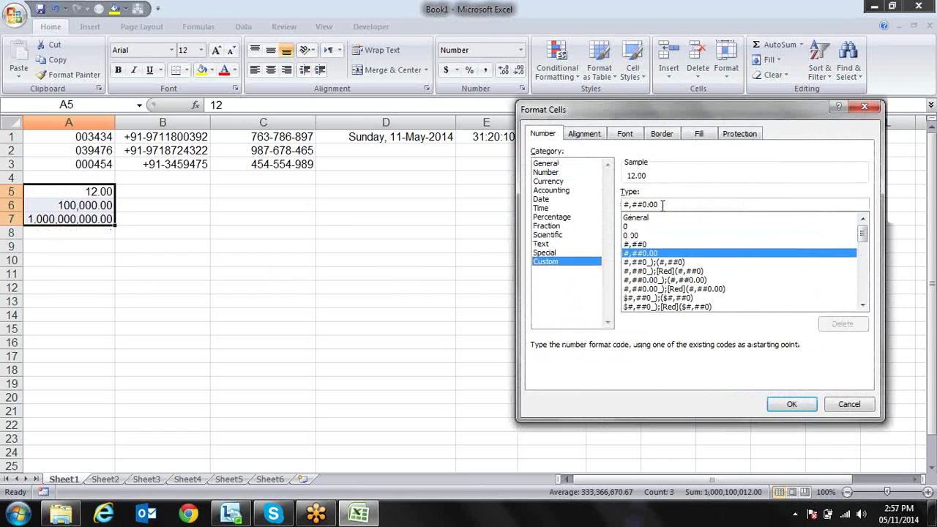
click(662, 205)
key(BackSpace)
key(BackSpace)
key(BackSpace)
key(BackSpace)
key(BackSpace)
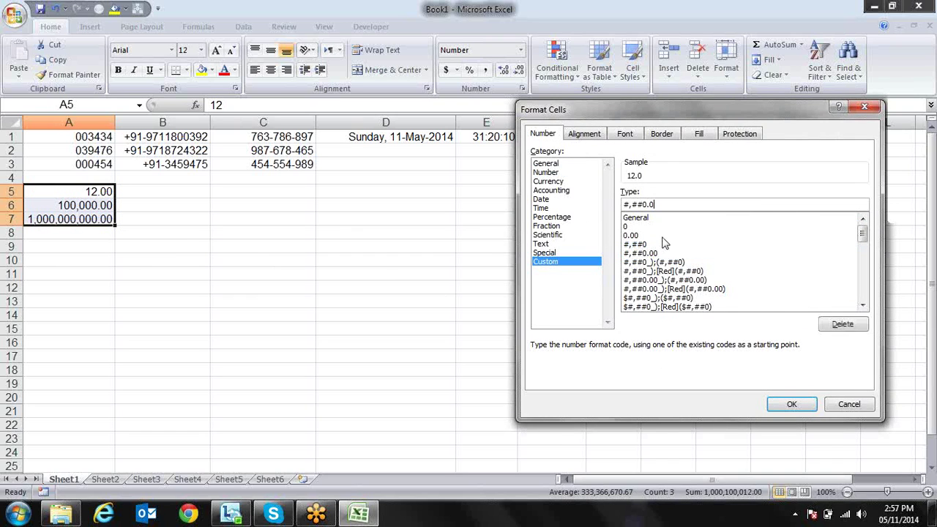
key(BackSpace)
key(BackSpace)
key(BackSpace)
key(BackSpace)
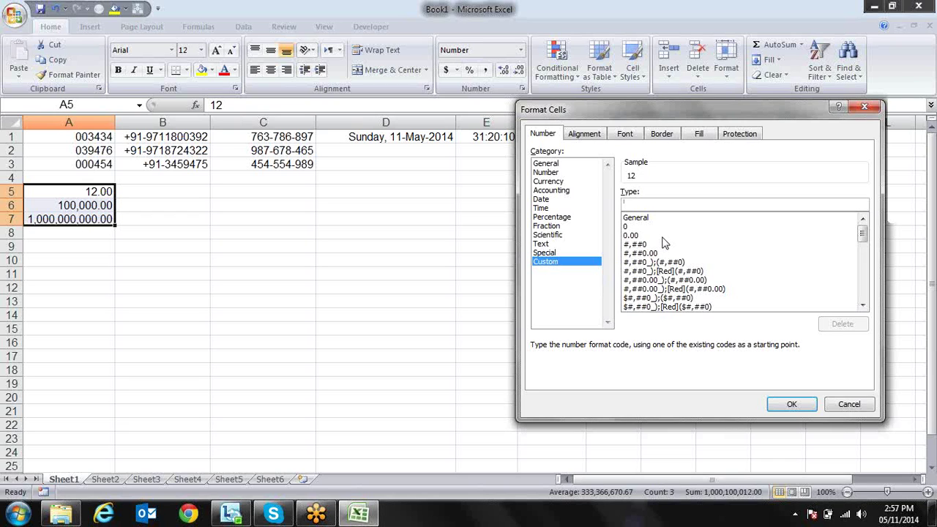
text(3)
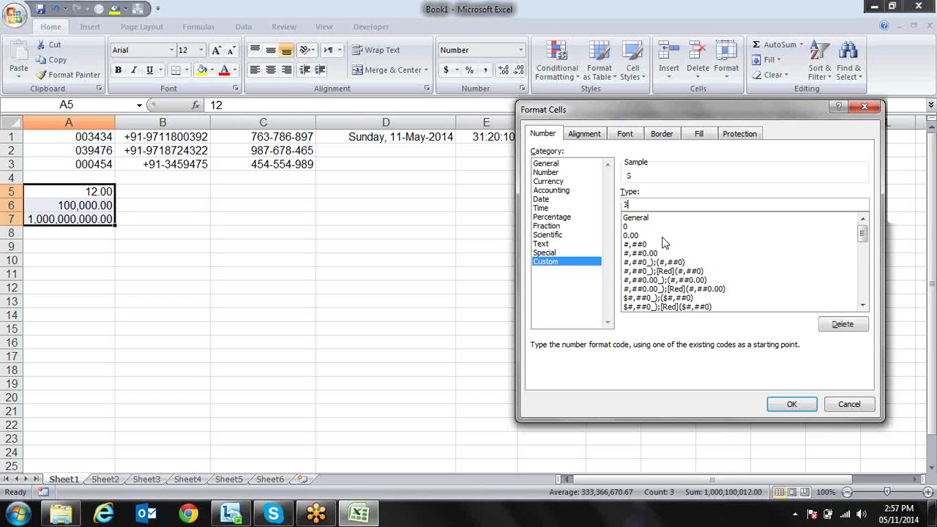
key(BackSpace)
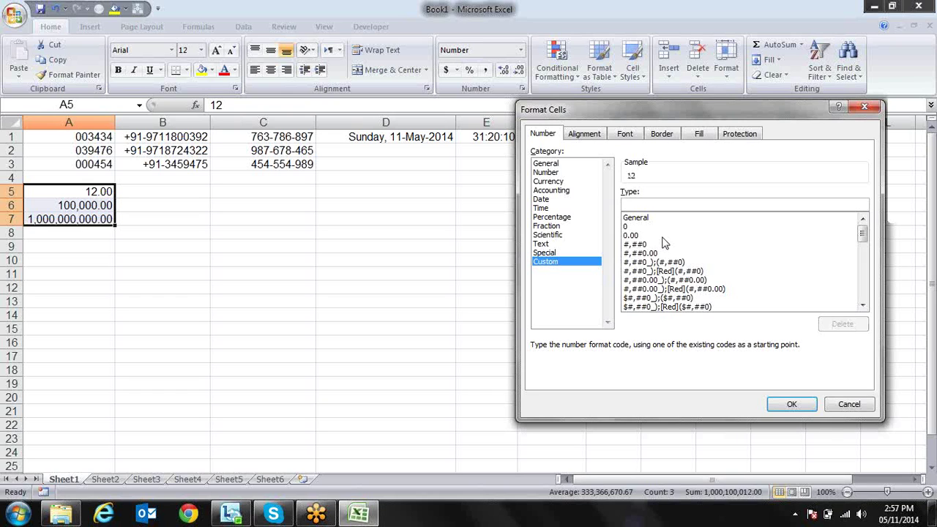
text(#)
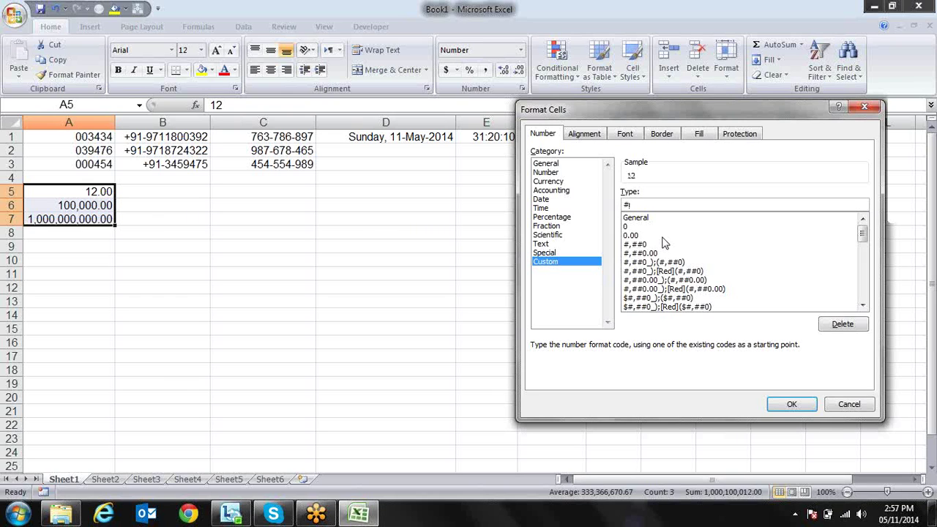
key(Escape)
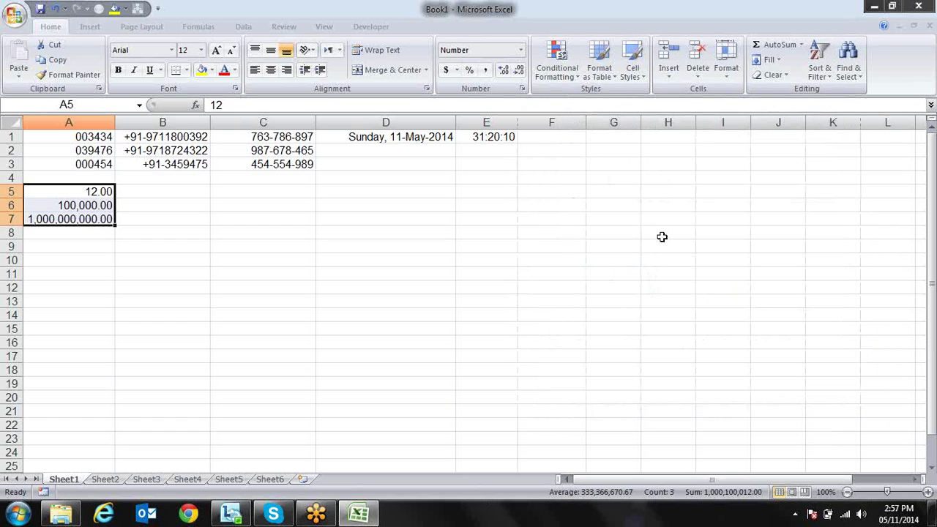
Reselect A5:A7 from A7 upward and open Format Cells again
key(ctrl+Down)
key(shift+Up)
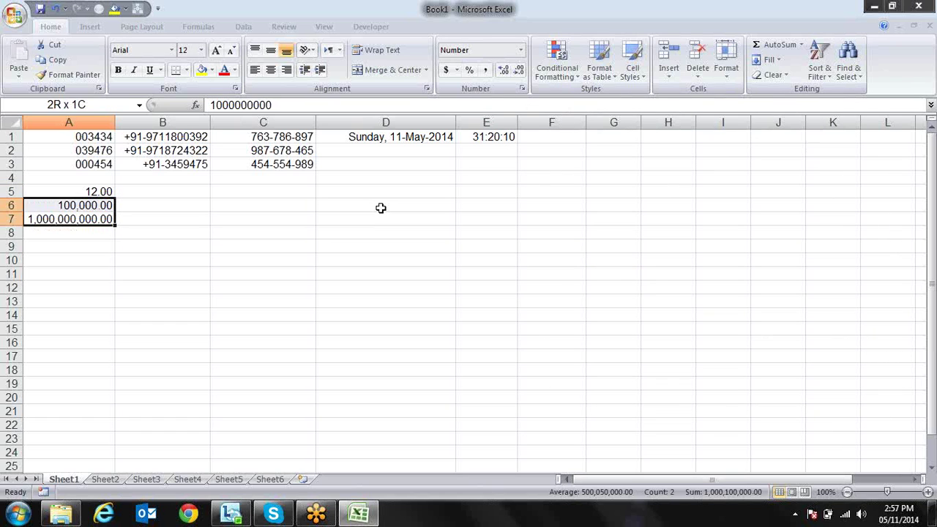
key(shift+Up)
key(ctrl+1)
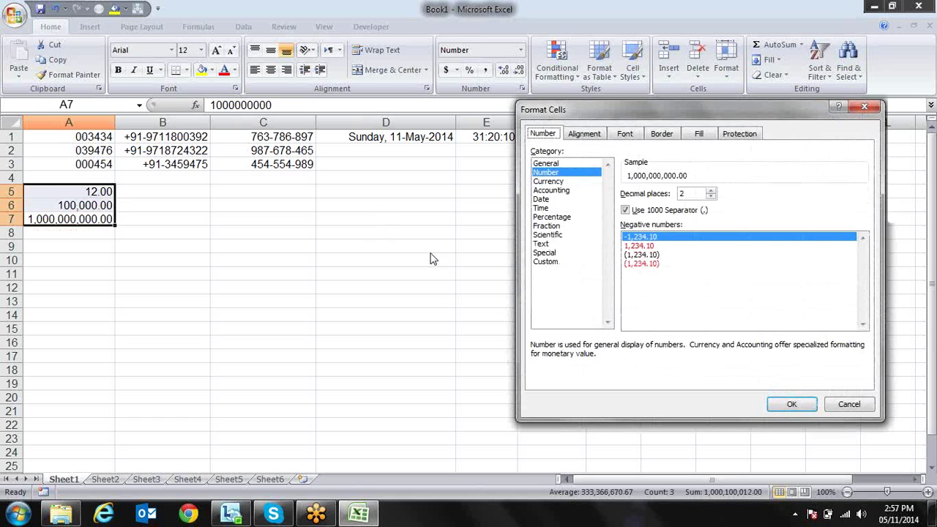
Clear the Custom Type box, try #, and #,, then type a new ##0.00-style code
click(627, 255)
click(561, 262)
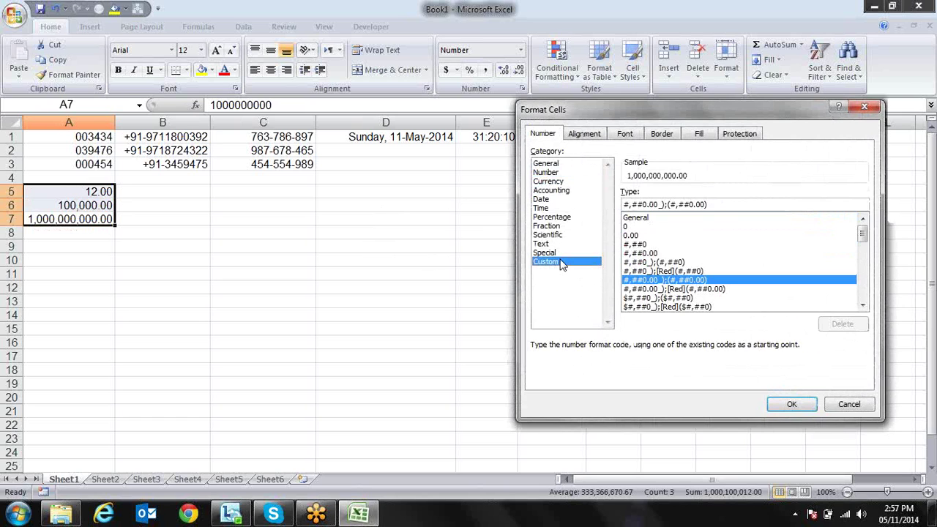
drag(721, 204, 595, 205)
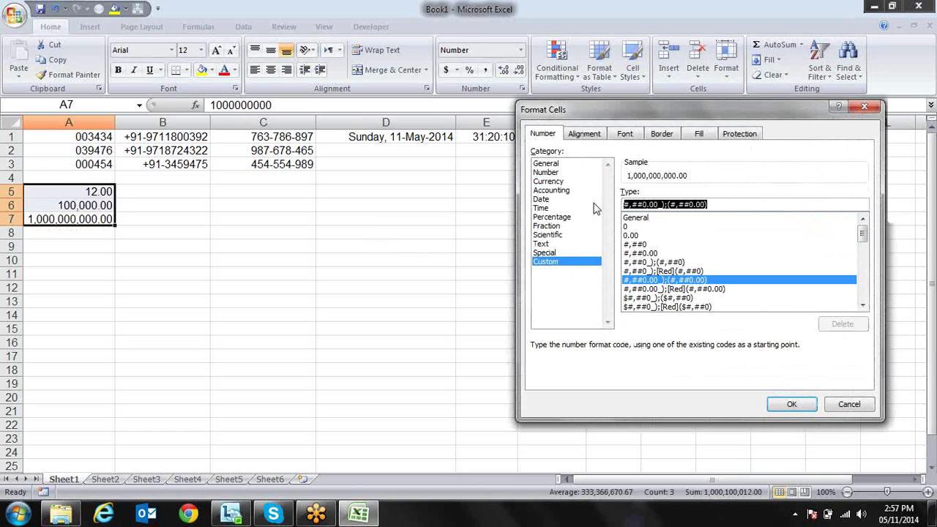
key(BackSpace)
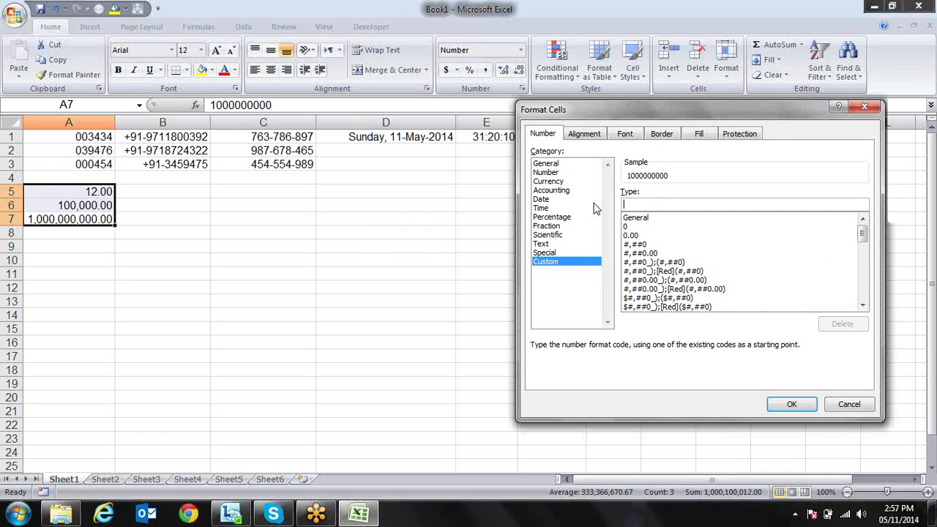
text(#,)
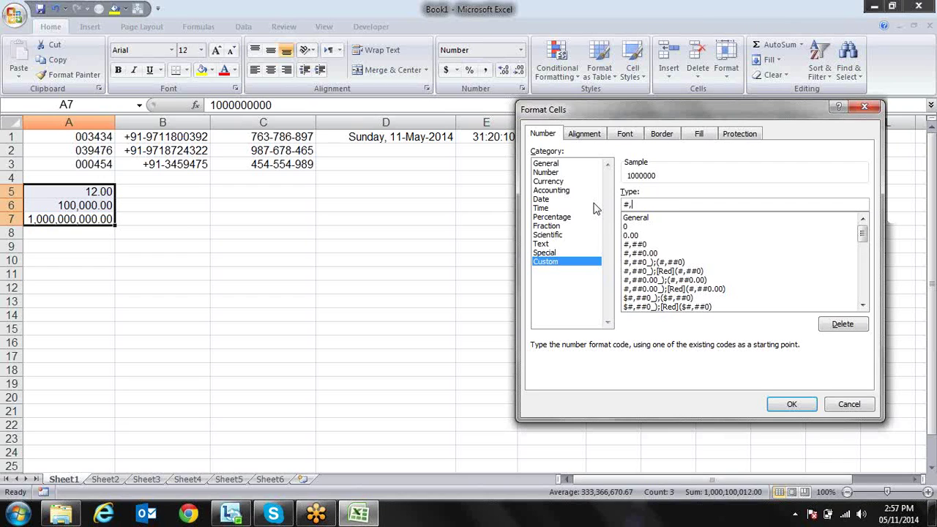
text(,)
key(BackSpace)
key(BackSpace)
key(BackSpace)
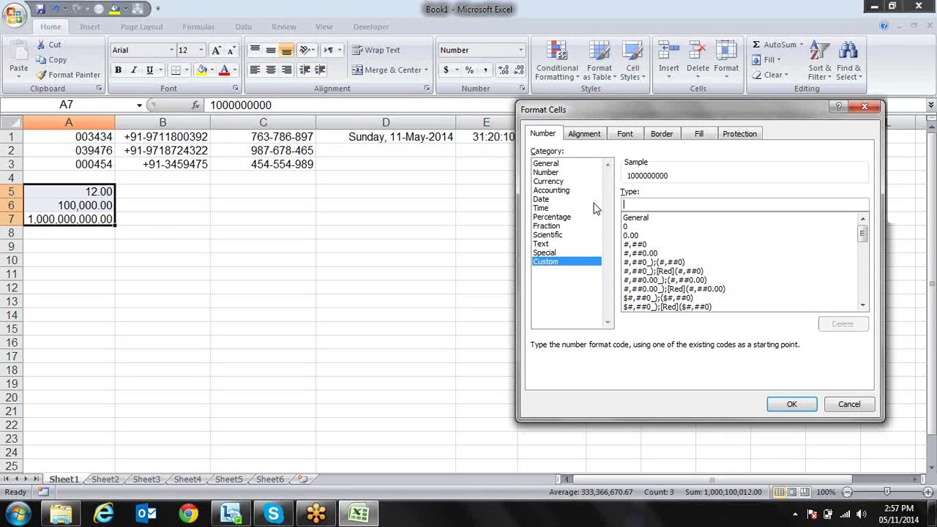
text(c.00)
text(##0.00)
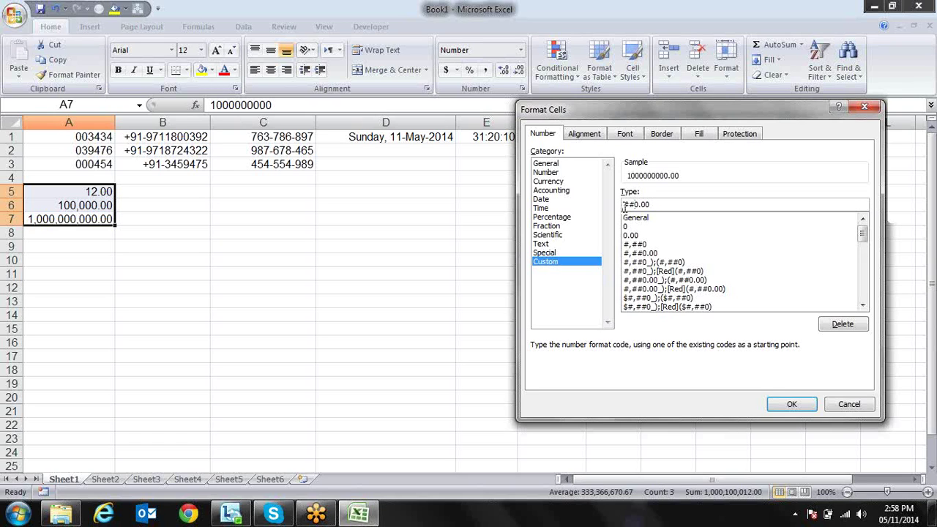
text(,#)
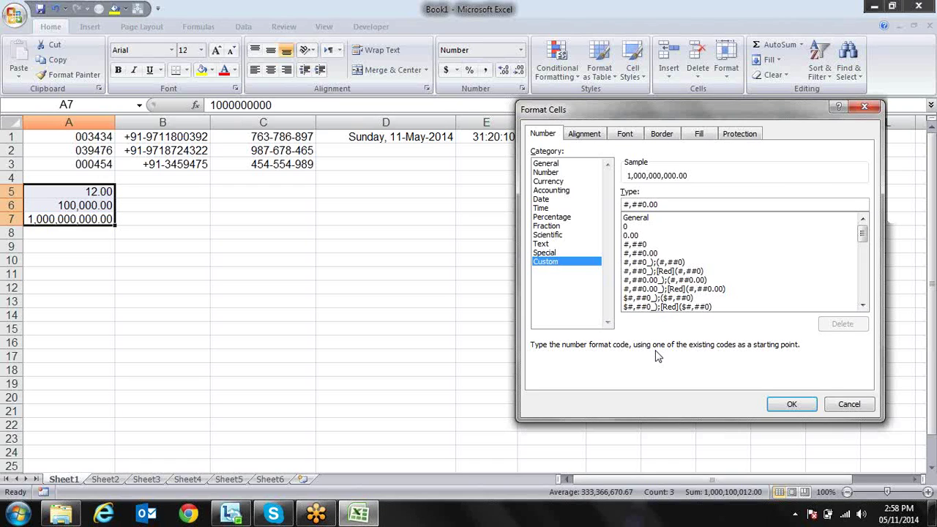
text(#)
Edit the custom code to #\,##\,##0.00 and apply it to A5:A7
key(Left)
text(,)
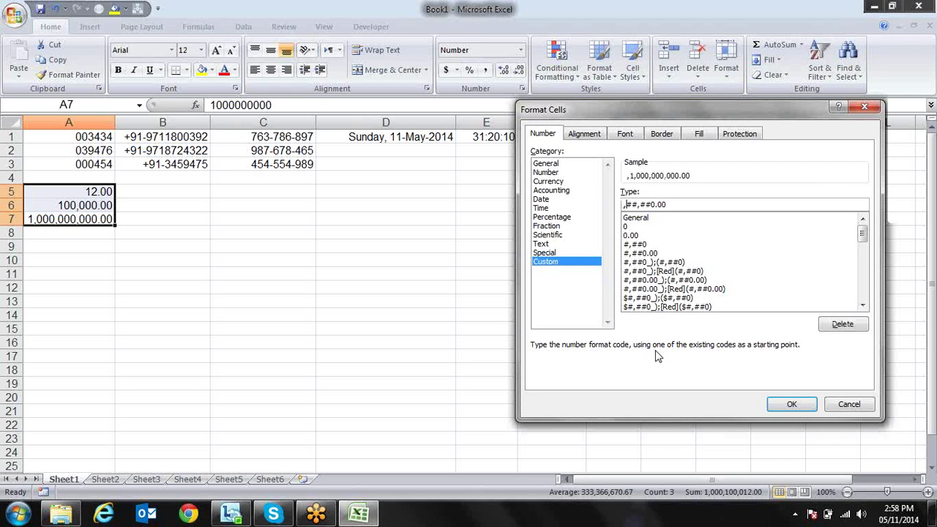
text(#)
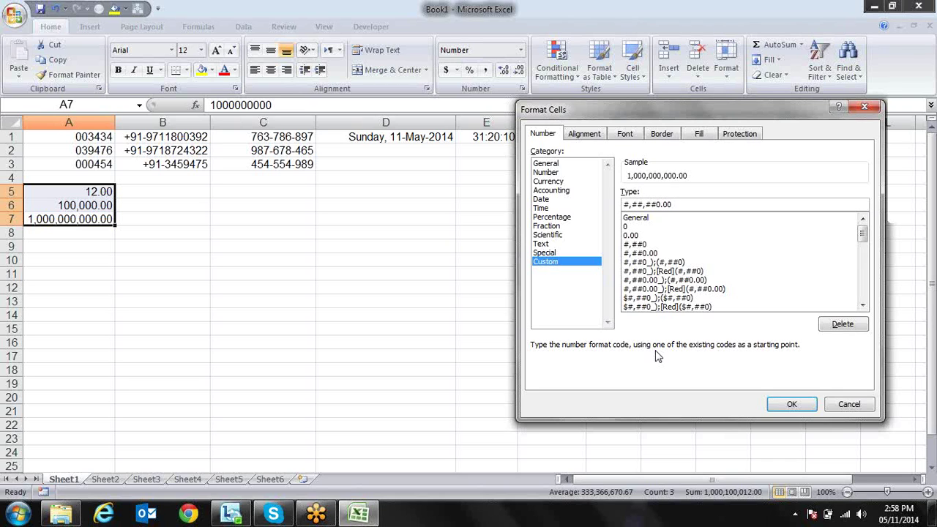
text(\)
text(\)
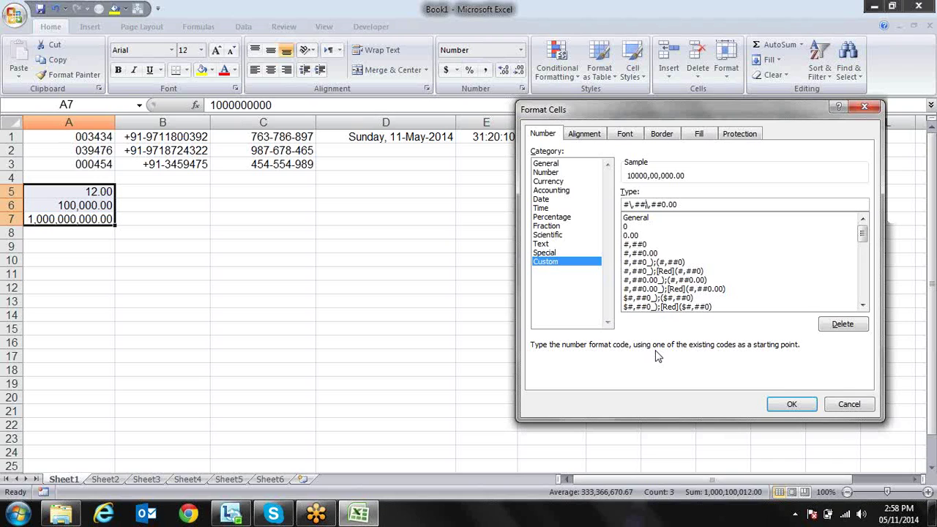
key(BackSpace)
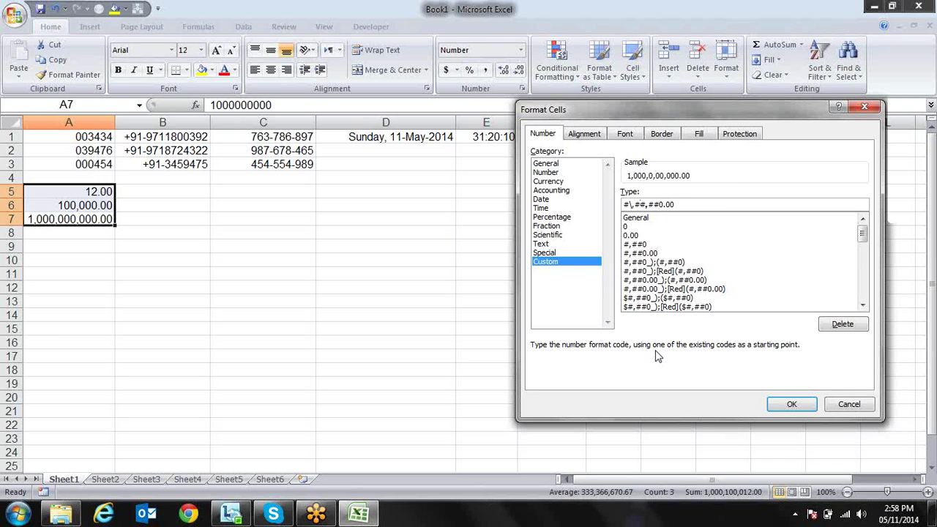
key(BackSpace)
click(678, 205)
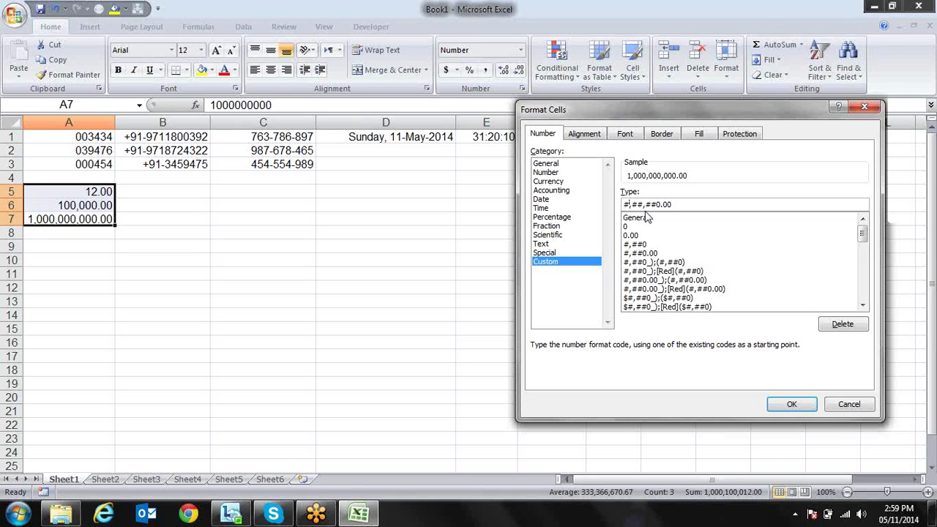
text(\,##\)
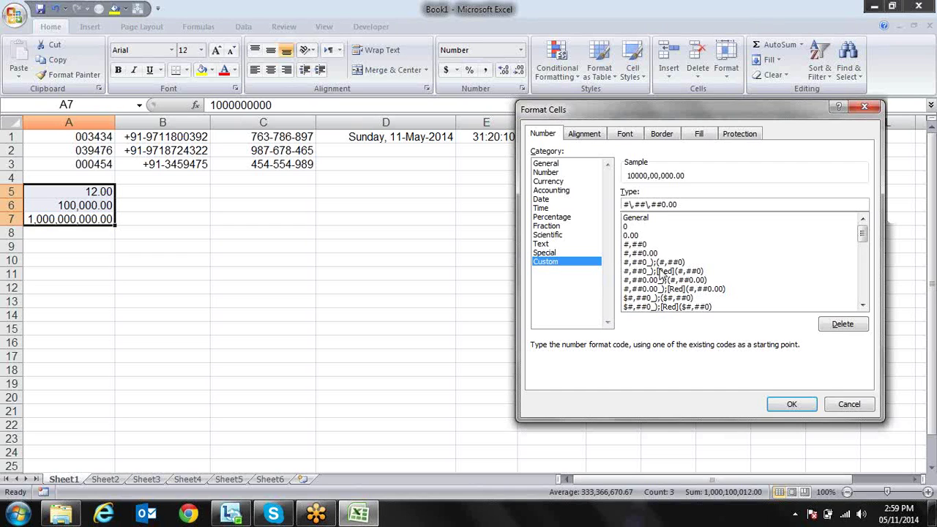
click(776, 404)
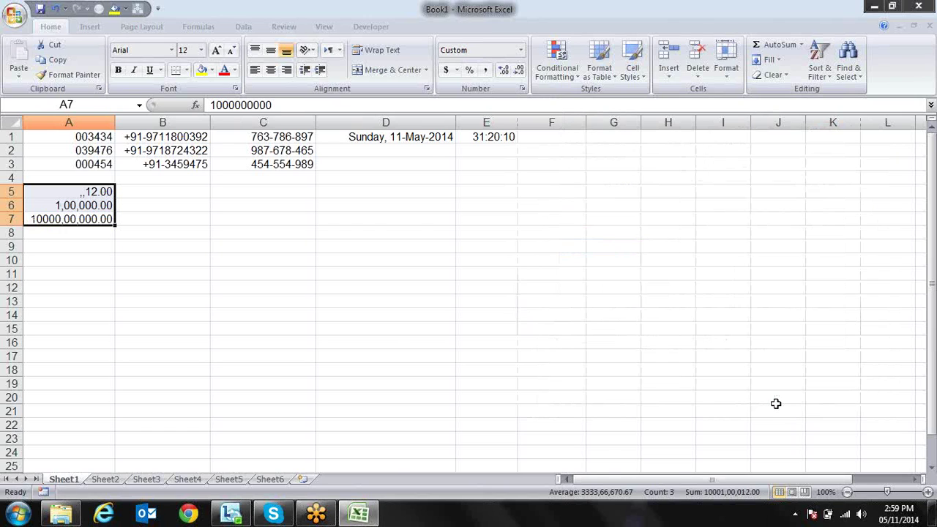
Undo the lakh-style grouping with Ctrl+Z and Ctrl+Y, restoring 12.00, 100,000.00, 1,000,000,000.00
key(ctrl+grave)
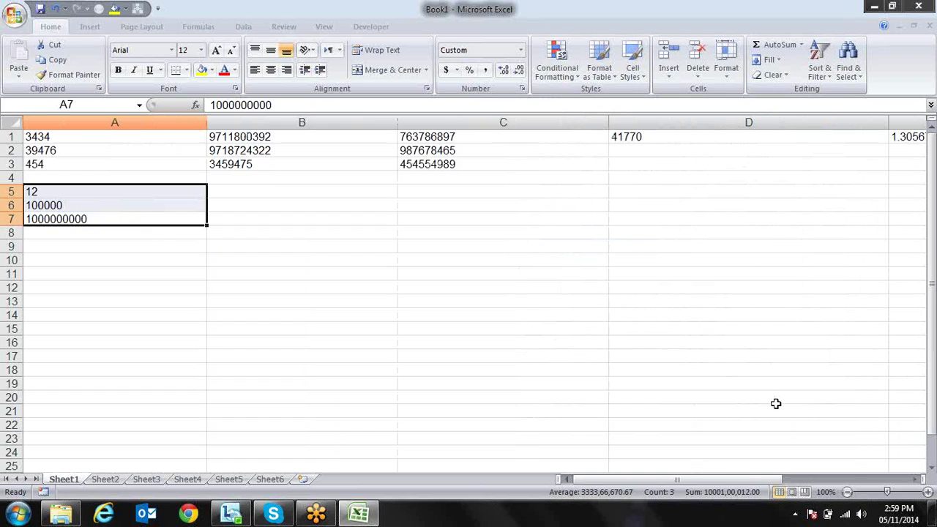
key(ctrl+z)
text(z)
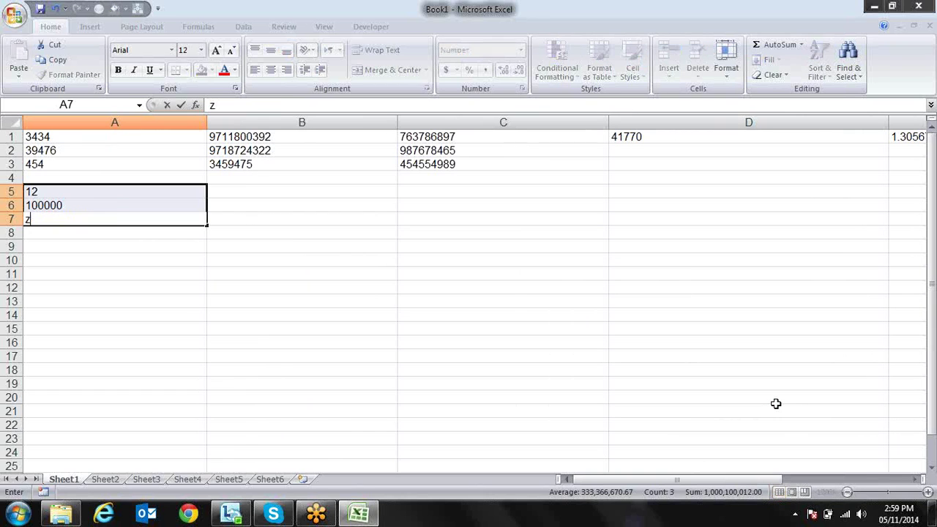
key(Escape)
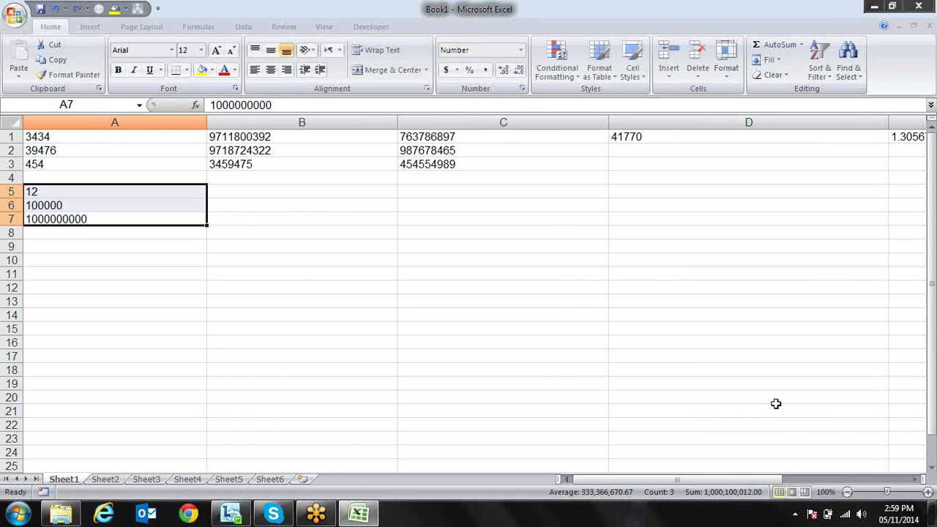
key(ctrl+z)
key(ctrl+z)
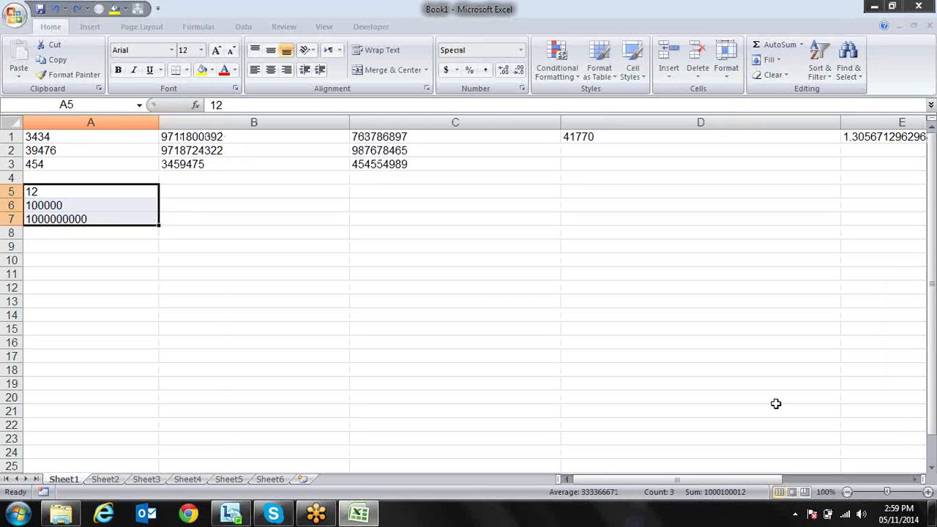
key(ctrl+z)
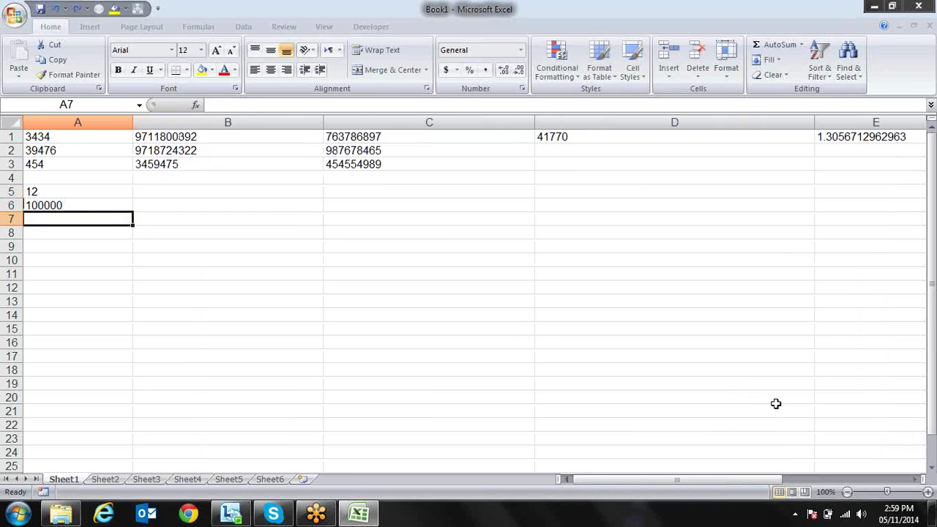
key(ctrl+y)
key(ctrl+y)
key(ctrl+y)
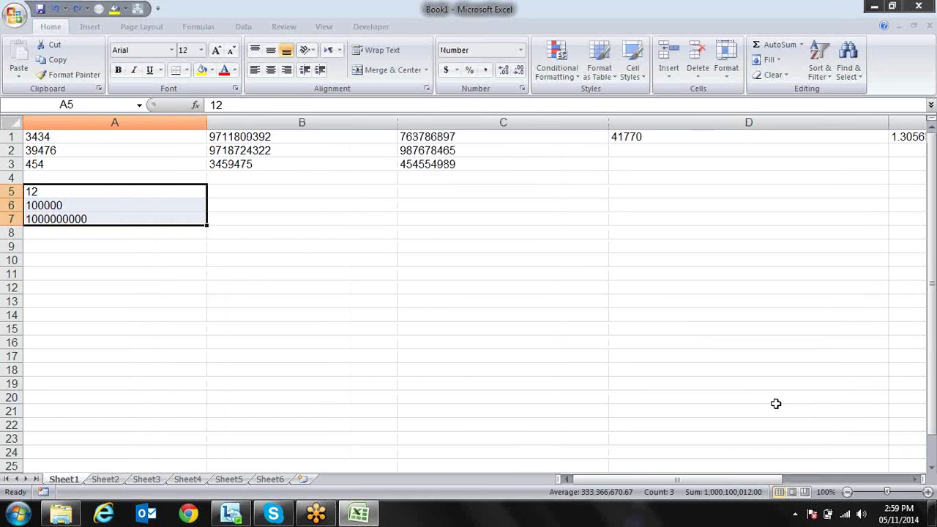
key(ctrl+z)
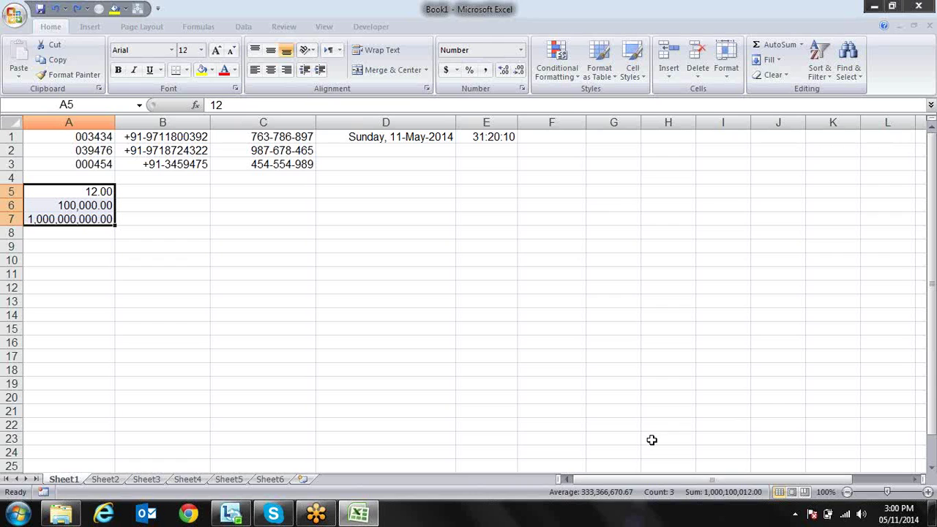
key(ctrl+1)
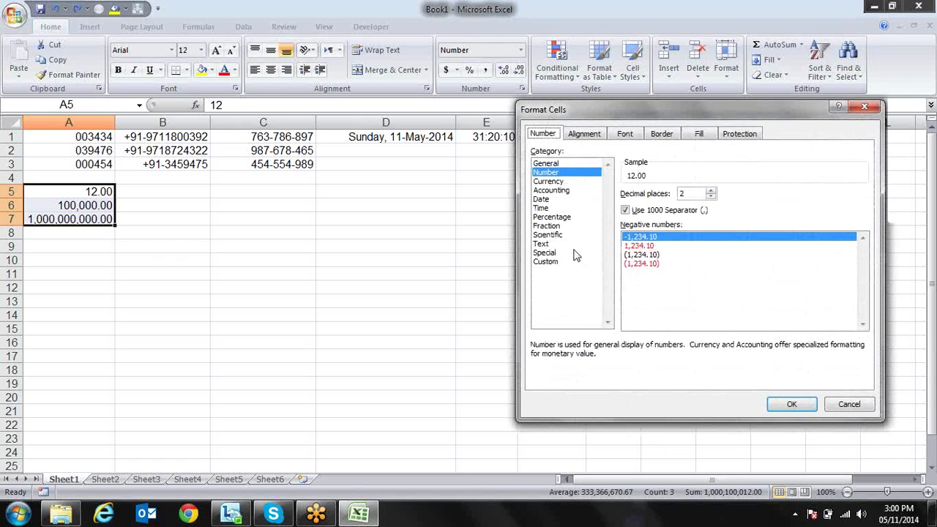
Re-enter the Custom code #\,##\,##0.00 for A5:A7 so the preview reads ,,12.00
click(562, 261)
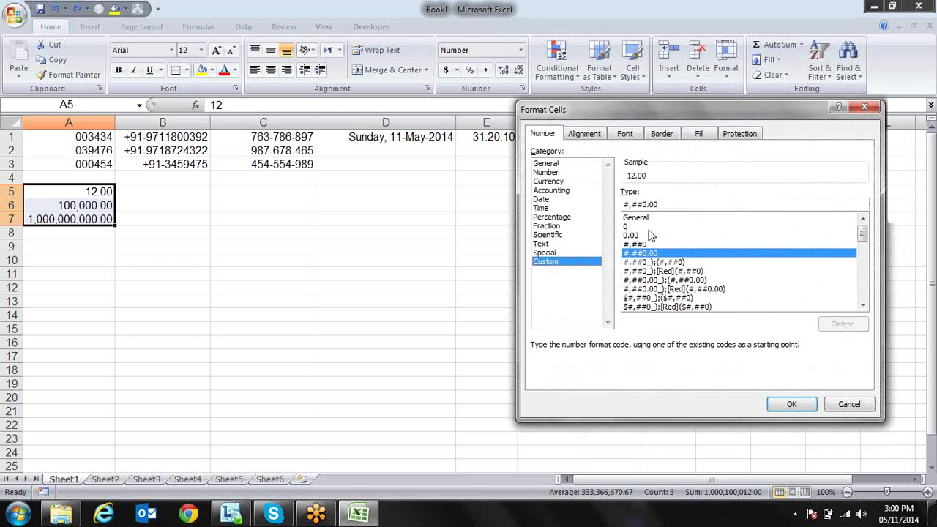
click(629, 205)
text(\)
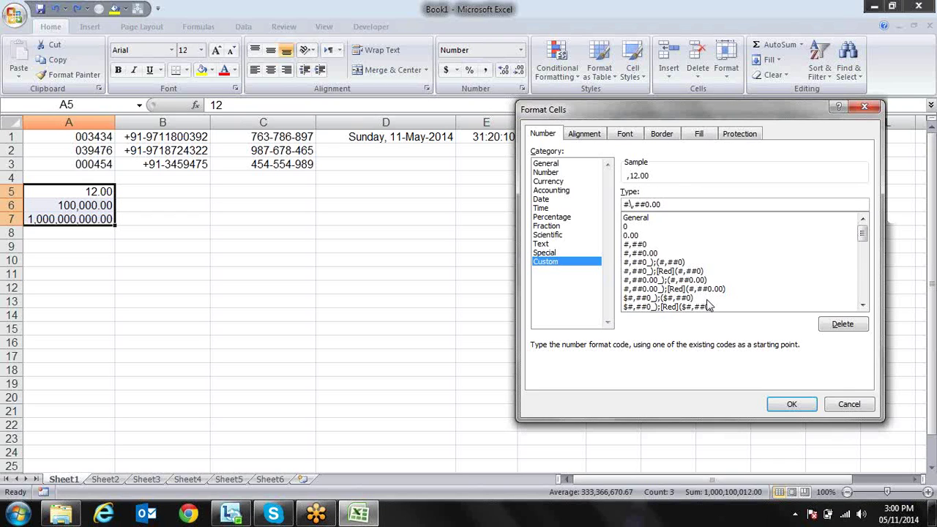
text(#)
text(\,)
text(3)
key(BackSpace)
text(#)
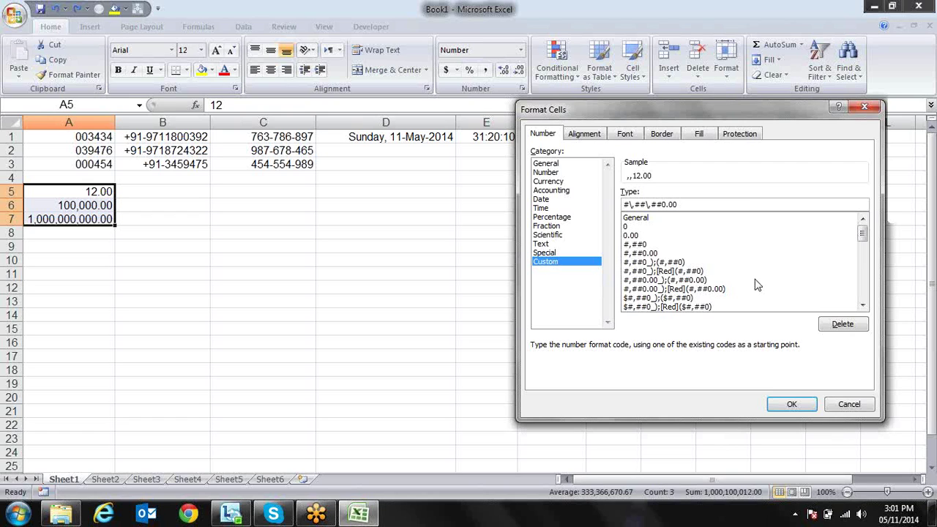
Start the custom code with the [>=100000] condition and paste the grouping pattern after a semicolon
text([])
text(>)
text(=)
text(100)
text(0)
text(0)
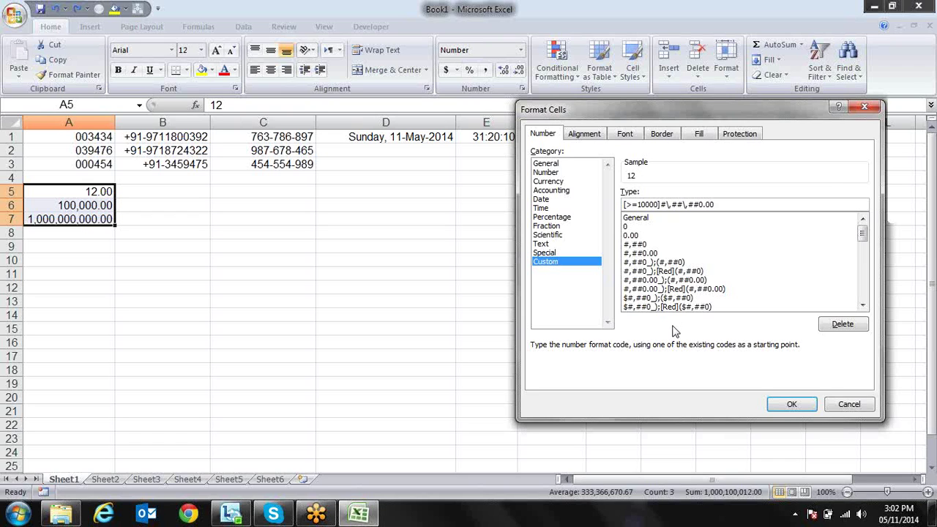
text(0)
text(;)
drag(676, 204, 721, 205)
key(ctrl+c)
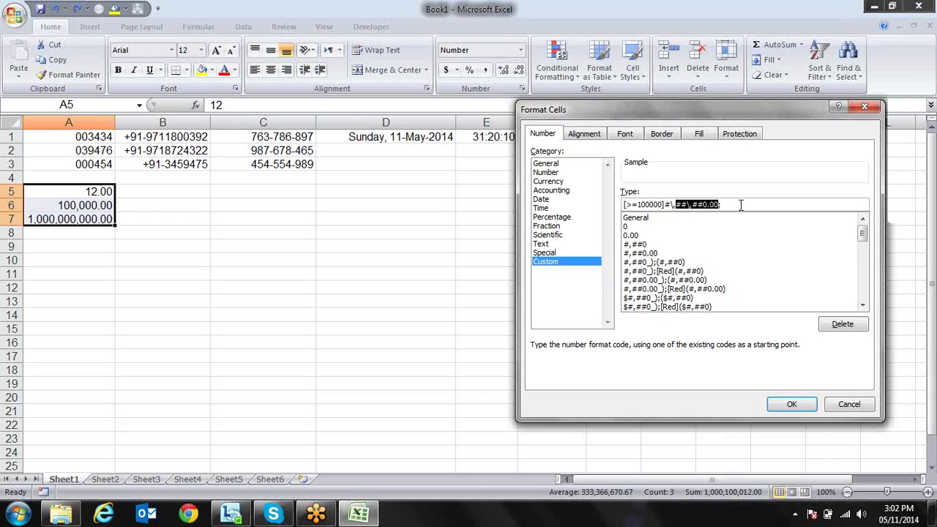
click(741, 206)
key(ctrl+v)
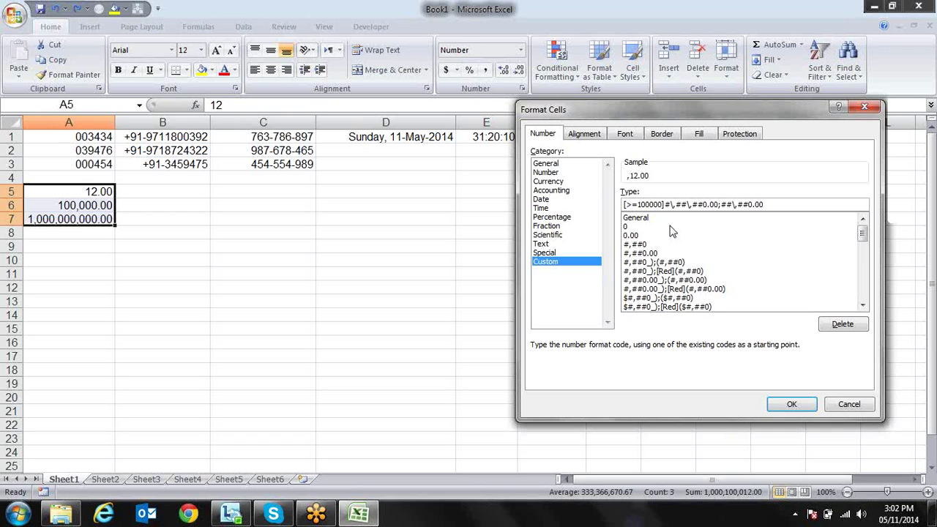
Add the [>=1000]##\,##0.00 and ##0.00 sections and apply the lakh format to A5:A7
click(722, 205)
click(665, 205)
text({)
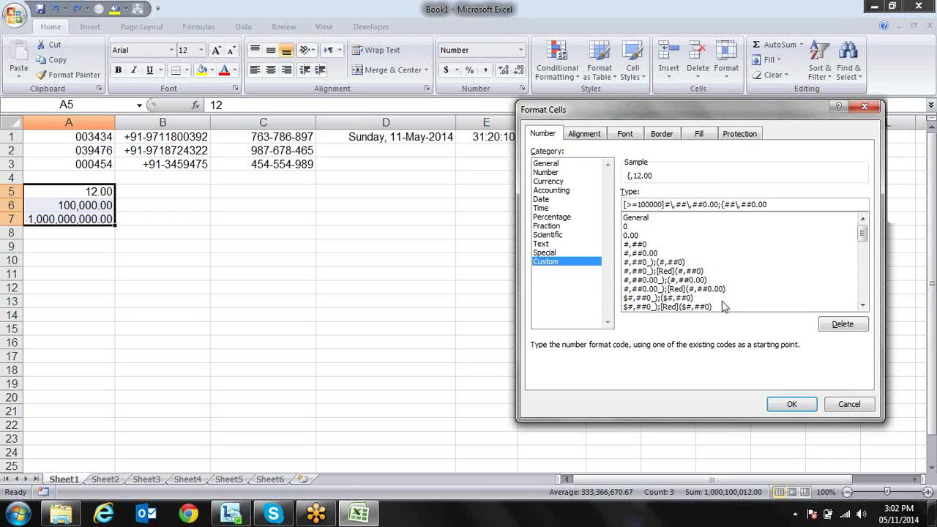
key(BackSpace)
text(>=1000)
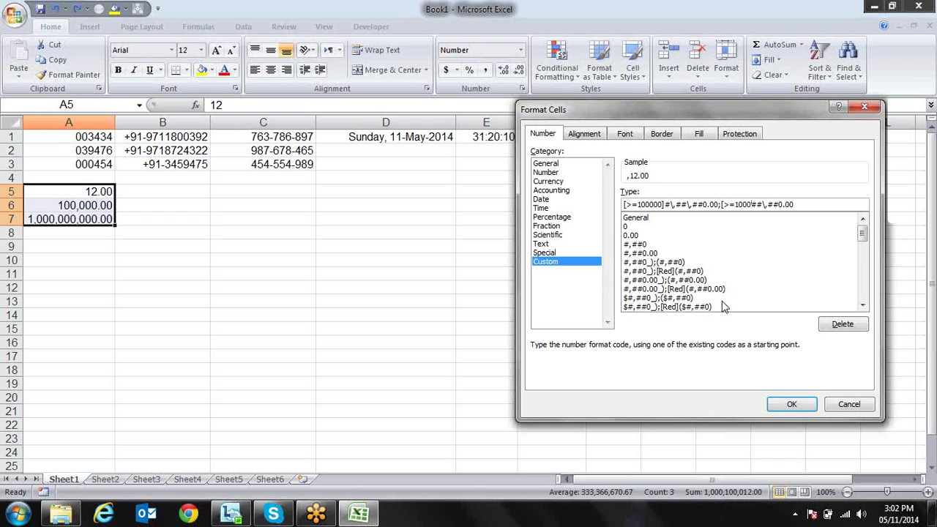
text(])
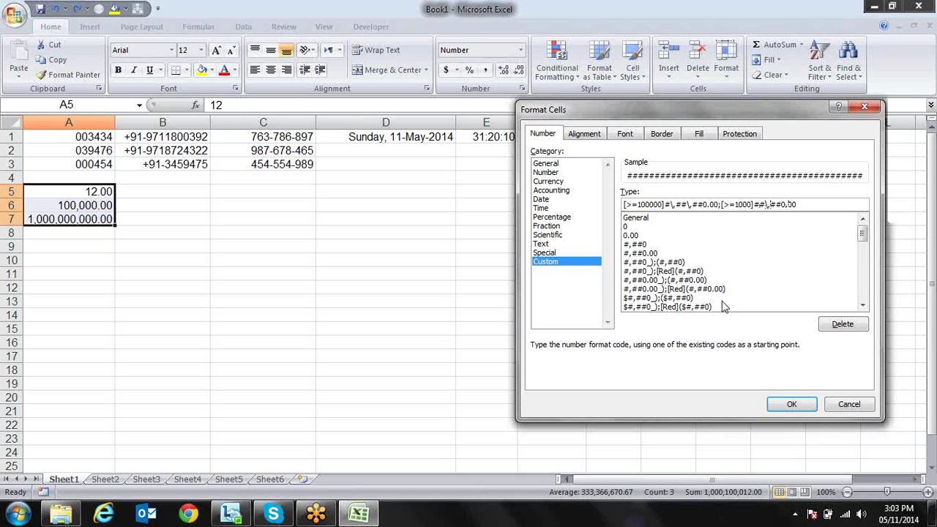
text(;)
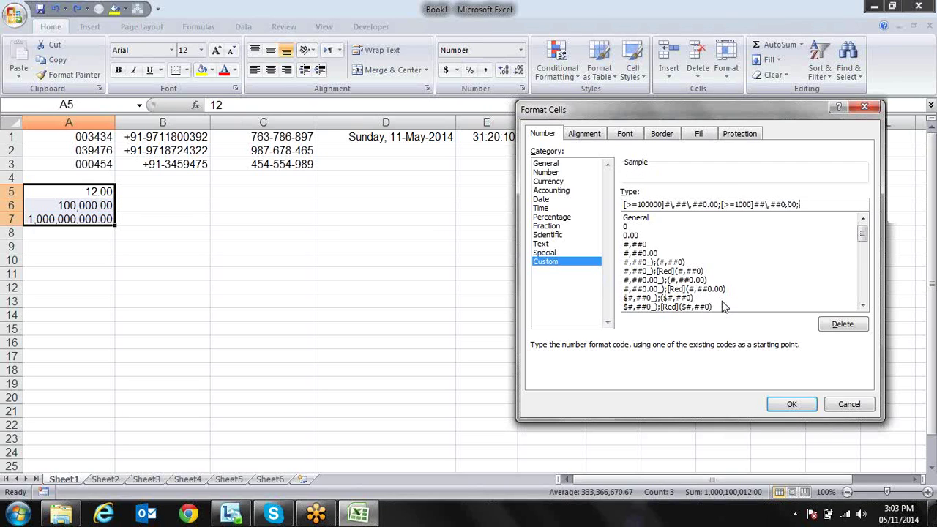
text(0)
key(BackSpace)
text(##0.00)
click(793, 404)
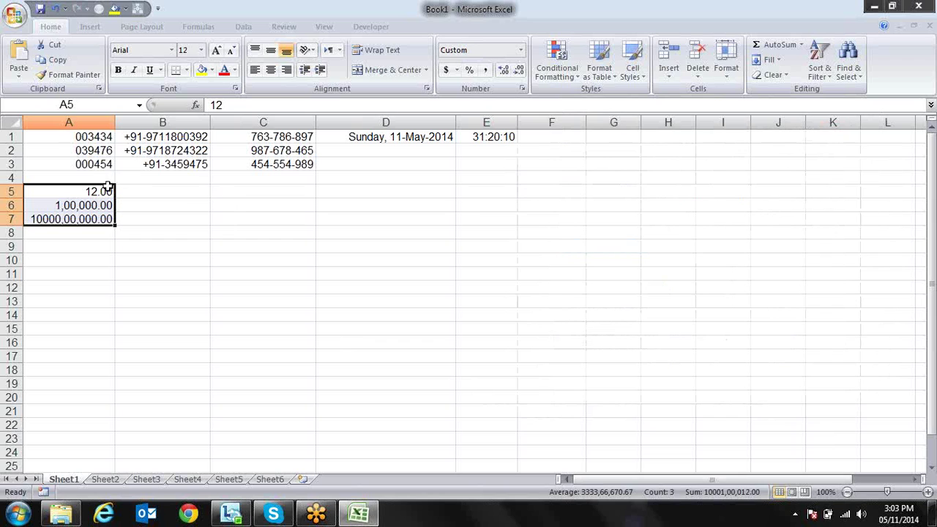
Enter 124123 in A5 so it displays as 1,24,123.00
click(108, 187)
key(Down)
key(Down)
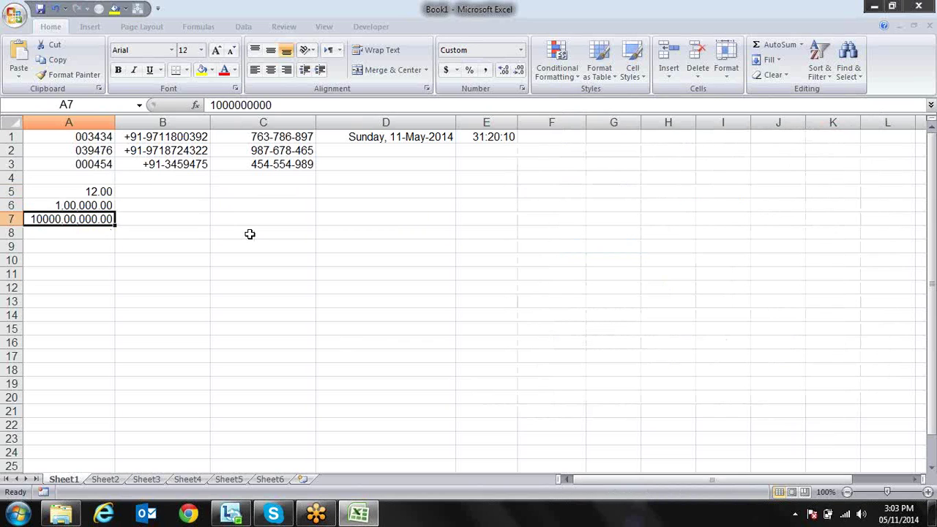
key(Up)
key(Up)
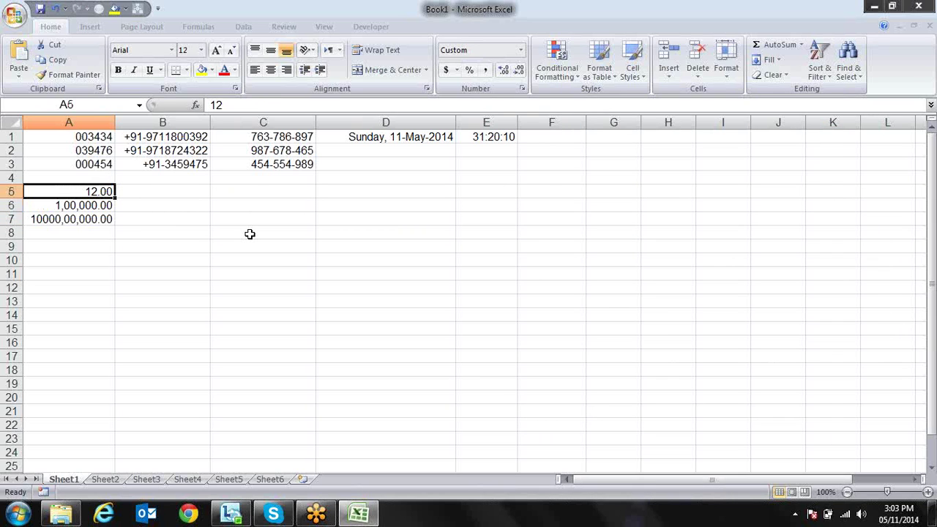
text(1000)
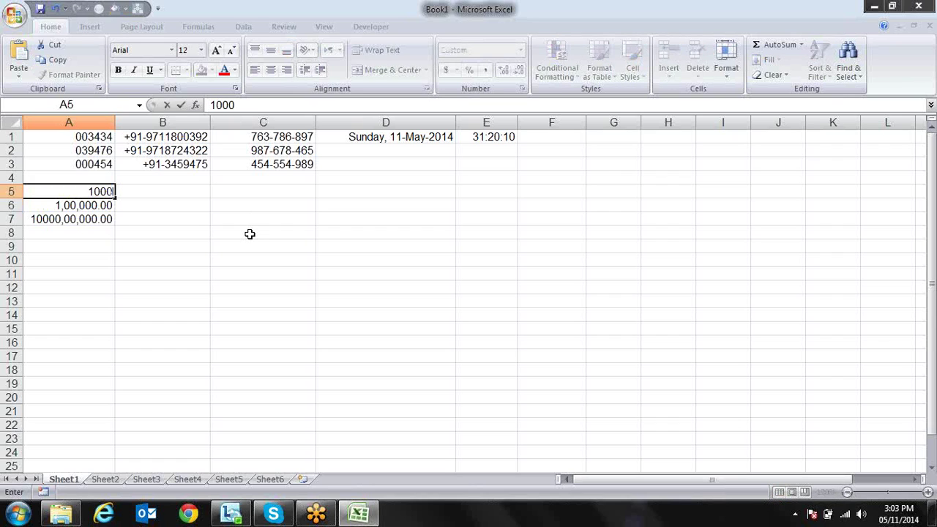
key(Return)
key(Up)
text(`1000)
key(BackSpace)
key(BackSpace)
key(BackSpace)
key(BackSpace)
key(BackSpace)
text(124123)
key(Return)
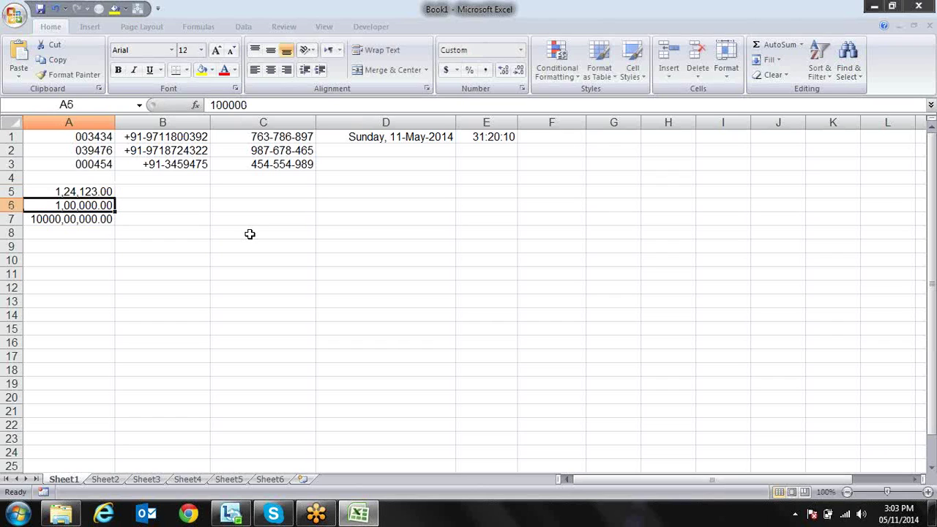
key(Down)
key(Down)
Reselect A5 and bring up its Format Cells custom format again
click(68, 191)
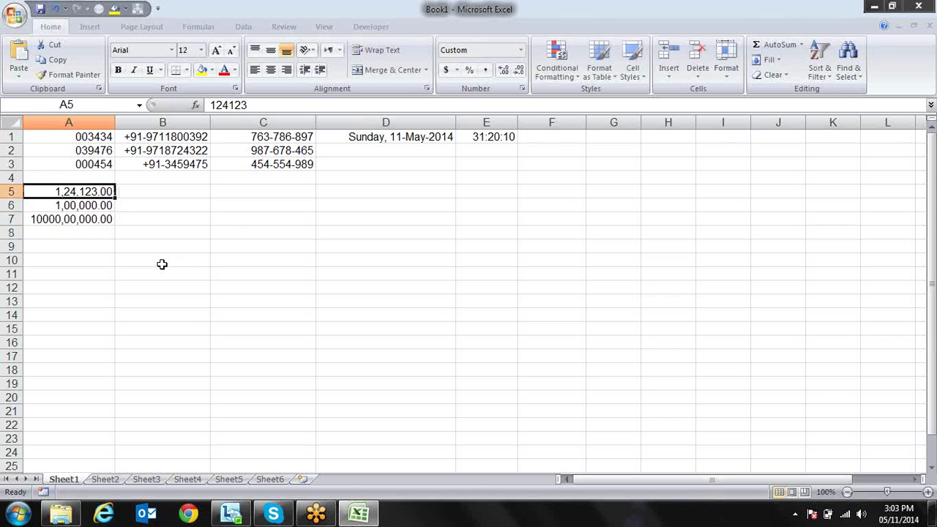
key(Down)
key(Down)
key(Up)
key(Up)
key(ctrl+1)
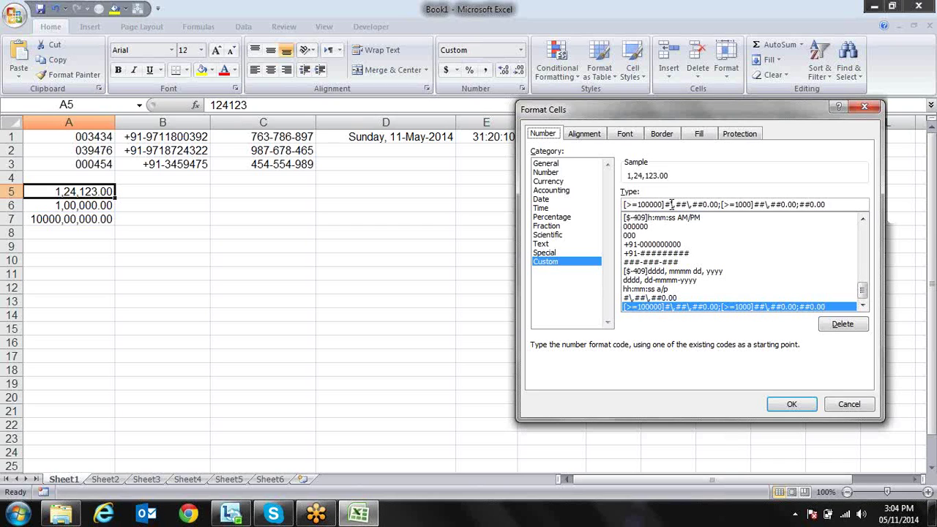
click(666, 205)
drag(665, 205, 719, 205)
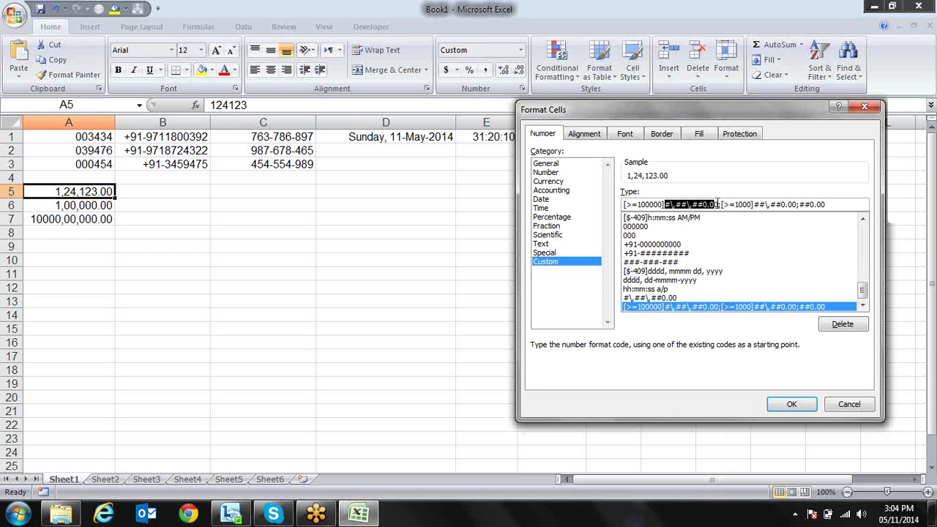
click(720, 205)
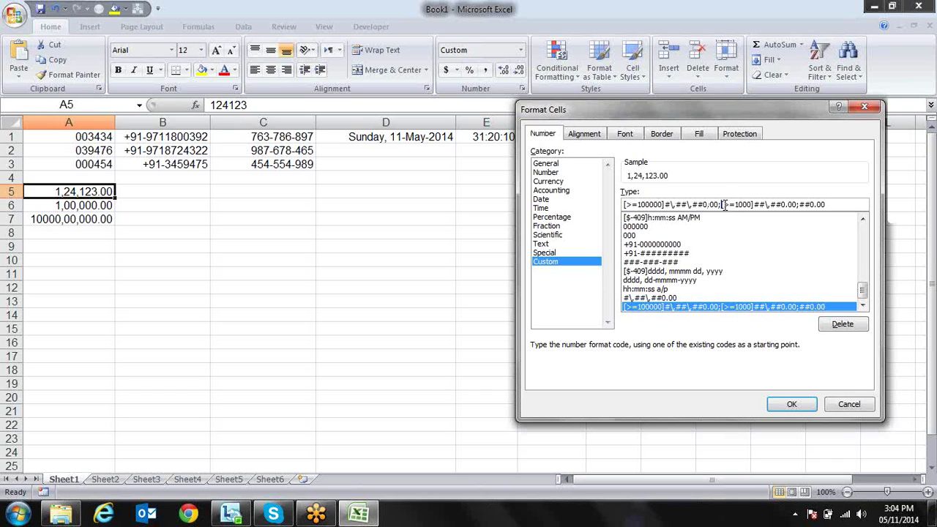
drag(722, 206, 754, 206)
click(748, 205)
drag(757, 205, 783, 205)
click(783, 205)
Type a comma into the Format Cells Type box while reviewing the lakh format code
text(,)
Copy A5:A7 and paste them as plain values into C5:C7
click(789, 407)
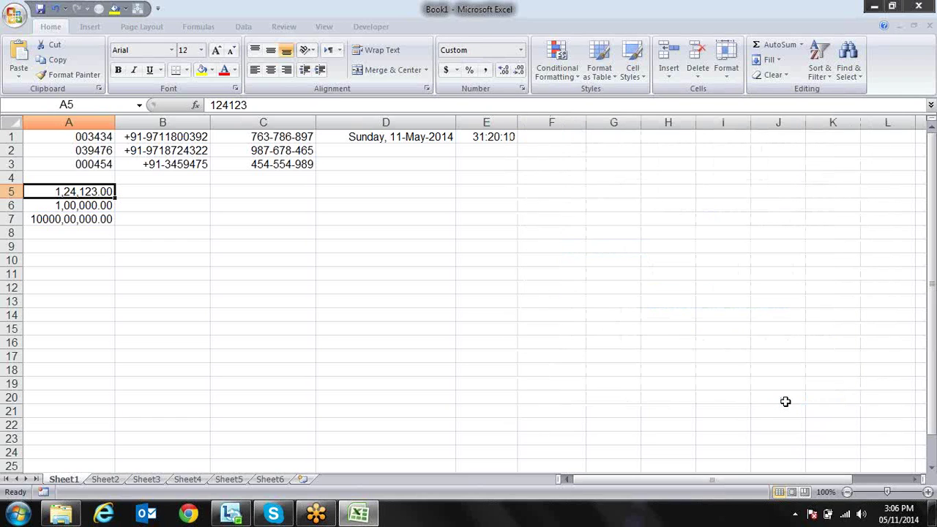
key(Down)
key(Up)
key(shift+Down)
key(shift+Down)
key(ctrl+c)
key(Right)
key(Right)
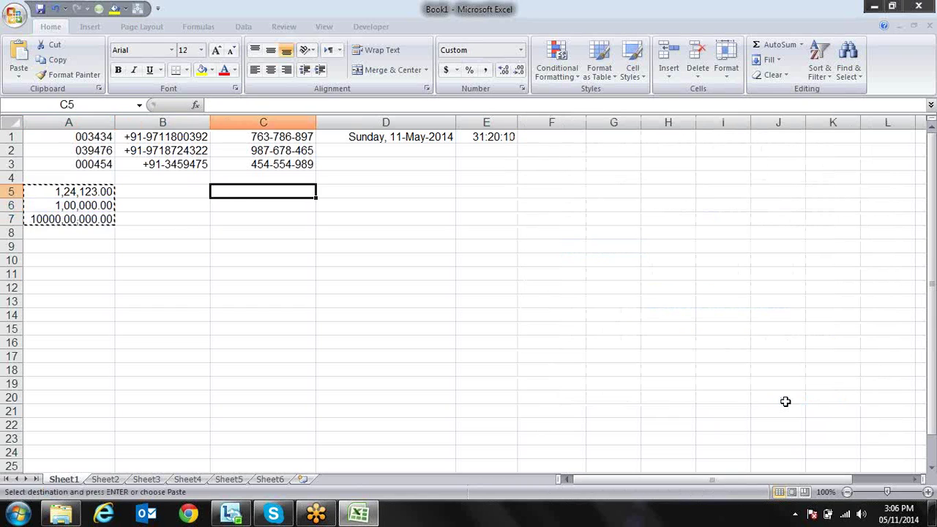
key(alt+e)
key(s)
key(v)
key(Return)
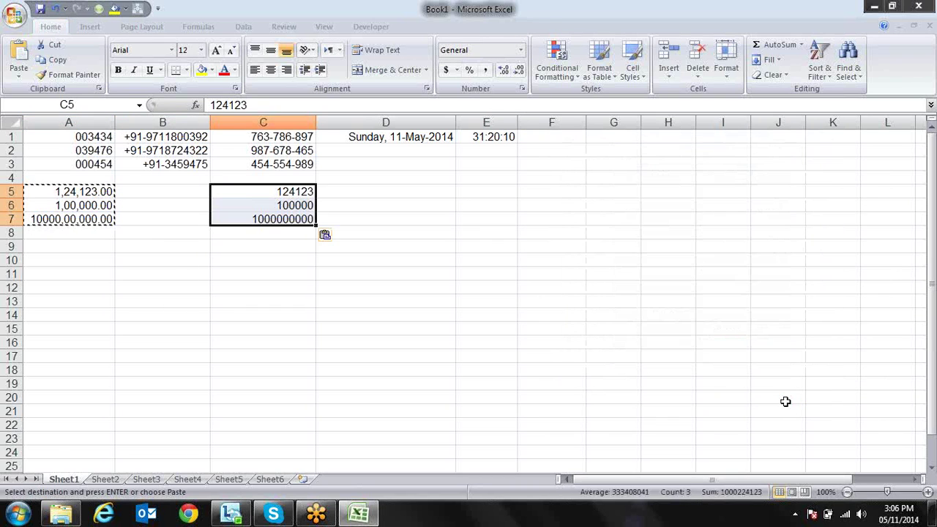
Enter the heading 'Value in crore' in C4
key(Escape)
key(Down)
key(Up)
key(Up)
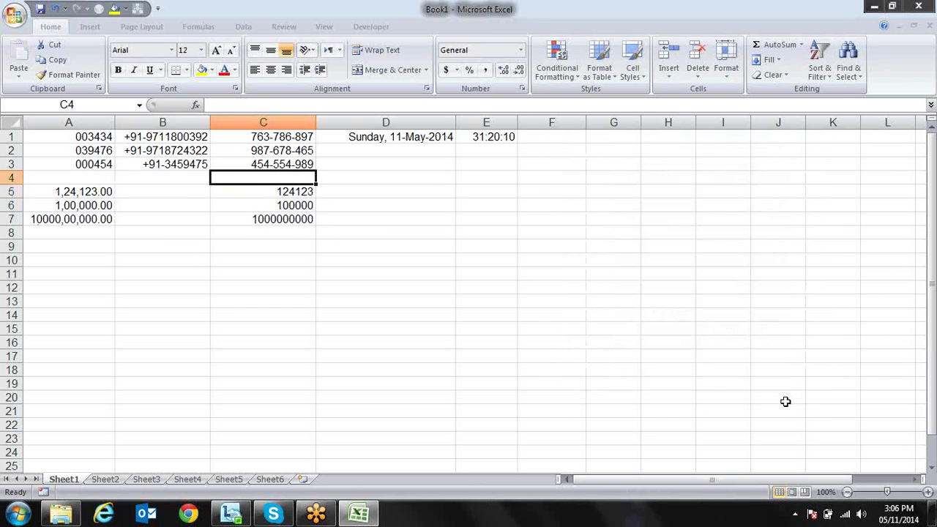
text(Val)
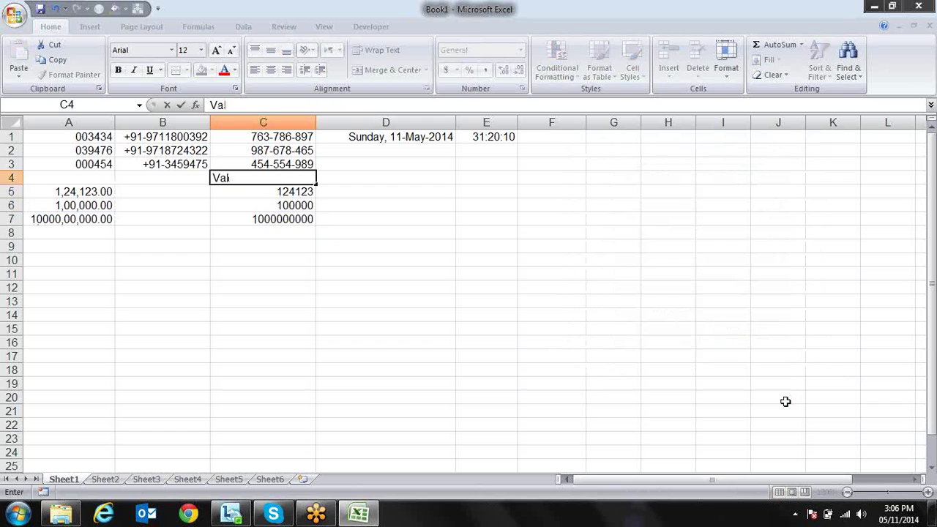
text(ue in crore)
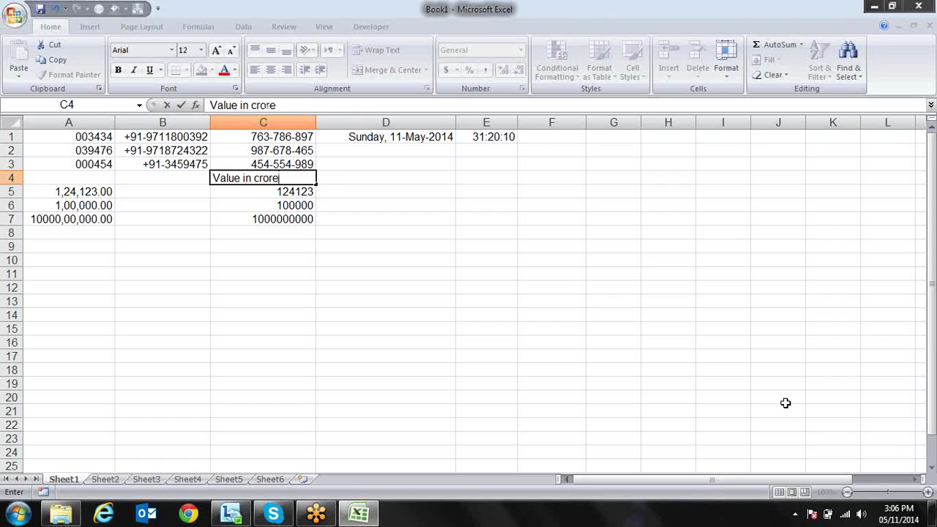
key(Return)
Select C5:C7 and bring up their number format settings
key(shift+Down)
key(shift+Down)
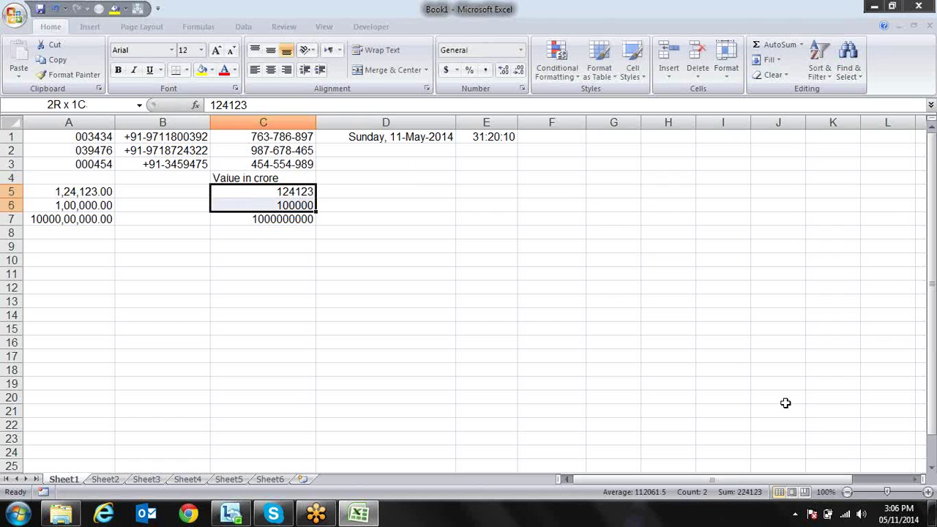
key(Up)
key(Down)
key(shift+Down)
key(shift+Down)
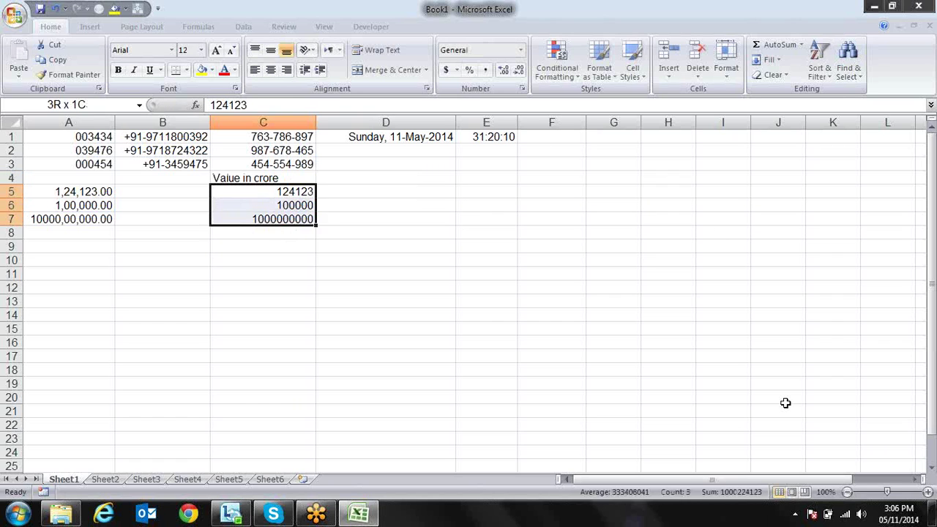
key(ctrl+1)
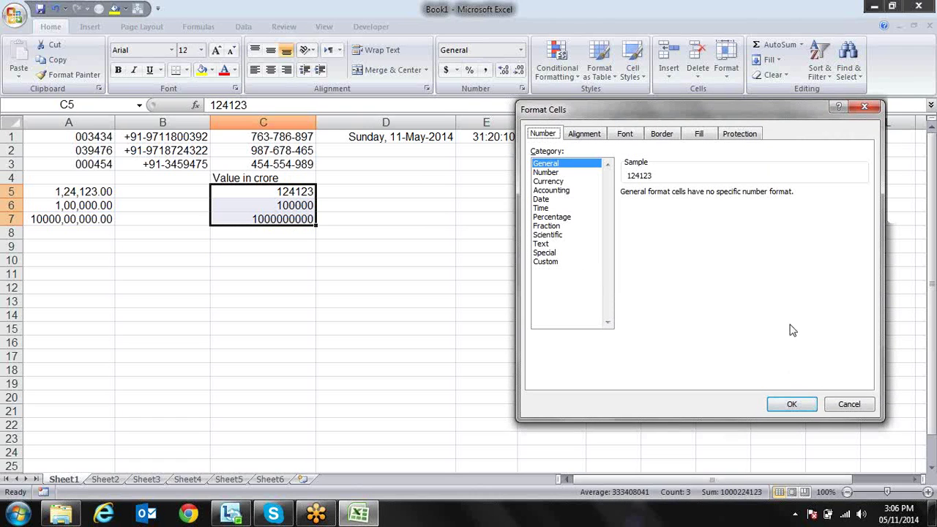
Enter the custom code #,,0.00 for C5:C7 and start trimming its decimal part
click(551, 262)
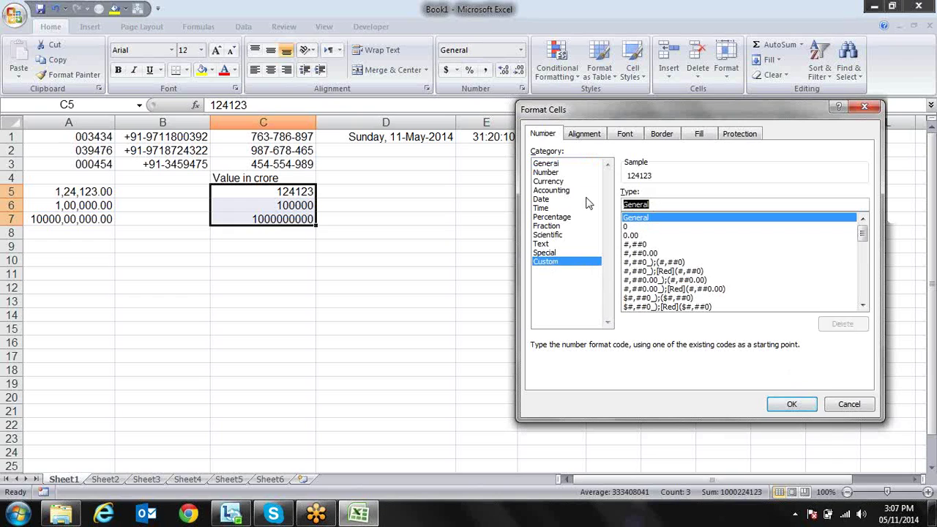
text(#,)
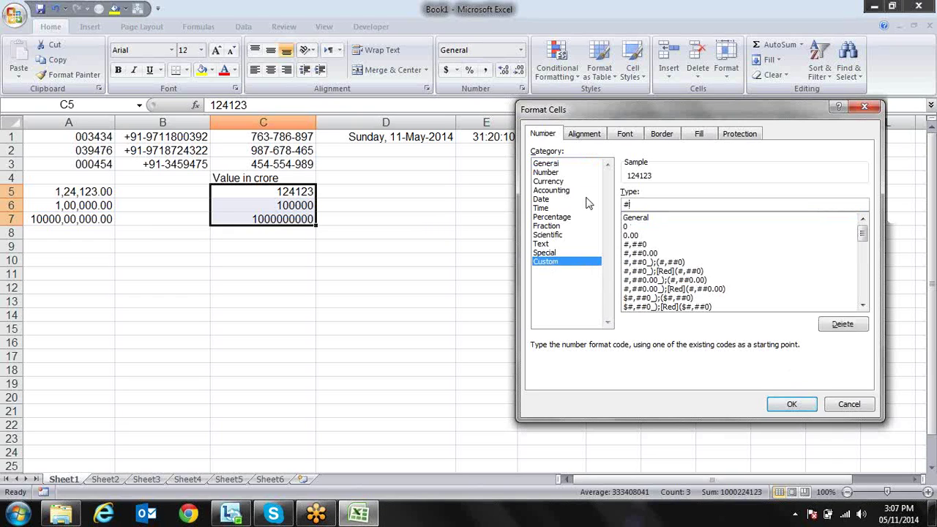
text(,)
text(,0.00)
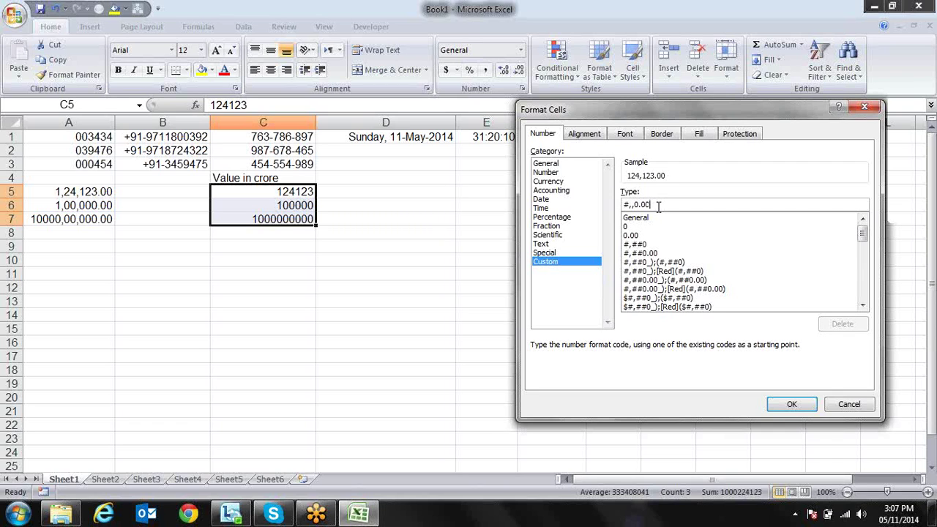
key(BackSpace)
key(BackSpace)
key(BackSpace)
key(BackSpace)
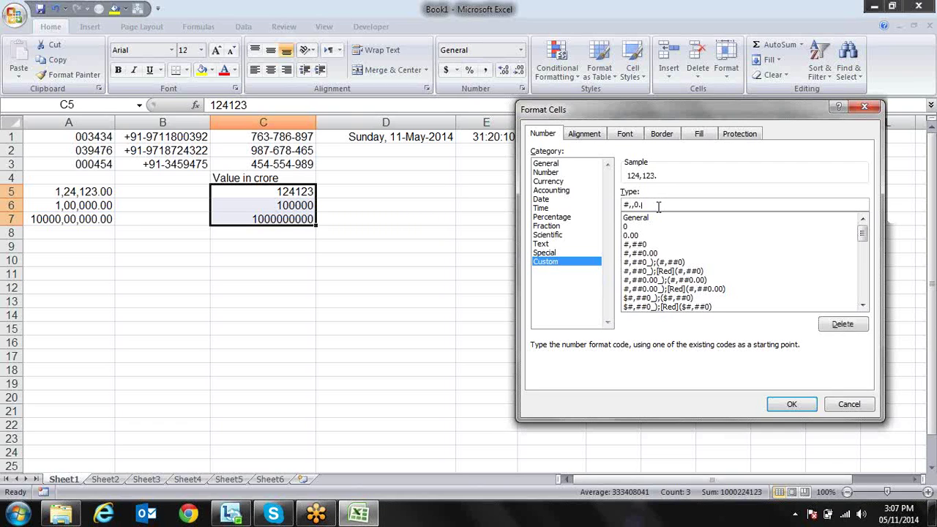
Apply #,, to C5:C7, then extend it to #,,.00 so they read .12, .10, 1000.00
click(801, 407)
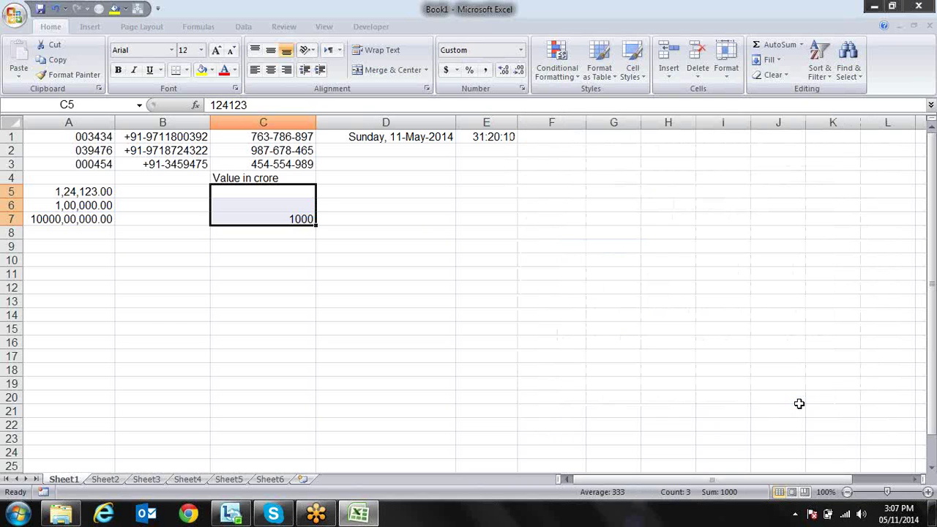
key(ctrl+1)
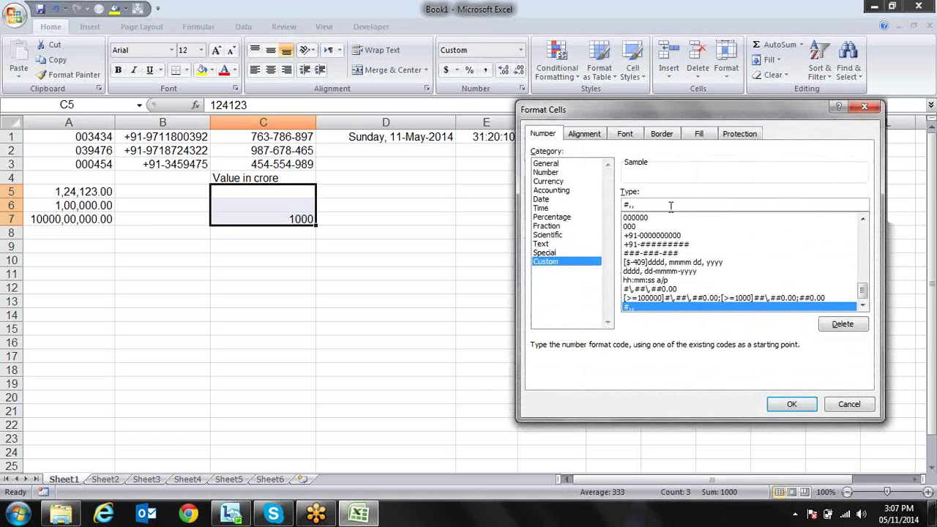
text(.00)
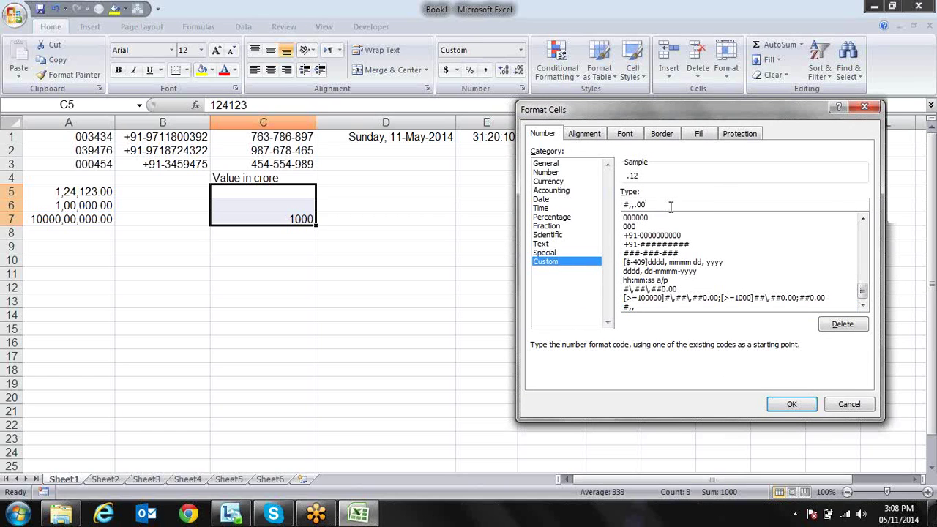
key(Return)
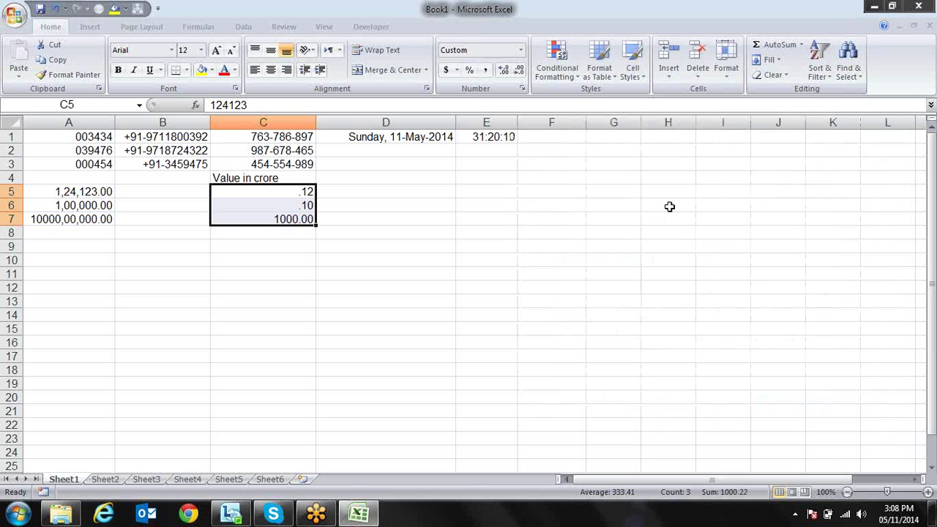
Change the C5:C7 code to 0.00,, so values show 0.12, 0.10 and 1000.00
key(ctrl+1)
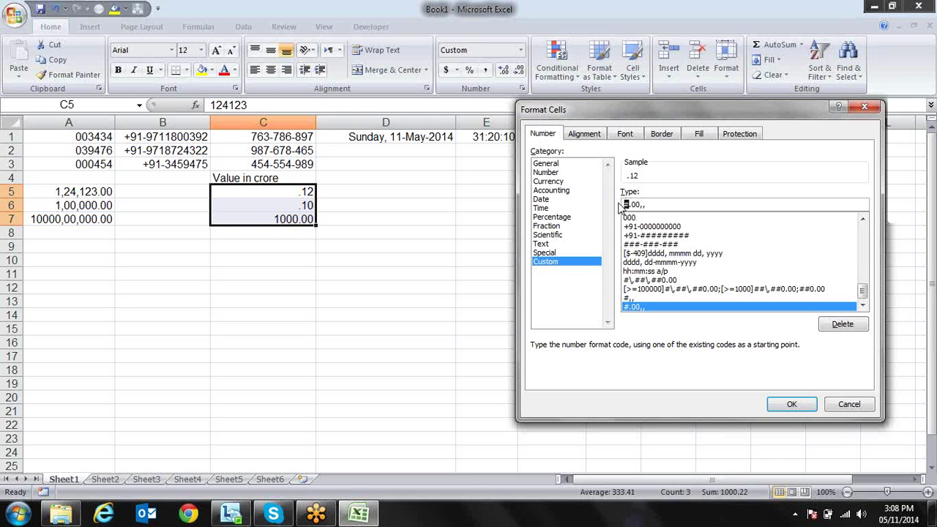
text(0)
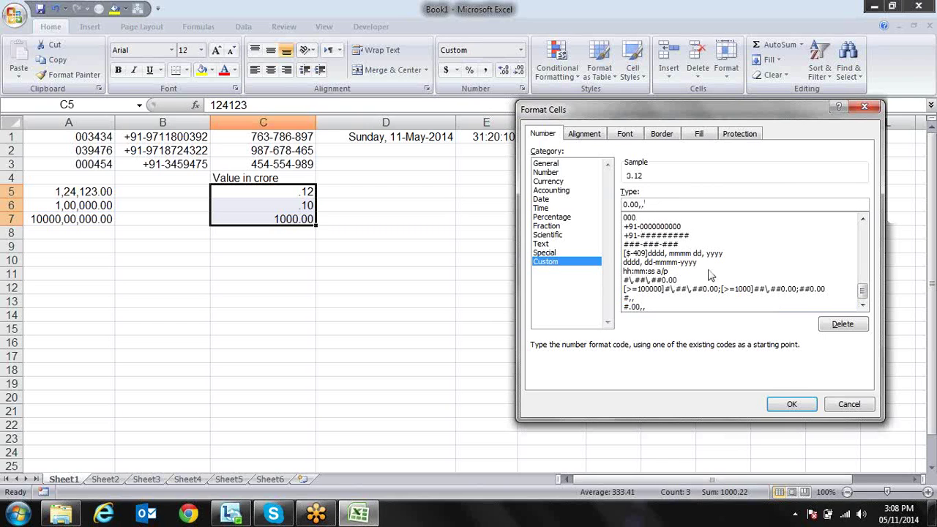
click(776, 407)
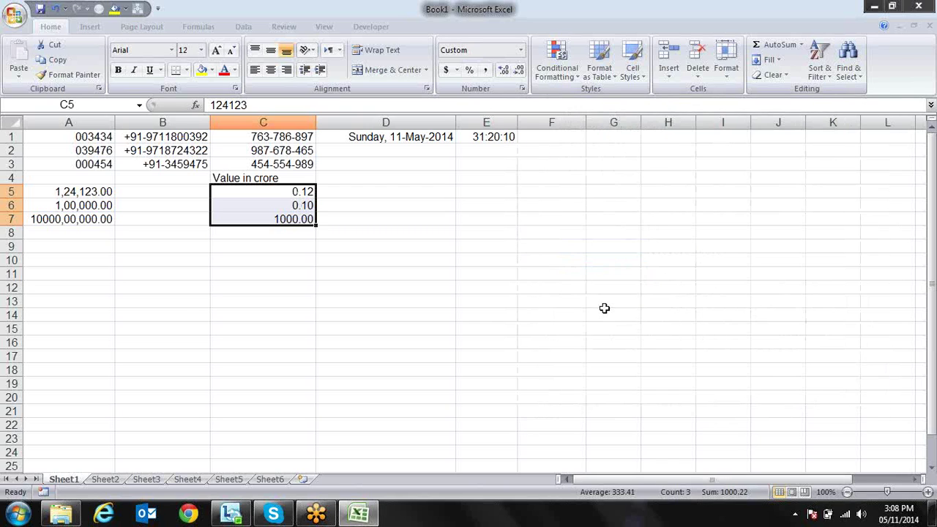
click(339, 219)
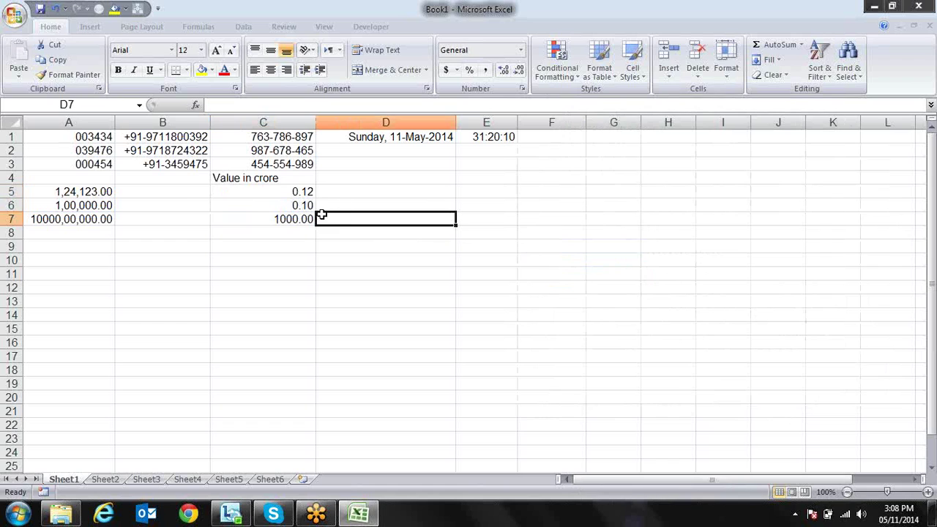
click(307, 219)
key(Up)
key(Up)
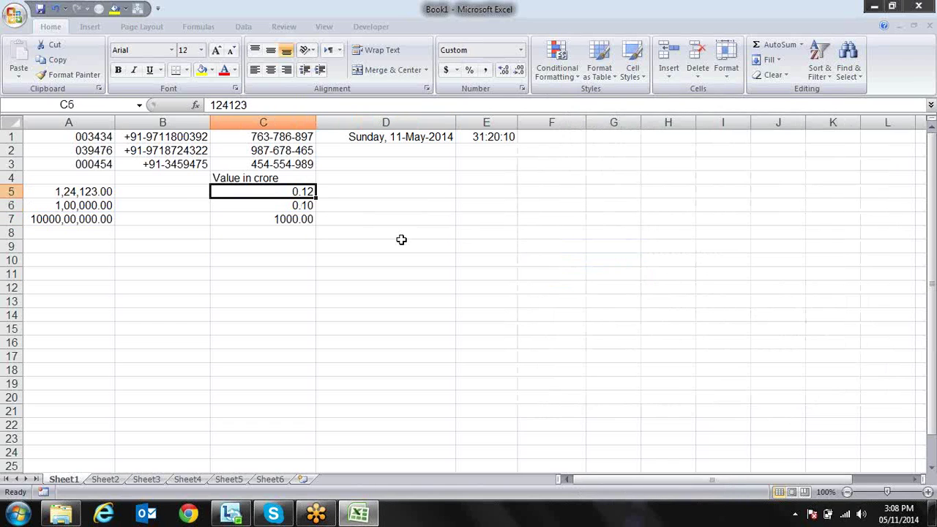
key(Down)
key(Down)
key(Up)
key(Up)
key(Down)
key(Down)
key(Up)
key(Up)
key(Down)
key(Down)
key(Up)
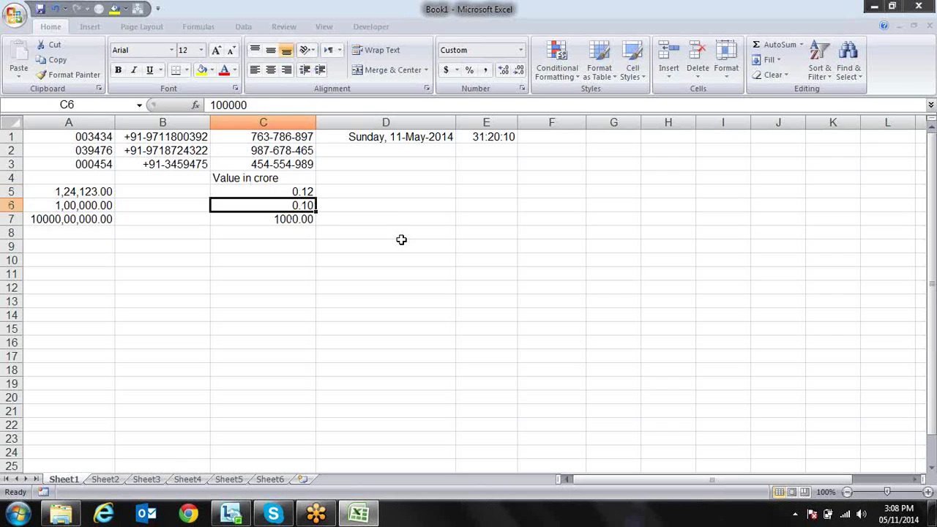
key(Up)
key(Up)
key(Down)
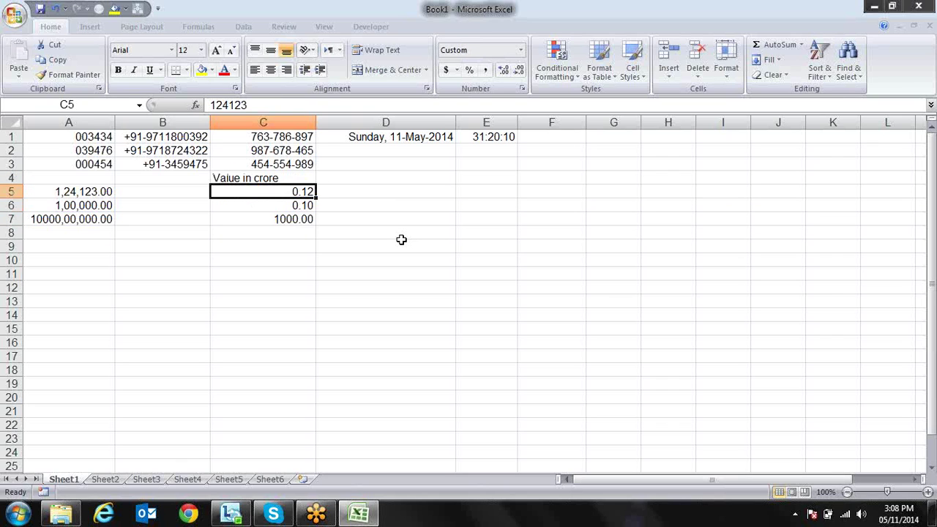
key(Down)
key(Up)
key(shift+Down)
key(shift+Down)
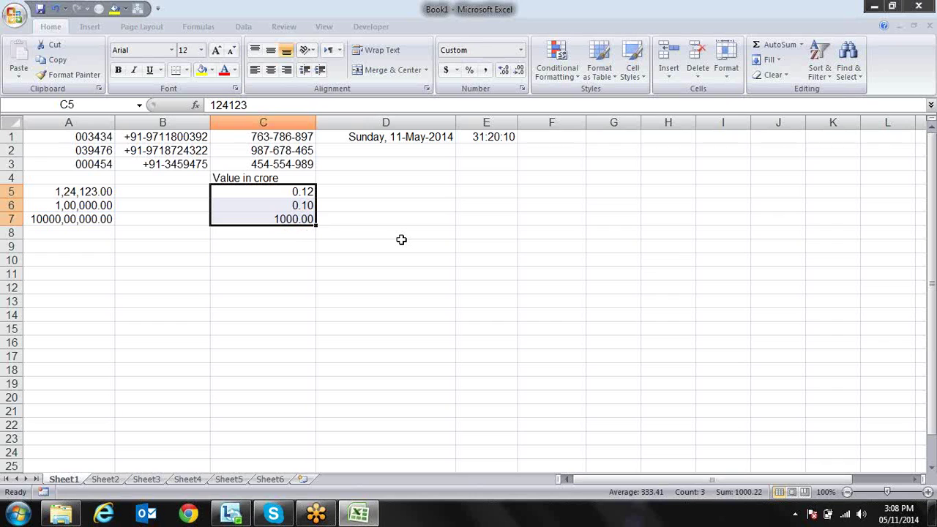
key(ctrl+1)
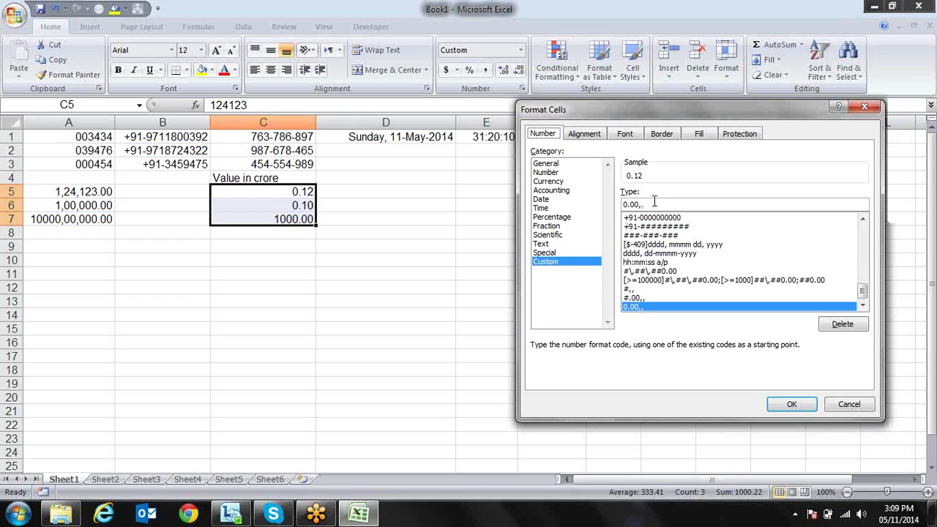
click(654, 202)
click(778, 404)
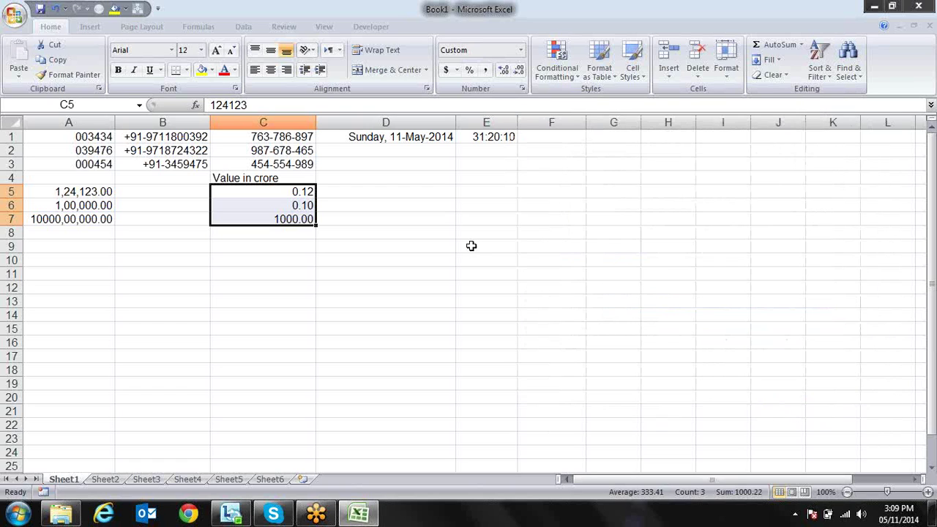
click(418, 236)
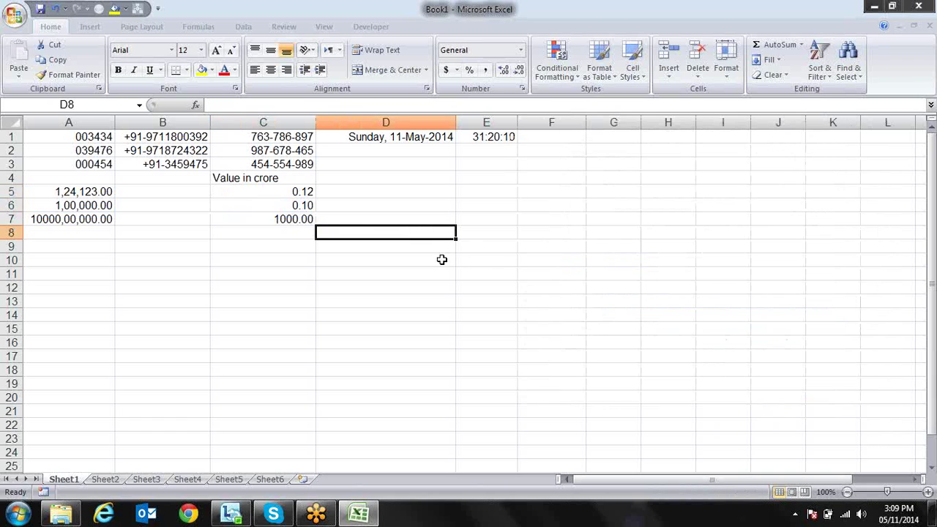
Enter 'Name_________' in cell B9
key(Left)
key(Left)
key(Left)
key(Right)
key(Down)
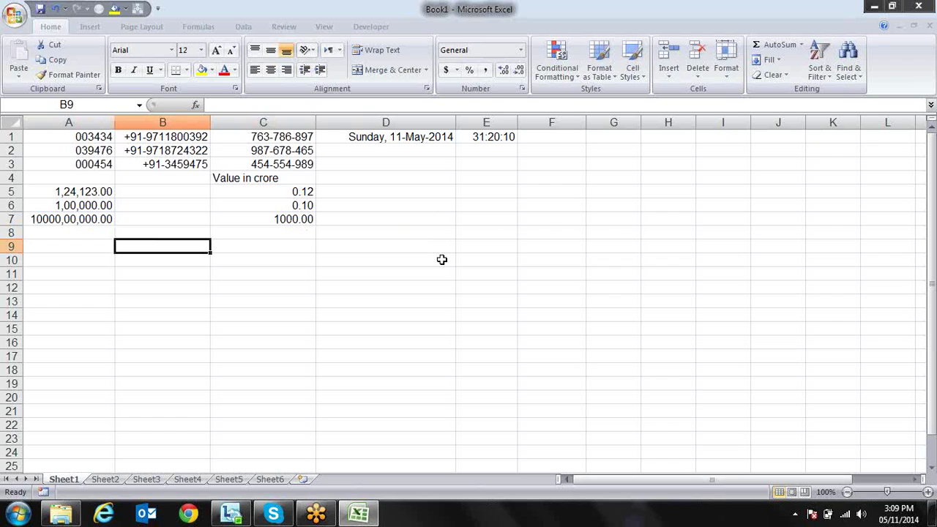
text(=)
key(Escape)
text(Na)
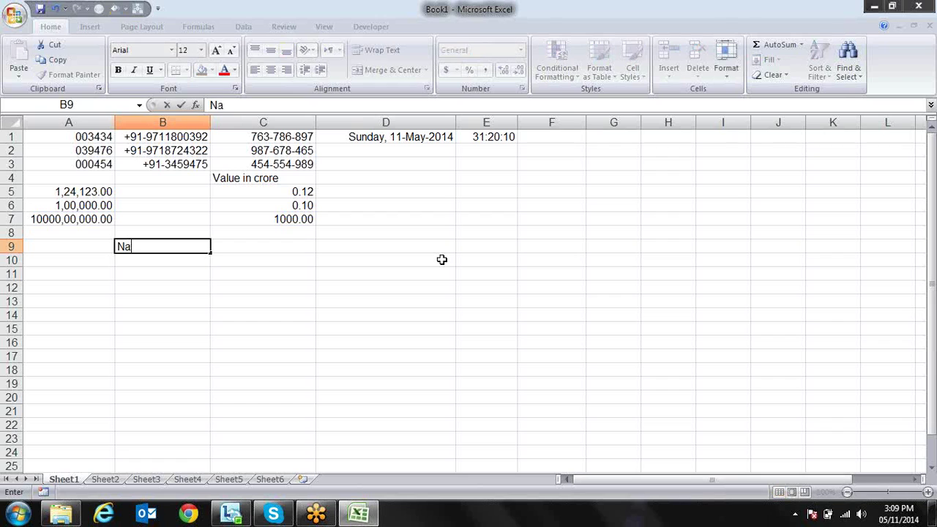
text(me_________)
key(Return)
key(Return)
key(Return)
key(Return)
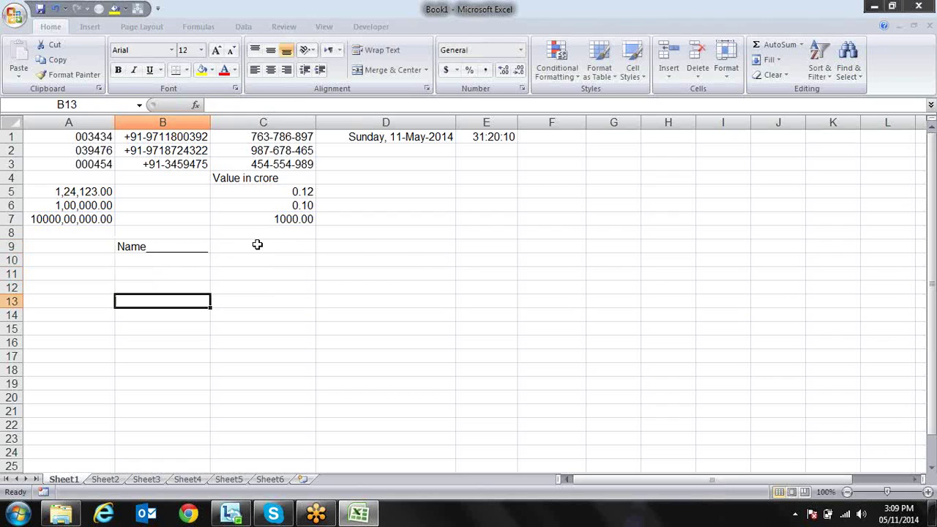
Resize column B and try a bottom border on B9, then undo the latest changes
drag(210, 123, 260, 122)
click(198, 245)
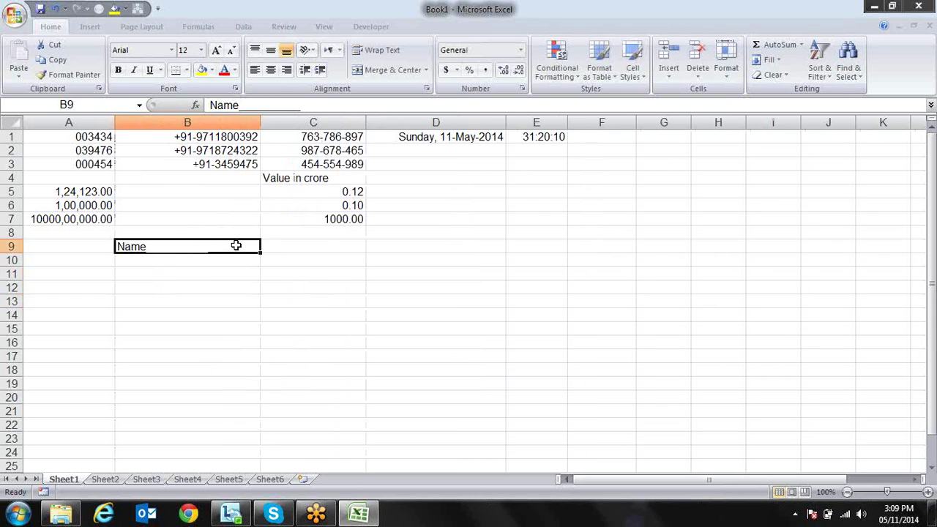
click(231, 286)
drag(263, 116, 249, 121)
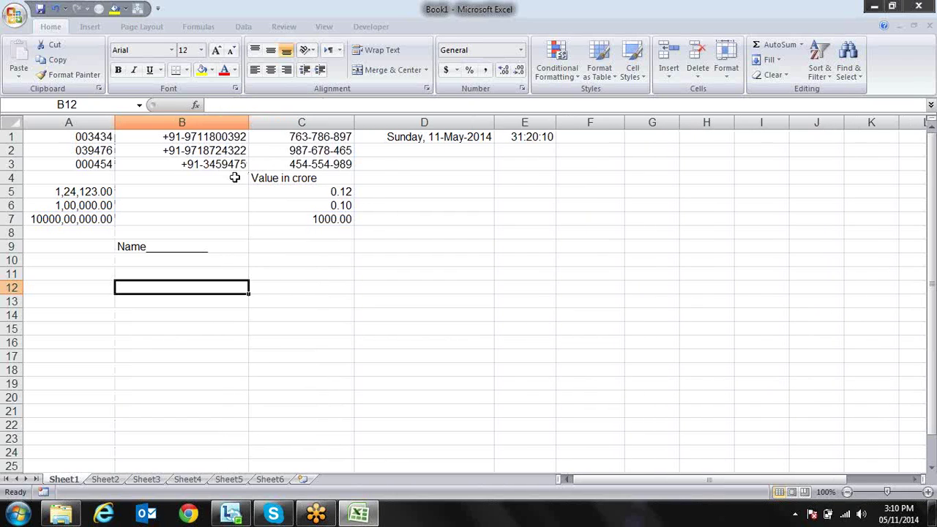
click(216, 249)
click(252, 260)
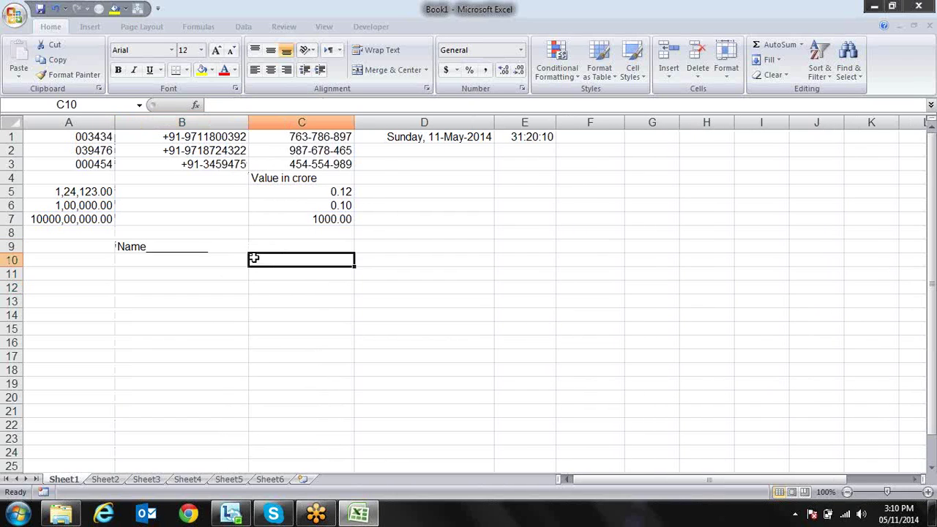
click(235, 247)
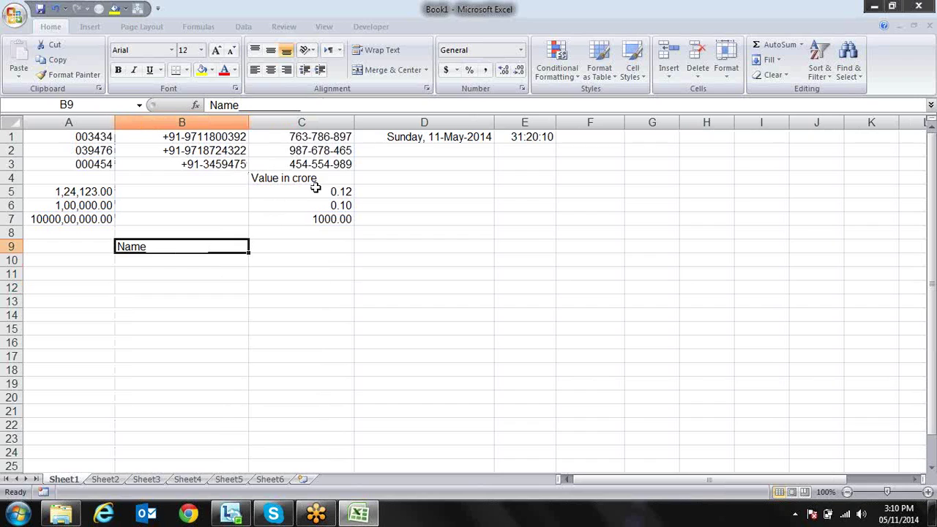
click(181, 76)
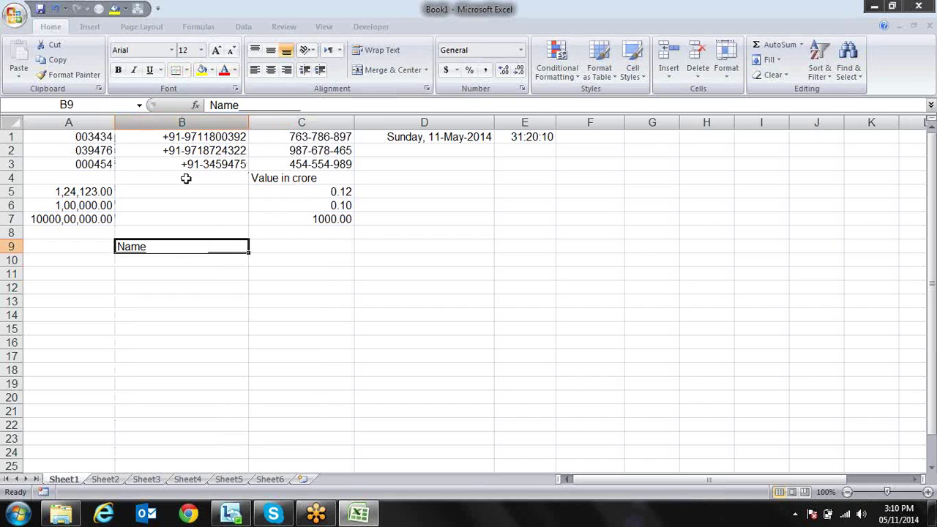
click(207, 299)
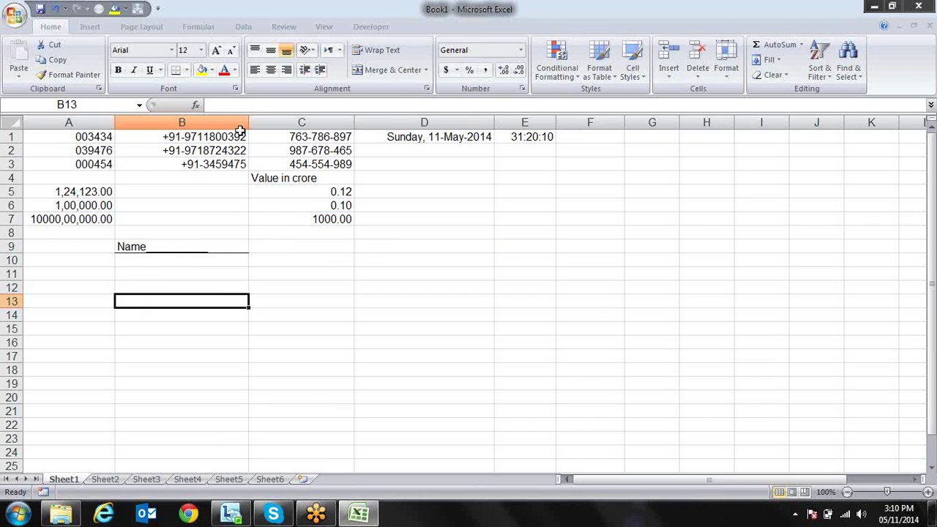
drag(249, 119, 203, 143)
key(ctrl+z)
key(ctrl+z)
key(ctrl+z)
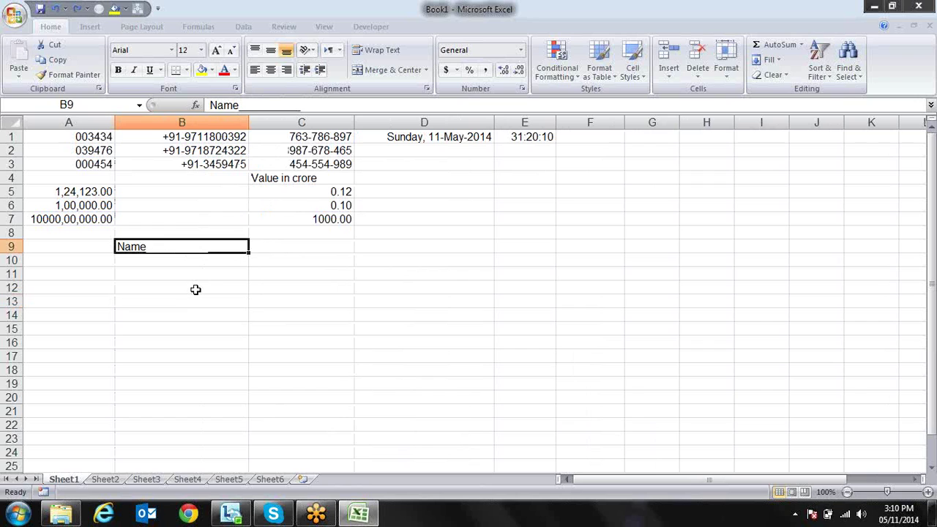
Trim B9's label to a bold 'Name' without trailing underscores
key(F2)
key(BackSpace)
key(BackSpace)
key(BackSpace)
key(BackSpace)
key(BackSpace)
key(BackSpace)
key(BackSpace)
key(BackSpace)
key(BackSpace)
key(BackSpace)
key(BackSpace)
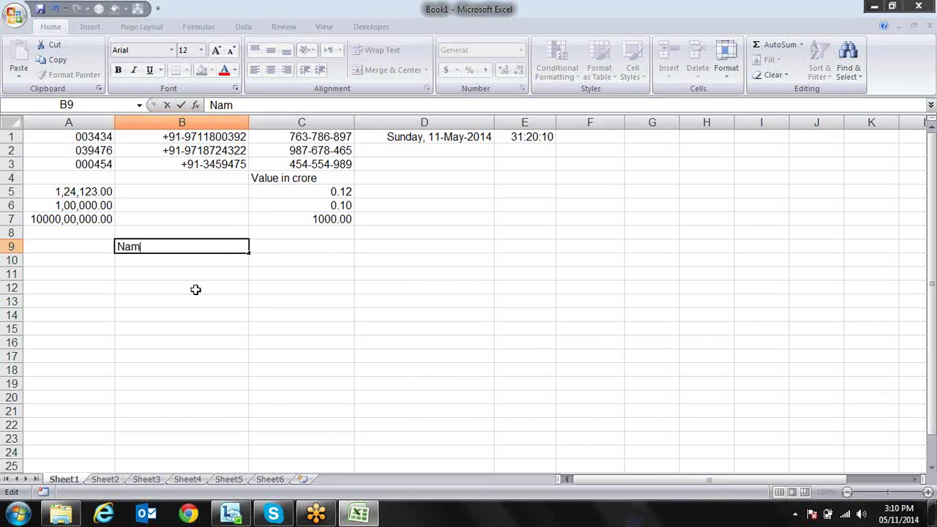
text(e)
key(Return)
key(Up)
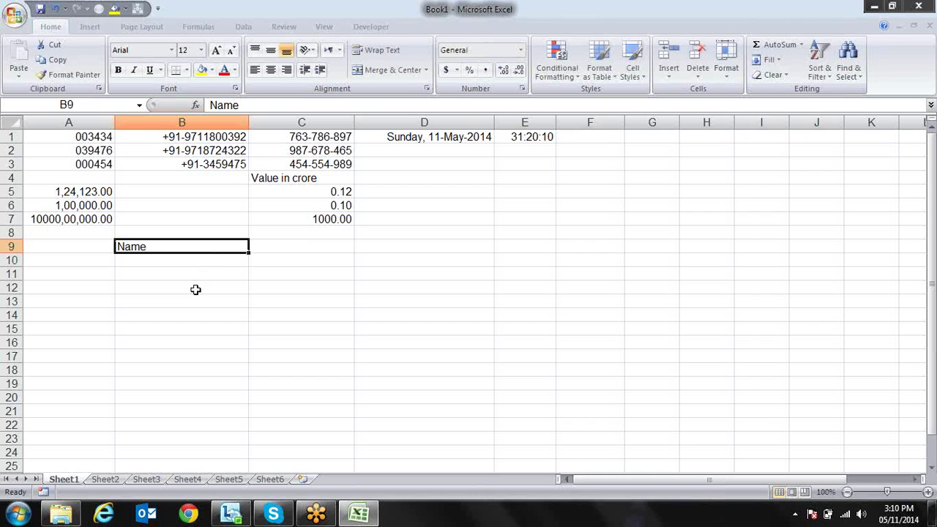
key(ctrl+b)
Give B9 the custom fill format @*_ so an underline follows the label
key(ctrl+1)
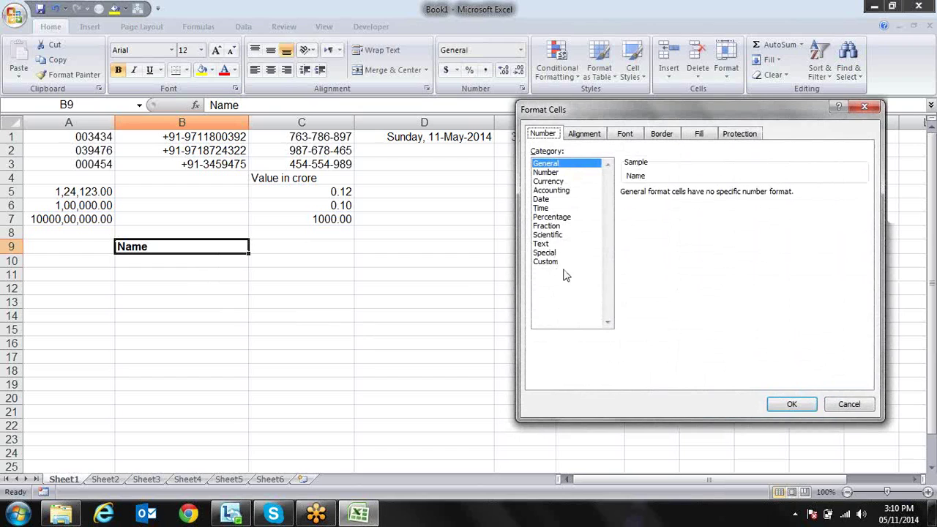
click(550, 262)
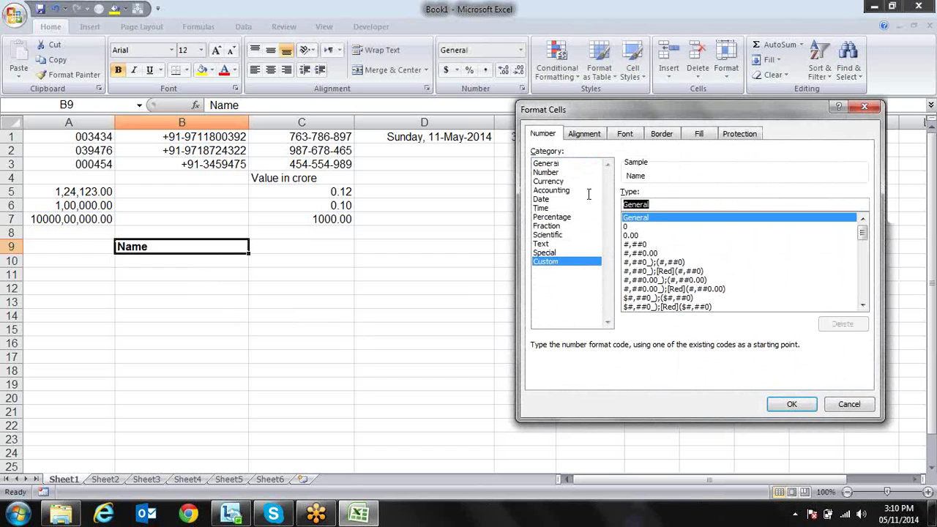
text(@)
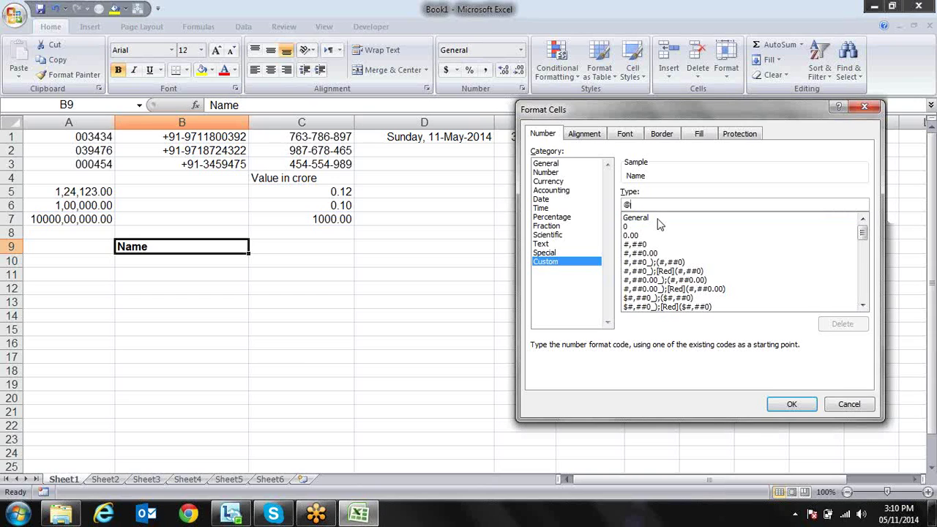
key(BackSpace)
text(@*)
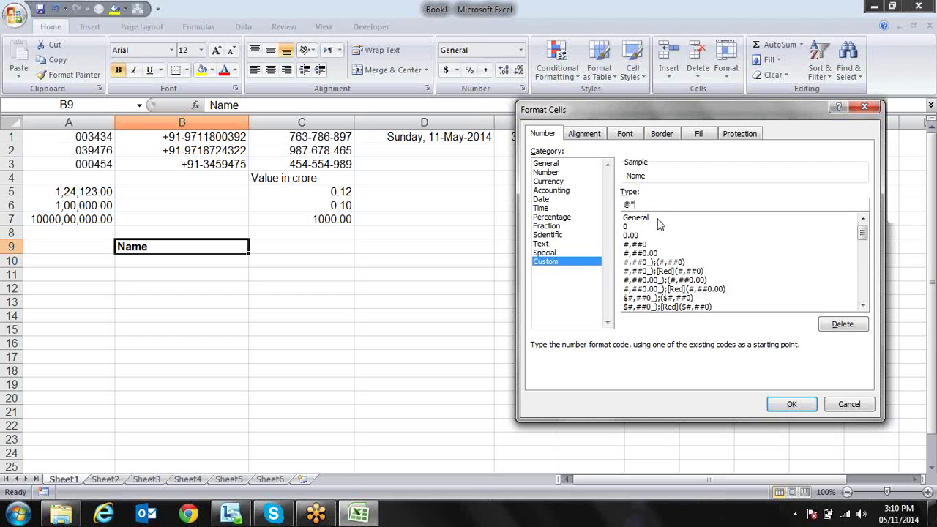
click(788, 404)
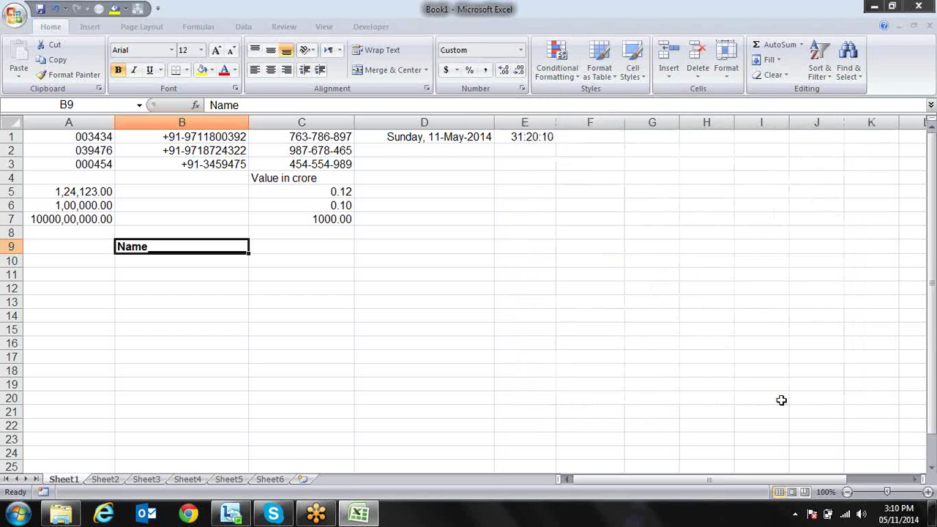
click(387, 328)
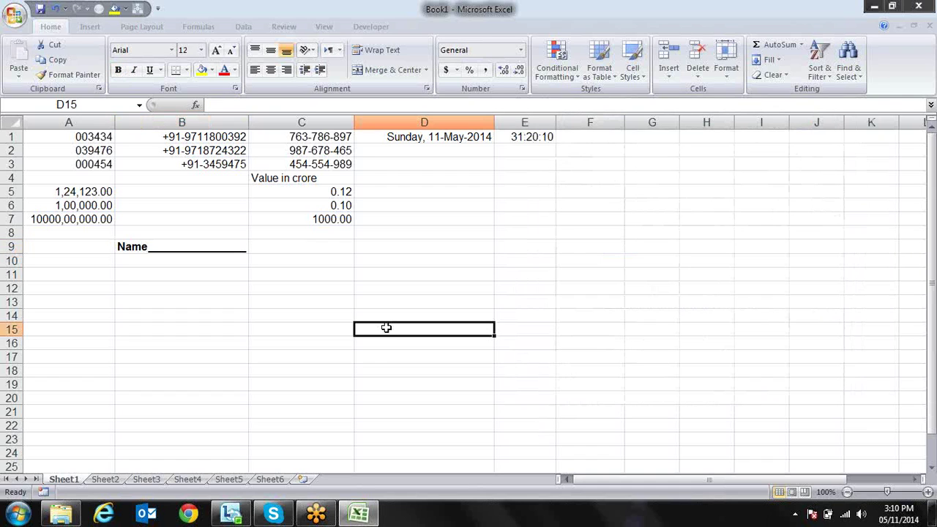
Narrow column B and reselect B9 to see the underline shrink
drag(248, 121, 203, 127)
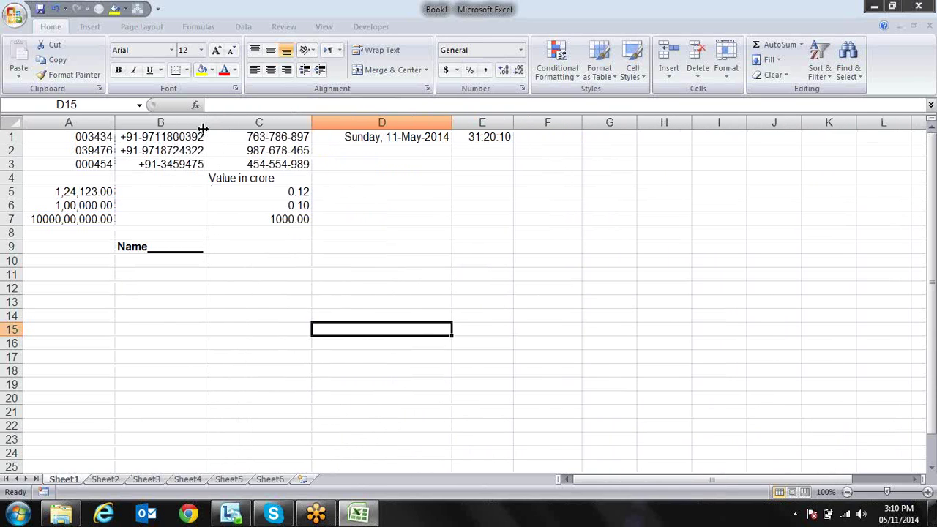
drag(183, 255, 195, 265)
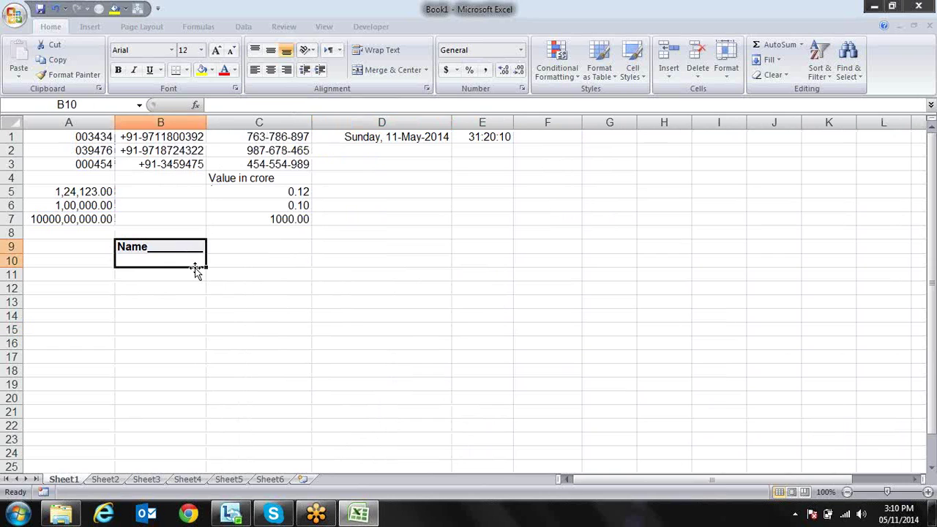
click(175, 234)
click(176, 246)
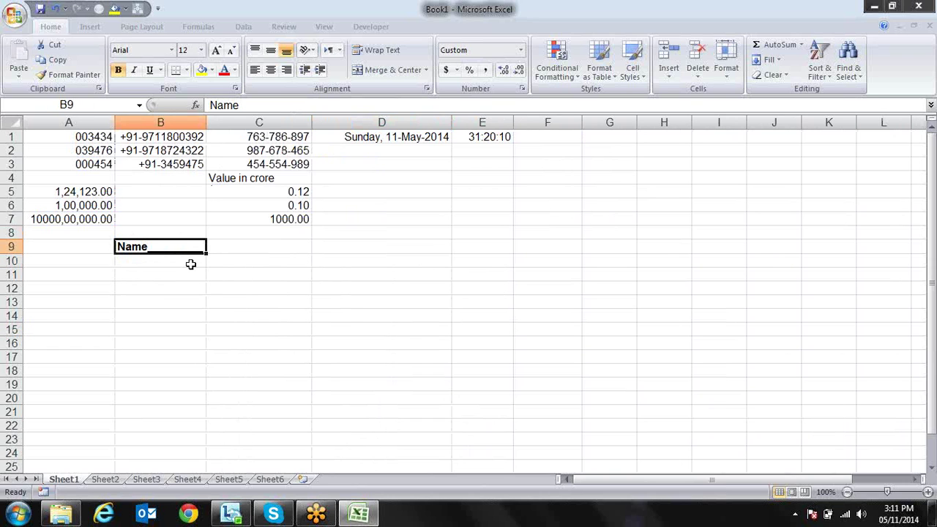
Edit B9's custom code from @*_ to try @@
key(ctrl+1)
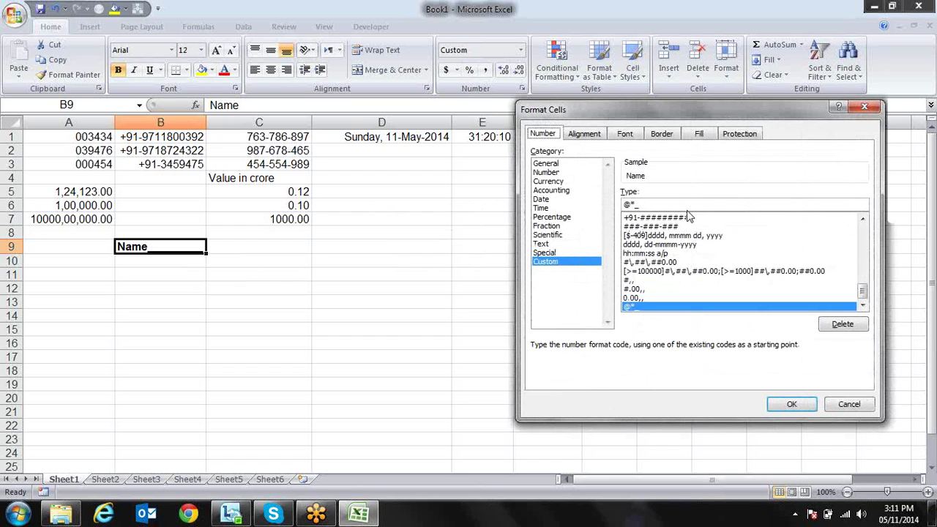
click(650, 204)
key(BackSpace)
key(BackSpace)
text(@)
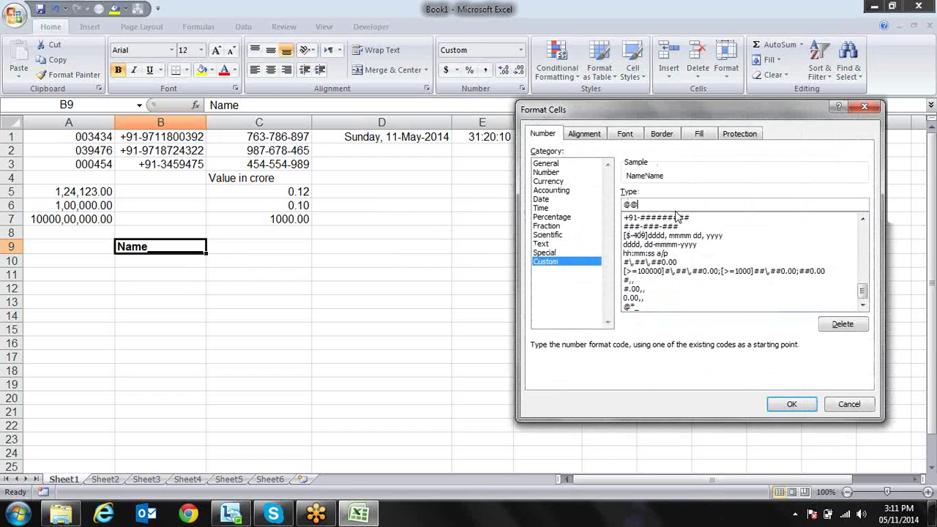
text(@)
key(BackSpace)
key(BackSpace)
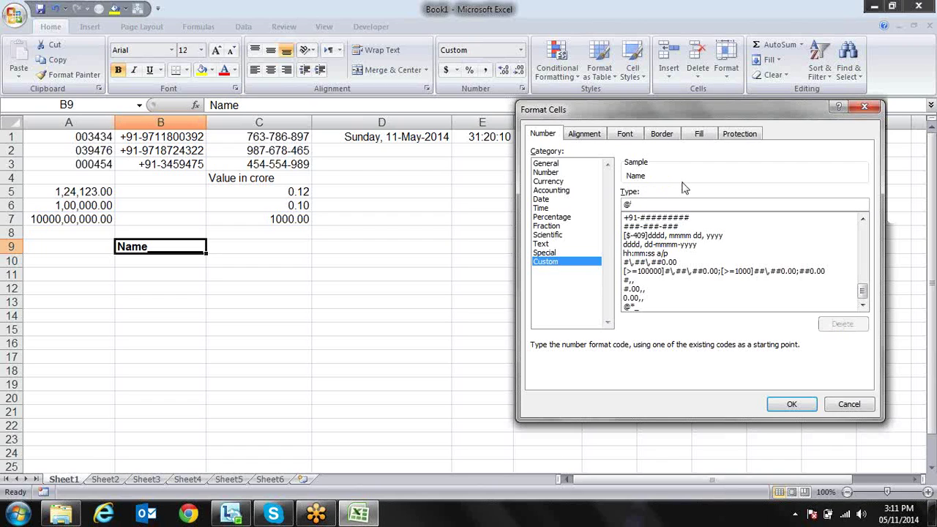
Set B9's code to @** so asterisks fill the cell after Name
text(*)
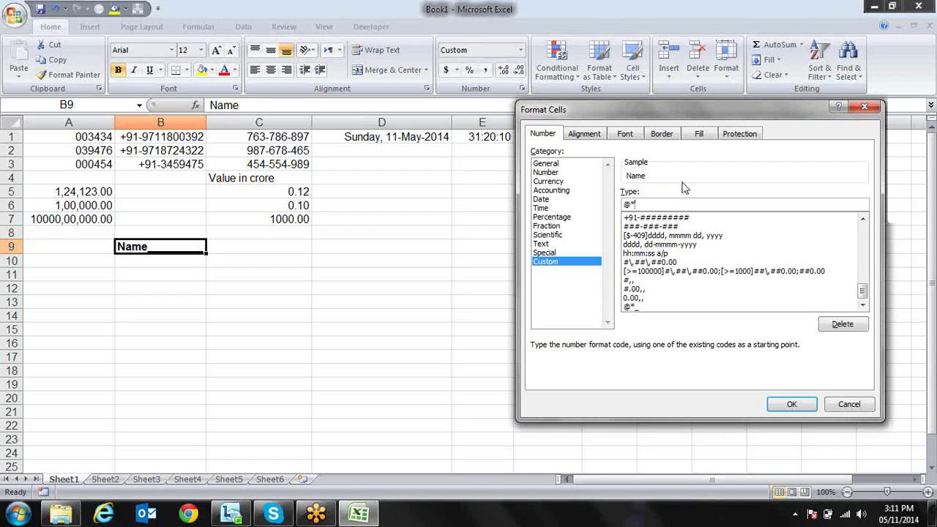
text(*)
key(BackSpace)
key(BackSpace)
text(*)
key(BackSpace)
text(8)
key(BackSpace)
text(.)
key(Return)
key(Return)
key(Return)
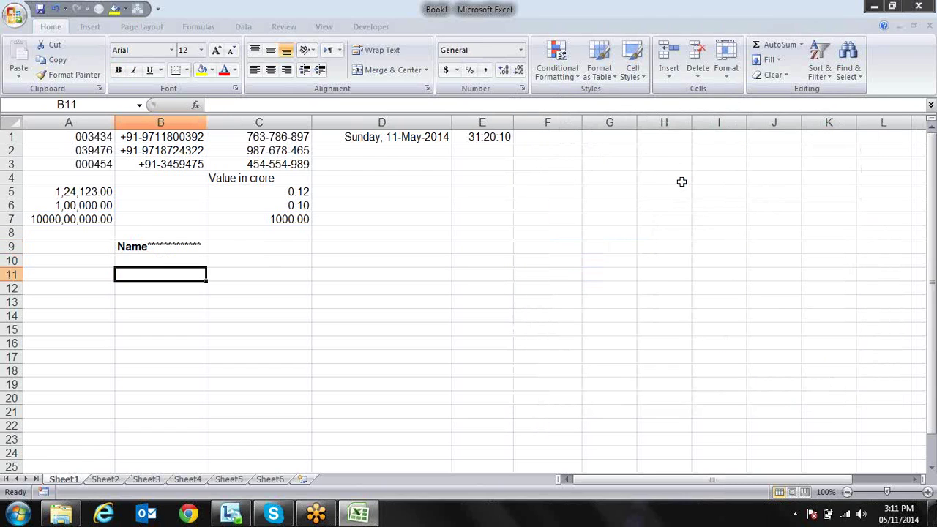
drag(205, 122, 206, 122)
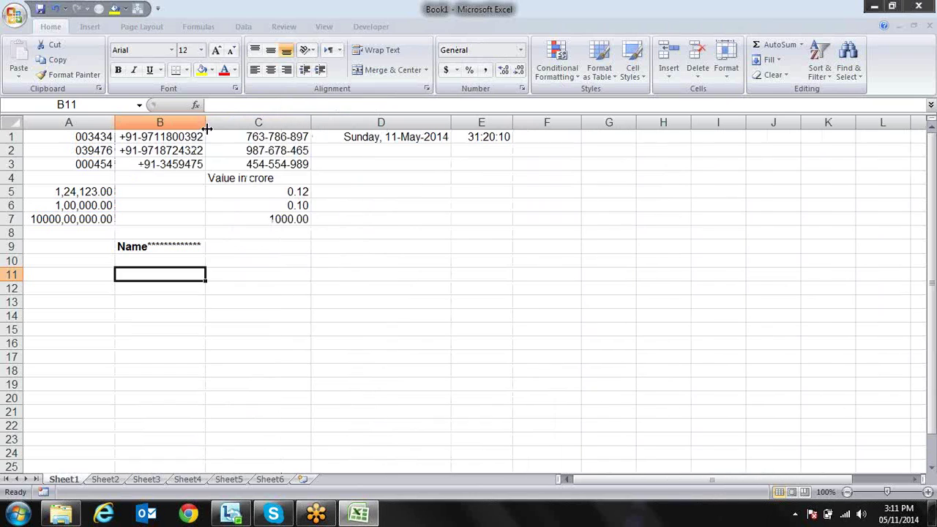
click(183, 244)
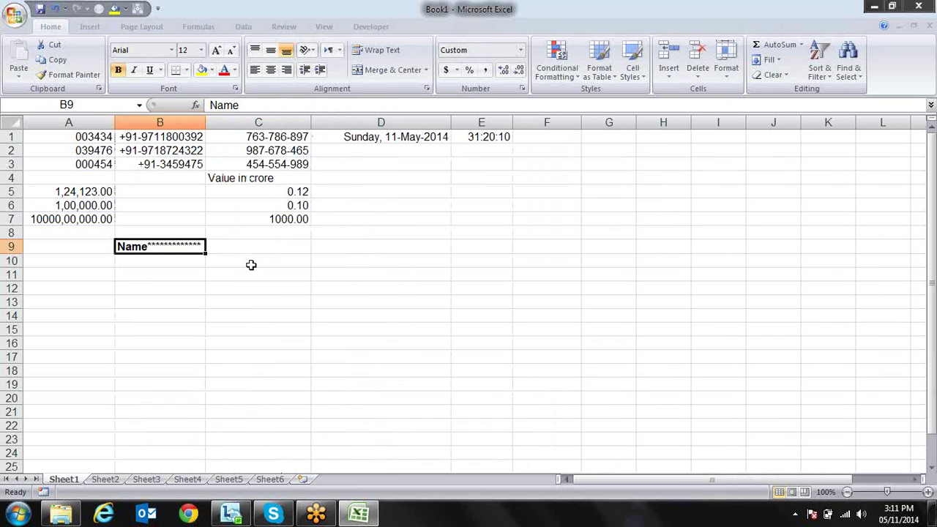
key(ctrl+1)
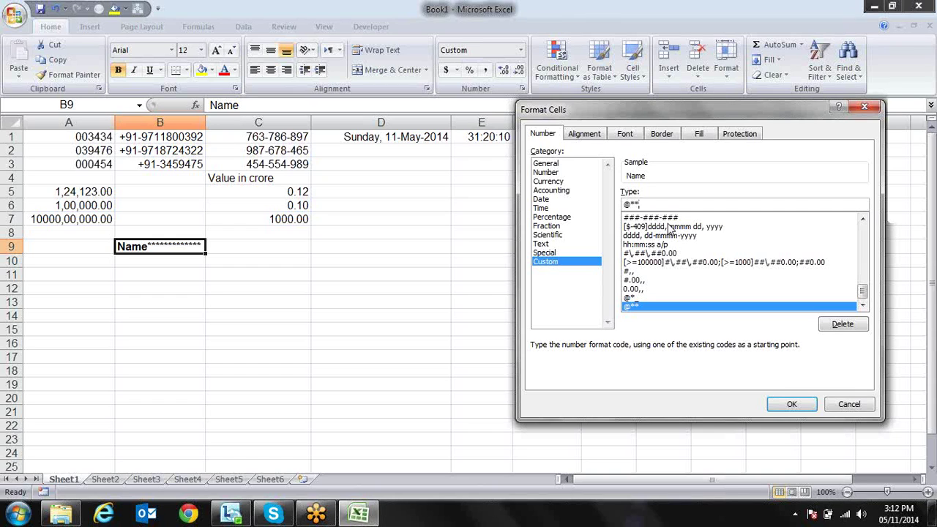
key(BackSpace)
key(BackSpace)
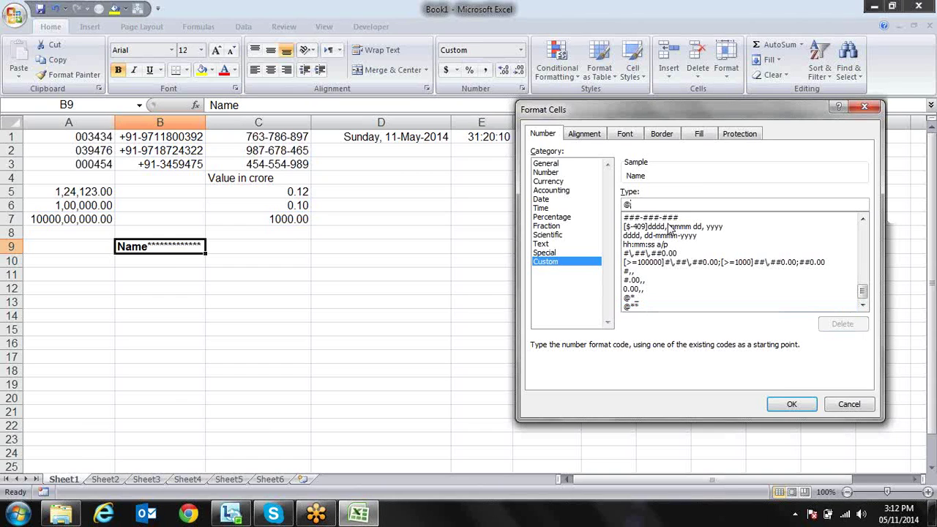
key(Return)
key(Right)
key(Right)
key(Right)
key(Left)
key(Left)
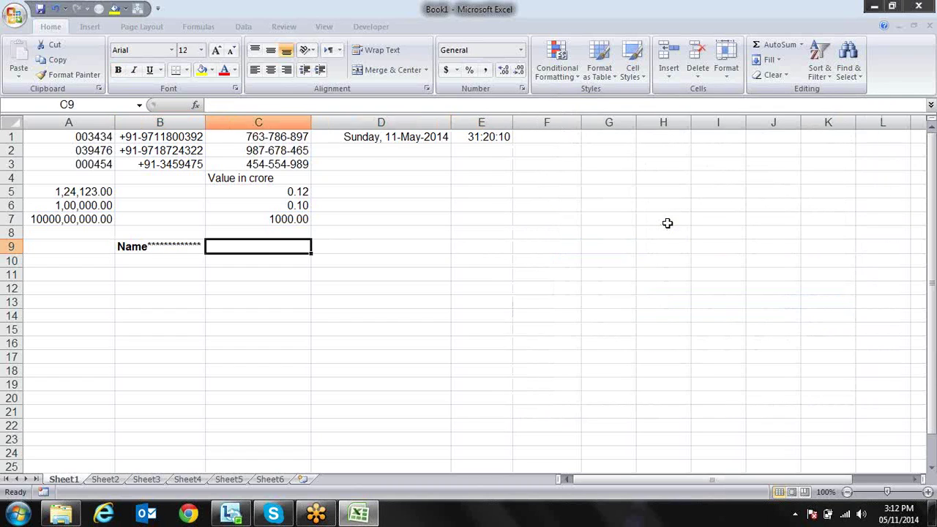
key(Right)
key(Down)
key(Up)
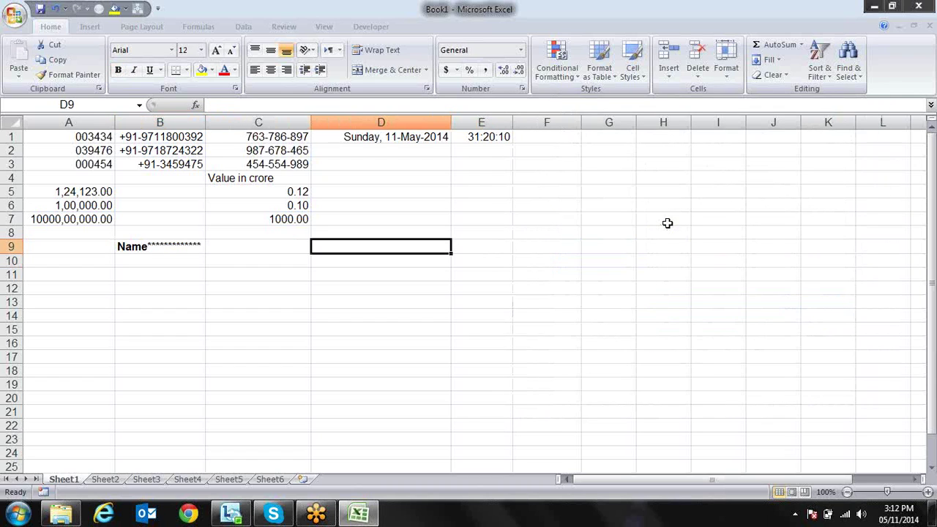
Enter sandeep and pradeep in D9:D10, fill the names down to D18, and open Format Cells for D9:D23
text(sandeep)
key(Return)
text(pradeep)
key(Return)
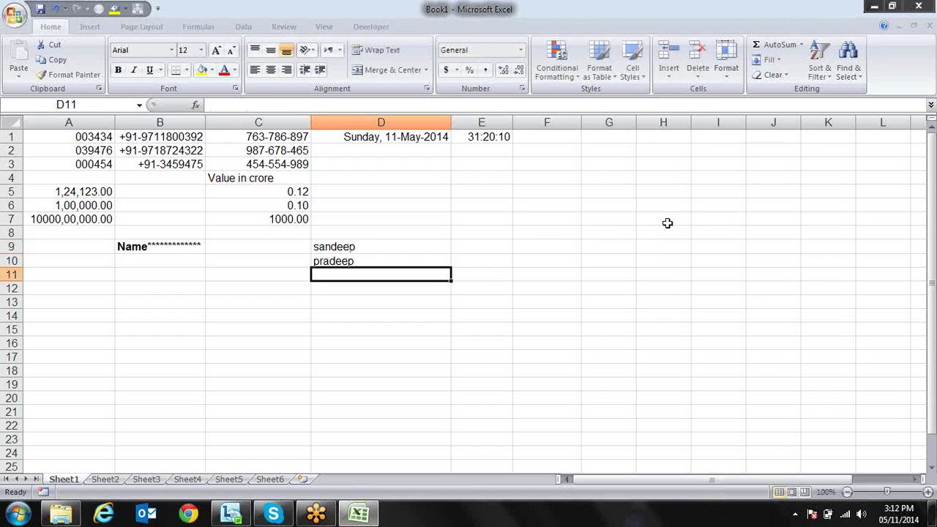
key(Up)
key(Up)
key(shift+Down)
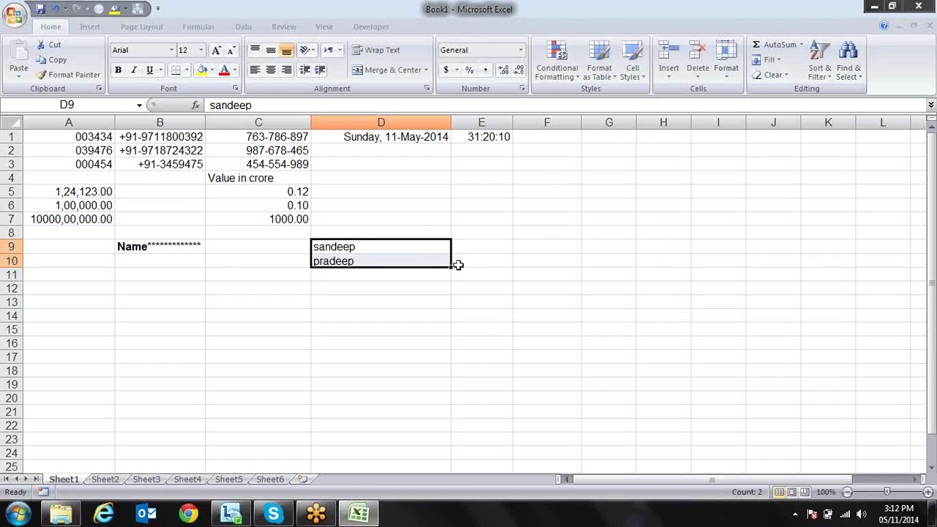
drag(457, 264, 447, 375)
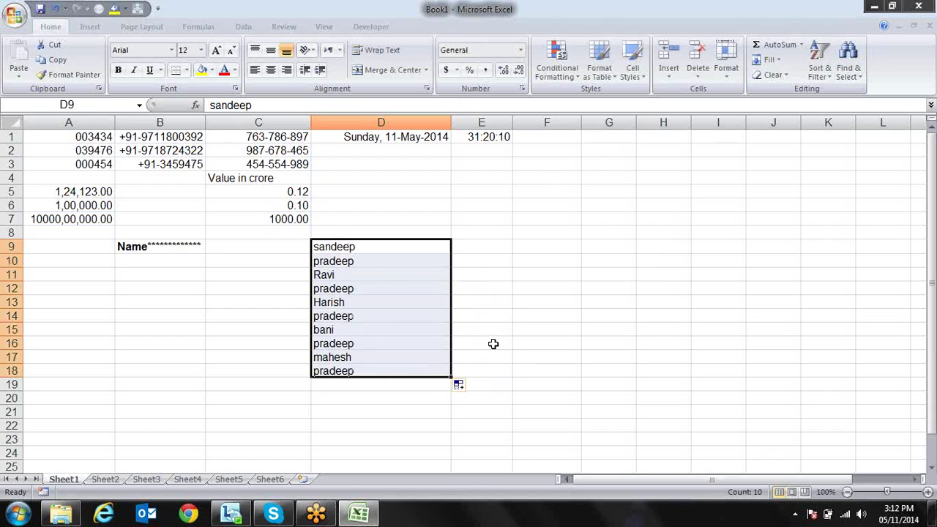
key(shift+Down)
key(shift+Down)
key(shift+Down)
key(shift+Down)
key(shift+Down)
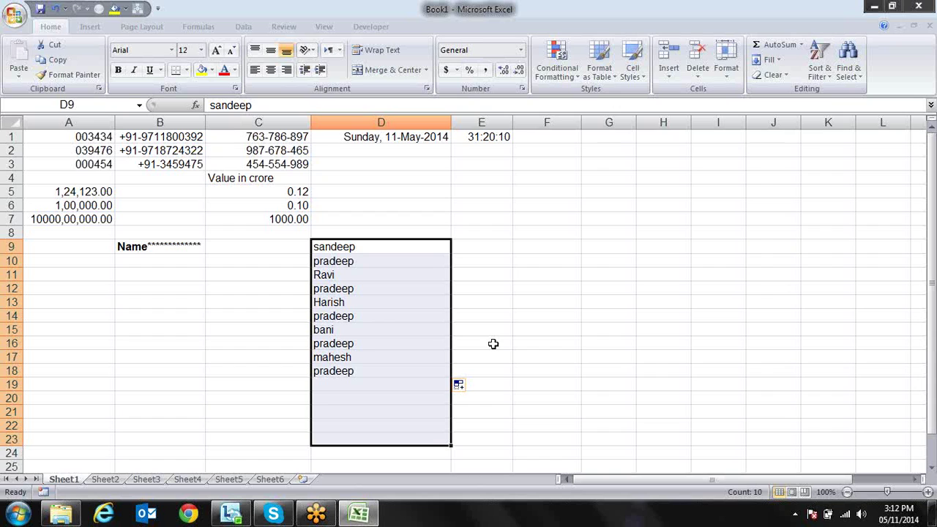
key(ctrl+1)
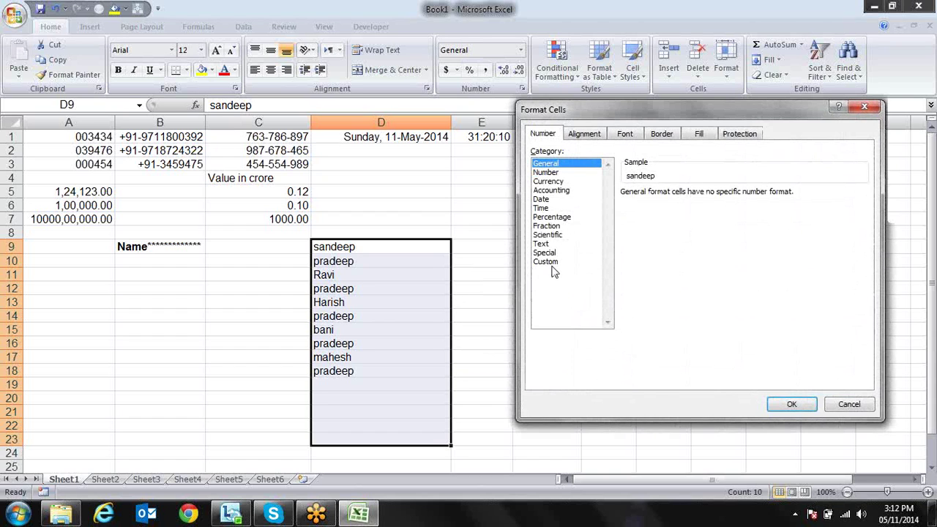
Apply the custom number format "MR. "@ to the selected names
click(556, 262)
drag(670, 204, 591, 200)
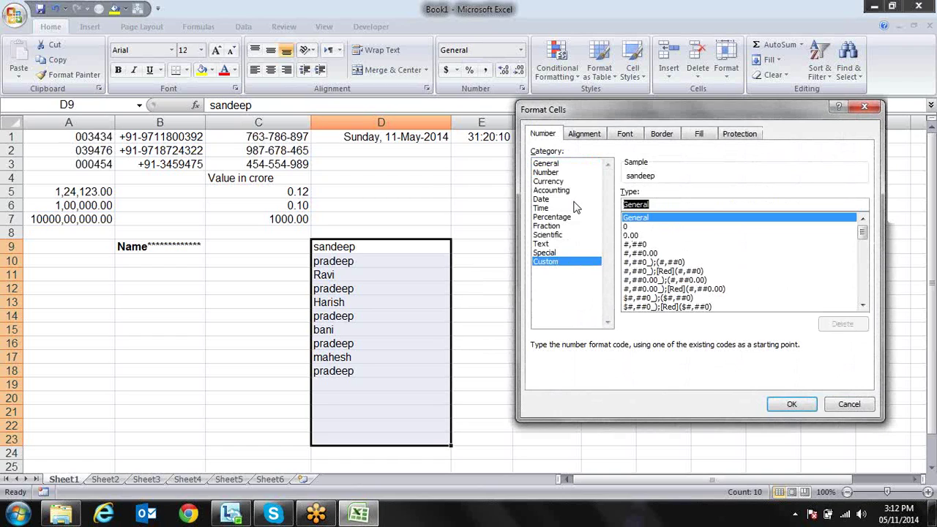
text("MR)
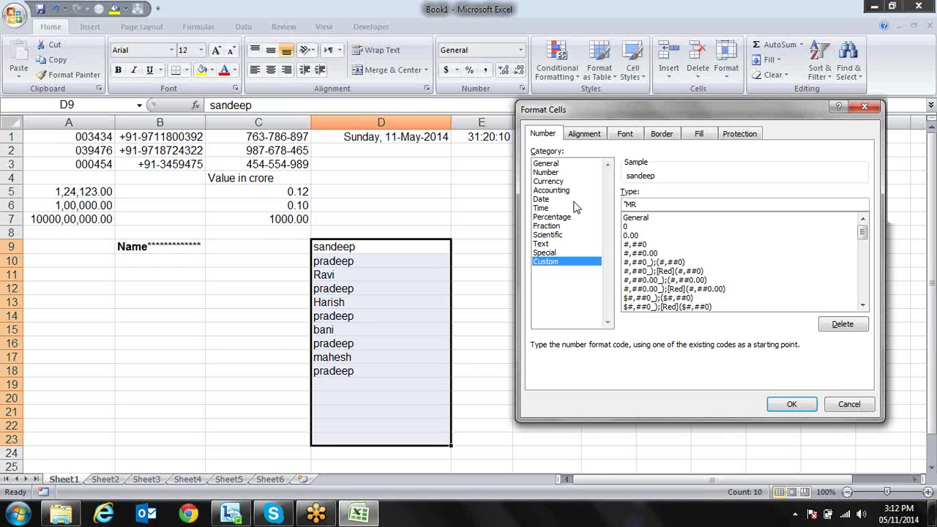
text(. "@)
key(Return)
Add the test entry sdfdf in D19 to confirm it gets the MR. prefix
key(Down)
key(Down)
key(Down)
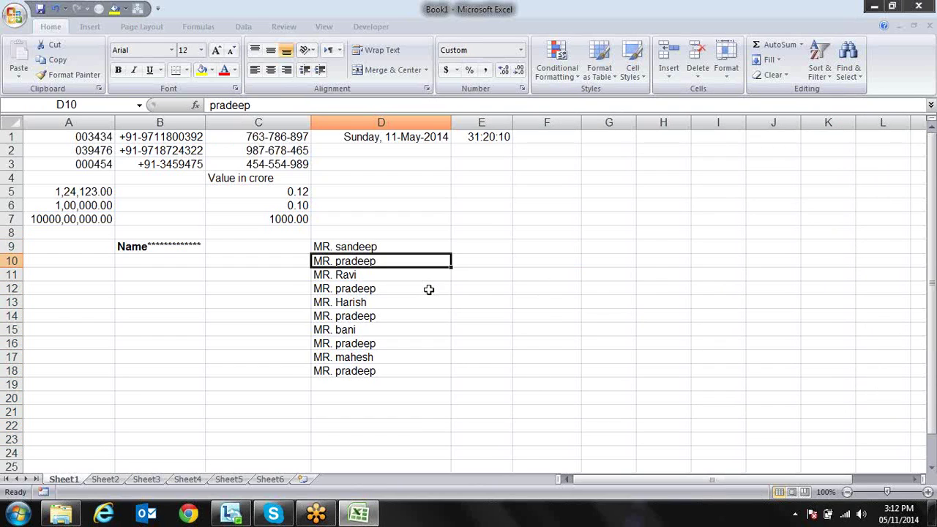
key(Down)
key(Down)
key(Down)
key(Down)
key(Down)
key(Down)
text(sdfdf)
key(Return)
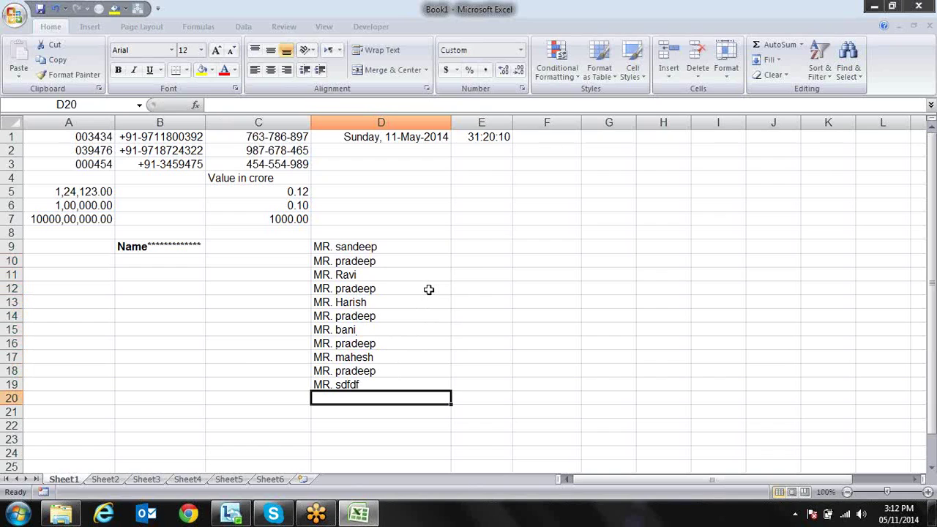
key(Up)
key(Up)
key(Up)
key(Up)
key(Up)
key(Up)
key(Up)
key(Up)
key(Up)
key(Up)
key(Up)
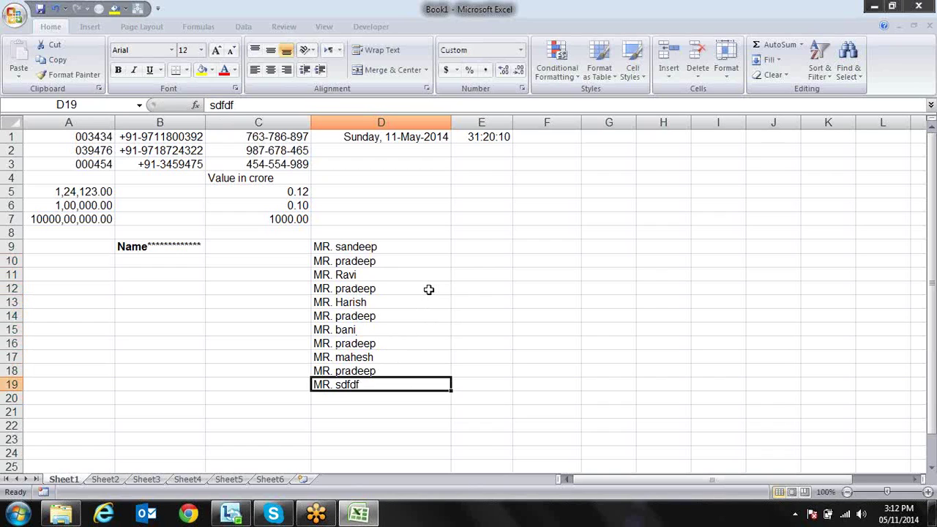
key(Right)
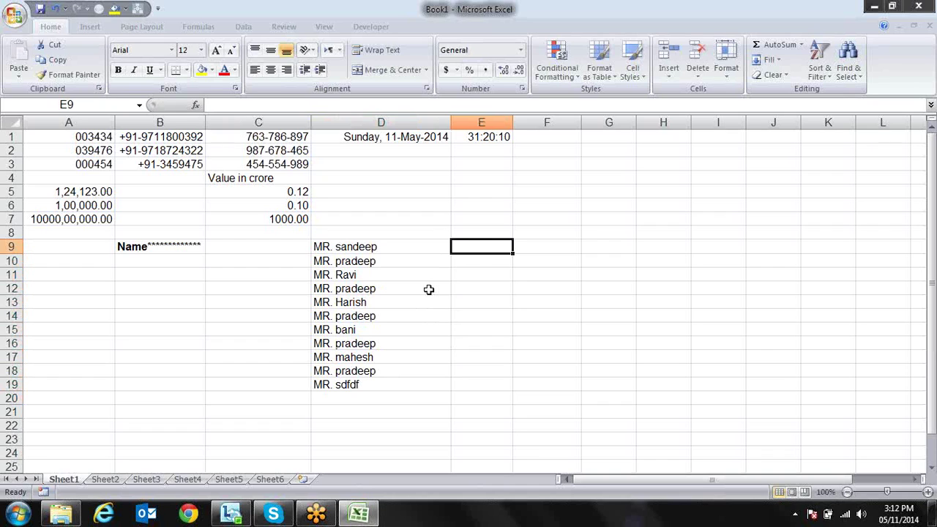
Change the D9:D19 names' format to "MR. "@" Kumar" so they end with Kumar
key(Left)
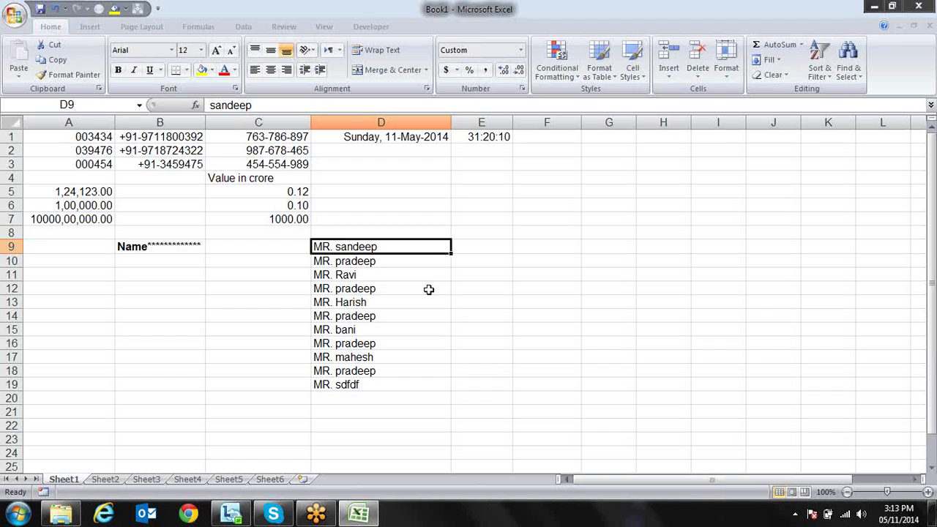
key(ctrl+shift+Down)
key(ctrl+1)
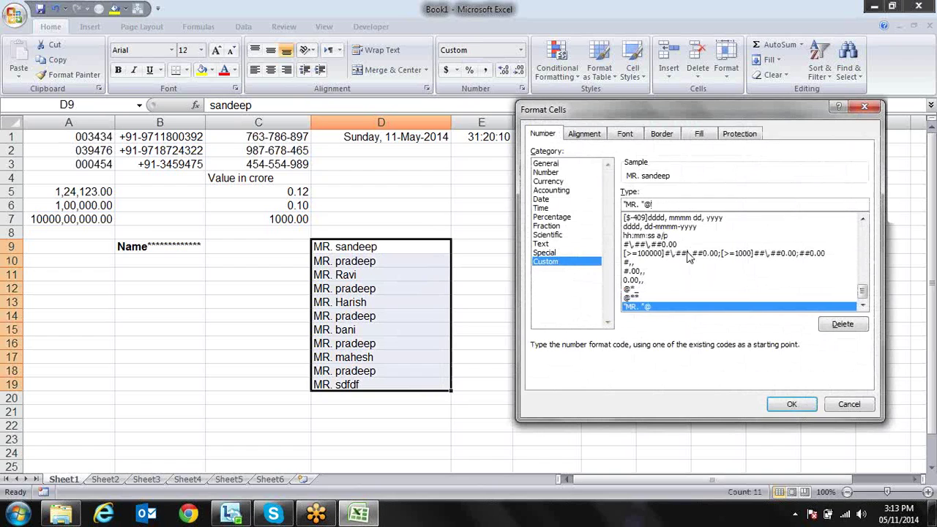
text("Kumar)
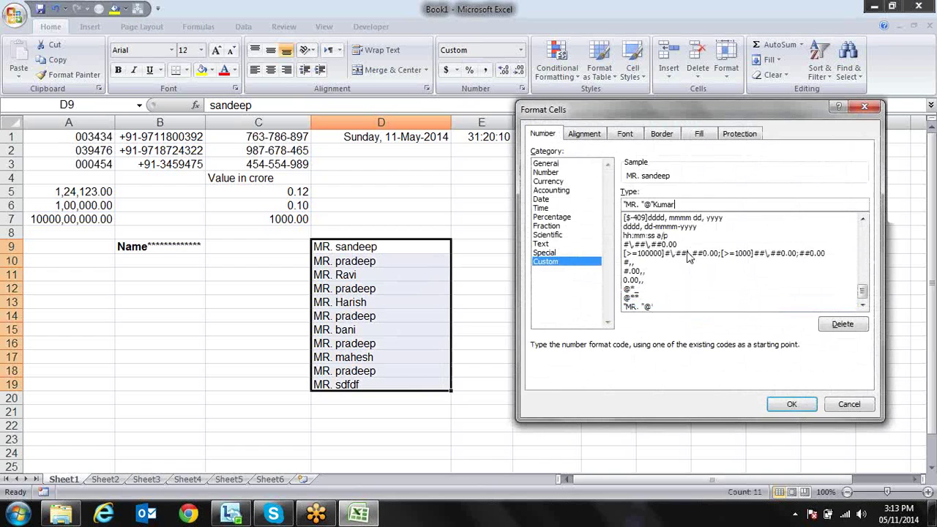
text(")
click(654, 205)
click(776, 407)
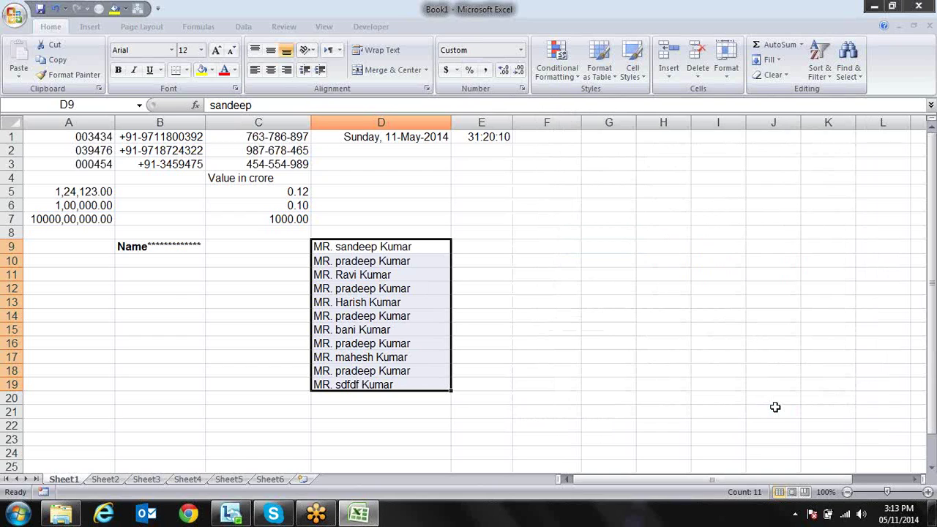
Experiment with clearing the format code, then restore the MR. … Kumar name display
key(ctrl+1)
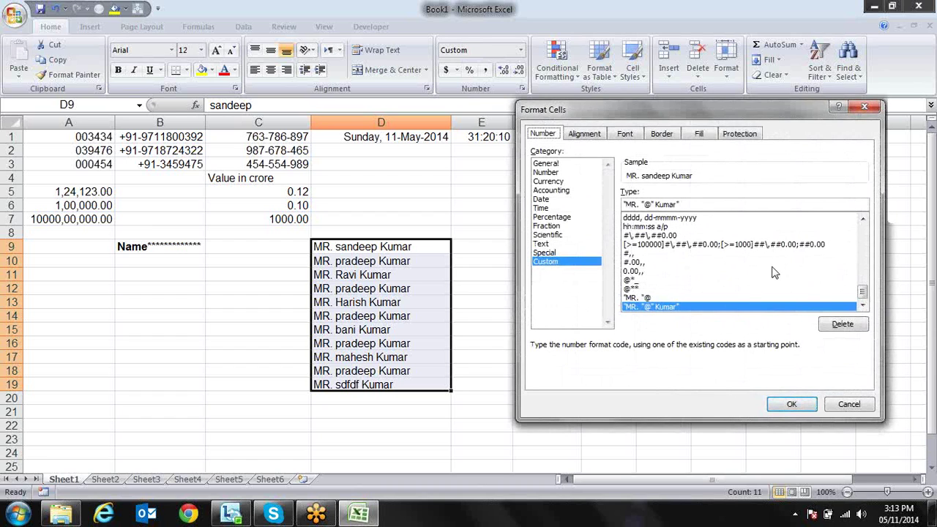
click(767, 218)
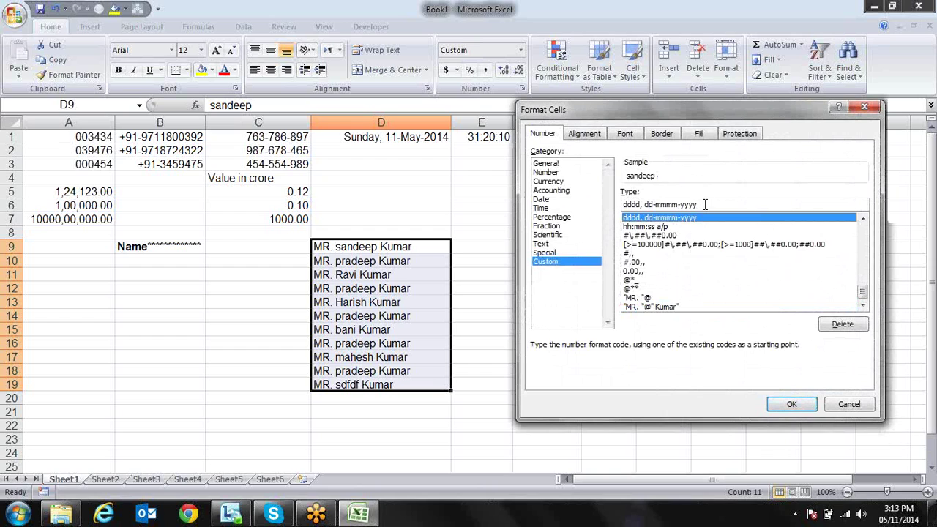
drag(705, 205, 624, 204)
key(BackSpace)
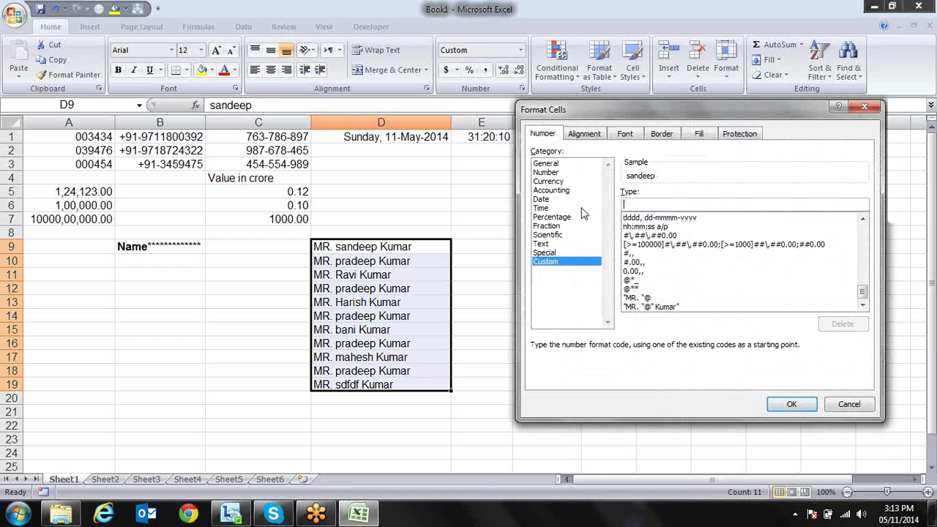
key(Return)
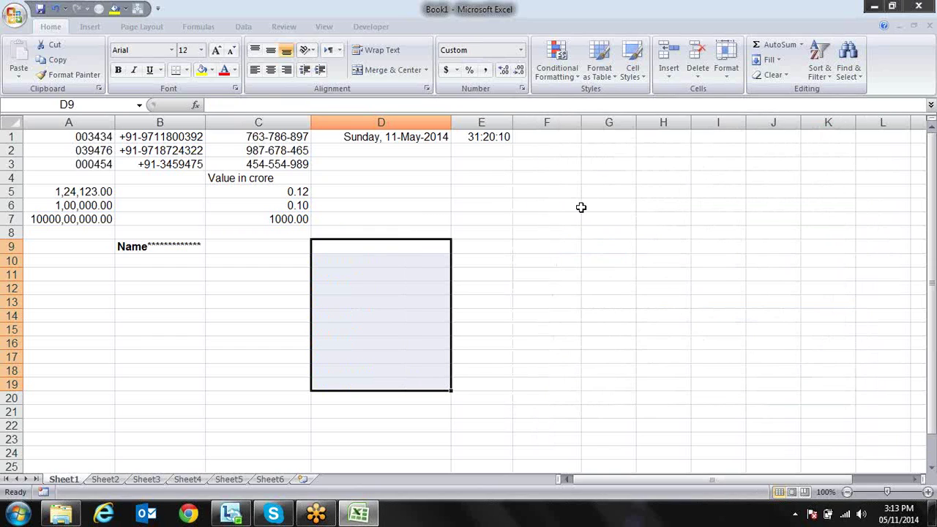
key(Right)
key(Up)
key(Up)
key(Up)
key(Up)
key(Up)
key(Up)
key(Up)
key(Up)
key(Down)
key(Down)
key(Down)
key(Down)
key(Down)
key(Down)
key(Down)
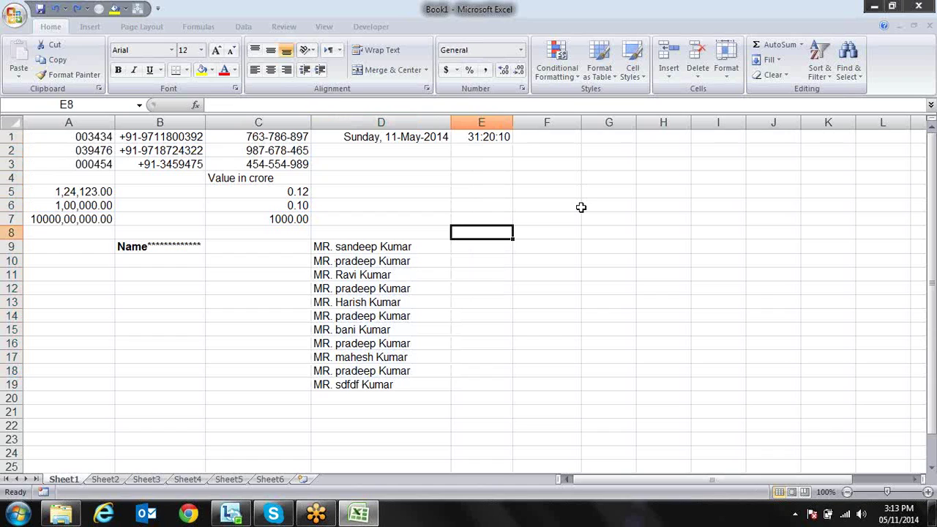
Add the headings In in E8 and Out in F8
text(in)
key(Tab)
text(OUrt)
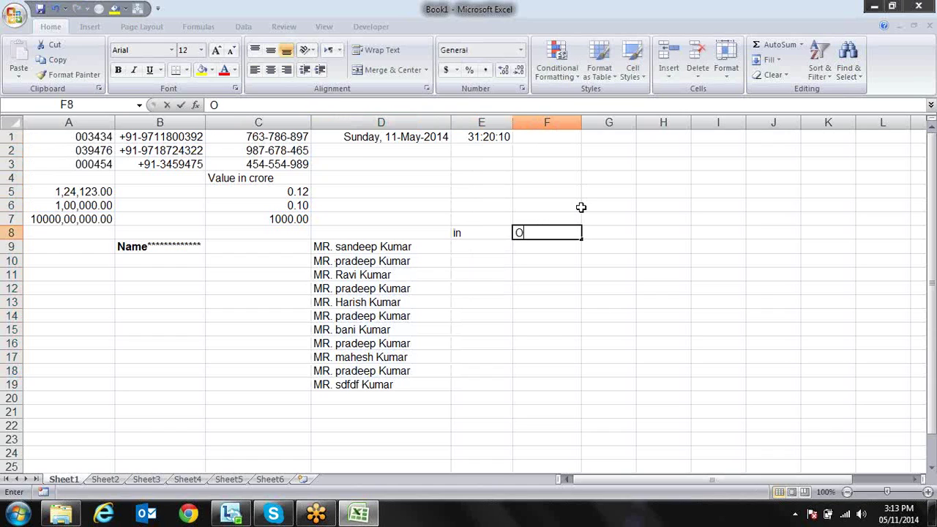
key(BackSpace)
key(BackSpace)
key(BackSpace)
text(ut)
key(Up)
key(Up)
key(Down)
key(Down)
key(Down)
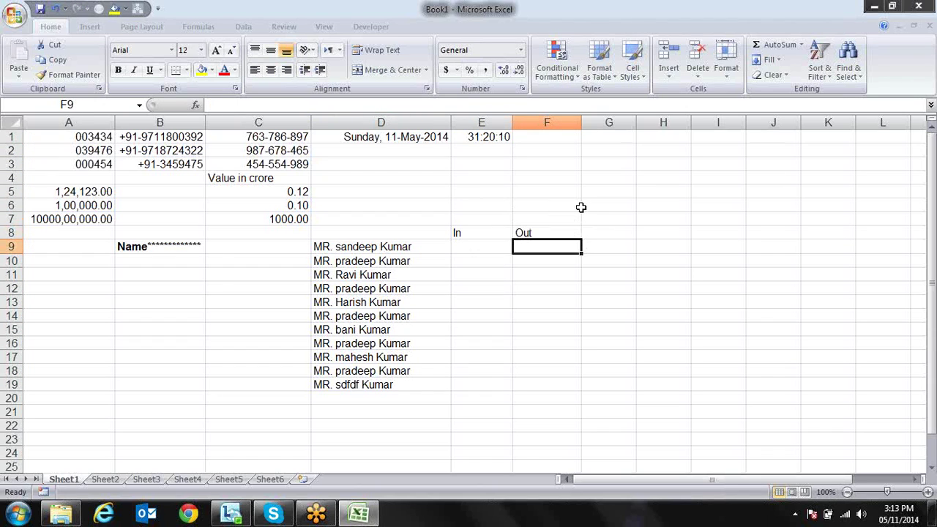
key(Left)
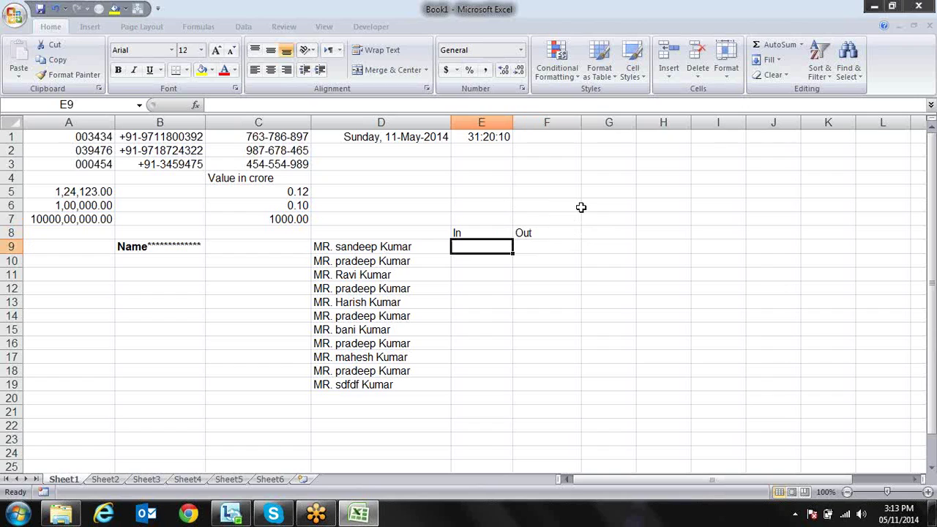
Enter the time 10:23 in E9, replacing a mistyped first entry
text(10:)
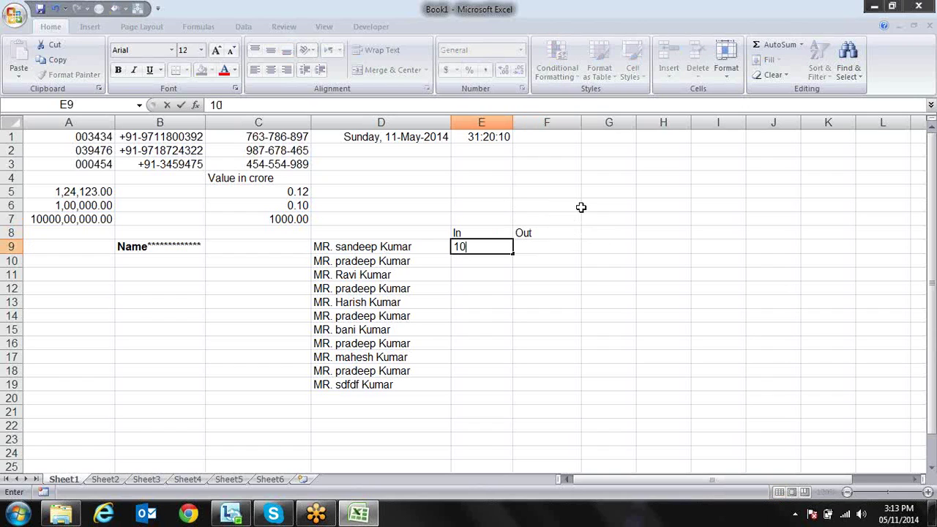
text(98)
key(Return)
key(Up)
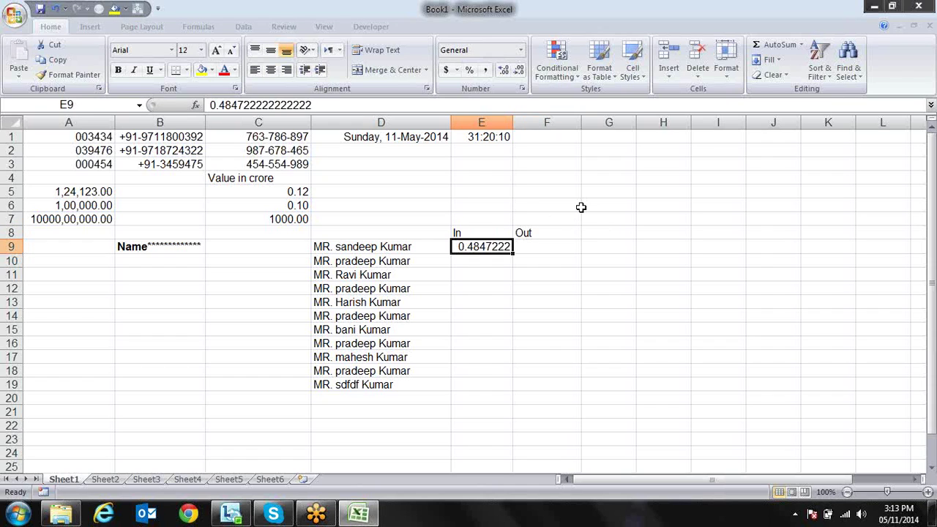
key(Delete)
text(10)
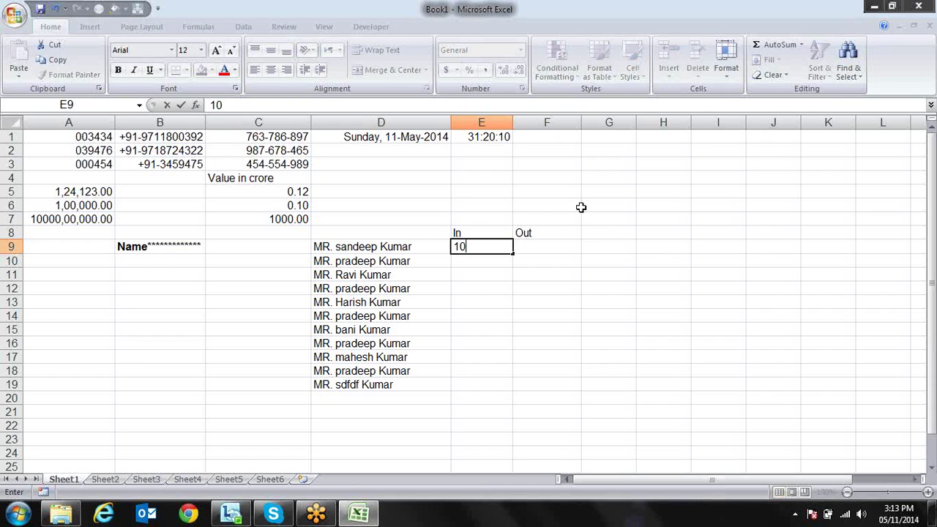
text(:23)
key(Return)
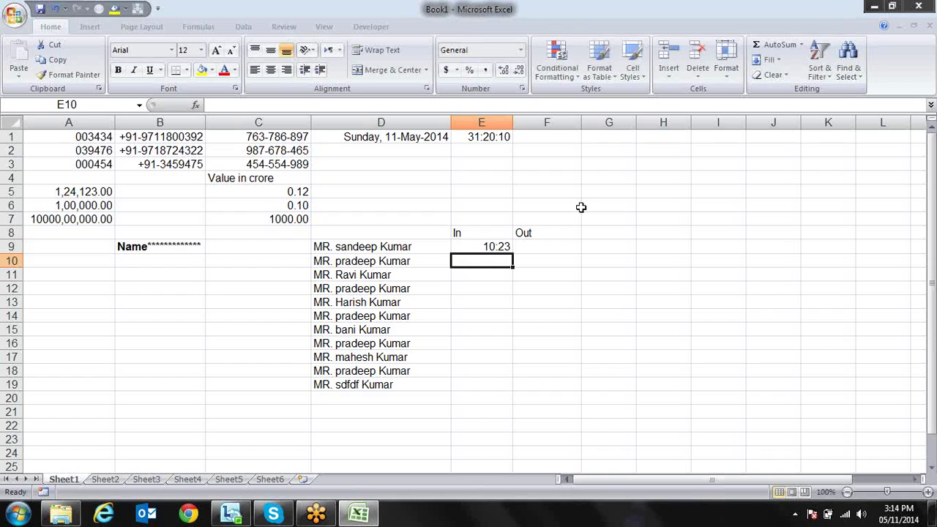
key(Up)
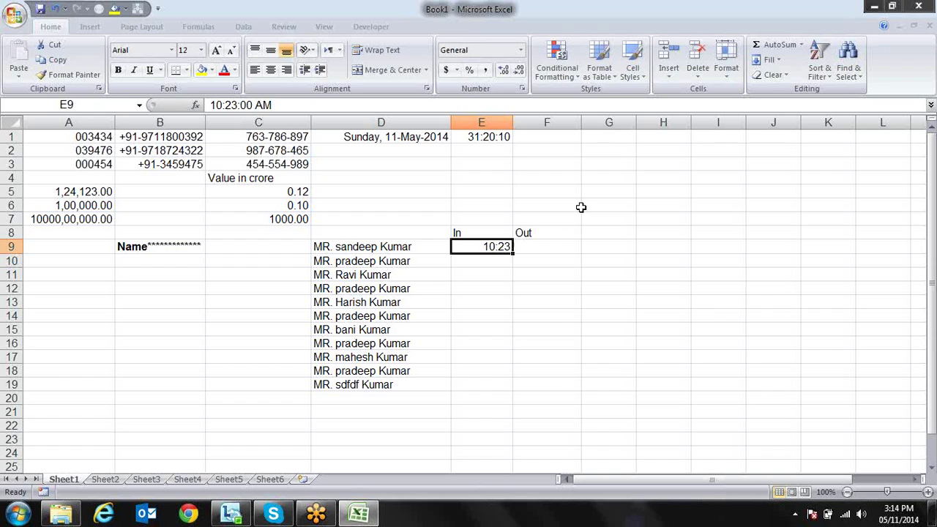
Clear the 10:23 time from E9
key(Down)
key(Up)
key(Delete)
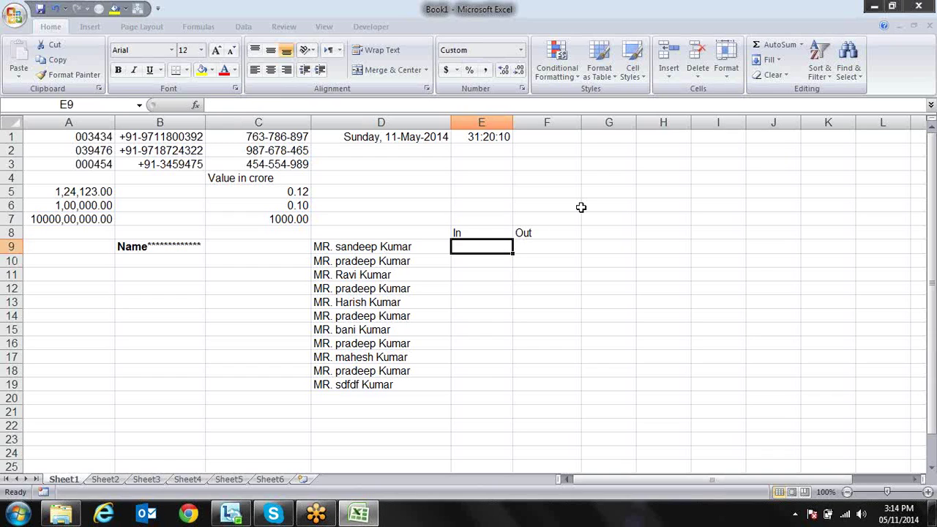
key(shift+Right)
key(shift+Down)
key(shift+Down)
key(shift+Down)
key(shift+Down)
key(shift+Down)
key(shift+Down)
key(shift+Down)
key(shift+Down)
key(shift+Down)
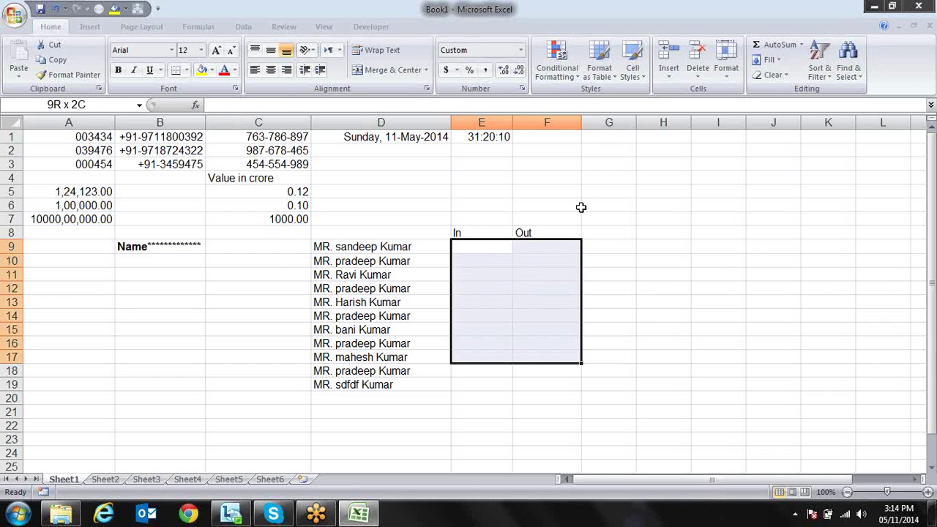
key(Up)
Retype the E8 heading as in, enter 920 in E9, and select E9:F19
text(in)
key(Return)
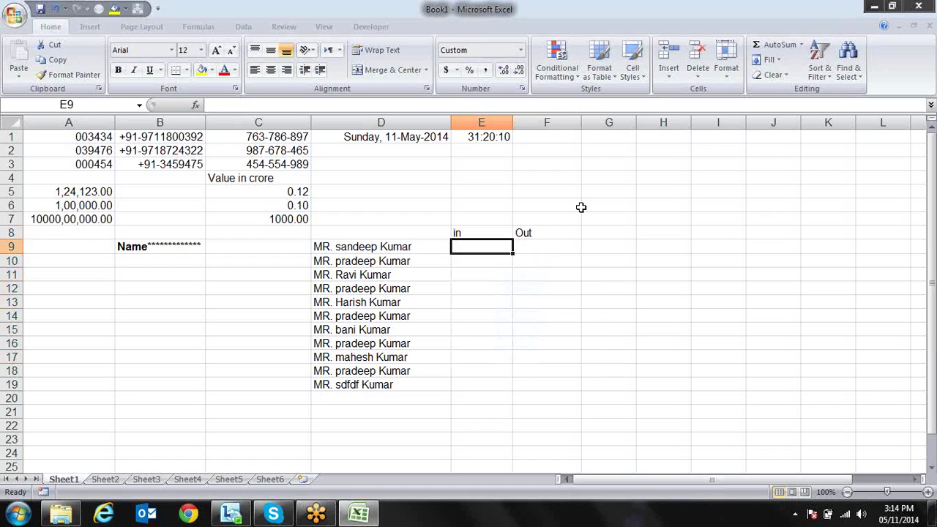
text(920)
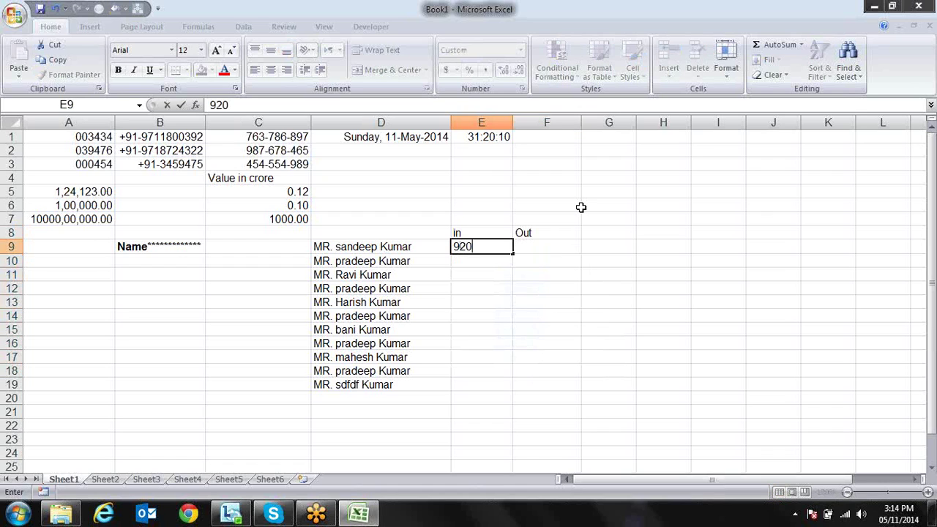
key(Return)
key(Up)
key(shift+Right)
key(shift+Down)
key(shift+Down)
key(shift+Down)
key(shift+Down)
key(shift+Down)
key(shift+Down)
key(shift+Down)
key(shift+Down)
key(shift+Down)
key(shift+Down)
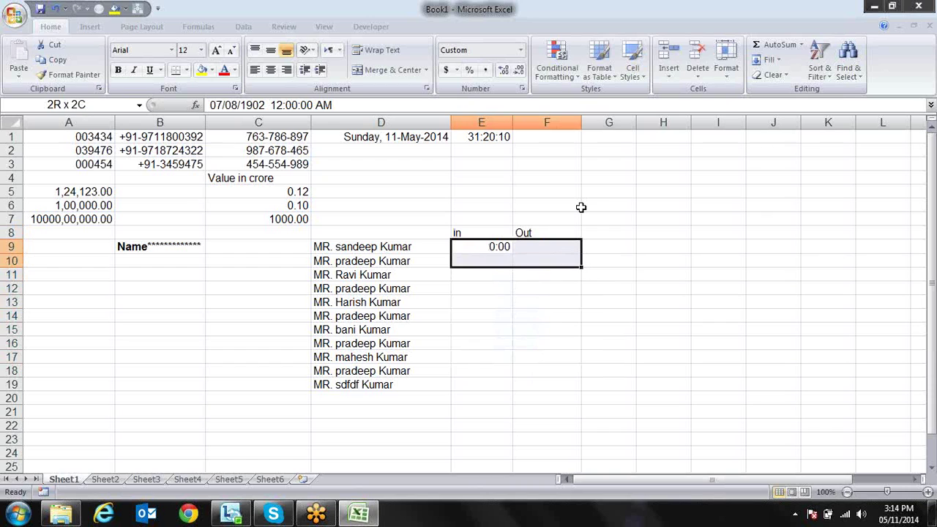
Format E9:F19 with the custom code 00":"00 so 920 displays as 09:20
key(ctrl+1)
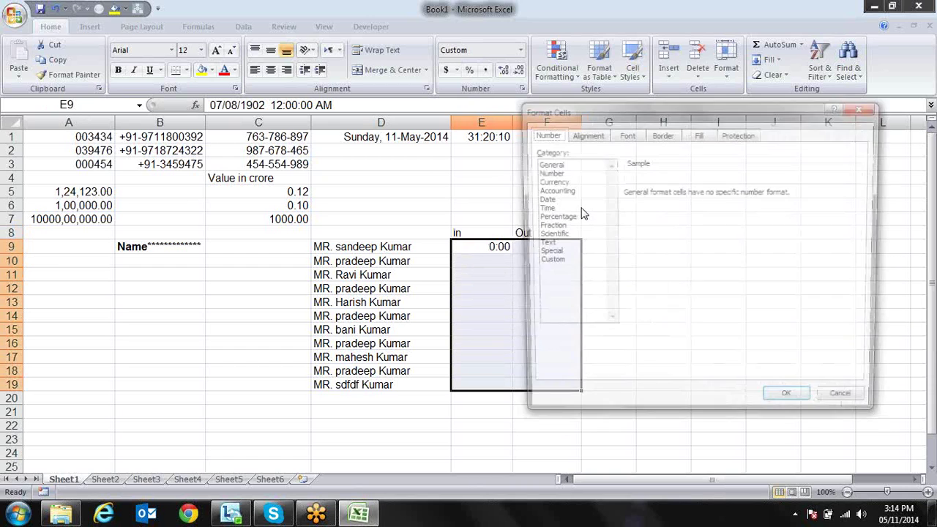
click(547, 262)
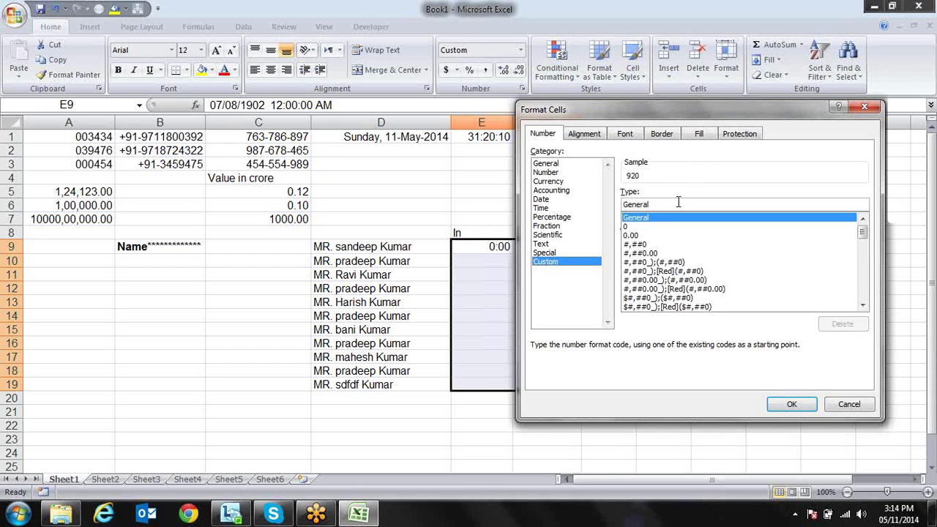
double_click(645, 204)
text(C0)
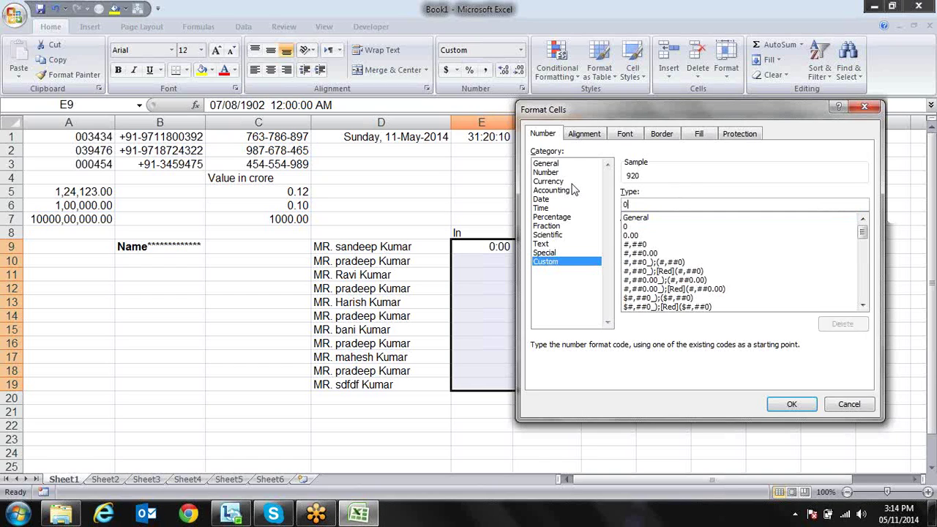
text(":)
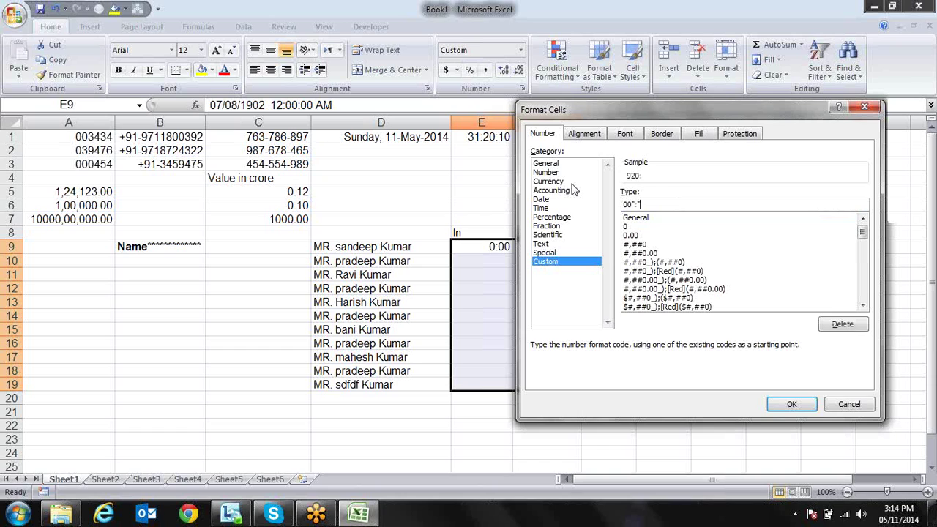
text("00)
click(788, 407)
Enter 1020 in F9, 920 in F10 and 825 in E10
key(Right)
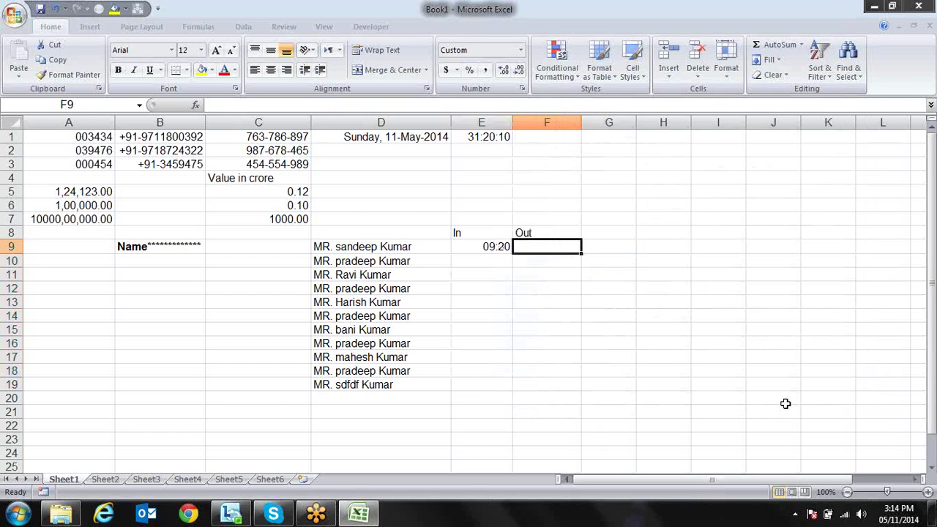
text(1020)
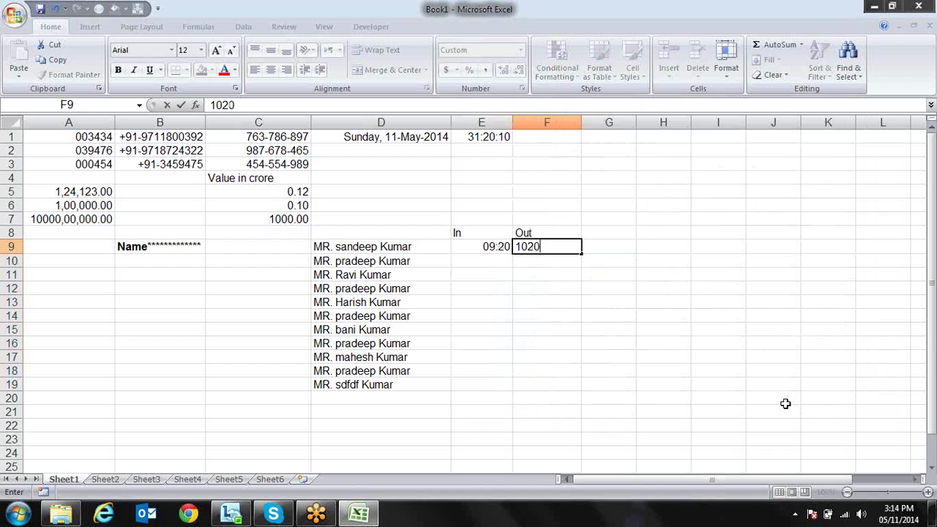
key(Return)
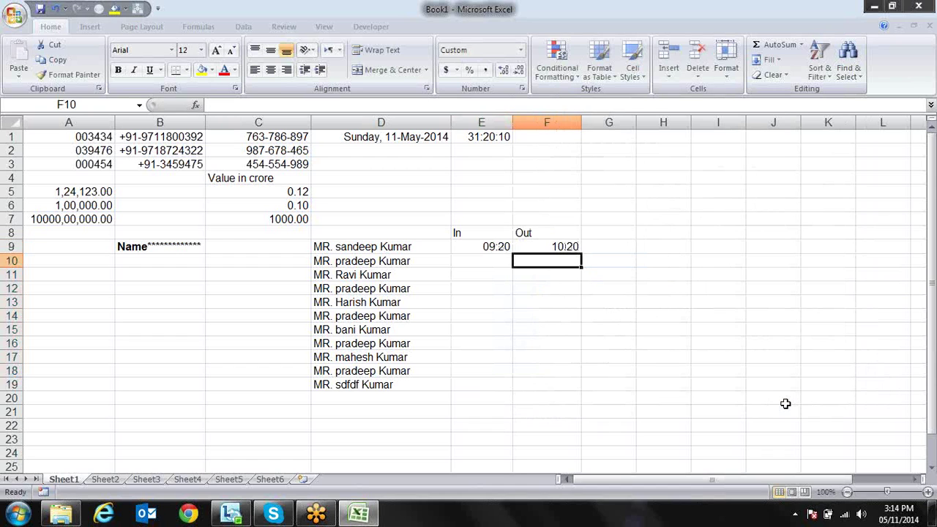
text(920)
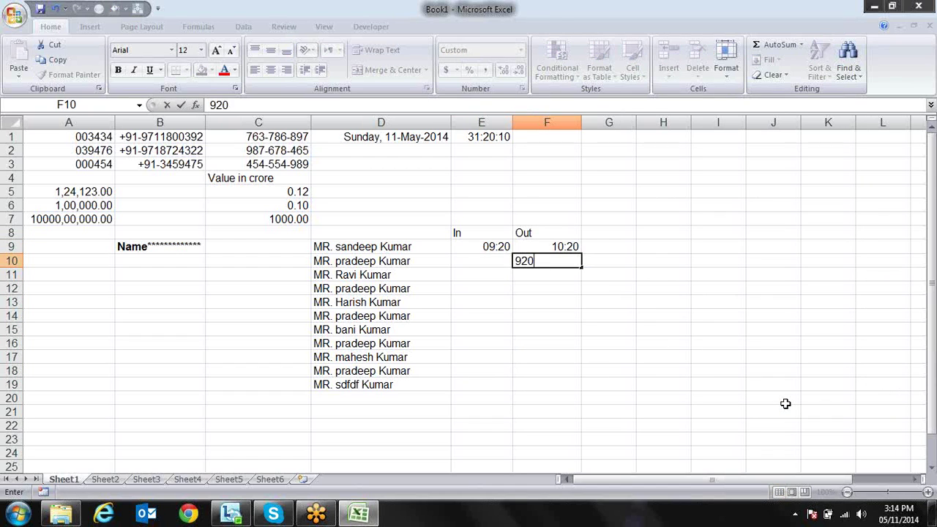
key(Return)
key(Left)
key(Up)
key(Up)
key(Down)
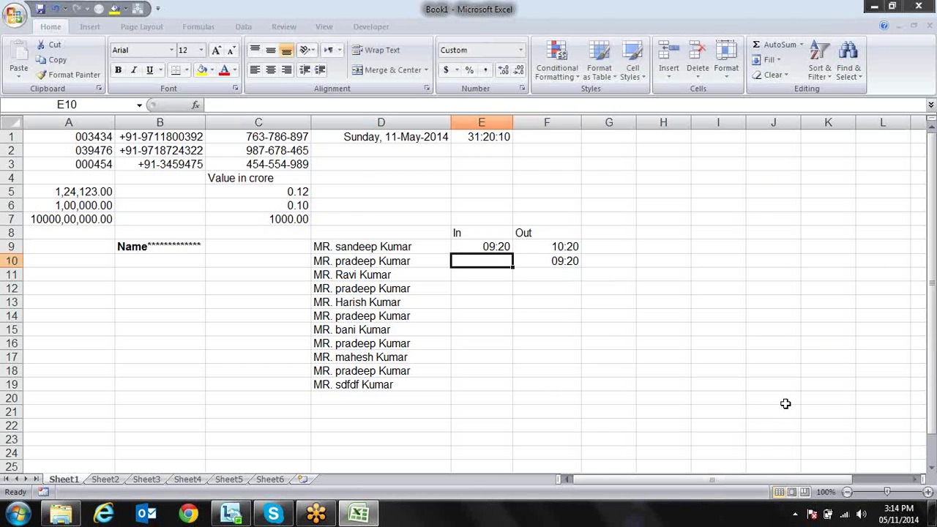
text(825)
key(Return)
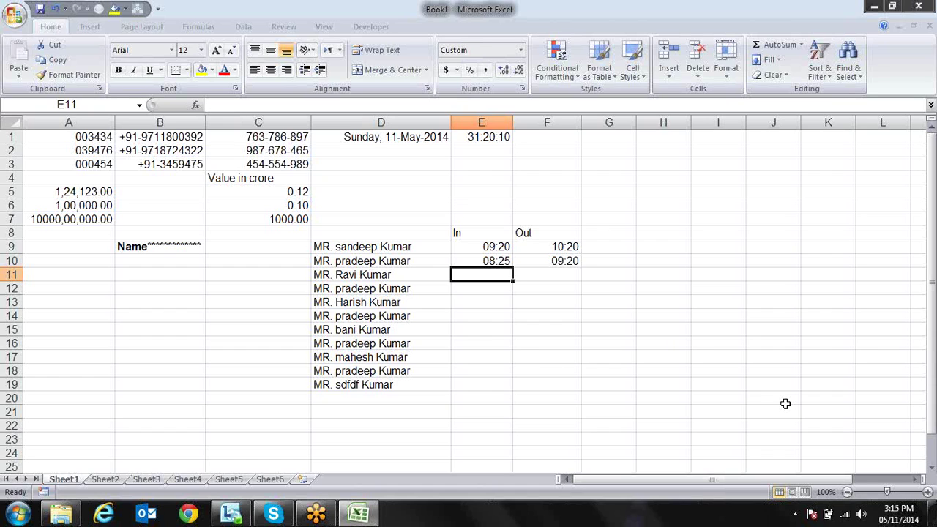
Check E10's 00":"00 format code in Format Cells, then close it unchanged
key(Up)
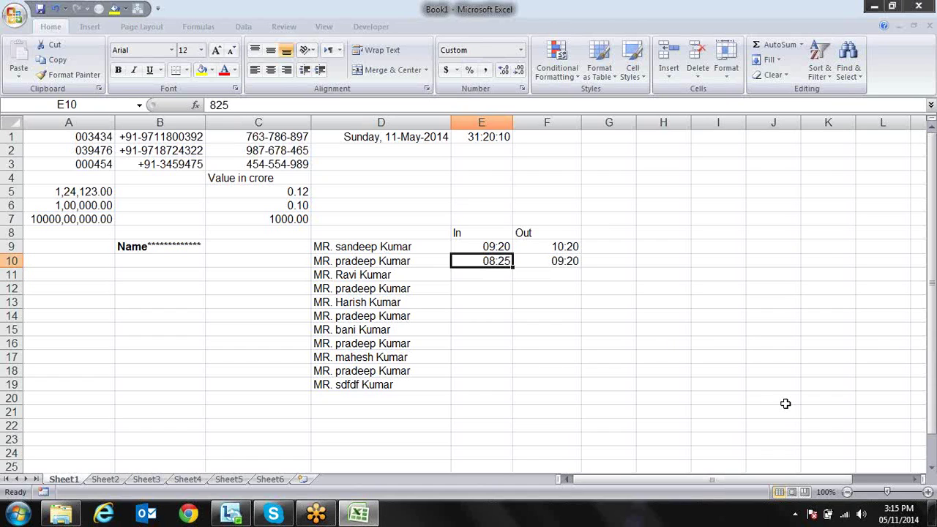
key(ctrl+1)
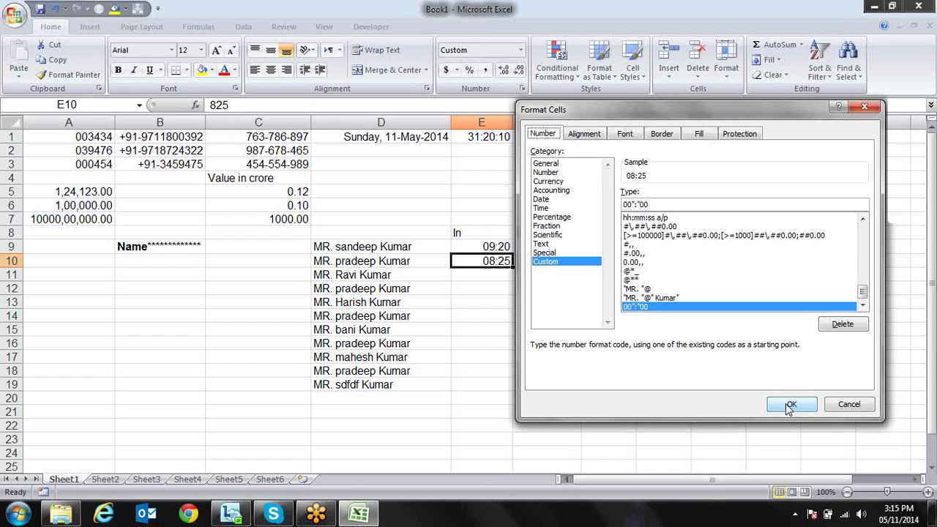
drag(864, 293, 865, 220)
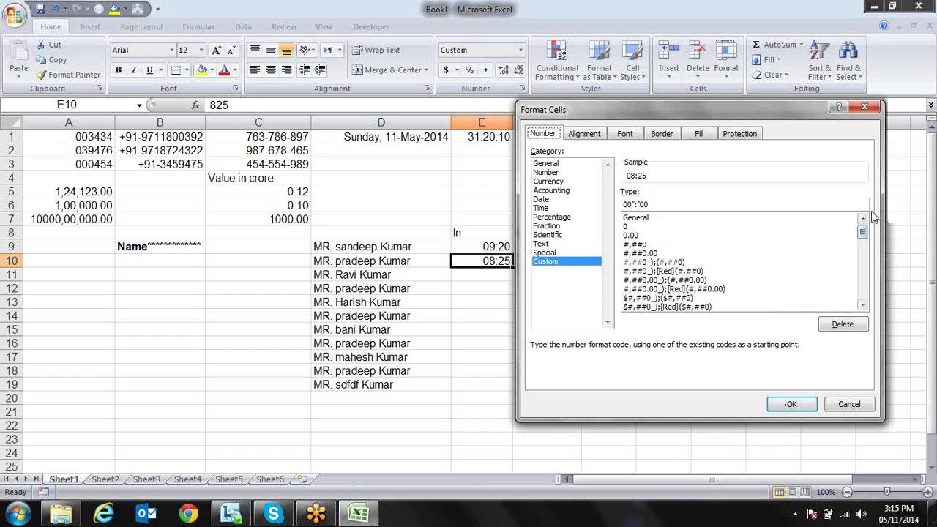
key(Escape)
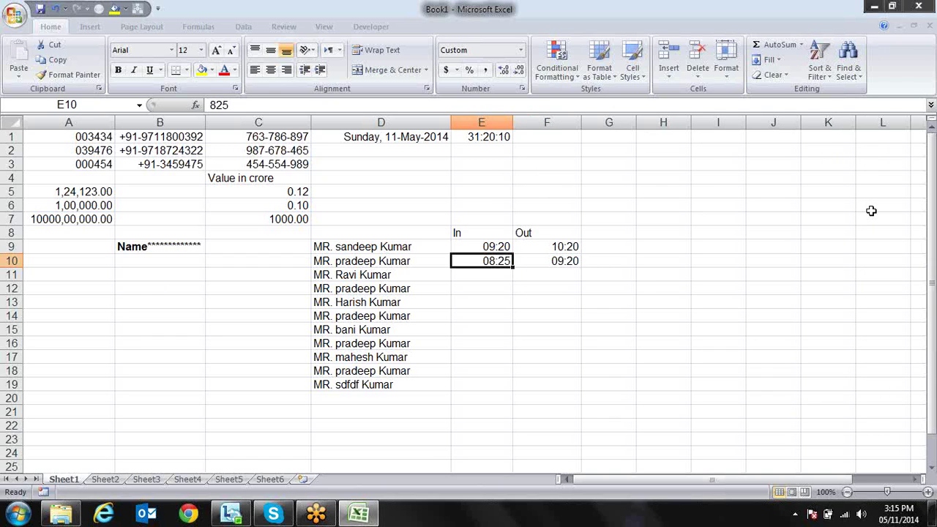
Search Excel Help for 'custom format' and open 'Create or delete a custom number format'
key(F1)
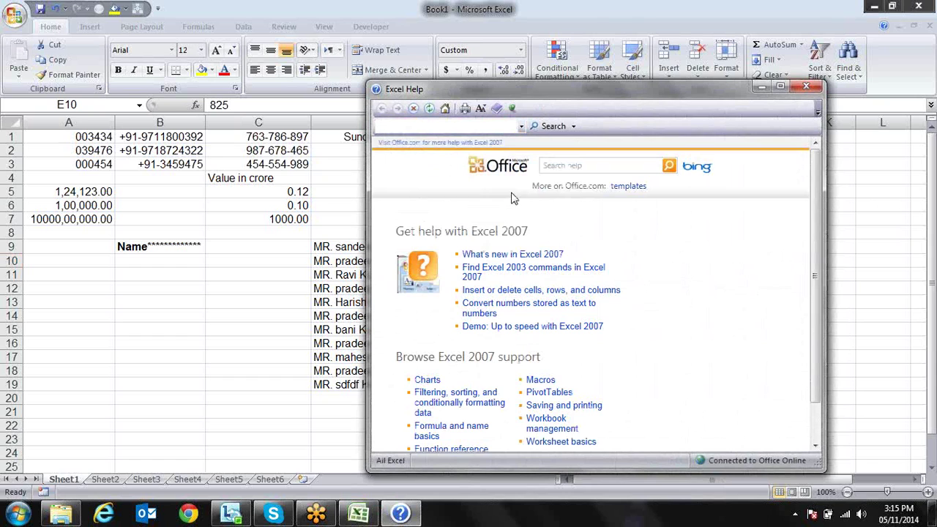
click(480, 128)
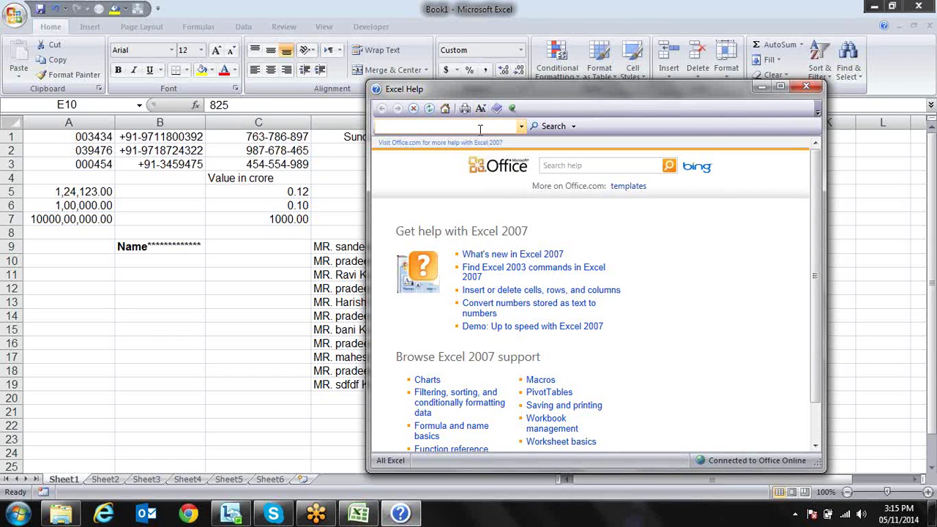
text(custom format)
key(Return)
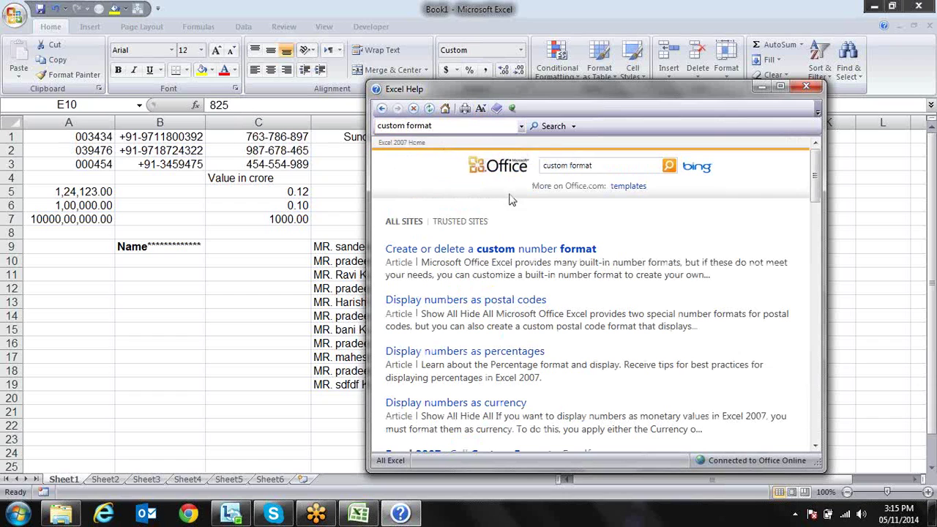
click(483, 253)
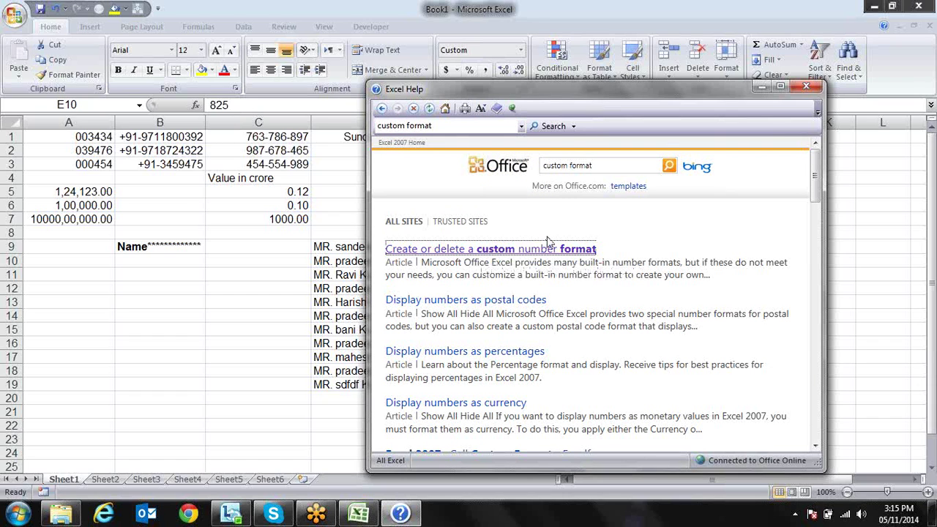
Maximize the article, read down to the digit placeholder guidelines, and return to Book1
click(779, 88)
scroll(780, 88, down, 7)
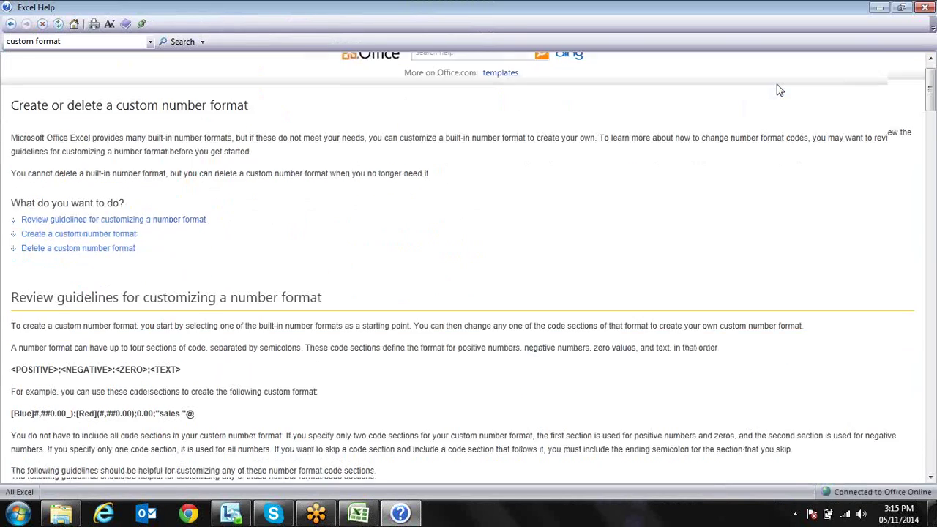
scroll(778, 84, down, 5)
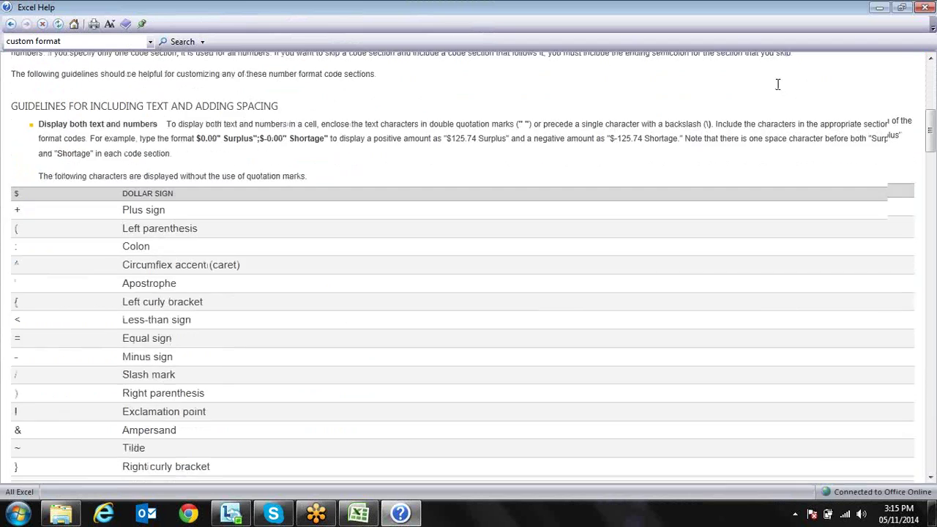
scroll(779, 88, down, 1)
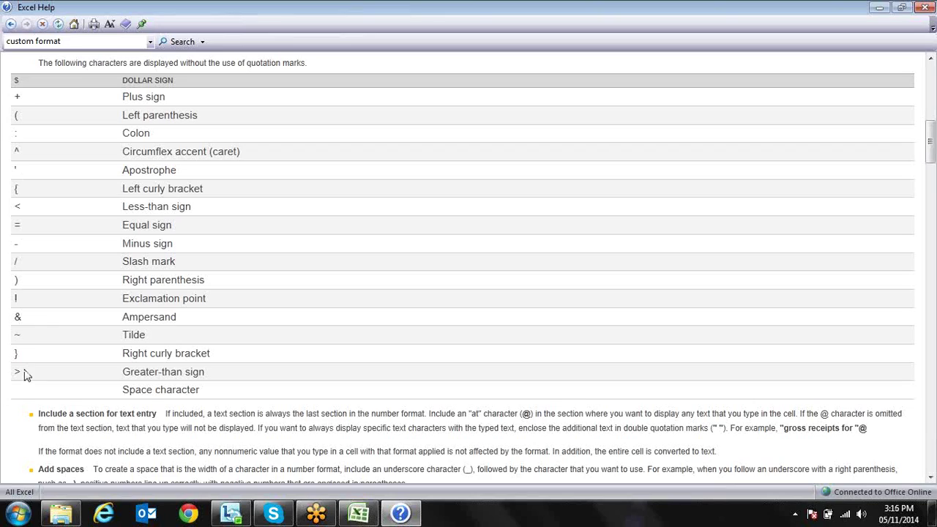
scroll(41, 316, down, 7)
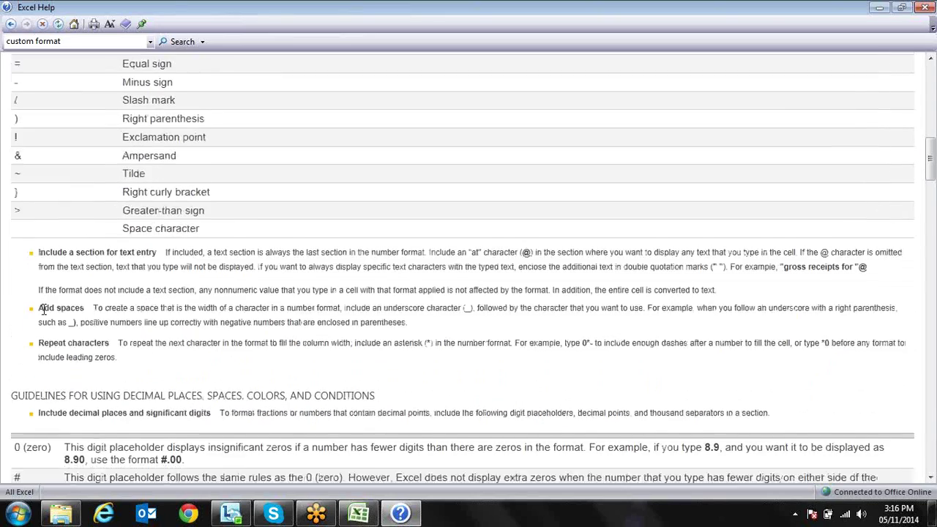
scroll(41, 316, down, 3)
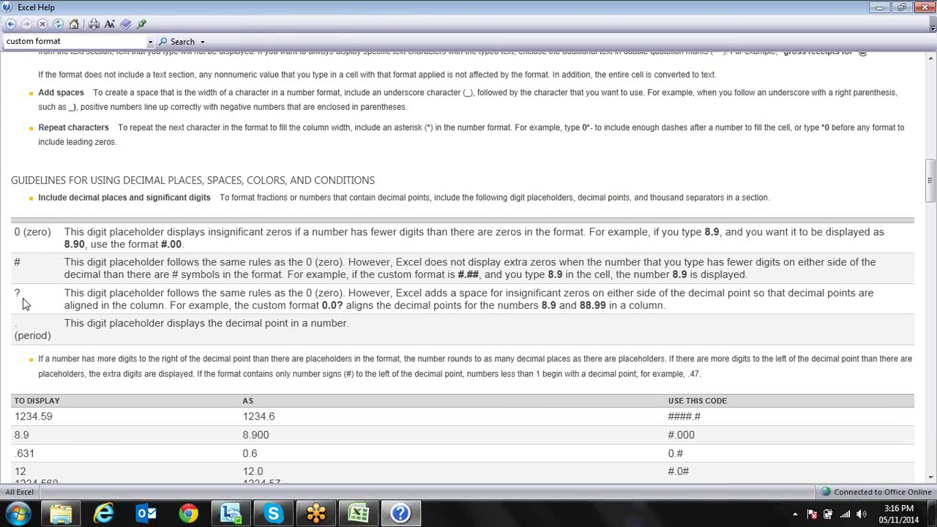
key(alt+Tab)
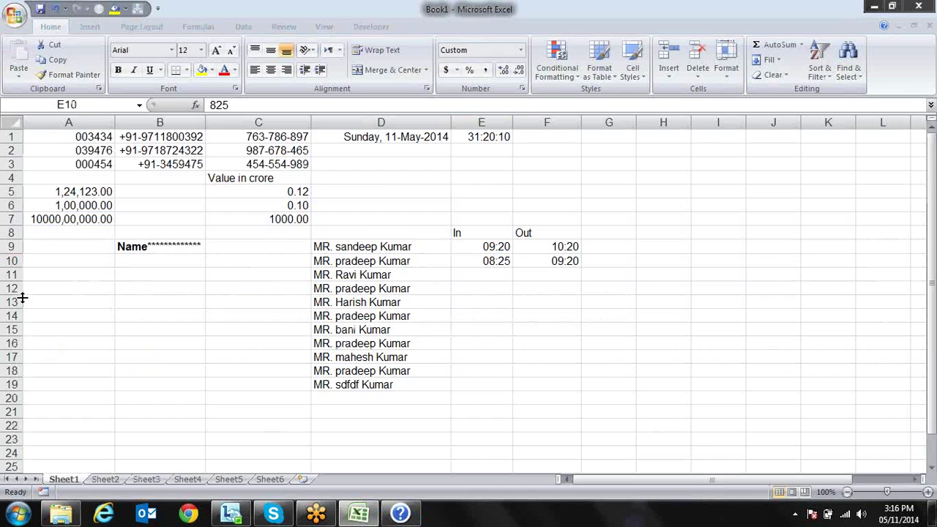
Enter 10.232, 1230.542 and 10.34 in F1, F2 and F3
click(560, 162)
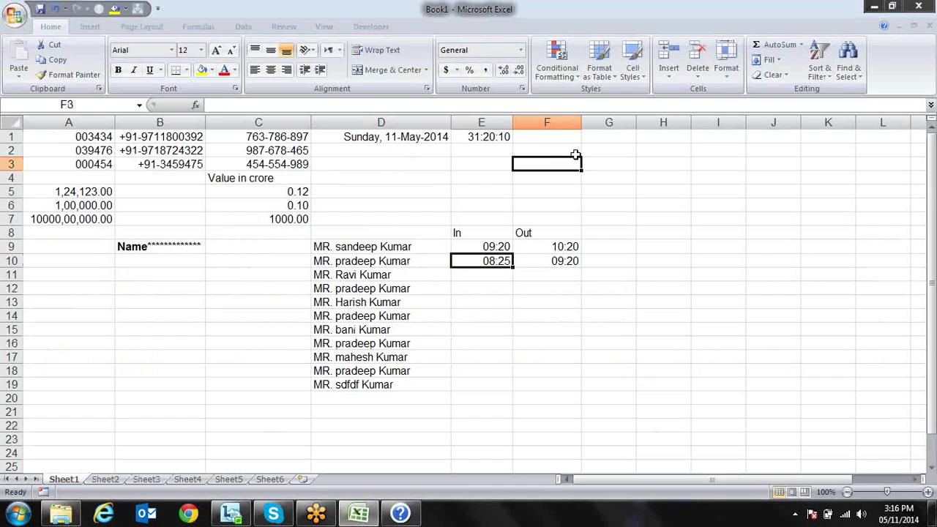
click(553, 138)
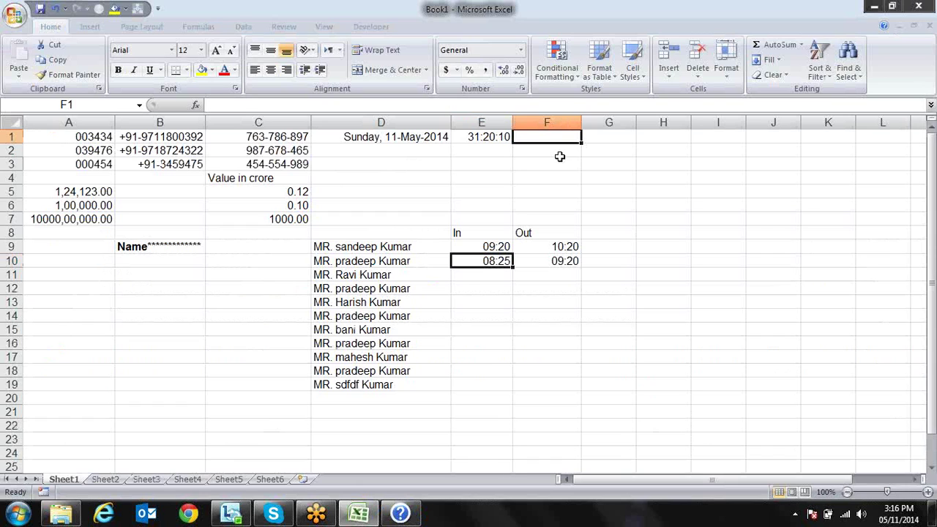
text(10.232)
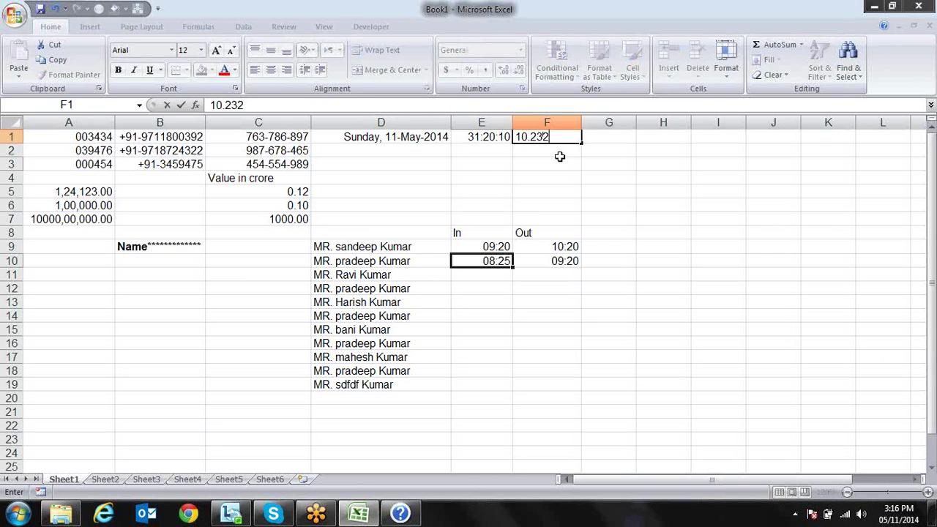
key(Return)
text(1)
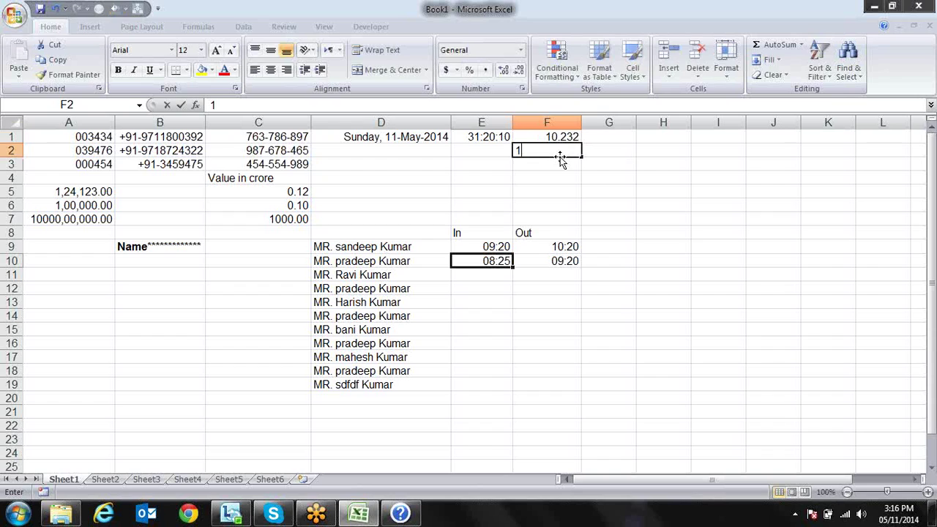
text(230.543)
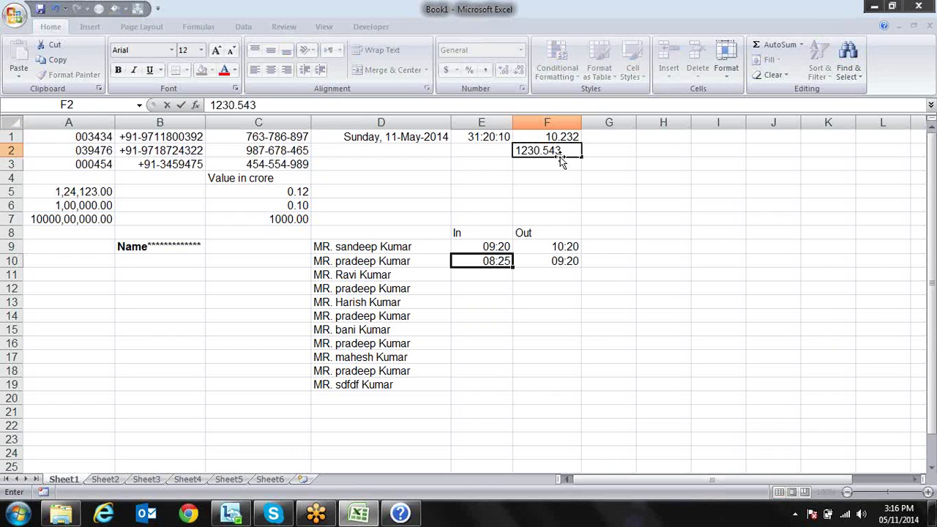
key(BackSpace)
text(2)
key(Return)
key(Return)
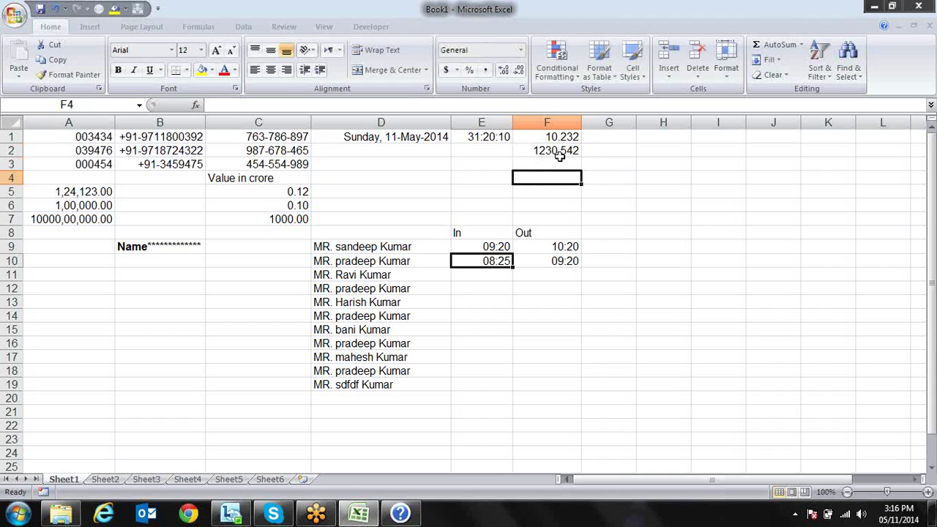
click(561, 162)
text(10.34)
key(Return)
Make the F1:F3 numbers bold
click(573, 164)
key(shift+Up)
key(shift+Up)
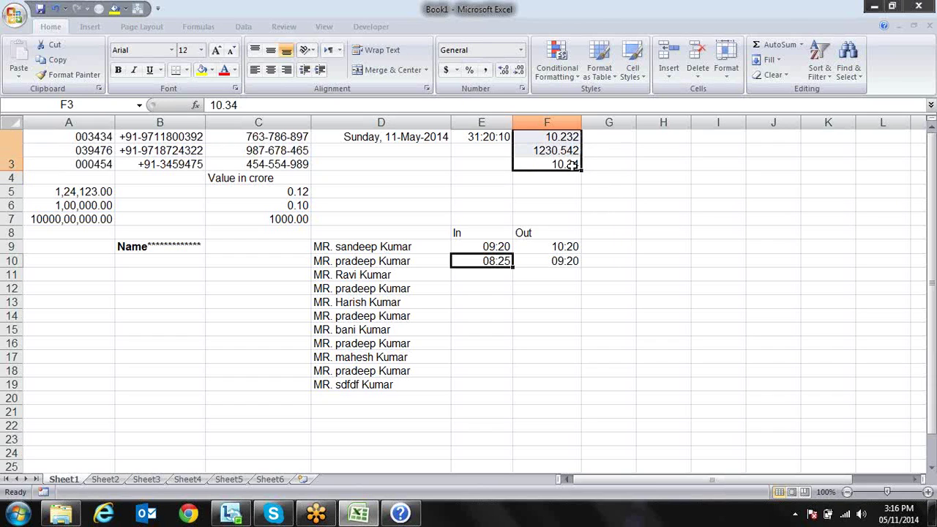
key(ctrl+b)
key(Down)
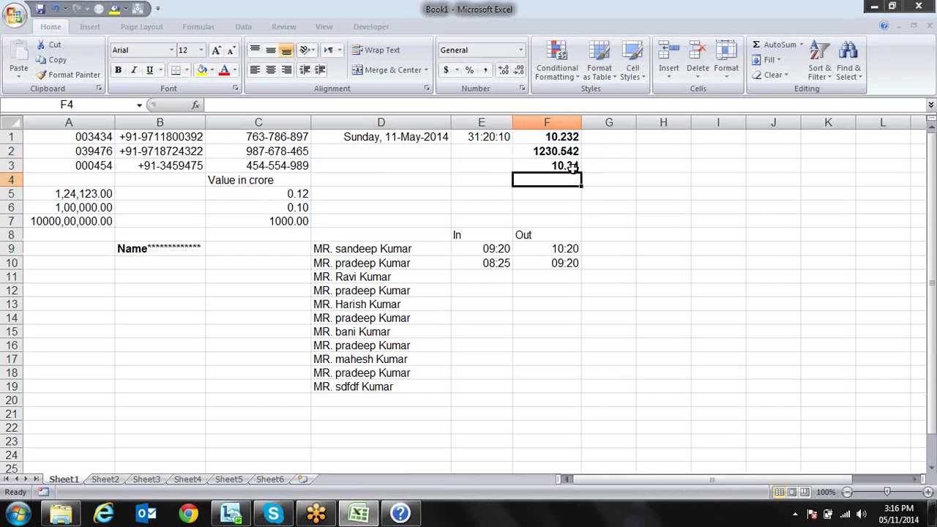
Apply the custom format ???.??? to F1:F3 so 10.232, 1230.542 and 10.34 align on decimals
drag(577, 134, 572, 166)
key(ctrl+1)
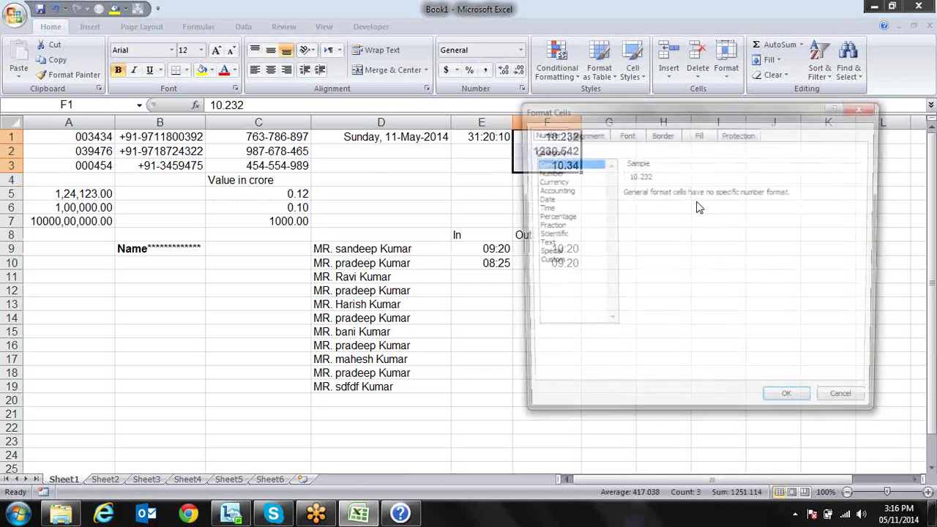
drag(690, 109, 684, 217)
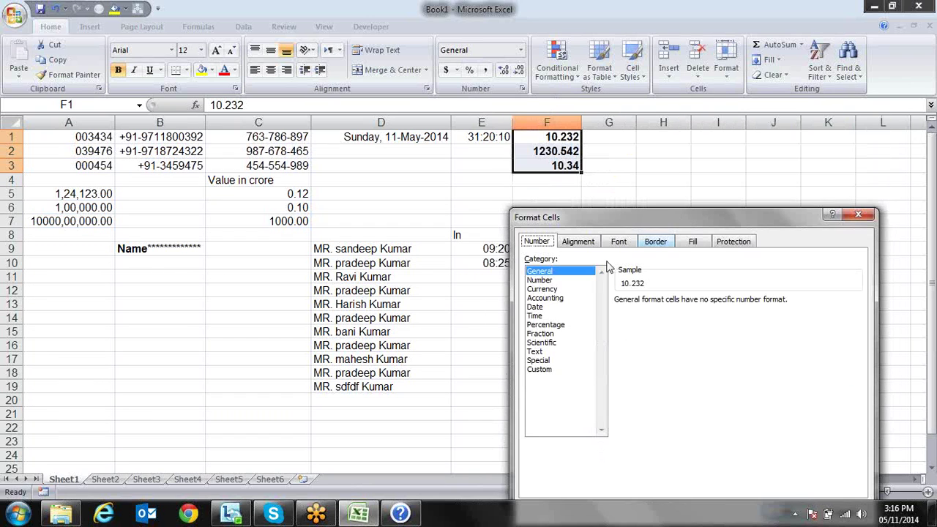
click(540, 369)
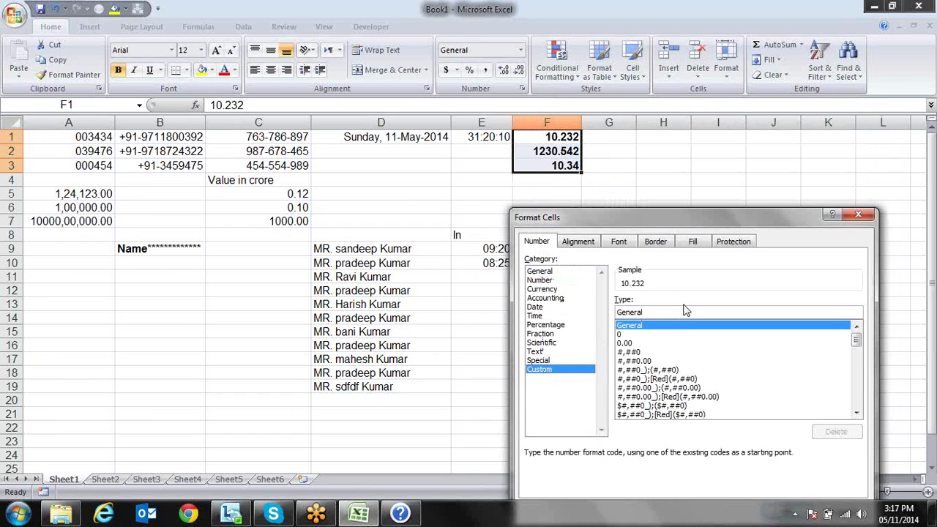
double_click(648, 315)
text(???)
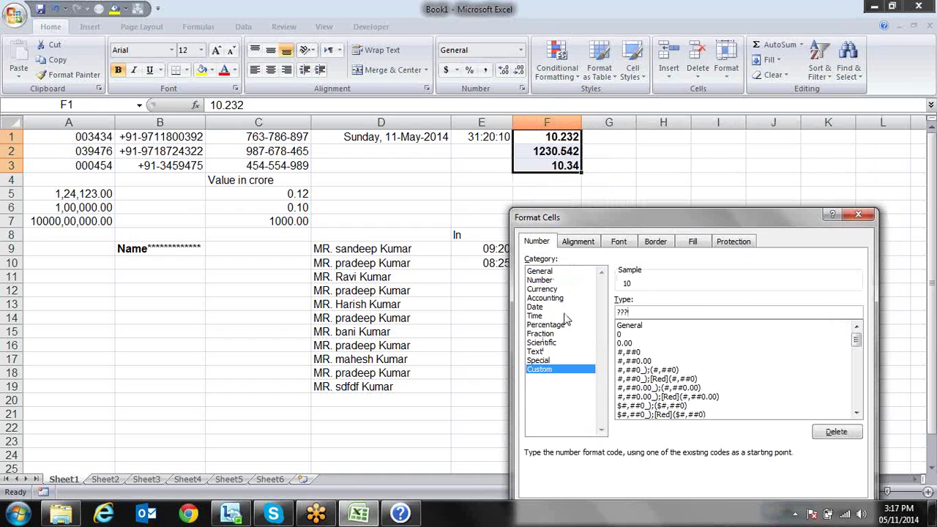
text(.)
text(???)
drag(696, 220, 670, 202)
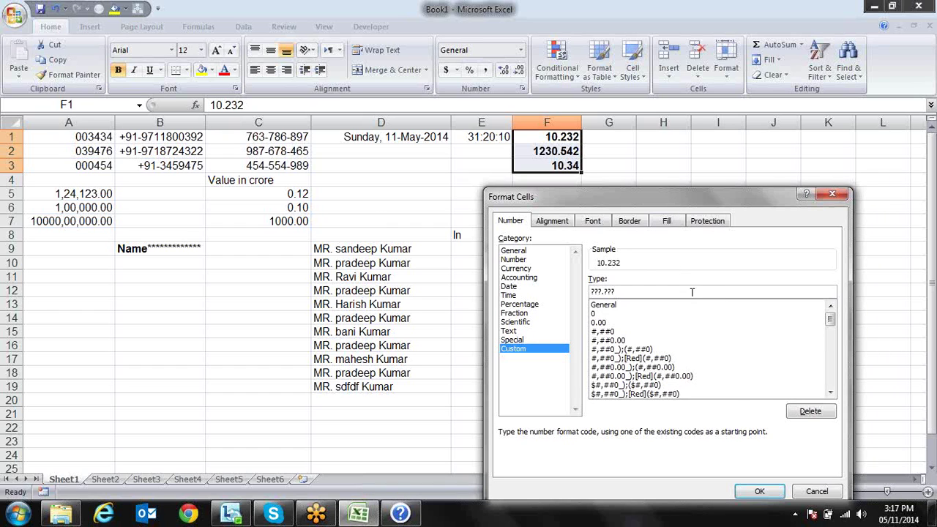
click(760, 491)
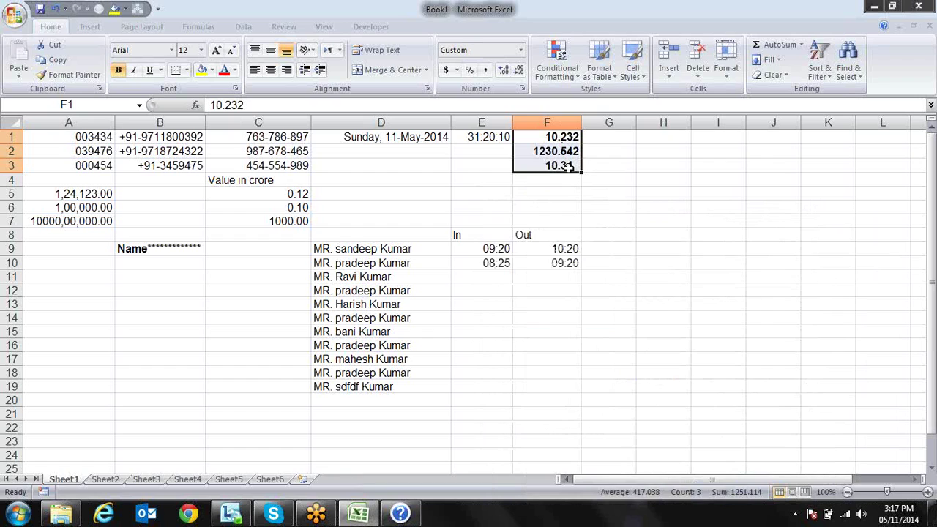
click(592, 167)
click(574, 167)
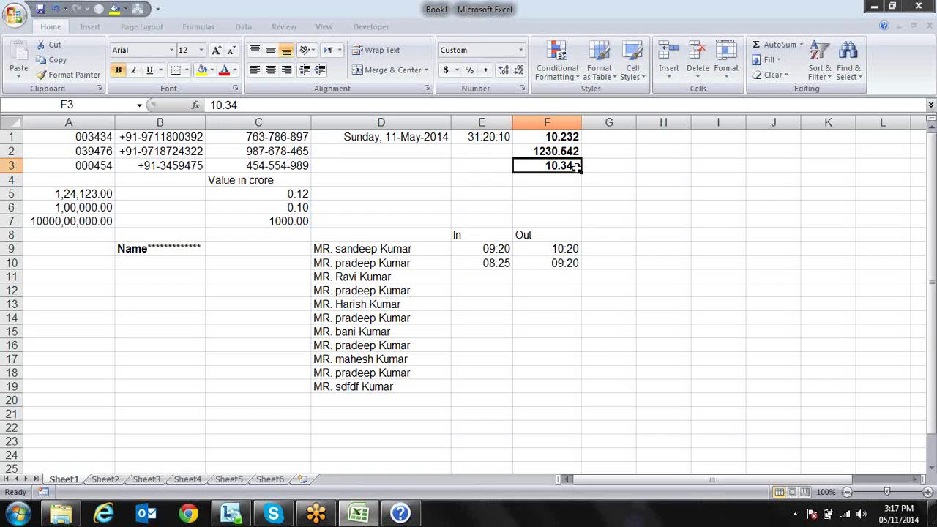
click(594, 182)
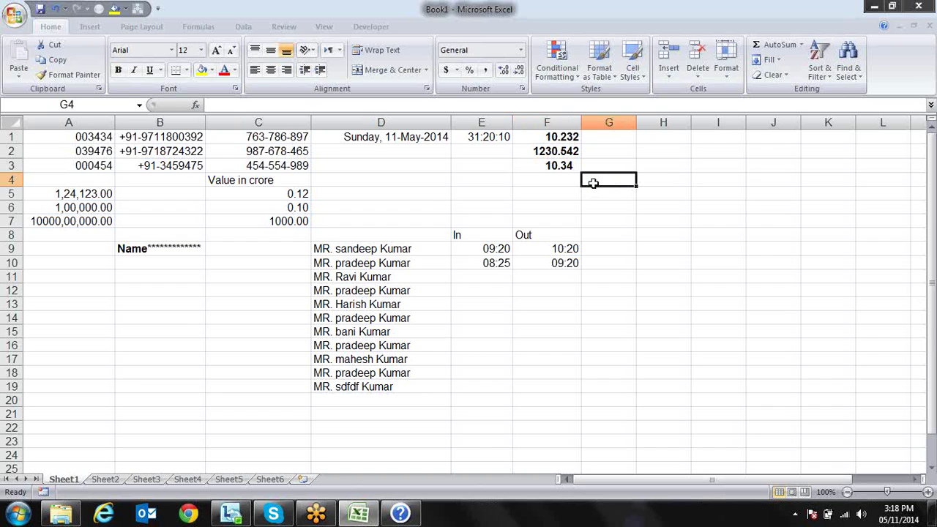
Copy F1:F3 and paste only the values into G1:G3 with Paste Special
key(Up)
key(Up)
key(Up)
key(Left)
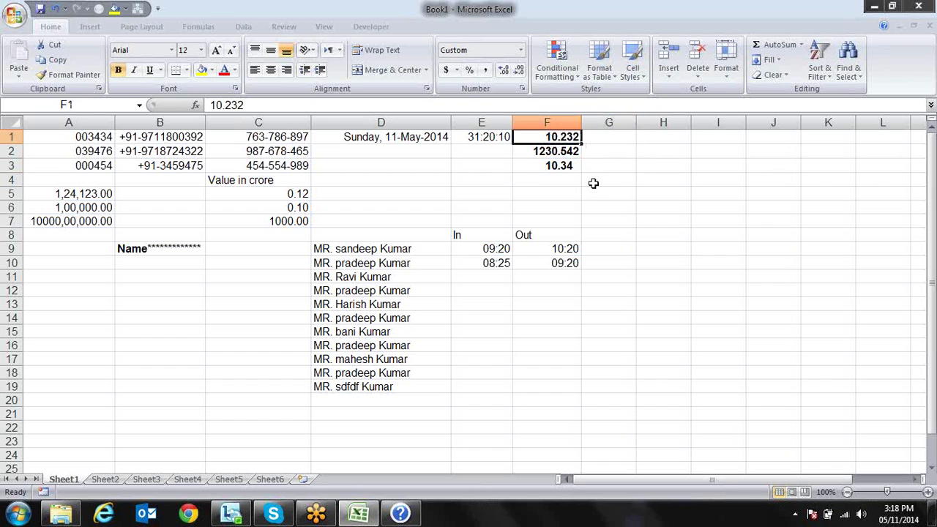
key(shift+Down)
key(shift+Down)
key(ctrl+c)
key(Right)
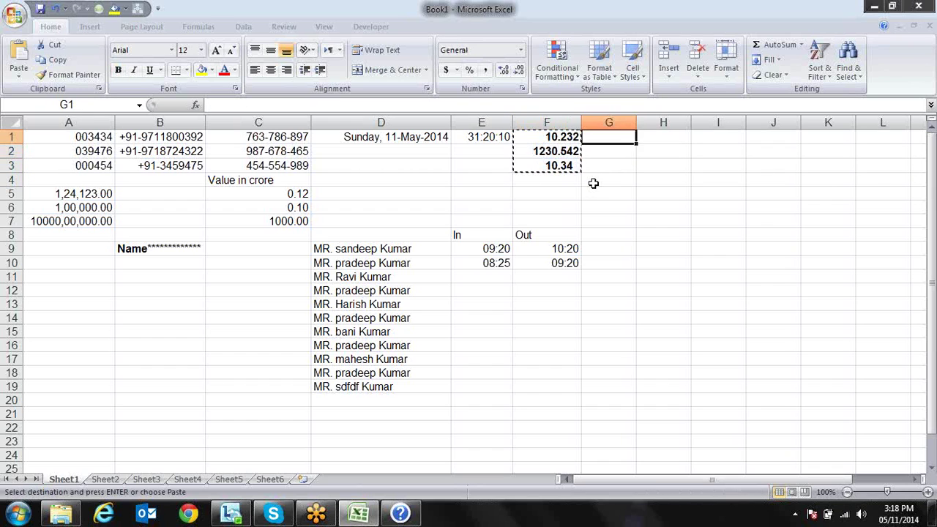
key(alt)
key(e)
key(s)
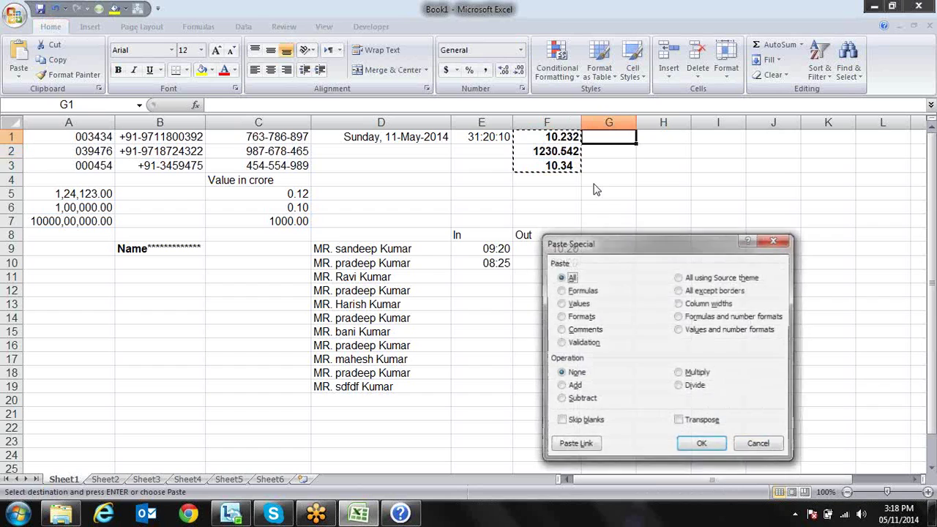
key(v)
key(Return)
key(Escape)
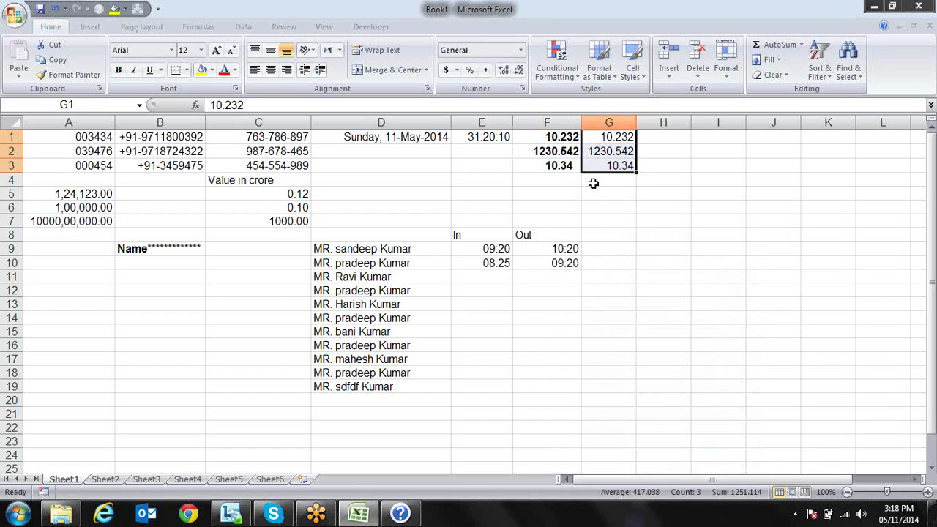
key(Right)
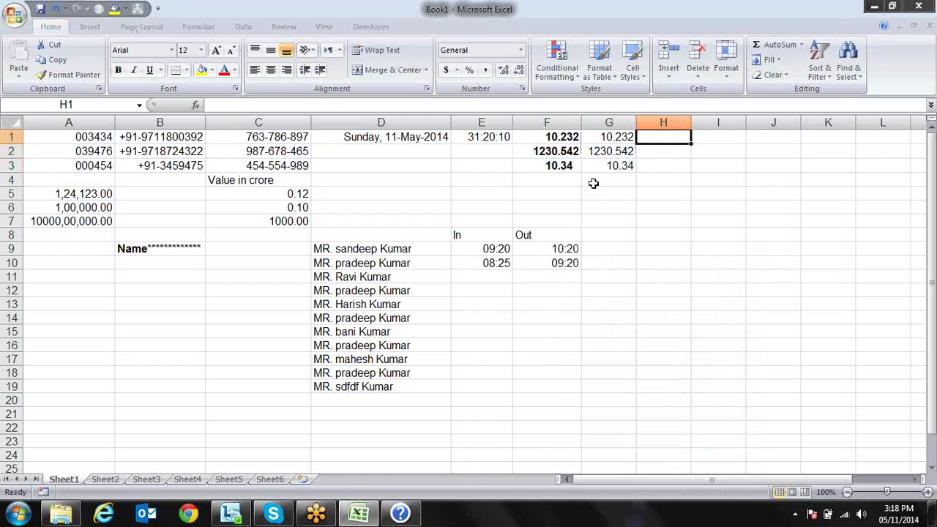
Make G1:G3 bold, then step down column F to F4
key(Left)
key(shift+Down)
key(shift+Down)
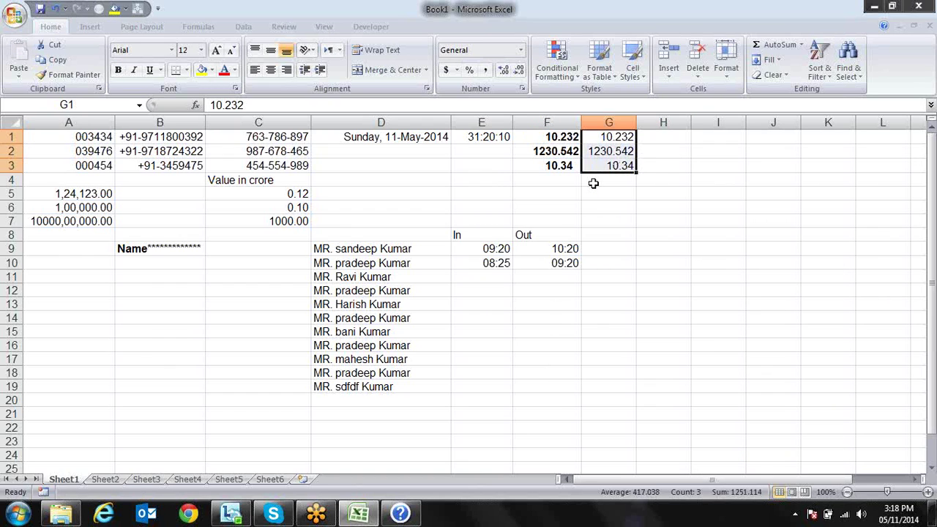
key(ctrl+b)
key(Right)
key(Left)
key(Left)
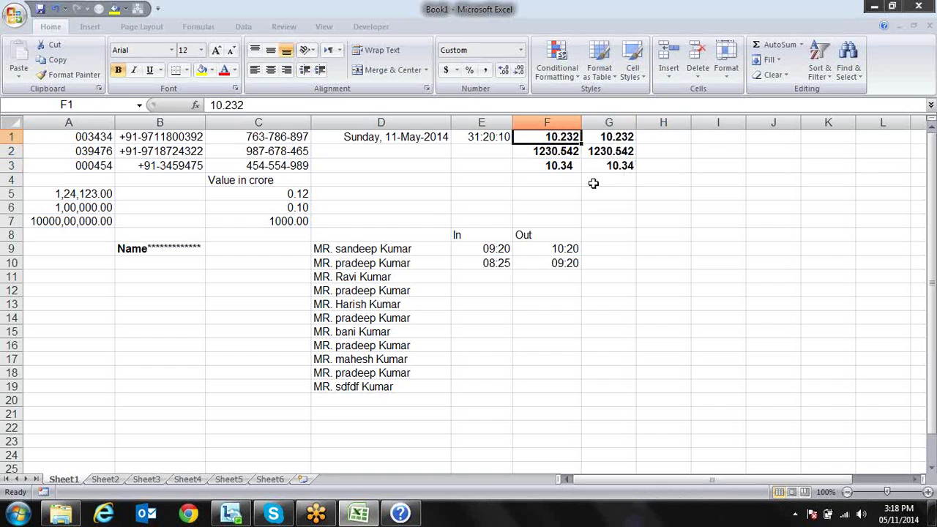
key(Down)
key(Down)
key(Down)
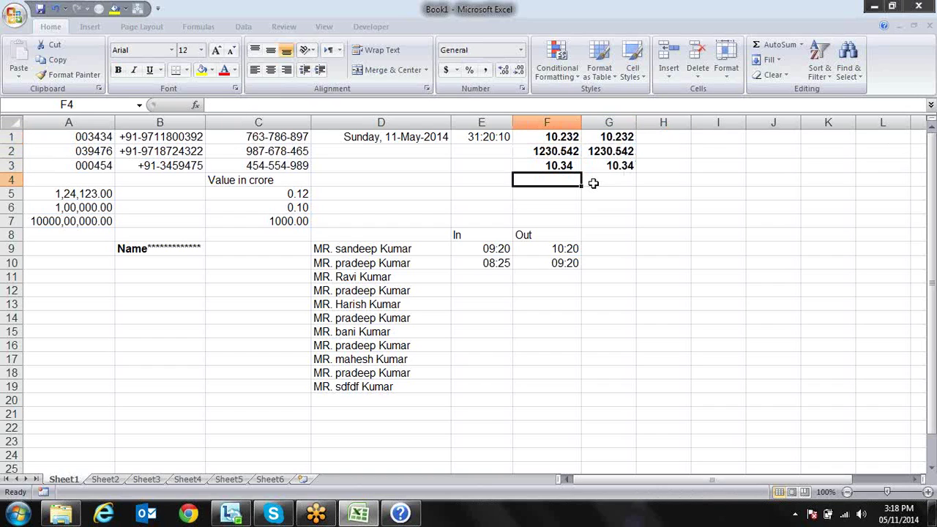
Enter 1.5 in cell G5 and open Format Cells for it with Ctrl+1
key(Up)
key(Up)
key(Up)
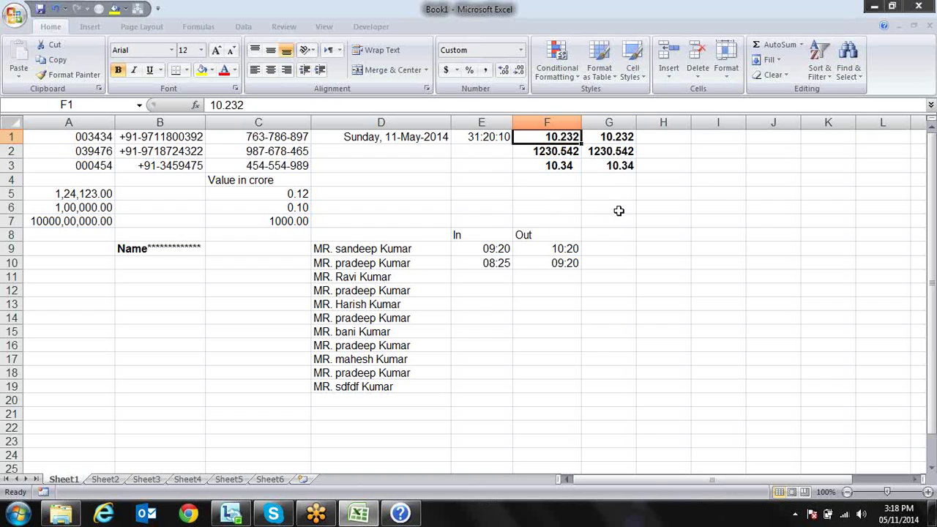
click(653, 183)
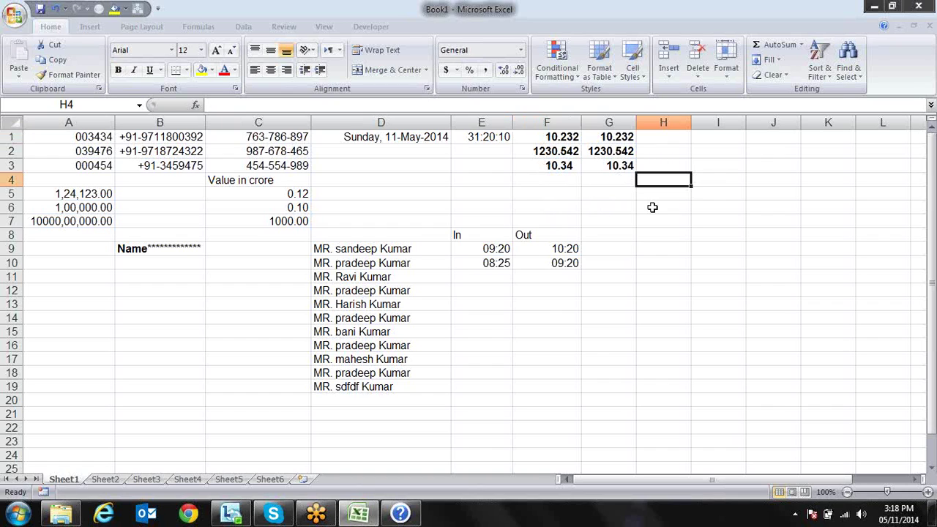
key(Left)
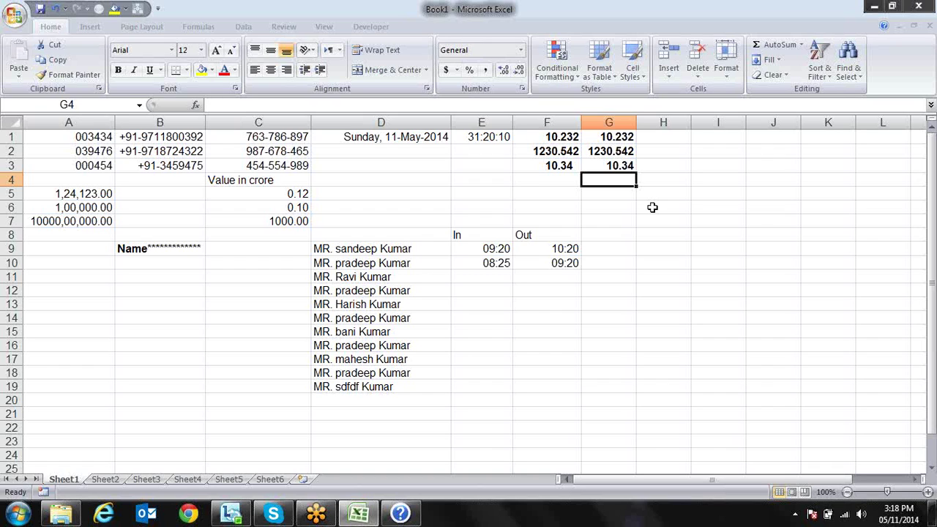
key(Down)
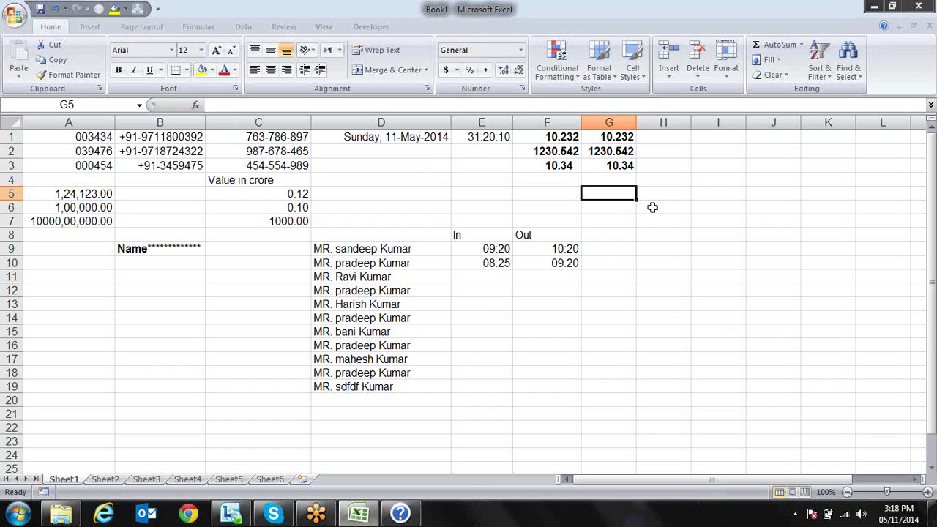
text(1.5)
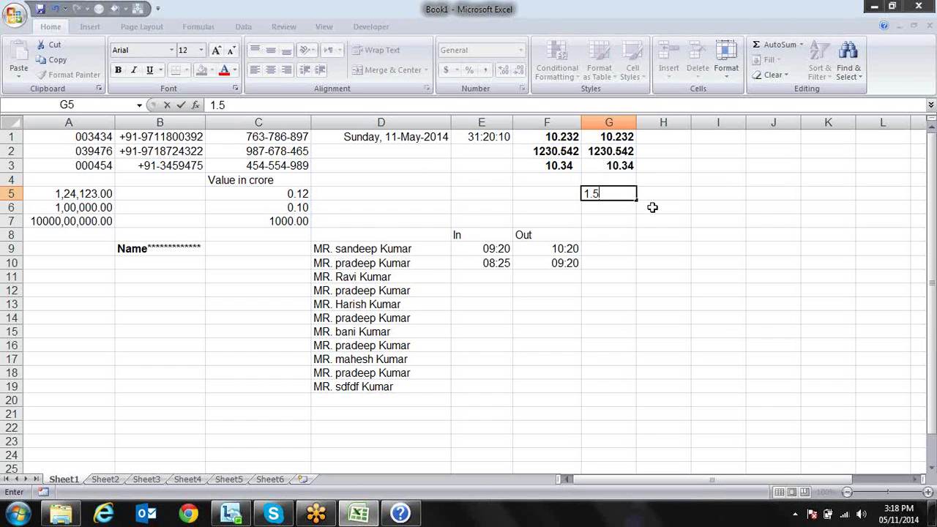
key(Return)
key(Up)
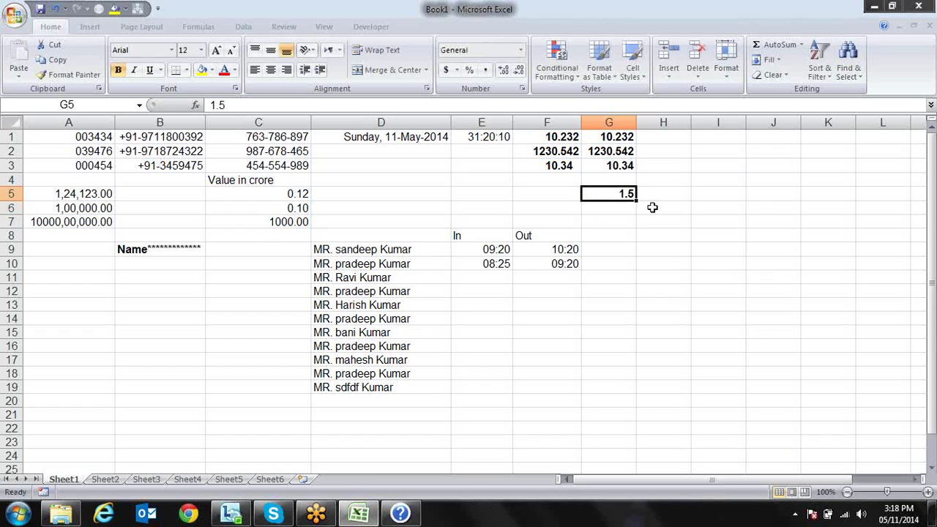
key(ctrl+1)
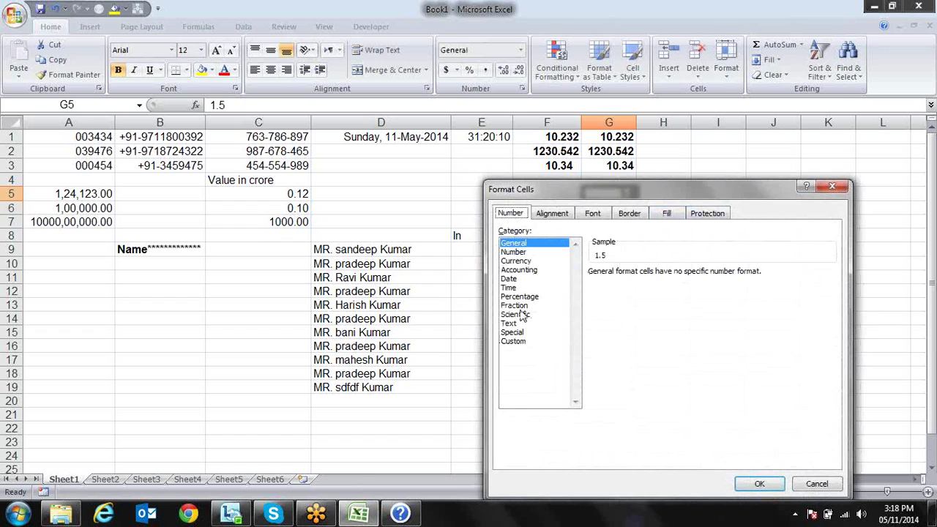
Change G5's fraction code from # ?/? to custom ?/? so 1.5 displays as 3/2
click(566, 306)
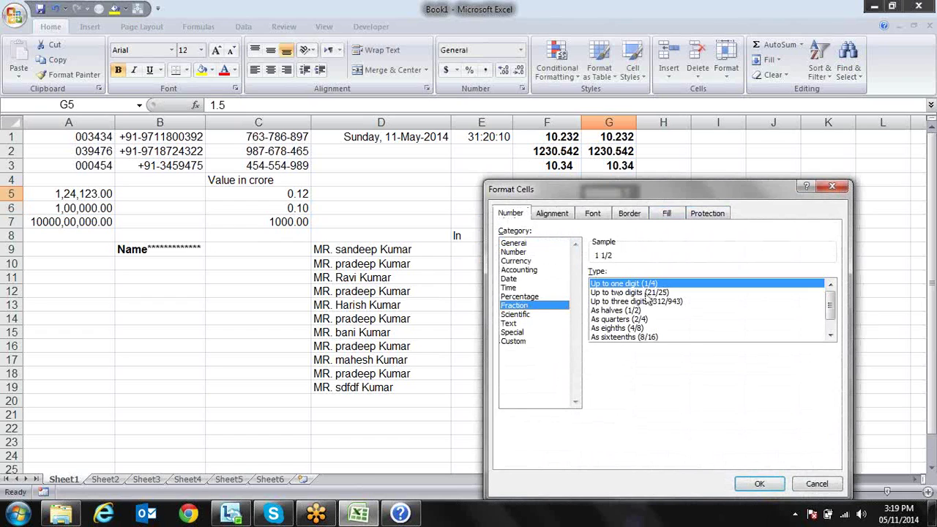
click(519, 344)
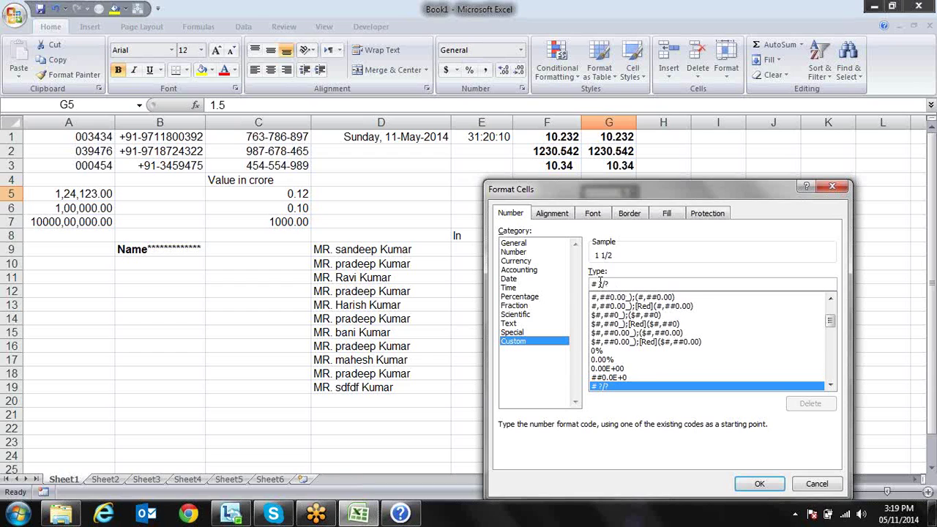
click(600, 284)
key(BackSpace)
key(BackSpace)
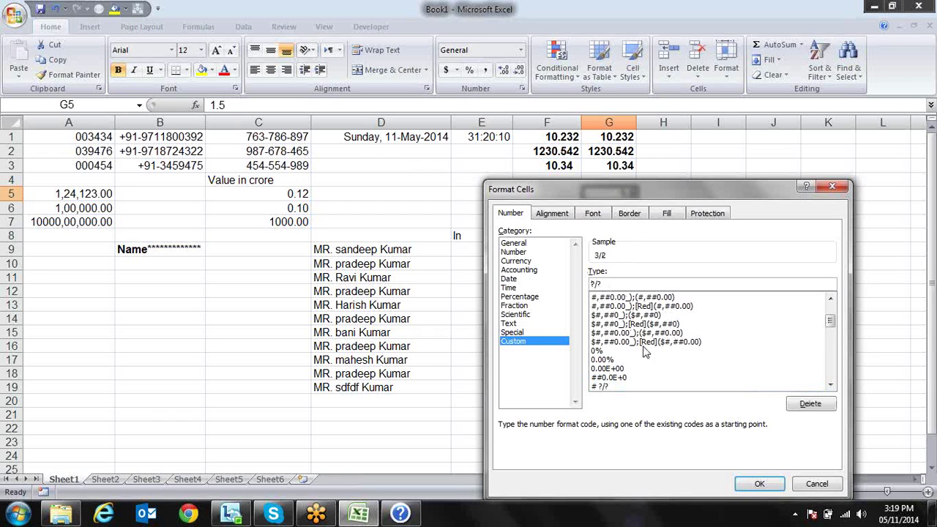
click(745, 484)
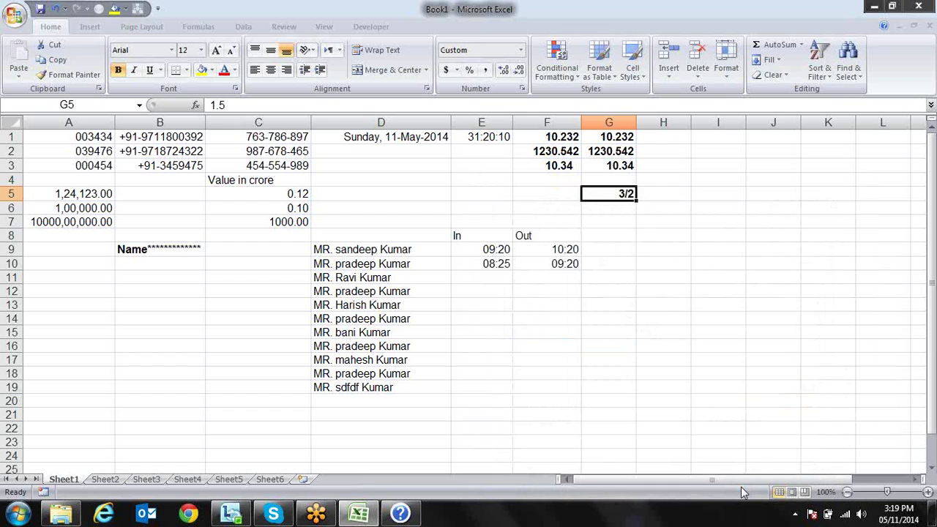
Reopen Format Cells for G5 and try edits to the custom code, restoring ?/?
key(ctrl+1)
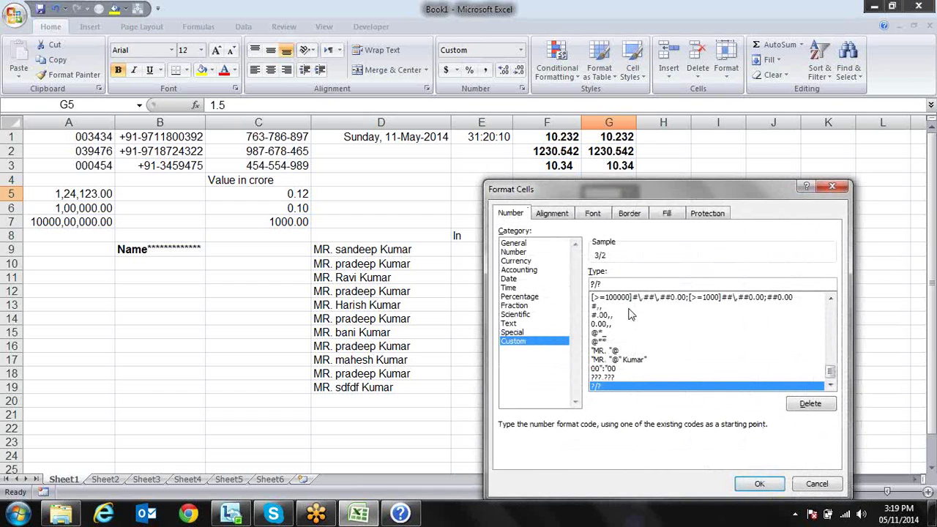
key(shift+Tab)
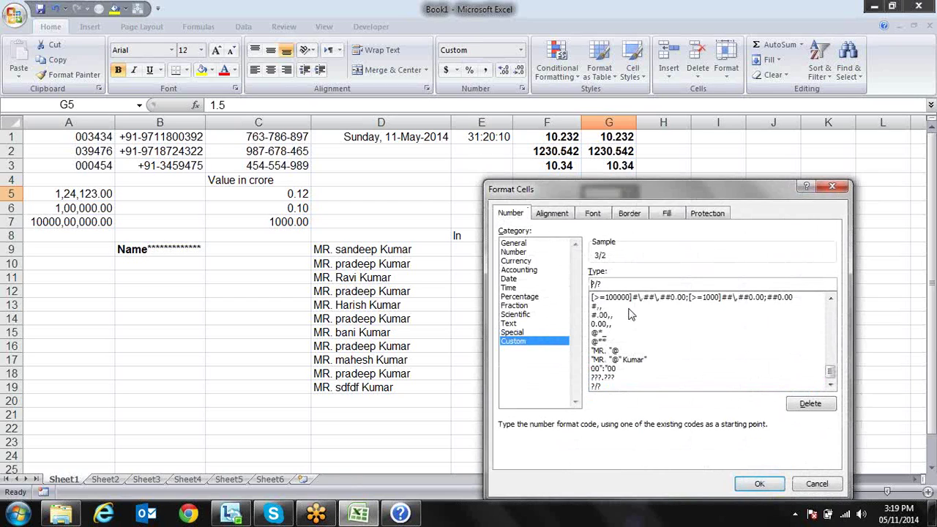
text(#)
key(Delete)
text(6)
key(Delete)
click(659, 388)
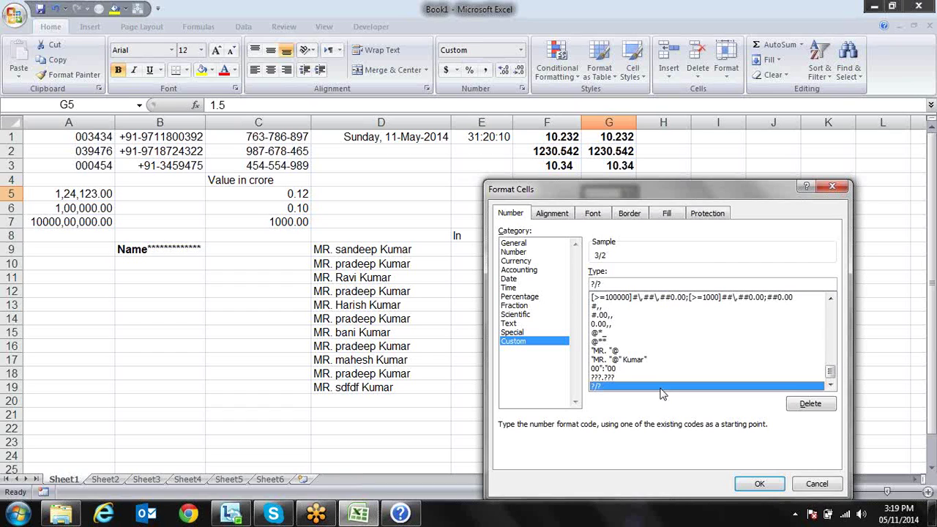
Clear the Custom Type code and enter # #/# instead
key(BackSpace)
key(BackSpace)
key(BackSpace)
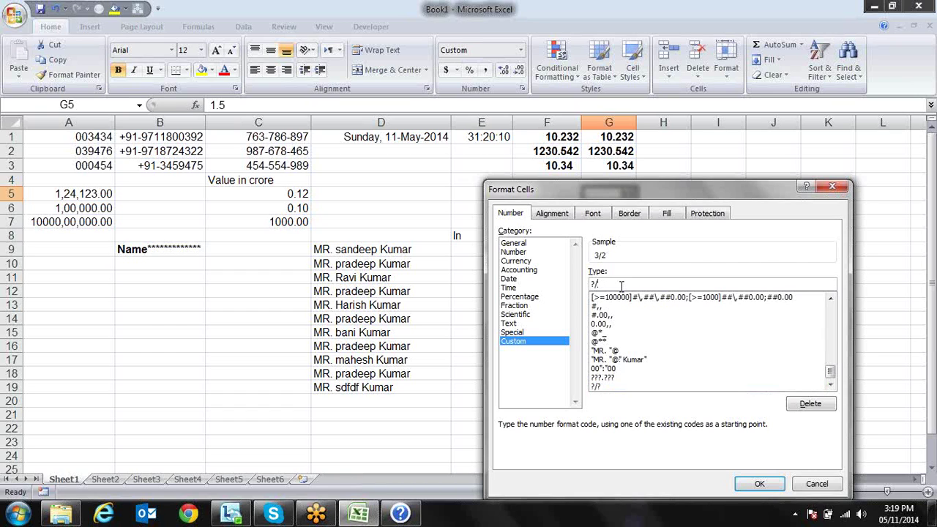
text(?)
key(BackSpace)
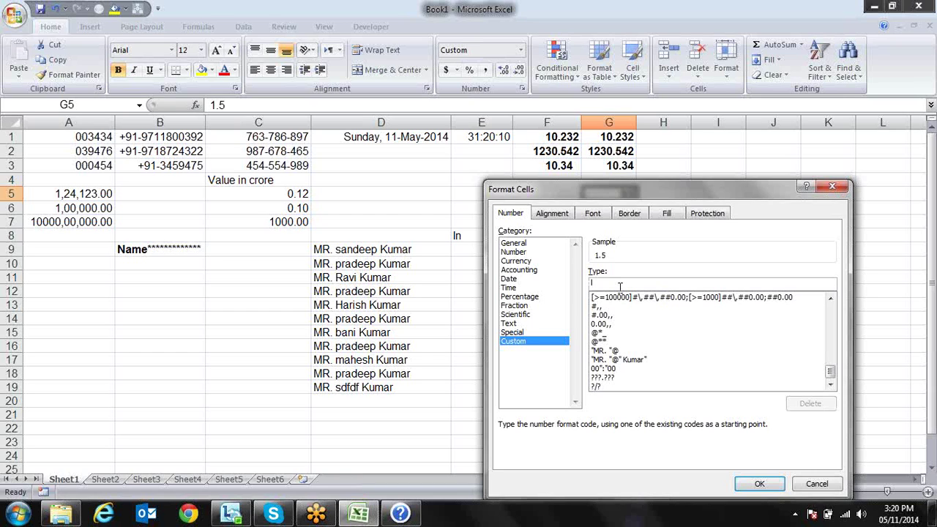
text($)
key(BackSpace)
text(#)
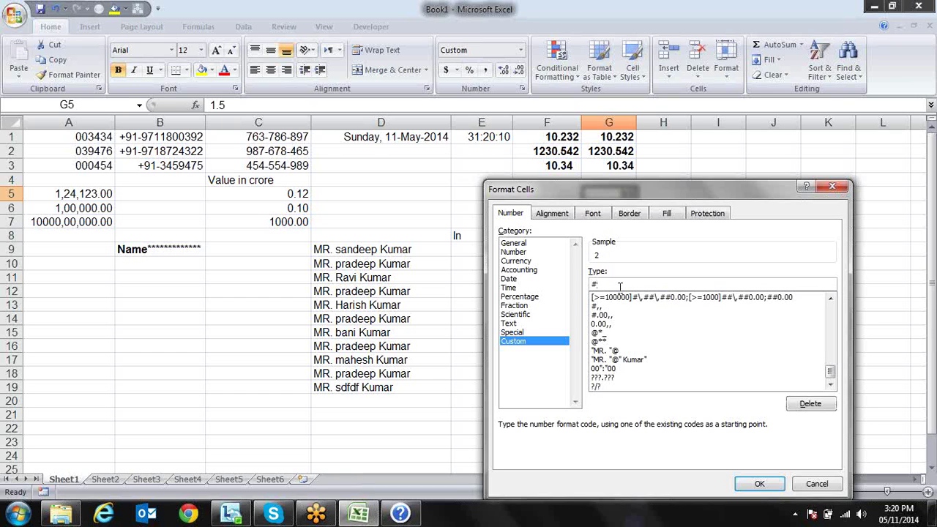
text( #/#)
Trim G5's code to #/# and apply it, keeping the 3/2 display
click(599, 284)
key(BackSpace)
key(BackSpace)
key(Return)
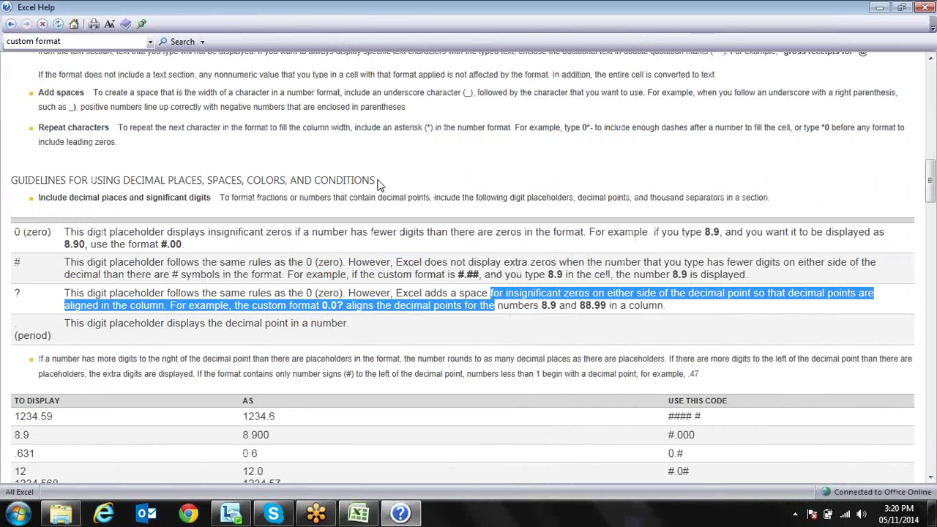
In Excel Help, highlight the 0.0? example and scroll down the example table
click(377, 292)
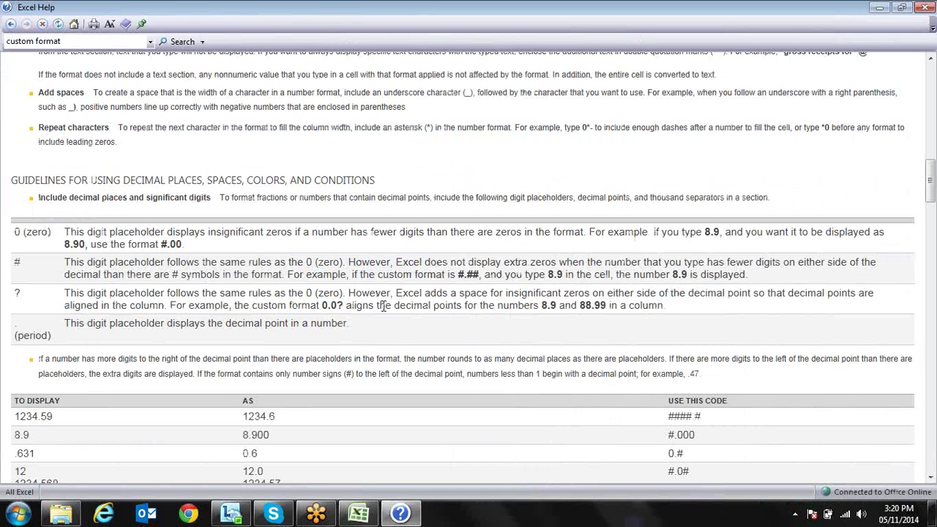
drag(320, 306, 346, 306)
scroll(399, 358, down, 5)
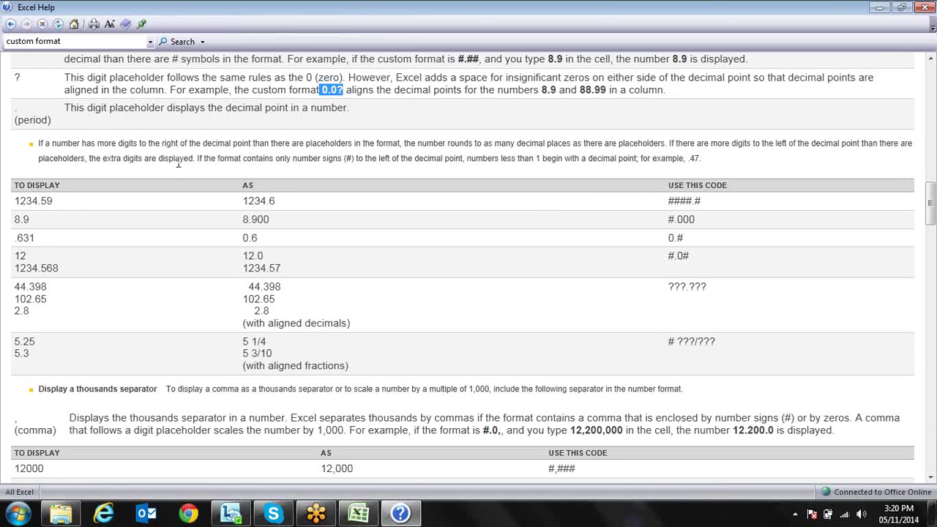
Highlight the Help examples 1234.59, 1234.6 and ####.#, then scroll to the thousands separator
drag(61, 122, 197, 123)
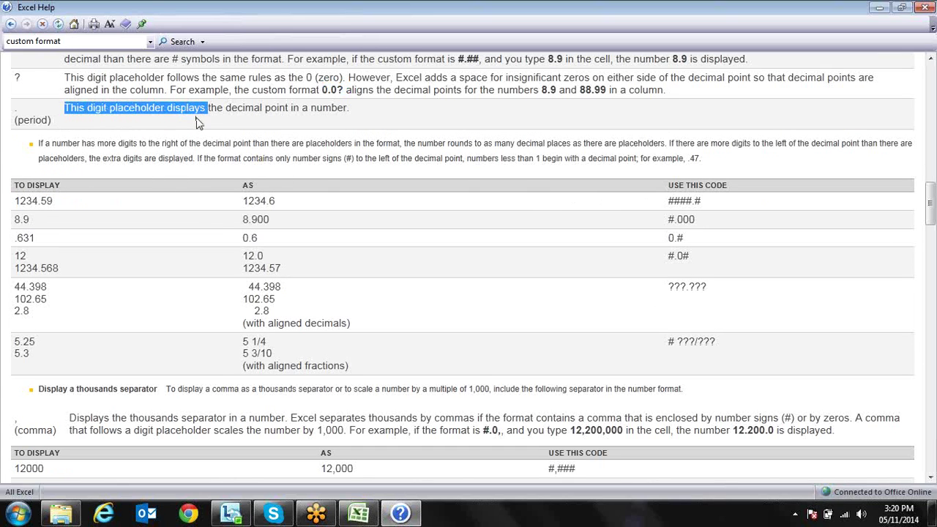
click(58, 202)
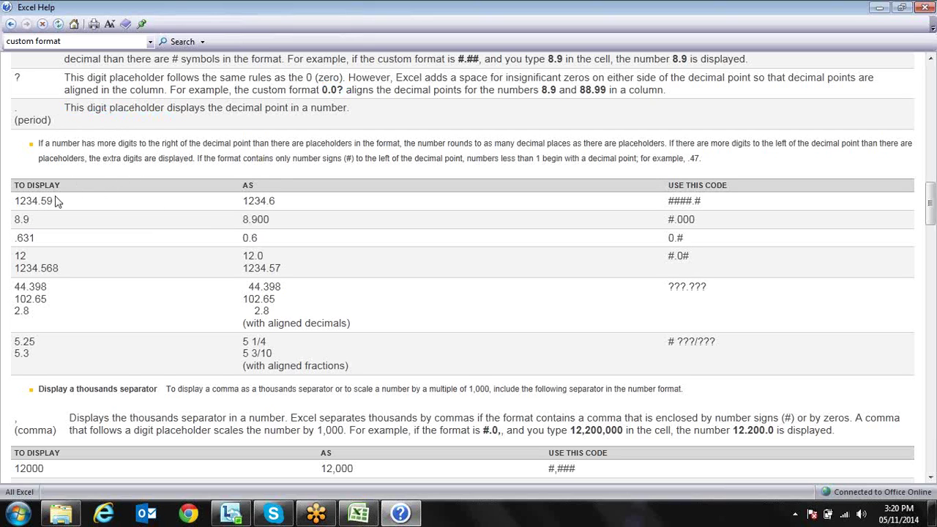
drag(14, 202, 64, 201)
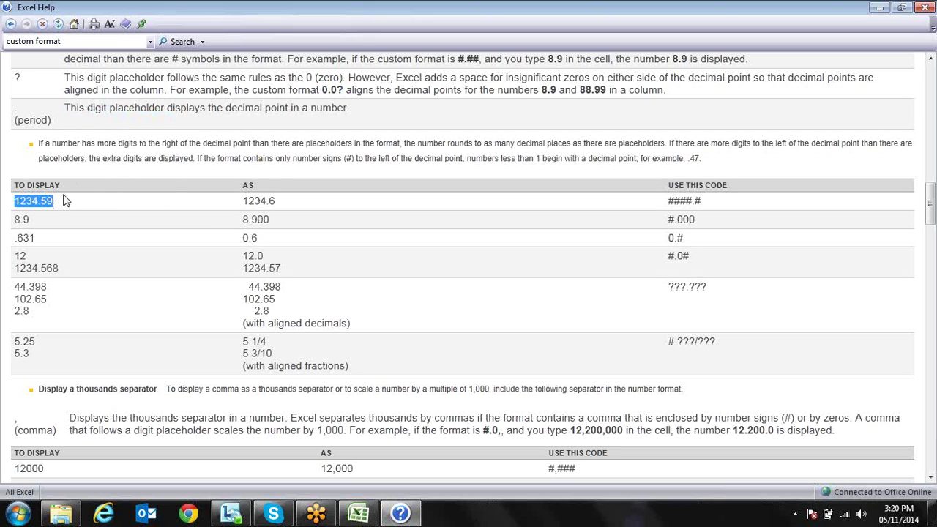
drag(243, 201, 277, 199)
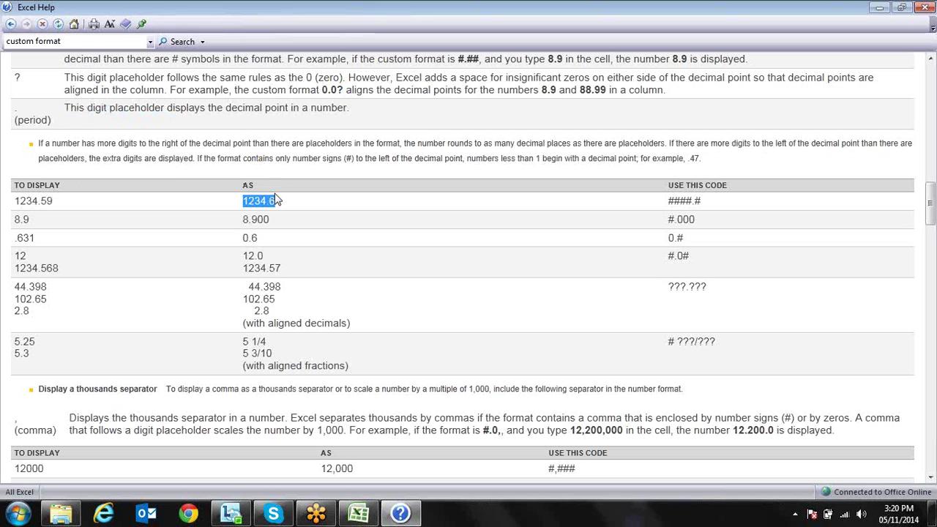
click(671, 201)
drag(671, 201, 716, 203)
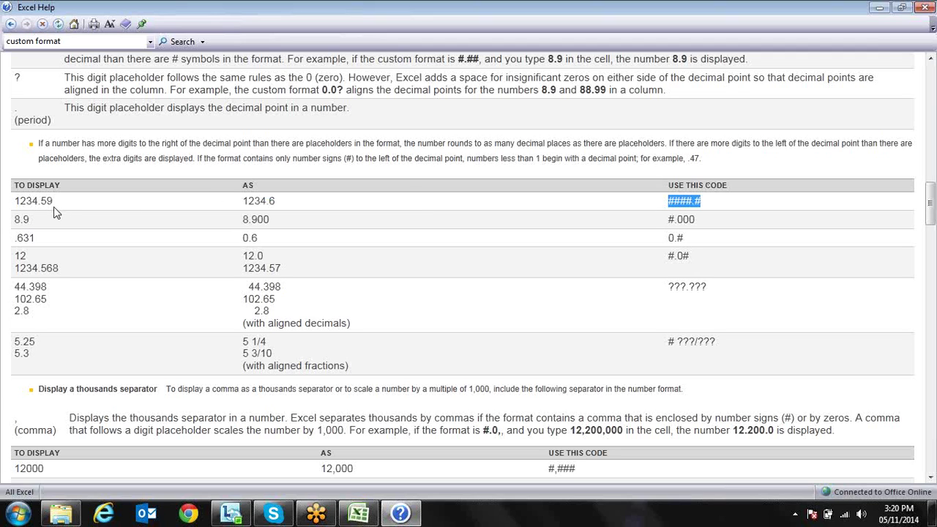
click(275, 200)
drag(276, 201, 266, 201)
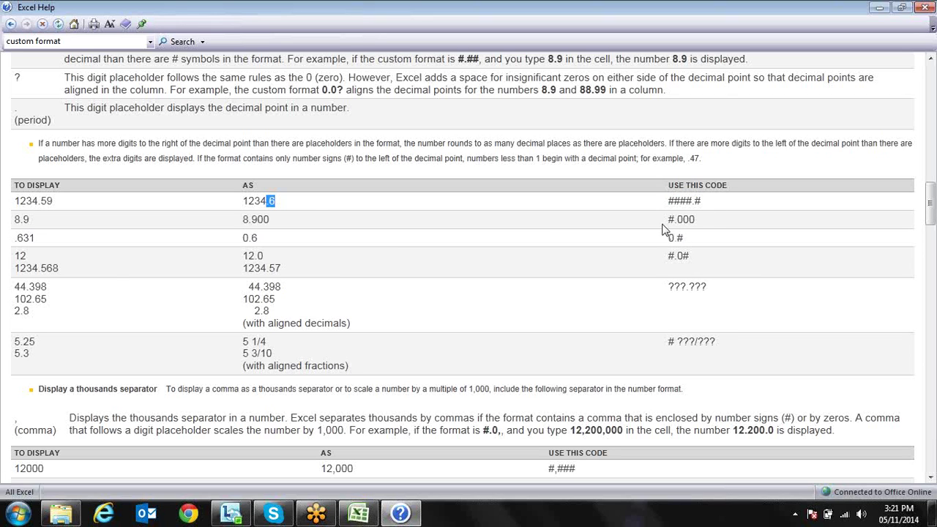
click(663, 229)
scroll(450, 388, down, 3)
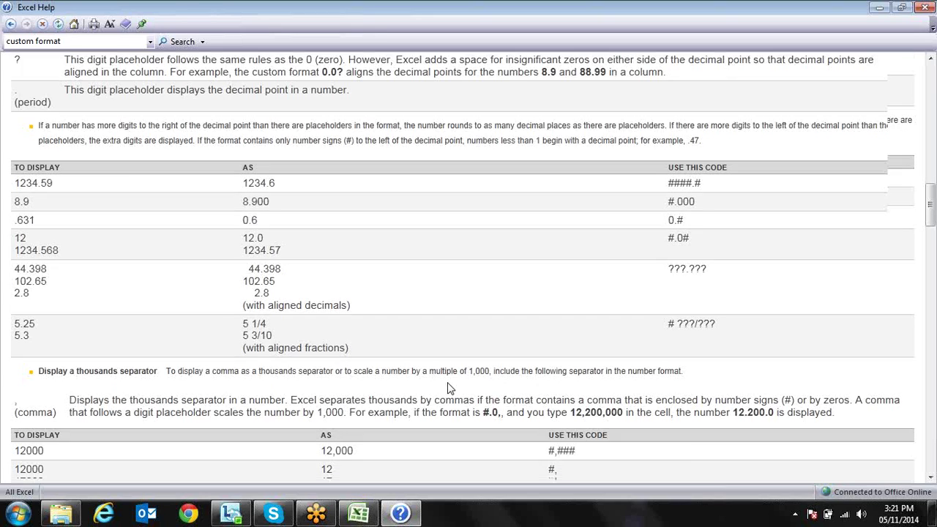
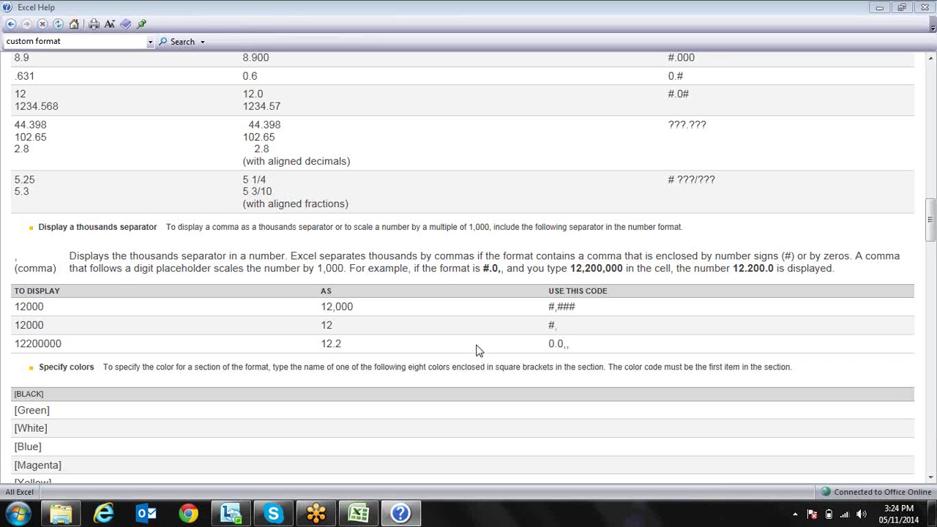
Scroll the Excel Help custom format article to the list of colour codes
scroll(476, 351, down, 3)
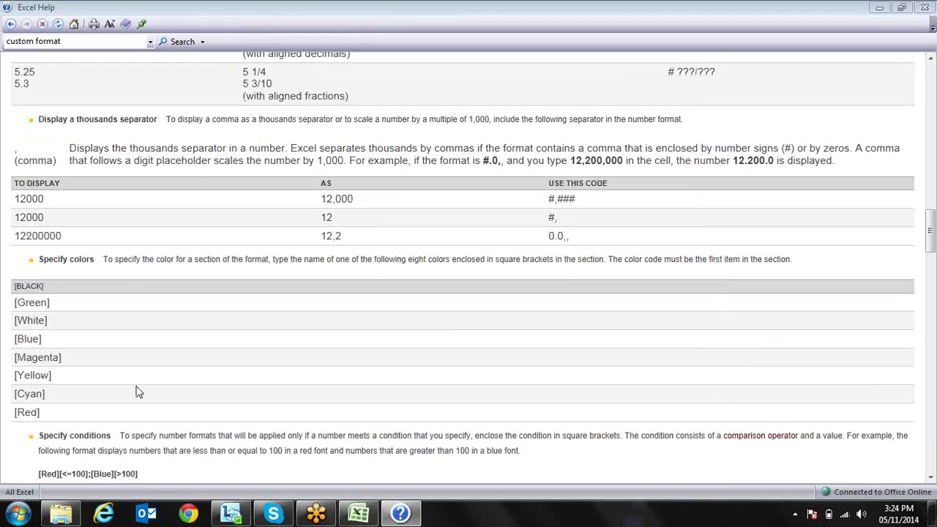
drag(15, 301, 51, 420)
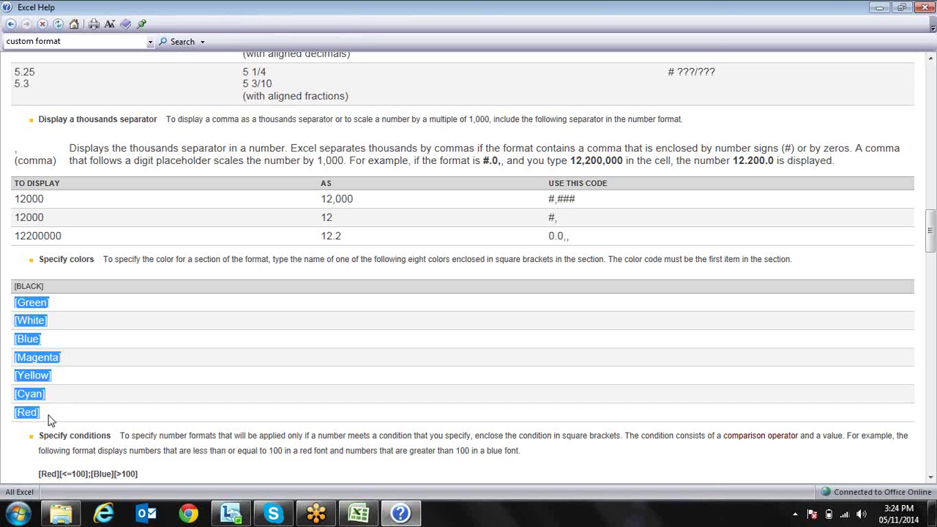
click(60, 418)
Copy the example format code [Red][<=100];[Blue][>100] and bring Book1 back to the front
scroll(60, 418, down, 4)
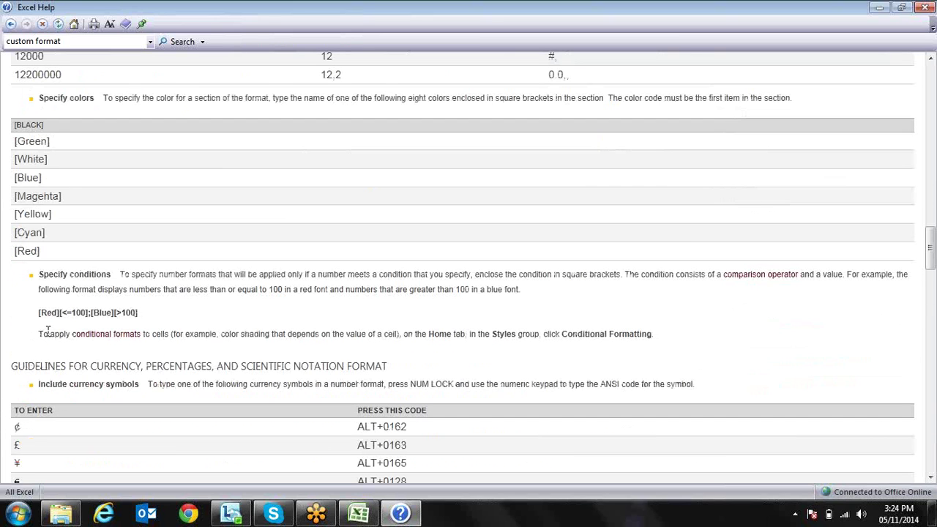
drag(39, 317, 156, 311)
click(161, 317)
drag(146, 315, 36, 313)
key(ctrl+c)
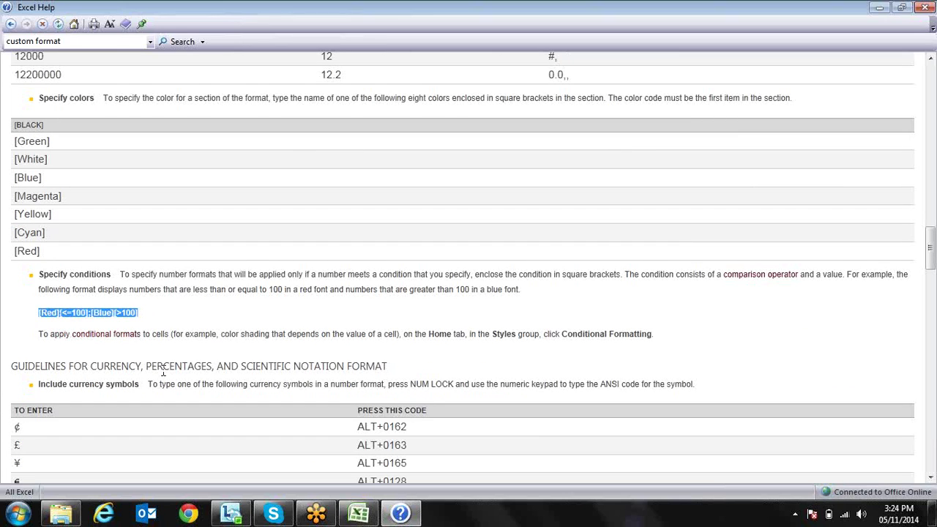
click(358, 514)
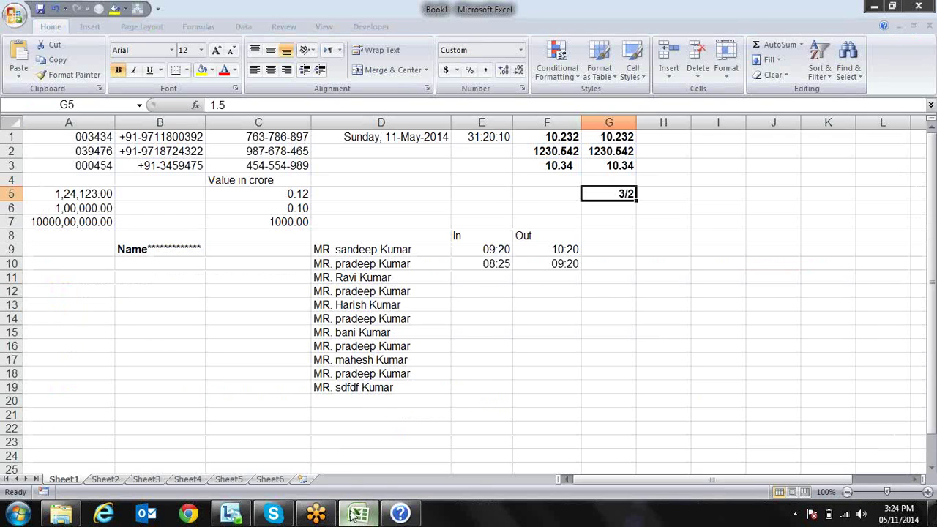
Enter 23, 23 and 13454 in cells C15 to C17
click(213, 331)
text(23)
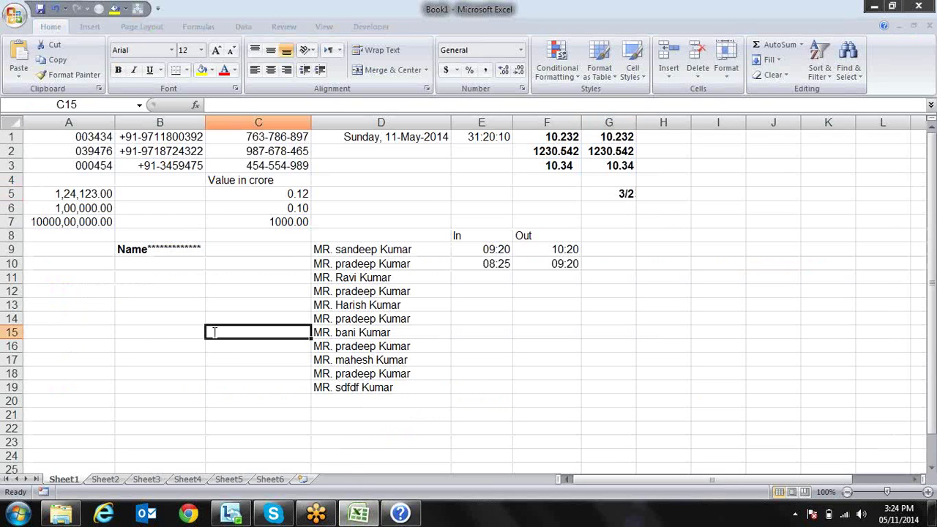
key(Return)
text(23)
key(Return)
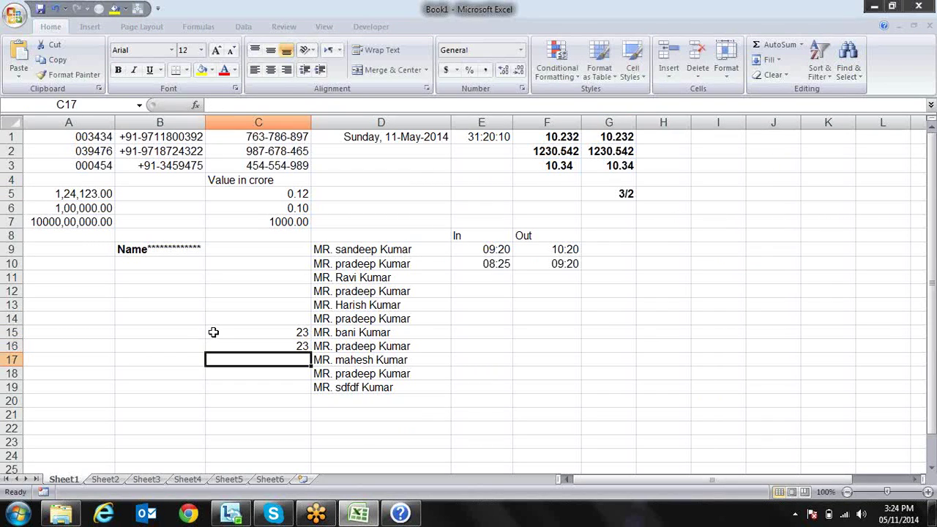
text(13454)
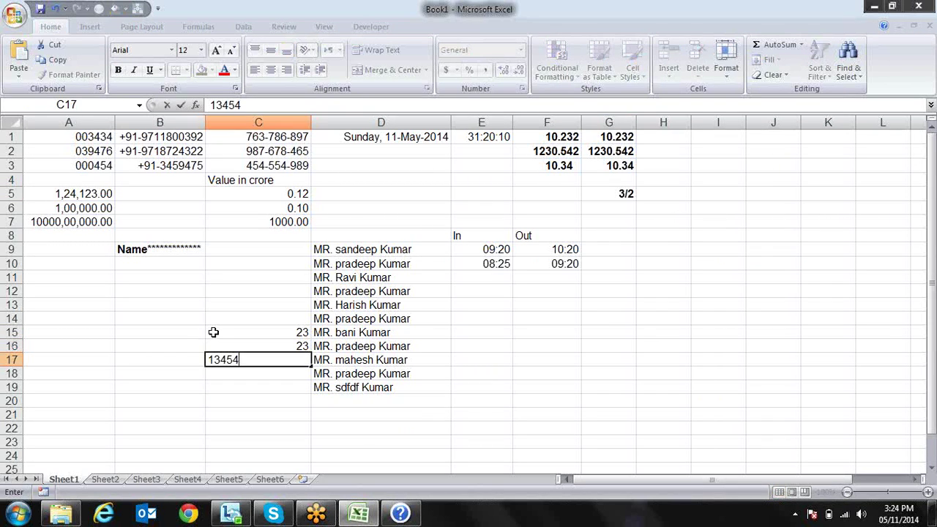
key(Return)
Give C15:C17 the custom format [Red][<=100];[Blue][>100], then return to the help article
key(Up)
key(Up)
key(Up)
key(shift+Down)
key(shift+Down)
key(ctrl+1)
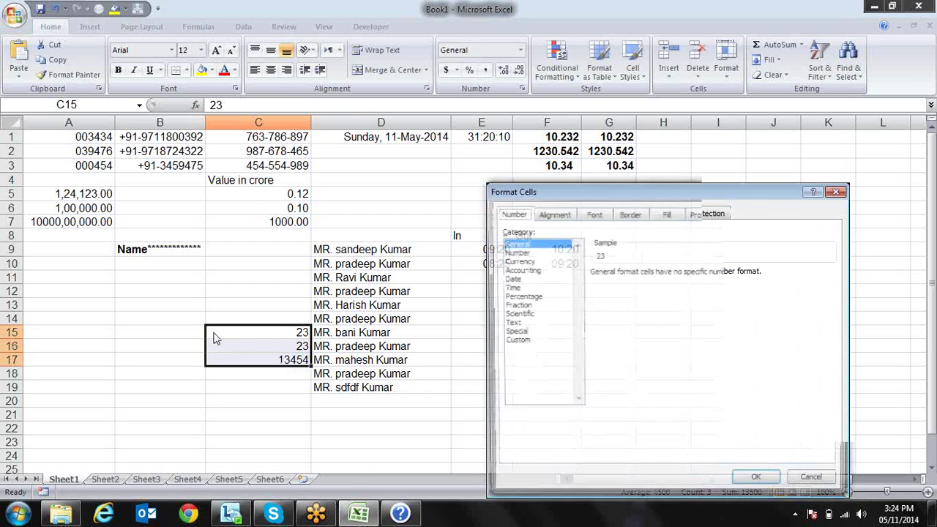
click(515, 341)
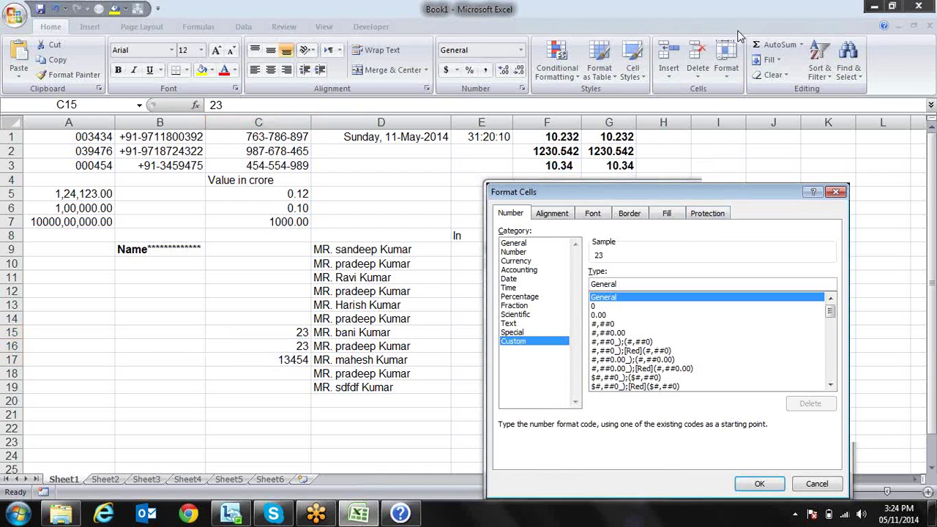
double_click(631, 284)
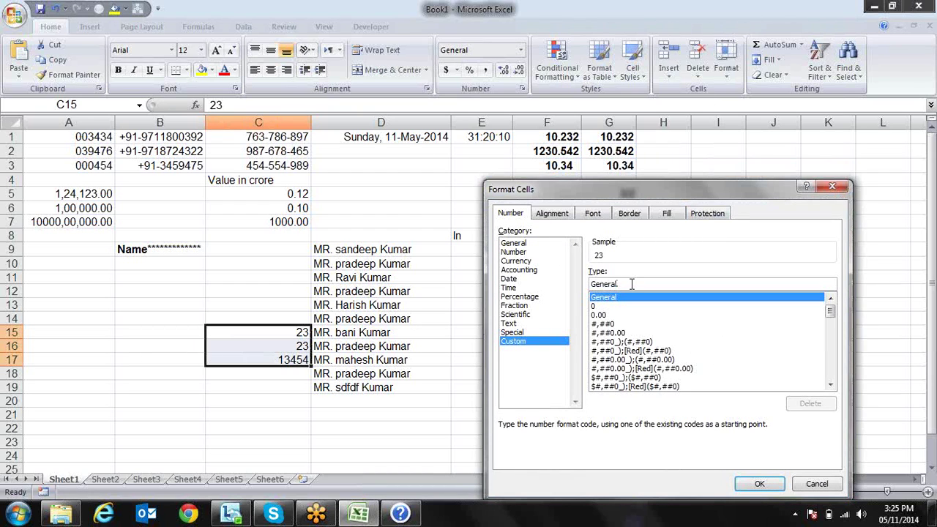
key(ctrl+v)
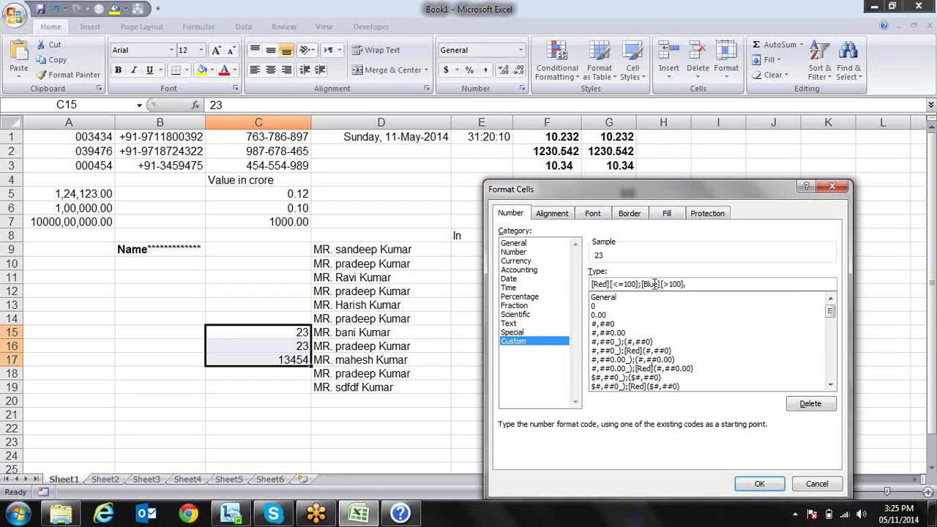
click(751, 485)
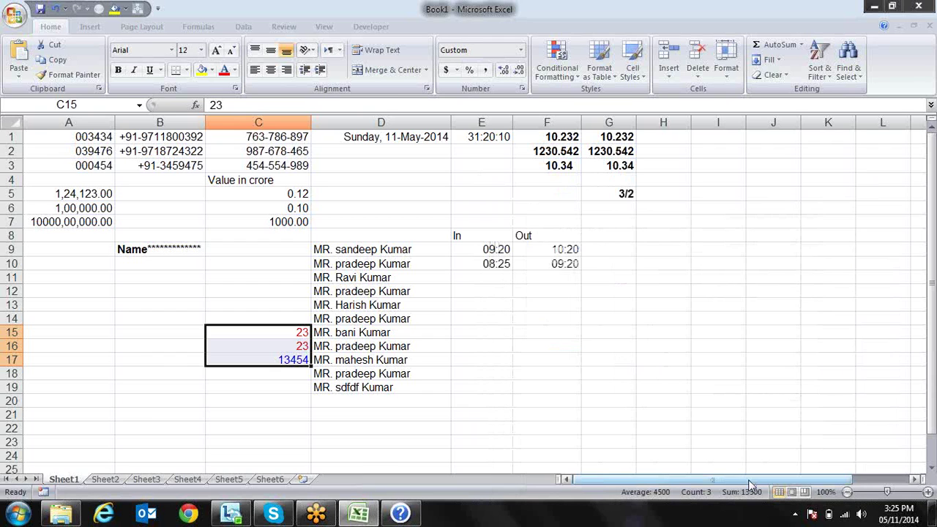
key(alt+Tab)
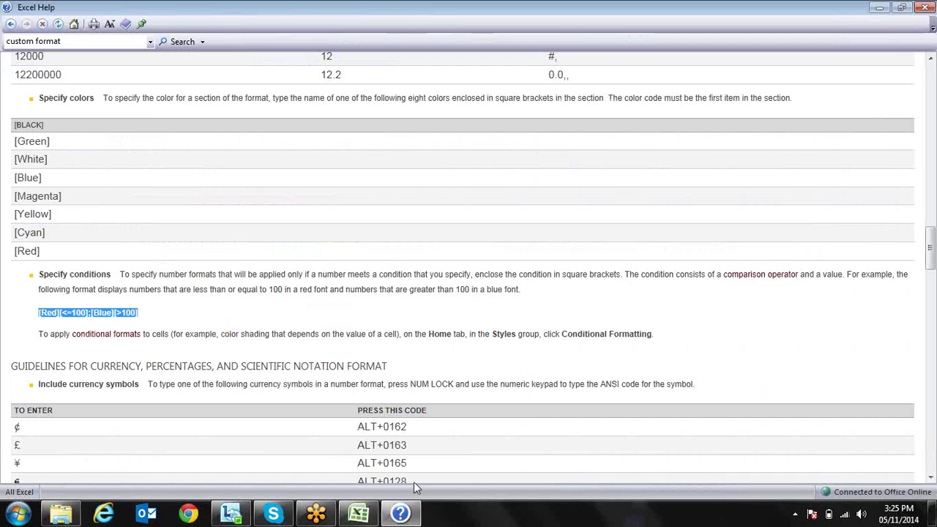
Review the colour code list and the [<=100] condition in the example format
click(81, 173)
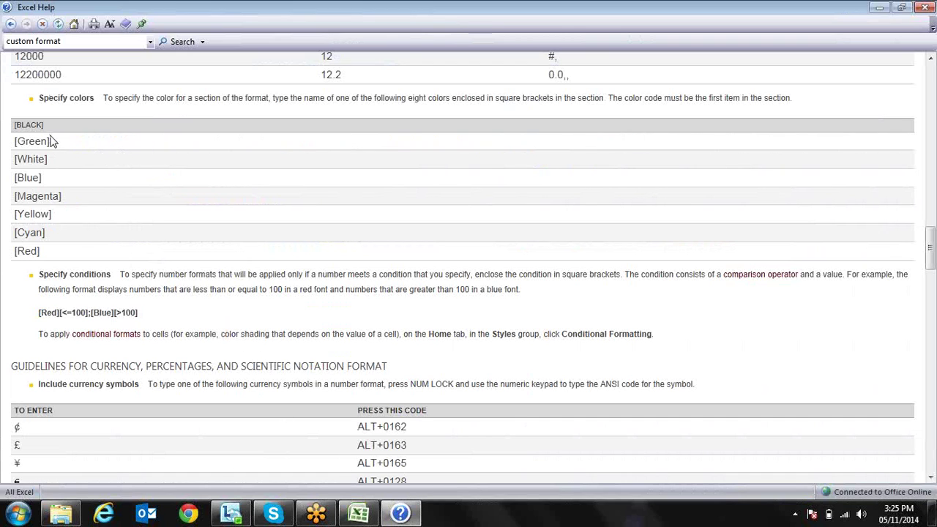
drag(51, 140, 46, 213)
click(68, 215)
drag(92, 313, 63, 315)
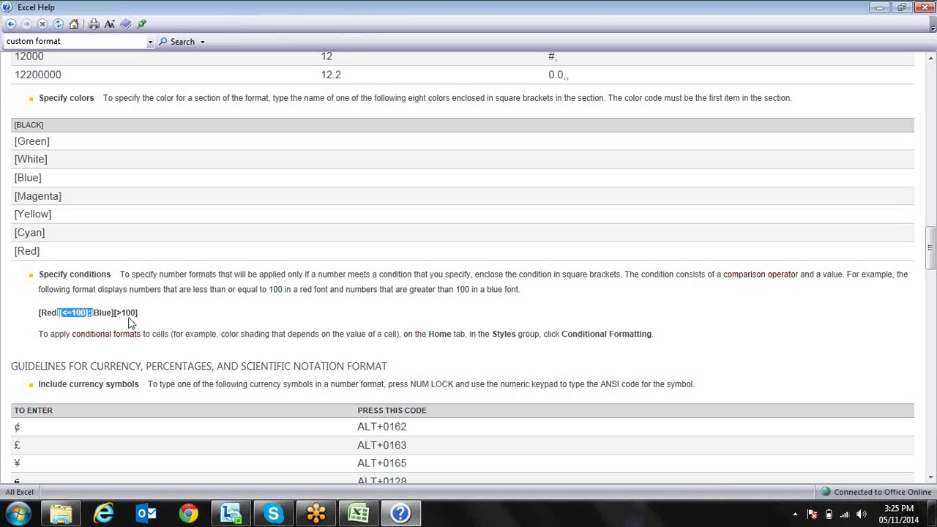
click(145, 322)
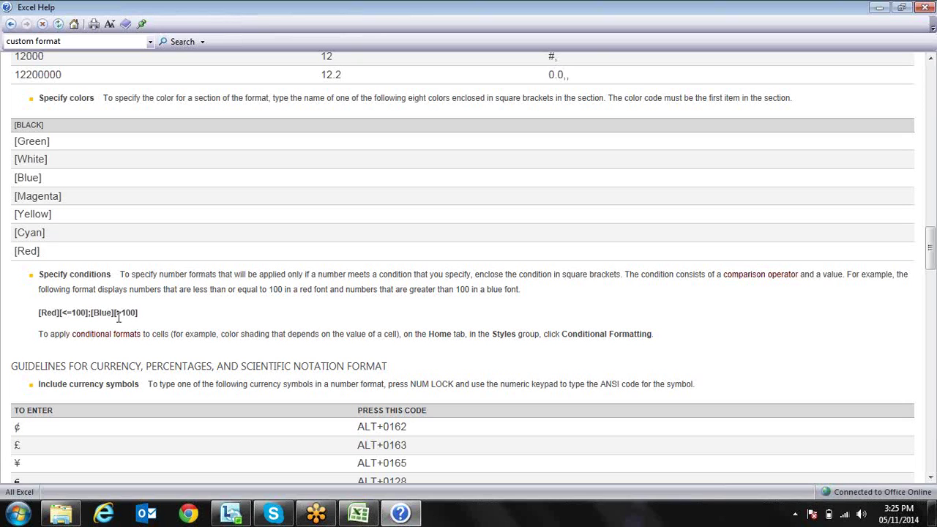
Read through the date and time format code tables, then close Excel Help
scroll(144, 333, down, 6)
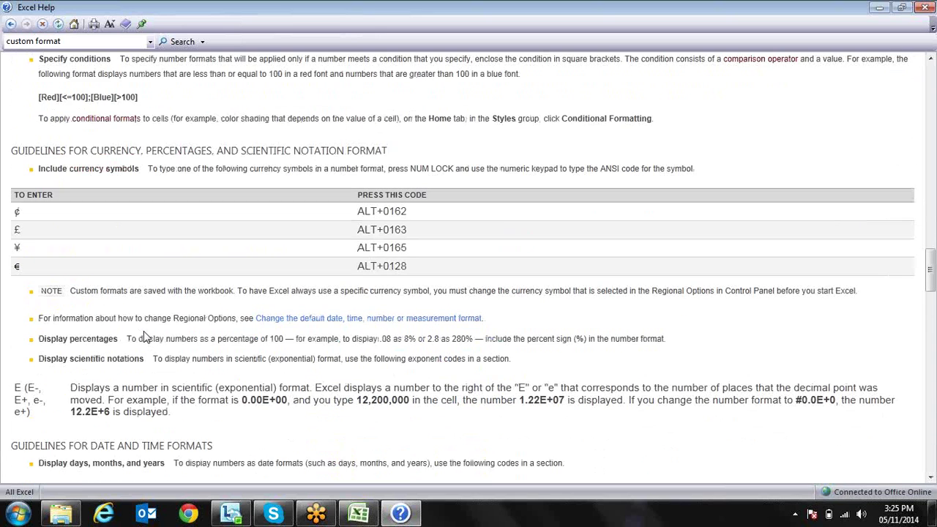
scroll(145, 337, down, 2)
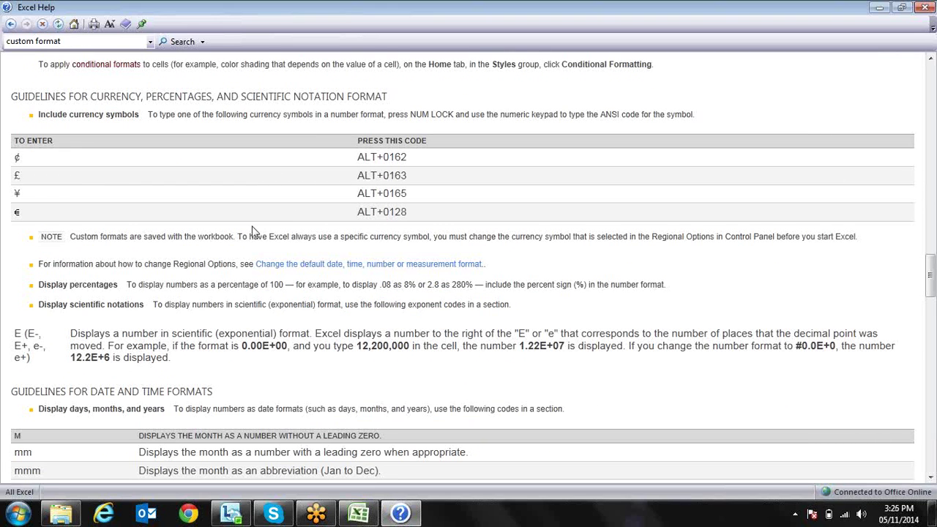
scroll(253, 230, down, 10)
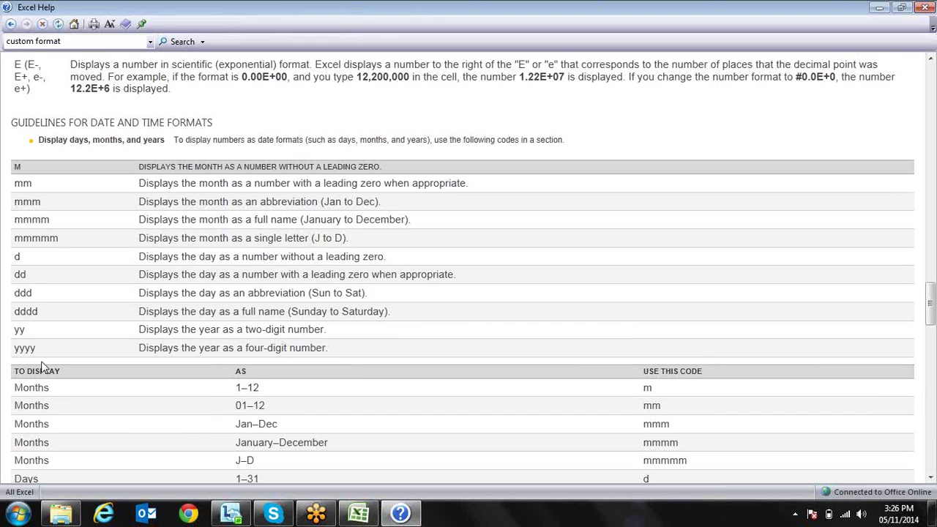
scroll(41, 361, down, 6)
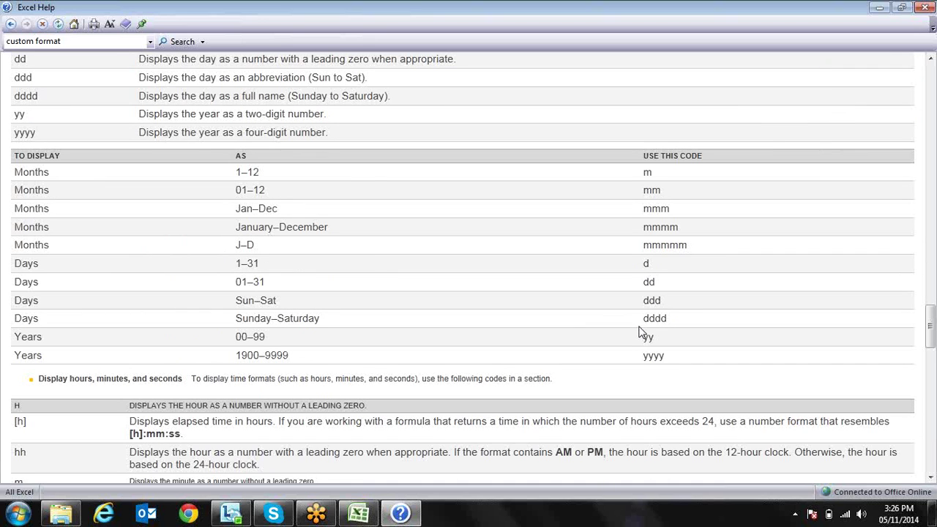
scroll(638, 332, down, 3)
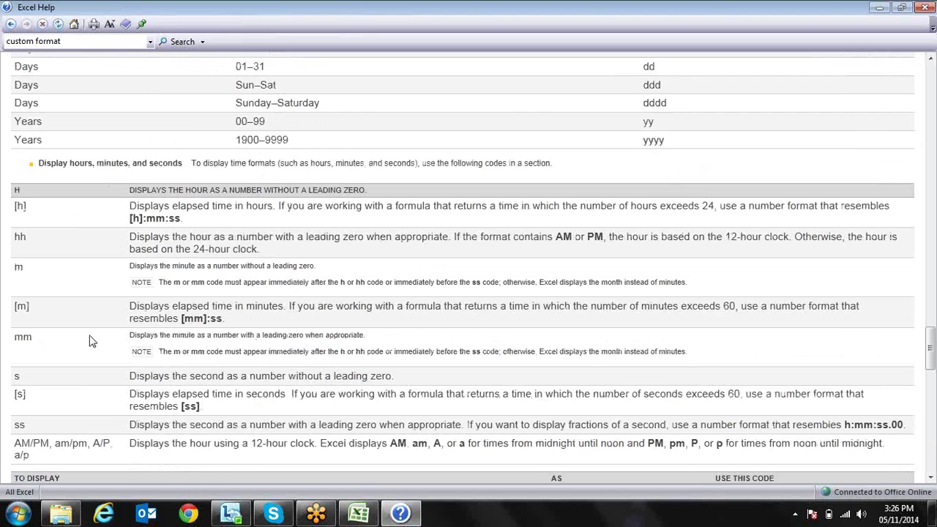
scroll(91, 341, down, 1)
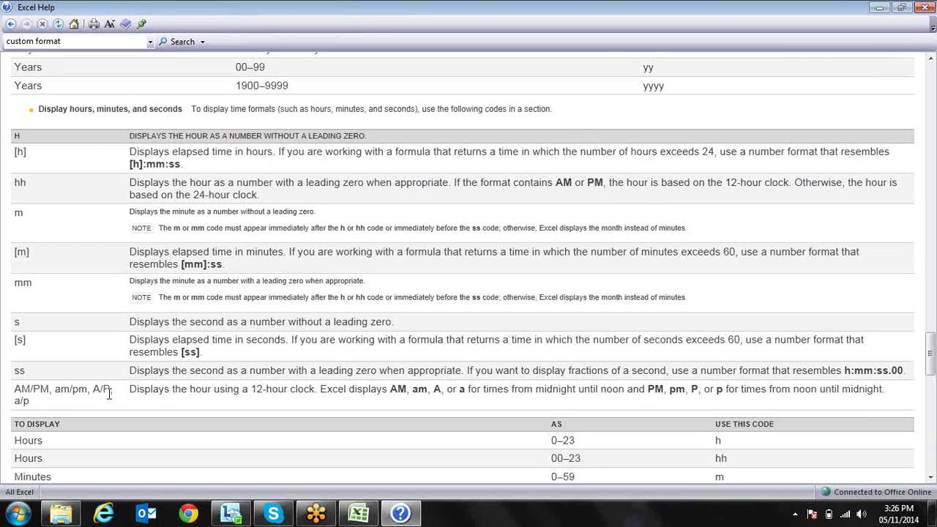
scroll(108, 393, down, 5)
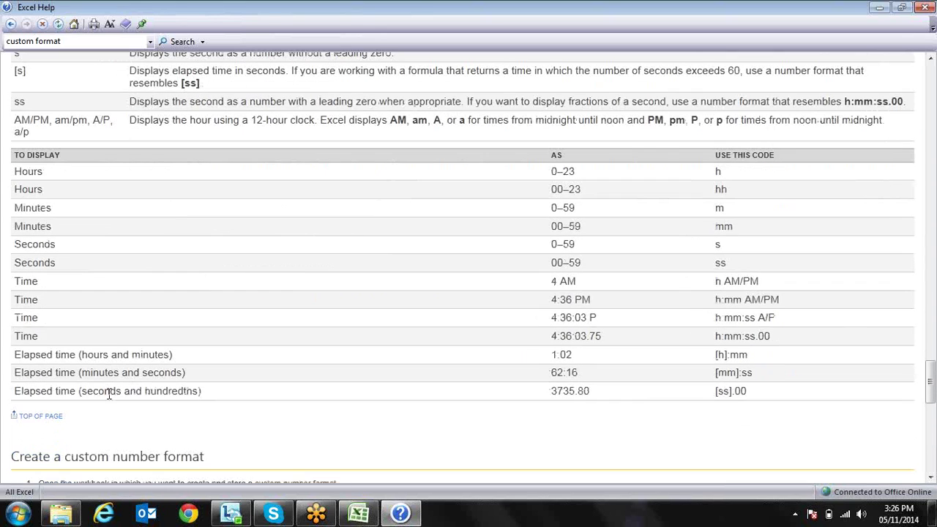
scroll(198, 403, down, 2)
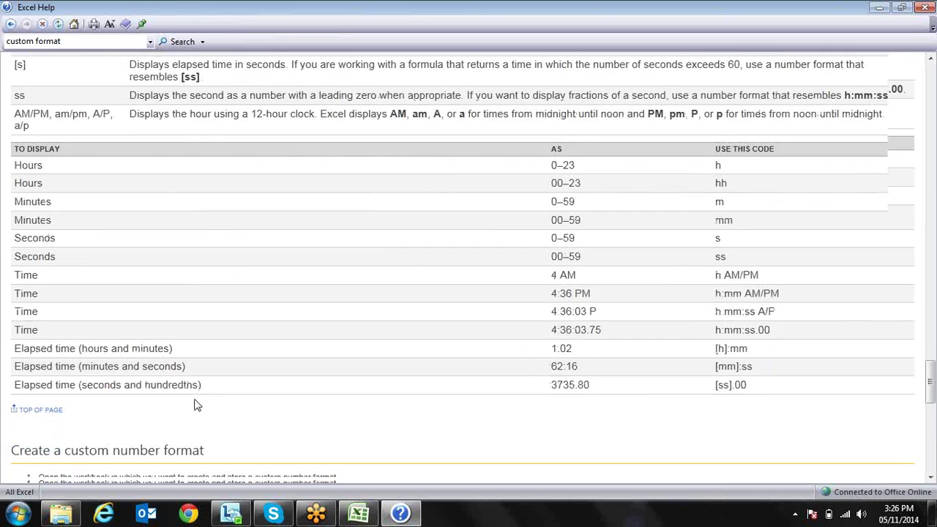
scroll(196, 401, down, 11)
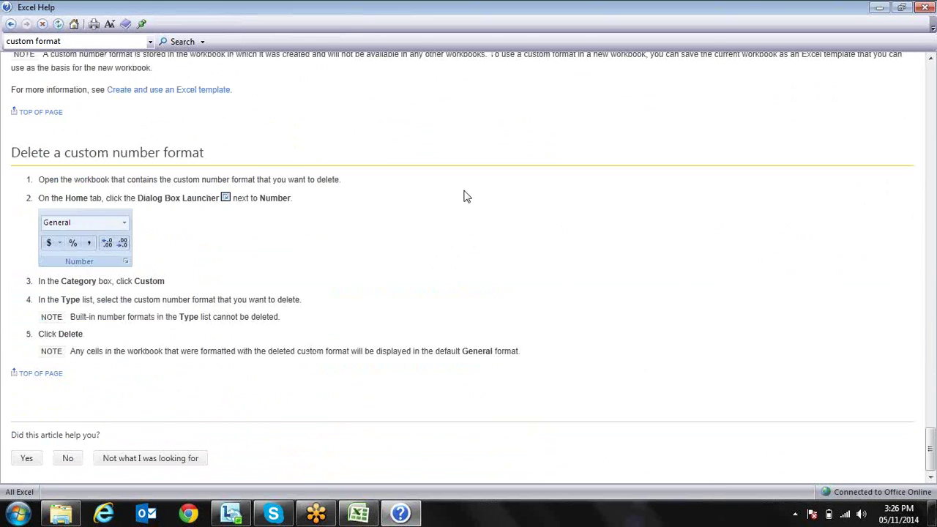
click(924, 6)
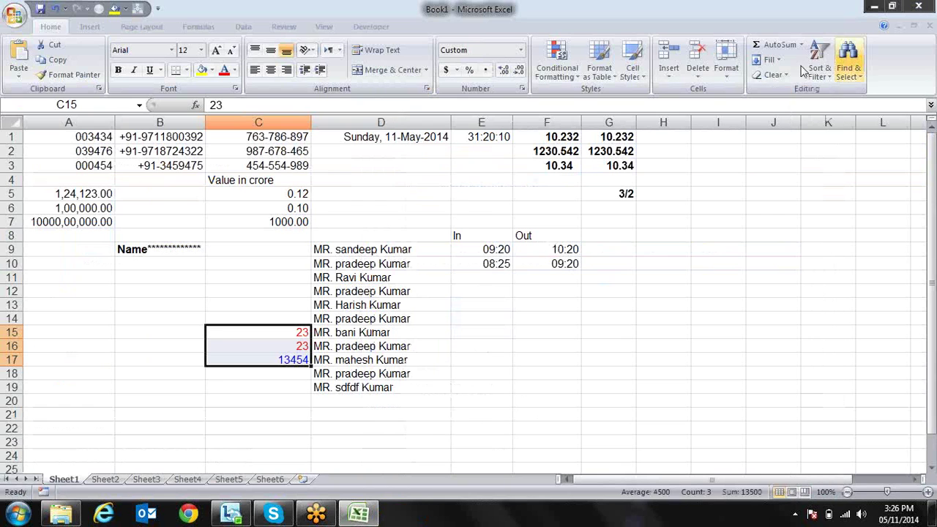
click(358, 221)
key(Up)
key(Up)
key(Up)
key(Up)
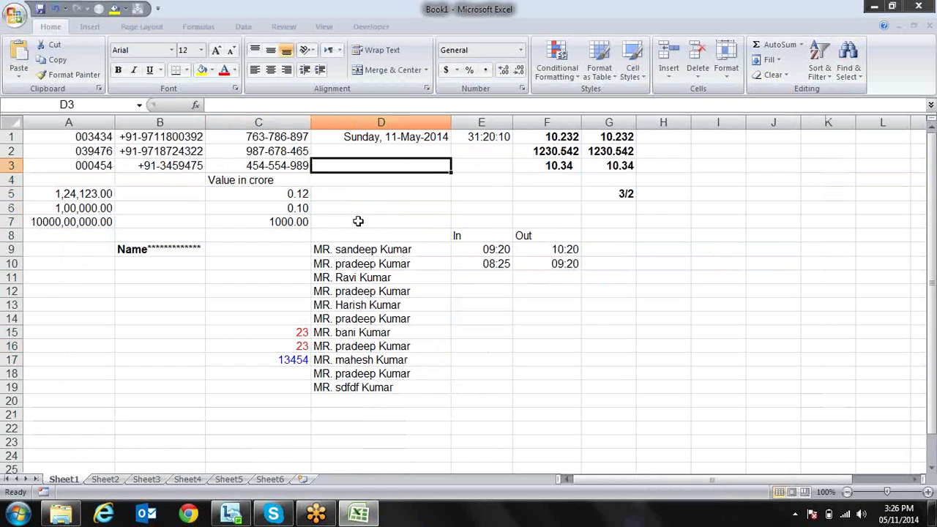
text(982374673)
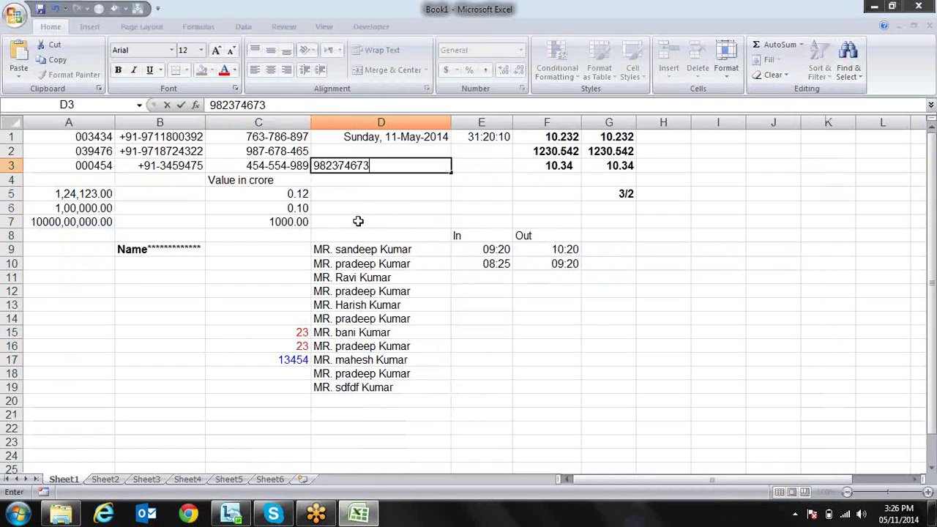
text(44262340)
key(Return)
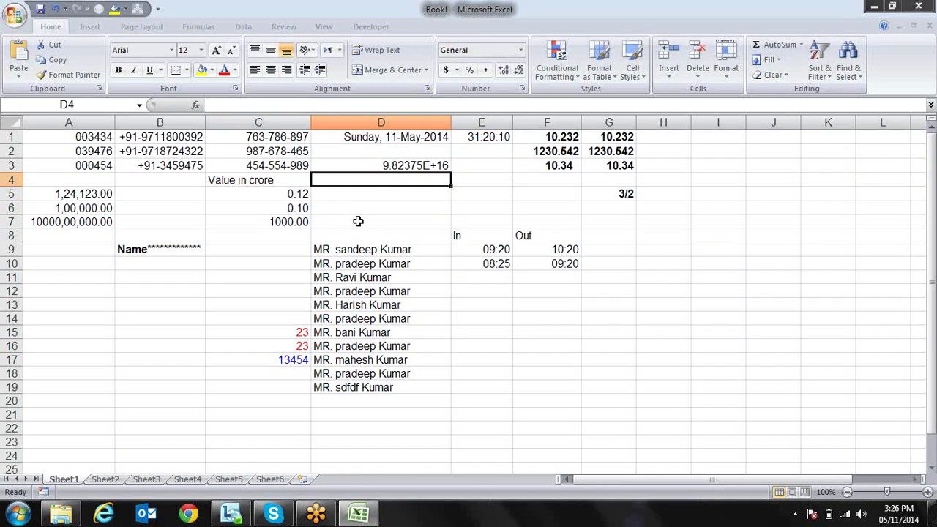
Apply the custom format # to D3 so all its digits display
key(Up)
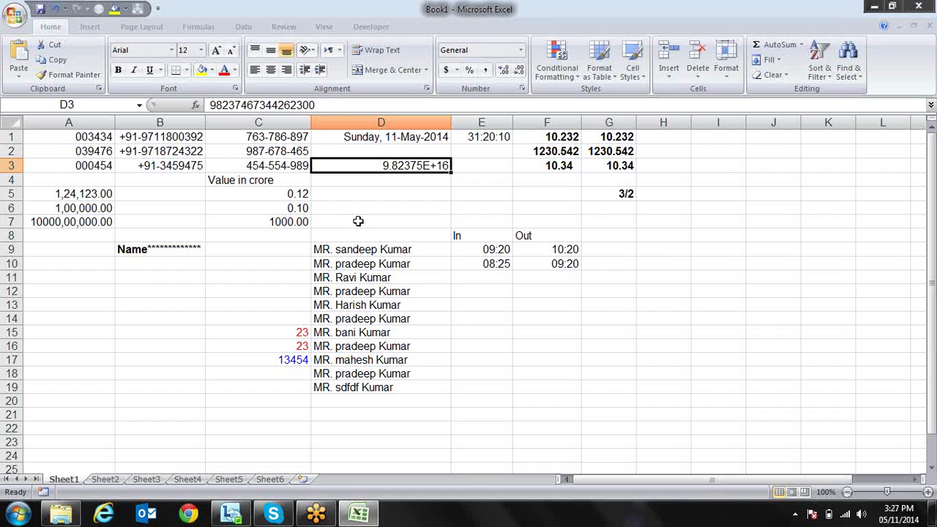
key(ctrl+1)
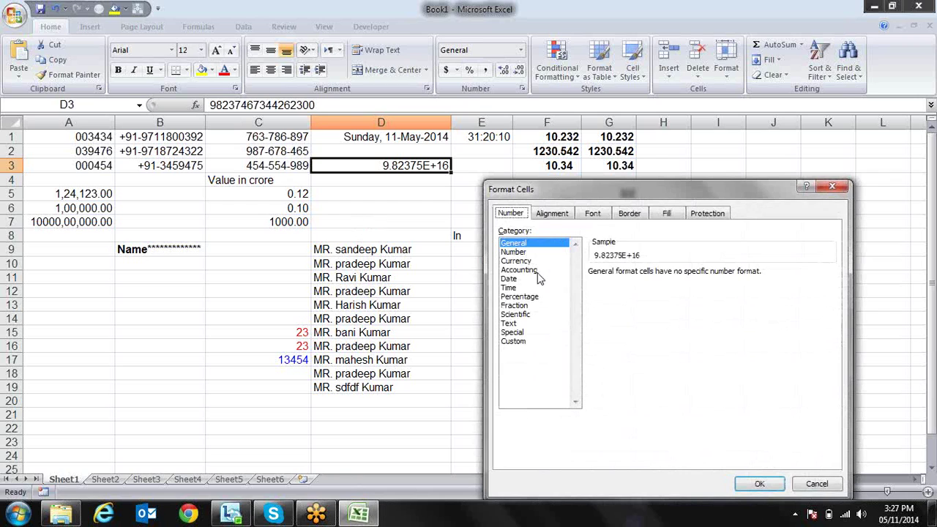
click(513, 342)
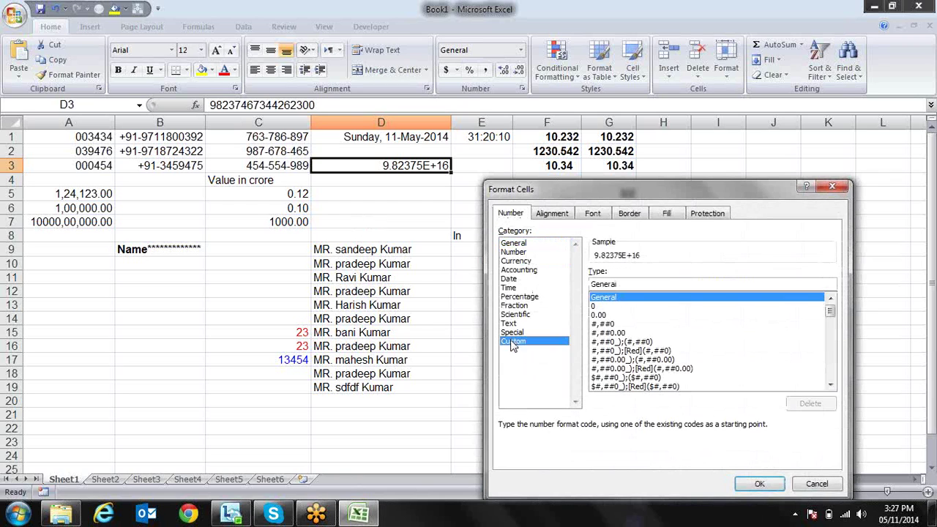
drag(620, 285, 538, 279)
text(3)
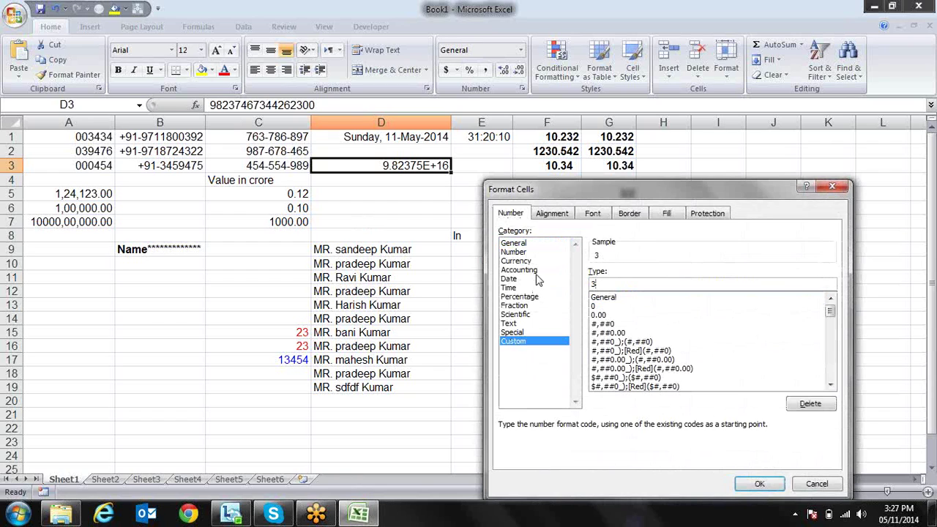
key(BackSpace)
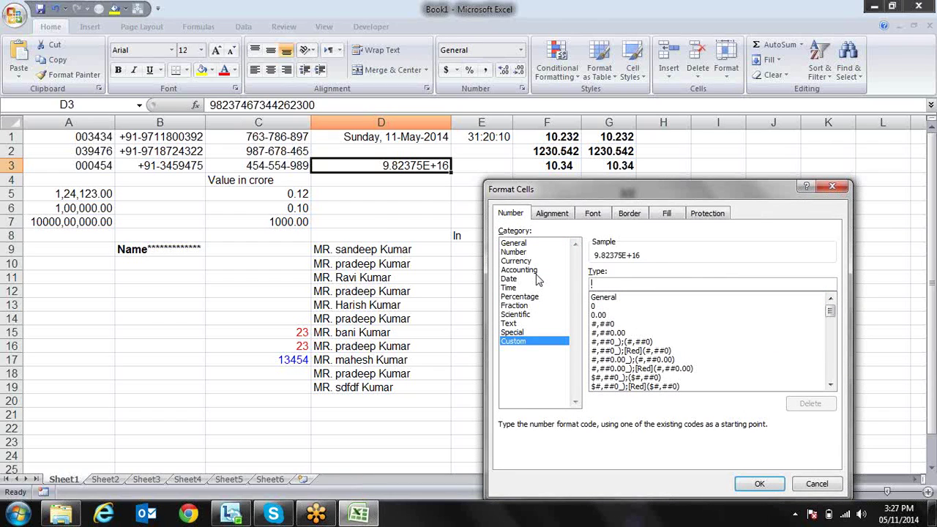
text(#)
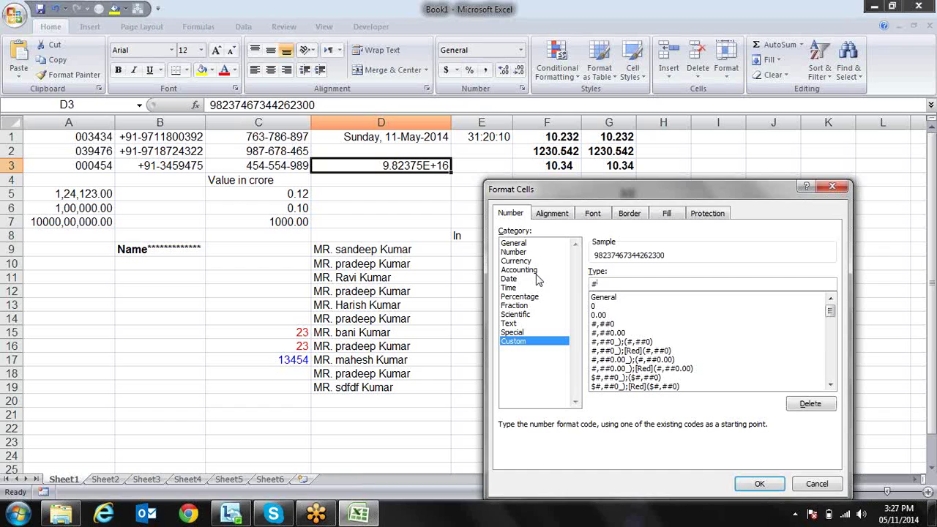
key(Return)
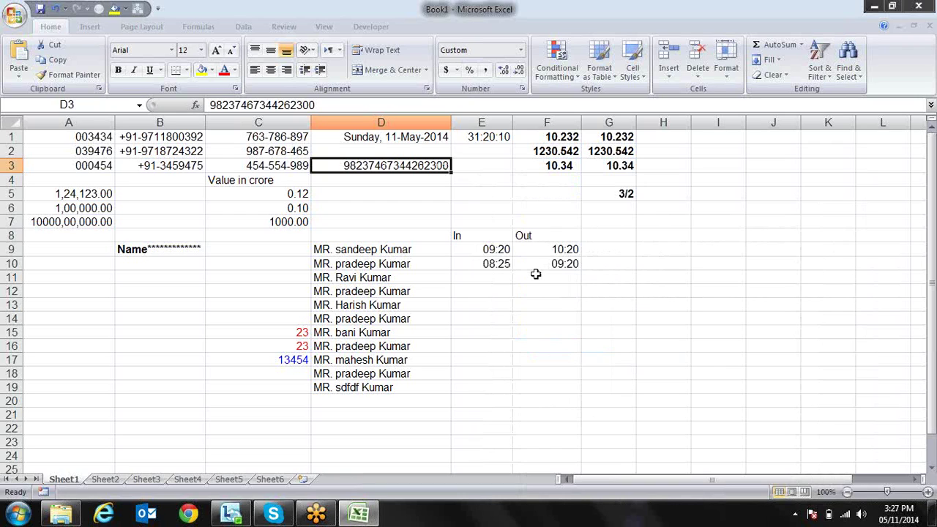
key(Down)
key(Up)
key(Return)
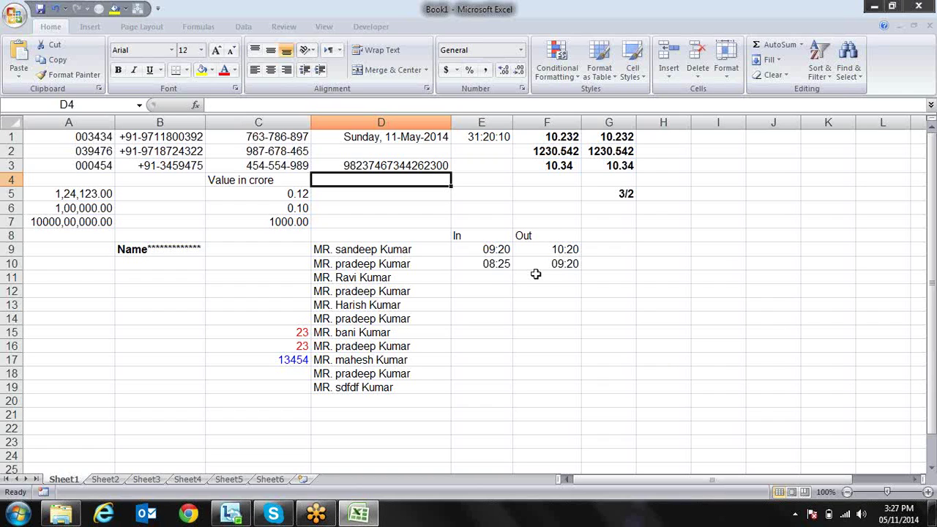
Enter 1 in D4 and the formula =D3+D4 in D5
text(1)
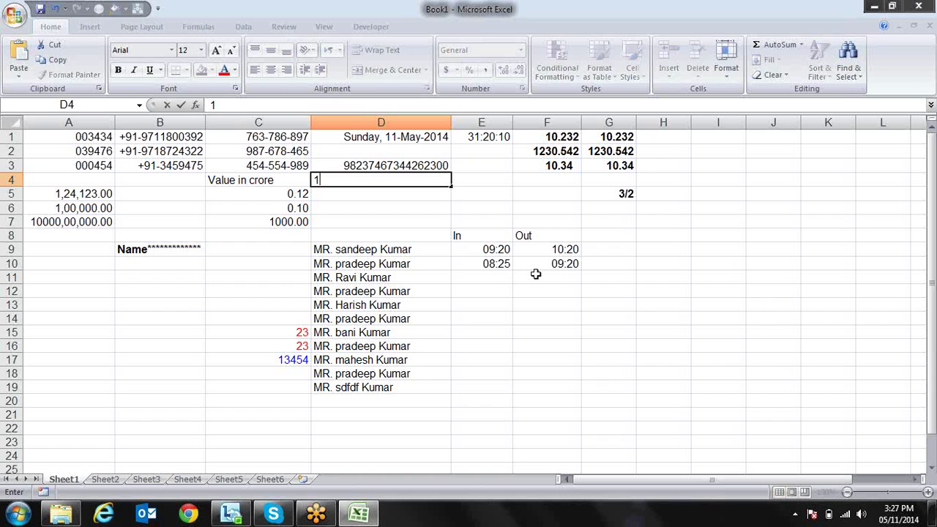
key(Return)
text(=)
key(Up)
key(Up)
text(+)
key(Up)
key(Return)
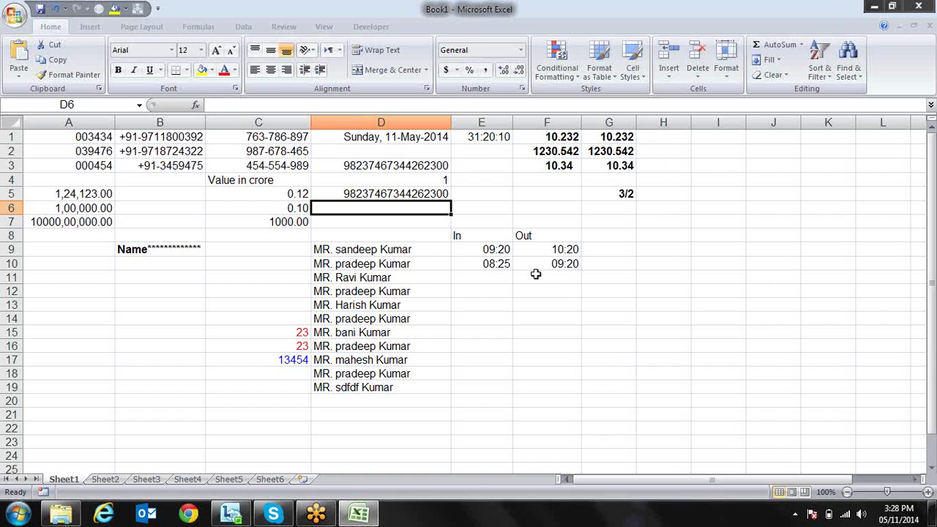
Move across the sheet from column D to G8 to review the results
key(Up)
key(Up)
key(Up)
key(Up)
key(Up)
key(Left)
key(Left)
key(Left)
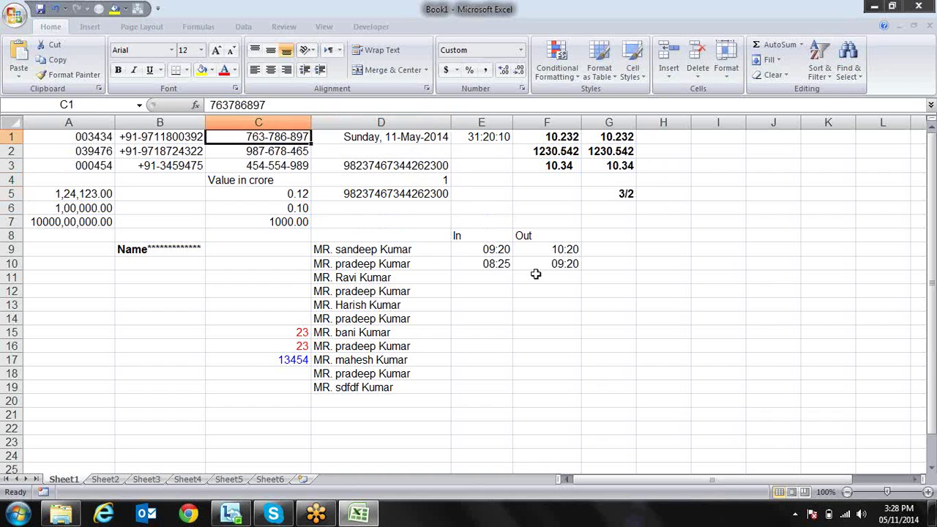
key(Right)
key(Right)
key(Right)
key(Right)
key(Right)
key(Right)
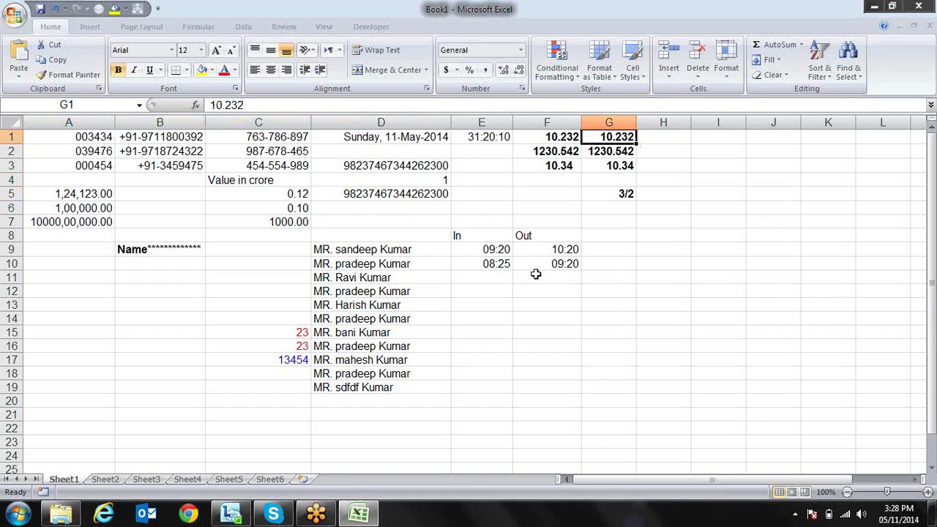
key(Down)
key(Down)
key(Down)
key(Down)
key(Down)
key(Down)
key(Down)
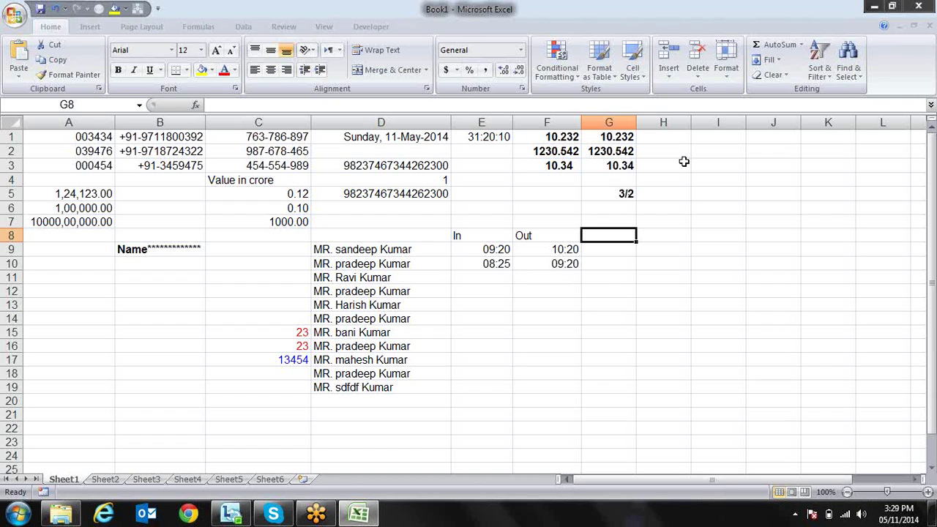
click(925, 35)
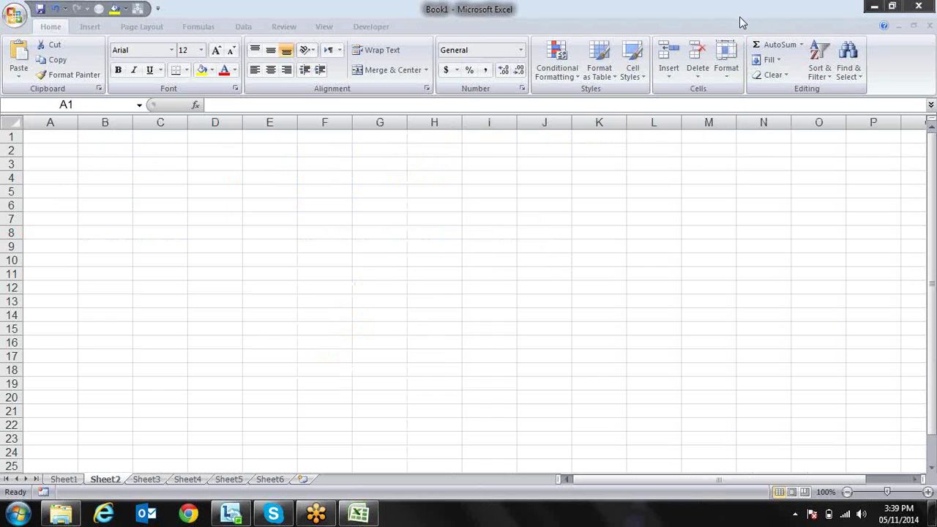
Move around the top cells of the empty Sheet2 between A2 and C1
key(Right)
key(Right)
key(Right)
key(Left)
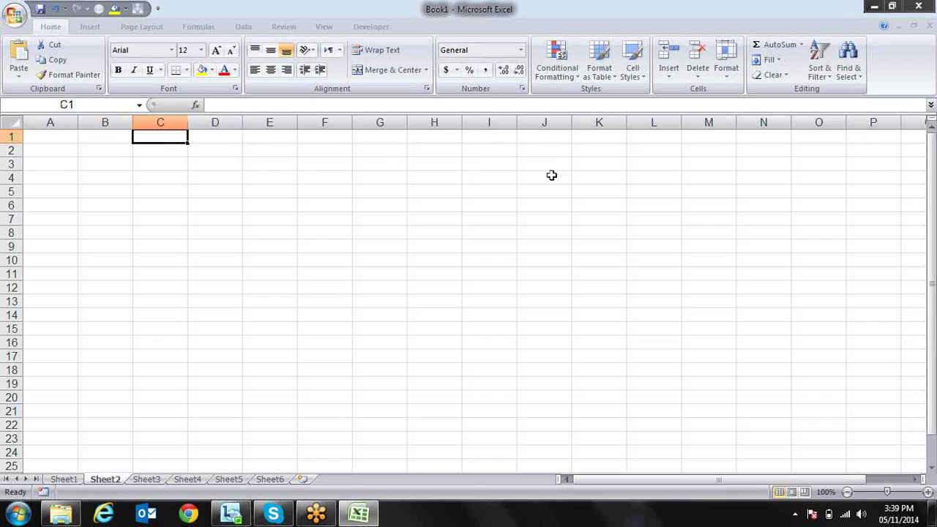
key(Down)
key(Left)
key(Left)
key(Up)
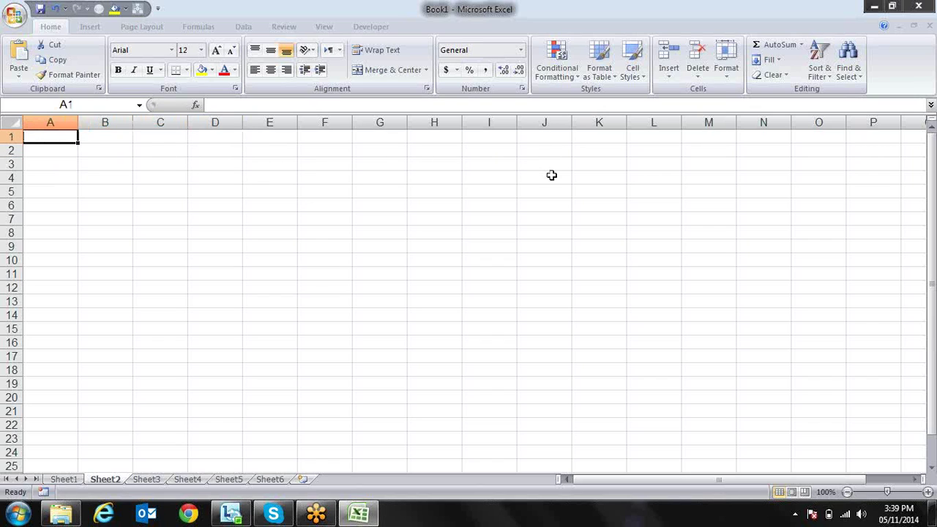
key(Right)
key(Right)
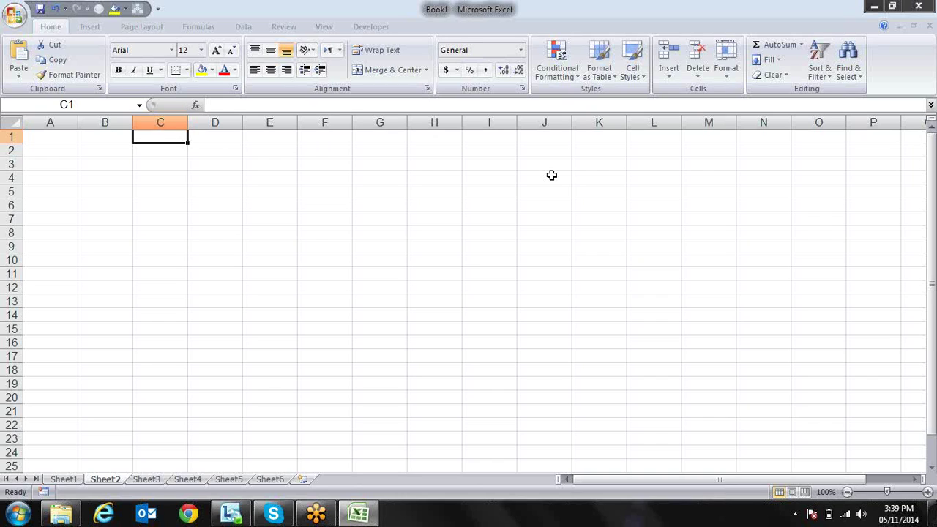
click(932, 15)
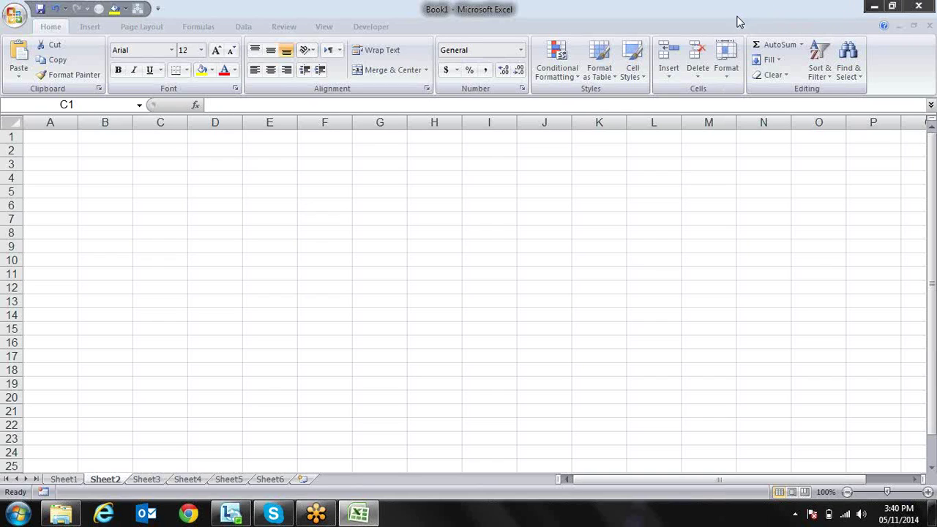
Type the first headers Date and Name in A2:B2, plus a trial qty heading
click(169, 191)
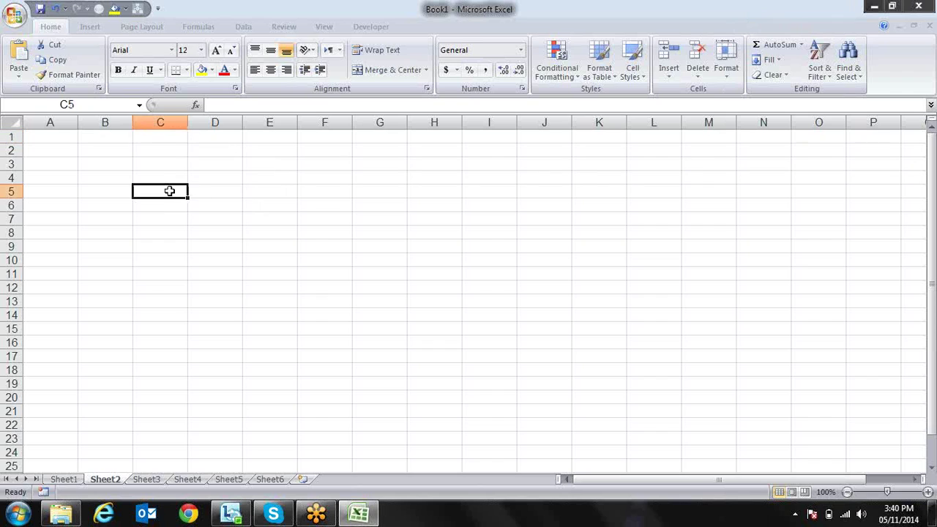
key(Left)
key(Up)
key(Up)
key(Up)
key(Left)
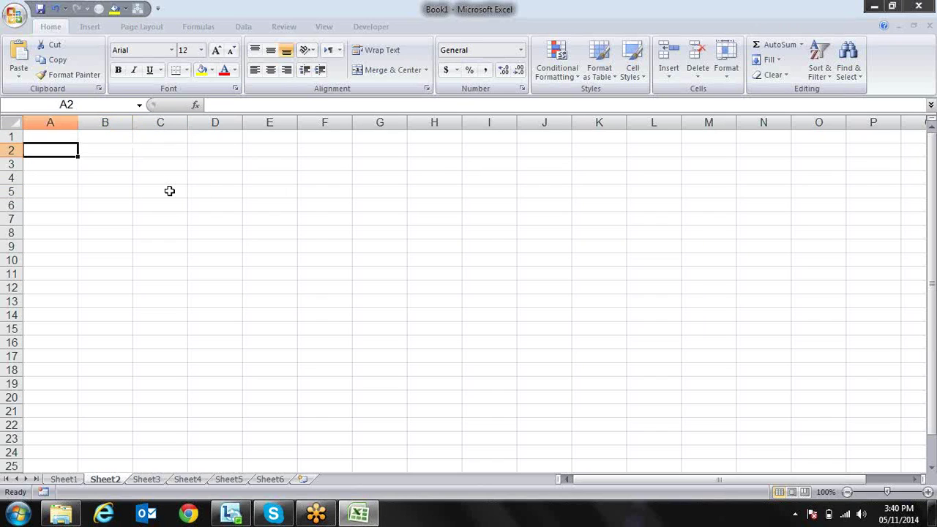
text(N)
click(169, 191)
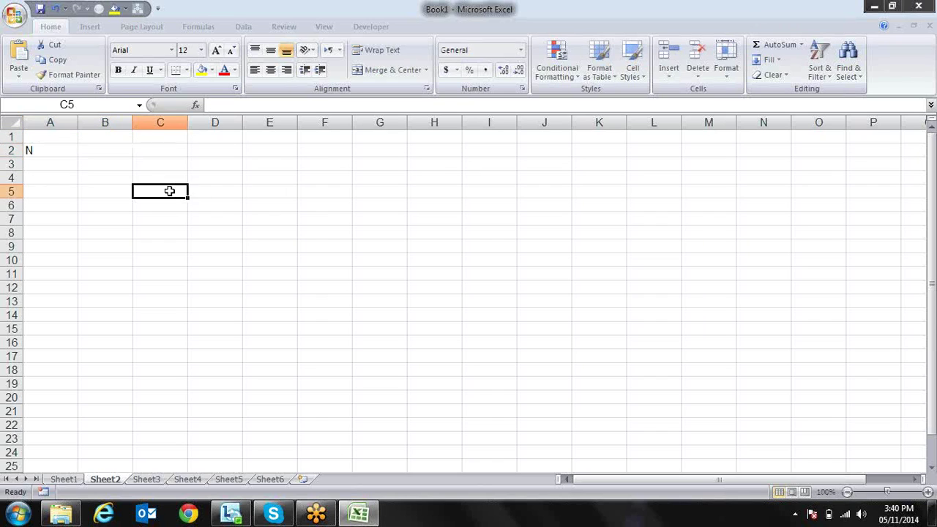
key(Up)
key(Up)
key(Up)
key(Left)
key(Left)
text(Date)
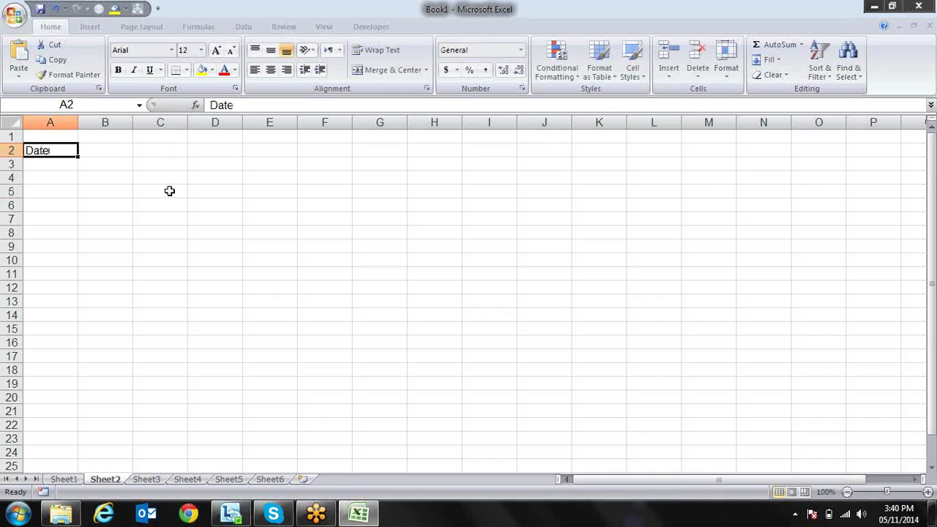
key(Tab)
text(Name)
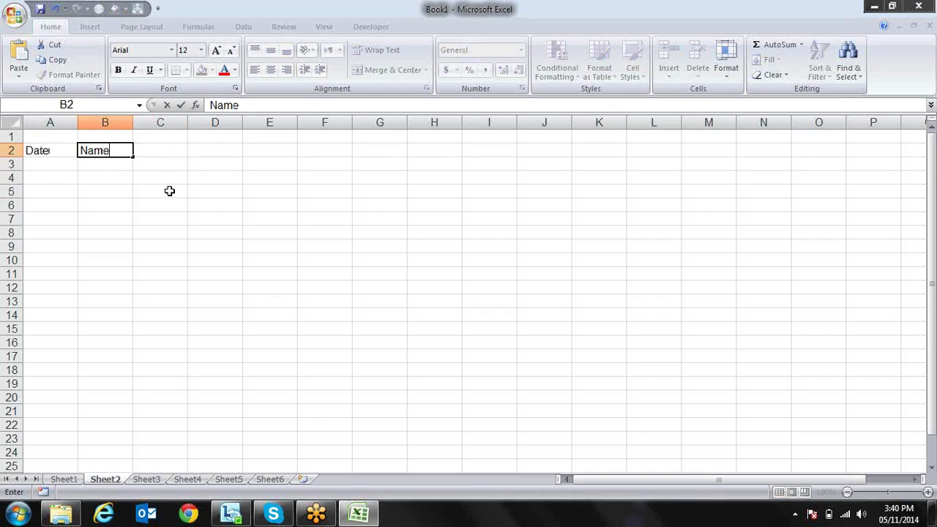
key(Tab)
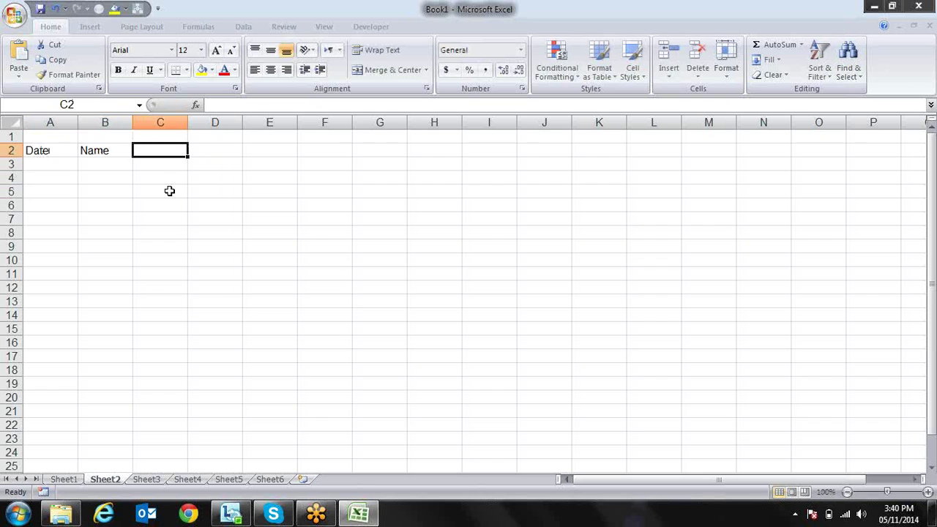
text(Sal)
key(BackSpace)
key(BackSpace)
text(qty)
key(Tab)
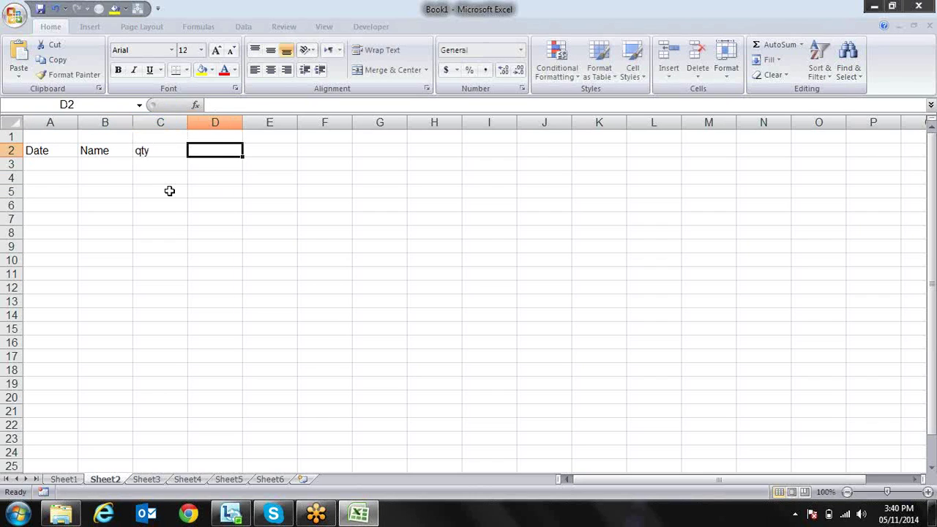
Correct the remaining headers so C2 reads City and D2 reads Sales
key(Left)
click(170, 192)
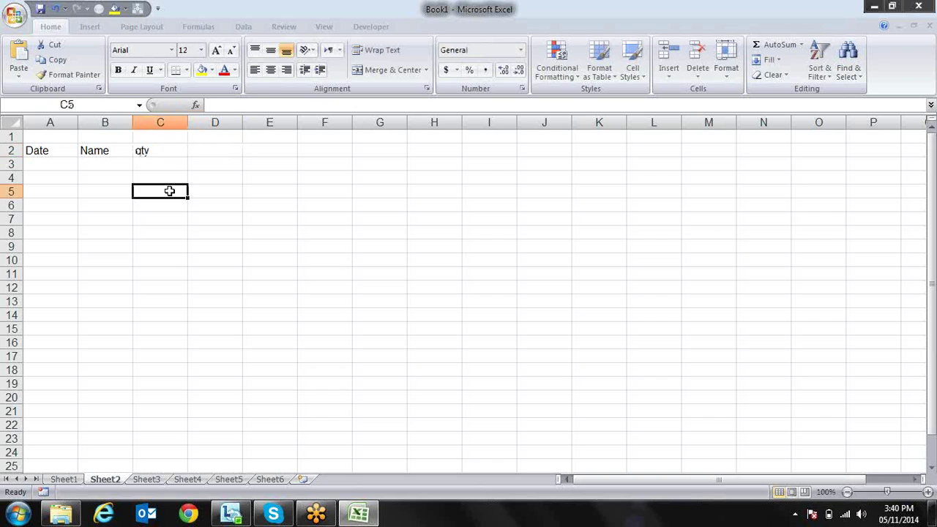
key(Up)
key(Up)
key(Up)
text(Sales)
key(Return)
key(Up)
key(Right)
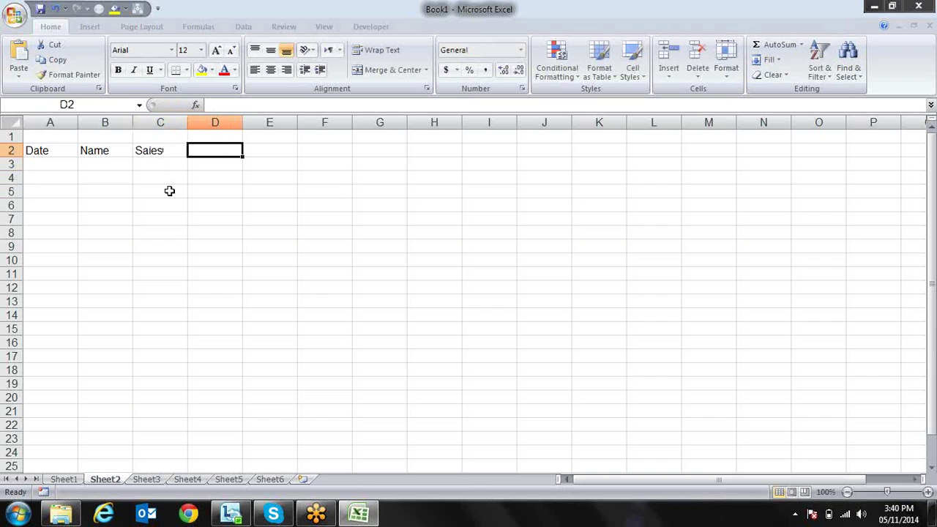
key(Left)
text(City)
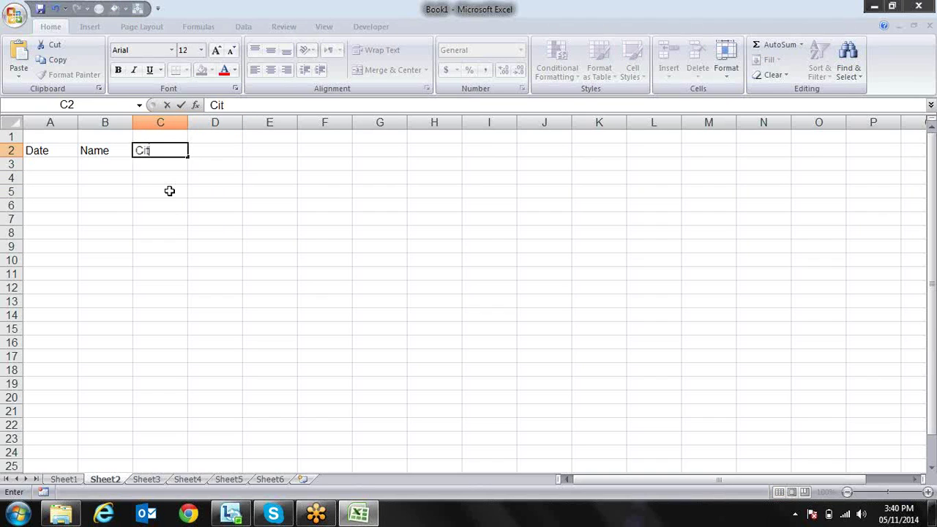
key(Tab)
text(Sales)
key(Return)
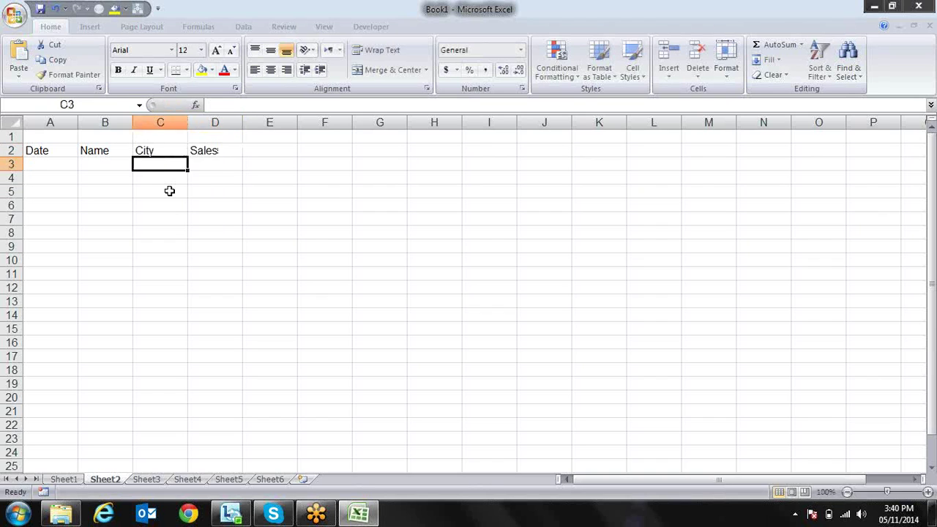
Enter 1-jan-2006 in A3 and =A3+10 in A4, giving 11-Jan-06
key(Up)
key(Left)
key(Left)
key(Down)
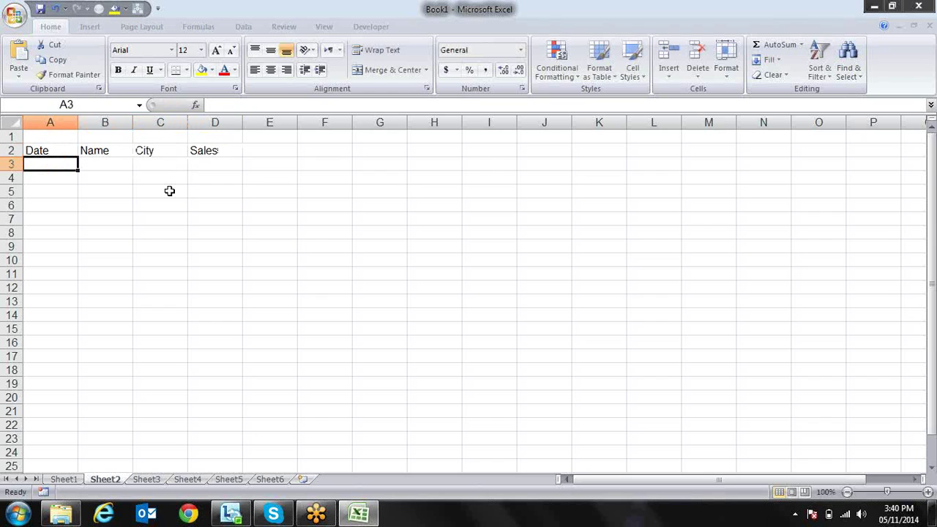
text(1-jan)
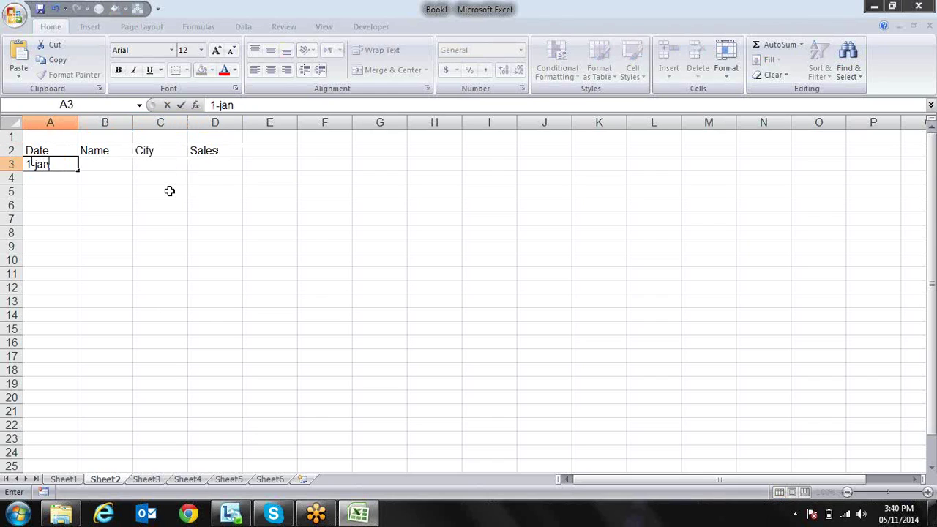
text(-2006)
key(Return)
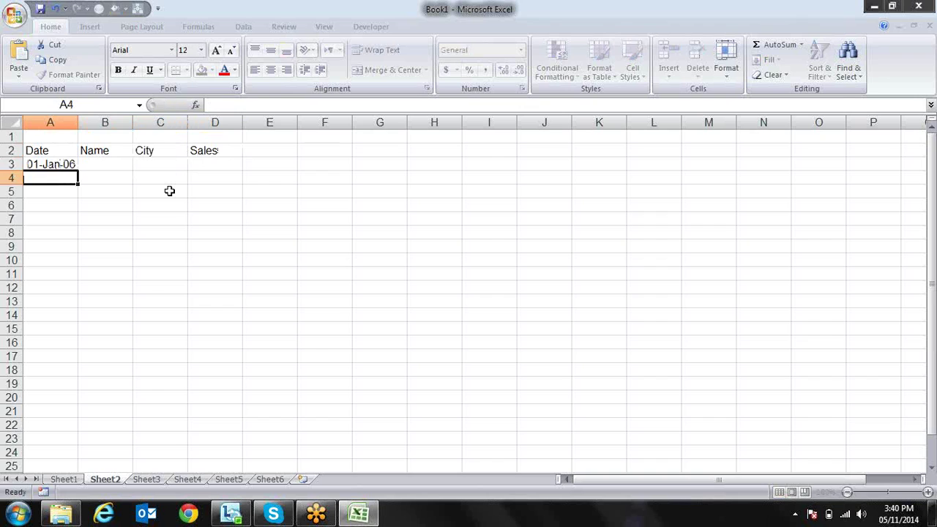
key(Up)
key(Down)
text(=)
key(Up)
text(+1-0)
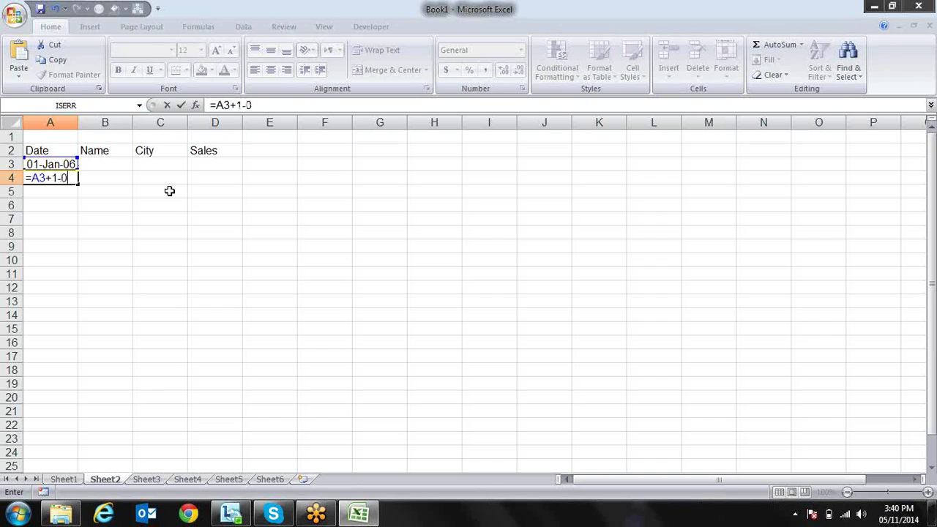
text(0)
key(Return)
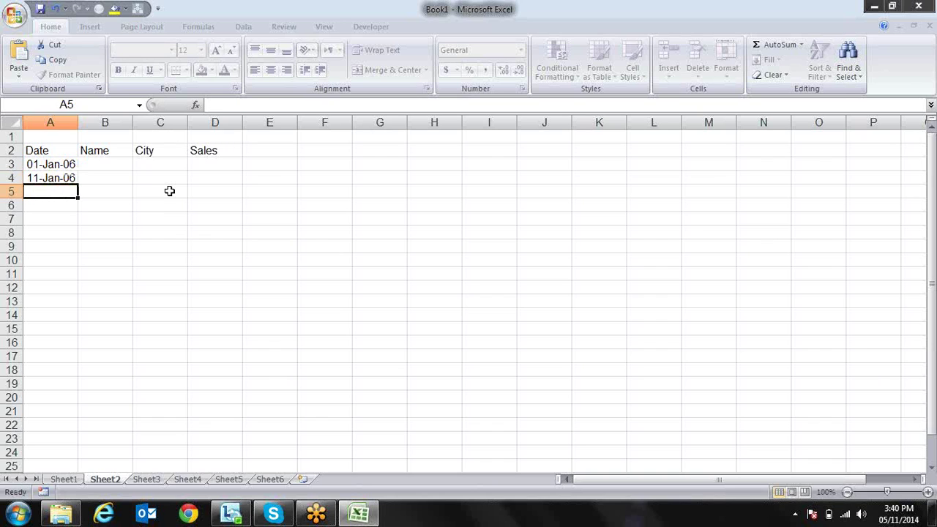
key(Up)
Fill the 10-day date series from A4 down to row 336, then select columns A to D
drag(76, 186, 50, 519)
mouse_move(51, 520)
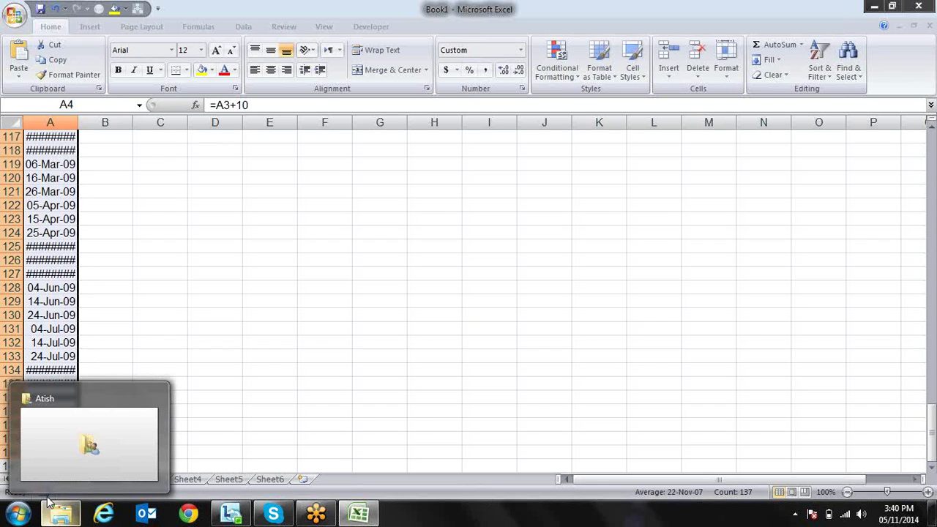
drag(77, 460, 64, 518)
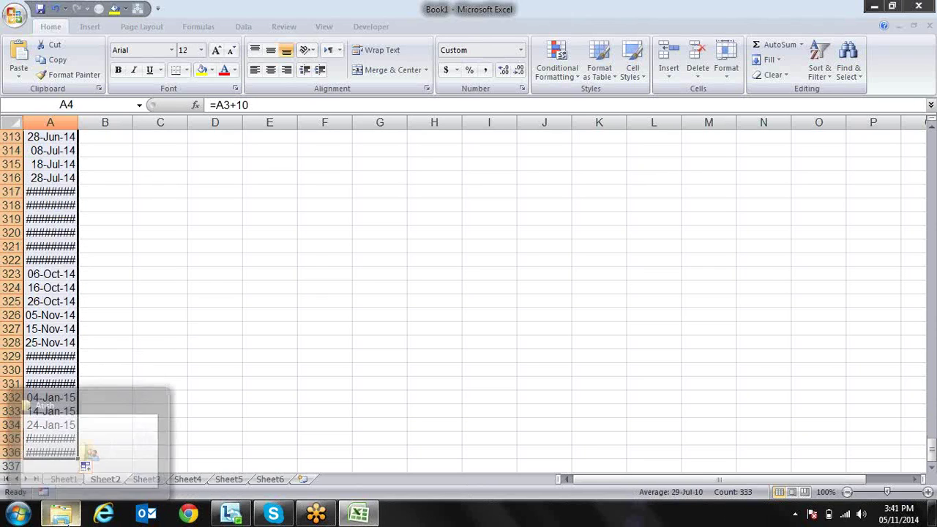
click(110, 332)
key(Left)
key(ctrl+Up)
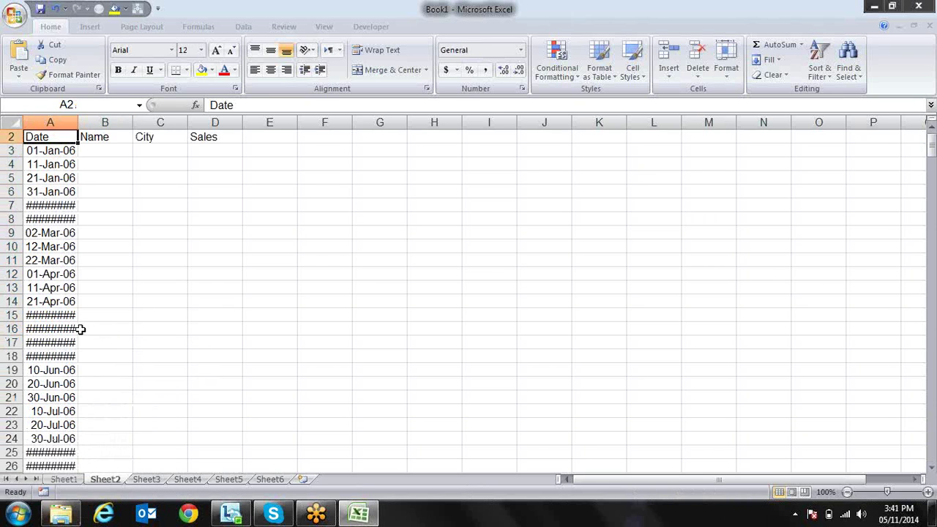
drag(49, 122, 241, 119)
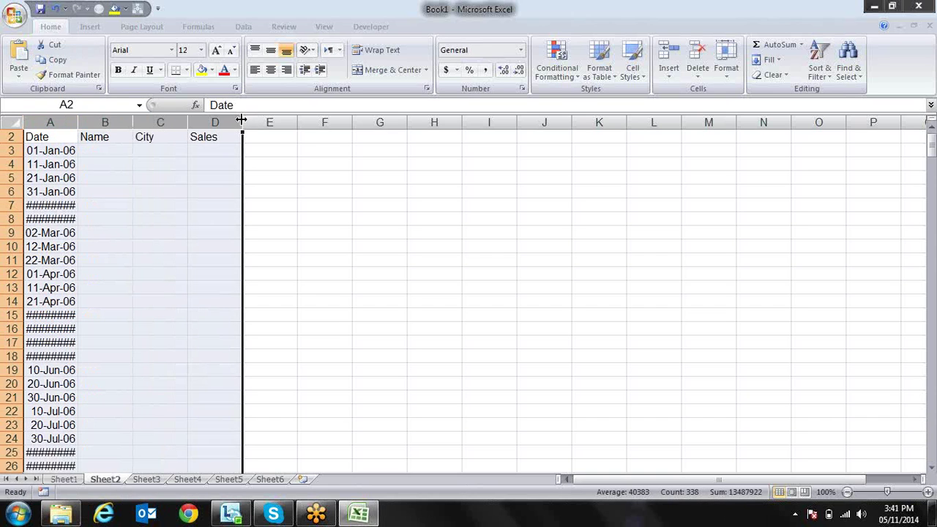
Enter a sample name in B3, fill it down the Name column, and widen column B
double_click(79, 123)
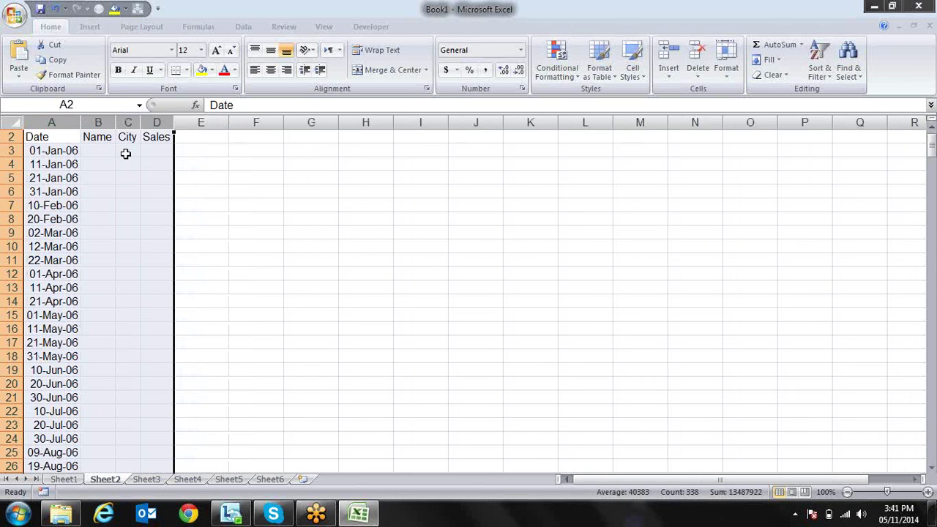
click(100, 152)
text(Sandeep)
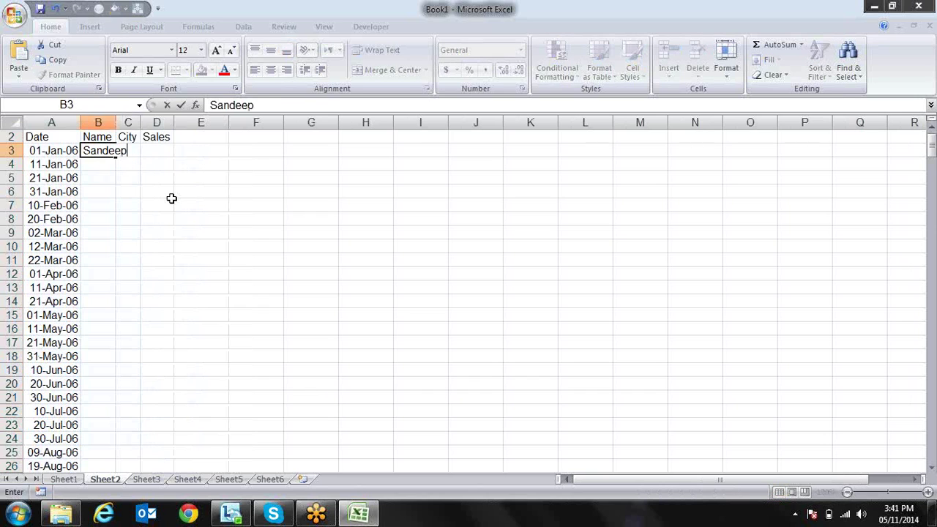
key(Return)
key(Up)
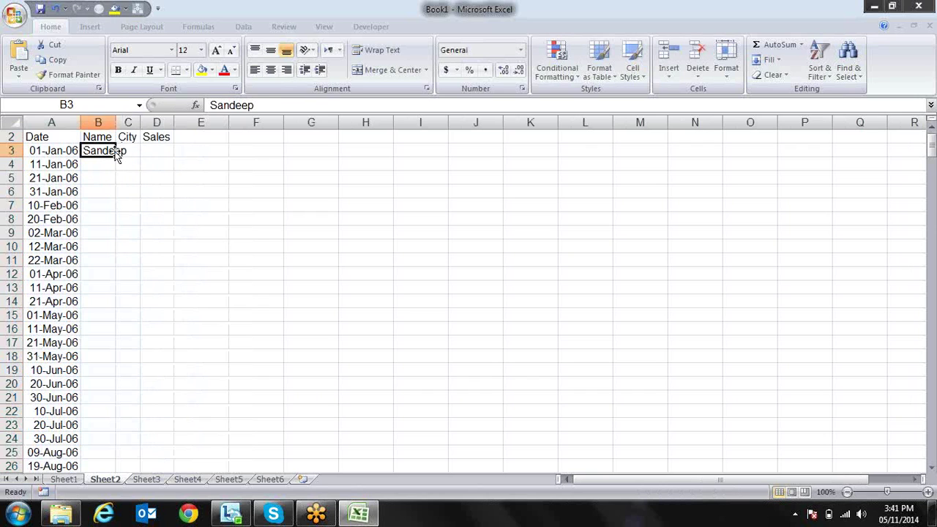
double_click(116, 157)
drag(116, 122, 199, 122)
Enter 'Palwal' in C3 and fill it down the City column
click(183, 154)
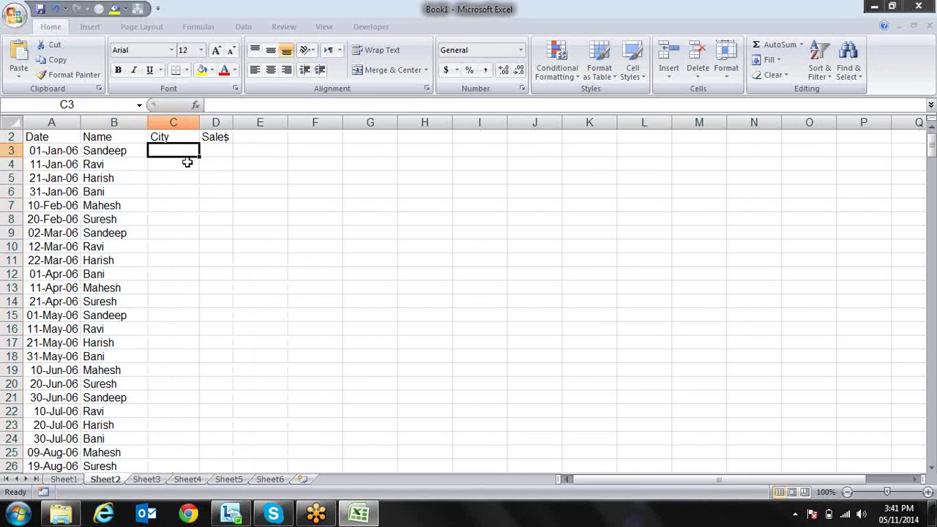
text(Palwal)
key(Return)
key(Up)
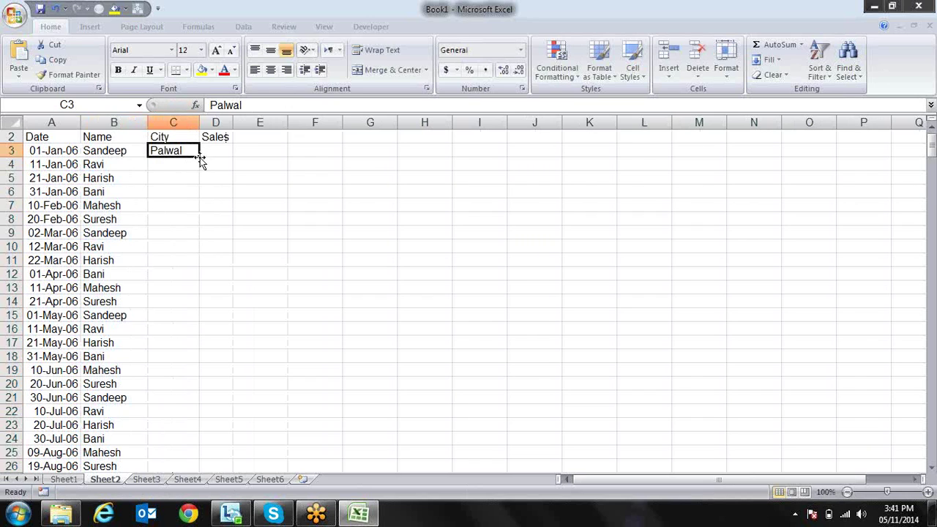
double_click(199, 156)
Enter =RANDBETWEEN(10,90) in D3 and fill it down through D336
click(221, 151)
text(=ra)
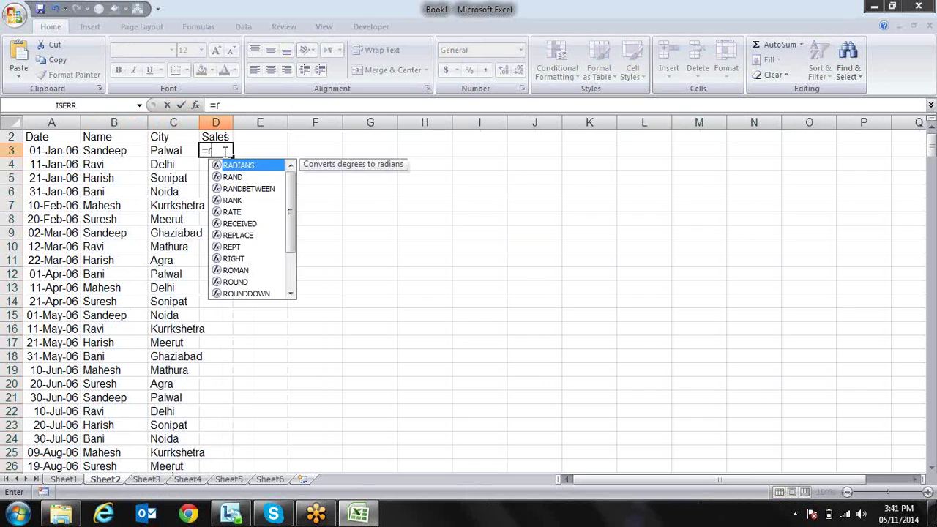
key(Down)
key(Down)
key(Tab)
text(10,90)
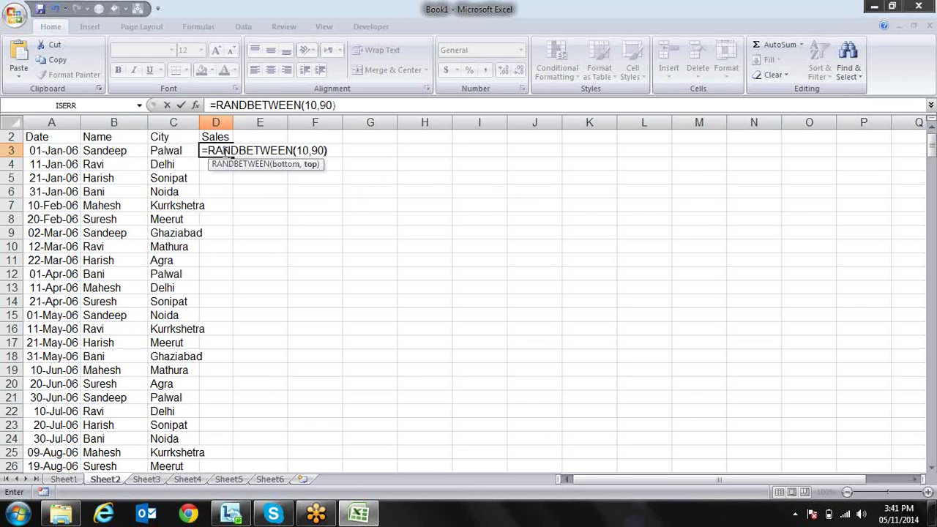
text())
key(Return)
key(Up)
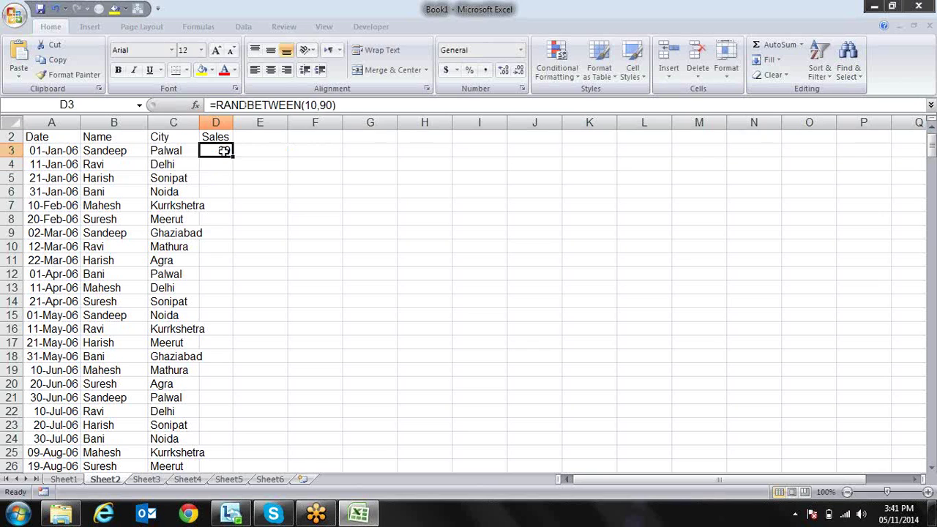
key(Left)
key(ctrl+Down)
key(Right)
key(ctrl+shift+Up)
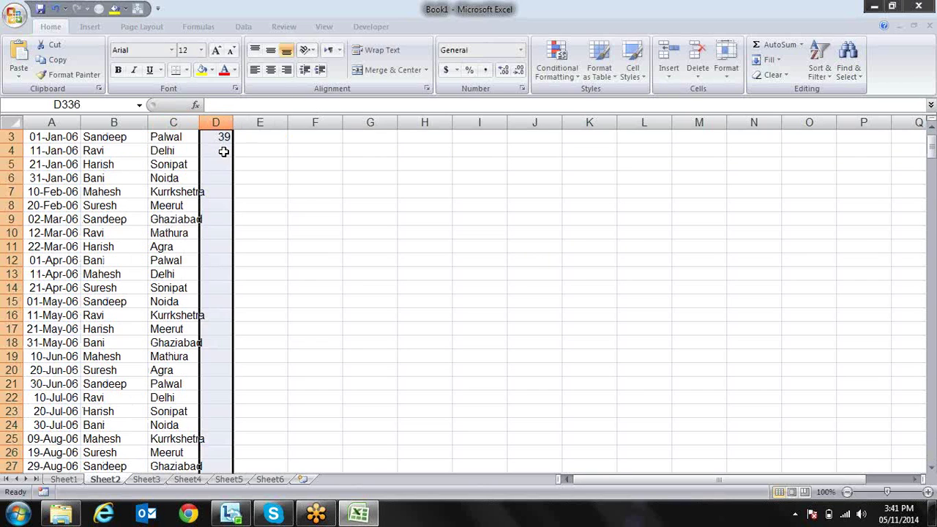
key(ctrl+d)
Convert the Sales formulas in D3:D336 to fixed values with Paste Special > Values
key(ctrl+c)
key(alt+e)
key(s)
key(v)
key(Return)
key(Escape)
key(Up)
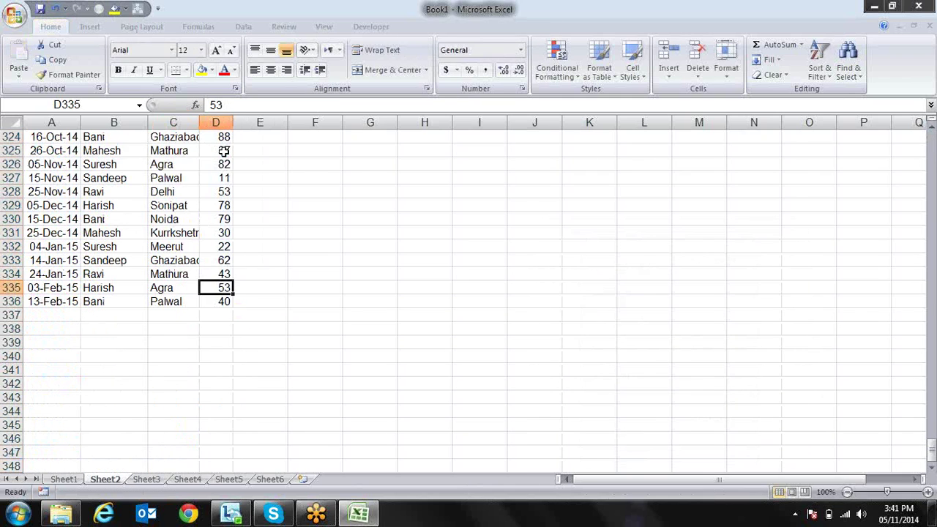
key(ctrl+Up)
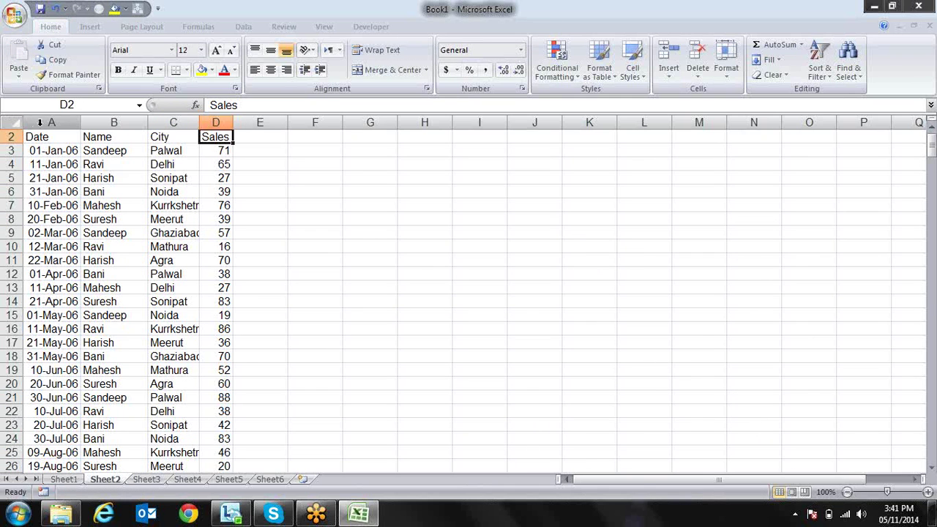
AutoFit columns A through D to their contents
click(43, 137)
key(ctrl+shift+Down)
key(shift+Right)
key(shift+Right)
key(shift+Right)
drag(229, 119, 247, 119)
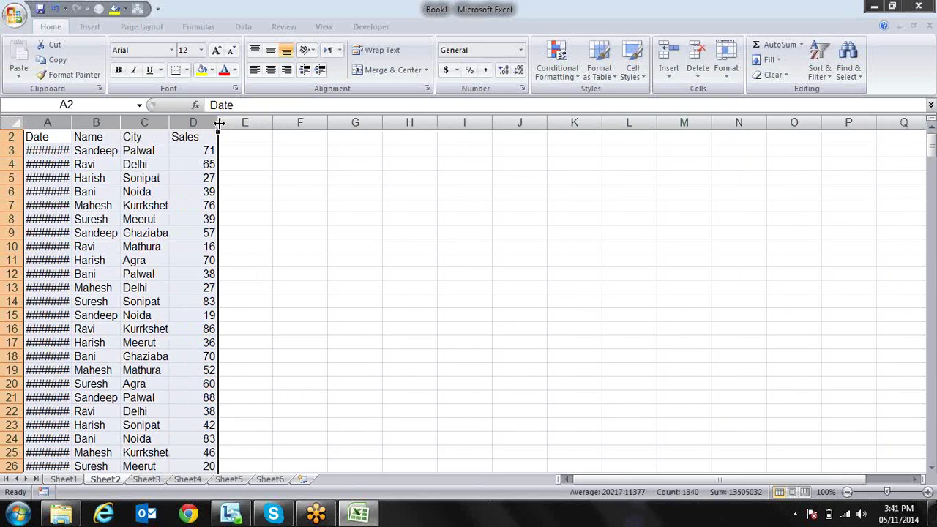
double_click(216, 124)
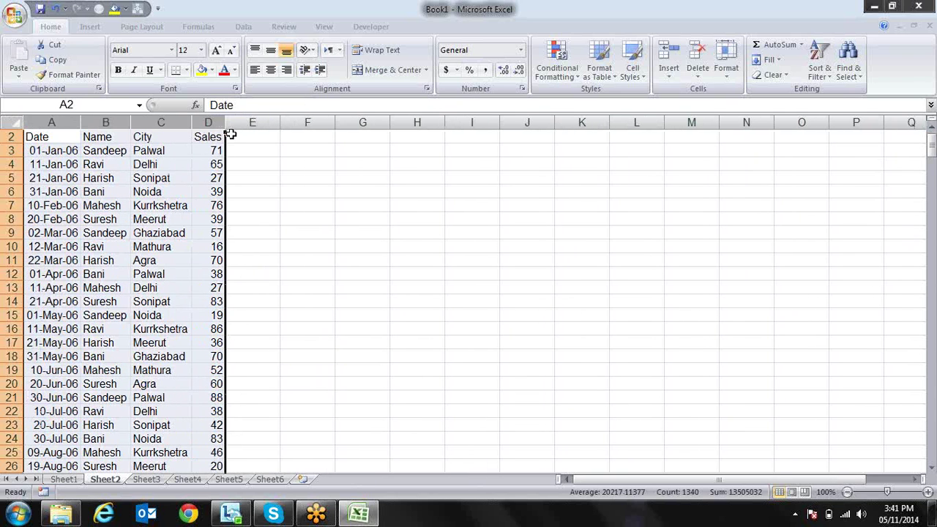
click(258, 170)
Apply All Borders to the table range A2:D336
click(55, 140)
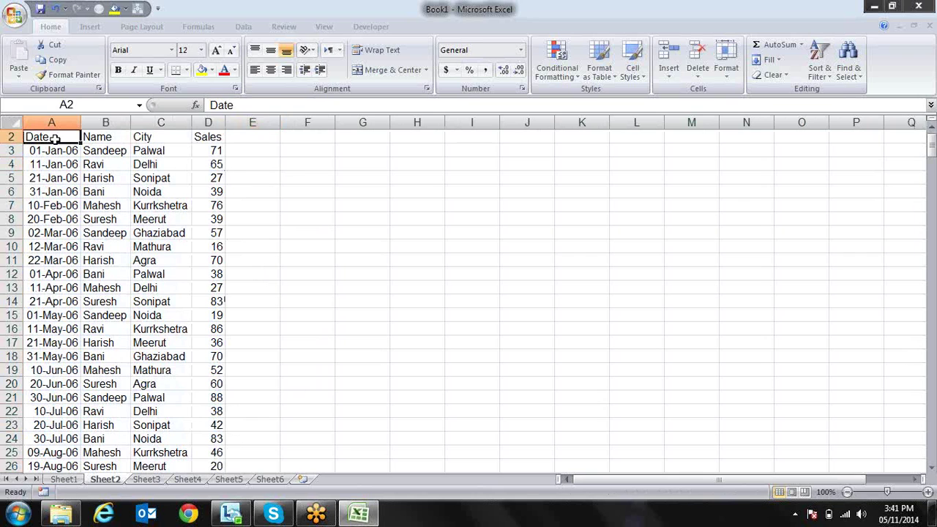
key(ctrl+shift+Right)
key(ctrl+shift+Down)
key(alt+h)
key(b)
key(a)
key(ctrl+Home)
Make the Date, Name, City and Sales headers in A2:D2 bold
click(55, 139)
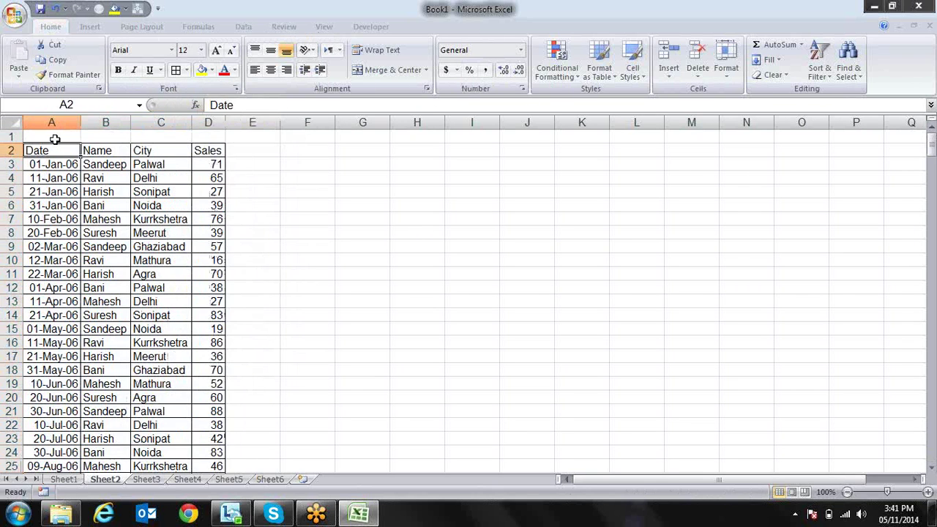
key(ctrl+shift+Right)
key(ctrl+b)
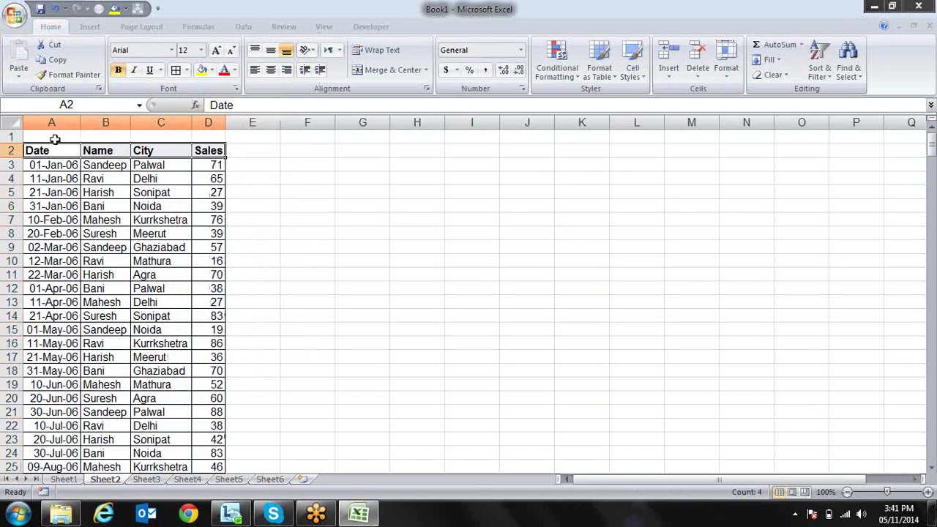
key(Right)
key(Right)
key(Left)
key(Left)
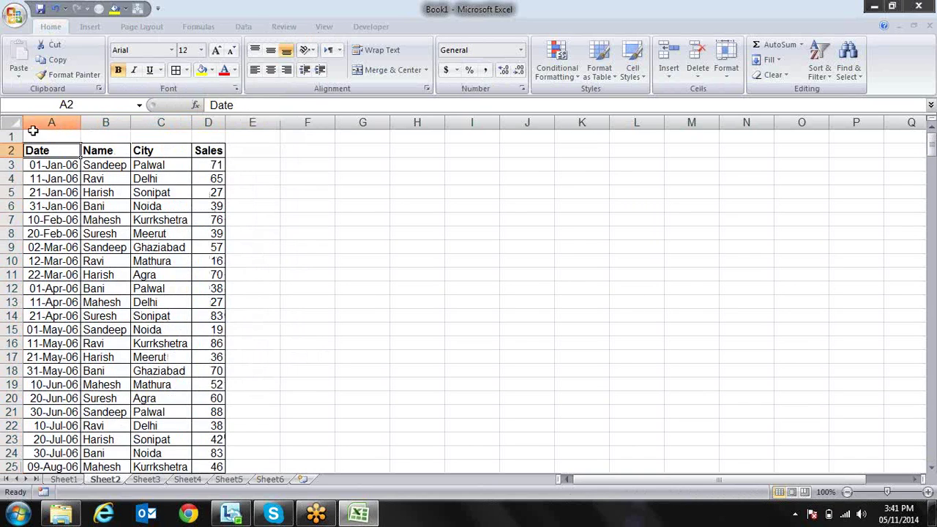
click(52, 176)
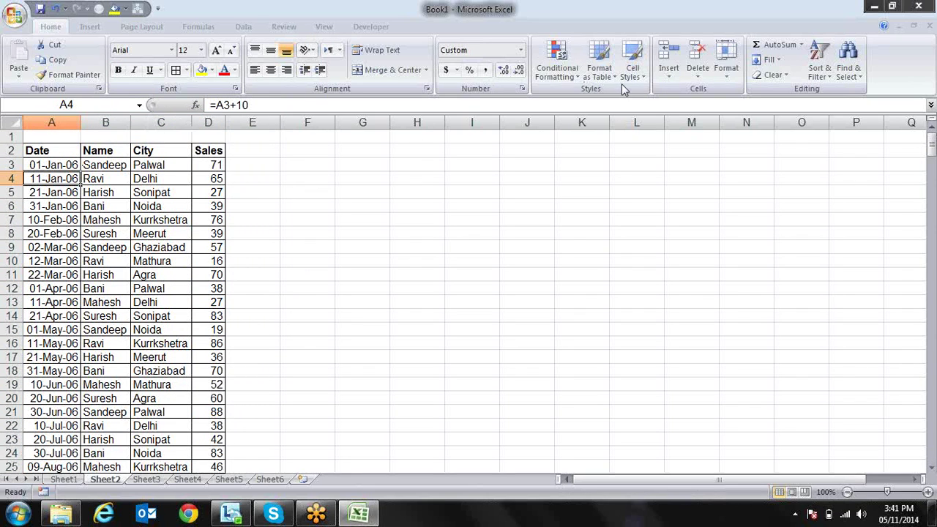
Try sorting by date oldest and newest first, then undo the broken sort
click(821, 59)
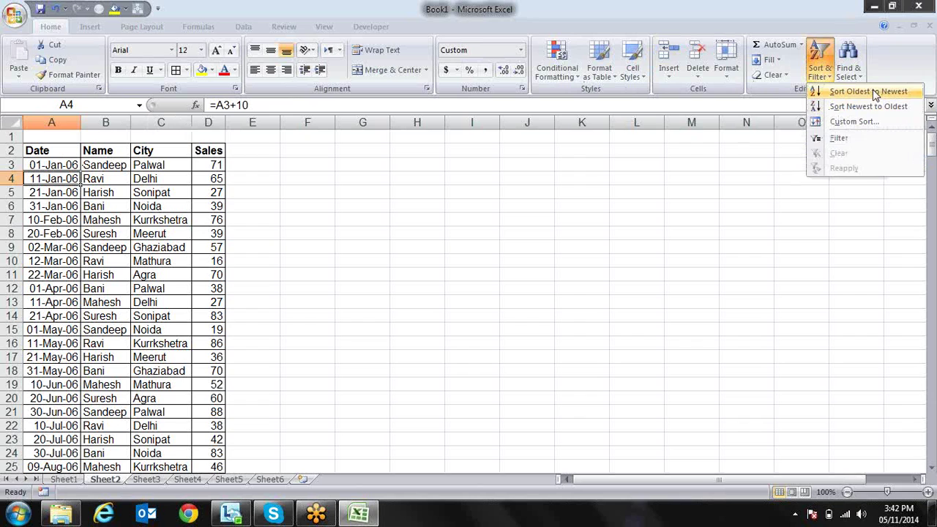
click(875, 93)
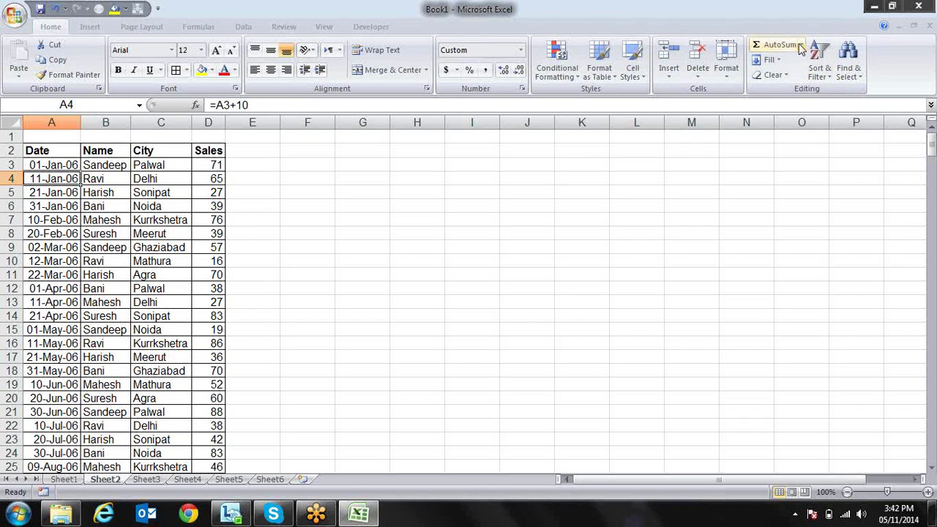
click(820, 62)
click(841, 110)
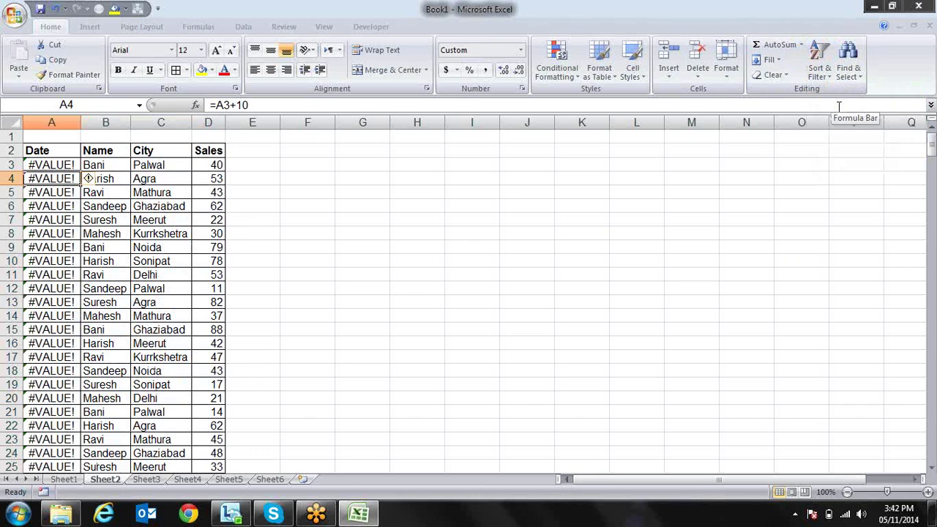
key(ctrl+z)
key(ctrl+z)
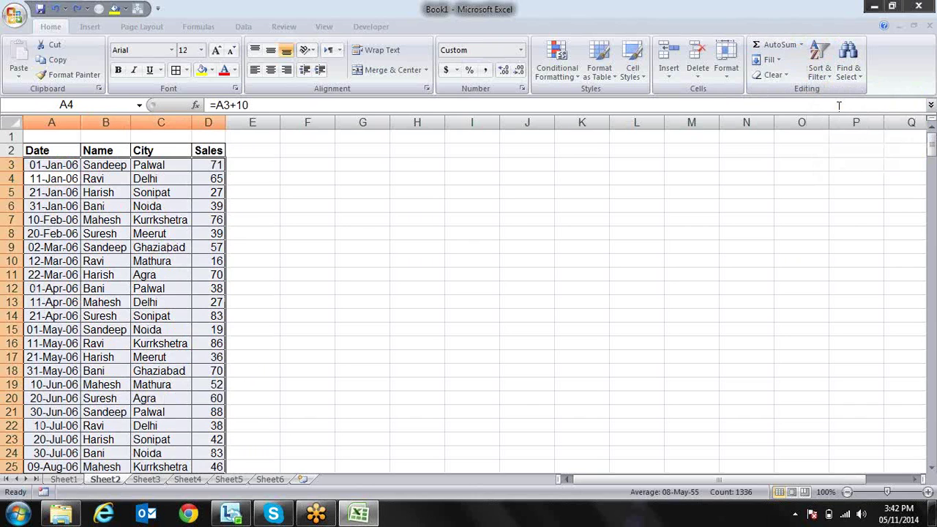
Replace the date formulas in A3:A336 with fixed values via Paste Special > Values
key(Up)
key(ctrl+shift+Down)
key(ctrl+c)
key(ctrl+alt+v)
key(v)
key(Return)
key(Escape)
key(Up)
key(Down)
Sort the table by date newest to oldest, then oldest to newest
click(819, 64)
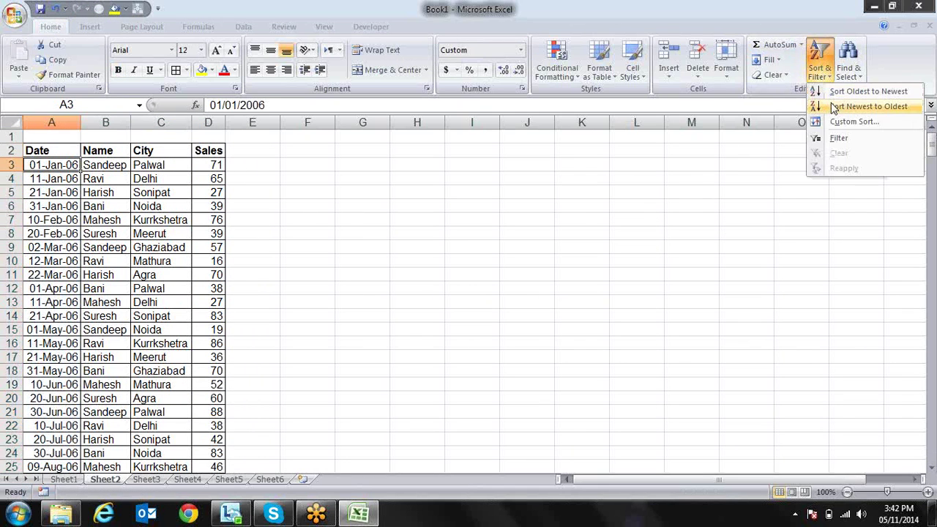
click(832, 107)
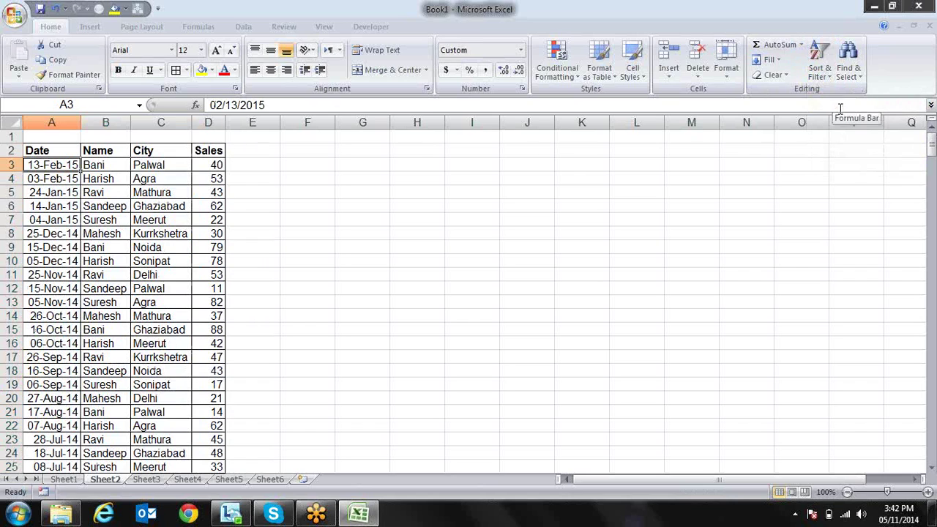
click(821, 71)
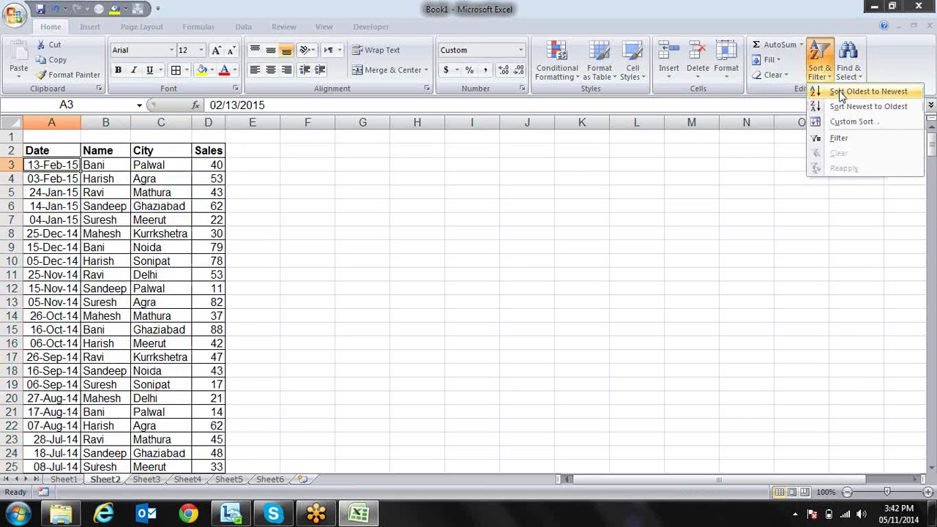
click(841, 93)
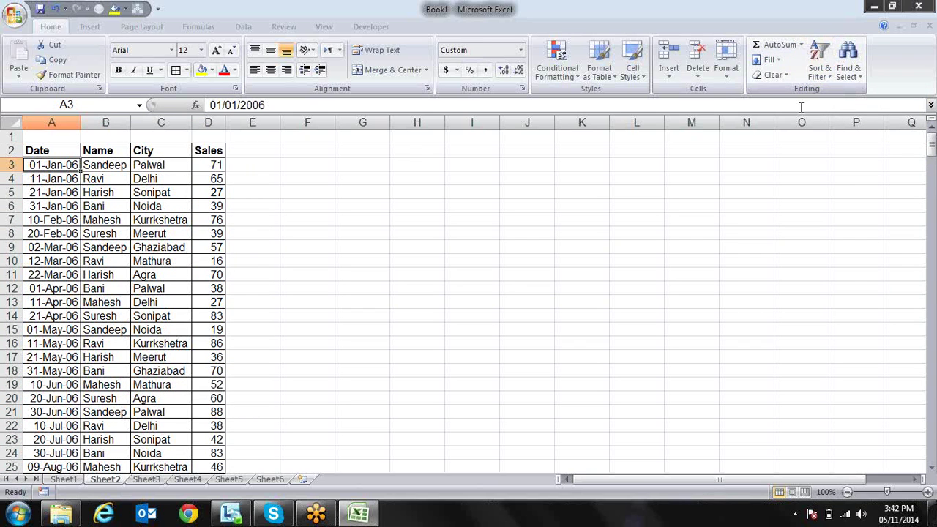
Select the whole table A2:D336 and bring up Sort & Filter options
key(Up)
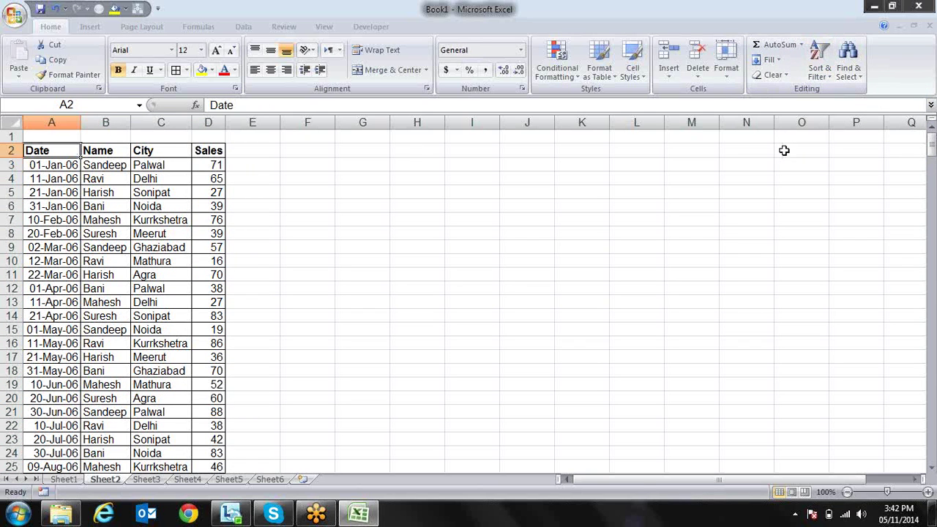
key(ctrl+shift+Right)
key(ctrl+shift+Down)
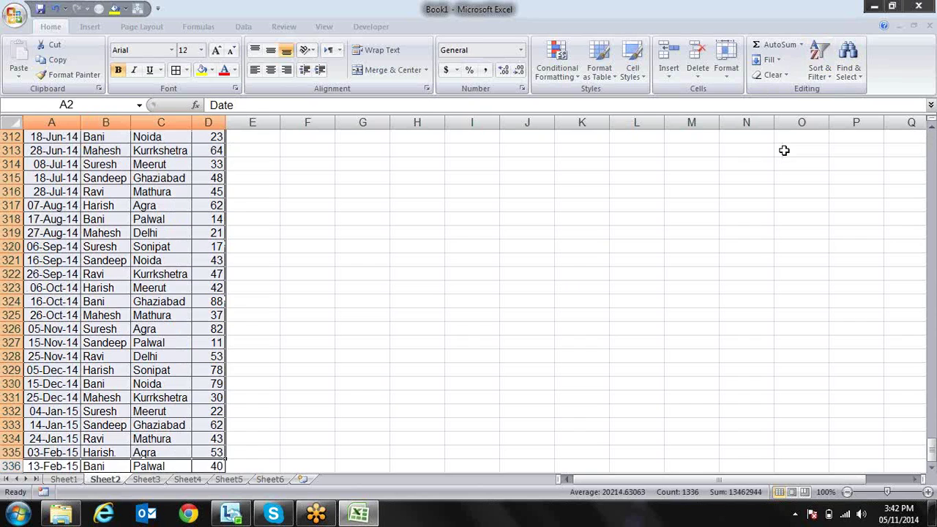
key(ctrl+Home)
key(Down)
key(shift+Right)
key(shift+Right)
key(shift+Right)
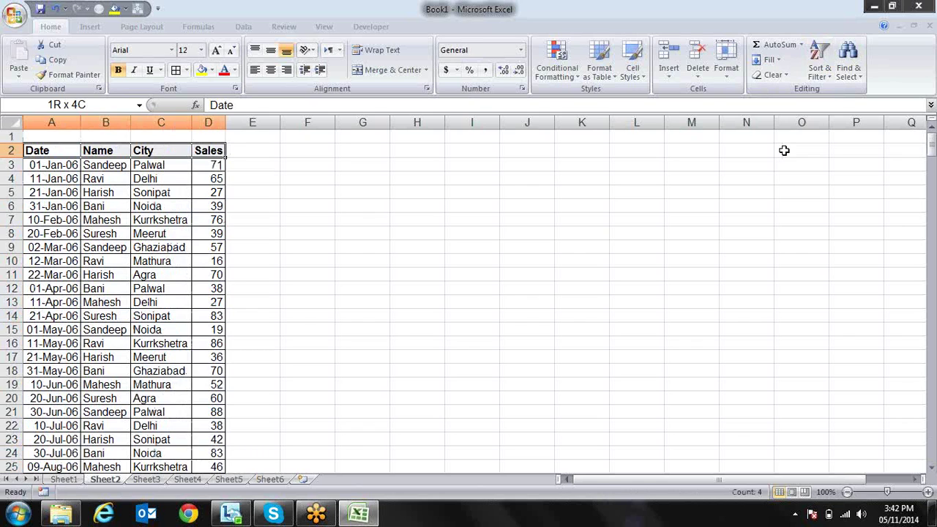
key(ctrl+shift+Down)
click(822, 73)
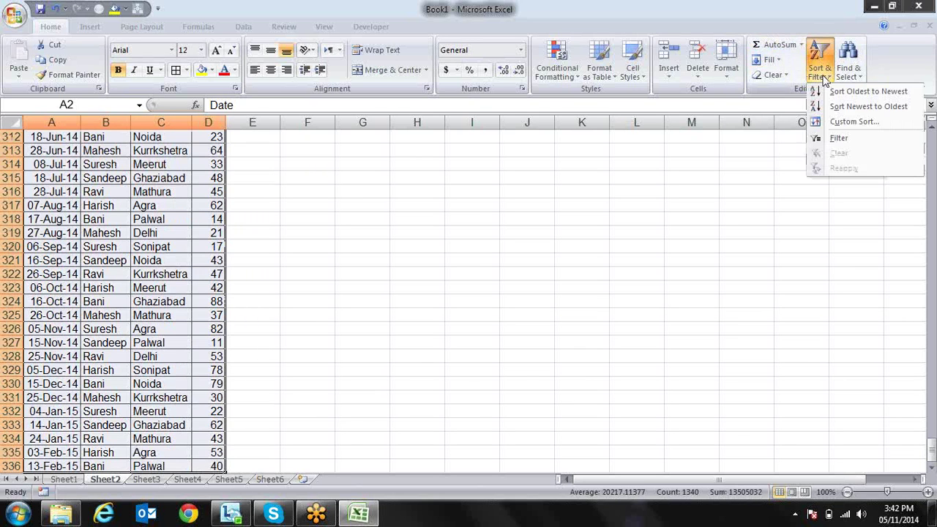
Open Custom Sort and review its columns, header setting and date order options
click(853, 121)
drag(645, 254, 455, 157)
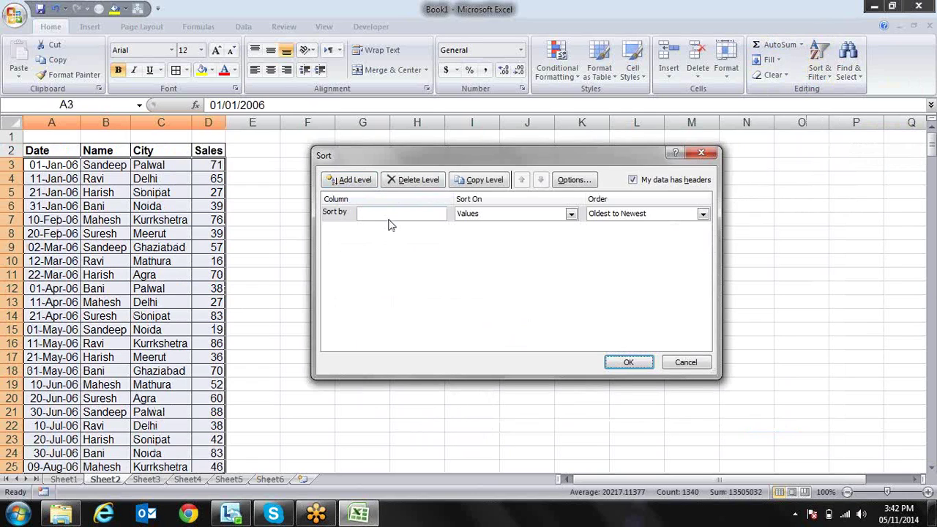
click(440, 214)
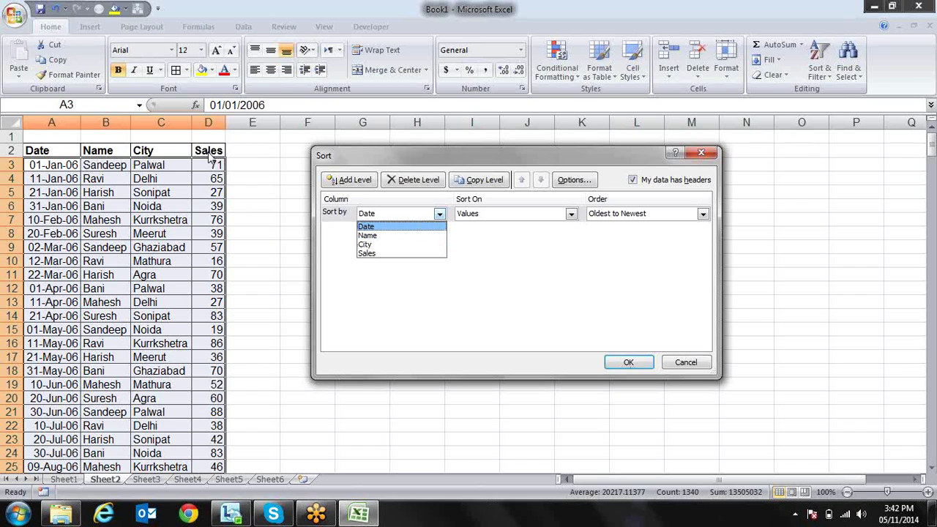
click(662, 195)
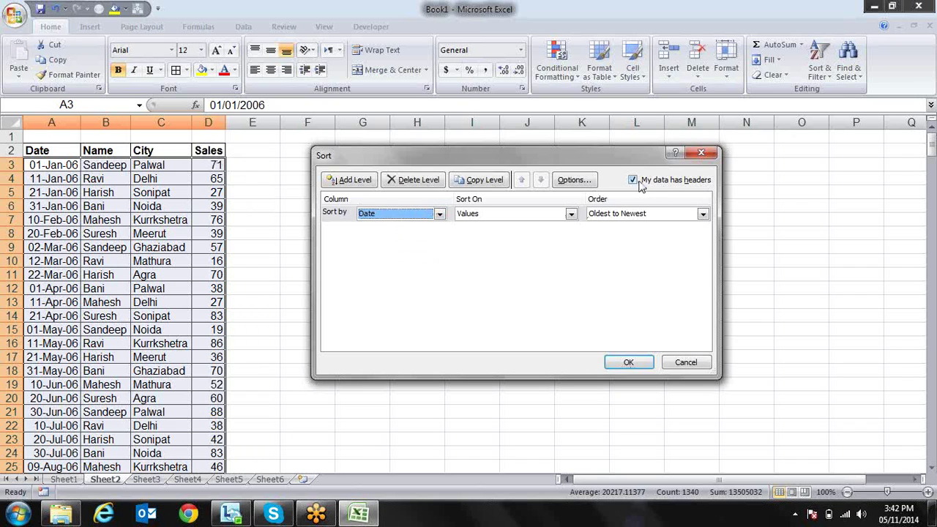
click(633, 181)
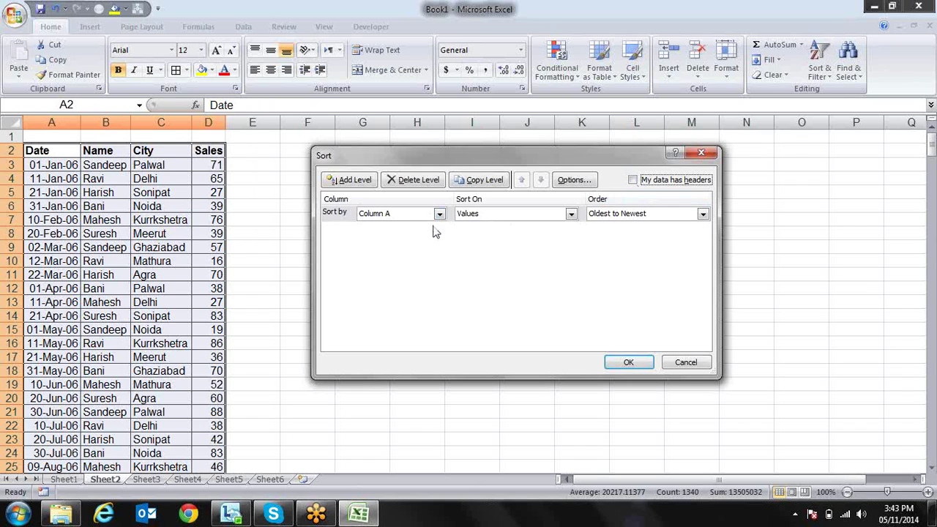
click(634, 180)
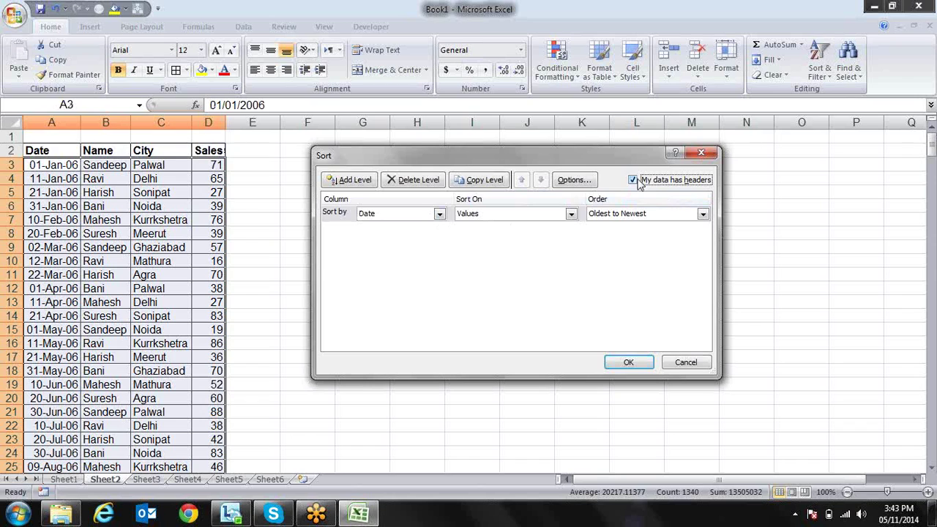
click(438, 216)
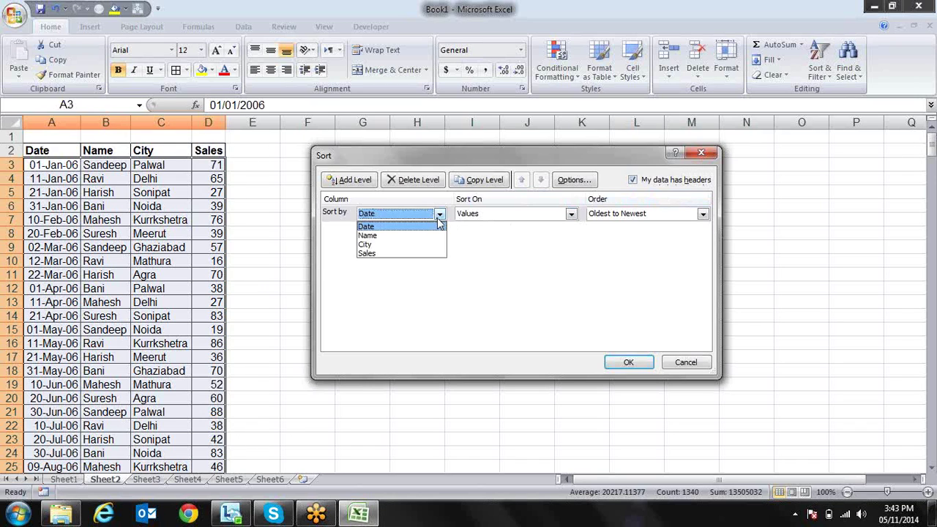
click(438, 224)
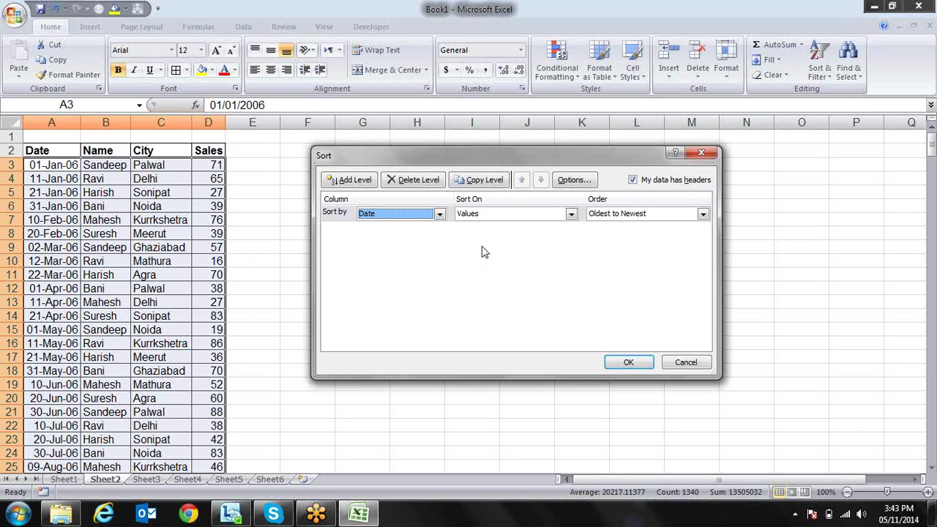
click(702, 215)
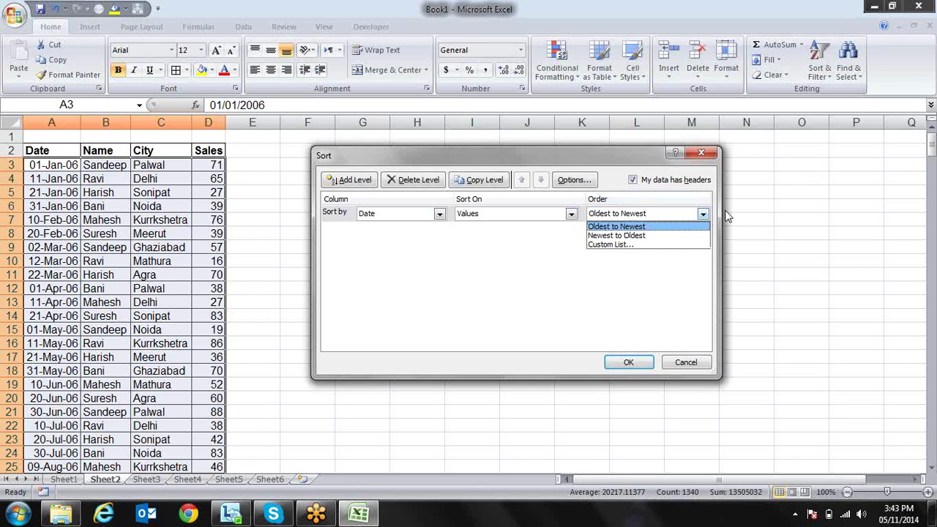
click(605, 227)
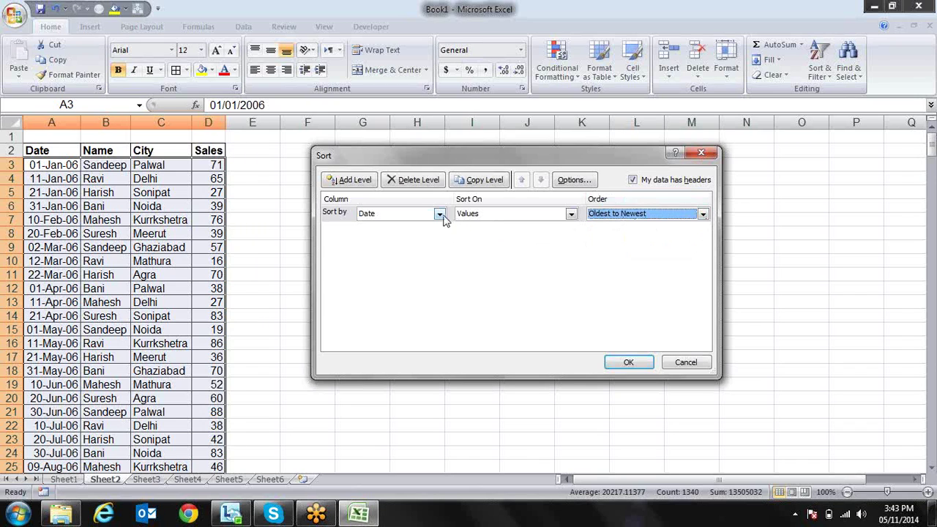
Sort by City A to Z, add a Then by Name level, and apply
click(439, 214)
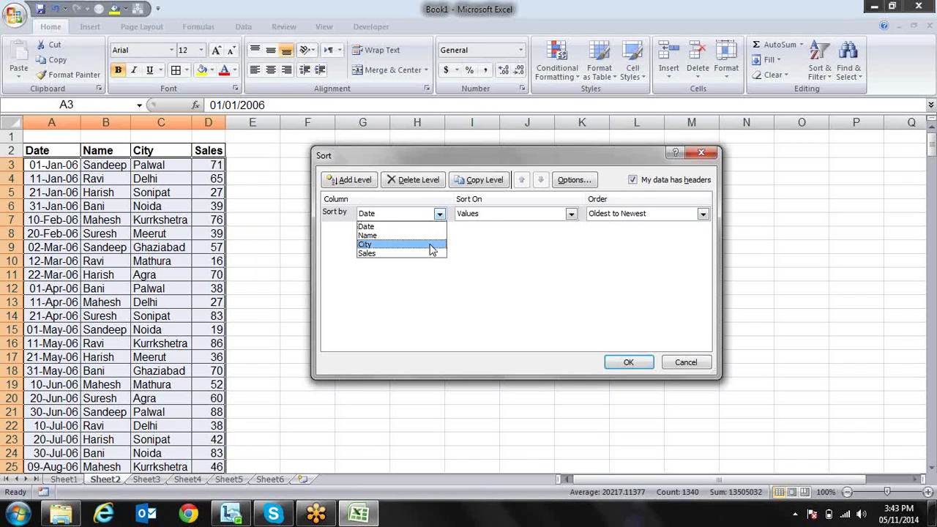
click(432, 245)
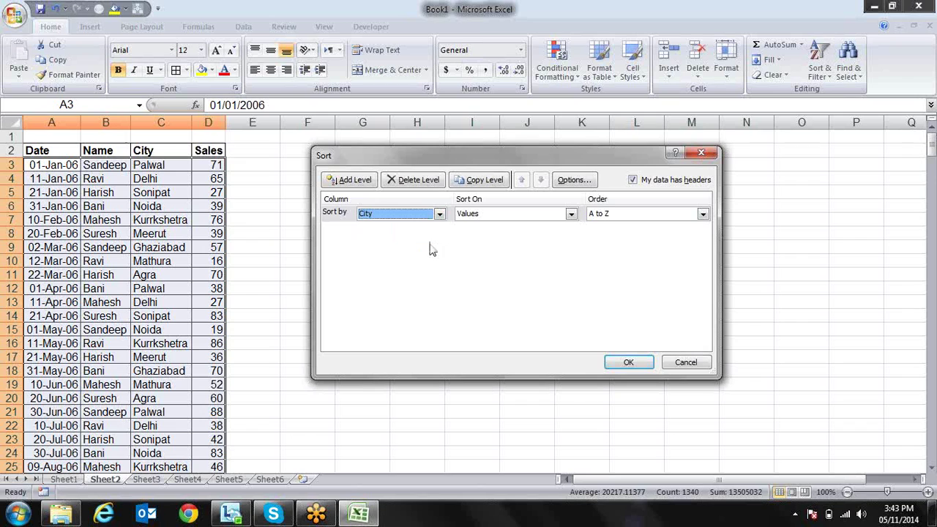
click(703, 214)
click(701, 226)
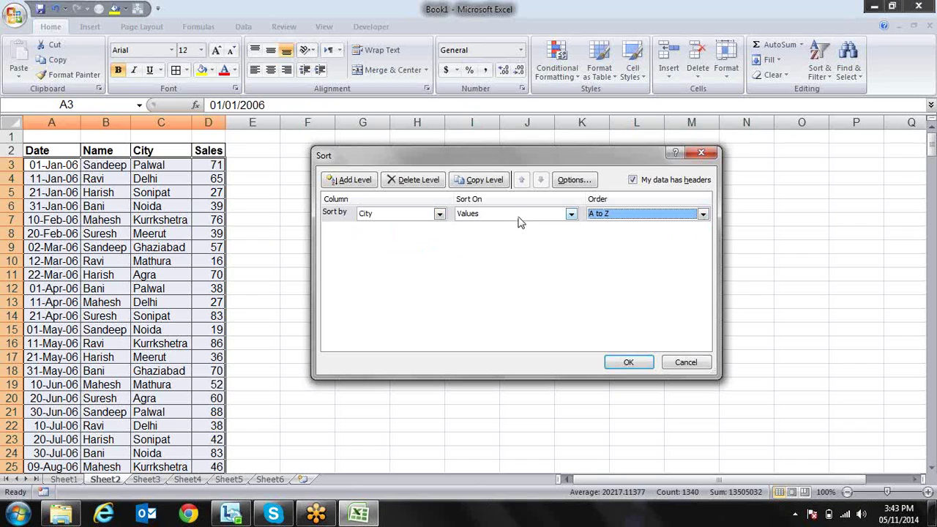
click(363, 182)
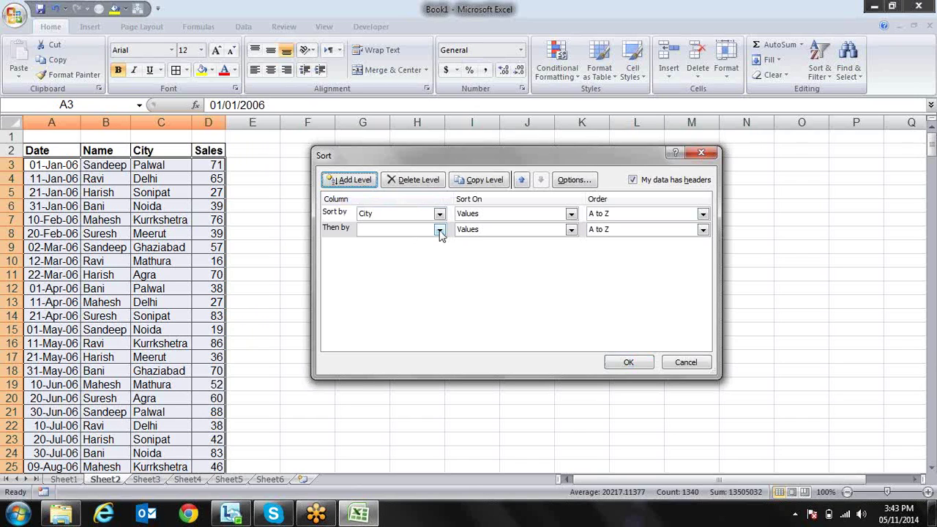
click(439, 231)
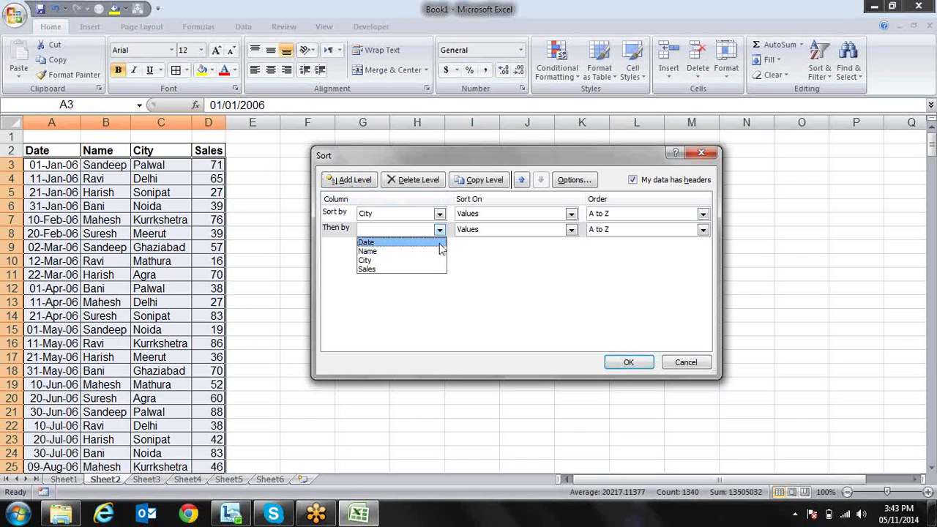
click(433, 256)
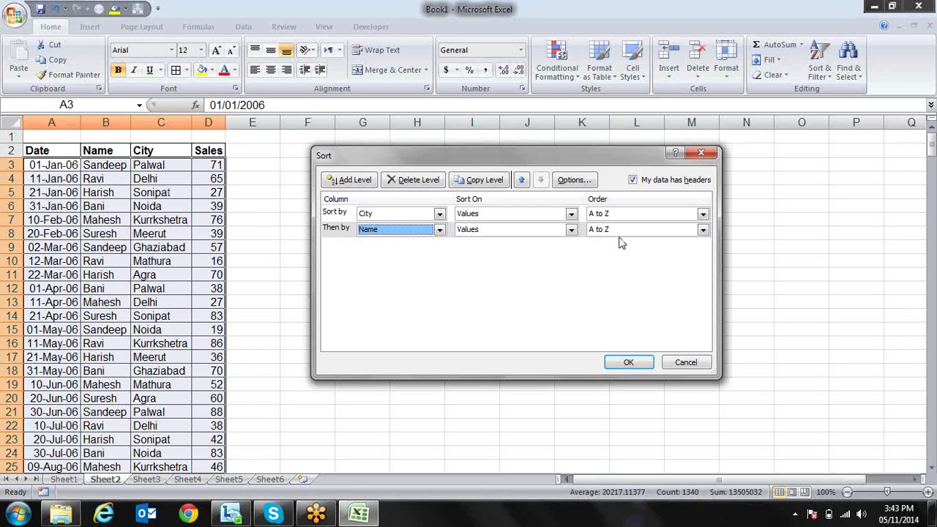
click(631, 362)
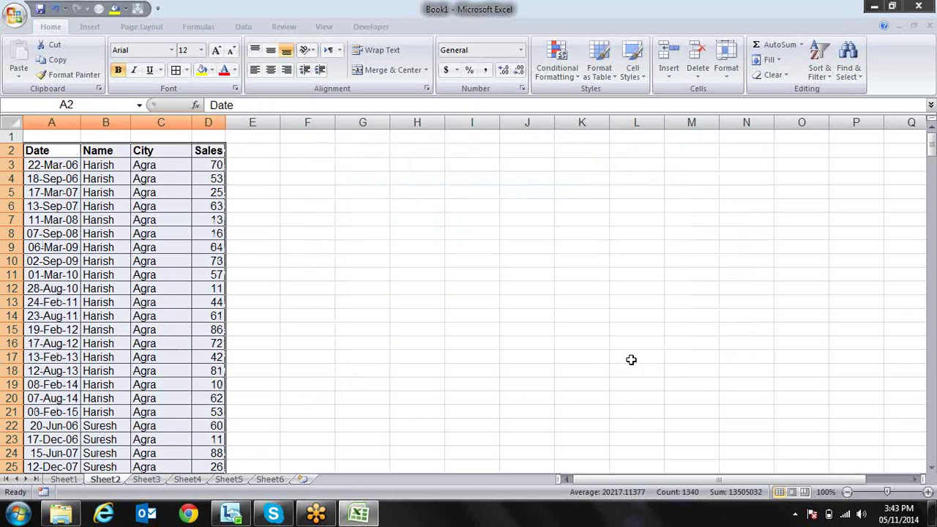
Browse the Name and City columns to check the City-then-Name ordering
click(150, 166)
key(Left)
key(Down)
key(Down)
key(Down)
key(Down)
key(Down)
key(Down)
key(Down)
key(Down)
key(Down)
key(Down)
key(Down)
key(Down)
key(Down)
key(Down)
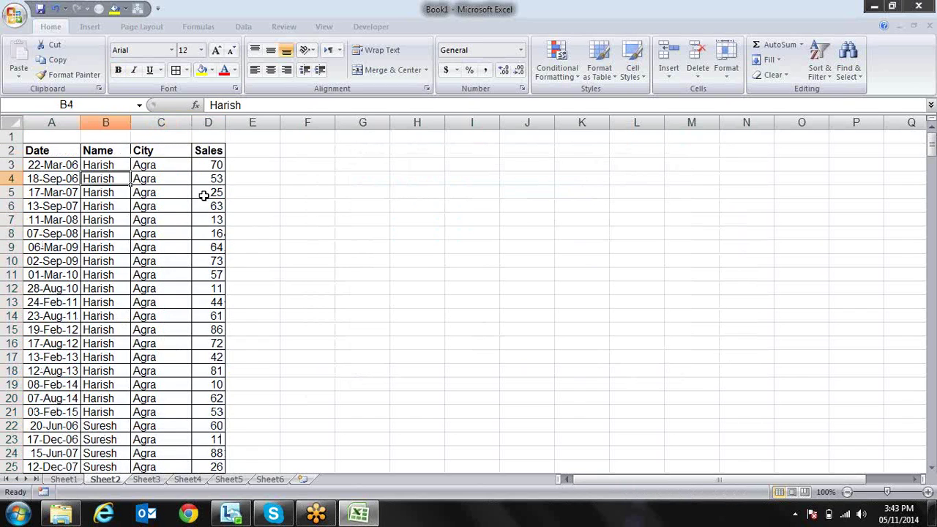
key(Up)
key(Up)
key(Up)
key(Up)
key(Up)
key(Up)
key(Up)
key(Up)
key(Up)
key(Up)
key(Up)
key(Up)
key(Up)
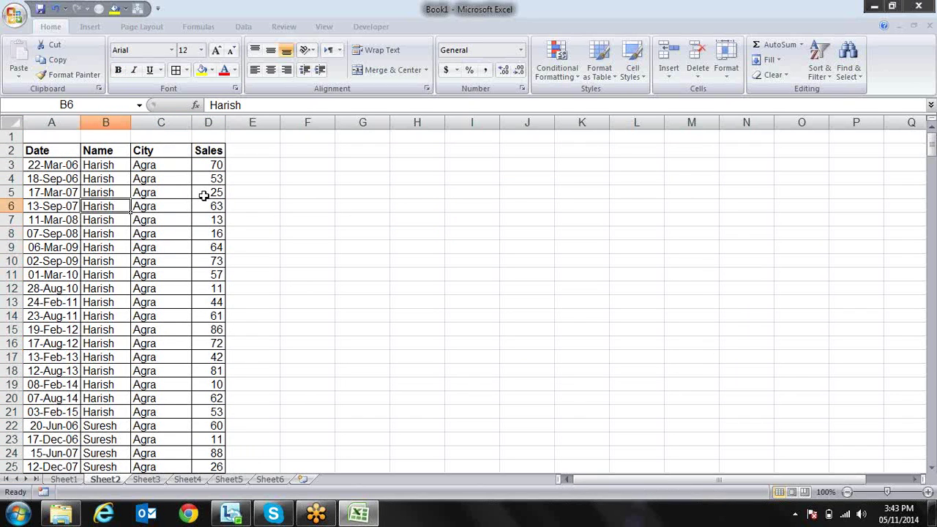
key(Up)
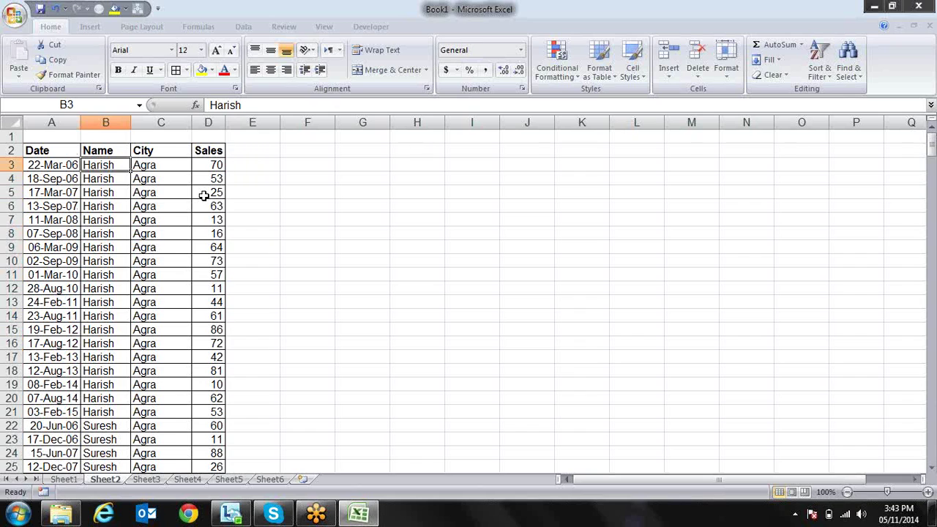
key(Right)
key(Down)
key(Down)
key(Down)
key(Down)
key(Down)
key(Down)
key(Down)
key(Down)
key(Down)
key(Down)
key(Down)
key(Down)
key(Down)
key(Down)
key(Down)
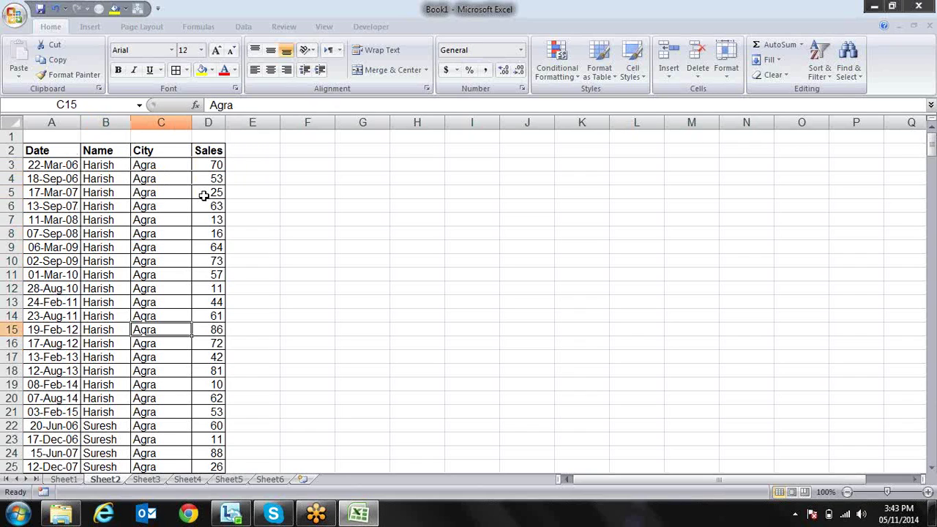
key(Up)
key(Up)
key(Up)
key(Up)
key(Up)
key(Up)
key(Up)
key(Up)
key(Up)
key(Up)
key(Up)
key(Up)
key(Up)
key(Up)
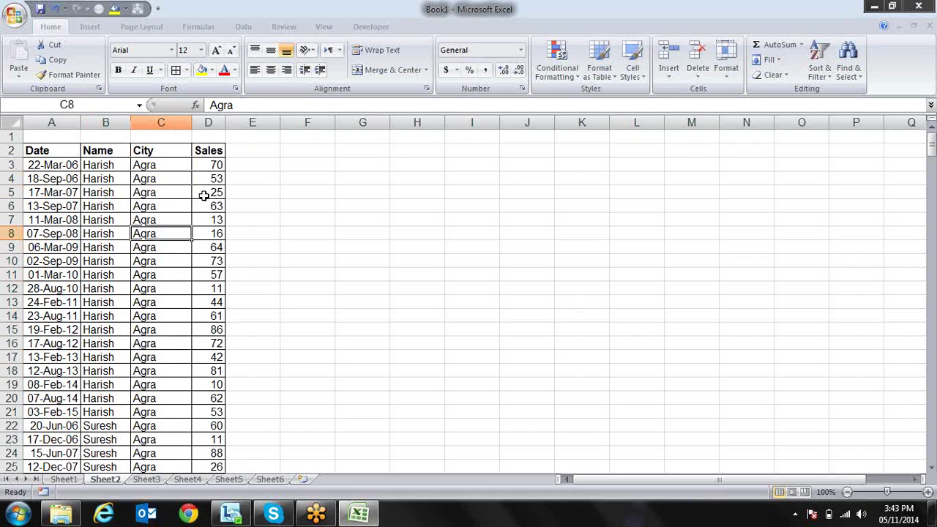
key(Up)
key(Down)
key(Up)
key(Down)
key(Down)
key(Down)
key(Down)
key(Down)
key(Down)
key(Down)
key(Down)
key(Down)
key(Down)
key(Down)
key(Down)
key(Down)
key(Down)
key(Down)
key(Down)
key(Down)
key(Down)
key(Down)
key(Down)
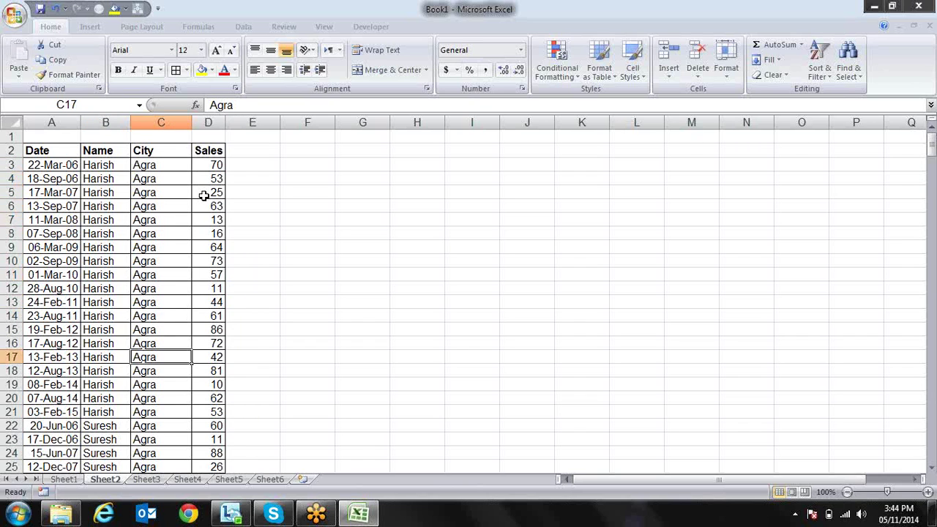
key(Down)
key(Down)
key(Down)
key(Down)
key(Down)
key(Down)
key(Down)
key(Down)
key(Down)
key(Down)
key(Down)
key(Down)
key(Down)
key(Down)
key(Down)
key(Down)
key(Down)
key(Down)
key(Down)
key(Down)
key(Up)
key(Up)
key(Up)
key(Up)
key(Up)
key(Up)
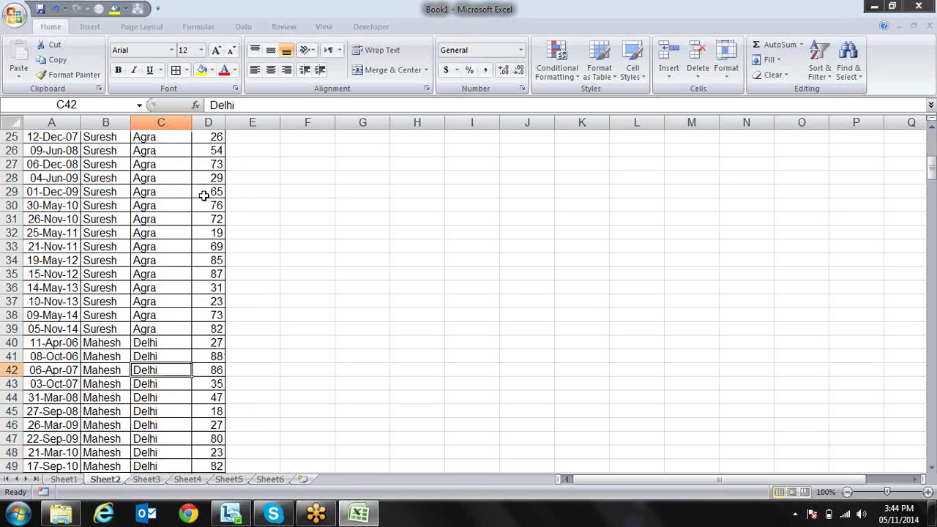
key(Up)
key(Up)
key(Up)
key(Up)
key(Up)
key(Up)
key(Up)
key(Up)
key(Up)
key(Up)
key(Up)
key(Up)
key(Up)
key(Up)
key(Up)
key(Up)
key(Up)
key(Up)
key(Up)
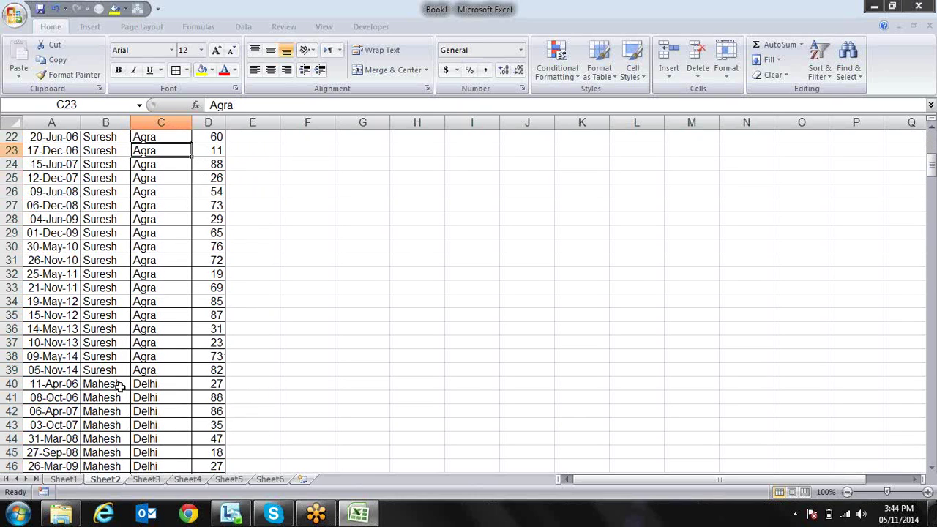
Select blocks of names and matching Agra and Delhi cities to inspect the grouping
drag(116, 370, 113, 164)
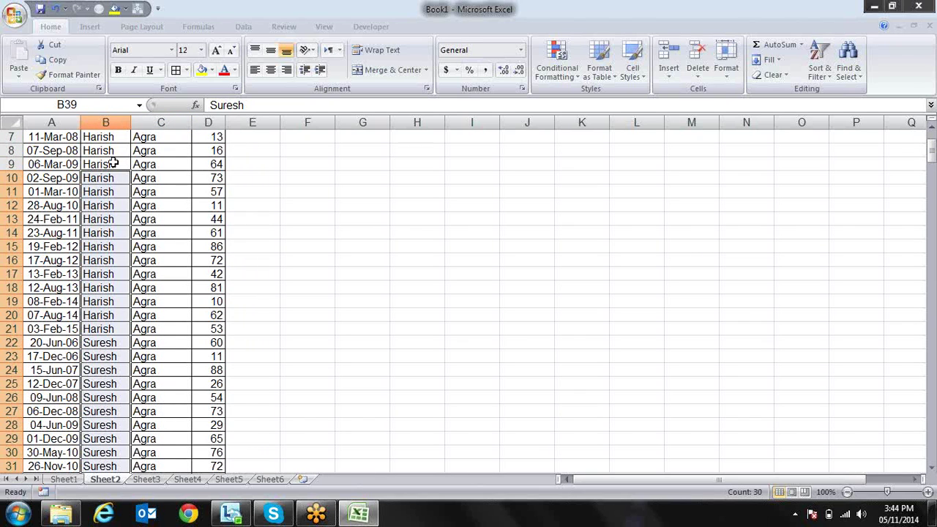
click(110, 150)
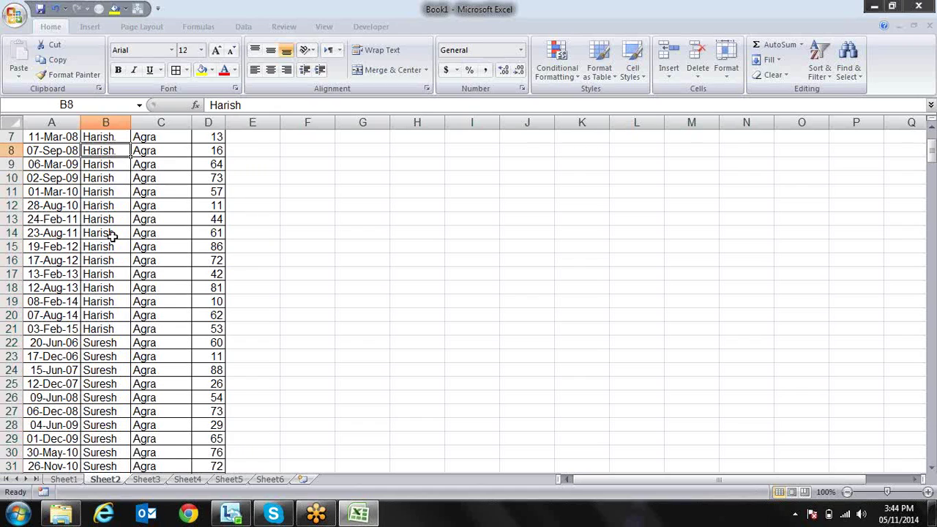
key(Right)
key(shift+Down)
key(shift+Down)
key(shift+Down)
key(shift+Down)
key(shift+Down)
key(shift+Down)
key(shift+Down)
key(shift+Down)
key(shift+Down)
key(shift+Down)
key(shift+Down)
key(shift+Down)
key(shift+Down)
key(shift+Down)
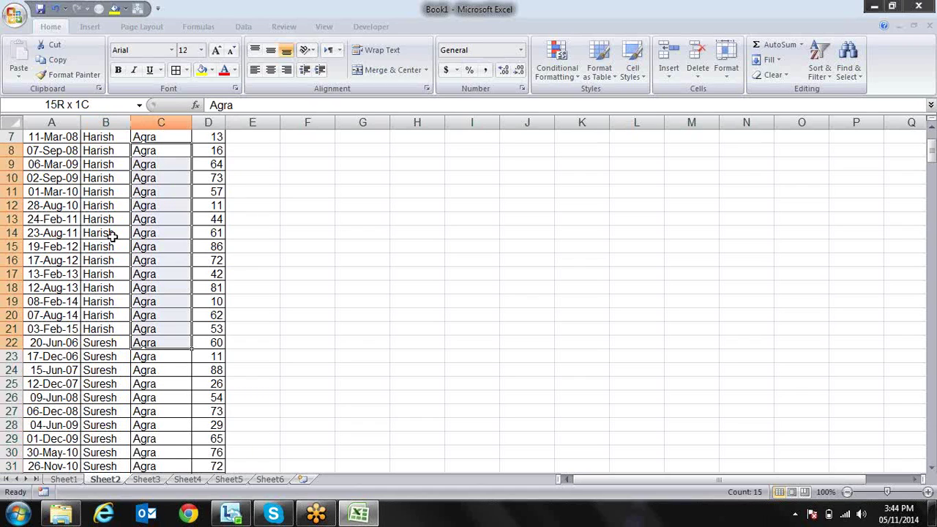
key(Left)
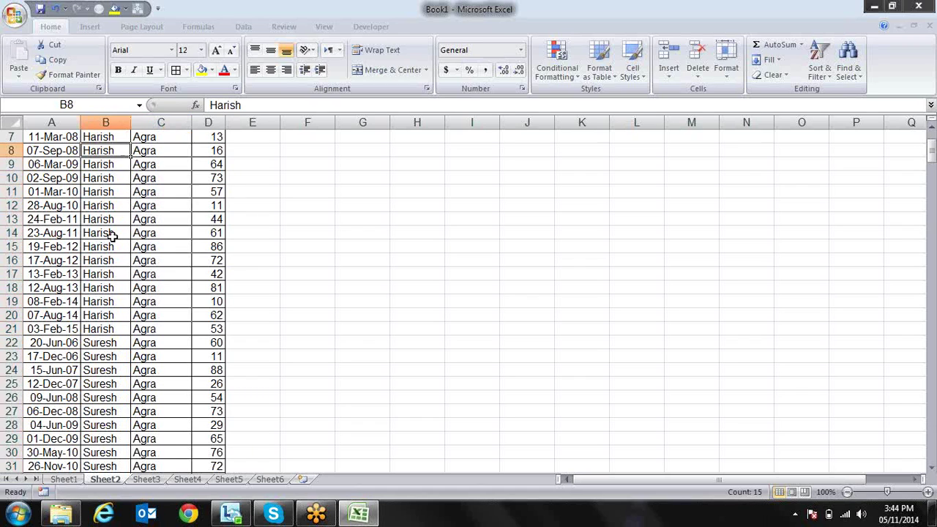
key(Down)
key(Down)
key(Down)
key(Down)
key(Down)
key(Down)
key(Down)
key(Down)
key(Down)
key(Down)
key(Down)
key(Down)
key(Down)
key(Down)
key(Down)
key(Down)
key(Down)
key(Down)
key(Down)
key(Down)
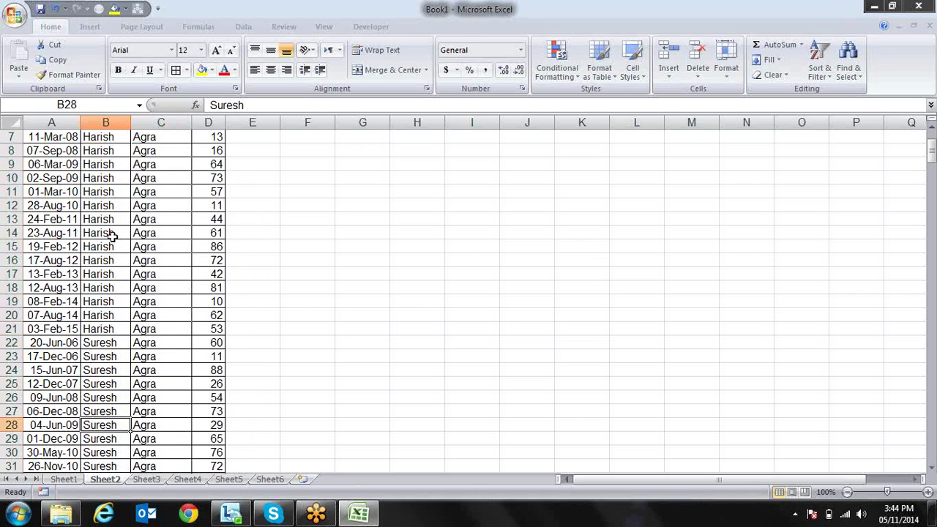
key(Down)
key(Down)
key(Down)
key(Down)
key(Down)
key(Down)
key(Down)
key(Down)
key(Down)
key(Down)
key(Down)
key(Down)
key(Down)
key(Down)
key(Down)
key(Down)
key(Down)
key(Down)
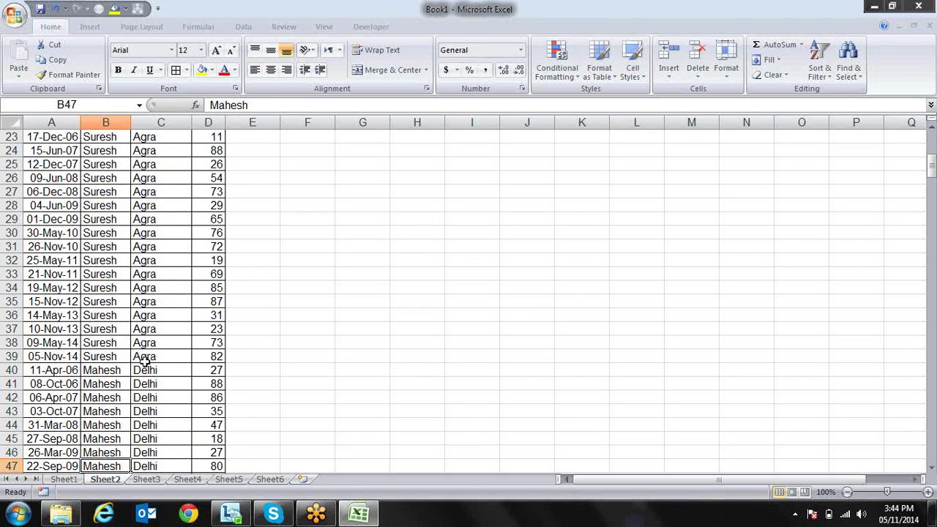
click(145, 368)
click(118, 369)
drag(117, 370, 121, 466)
drag(161, 316, 159, 463)
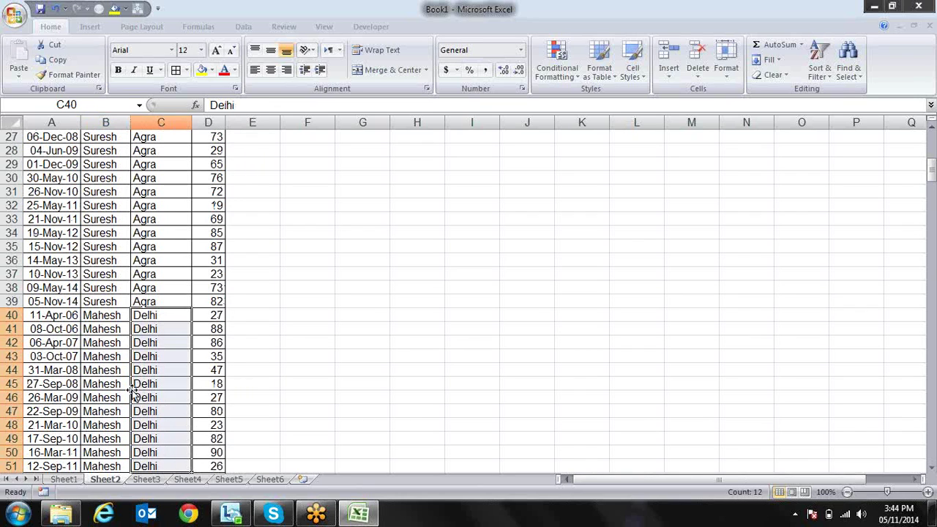
drag(117, 357, 110, 398)
drag(73, 369, 71, 382)
click(147, 353)
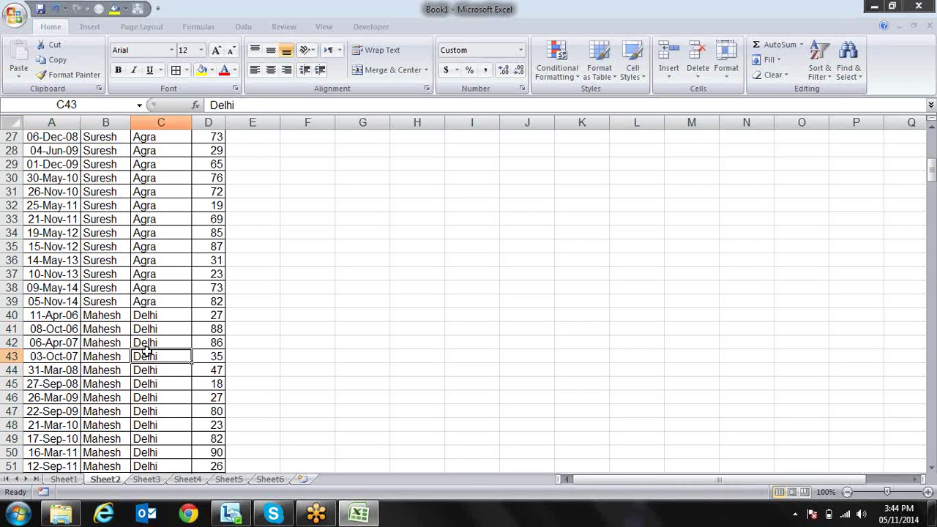
Return to the top of the table and reopen the Sort dialog with Alt+D, S
key(ctrl+Up)
key(ctrl+Up)
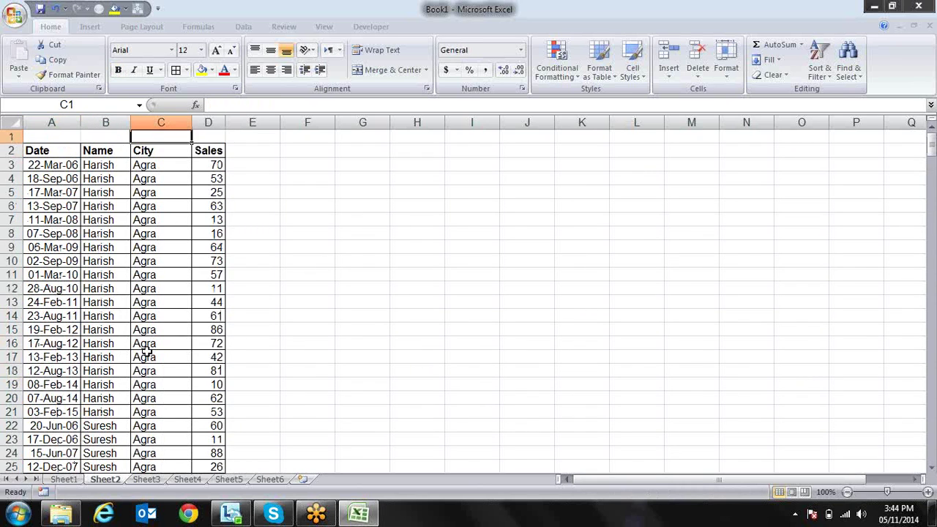
key(Right)
key(Down)
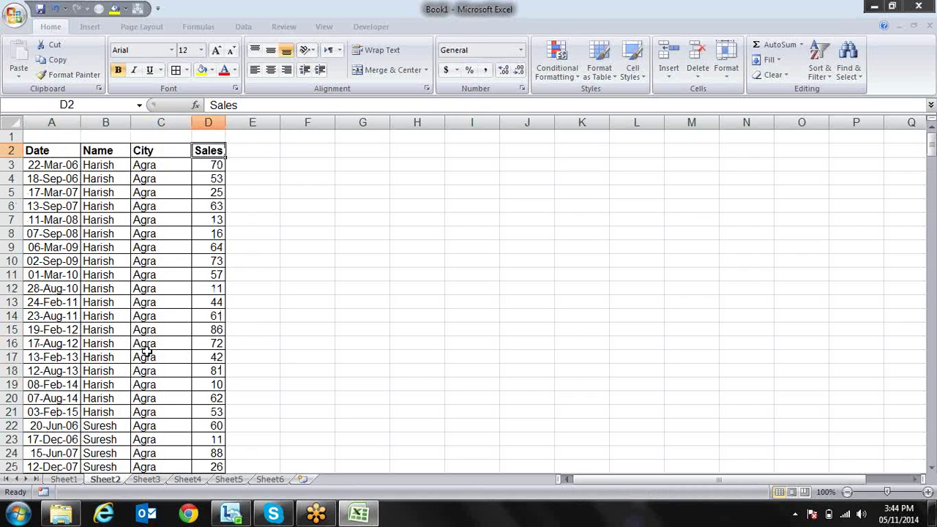
key(Down)
key(Left)
key(Left)
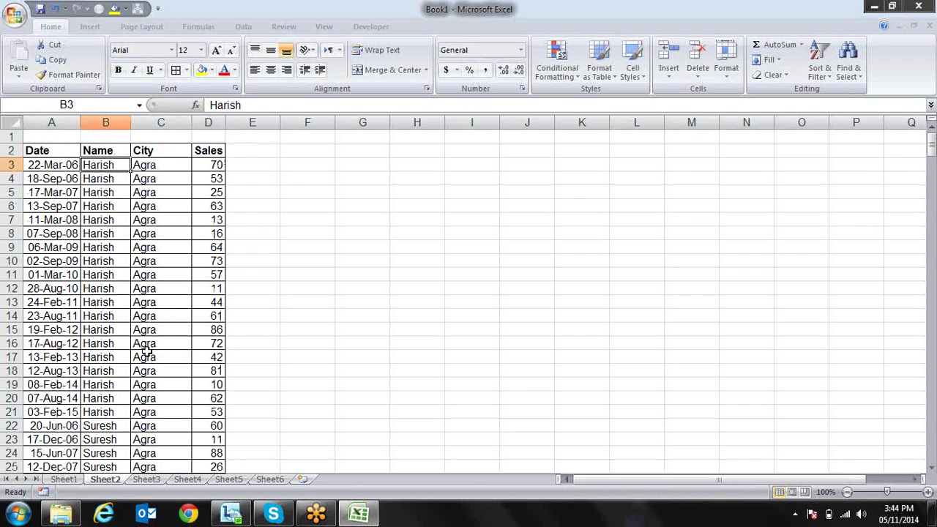
key(alt+d)
key(s)
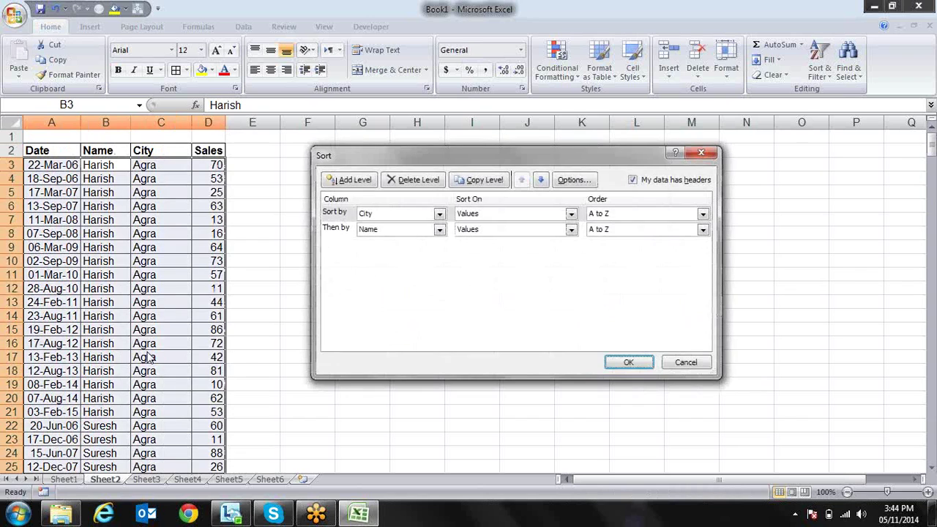
Move the Name level above City in the Sort dialog and apply the sort
click(344, 230)
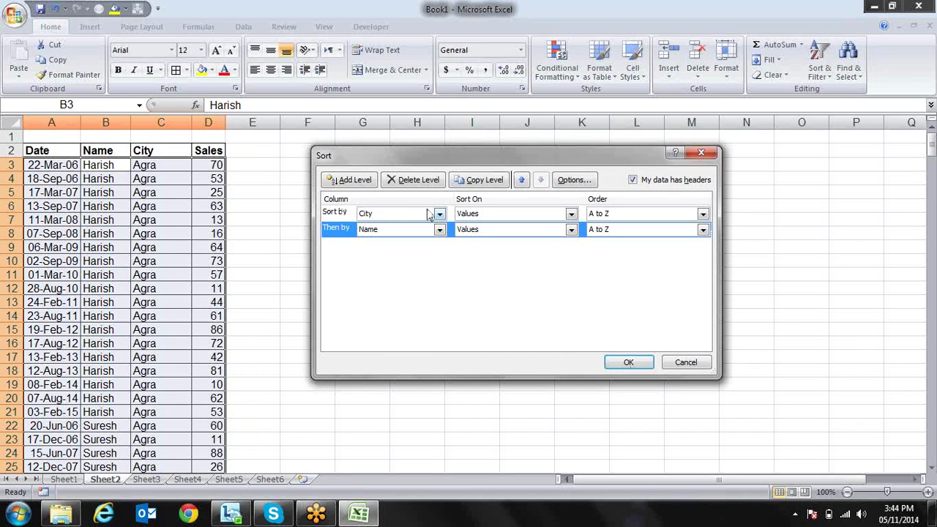
click(523, 181)
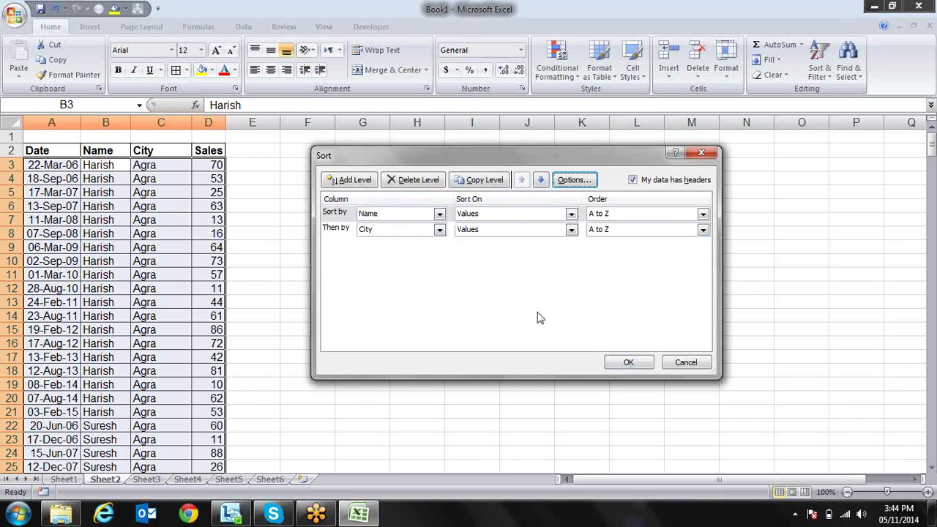
click(629, 364)
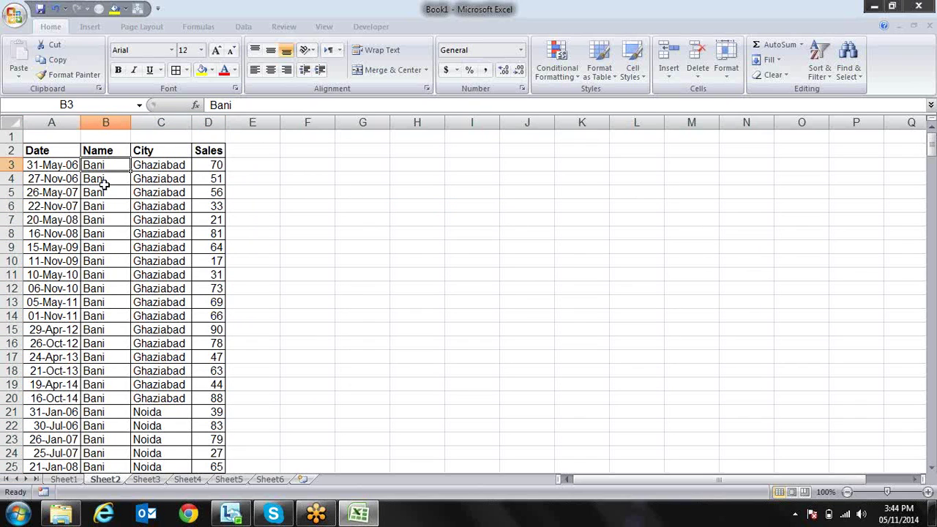
key(Down)
Check the re-sorted Name and City rows, then reopen the Sort dialog with Alt+D, S
key(Down)
key(Down)
key(Down)
key(Down)
key(Down)
key(Down)
key(Down)
key(Down)
key(Down)
key(Down)
key(Down)
key(Down)
key(Down)
key(Down)
key(Down)
key(Down)
key(Down)
key(Down)
key(Down)
key(Down)
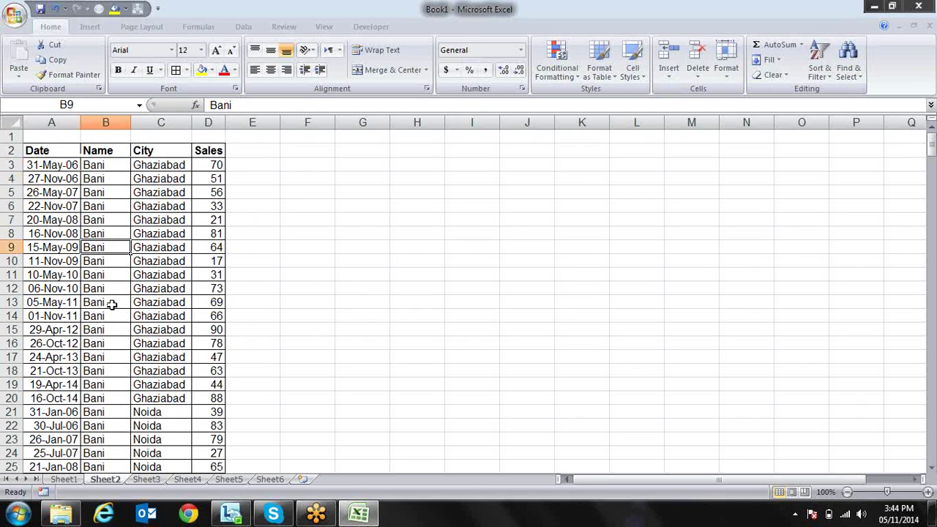
key(Down)
key(Down)
key(Down)
key(Down)
key(Down)
key(Down)
key(Down)
key(Down)
key(Down)
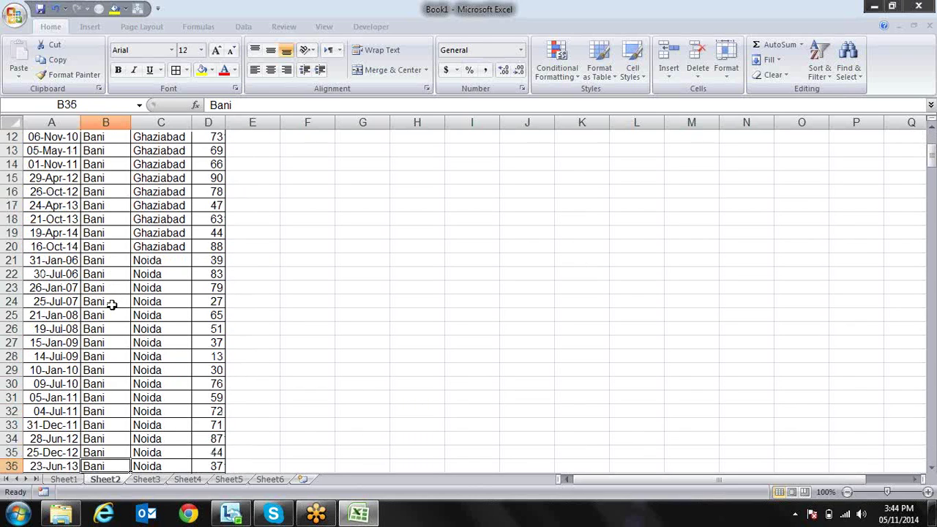
key(Up)
key(Up)
key(Up)
key(Up)
key(Up)
key(Up)
key(Up)
key(Up)
key(Up)
key(Up)
key(Up)
key(Up)
key(Up)
key(Up)
key(Up)
key(Up)
key(Up)
key(Up)
key(Up)
key(Up)
key(Down)
key(Down)
key(Right)
key(Down)
key(Down)
key(Down)
key(Down)
key(Down)
key(Down)
key(Down)
key(Down)
key(Down)
key(Down)
key(Down)
key(Down)
key(Down)
key(Down)
key(Down)
key(Down)
key(Down)
key(Down)
key(Down)
key(Down)
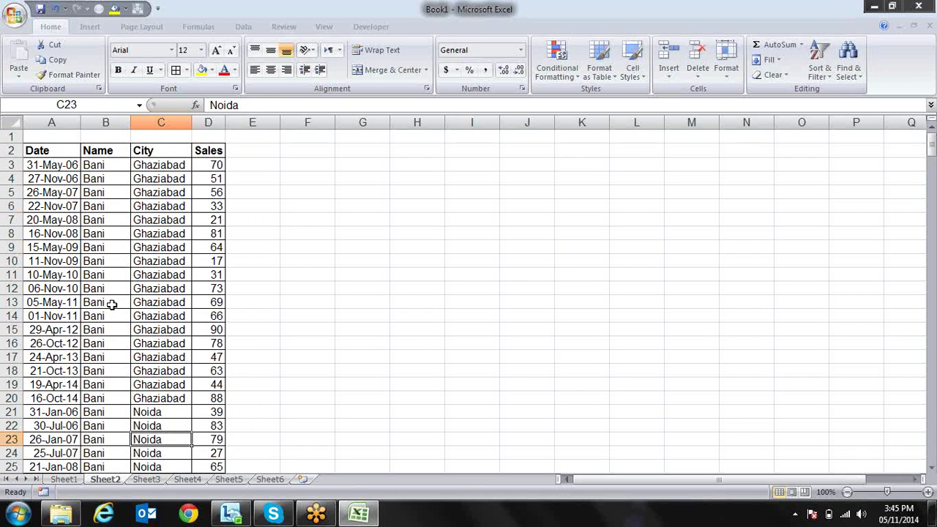
key(Up)
key(Up)
key(Up)
key(Up)
key(Up)
key(Up)
key(Left)
key(Up)
key(Up)
key(Up)
key(Up)
key(Up)
key(Up)
key(Up)
key(Up)
key(Up)
key(Up)
key(Up)
key(Up)
key(Up)
key(Up)
key(Up)
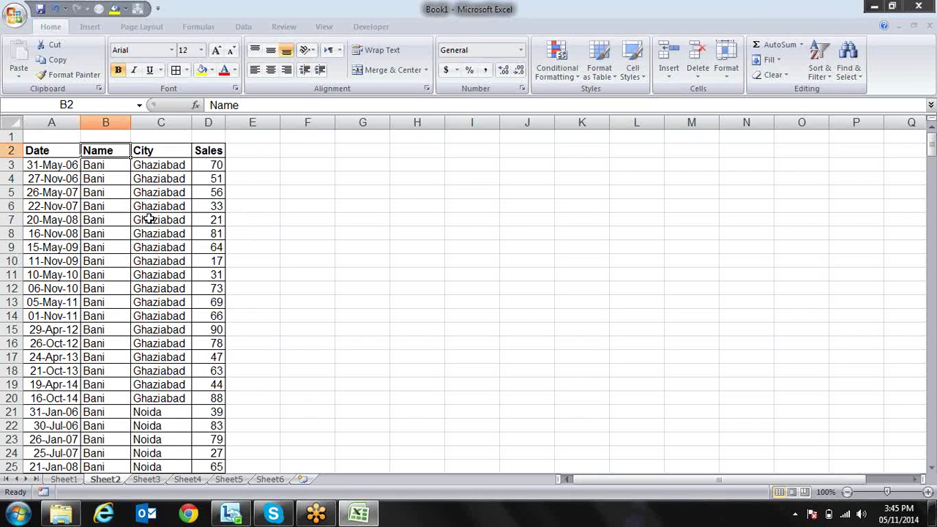
key(alt+d)
key(s)
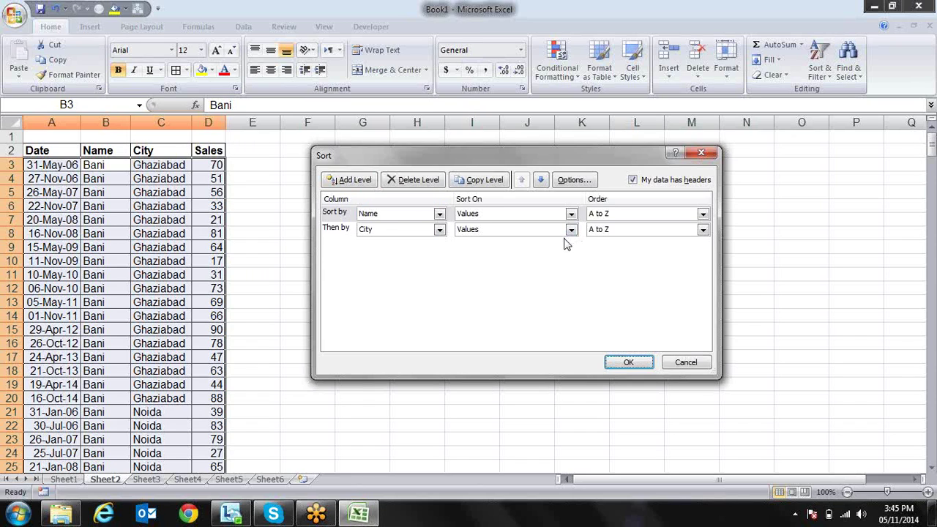
Delete the City sort level and cancel the Sort dialog without sorting
click(337, 232)
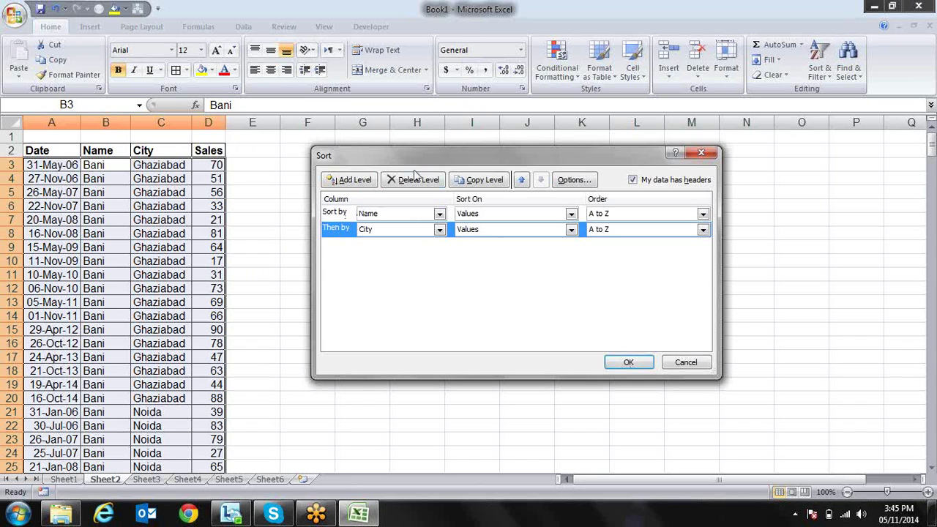
click(414, 179)
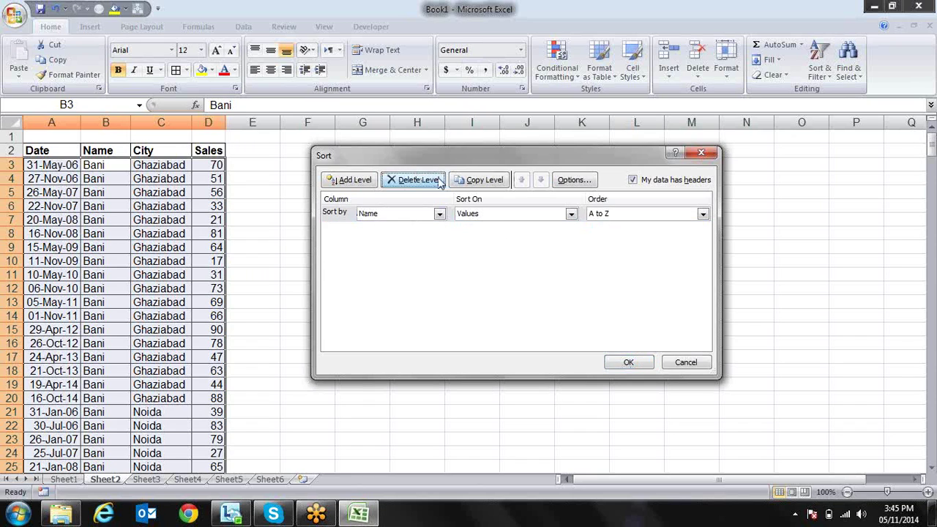
click(572, 214)
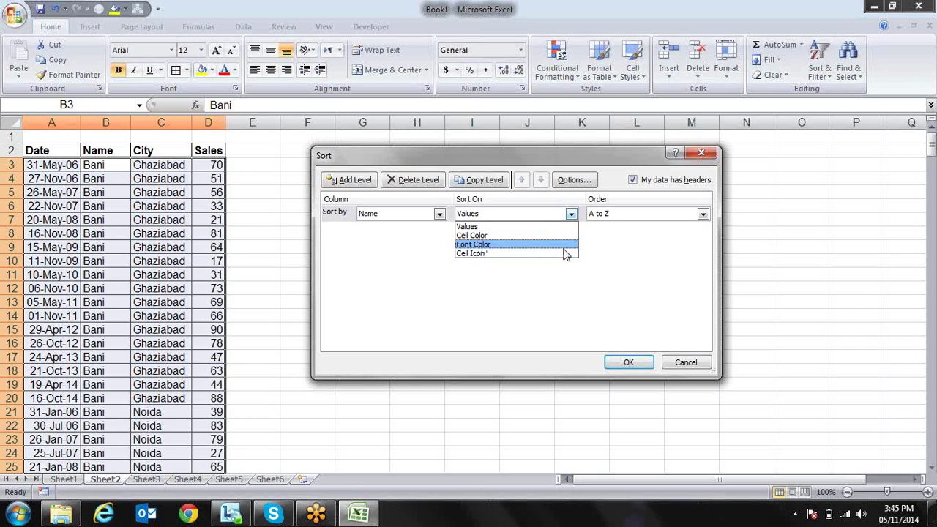
key(Escape)
key(Escape)
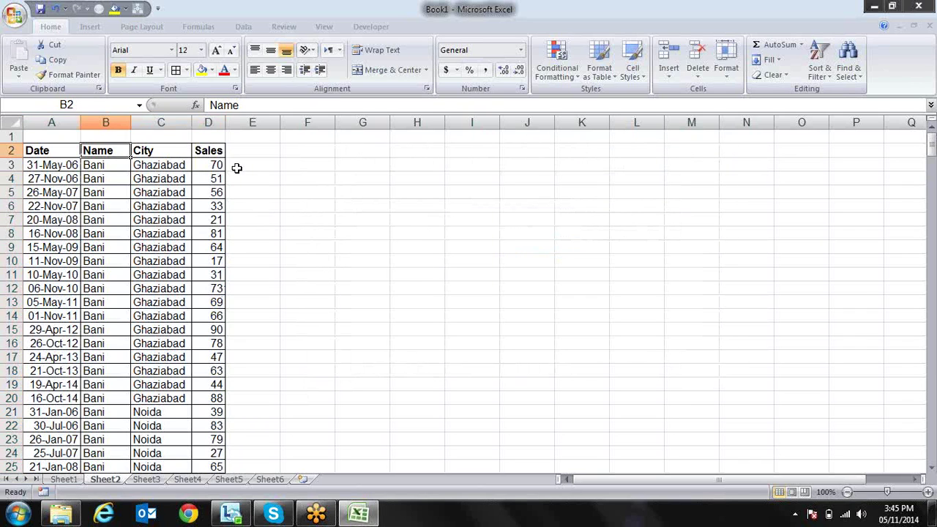
Fill Sales cells D14, D80 and D100 with yellow
click(220, 167)
key(Down)
key(Down)
key(Down)
key(Down)
key(Down)
key(Down)
key(Down)
key(Down)
key(Down)
key(Down)
key(Down)
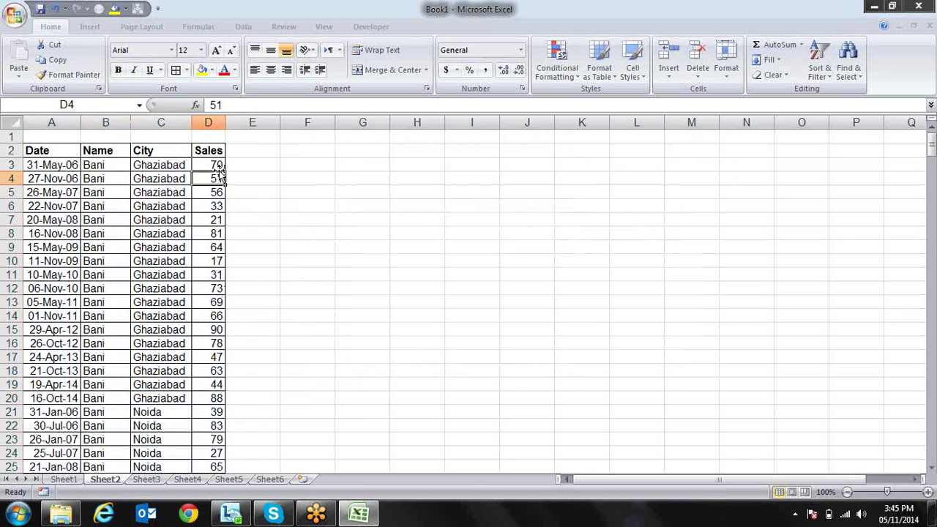
click(202, 70)
key(Down)
key(Down)
key(Down)
key(Down)
key(Down)
key(Down)
key(Down)
key(Down)
key(Down)
key(Down)
key(Down)
key(Down)
key(Down)
key(Down)
key(Down)
key(Down)
key(Down)
key(Down)
key(Down)
key(Down)
key(Down)
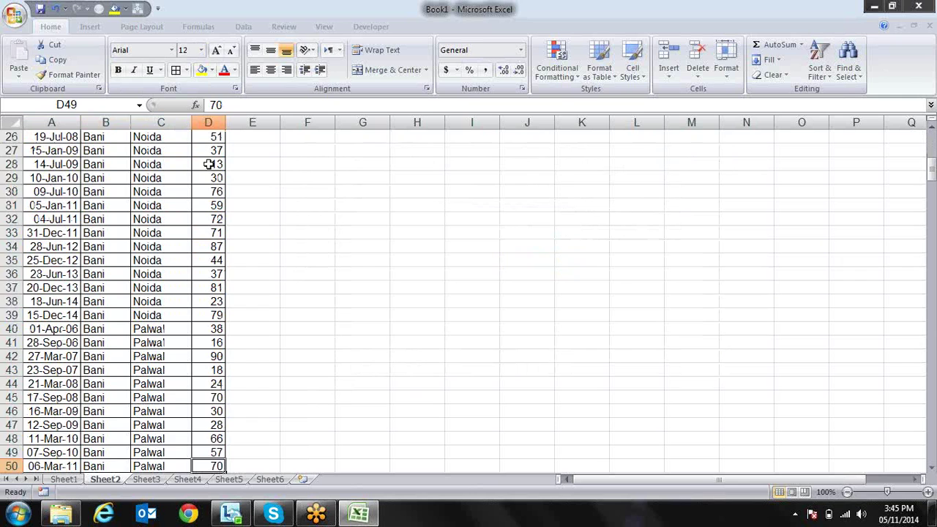
click(202, 70)
key(Down)
key(Down)
key(Down)
key(Down)
key(Down)
key(Down)
key(Down)
key(Down)
key(Down)
key(Down)
key(Down)
key(Down)
key(Down)
key(Down)
key(Down)
key(Down)
key(Down)
key(Down)
key(Down)
key(Down)
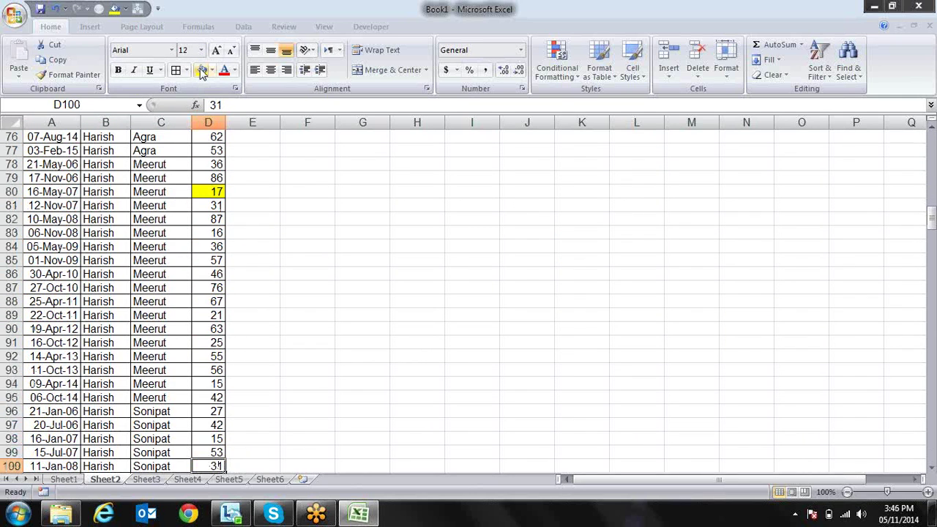
click(202, 70)
Return the active cell to the top of the sales table data
key(Left)
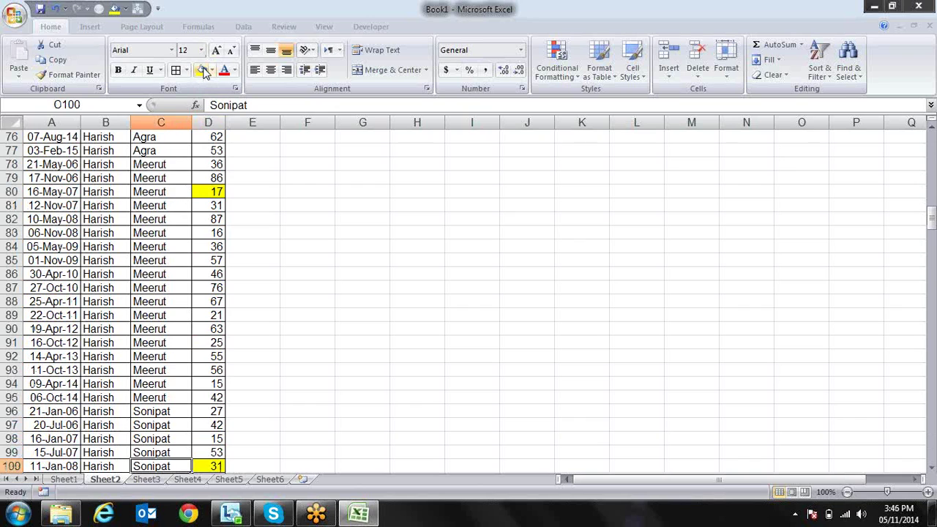
key(ctrl+Up)
key(Up)
key(Down)
key(Right)
key(Left)
key(Down)
key(Down)
key(alt+d)
In Sort, replace the City level with Sales sorted on Cell Color
key(s)
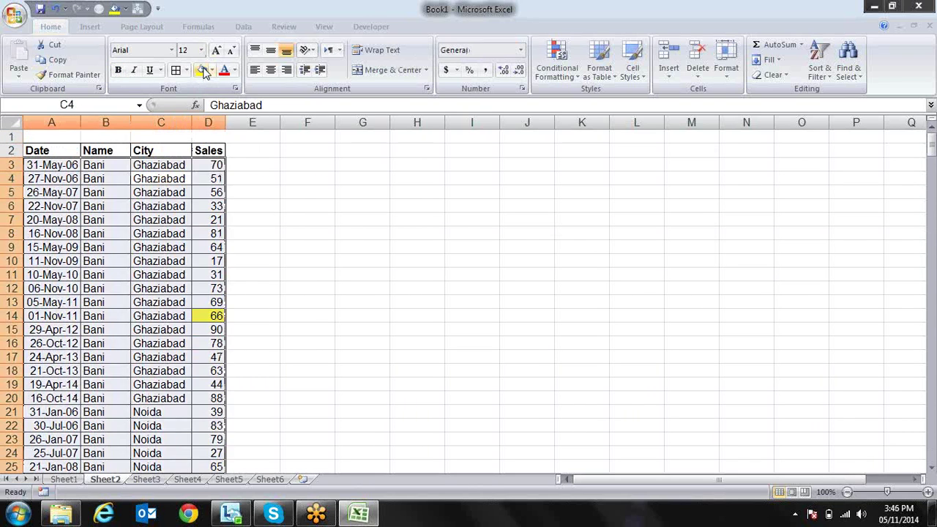
click(349, 229)
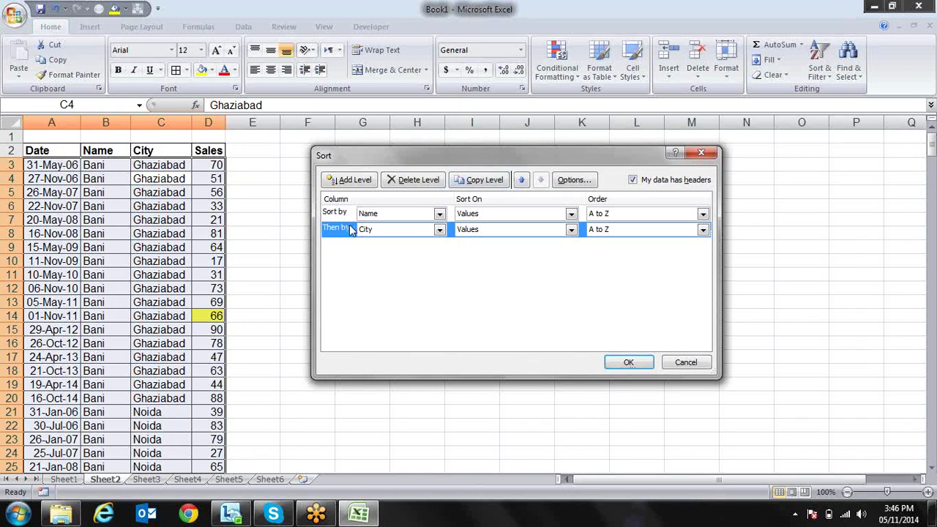
click(421, 182)
click(439, 213)
click(420, 255)
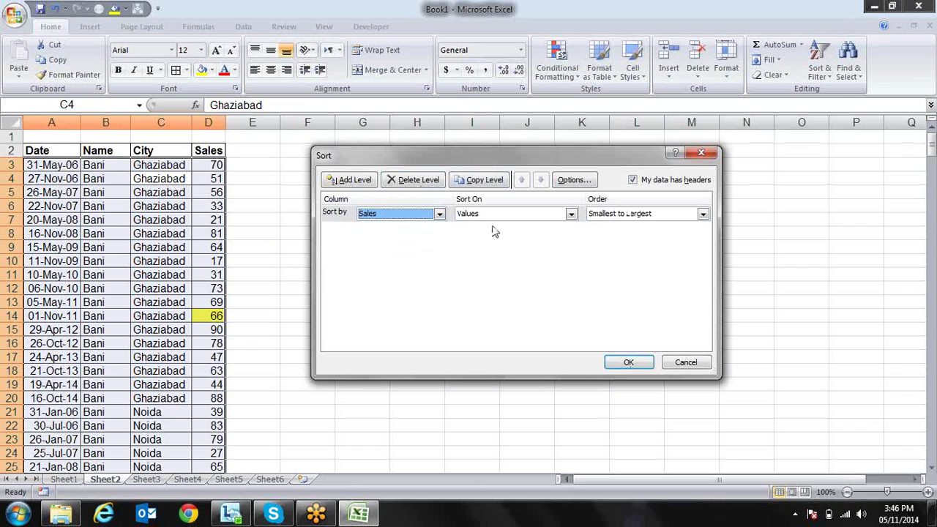
click(571, 213)
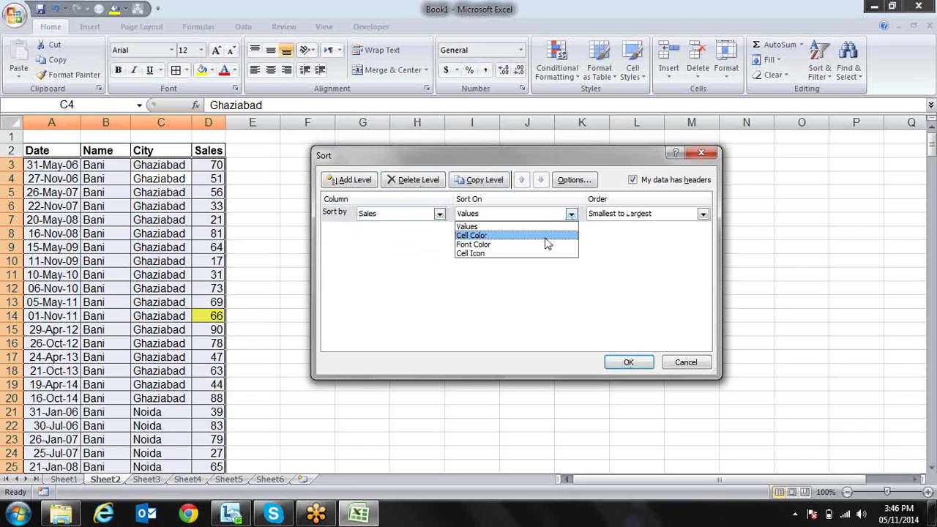
click(547, 236)
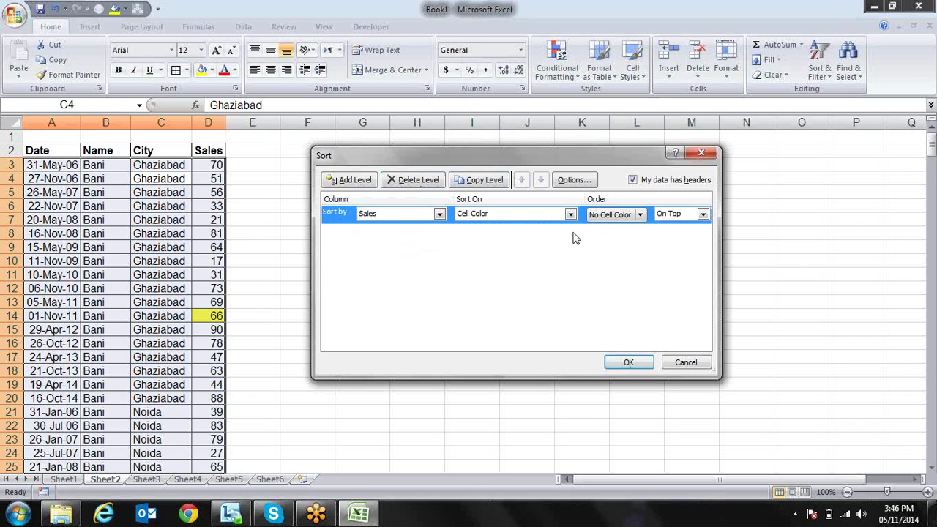
Put yellow-filled Sales cells On Top and apply the sort
click(641, 215)
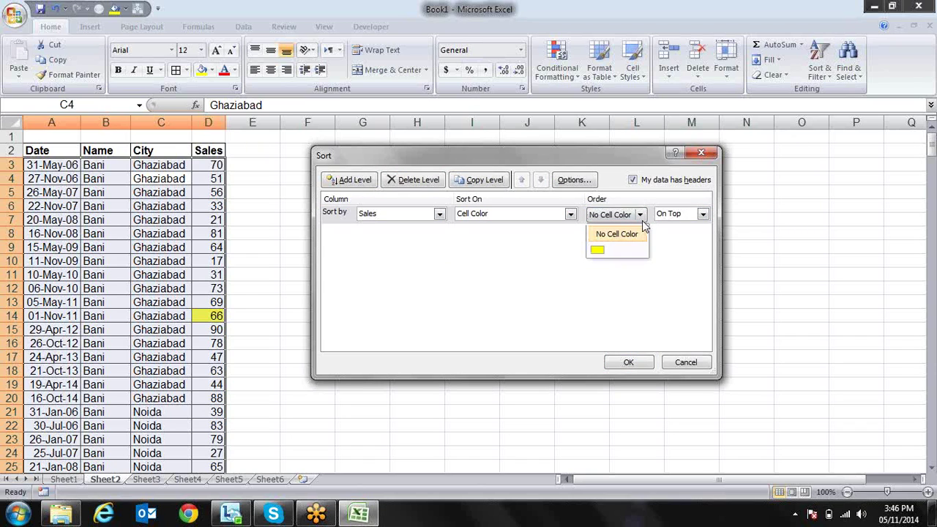
click(599, 251)
click(703, 218)
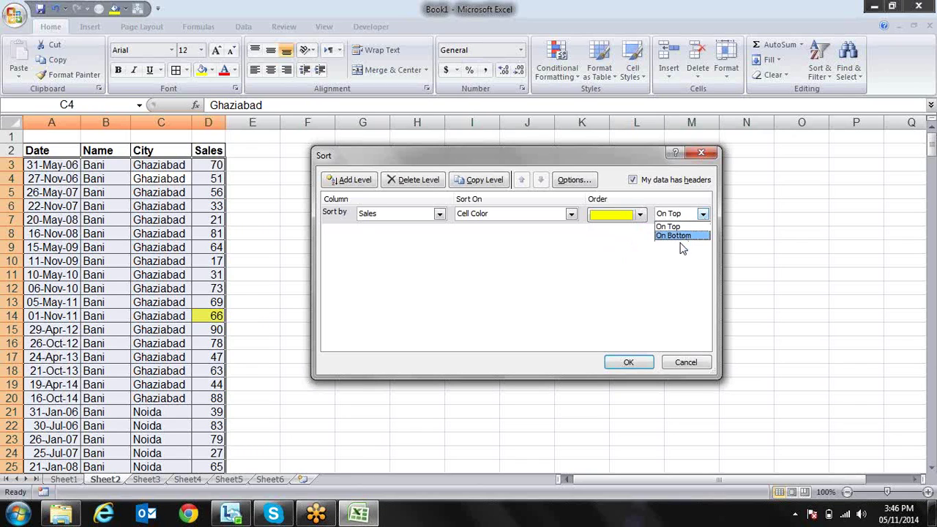
click(681, 227)
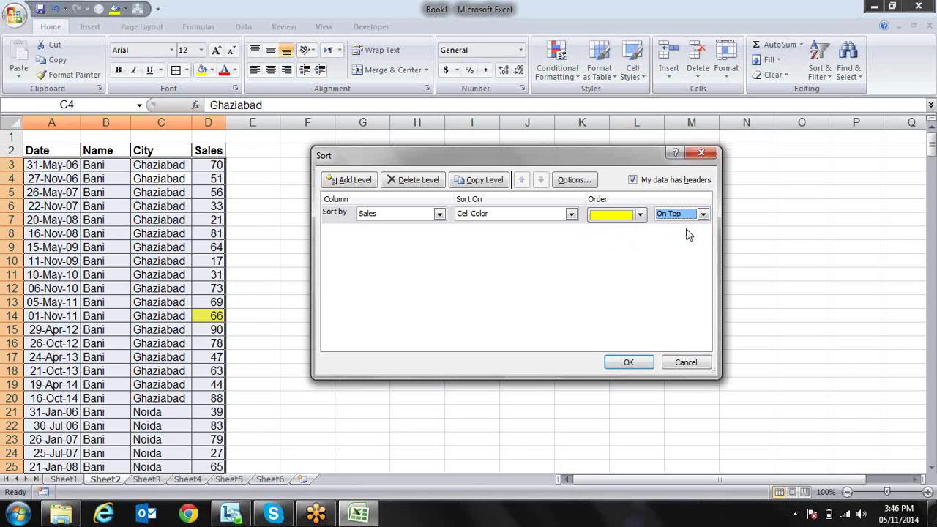
click(629, 363)
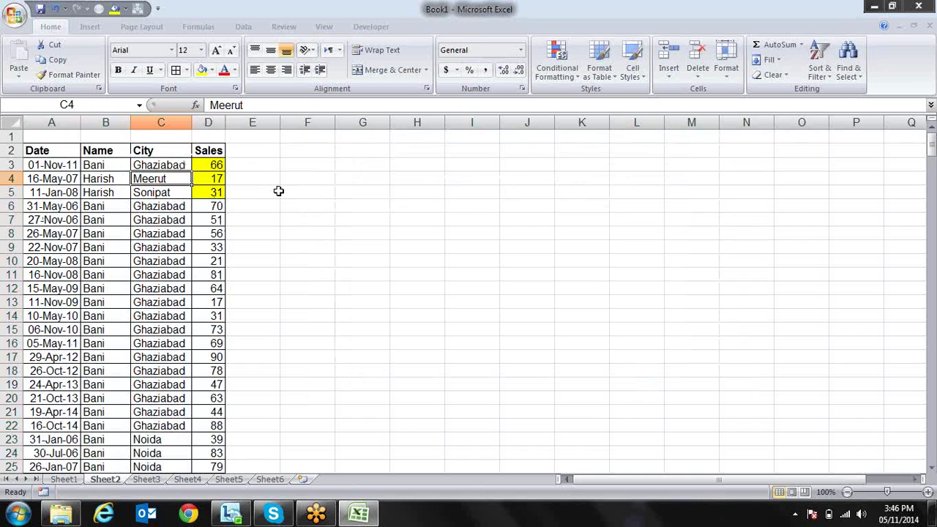
click(208, 234)
Give Sales values 56, 69 and 83 (D8, D24, D16) a red font colour
ctrl+click(212, 451)
ctrl+click(207, 346)
click(224, 70)
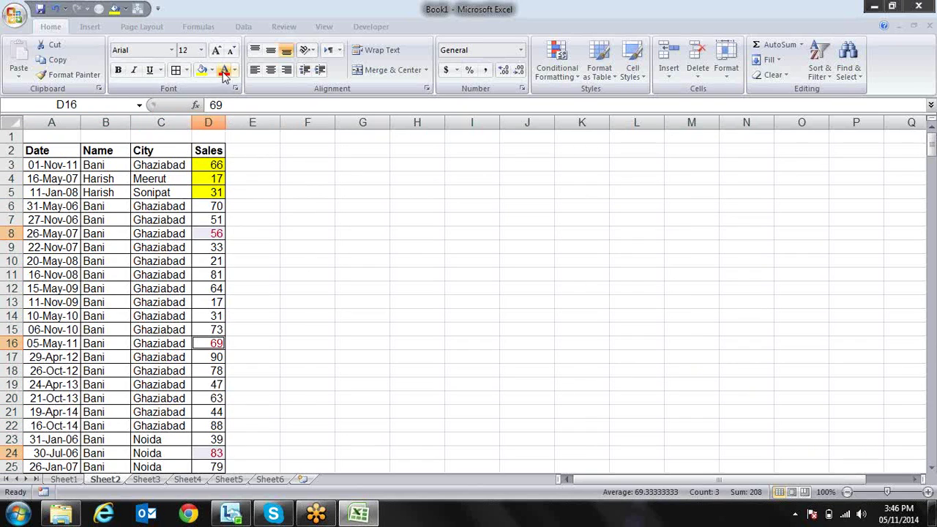
key(Up)
key(Left)
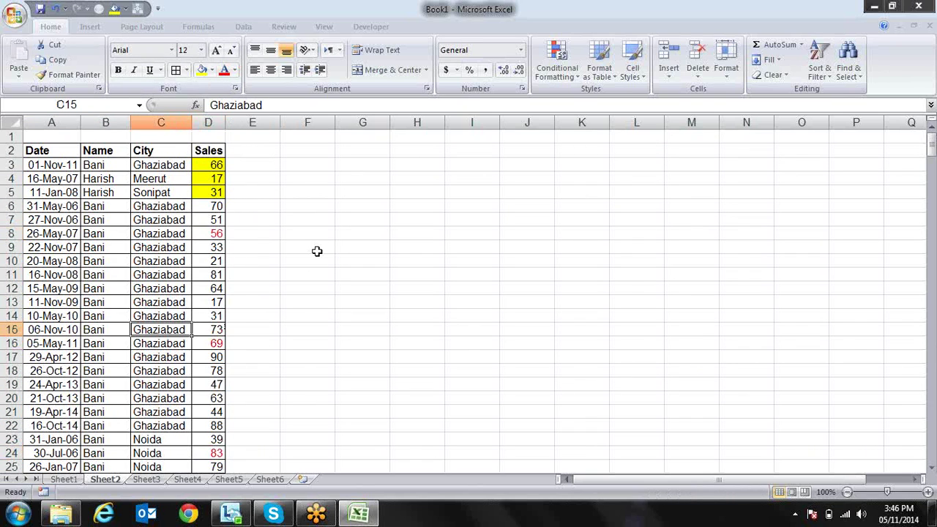
Add a second Sort level on Sales by Font Color, red On Top, and apply it
key(alt+d)
key(s)
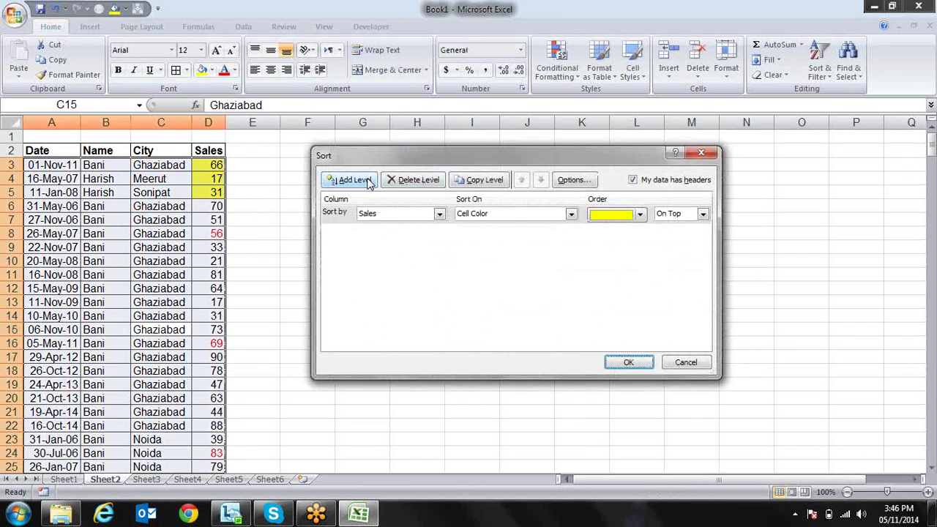
click(368, 181)
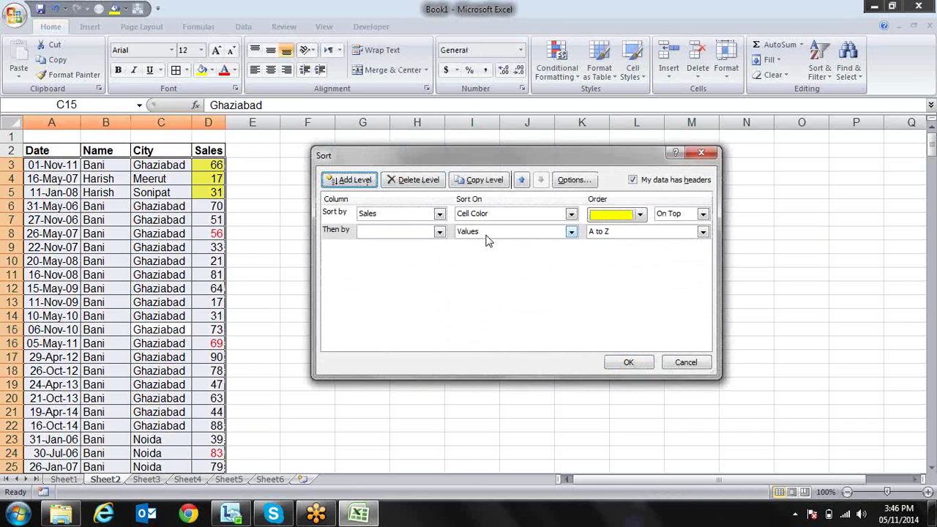
click(439, 232)
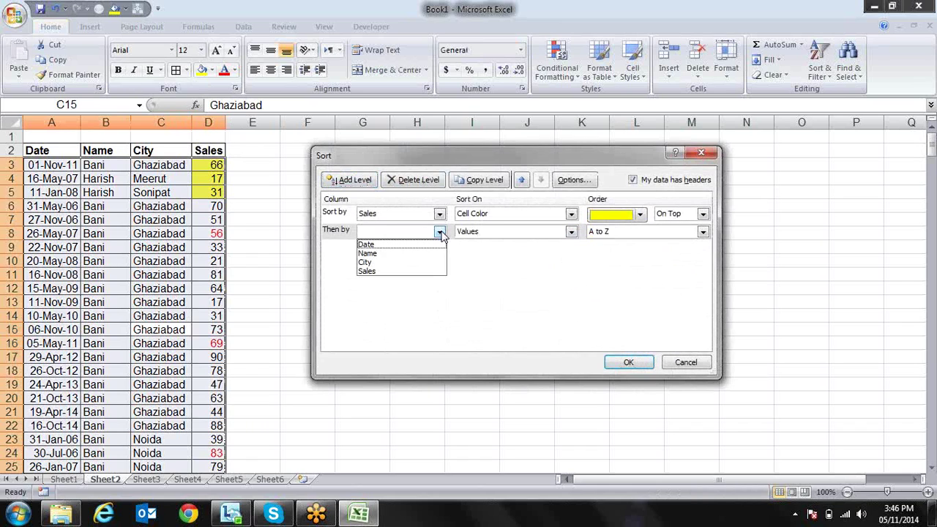
click(429, 272)
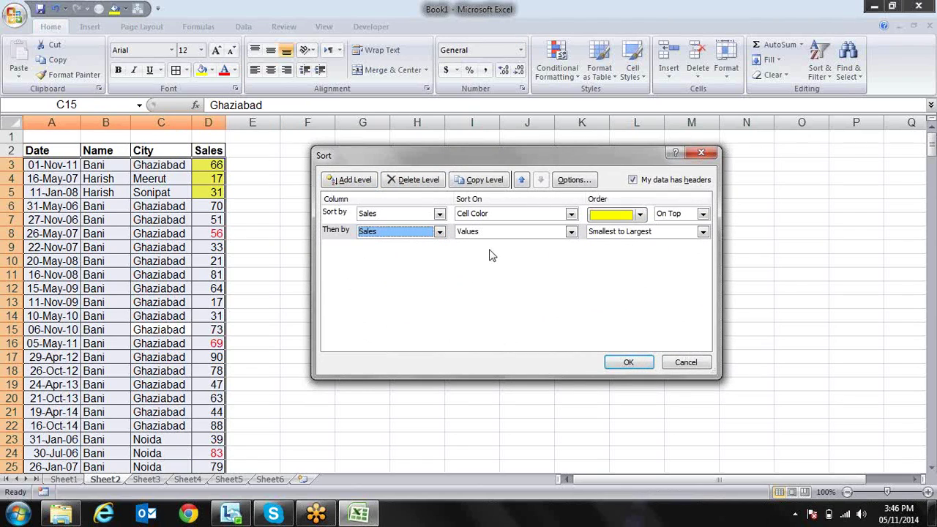
click(571, 232)
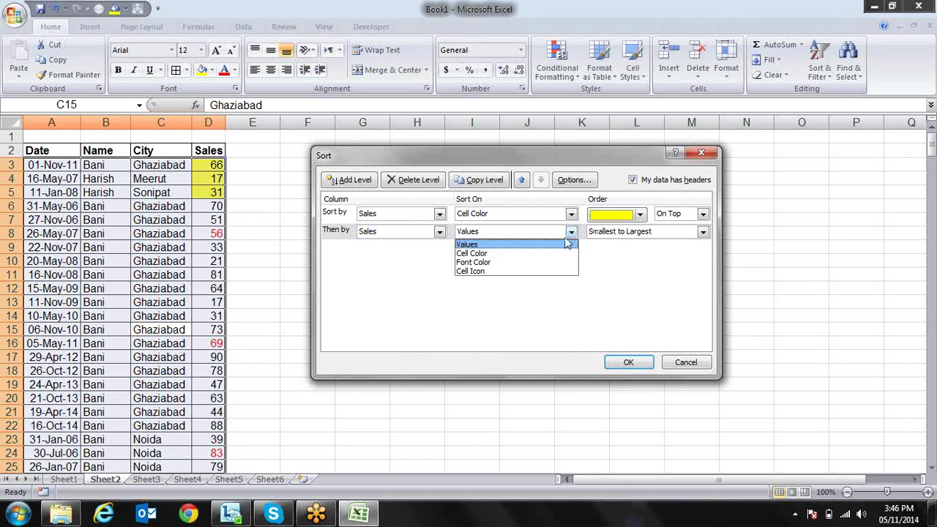
click(556, 262)
click(641, 232)
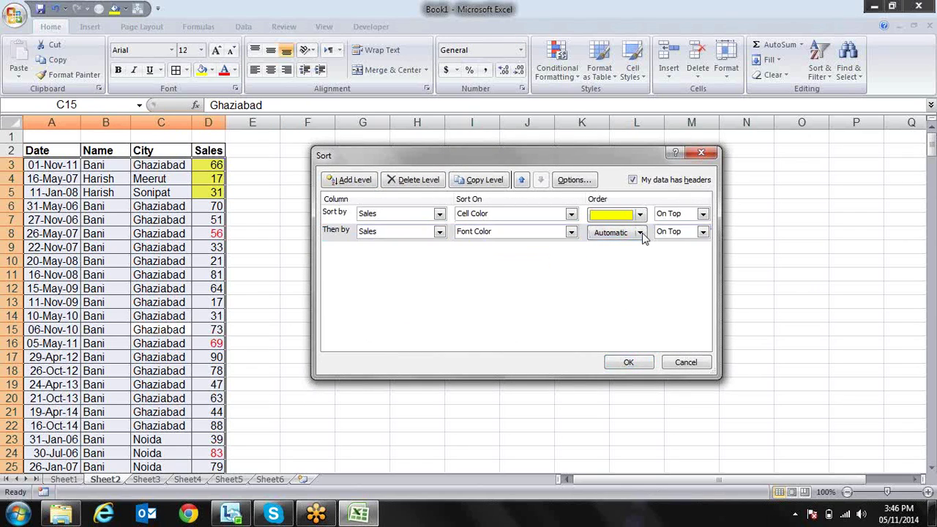
click(622, 270)
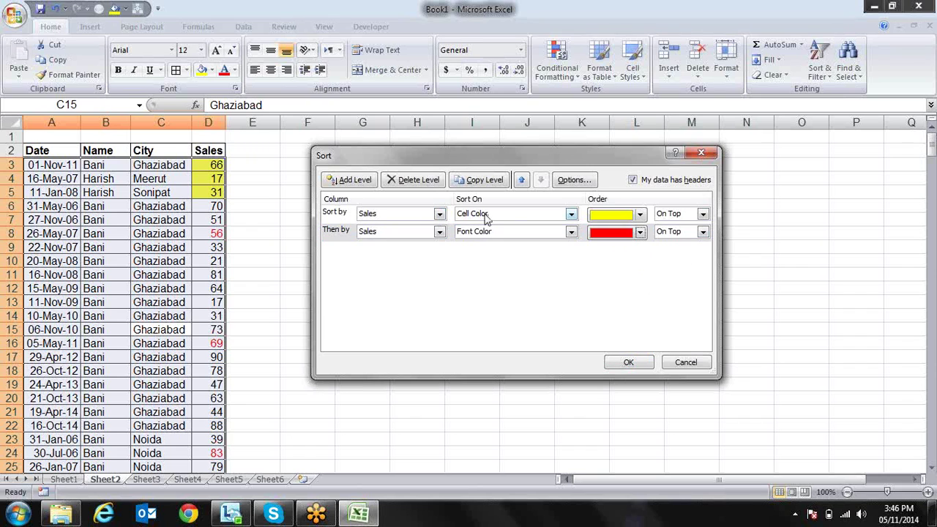
click(621, 365)
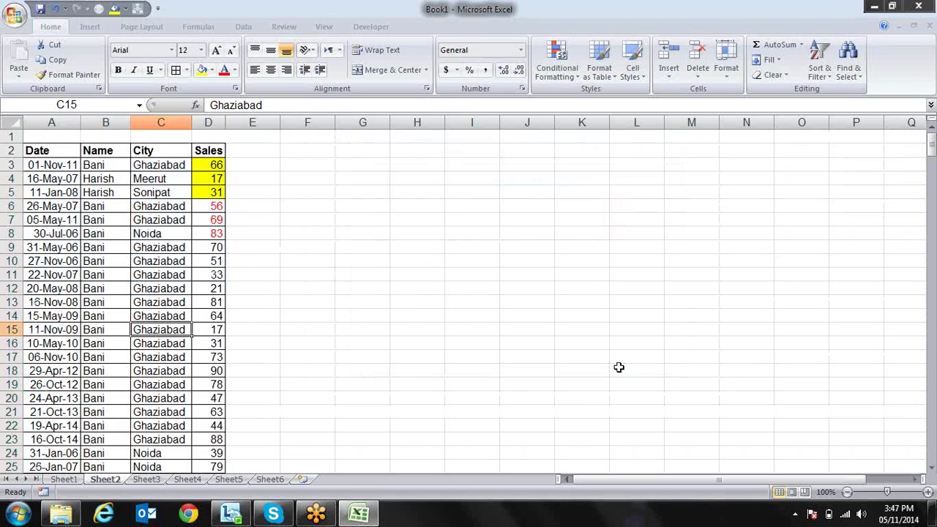
Inspect the red values 56 and 83, then undo the last sort
click(199, 210)
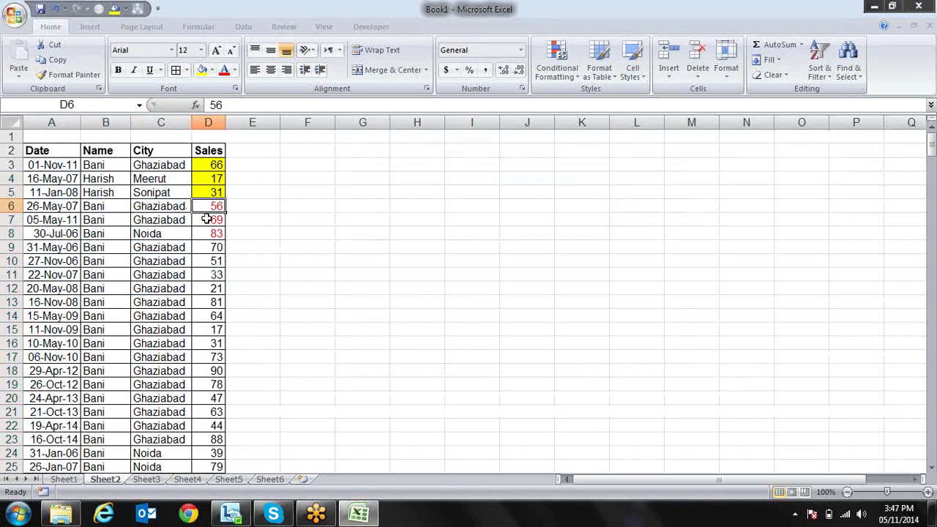
click(208, 233)
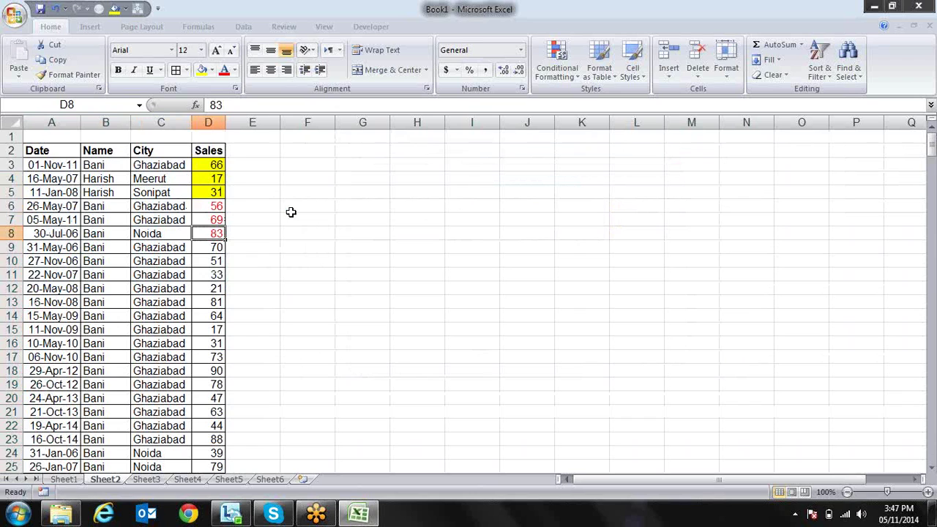
key(ctrl+z)
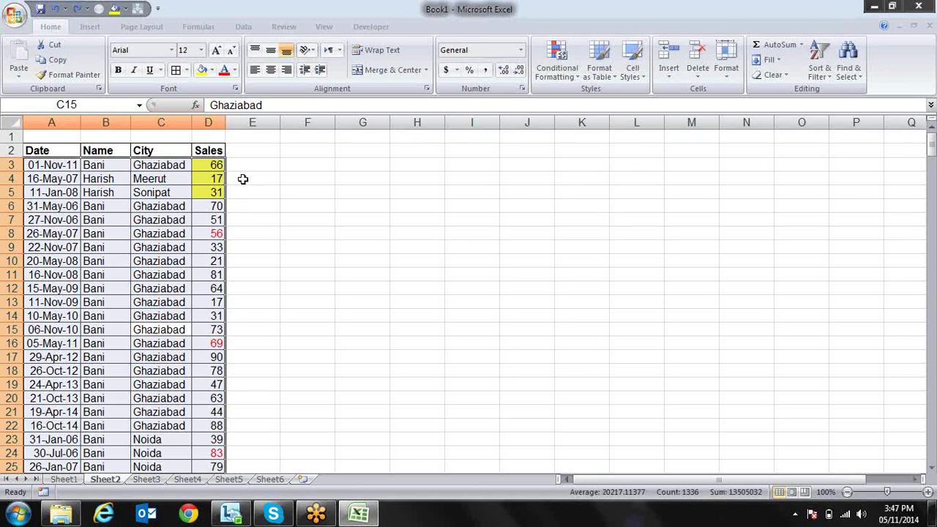
Set the Sales cells from D3 down to No Fill and Automatic font colour
click(208, 177)
drag(211, 163, 215, 450)
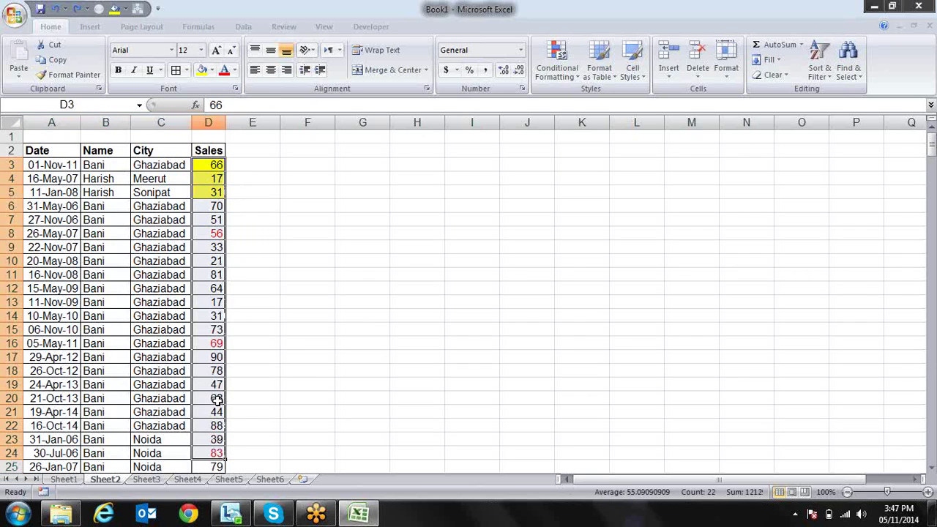
click(212, 70)
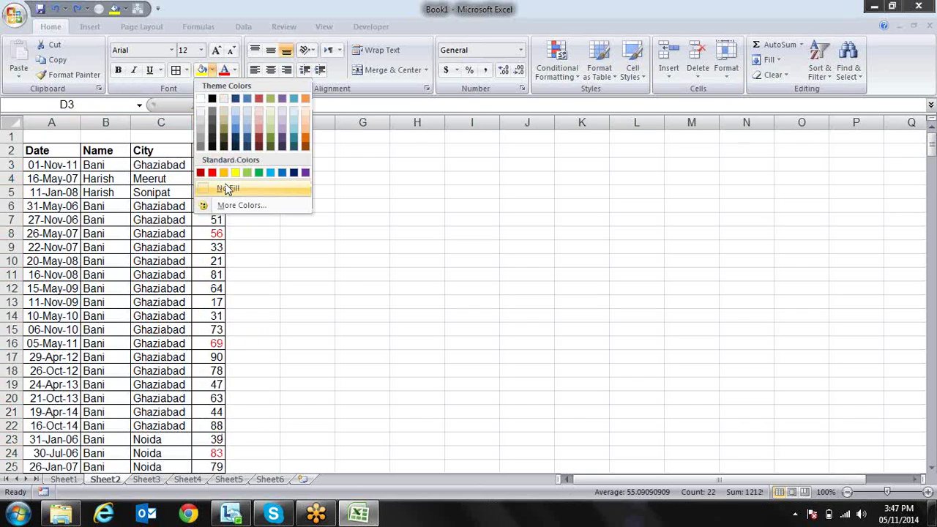
click(226, 189)
click(234, 70)
click(242, 84)
click(174, 178)
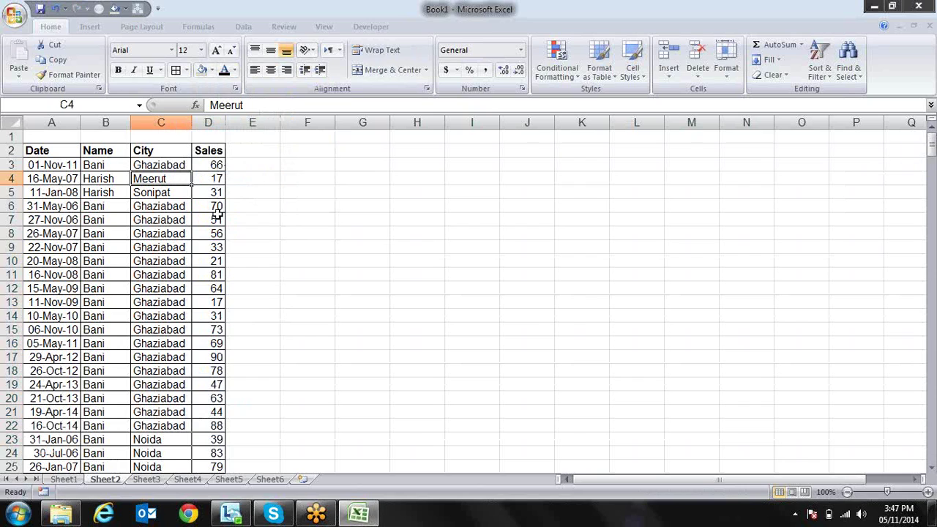
Widen column D and apply the 3 Symbols icon set to Sales values D3 down
drag(225, 129, 247, 129)
click(239, 155)
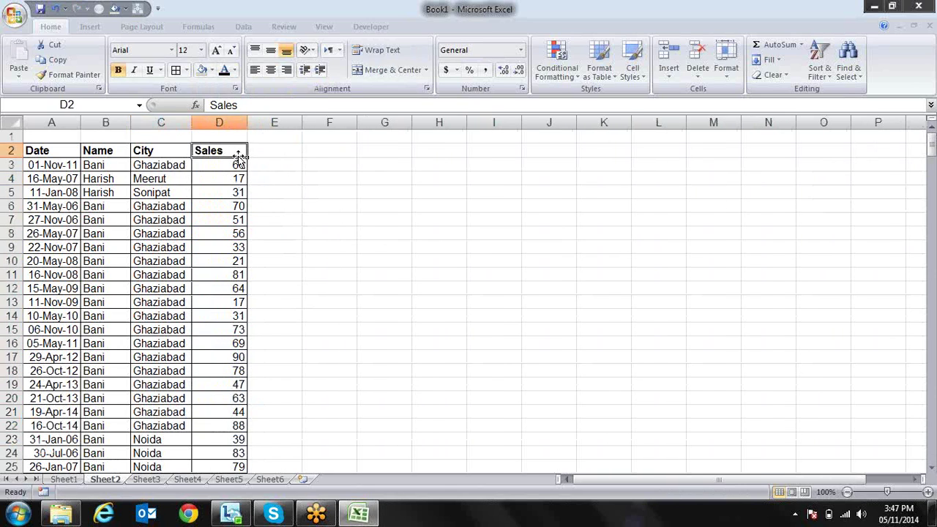
click(239, 166)
key(ctrl+shift+Down)
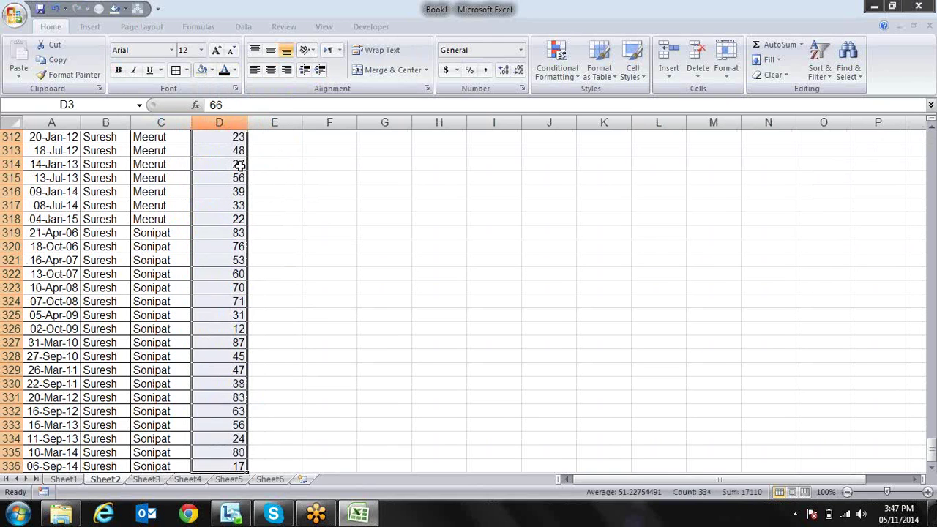
click(561, 79)
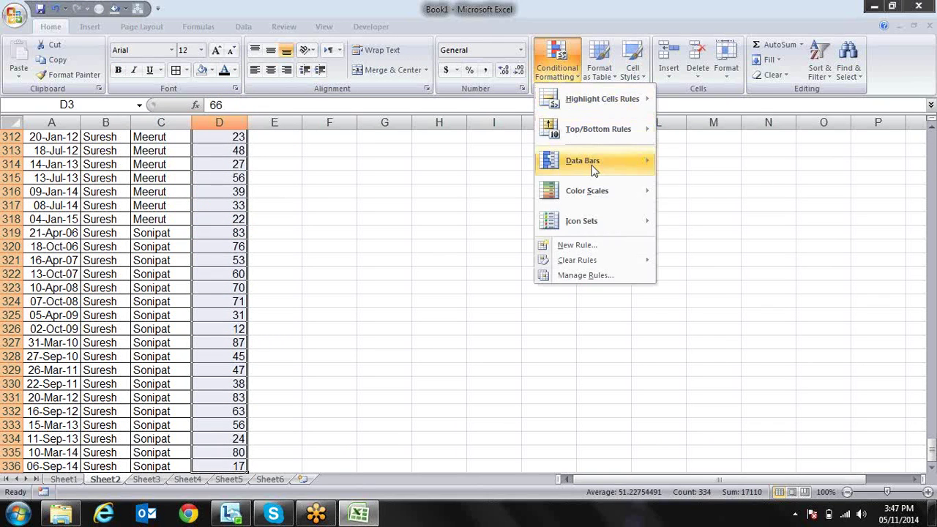
mouse_move(593, 220)
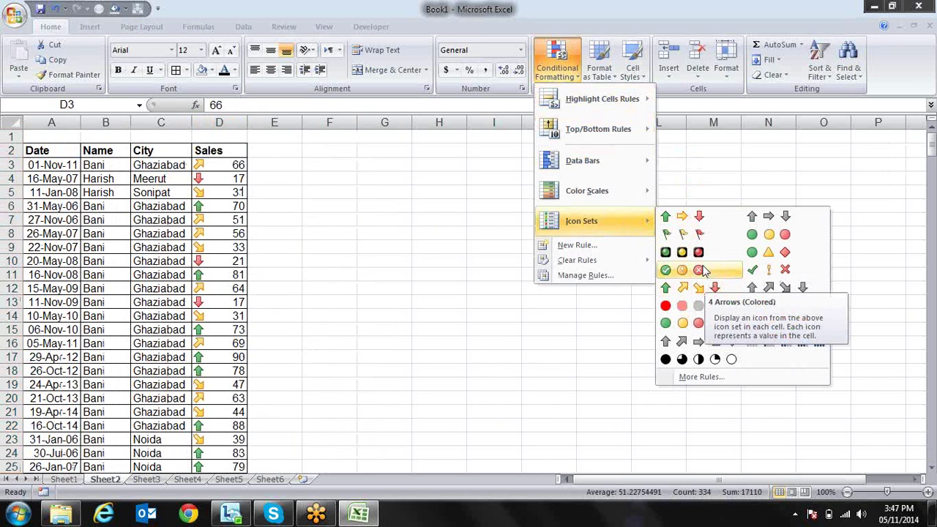
click(769, 270)
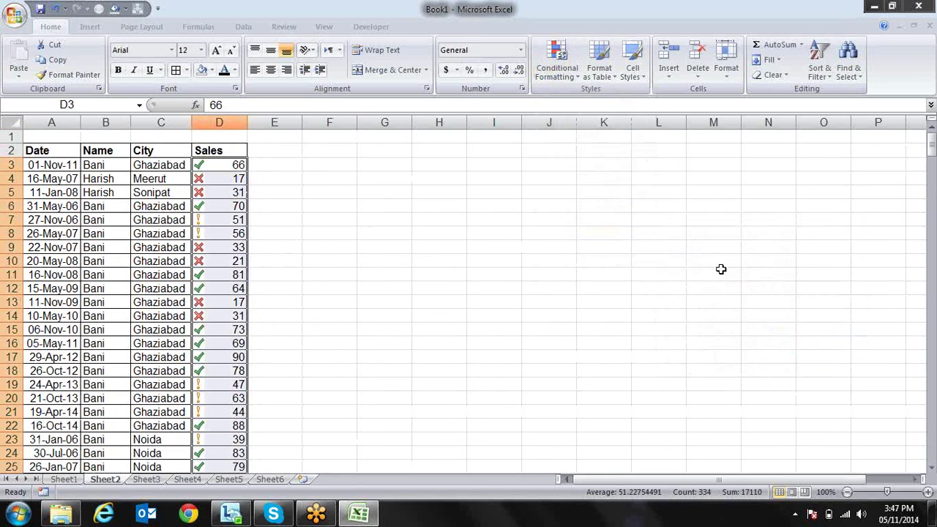
Open the Sort dialog for the whole table and expand its Sort On list
click(236, 232)
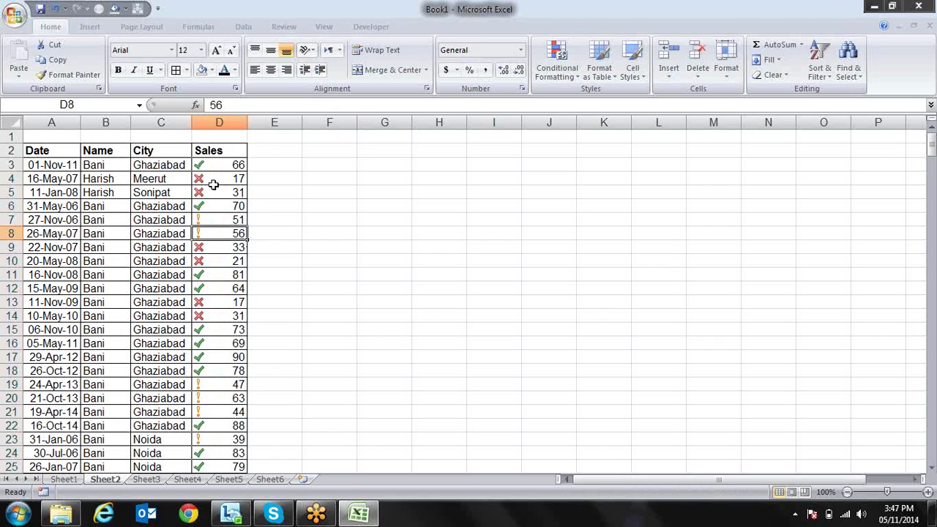
click(158, 222)
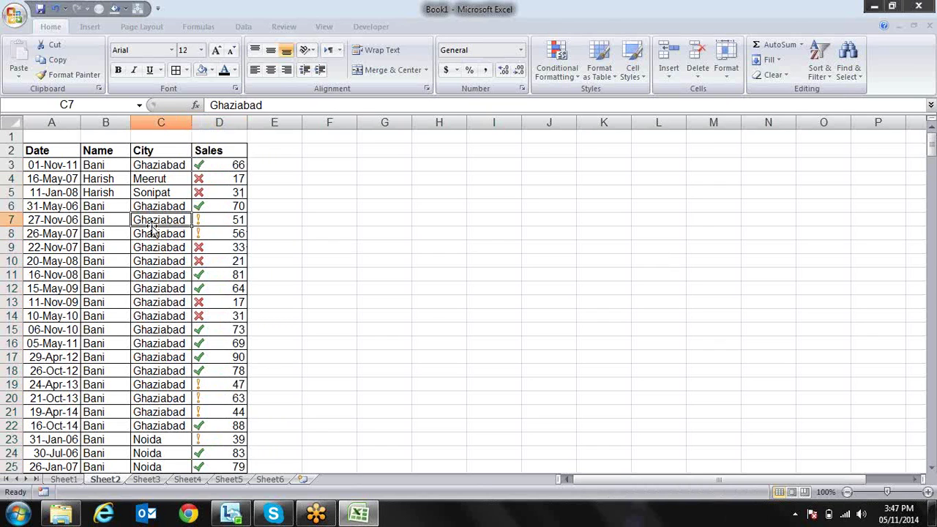
key(alt+d)
key(s)
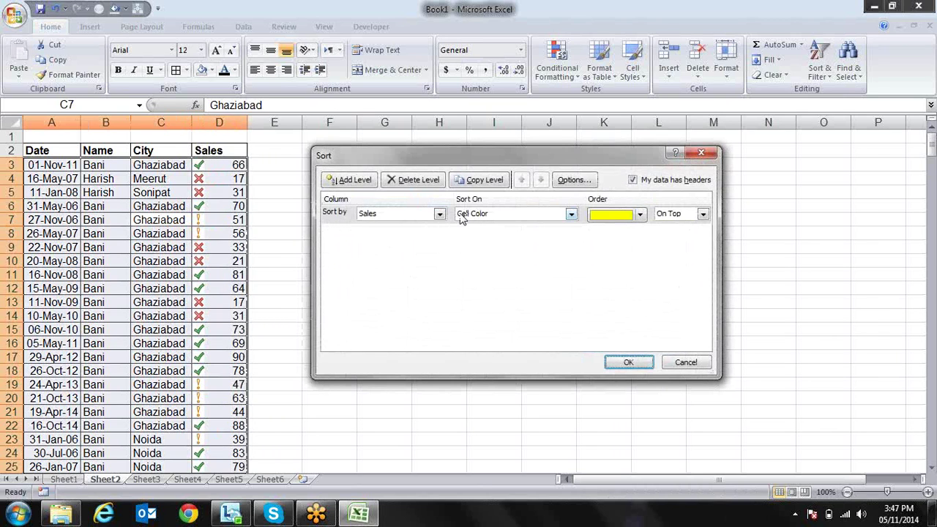
click(571, 214)
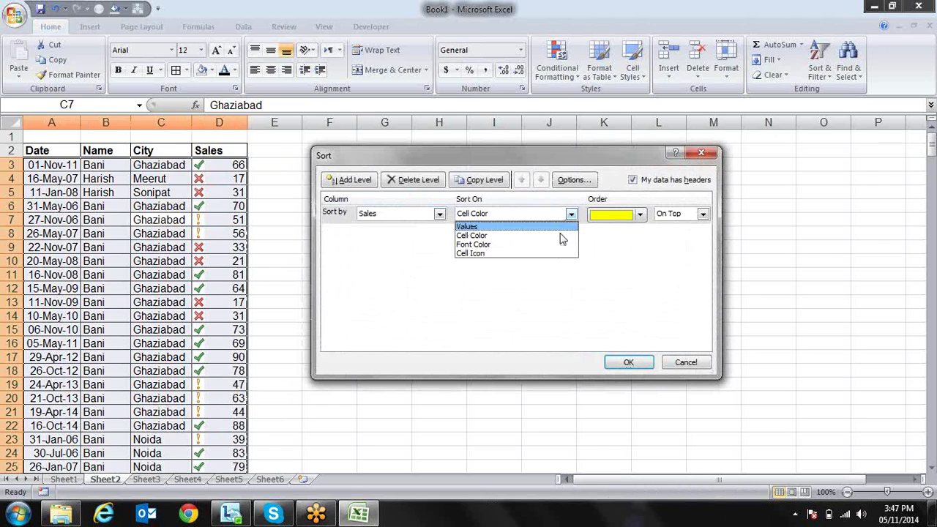
Sort Sales on Cell Icon with the green check On Top
click(552, 255)
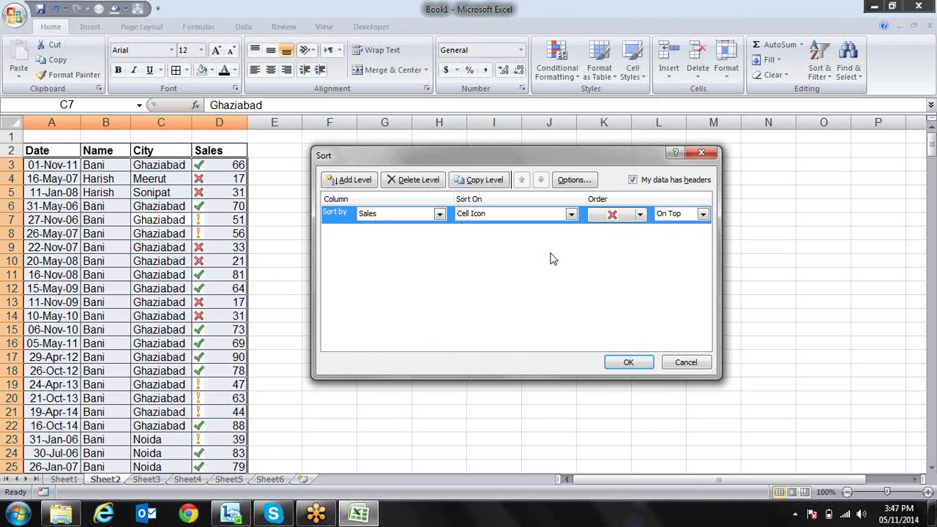
click(640, 217)
click(616, 233)
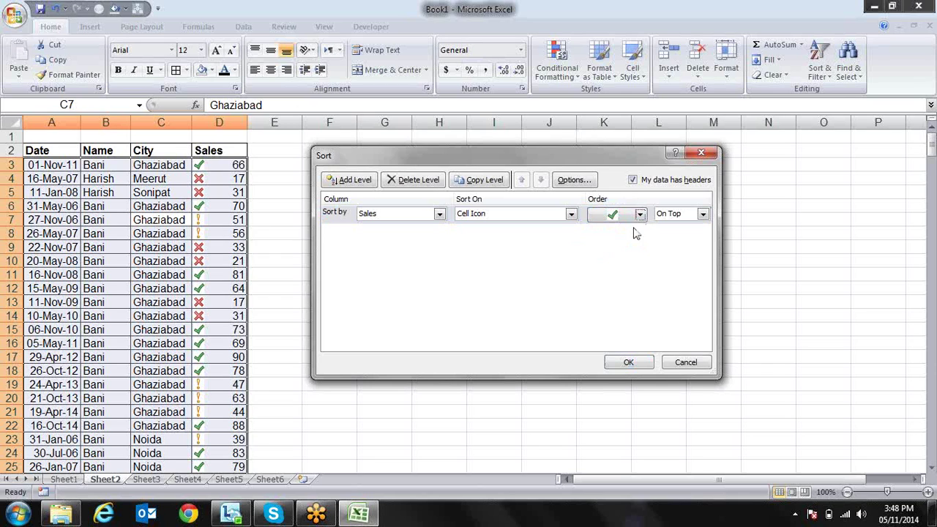
Add a second Sales Cell Icon level with yellow exclamation On Top, and apply
click(344, 180)
click(439, 231)
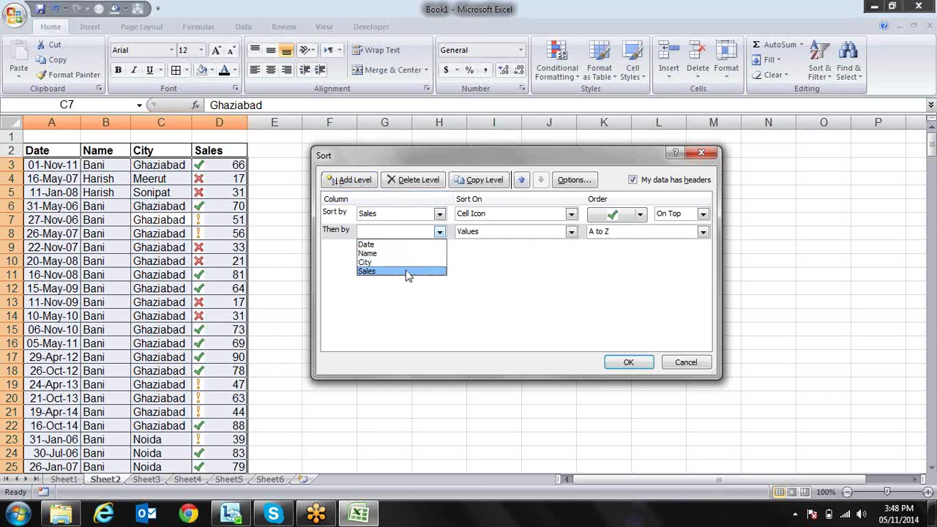
click(406, 271)
click(572, 232)
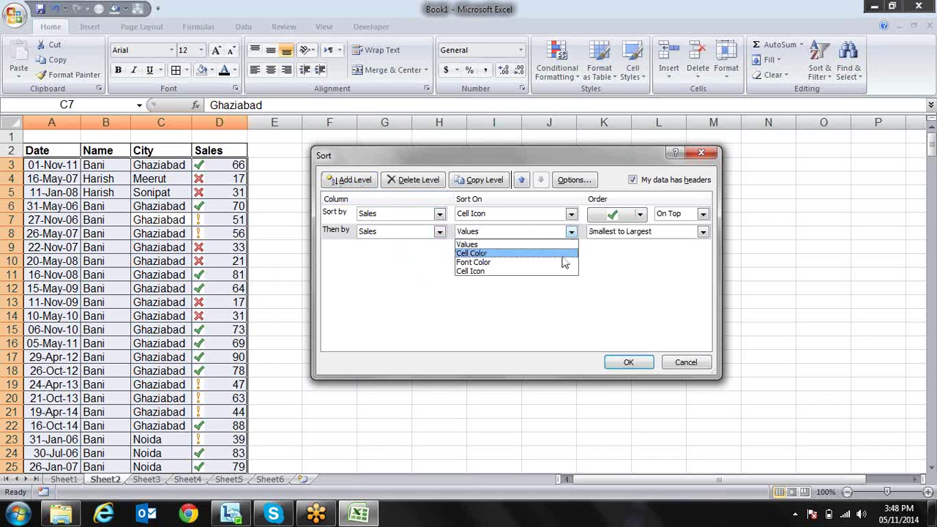
click(549, 275)
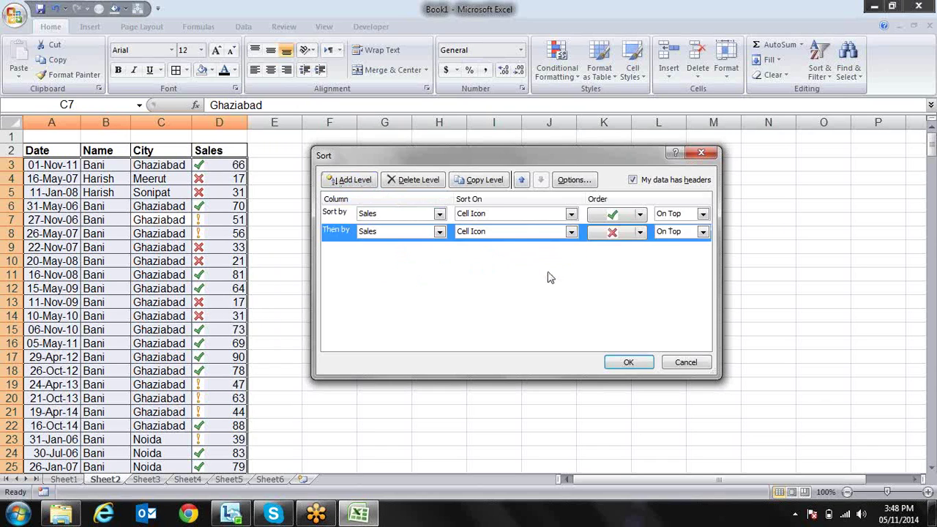
click(640, 233)
click(633, 251)
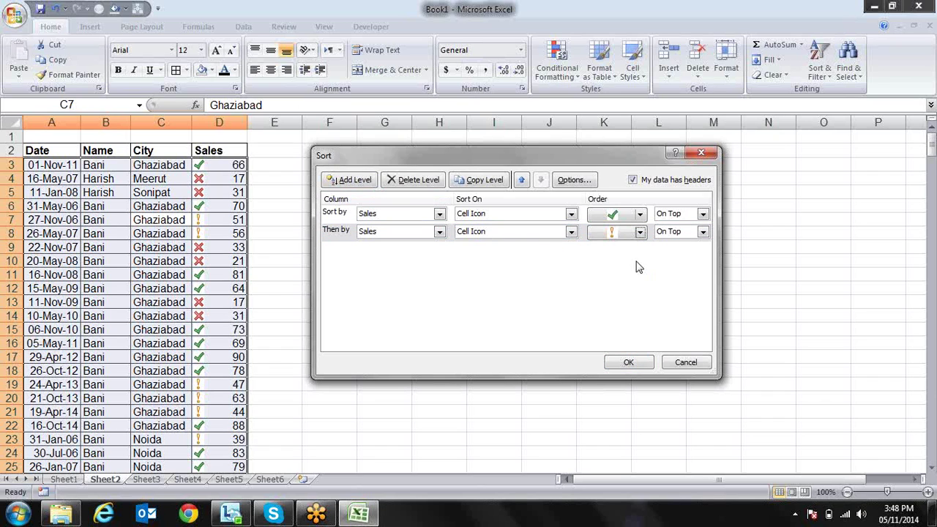
click(627, 363)
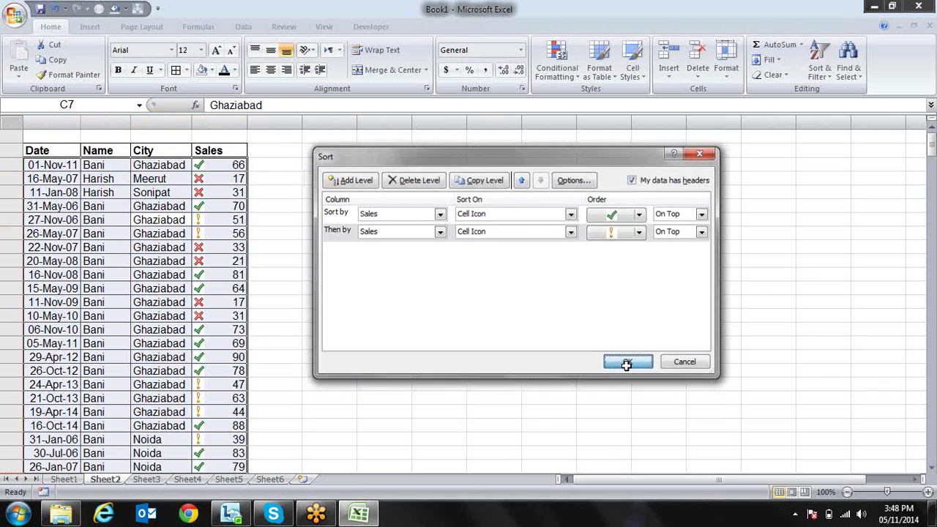
key(Right)
key(Down)
key(Down)
key(Down)
key(Down)
key(Down)
key(Down)
key(Down)
key(Down)
key(Down)
key(Down)
key(Down)
key(Down)
key(Down)
key(Down)
key(Down)
key(Down)
key(Down)
key(Down)
key(Down)
key(Down)
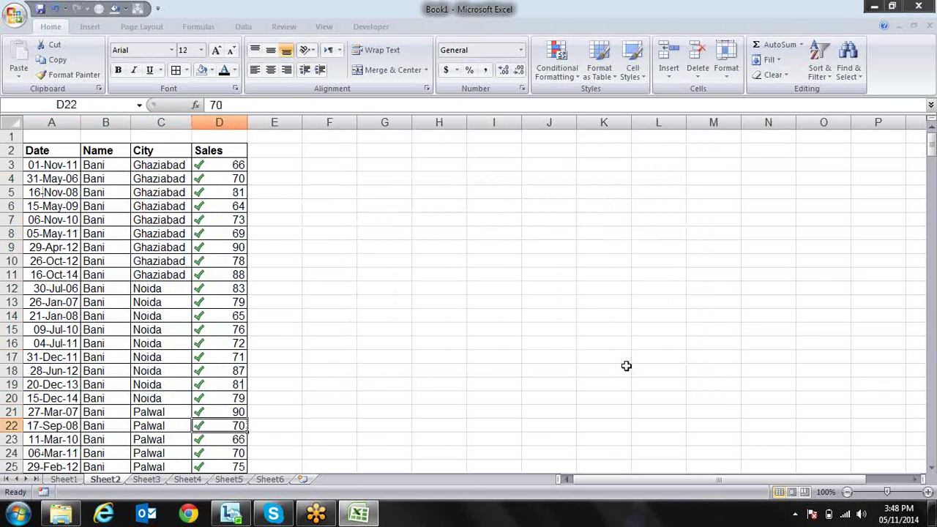
key(Down)
key(Down)
key(Down)
key(Down)
key(Down)
key(Down)
key(Down)
key(Down)
key(Down)
key(Down)
key(Down)
key(Down)
key(Down)
key(Down)
key(Down)
key(Down)
key(Down)
key(Down)
key(Down)
key(Down)
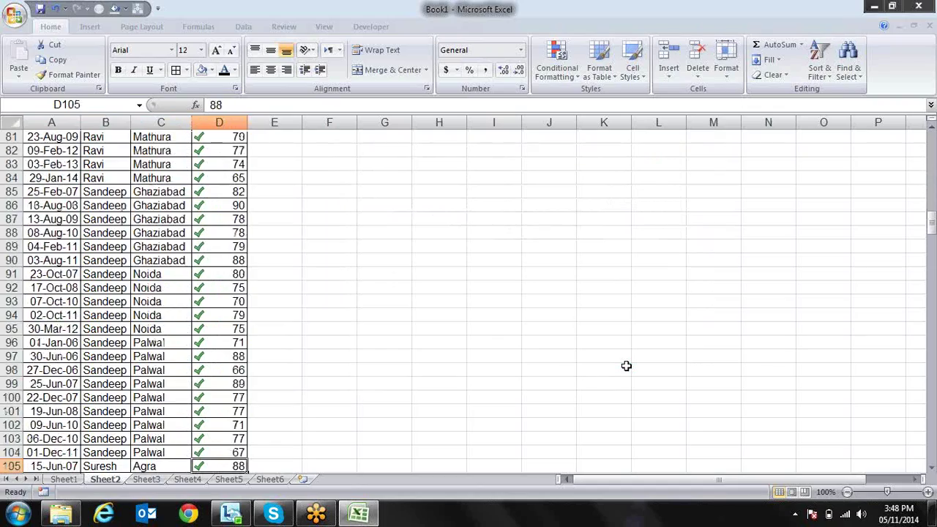
key(Down)
key(Down)
key(Down)
key(Down)
key(Down)
key(Down)
key(Down)
key(Down)
key(Down)
key(Down)
key(Down)
key(Down)
key(Down)
key(Down)
key(Down)
key(Down)
key(Down)
key(Down)
key(Down)
key(Down)
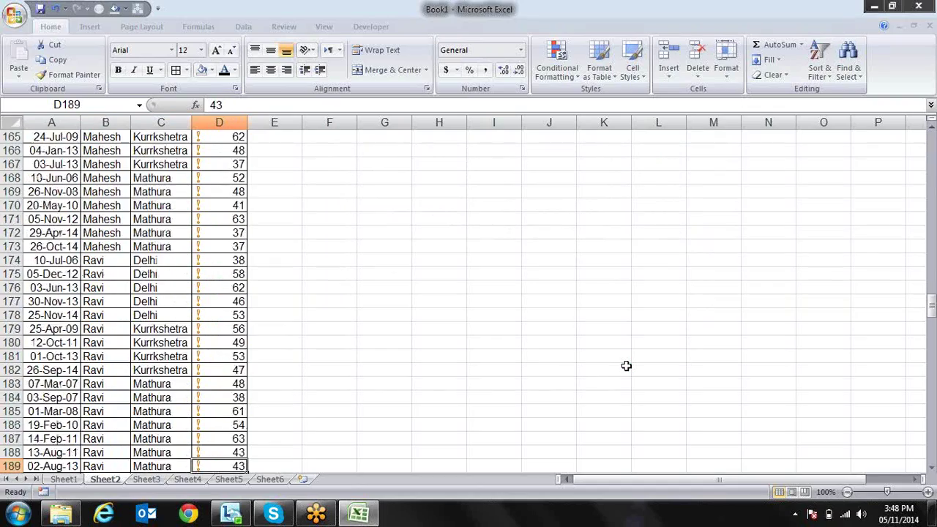
key(ctrl+Down)
key(Up)
key(Left)
key(ctrl+Up)
key(ctrl+Up)
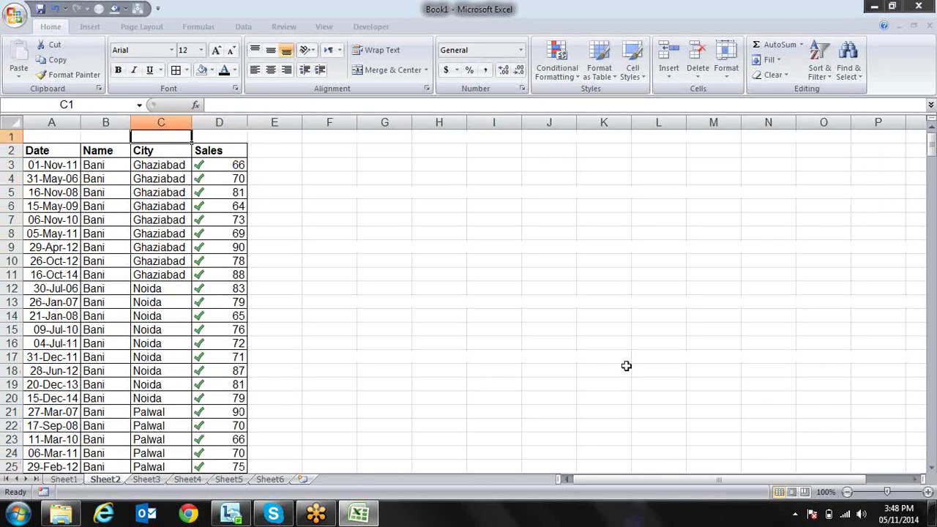
key(Down)
key(Down)
key(Down)
key(Right)
key(Up)
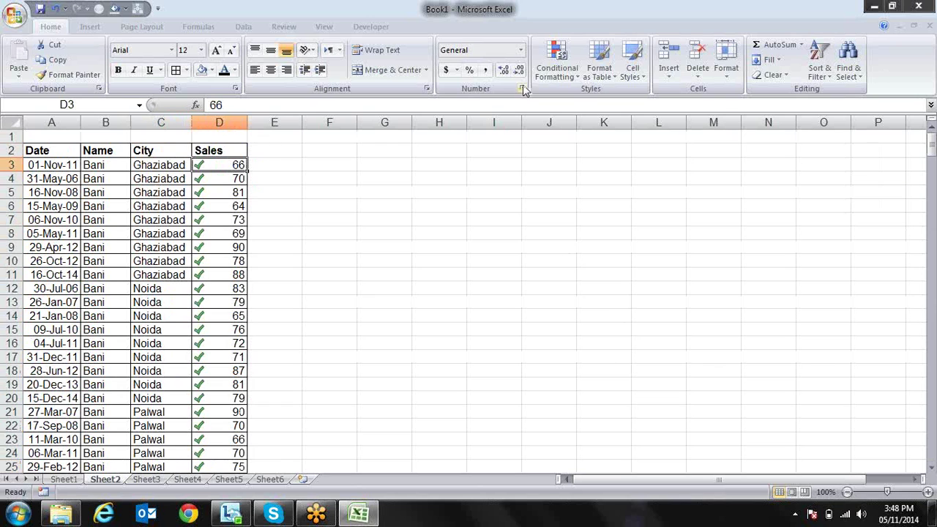
Clear conditional formatting rules from the entire sheet, then move to E2
click(567, 72)
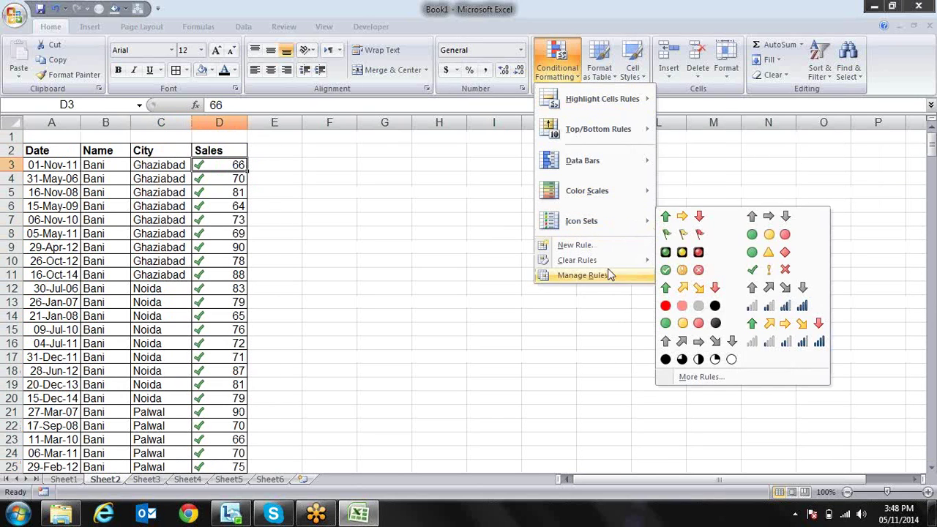
mouse_move(632, 261)
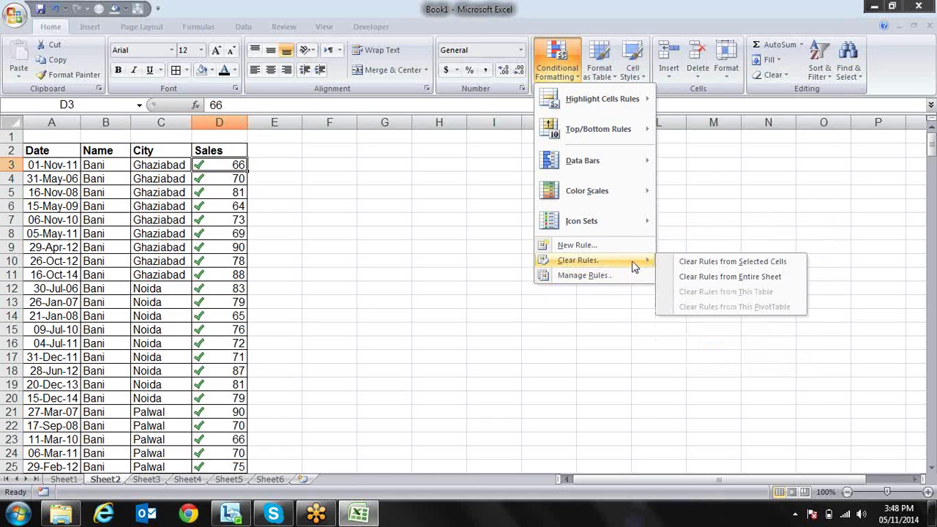
click(714, 282)
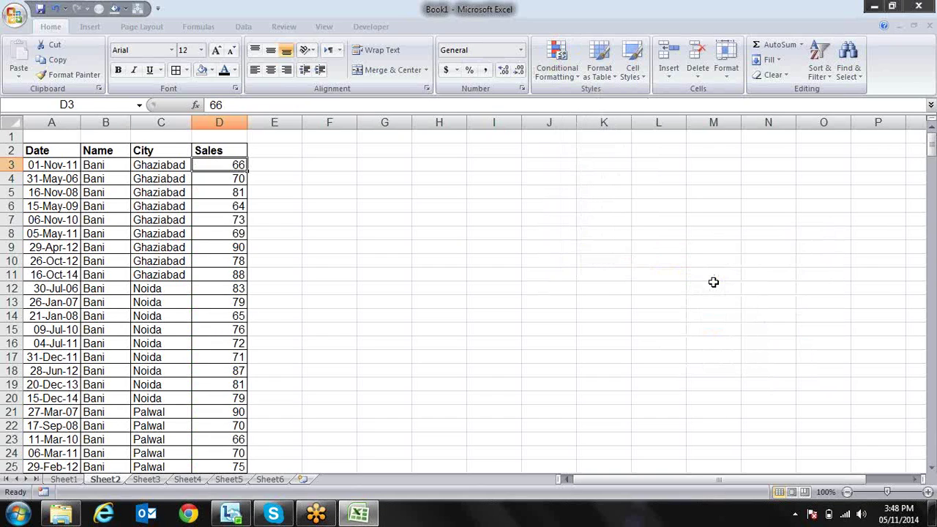
key(Left)
key(Left)
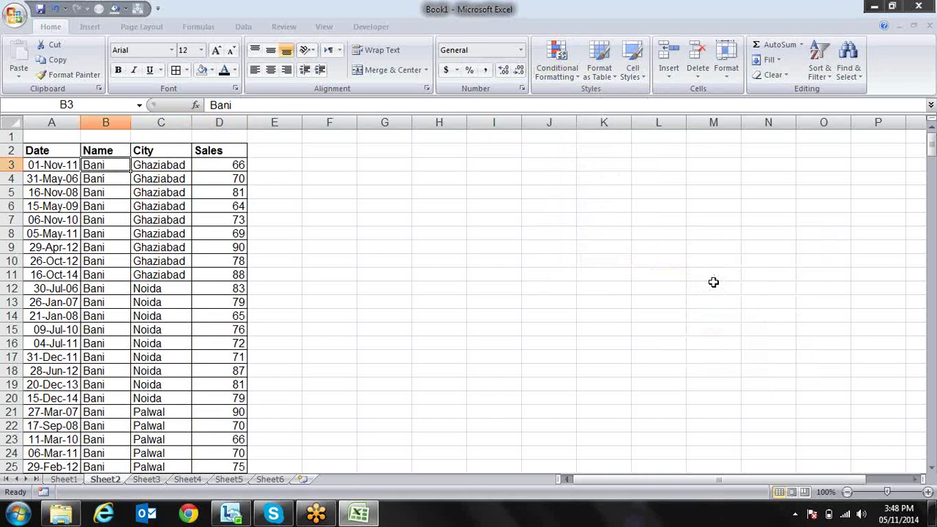
key(Right)
key(Right)
key(Right)
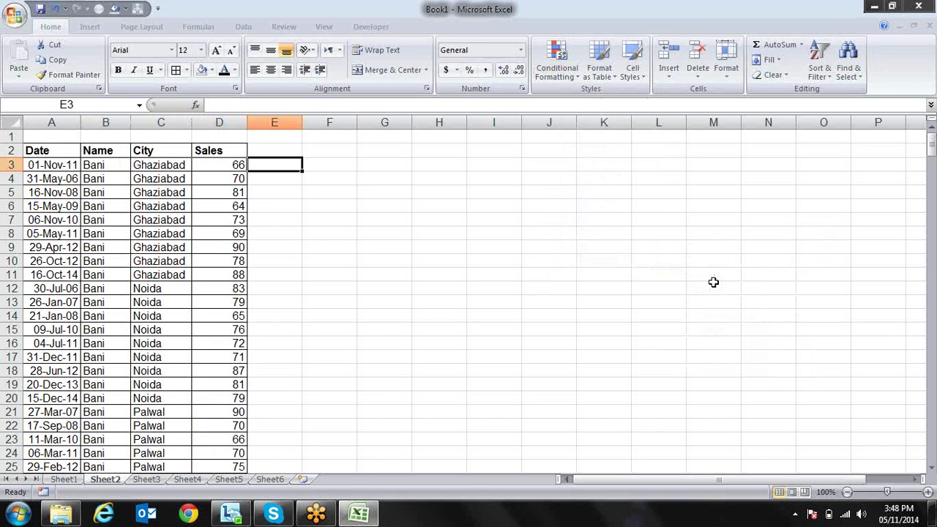
key(Up)
Enter the heading 'month' in E2 and =TEXT(A3,"mmm") in E3
text(month)
key(Return)
key(Left)
key(Left)
key(Left)
key(Left)
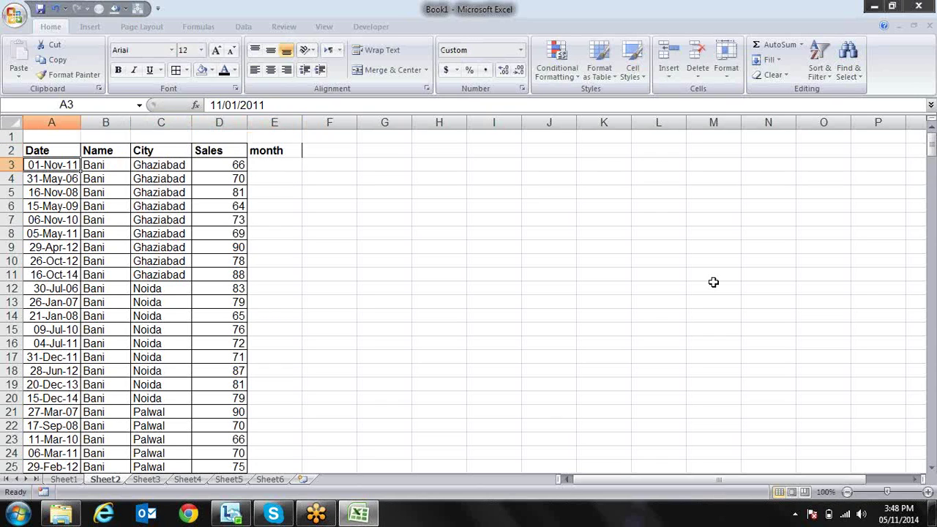
key(Right)
key(Right)
key(Right)
key(Right)
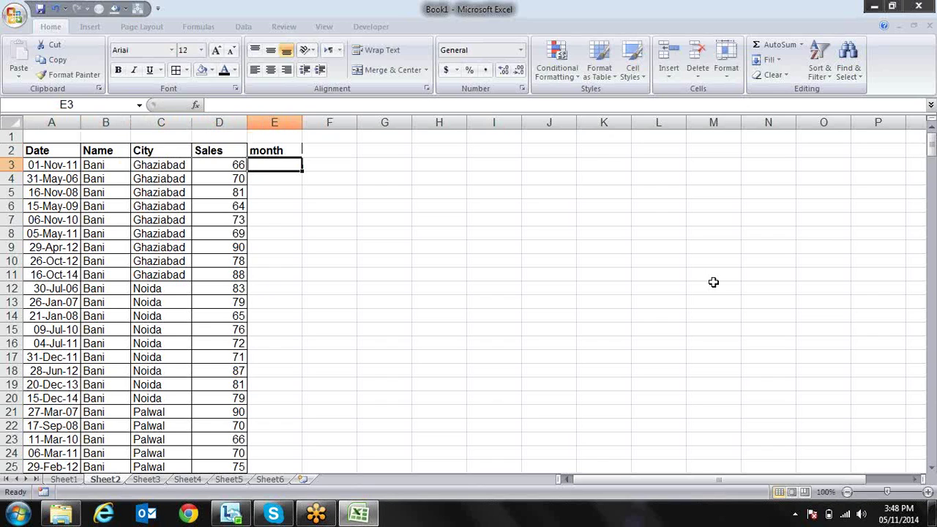
text(=te)
key(Tab)
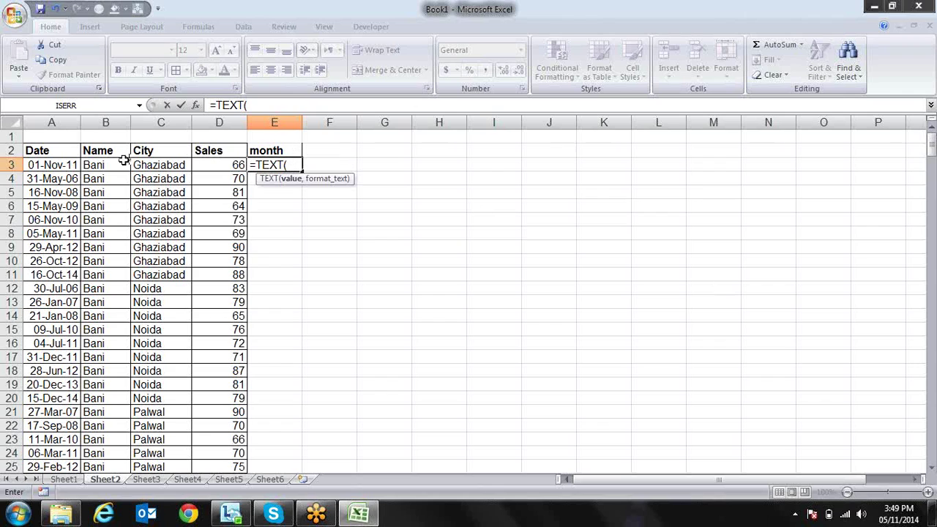
click(68, 167)
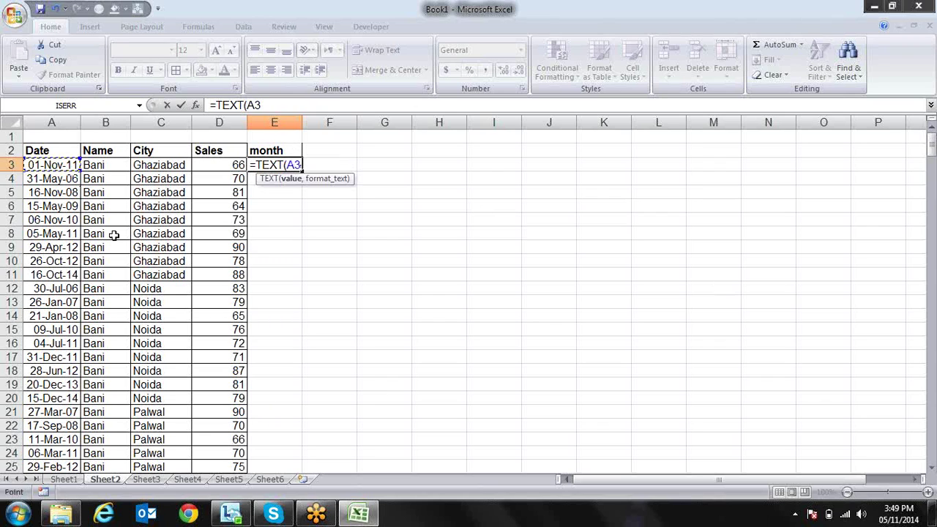
text(,)
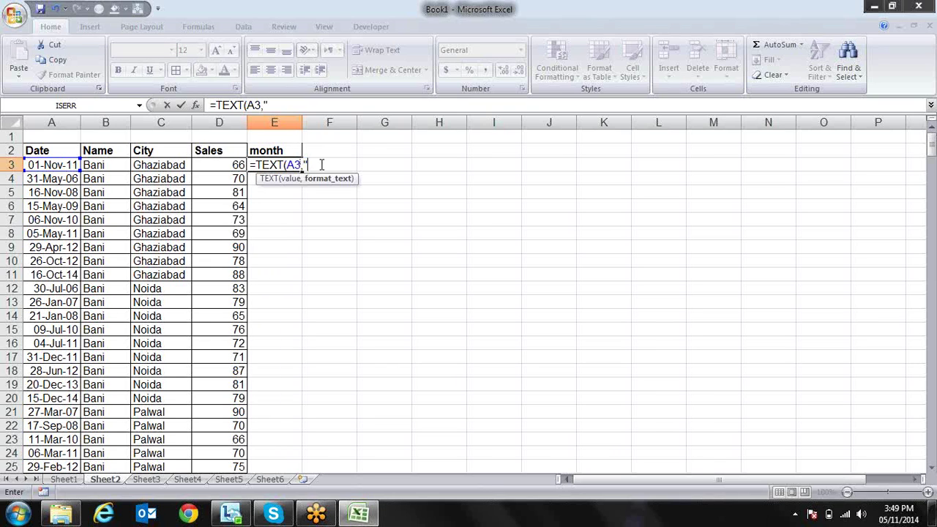
text(mmm"))
key(Return)
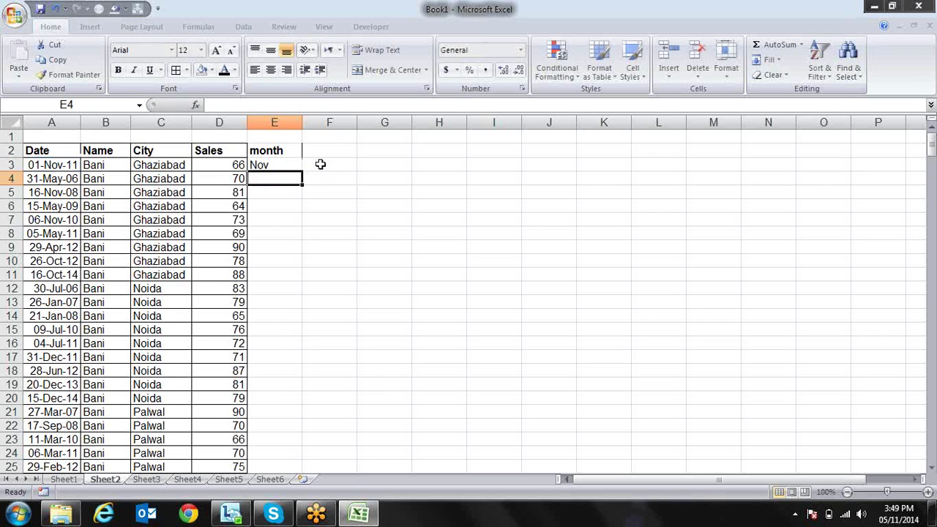
Fill the month formula down column E and convert it to plain values
key(Up)
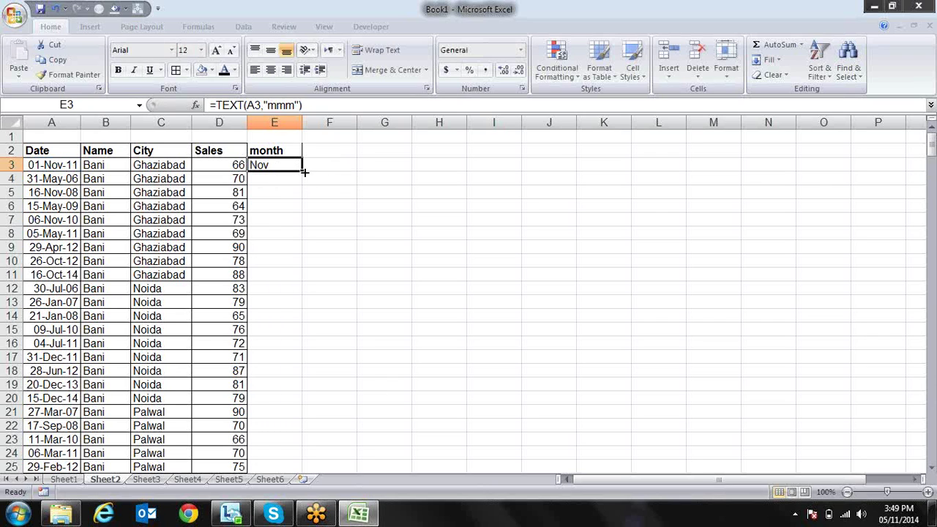
double_click(304, 172)
key(ctrl+c)
key(ctrl+alt+v)
key(v)
key(Return)
key(Escape)
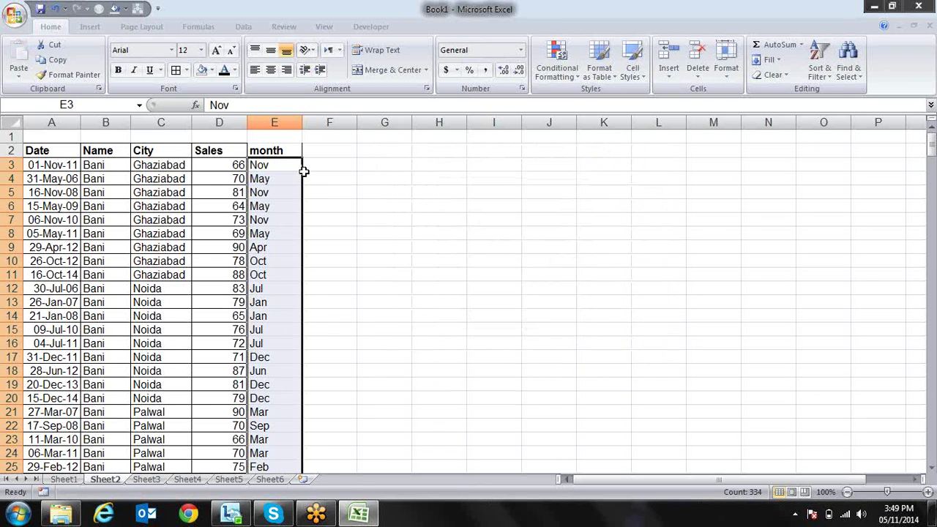
Apply All Borders to the whole sales table A2:E336
key(Up)
key(ctrl+shift+Left)
key(ctrl+shift+Down)
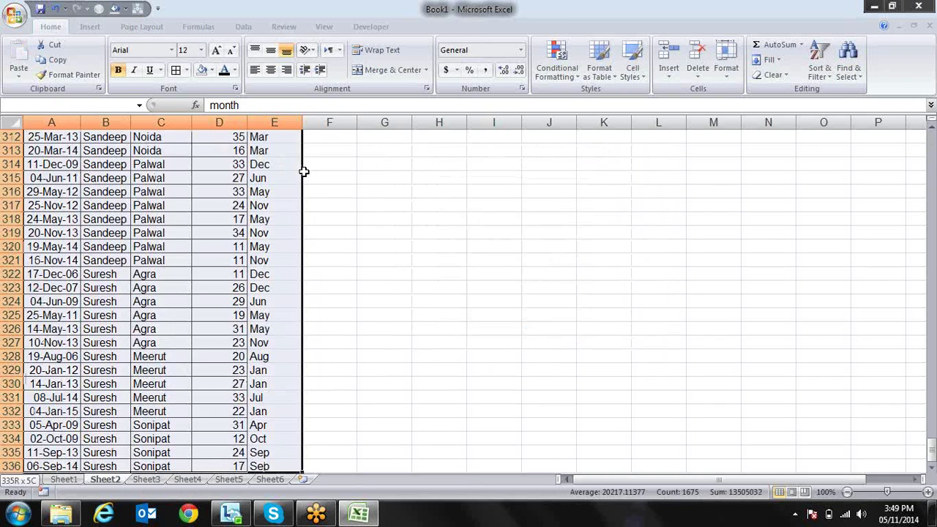
key(alt)
key(h)
key(b)
key(a)
Move back into the table's first data row and open the Data tab
key(Up)
key(Down)
key(Down)
key(Left)
key(Left)
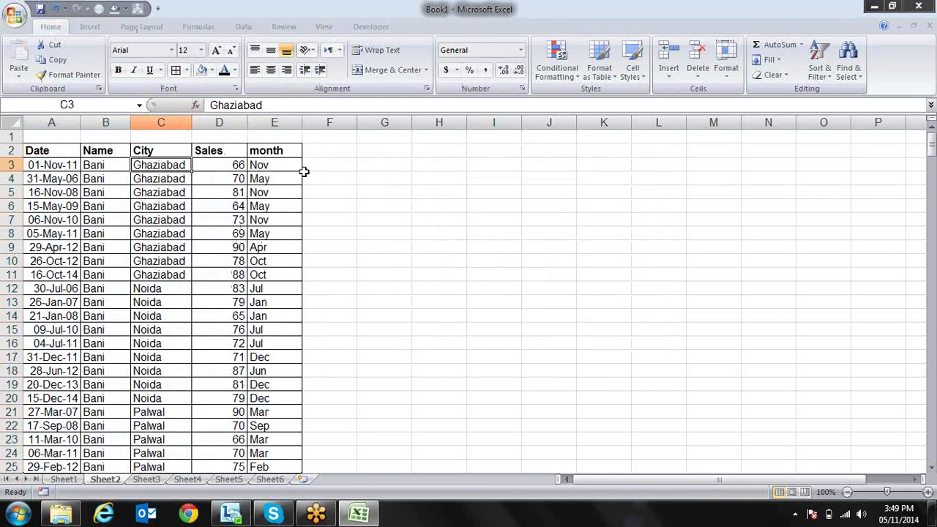
key(alt+a)
Delete the Cell Icon sort levels on Sales from the Sort settings
key(s)
key(s)
click(479, 179)
click(338, 235)
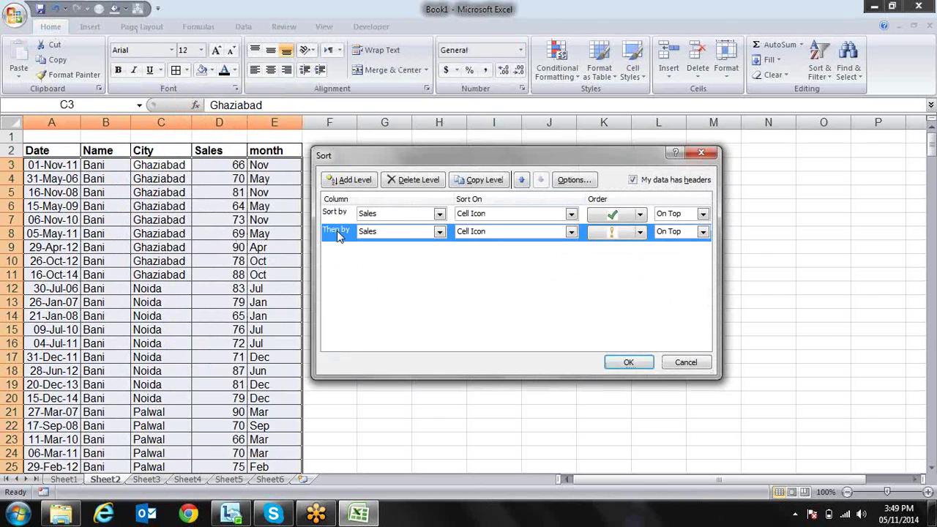
click(415, 183)
click(345, 219)
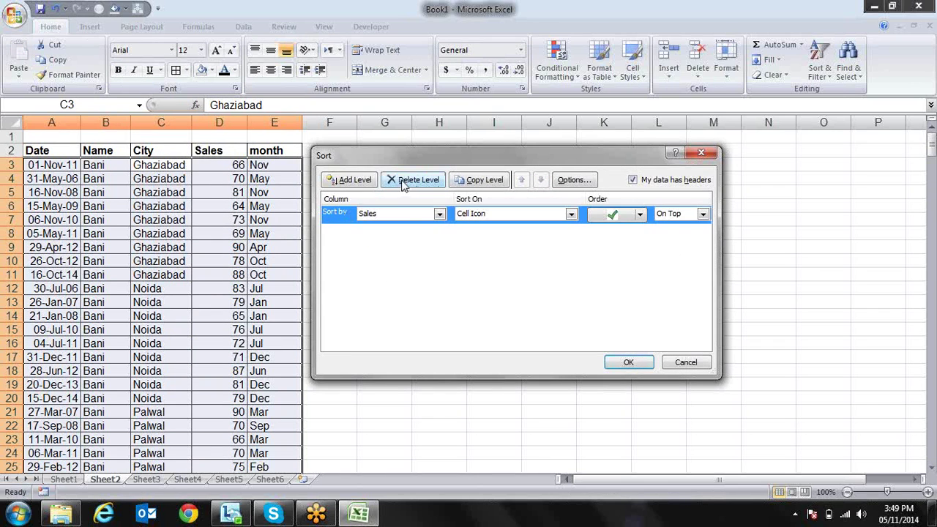
click(405, 181)
Add a sort level on the month column, A to Z, and apply it
click(350, 180)
click(439, 213)
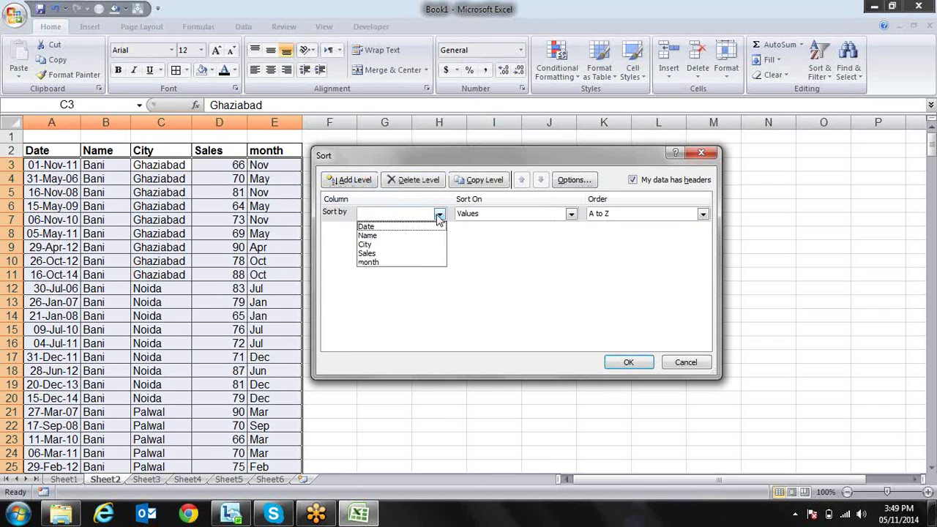
click(415, 263)
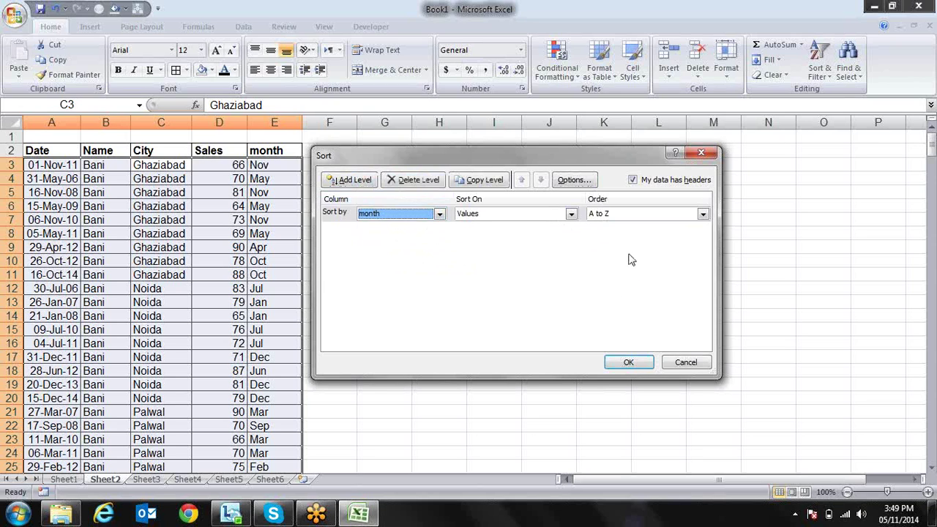
click(629, 363)
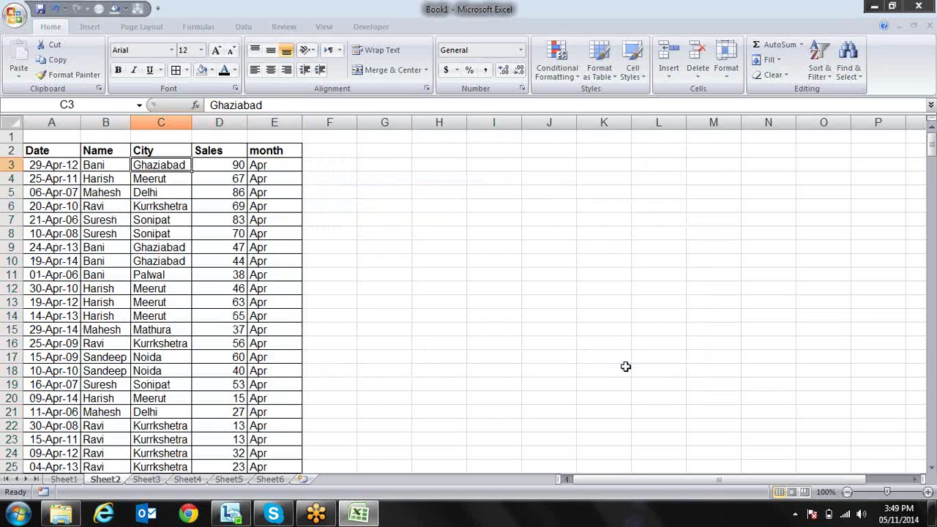
Step over to the Sales cell and reopen the Sort dialog with Alt+D, S
key(Right)
key(Right)
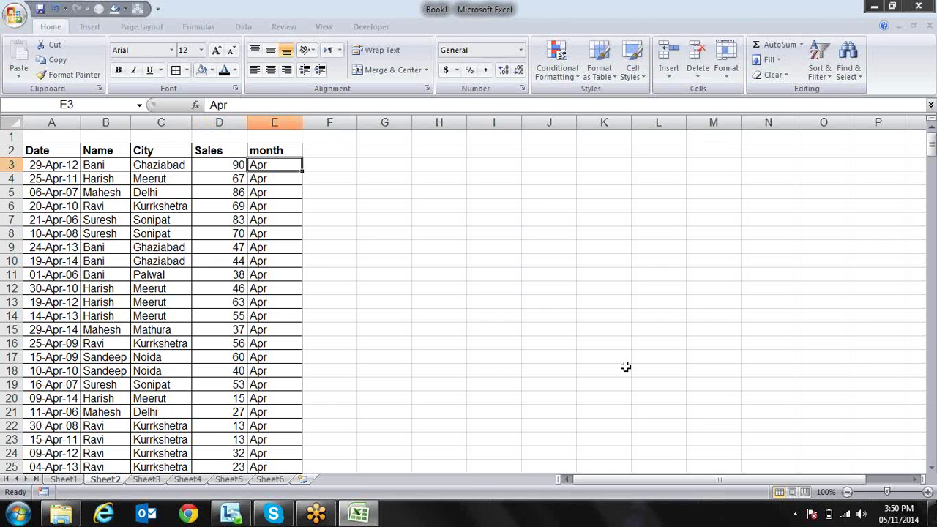
key(alt+d)
key(s)
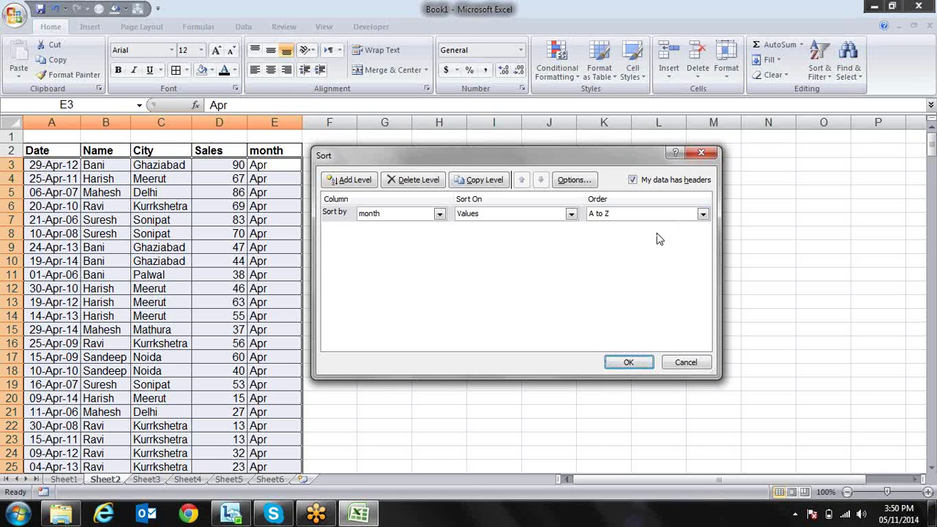
Set the month sort order to the Jan, Feb, Mar… custom list and apply it
click(703, 214)
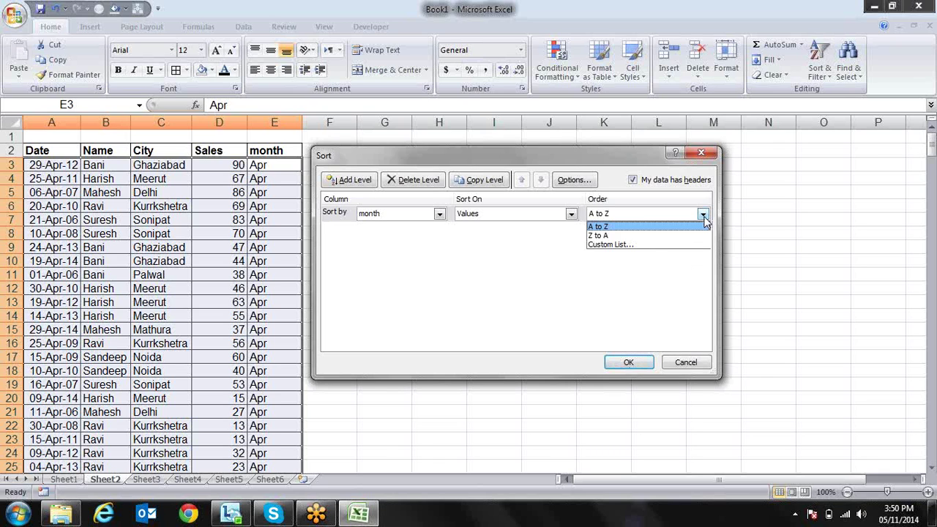
click(634, 246)
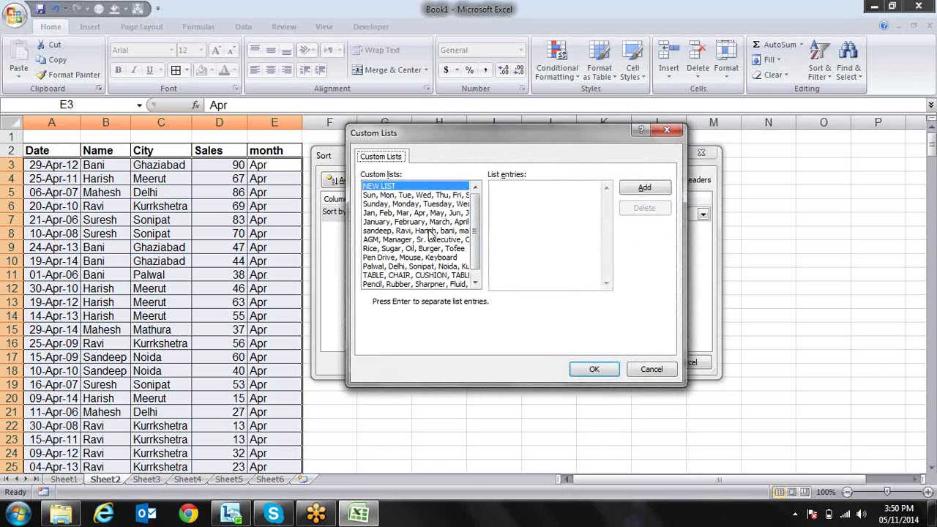
click(402, 244)
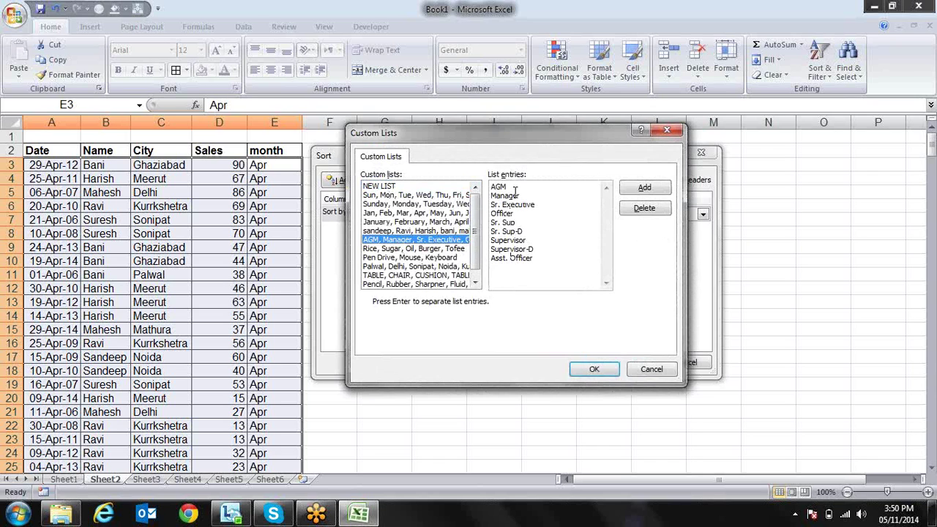
click(426, 213)
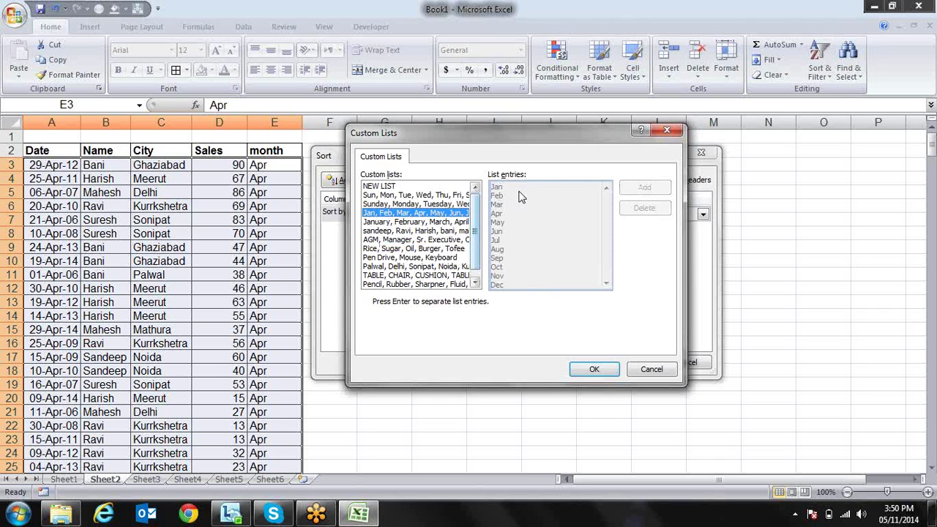
click(594, 370)
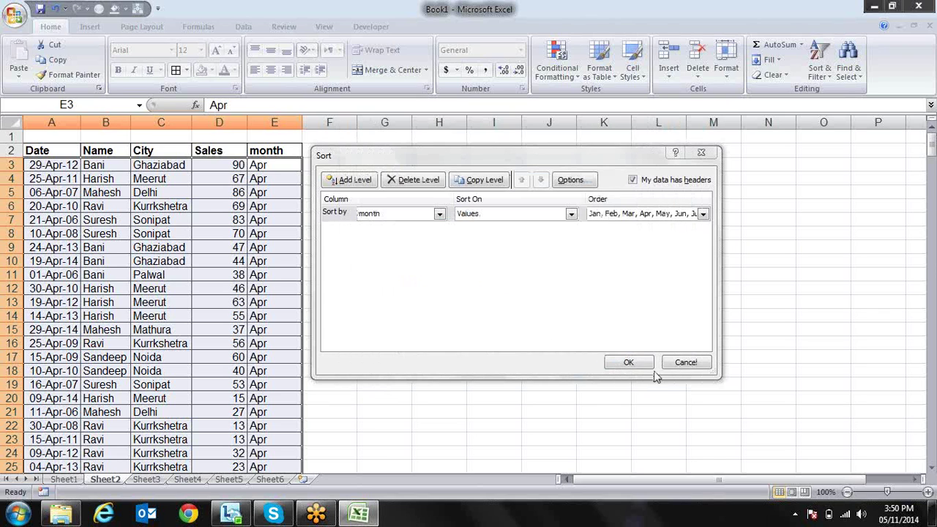
click(631, 364)
key(Down)
key(Down)
key(Down)
key(Down)
key(Down)
key(Down)
key(Down)
key(Down)
key(Down)
key(Down)
key(Down)
key(Down)
key(Down)
key(Down)
key(Down)
key(Down)
key(Down)
key(Down)
key(Down)
key(Down)
key(Down)
key(Down)
key(Down)
key(Down)
key(Down)
key(Down)
key(Down)
key(Down)
key(Down)
key(Down)
key(Down)
key(Down)
key(Down)
key(Down)
key(Down)
key(Down)
key(Down)
key(Down)
key(Down)
key(Down)
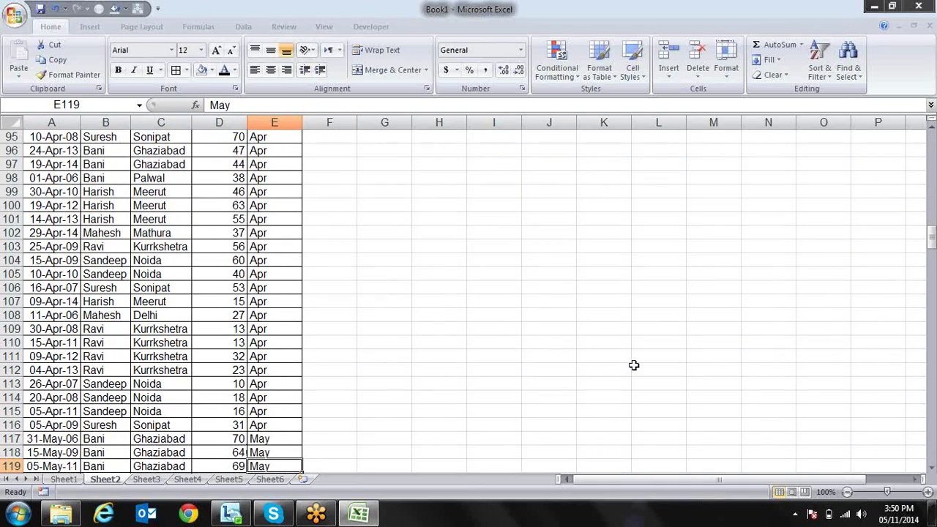
key(Left)
key(ctrl+Up)
key(Down)
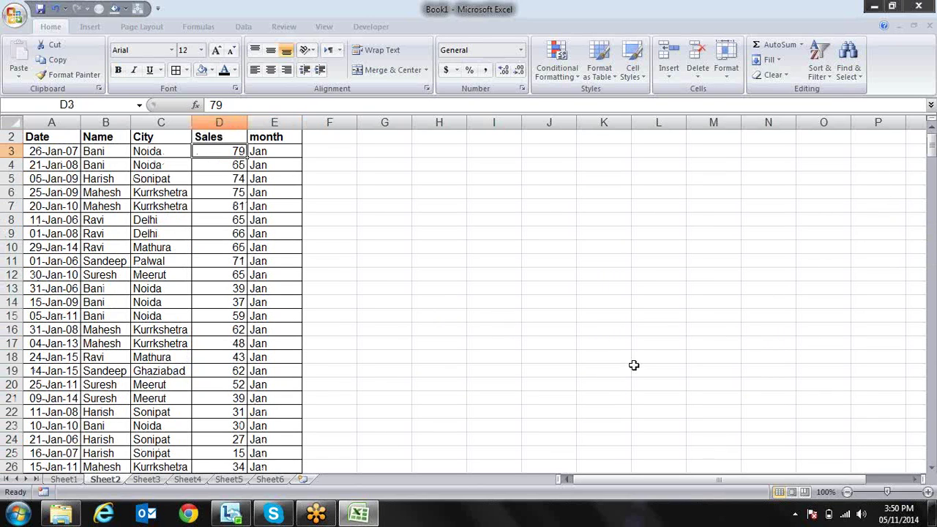
key(Up)
key(Left)
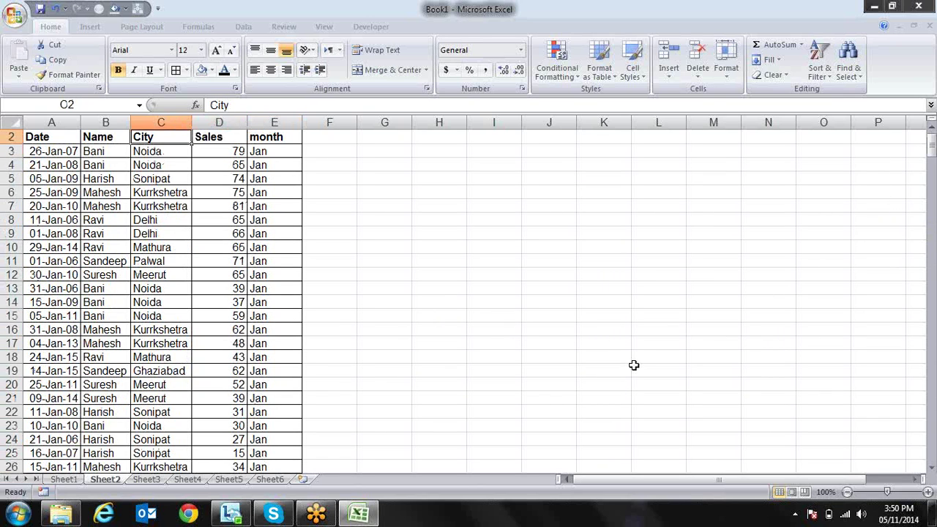
key(Up)
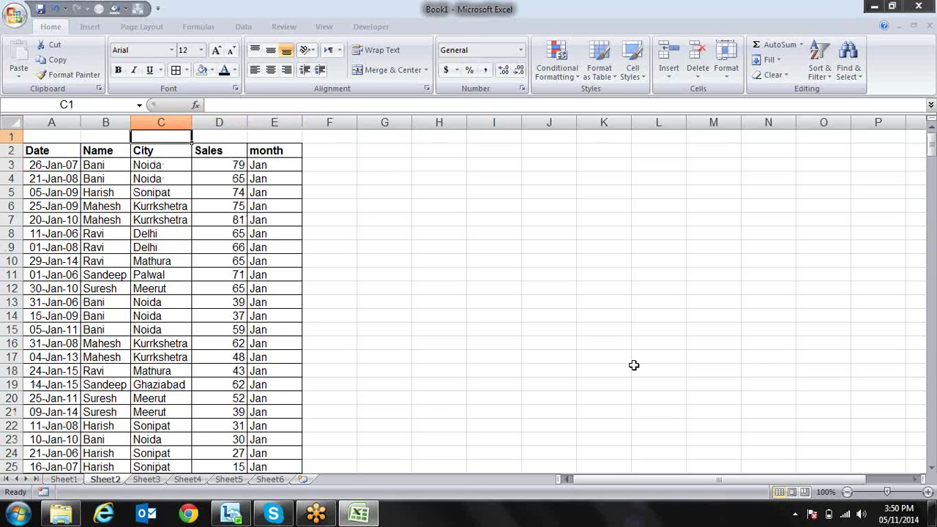
key(Down)
key(Down)
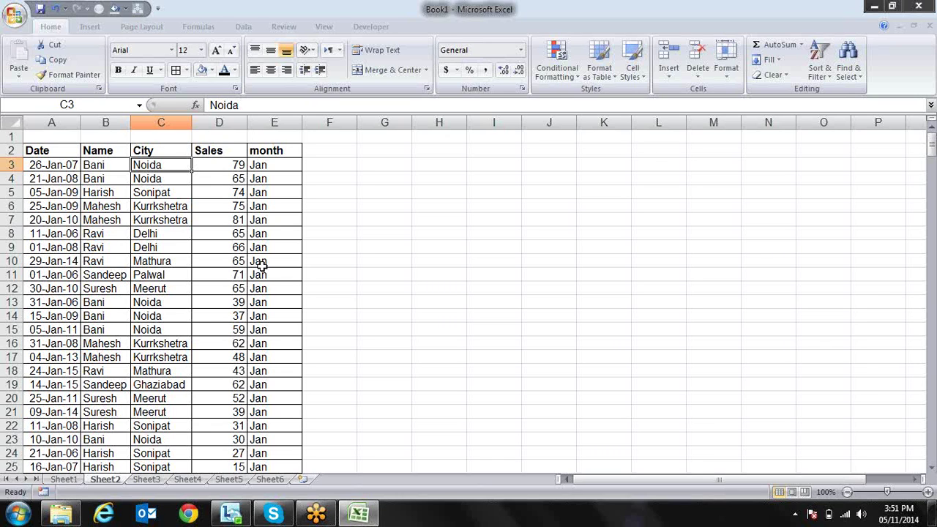
Open the Sort dialog with Alt+D, S and dismiss it without sorting
key(alt+d)
key(s)
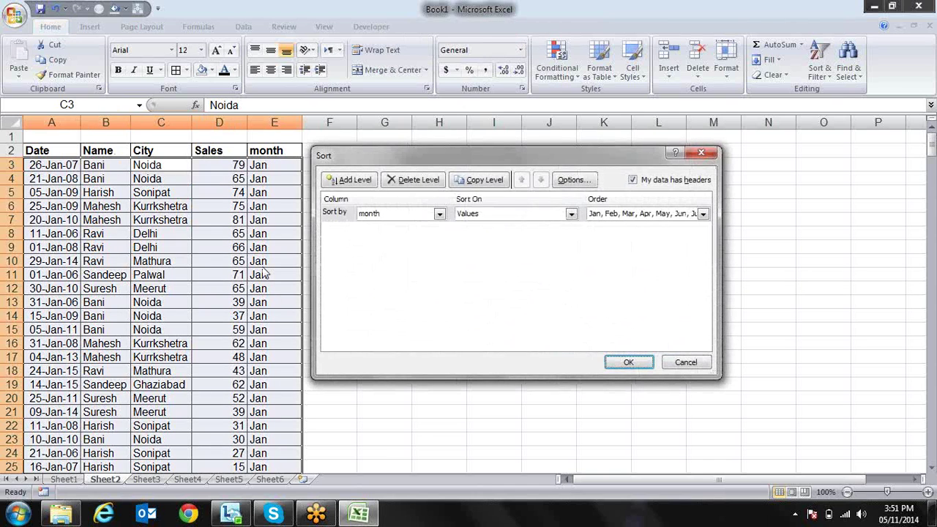
key(Return)
key(Right)
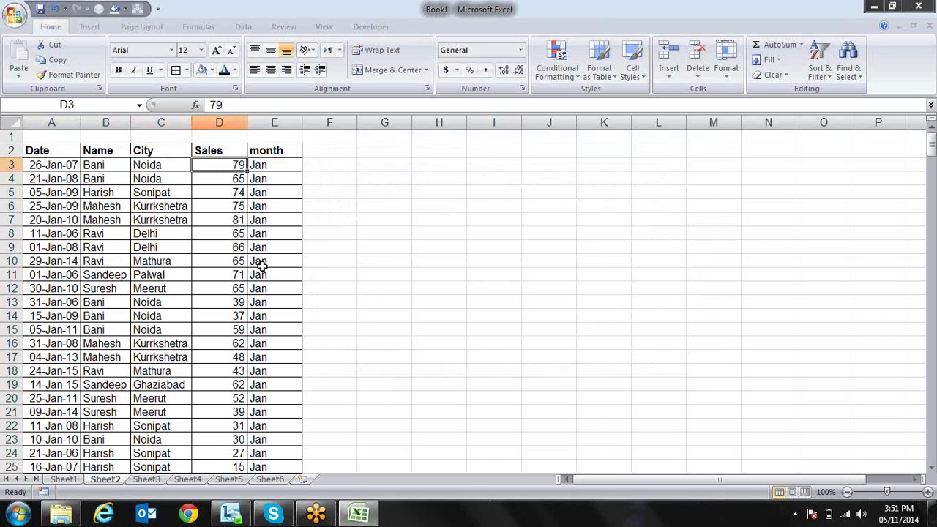
key(Right)
Select cells in the month column (E5, E7) and the first date in A3
click(272, 207)
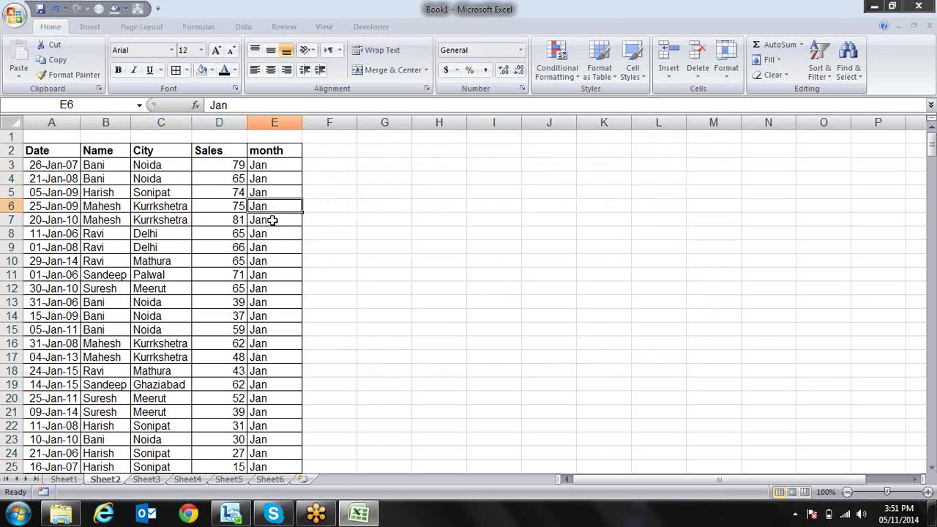
click(270, 231)
click(277, 220)
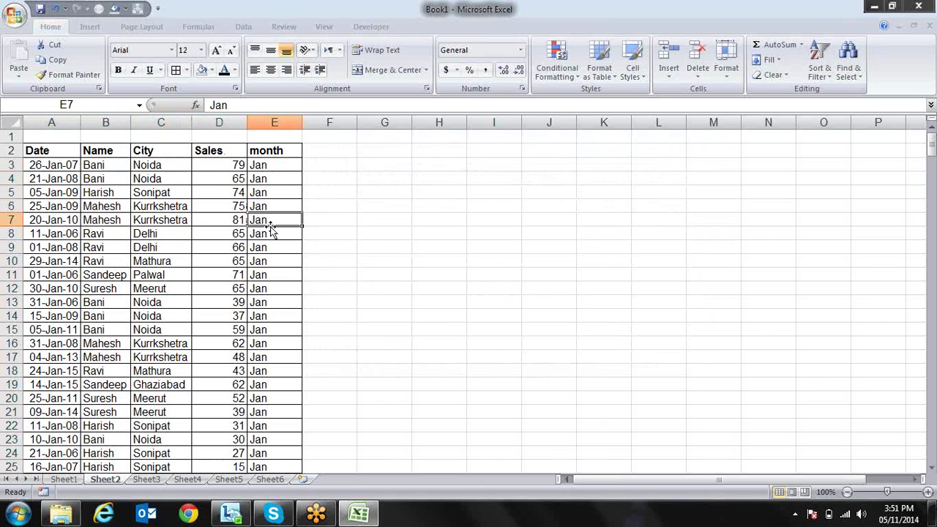
click(71, 165)
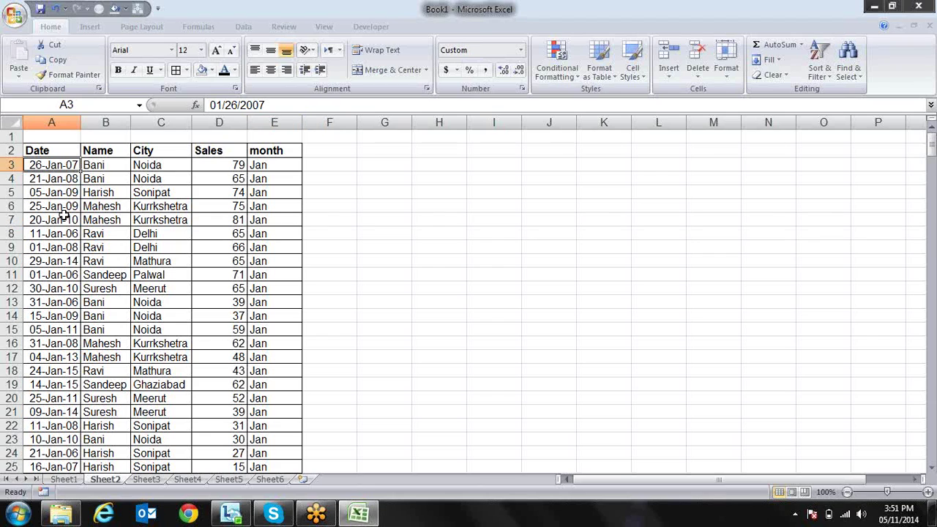
click(271, 192)
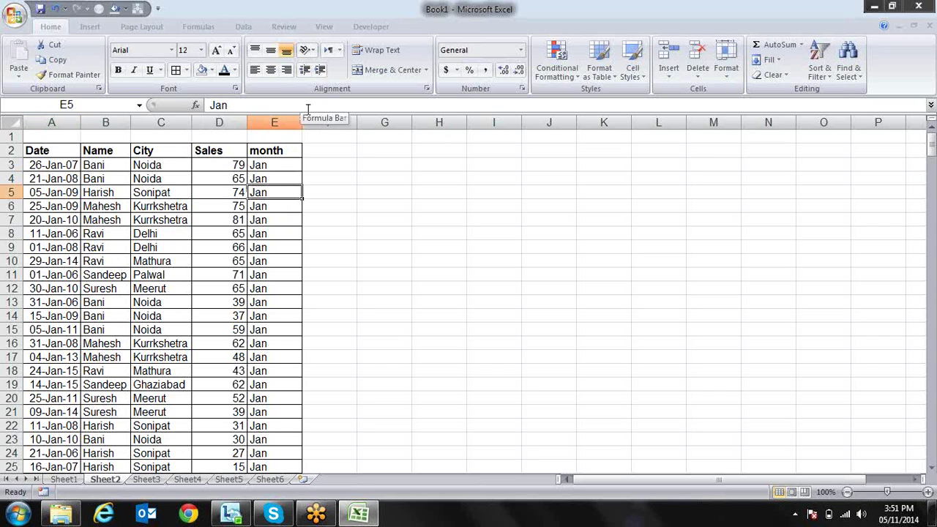
click(66, 165)
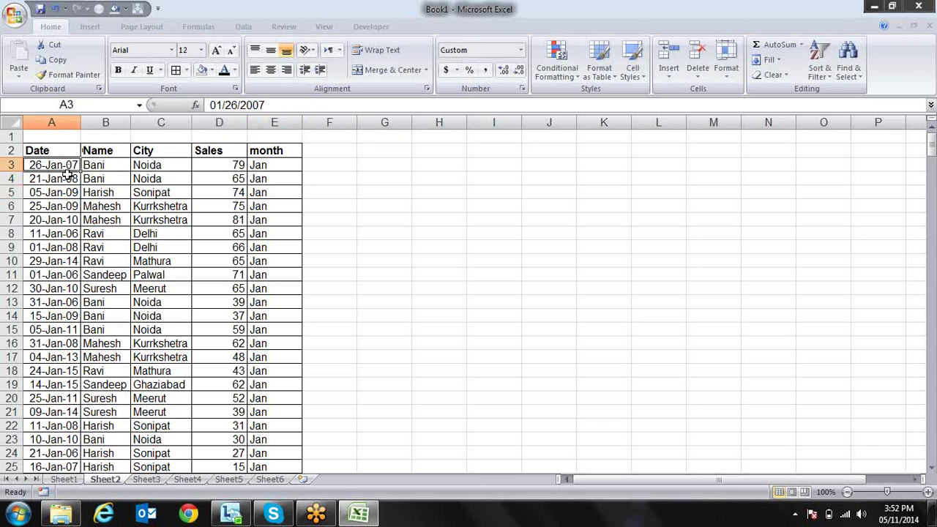
Step between cells E3 and E4 in the month column
click(265, 166)
key(Down)
key(Down)
key(Up)
key(Up)
key(Down)
key(Up)
key(Down)
key(Down)
key(Down)
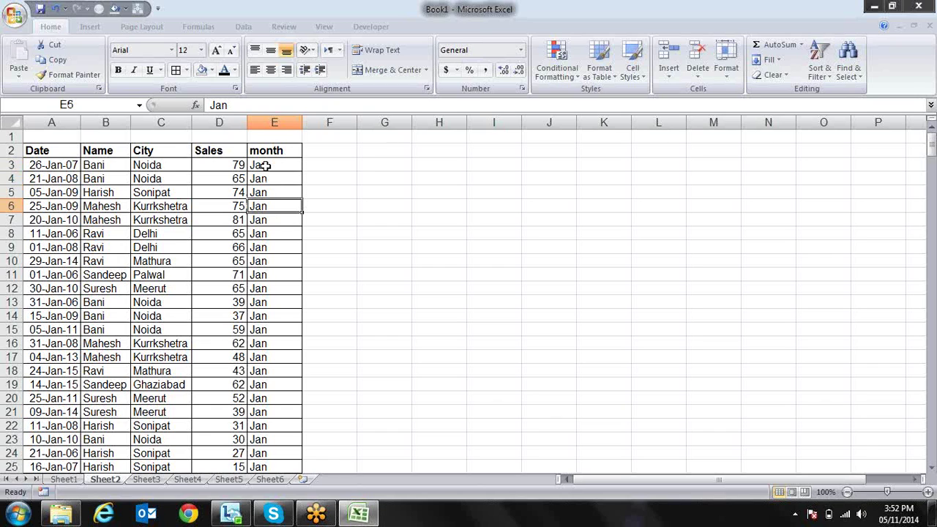
Insert a blank row at row 8 in the sales table
key(Up)
key(Up)
key(Up)
key(Up)
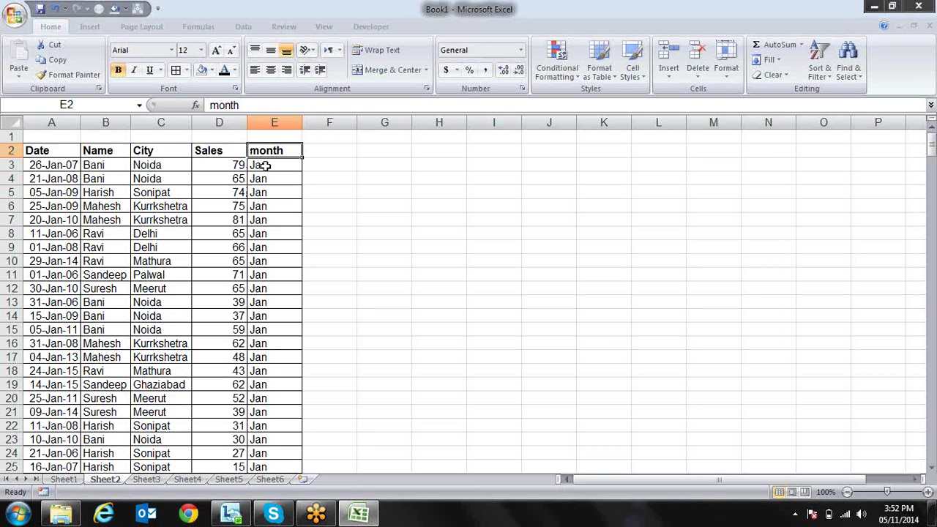
key(Left)
key(Left)
key(Left)
key(Left)
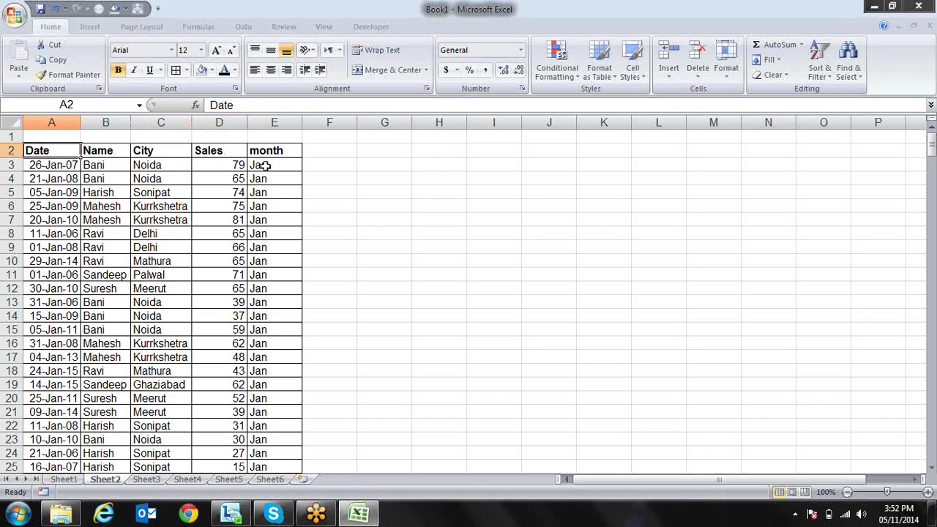
right_click(9, 234)
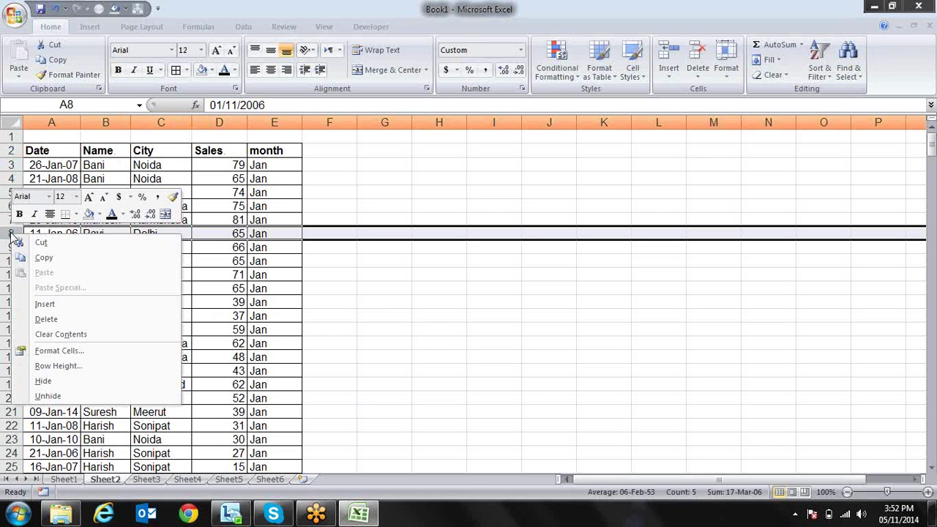
click(71, 303)
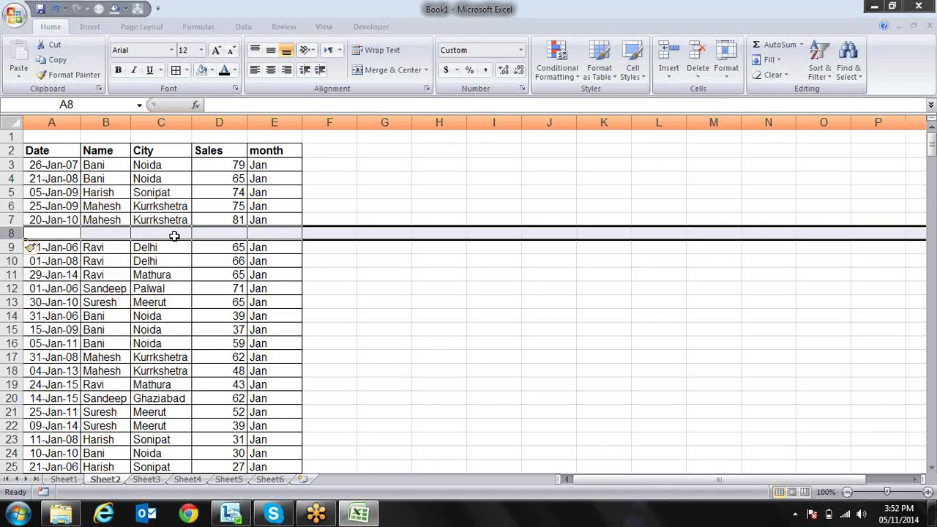
Select the Date to Sales headers and apply AutoFilter with Ctrl+Shift+L
click(86, 181)
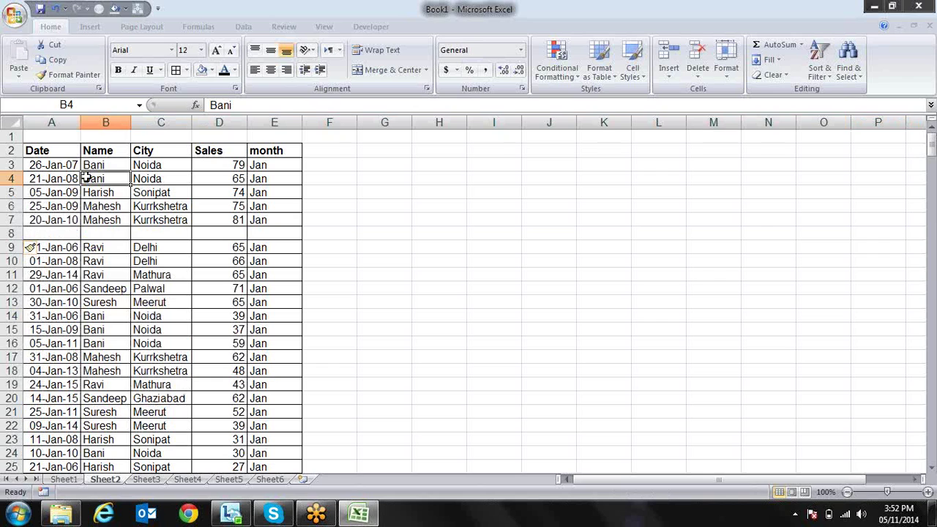
drag(74, 154, 268, 153)
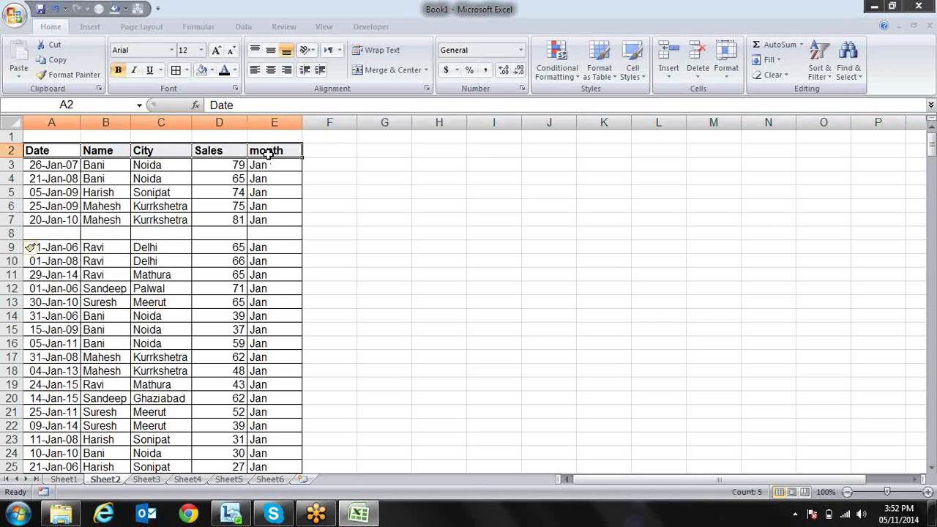
key(ctrl+shift+l)
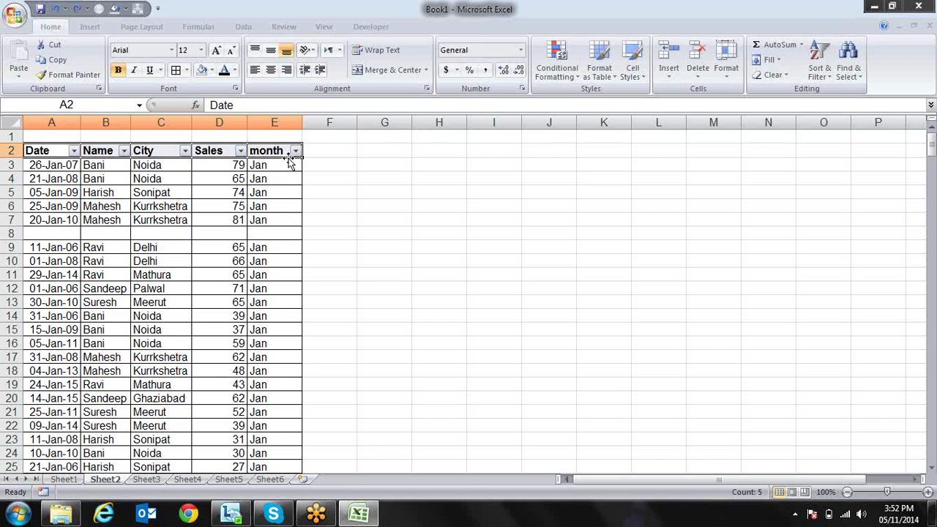
click(317, 166)
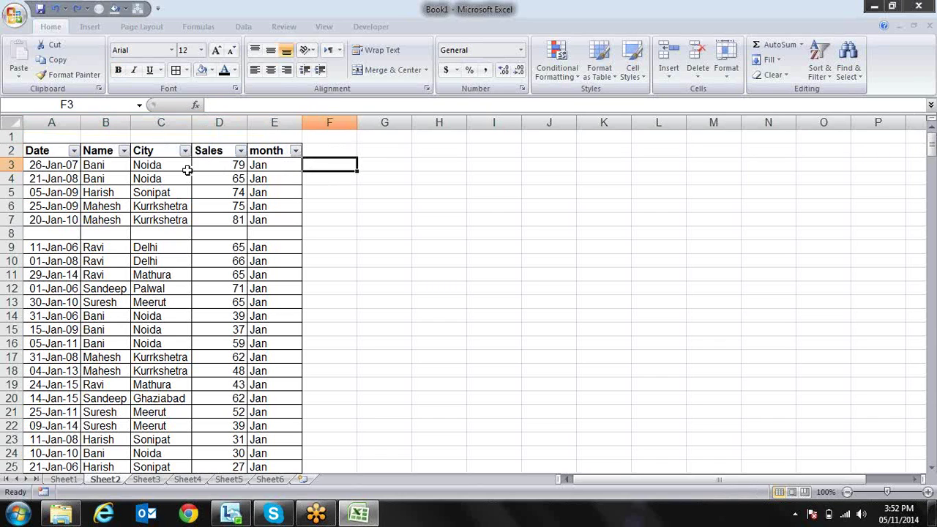
click(185, 150)
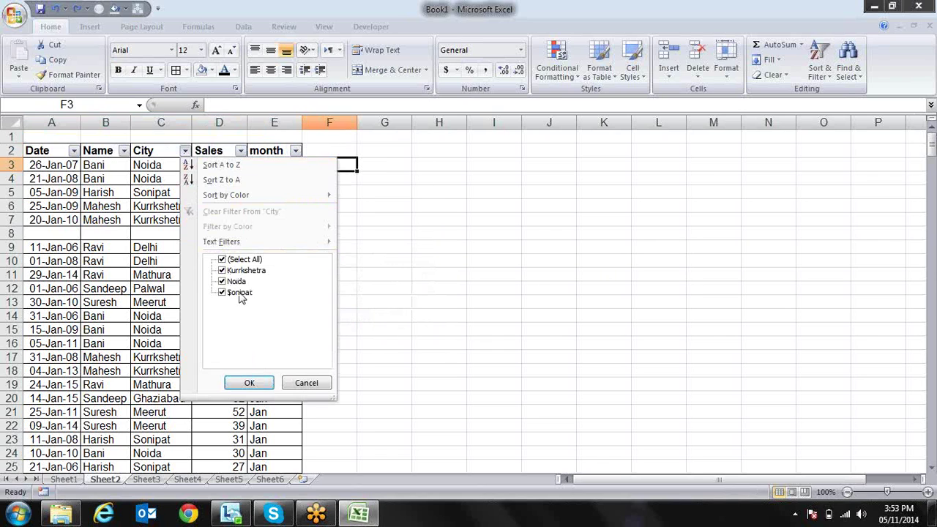
key(Escape)
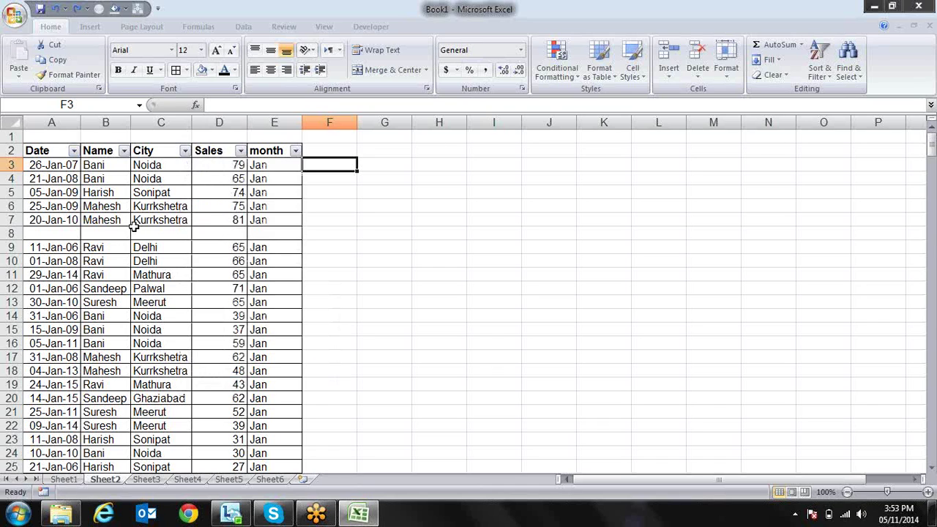
drag(147, 220, 156, 162)
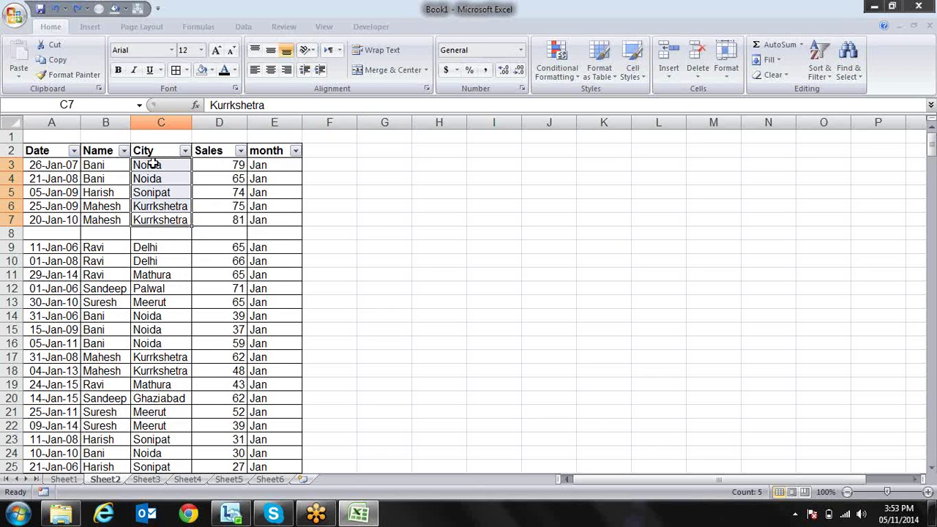
click(66, 232)
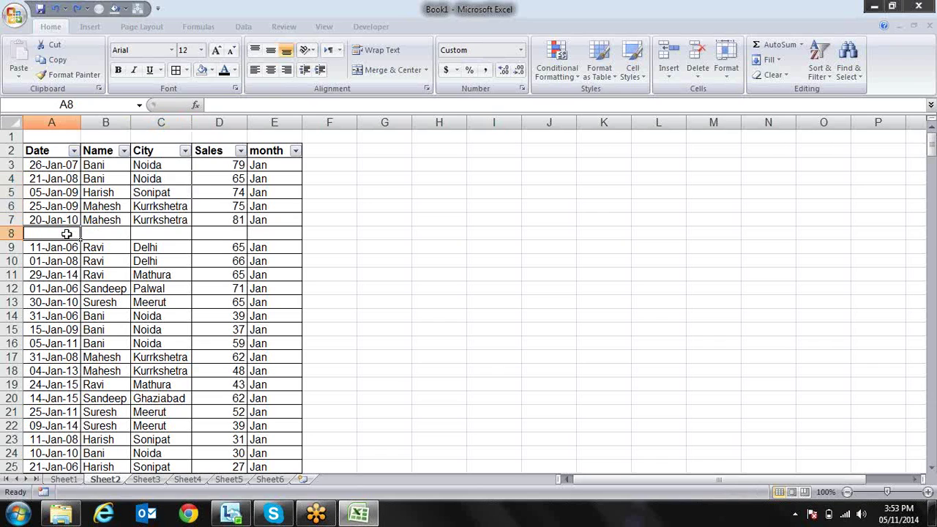
key(ctrl+d)
key(Up)
key(Up)
key(Up)
key(Up)
key(Up)
key(Up)
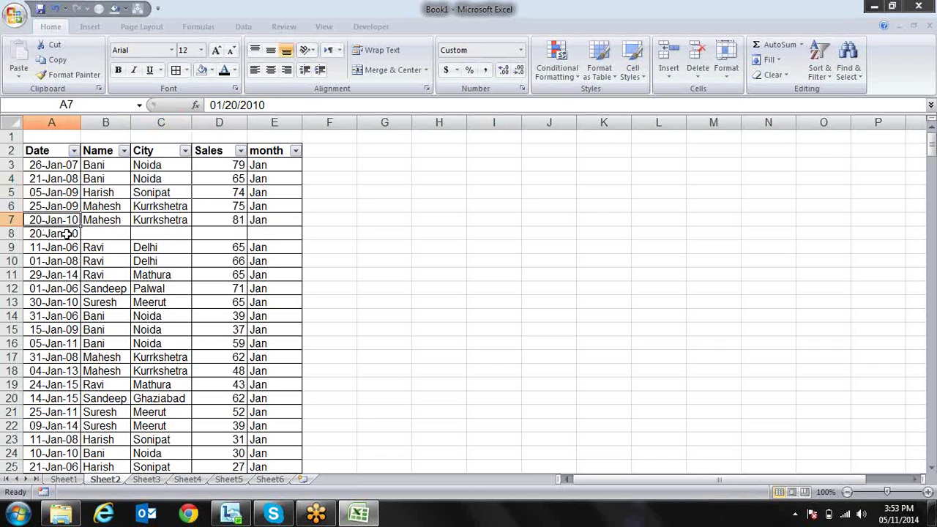
key(Right)
key(Right)
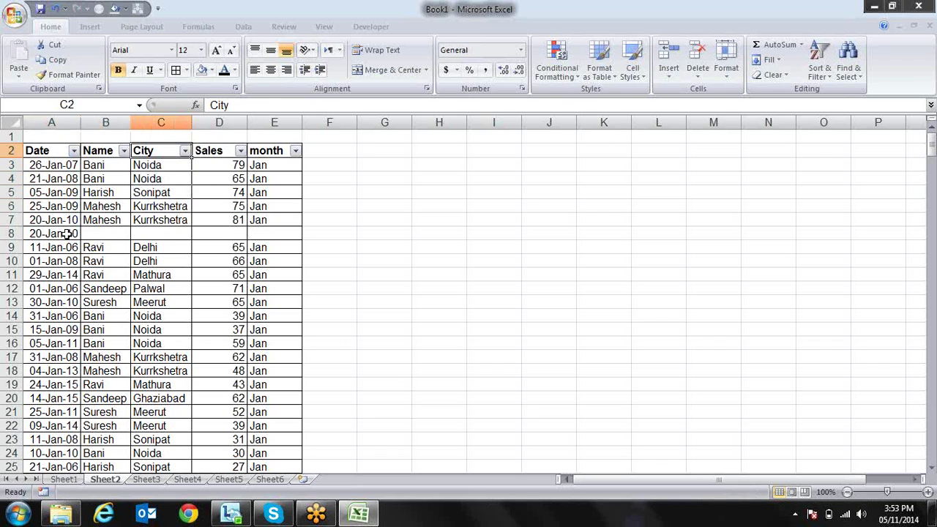
key(alt+Down)
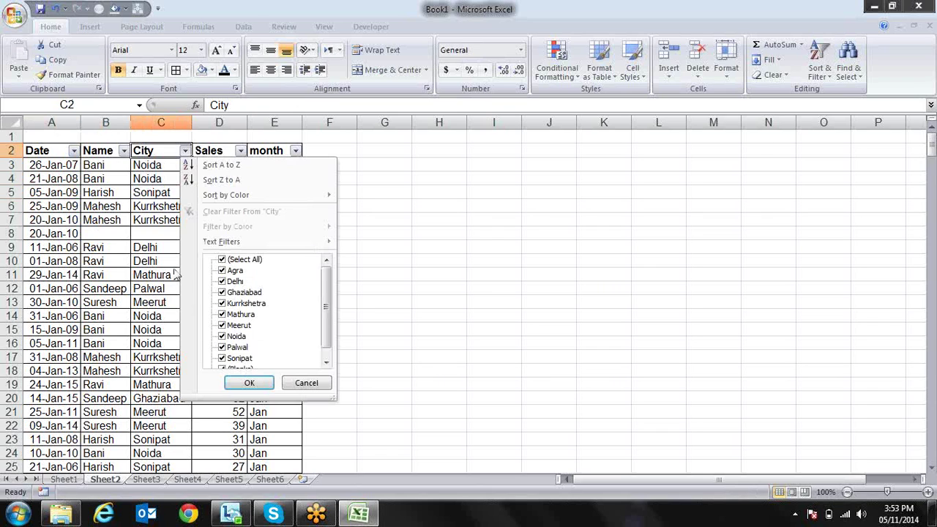
drag(330, 287, 331, 324)
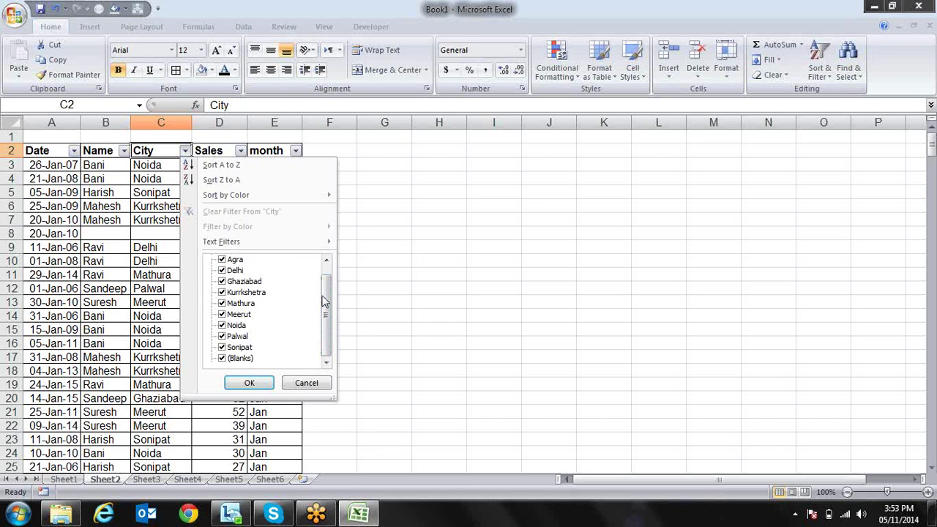
drag(324, 300, 325, 287)
click(343, 293)
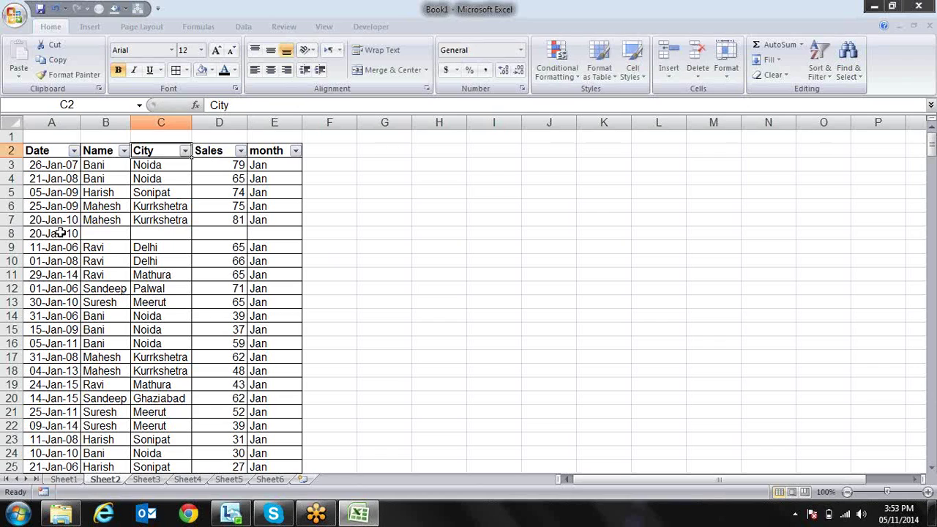
click(60, 233)
key(Delete)
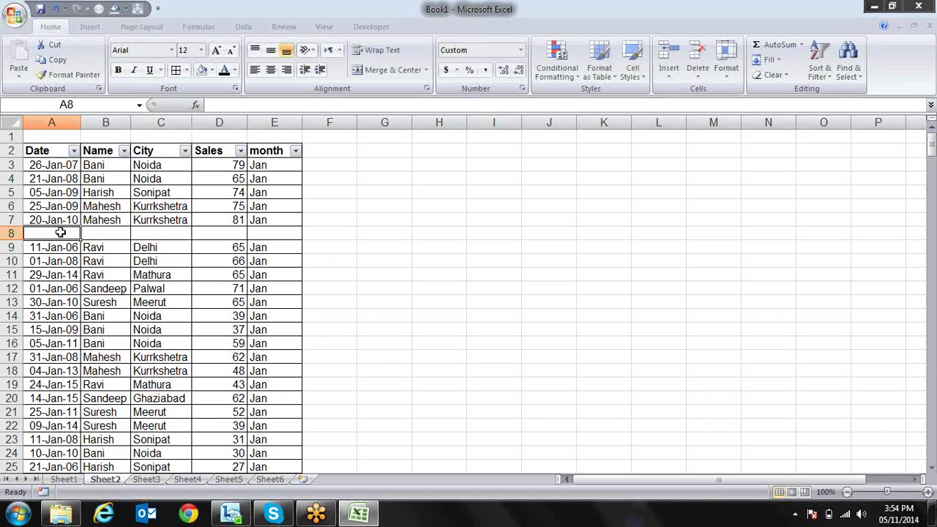
Clear row 18, removing the 04-Jan-13 Mahesh record
drag(52, 249, 7, 343)
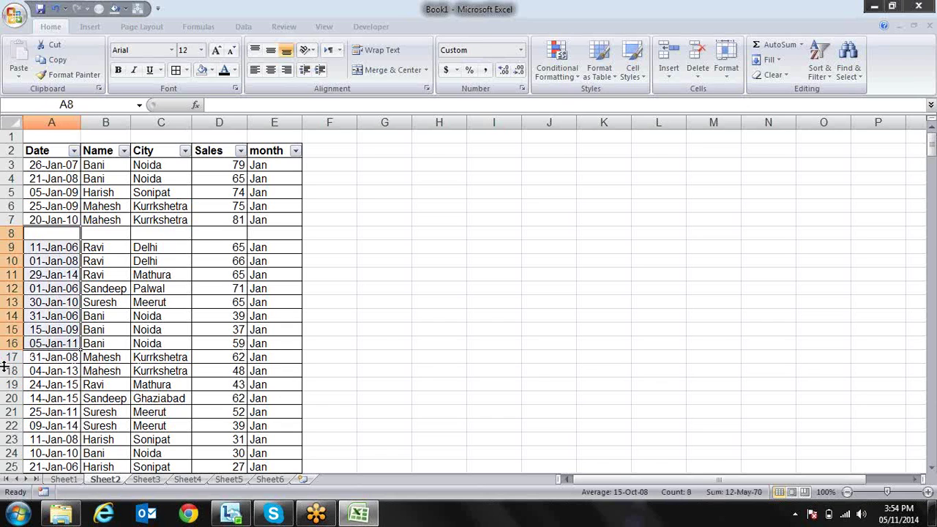
click(4, 371)
key(Delete)
Move through the Date column's data blocks around blank rows 8 and 18
key(Down)
key(Down)
key(Up)
key(Up)
key(Up)
key(Up)
key(Up)
key(Up)
key(Up)
key(Up)
key(Up)
key(Up)
key(Up)
key(Up)
key(Up)
key(Up)
key(Up)
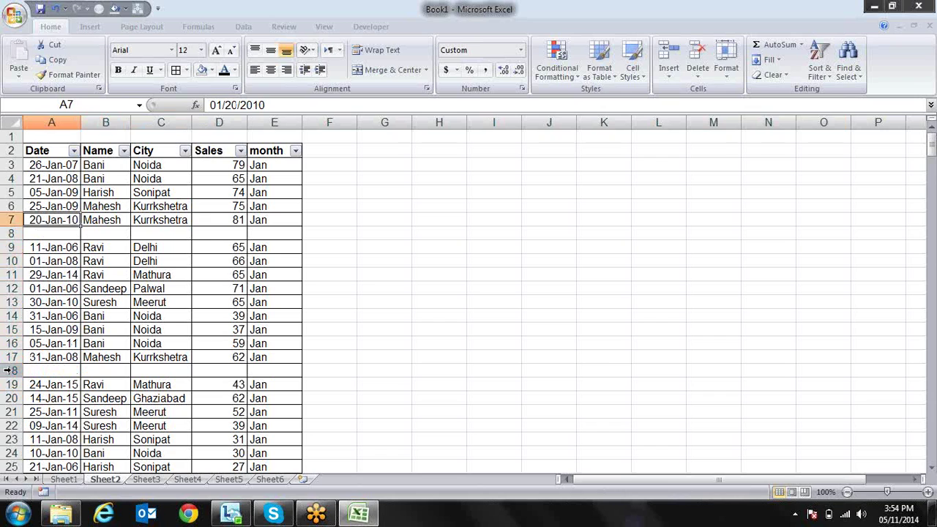
key(Down)
key(Down)
key(Down)
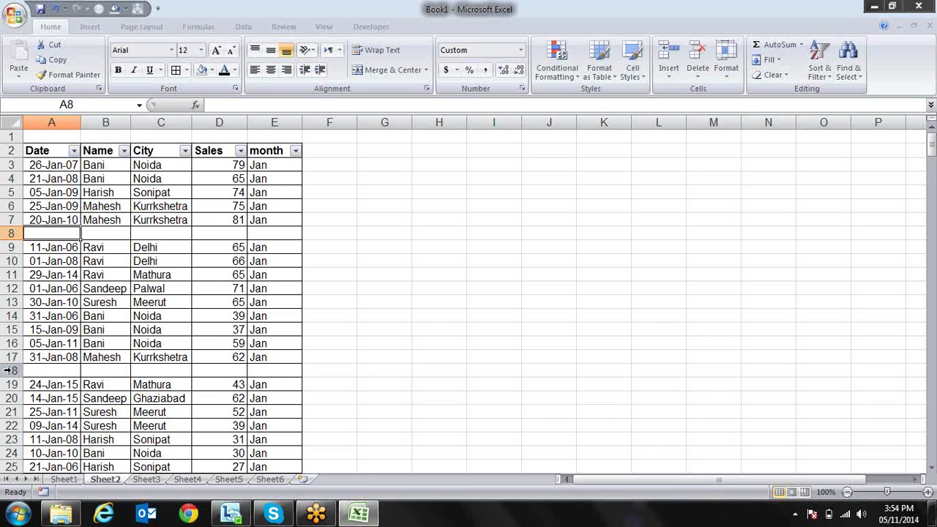
key(shift+Right)
key(shift+space)
key(Down)
key(Up)
key(ctrl+Home)
key(Down)
key(ctrl+Down)
key(ctrl+Down)
key(Down)
key(Down)
key(Down)
key(Down)
key(Down)
key(Down)
key(Down)
key(Down)
key(Down)
key(Down)
key(Down)
key(Down)
key(Down)
key(Down)
key(Down)
key(Down)
key(Down)
key(Down)
key(Down)
key(Down)
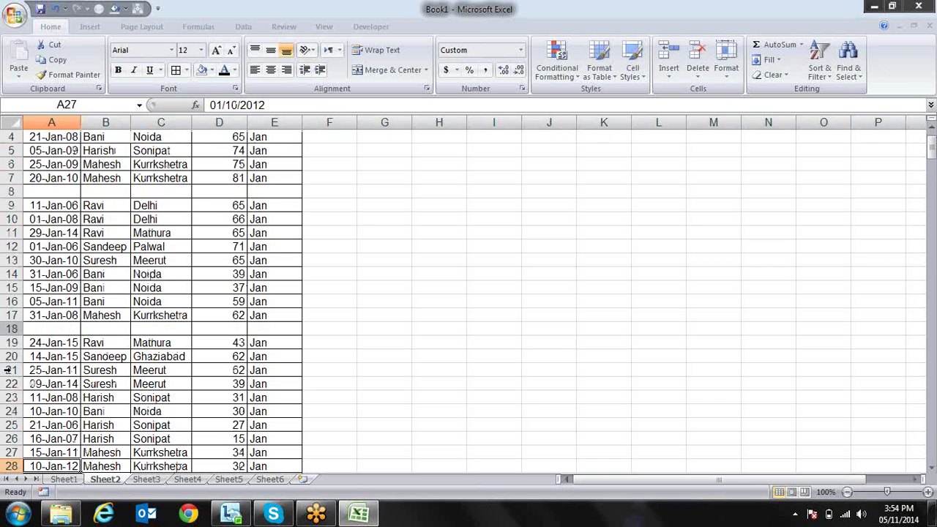
key(Up)
key(Up)
key(Up)
key(Up)
key(Up)
key(Up)
key(Up)
key(Up)
key(Up)
key(Up)
key(Up)
key(Up)
key(Up)
key(Up)
key(Up)
key(Up)
key(Up)
key(Up)
key(Up)
key(Up)
Return to the Date header and extend a selection over the header row and rows 2–6
key(ctrl+Home)
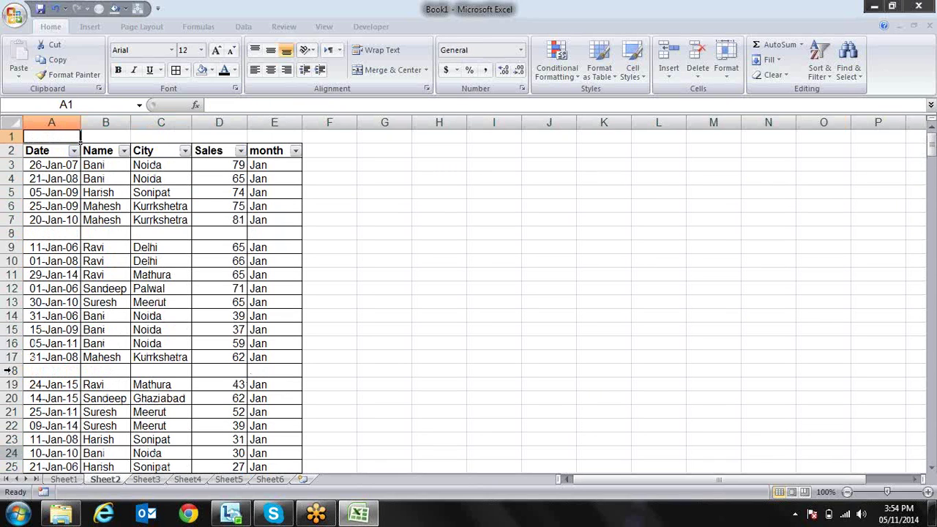
key(Down)
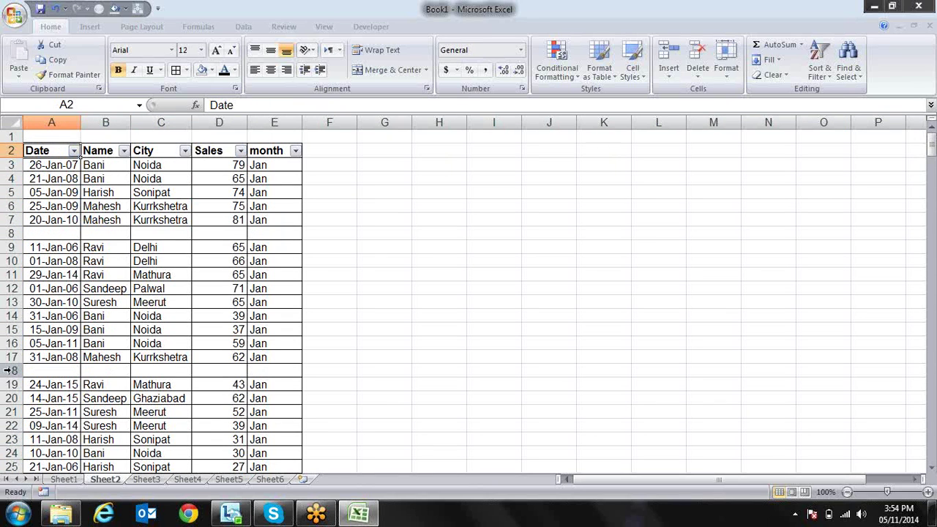
key(shift+Right)
key(shift+Right)
key(shift+Right)
key(shift+Right)
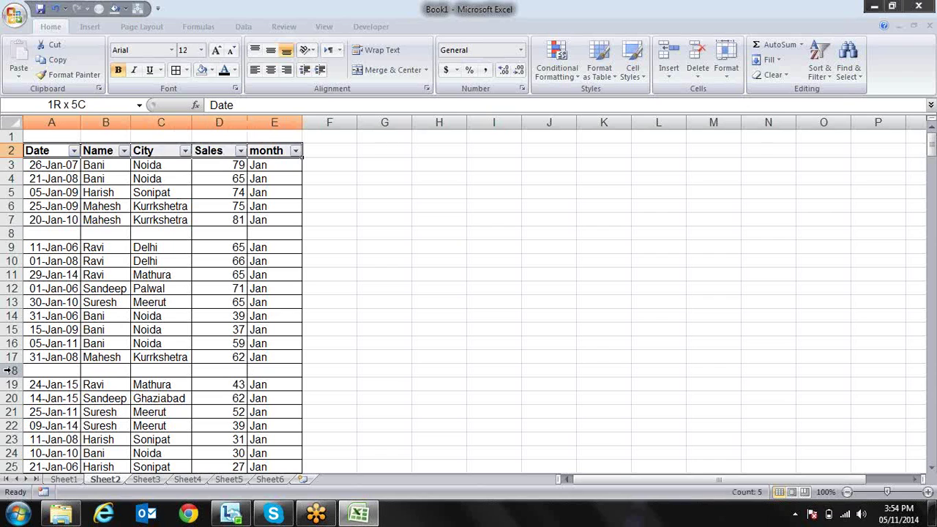
key(shift+Down)
key(shift+Down)
key(shift+Down)
key(shift+Down)
key(Left)
key(Right)
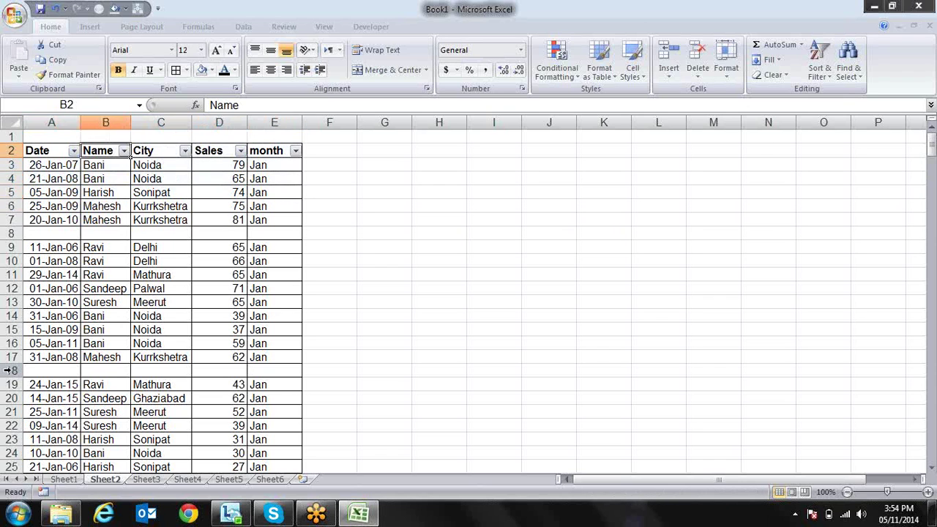
key(Down)
key(Left)
Move through the first table block to A5 and remove AutoFilter with Ctrl+Shift+L
key(Down)
key(Down)
key(Down)
key(Down)
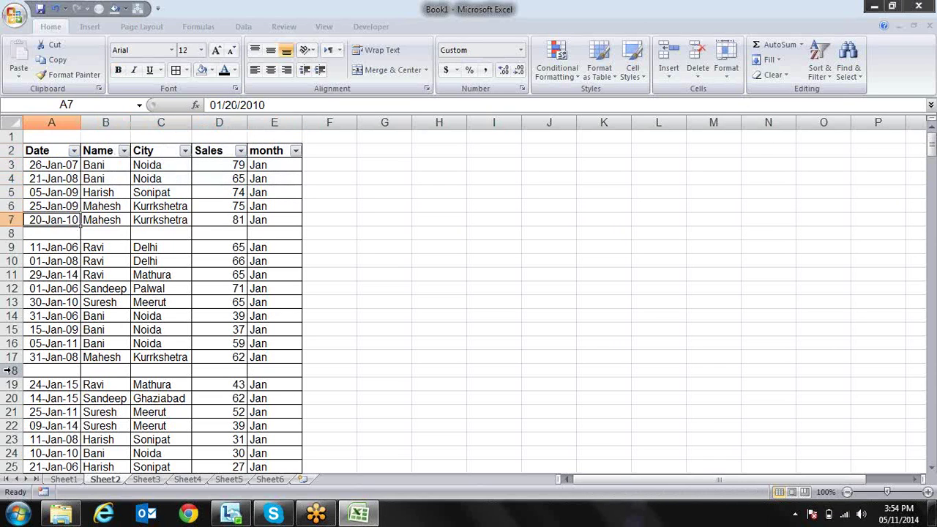
key(Right)
key(Right)
key(Right)
key(Right)
key(Up)
key(Up)
key(Up)
key(Up)
key(Up)
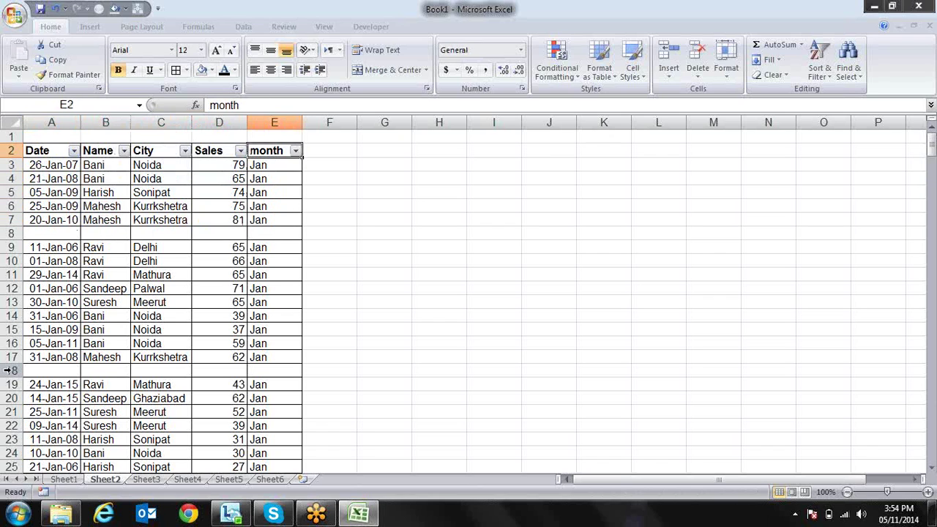
key(Left)
key(Left)
key(Left)
key(Left)
key(Down)
key(Down)
key(Down)
key(Down)
key(Down)
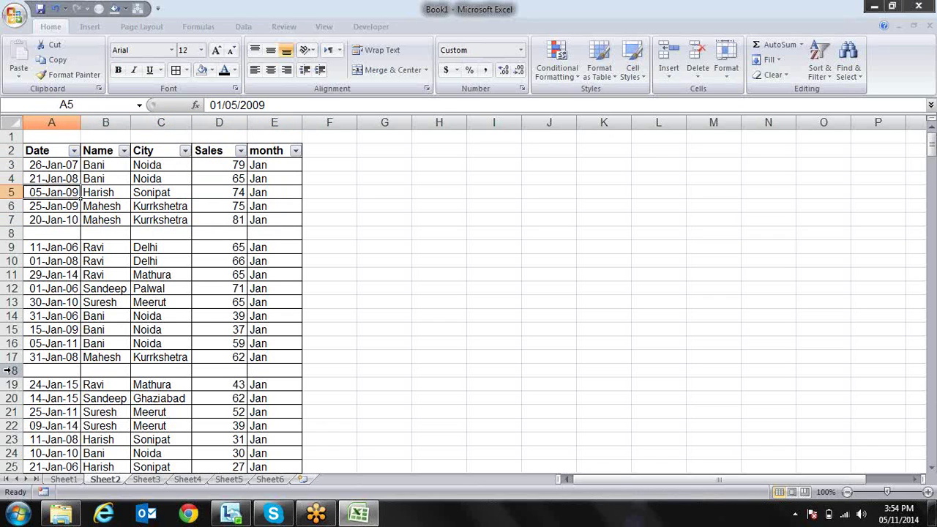
key(Up)
key(Up)
key(ctrl+shift+l)
Select the A–E headers, then cell A4, and open the Sort & Filter menu
key(Up)
key(Up)
key(Up)
key(shift+Right)
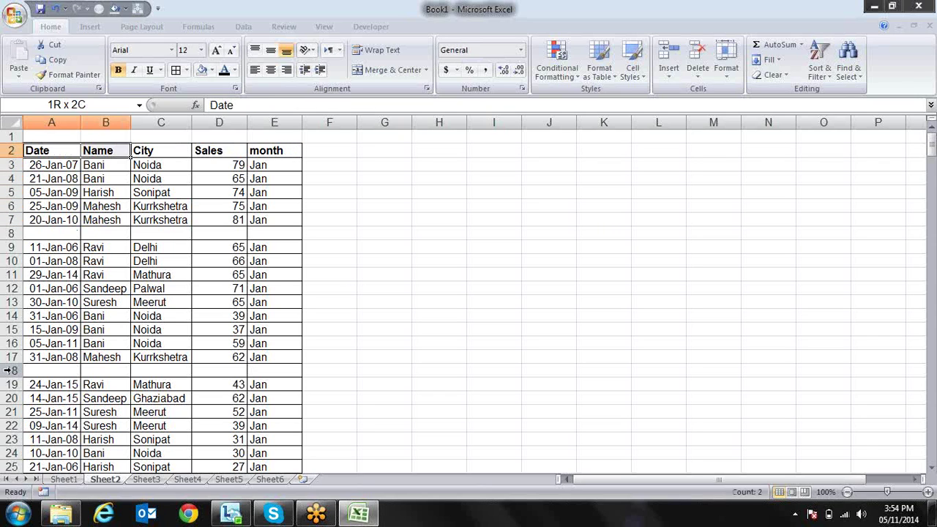
key(shift+Right)
key(shift+Right)
key(shift+Right)
key(shift+Right)
key(shift+Left)
key(Down)
key(Down)
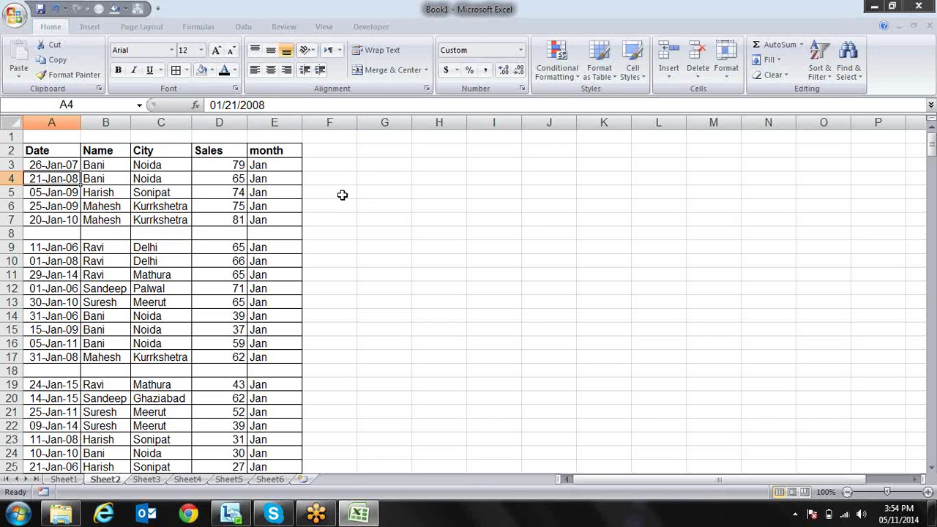
click(831, 78)
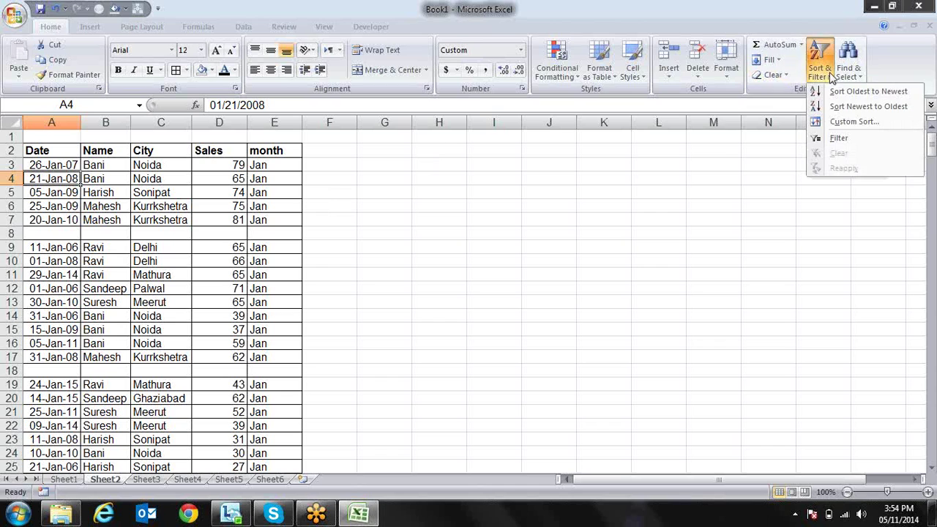
Sort rows 3–7 newest to oldest by date, then select the A2:E7 block
click(837, 107)
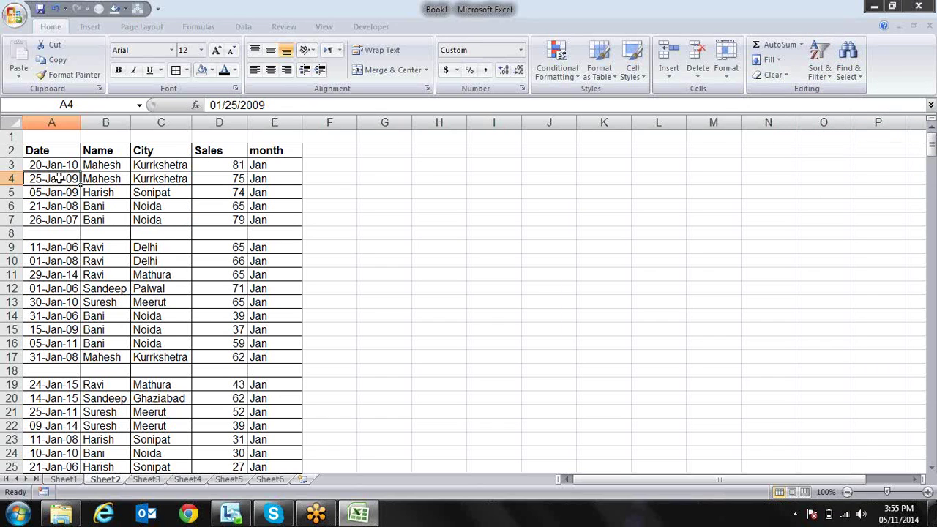
drag(51, 152, 266, 220)
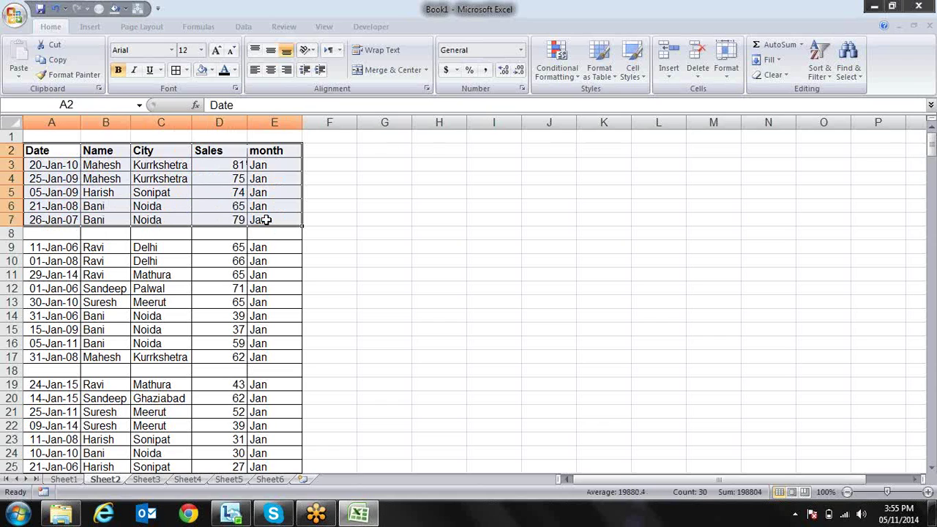
click(150, 232)
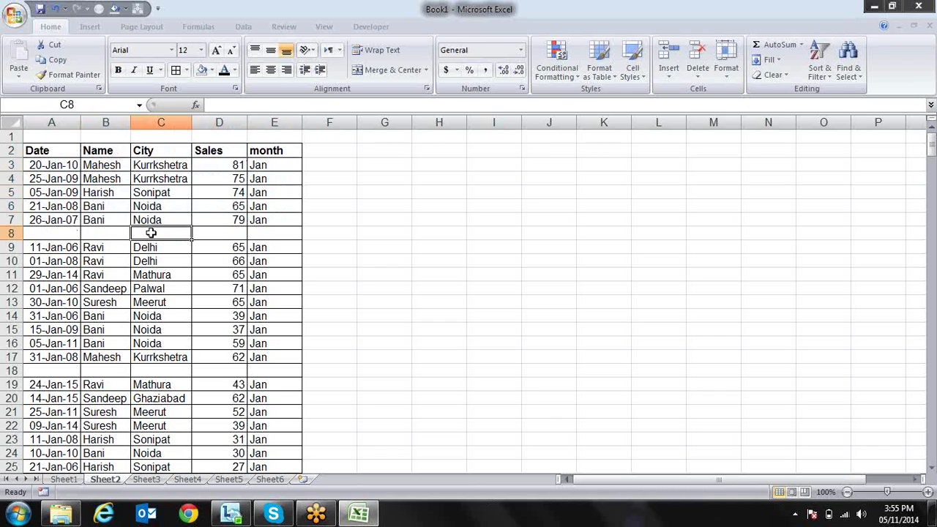
Select the table A2:E337 and reapply AutoFilter with Ctrl+Shift+L
key(Left)
key(Left)
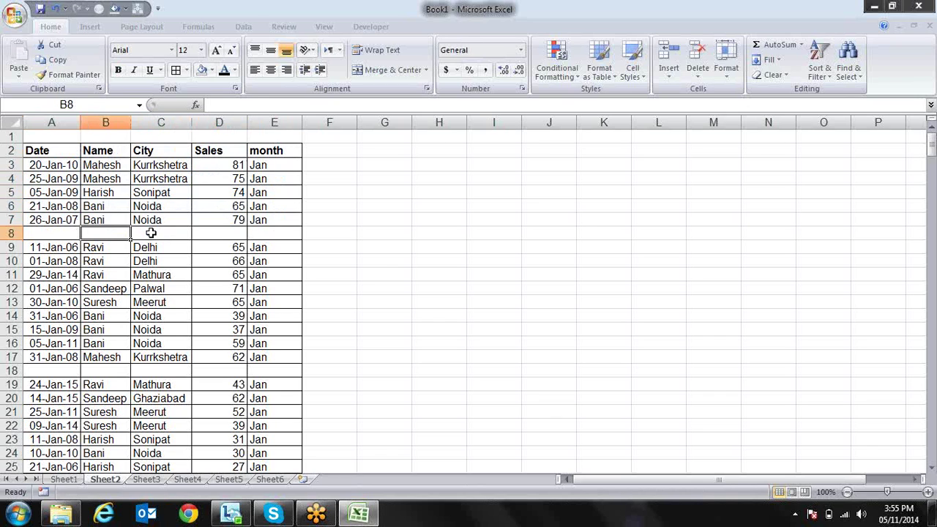
key(Up)
key(Up)
key(Up)
key(Up)
key(Up)
key(Up)
key(Up)
key(Down)
key(shift+Right)
key(shift+Right)
key(shift+Right)
key(shift+Right)
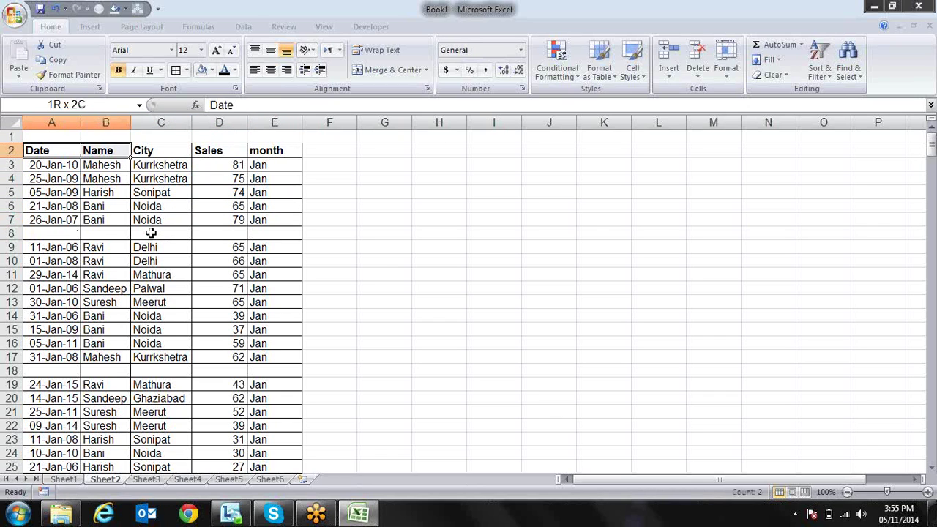
key(shift+Down)
key(shift+Down)
key(shift+Down)
key(shift+Down)
key(shift+Down)
key(shift+Down)
key(shift+Down)
key(shift+Down)
key(shift+Down)
key(shift+Down)
key(shift+Down)
key(shift+Down)
key(shift+Down)
key(shift+Down)
key(shift+Down)
key(shift+Down)
key(shift+Down)
key(shift+Down)
key(shift+Down)
key(shift+Down)
key(shift+Down)
key(shift+Down)
key(shift+Down)
key(shift+Down)
key(shift+Down)
key(shift+Down)
key(shift+Down)
key(shift+Down)
key(shift+Down)
key(shift+Down)
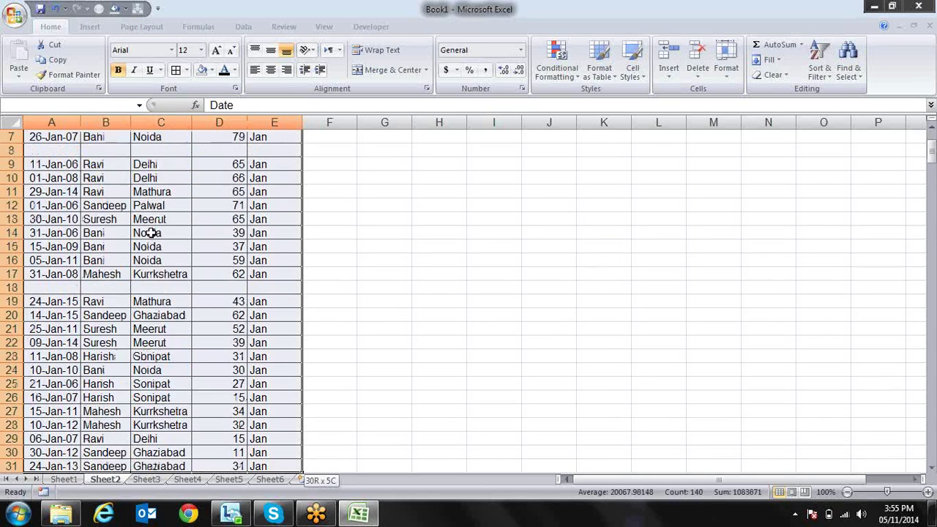
key(ctrl+shift+Down)
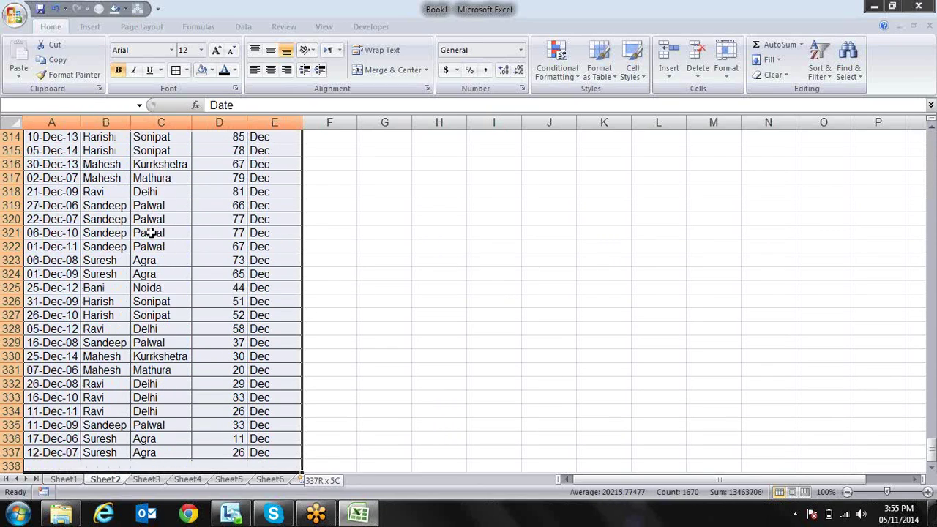
key(ctrl+shift+l)
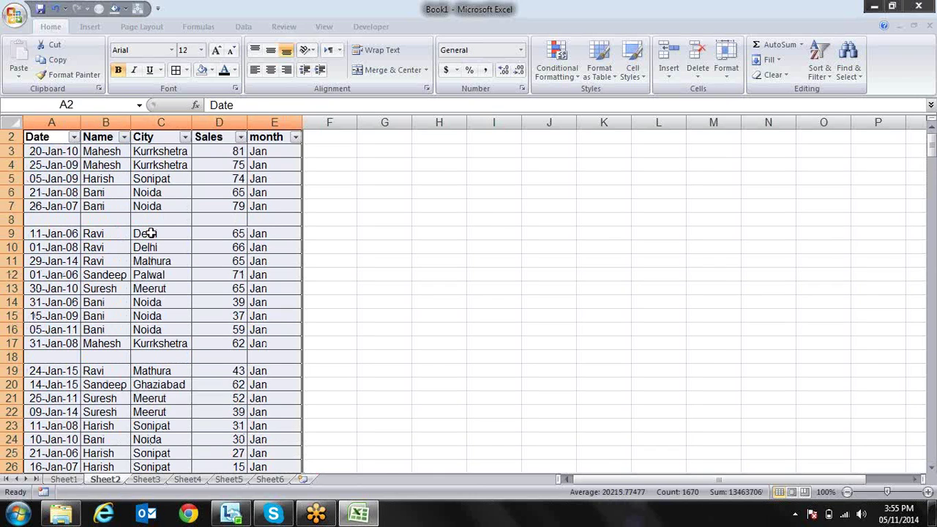
Open the Date column's filter list from cell A2 with Alt+Down
key(ctrl+Home)
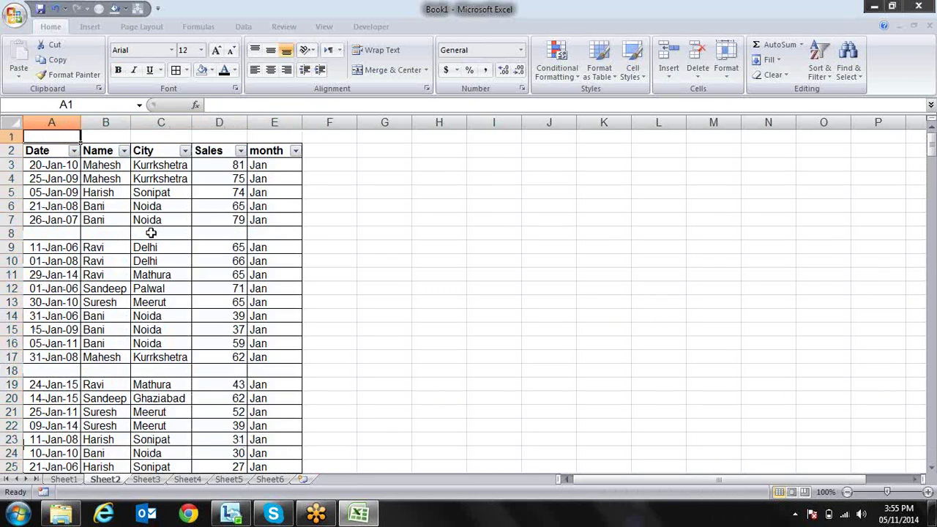
key(Down)
key(alt+Down)
drag(215, 294, 217, 349)
Filter Date to (Blanks) only, then select the visible rows 8 and 18
click(110, 259)
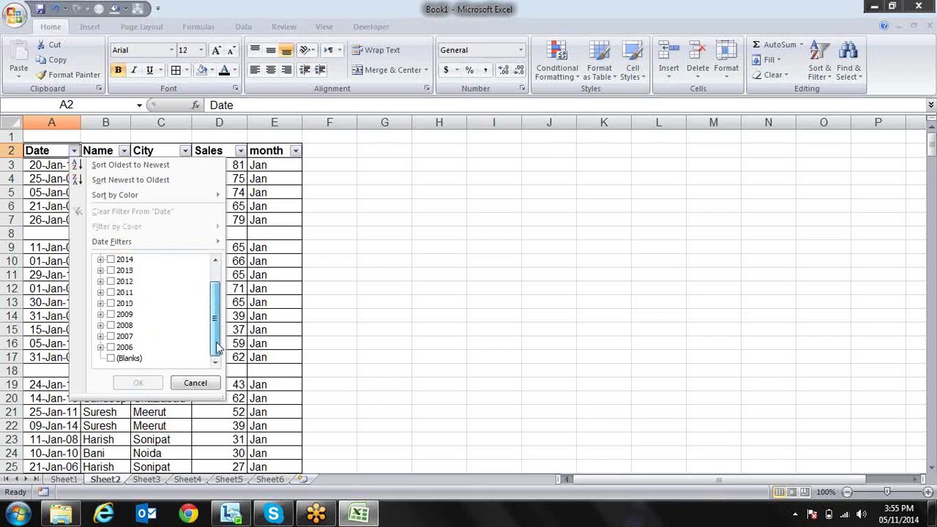
click(129, 359)
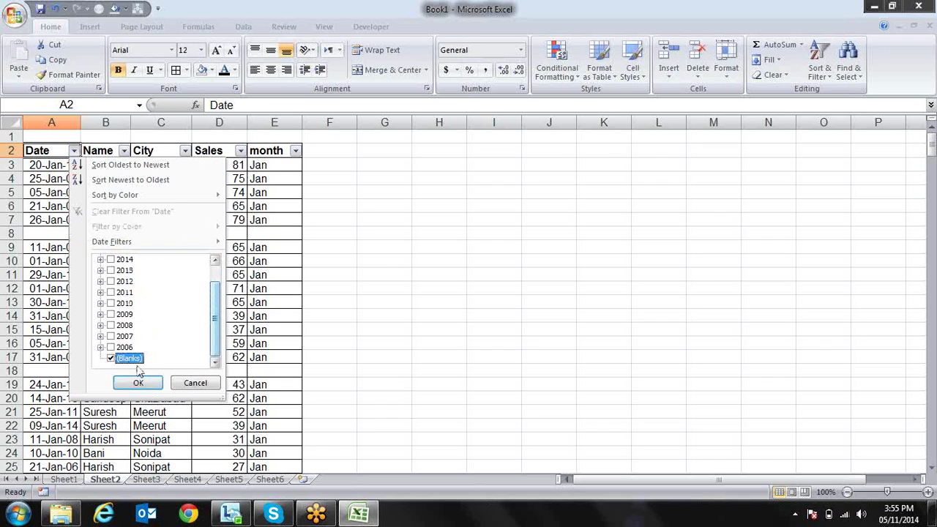
click(138, 383)
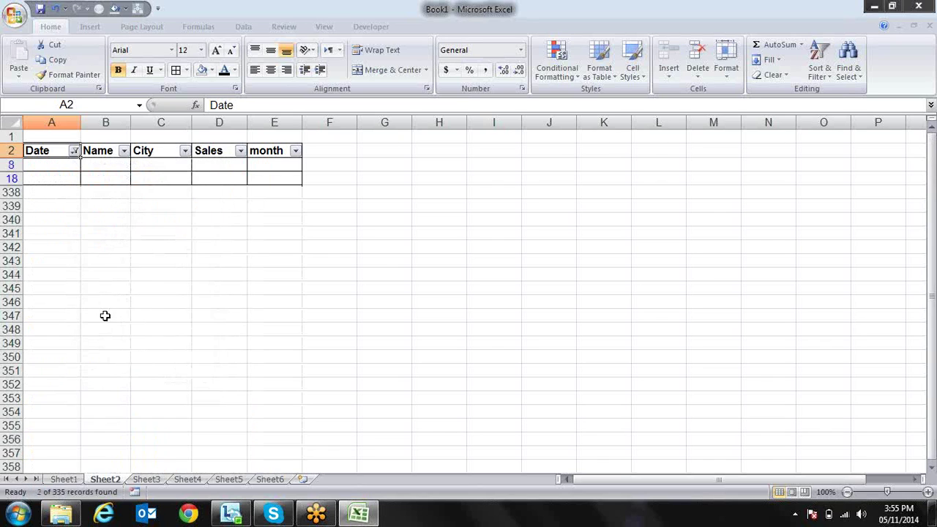
click(61, 162)
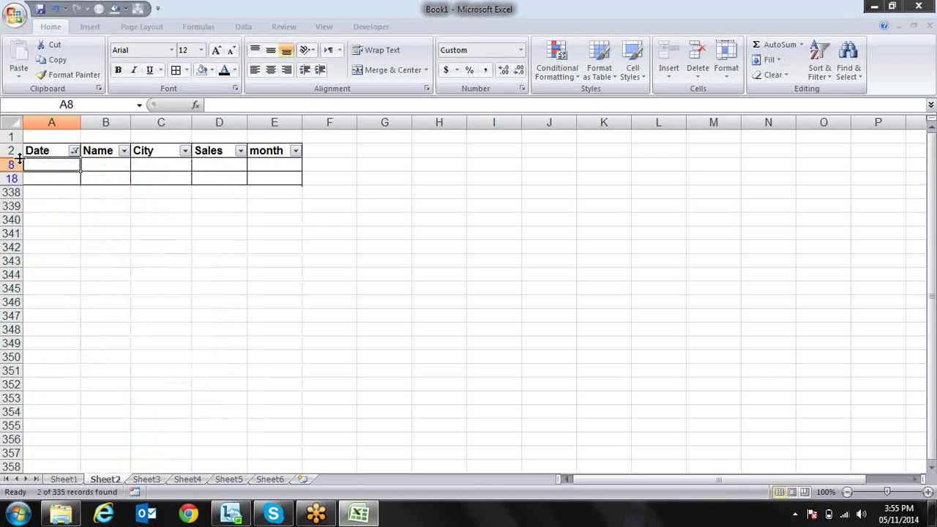
drag(15, 165, 13, 179)
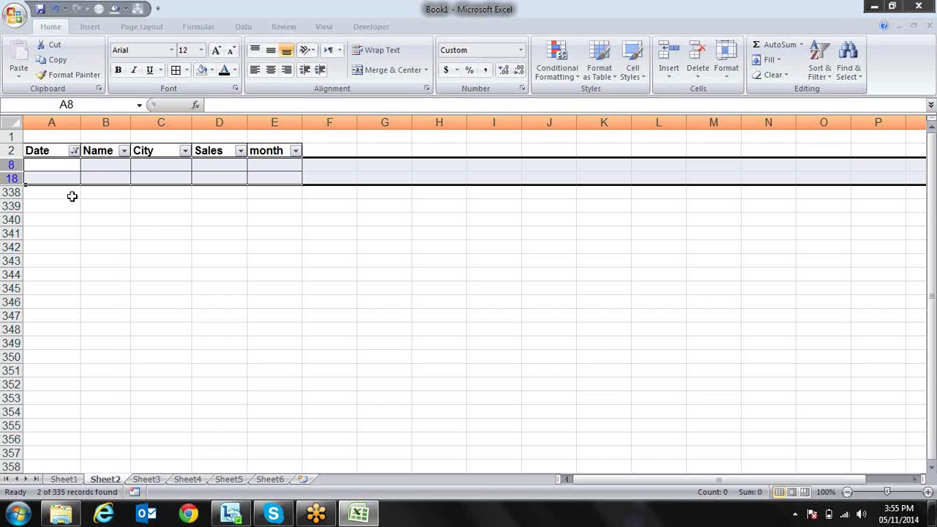
Use Find & Select > Go To Special with Visible cells only to select rows 8 and 18
click(855, 78)
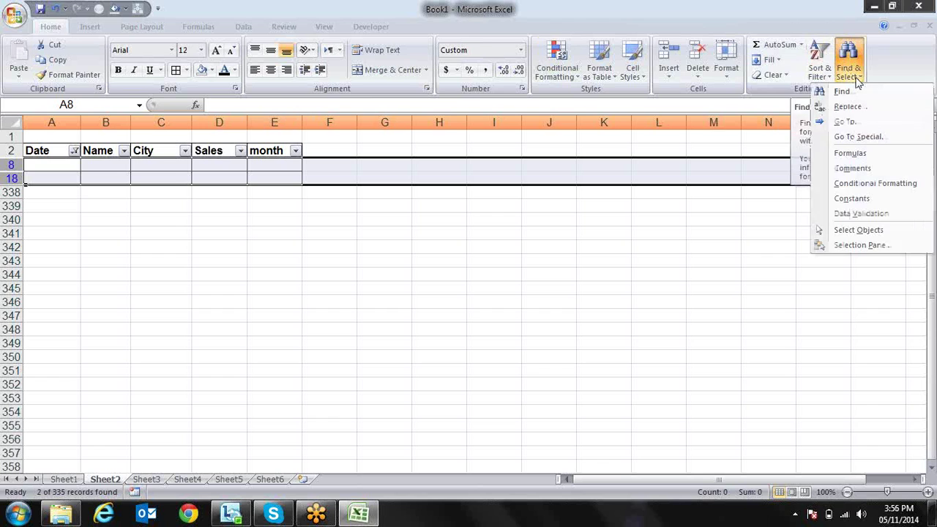
click(857, 139)
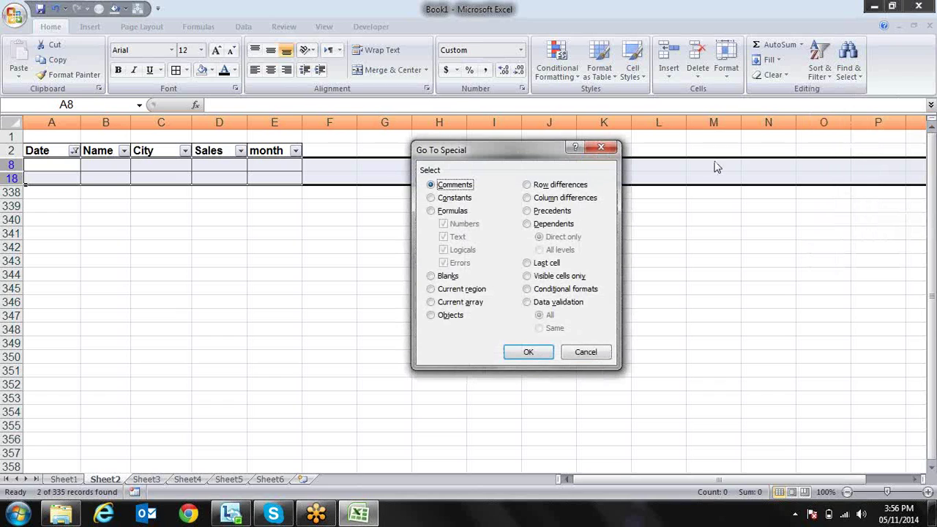
click(529, 278)
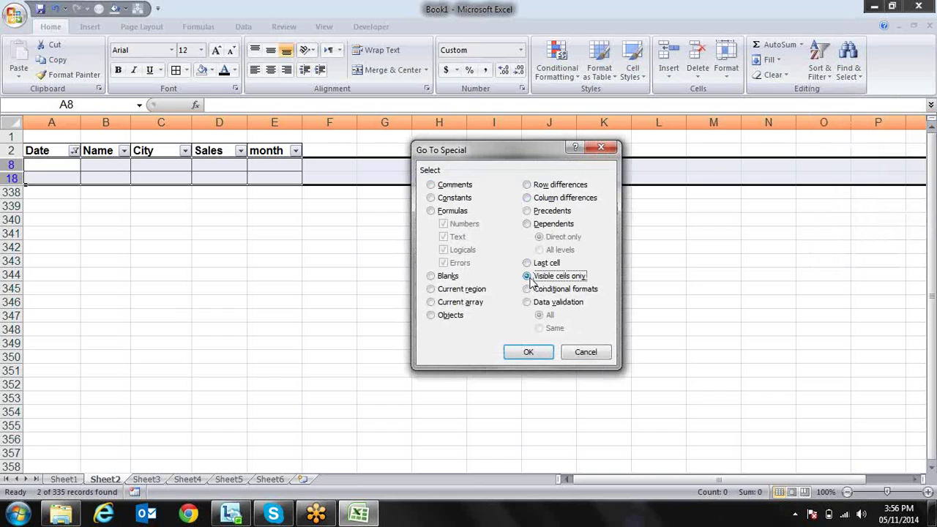
click(538, 355)
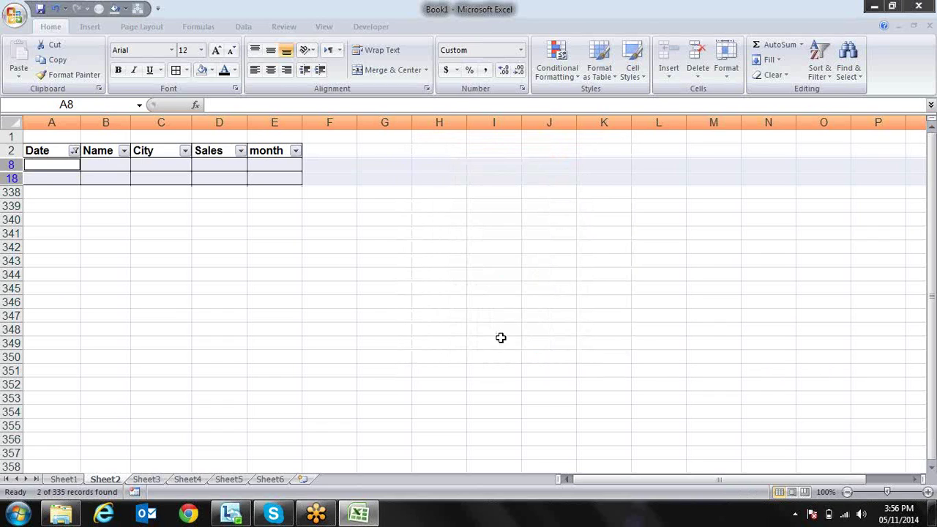
Delete blank rows 8 and 18 and reset the Date filter to (Select All)
right_click(11, 164)
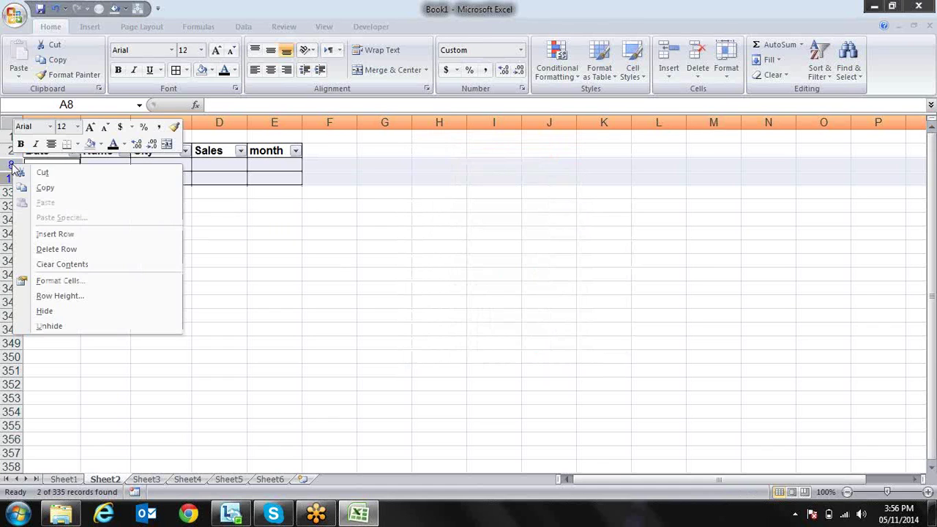
click(66, 249)
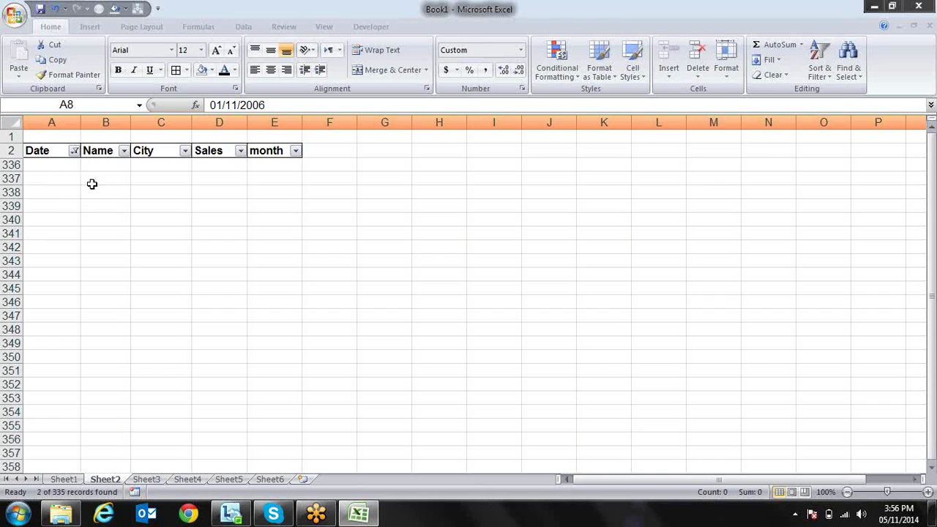
click(74, 151)
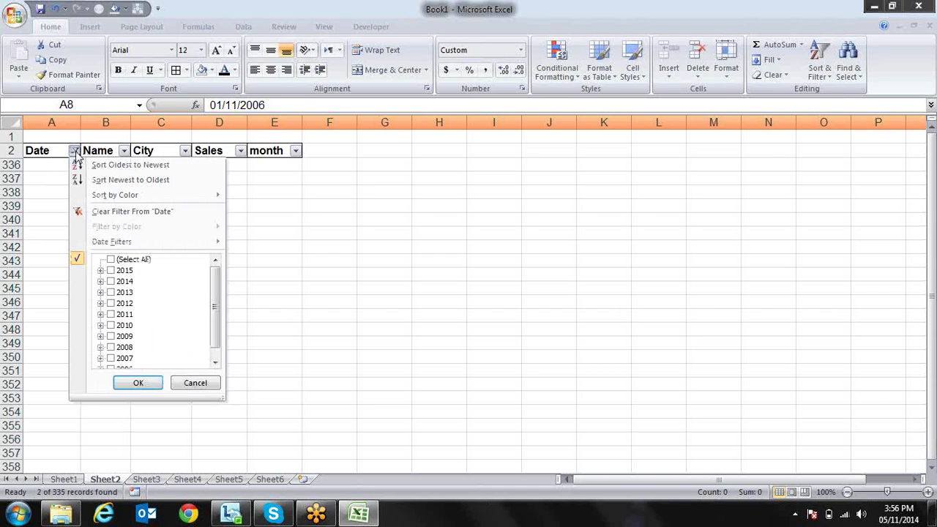
click(119, 262)
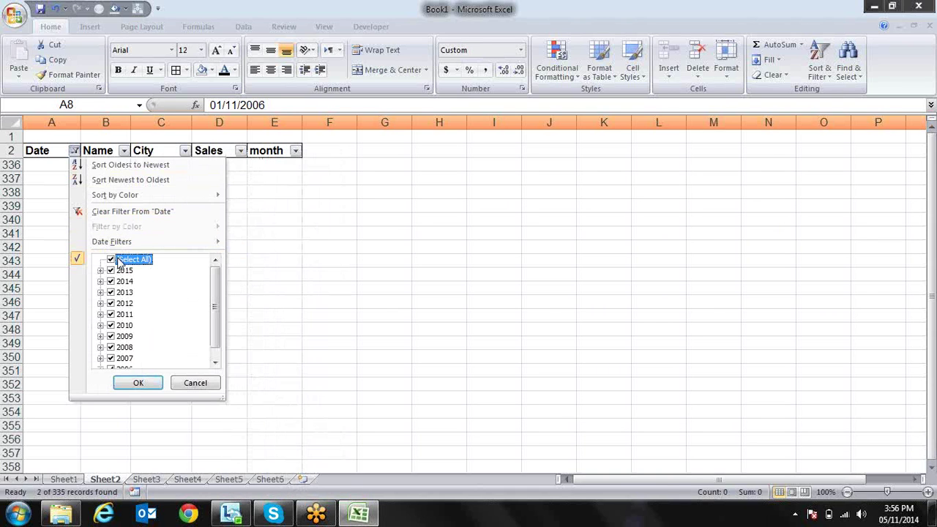
click(137, 383)
Check column A, then open the Name filter list and close it unchanged
key(Down)
key(Up)
key(Up)
key(Down)
key(Down)
key(Down)
key(Down)
key(Down)
key(Down)
key(Down)
key(Down)
key(Down)
key(Down)
key(Down)
key(Down)
key(Down)
key(Down)
key(Down)
key(Down)
key(Down)
key(Down)
key(Up)
key(Up)
key(Up)
key(Up)
key(Up)
key(Up)
key(Up)
key(Up)
key(Up)
key(Up)
key(Up)
key(Up)
key(Up)
key(Up)
key(Up)
key(Up)
key(Up)
key(Up)
key(Up)
key(Up)
key(Up)
key(Right)
key(alt+Down)
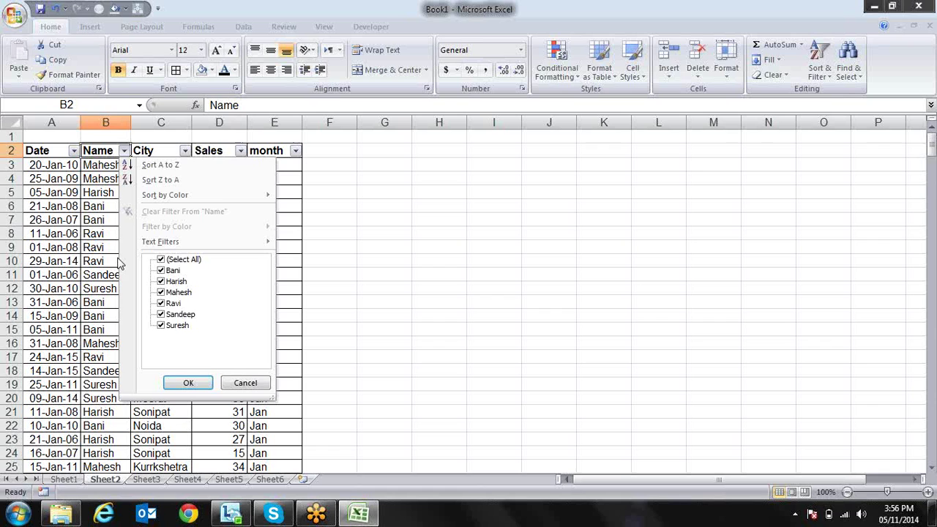
key(Escape)
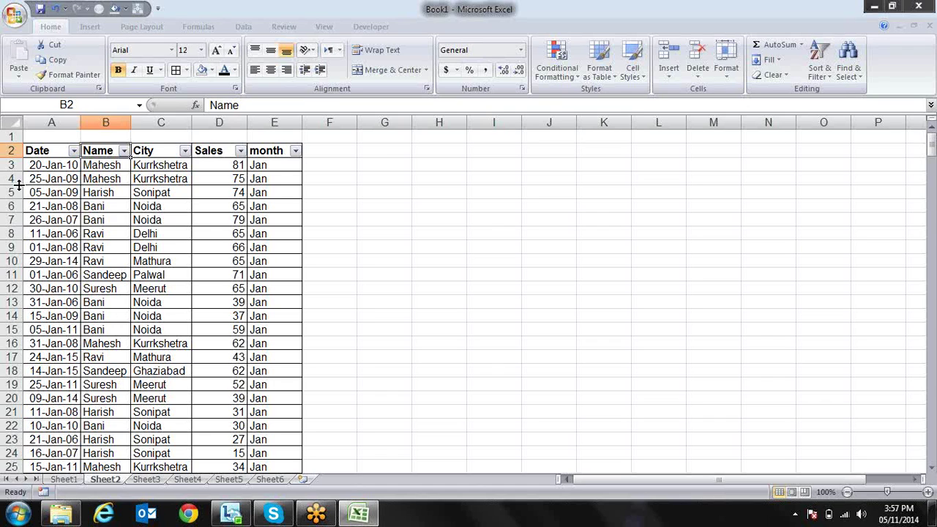
right_click(17, 207)
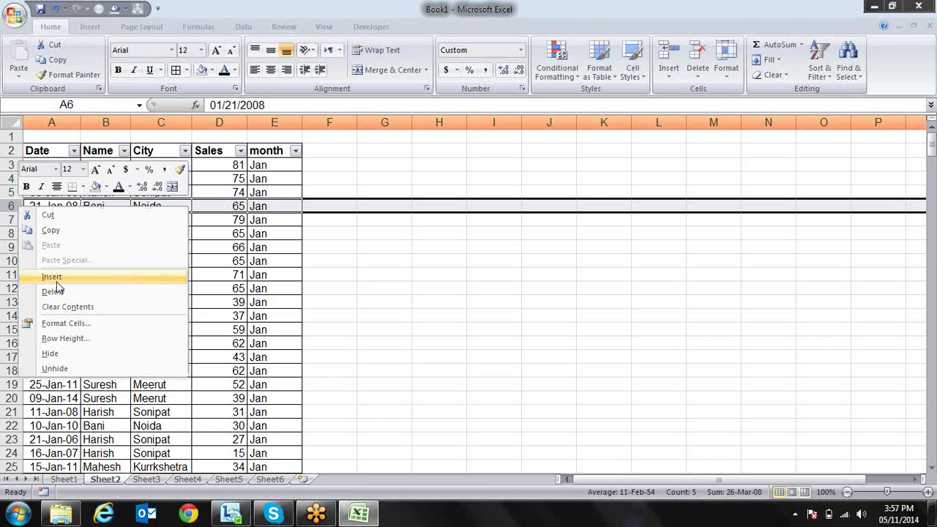
click(54, 277)
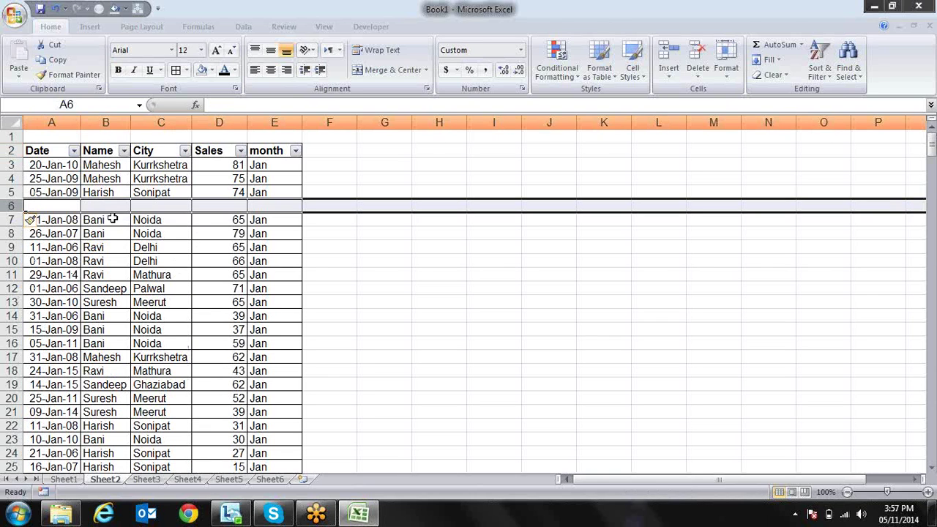
click(58, 180)
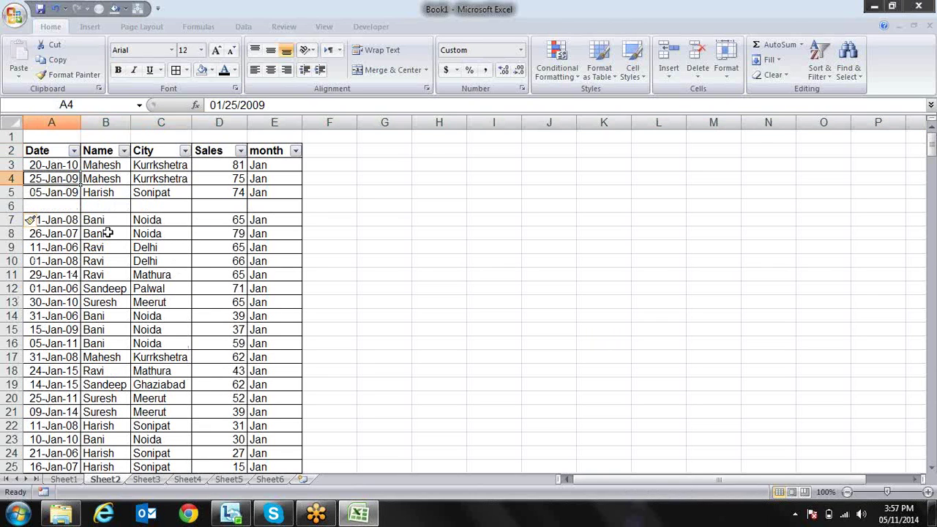
click(821, 73)
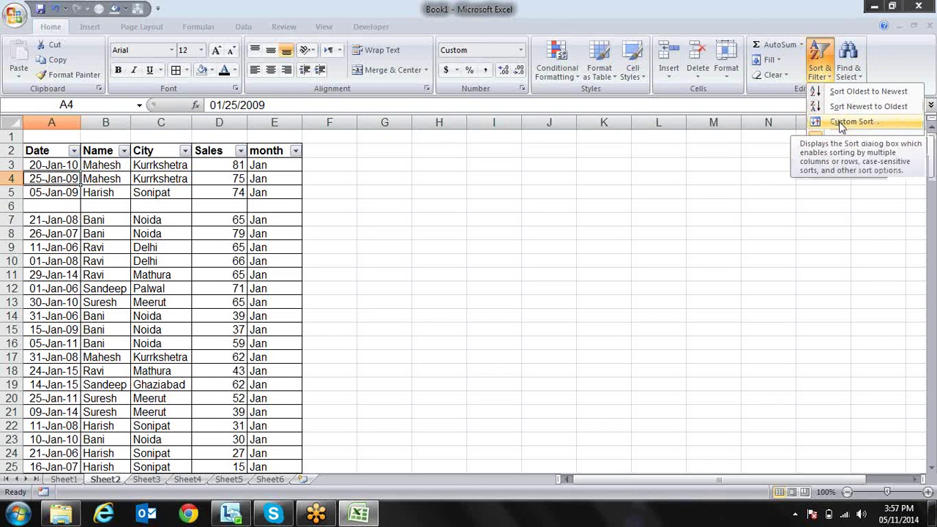
click(849, 121)
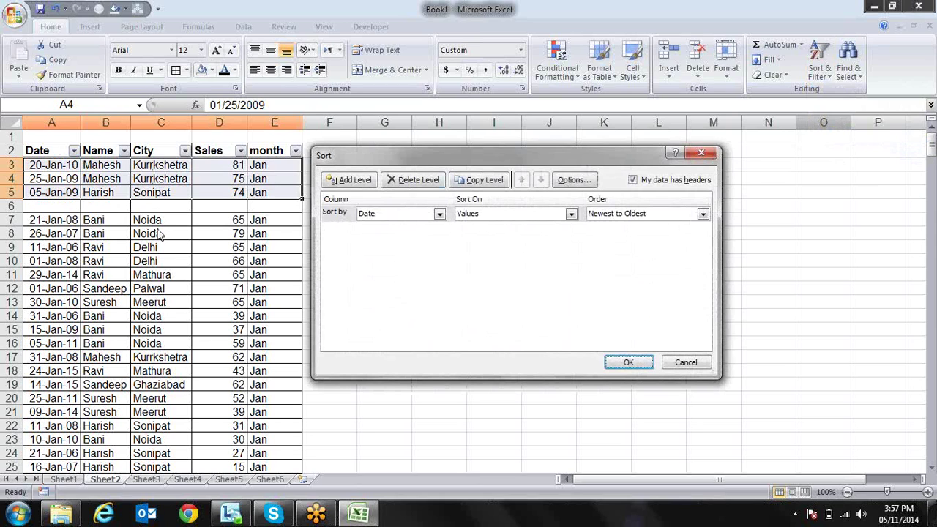
key(Return)
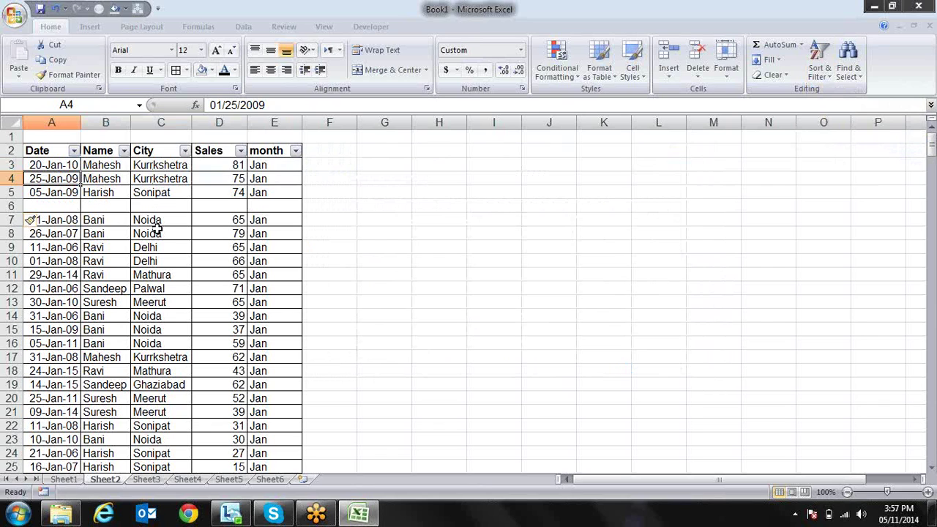
key(ctrl+z)
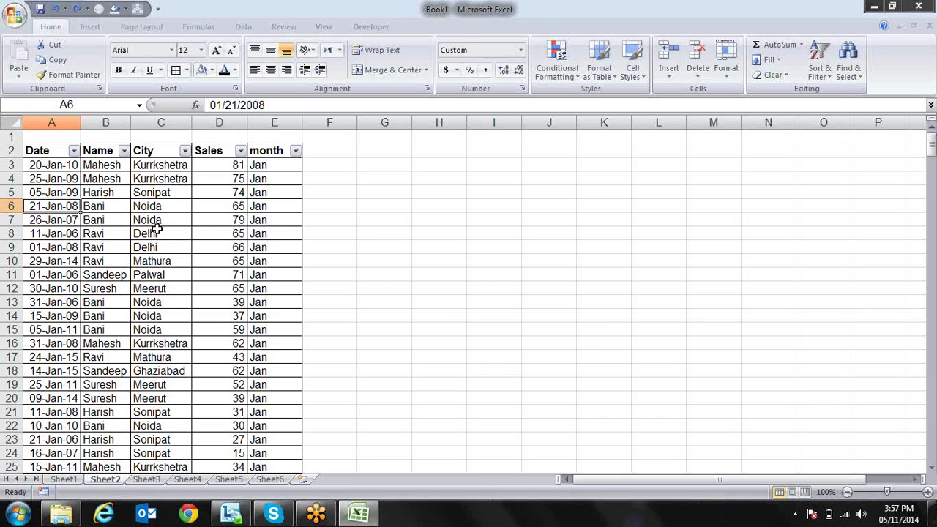
click(124, 150)
click(178, 260)
click(172, 271)
key(Return)
key(Down)
key(Up)
key(Up)
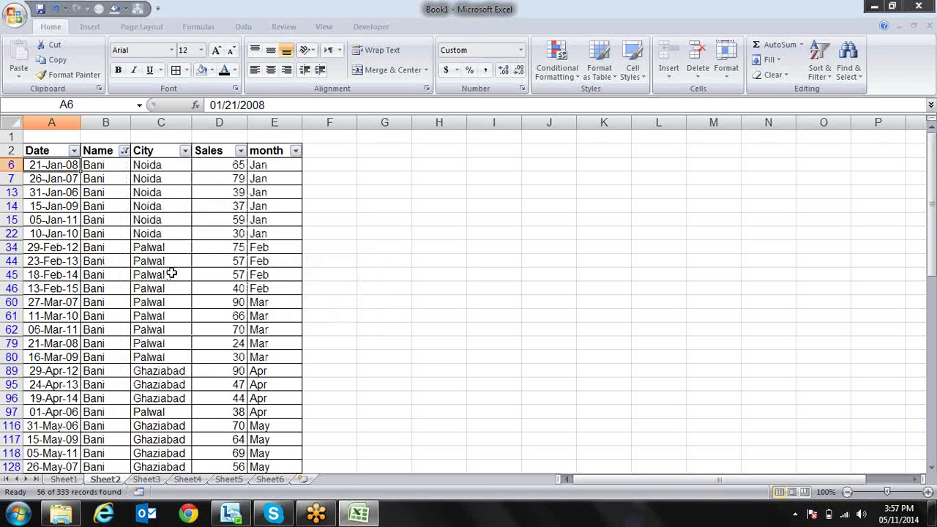
key(Up)
key(shift+space)
key(ctrl+shift+End)
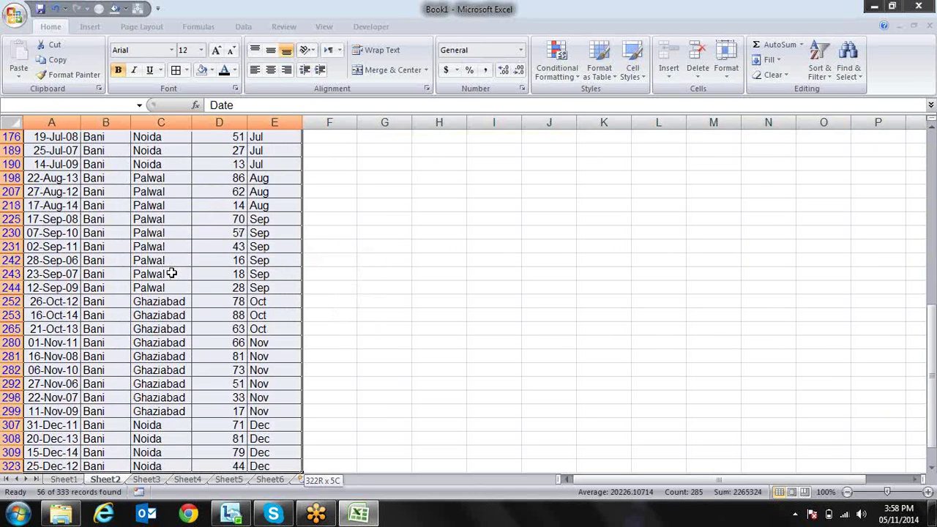
key(ctrl+c)
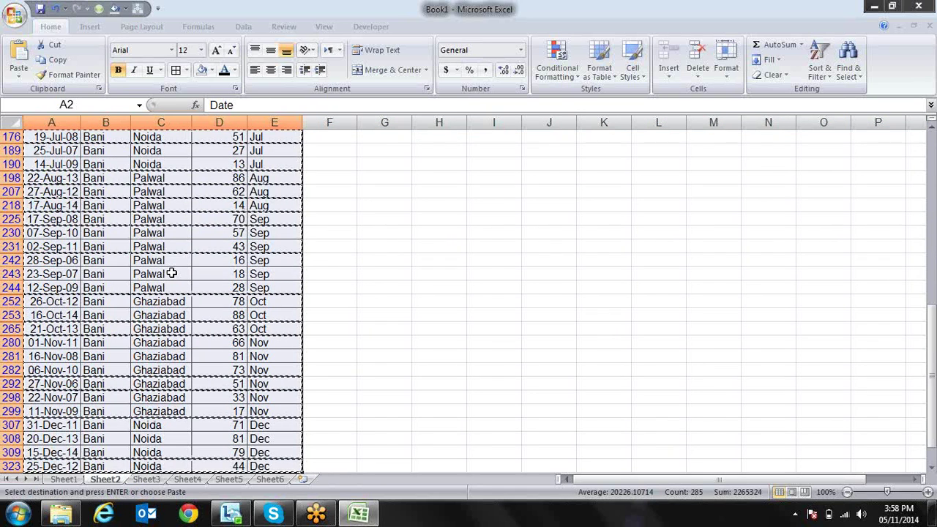
key(ctrl+Home)
key(Down)
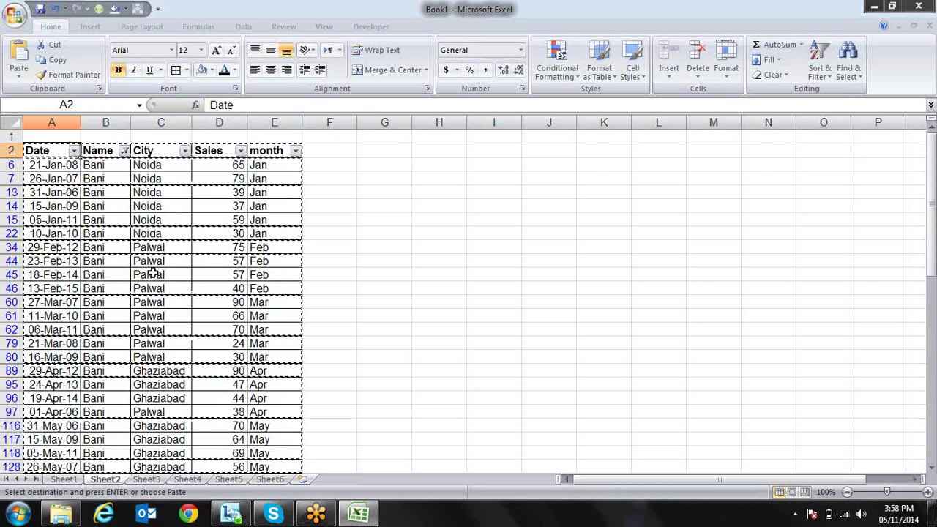
click(146, 480)
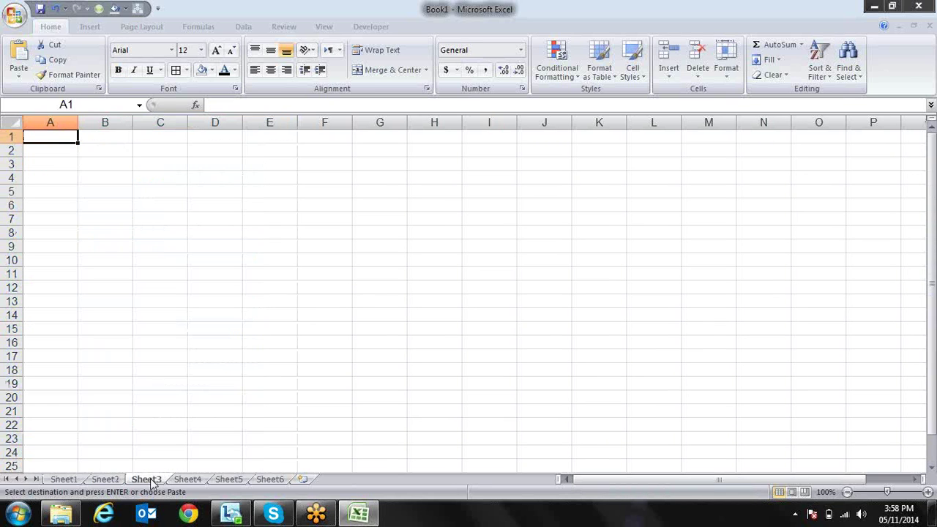
key(ctrl+alt+v)
key(v)
key(Return)
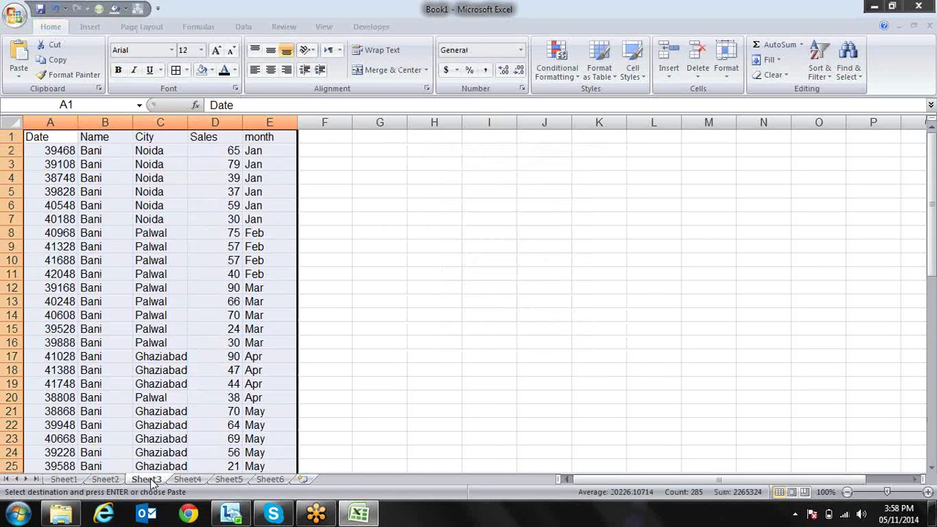
key(Down)
key(Down)
key(Down)
key(Down)
key(Down)
key(Down)
key(Down)
key(Down)
key(Down)
key(Down)
key(Down)
key(Down)
key(Down)
key(Down)
key(Down)
key(Down)
key(Down)
key(Down)
key(Down)
key(Down)
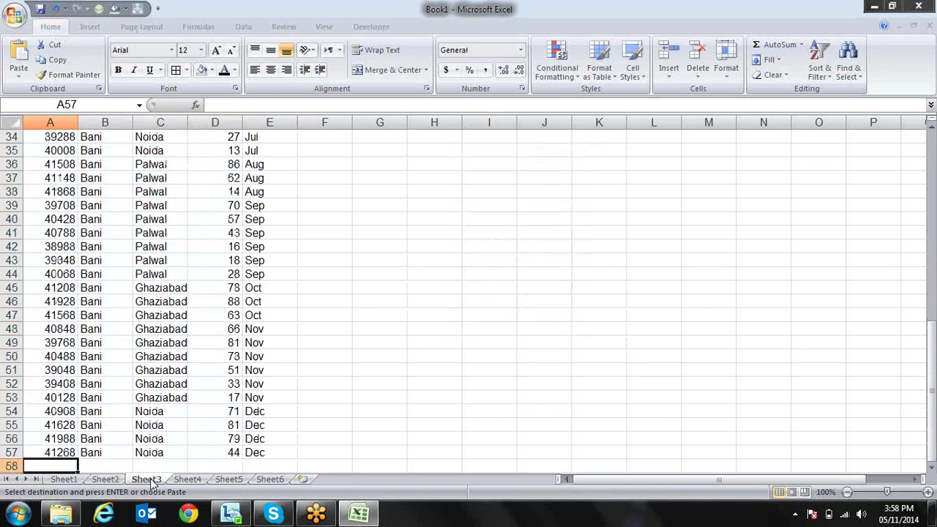
key(Down)
key(Down)
key(Down)
key(Down)
key(Down)
key(Down)
key(Down)
key(Down)
key(Down)
key(Down)
key(Down)
key(Down)
key(Down)
key(Down)
key(Down)
key(Down)
key(Down)
key(ctrl+z)
key(ctrl+Home)
click(64, 479)
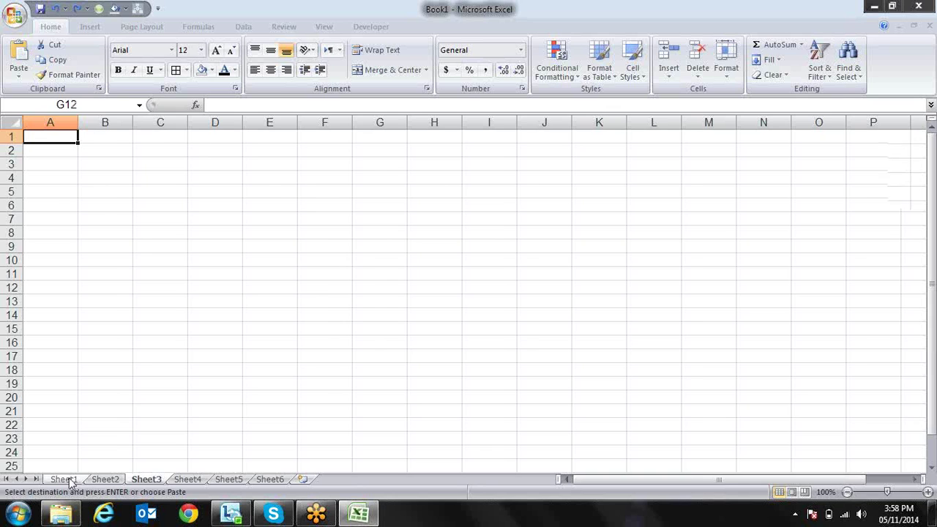
click(99, 479)
key(Escape)
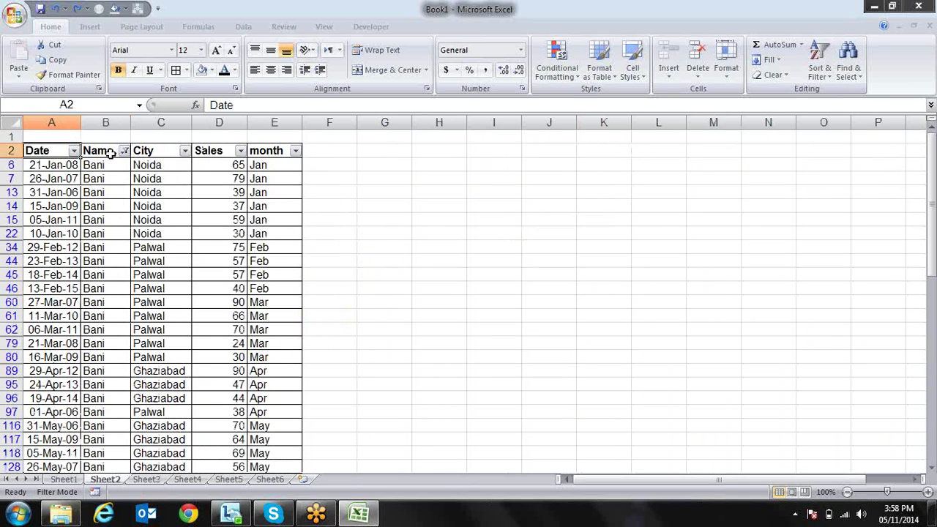
click(109, 152)
click(124, 150)
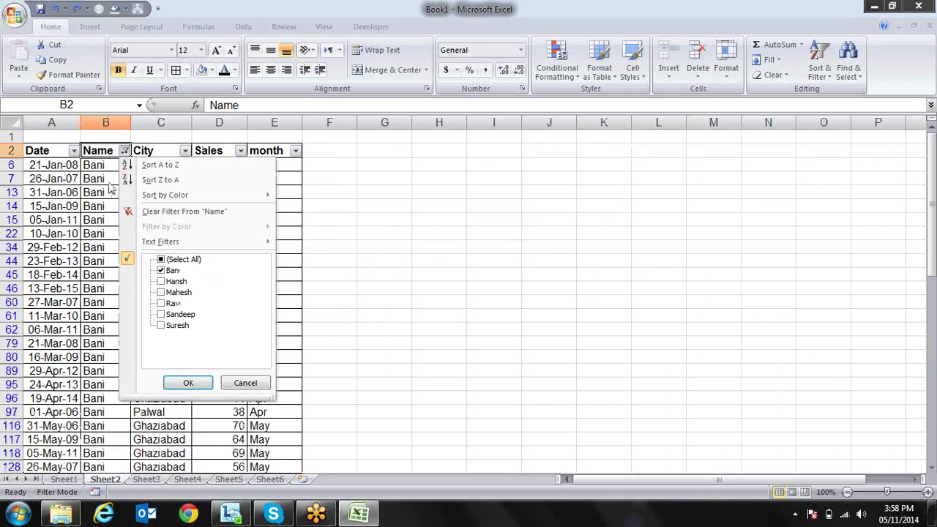
click(174, 261)
key(Return)
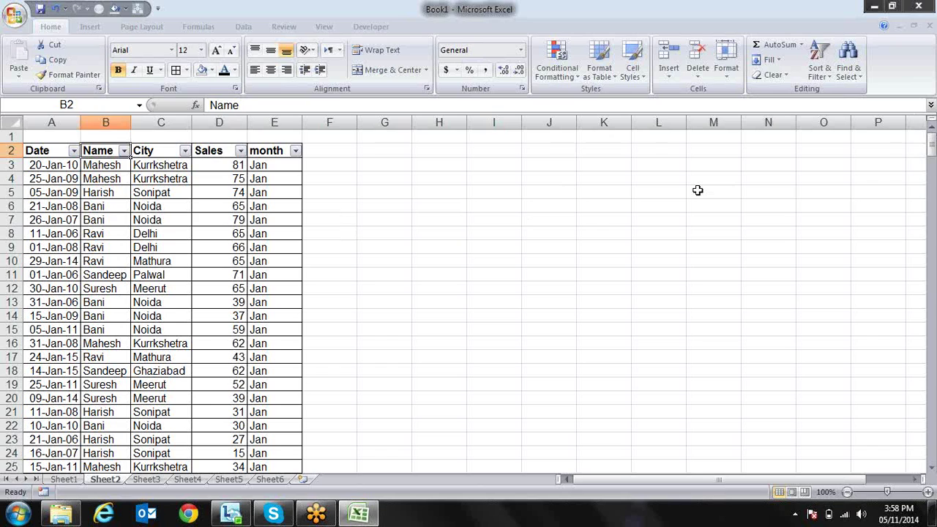
Open the City column's filter list and close it unchanged
key(Right)
key(Right)
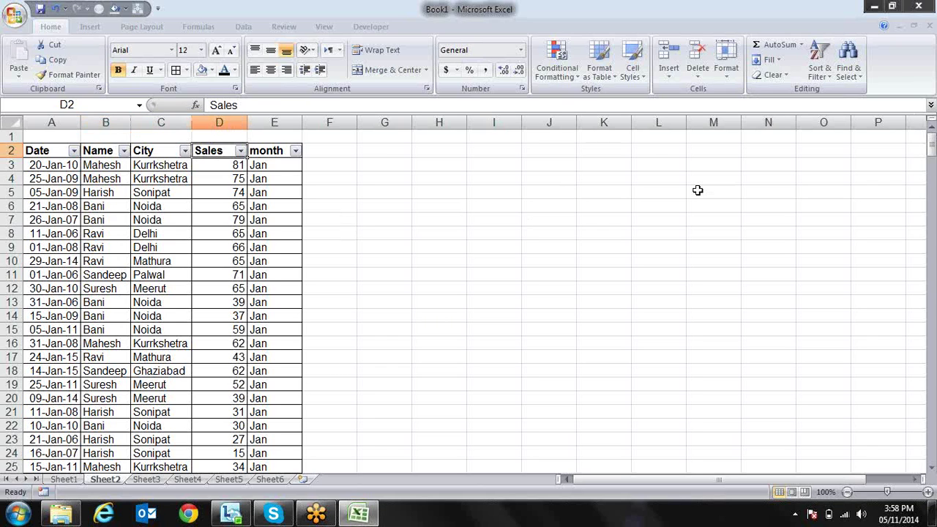
key(Left)
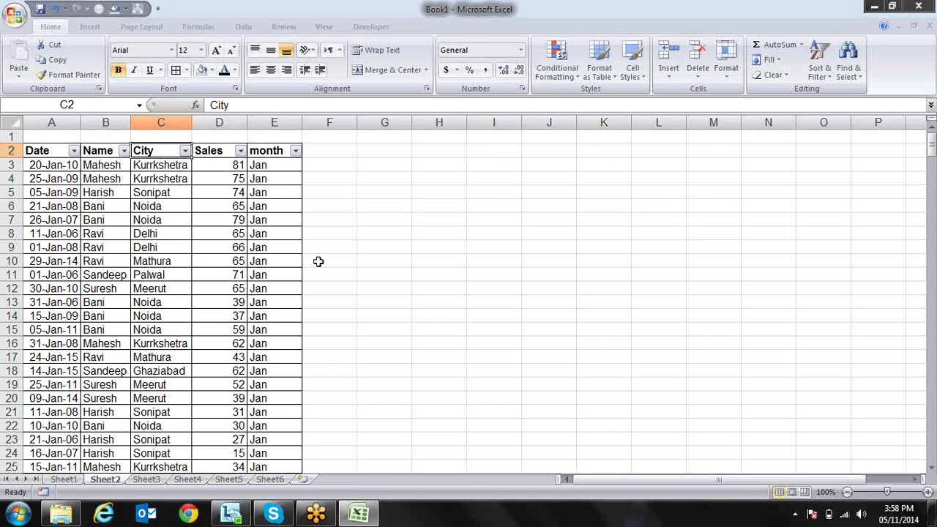
key(alt+Down)
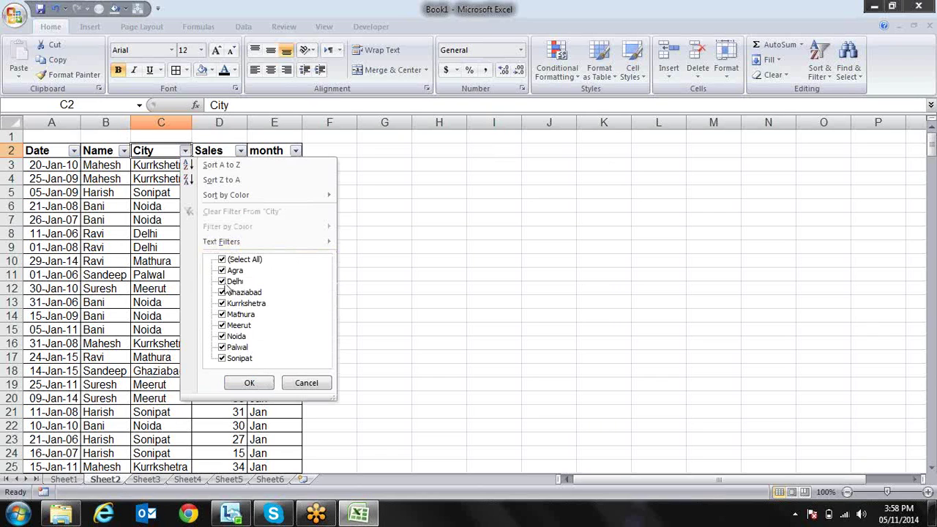
key(Escape)
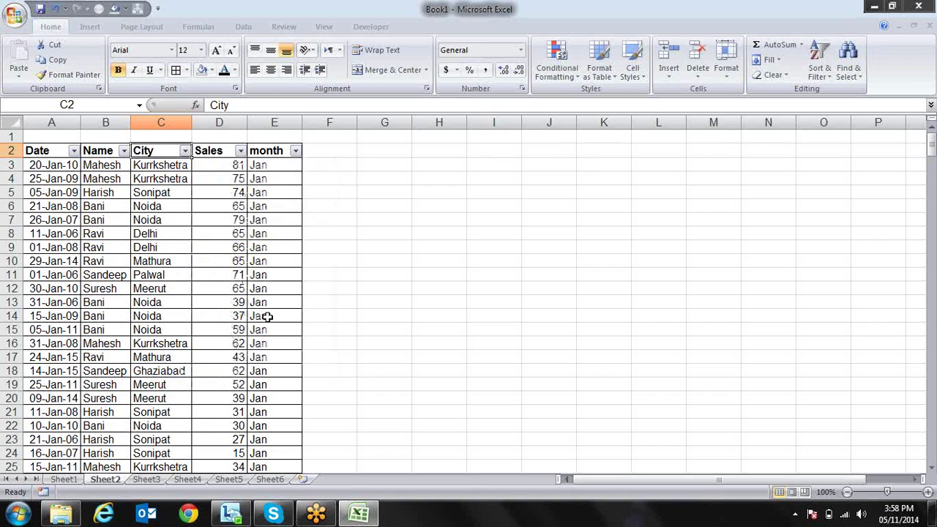
Visit the first Sales value in D3, then open and close the Date filter list
key(Left)
key(Left)
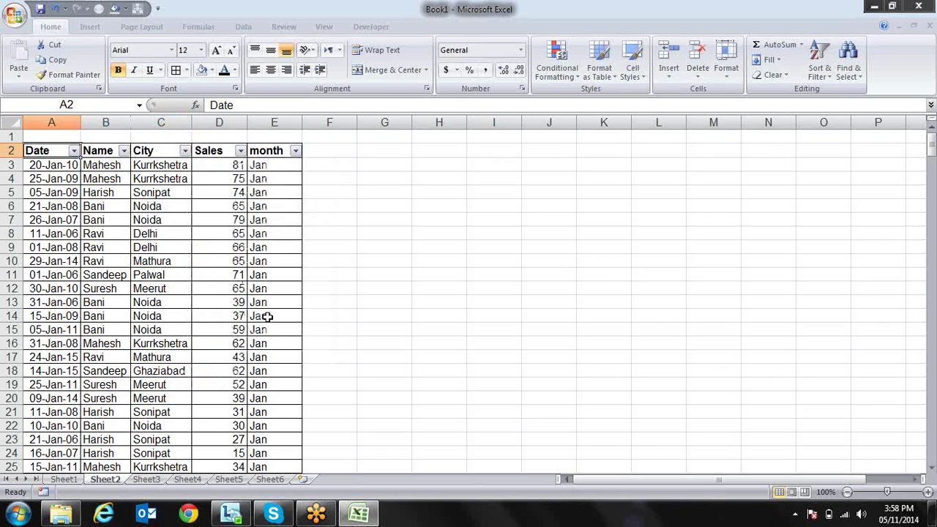
key(Right)
key(Down)
key(Right)
key(Right)
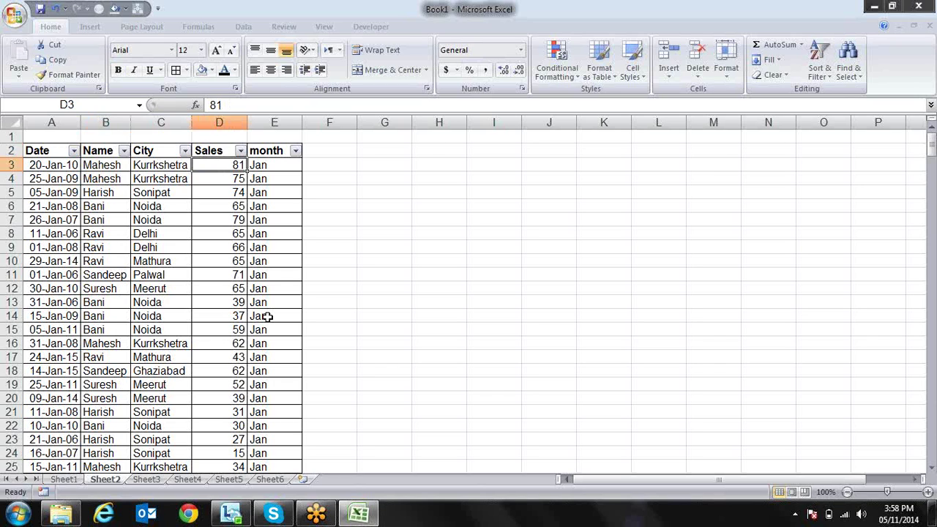
key(Left)
key(Left)
key(Left)
key(Up)
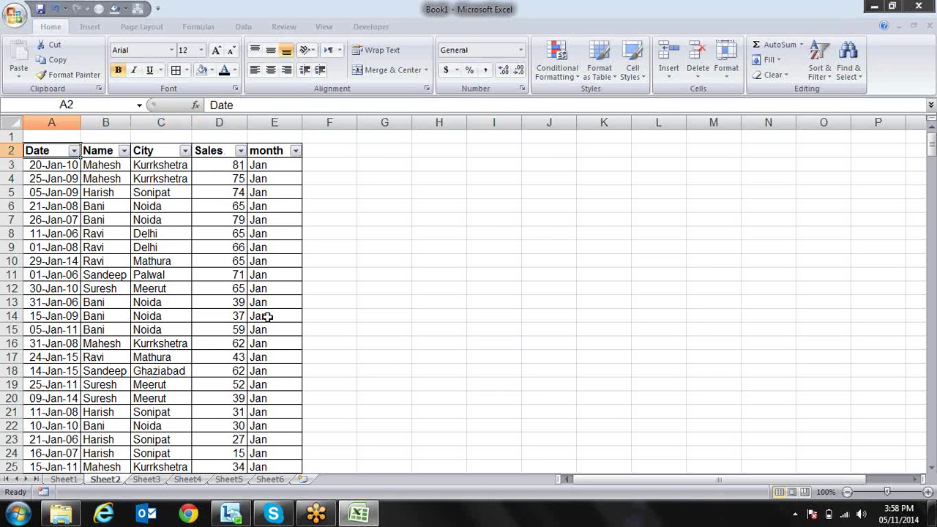
key(alt+Down)
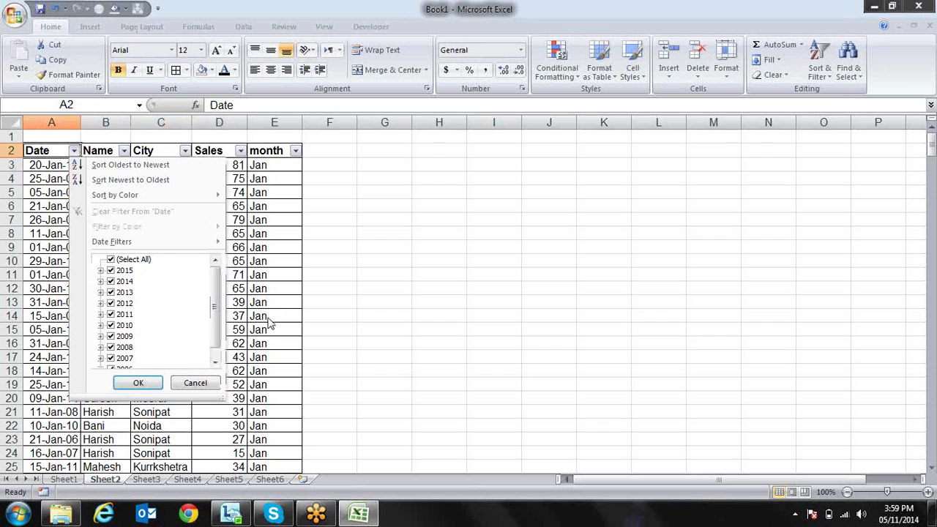
key(Escape)
Reopen the Date filter list from A2 and close it without filtering
key(Right)
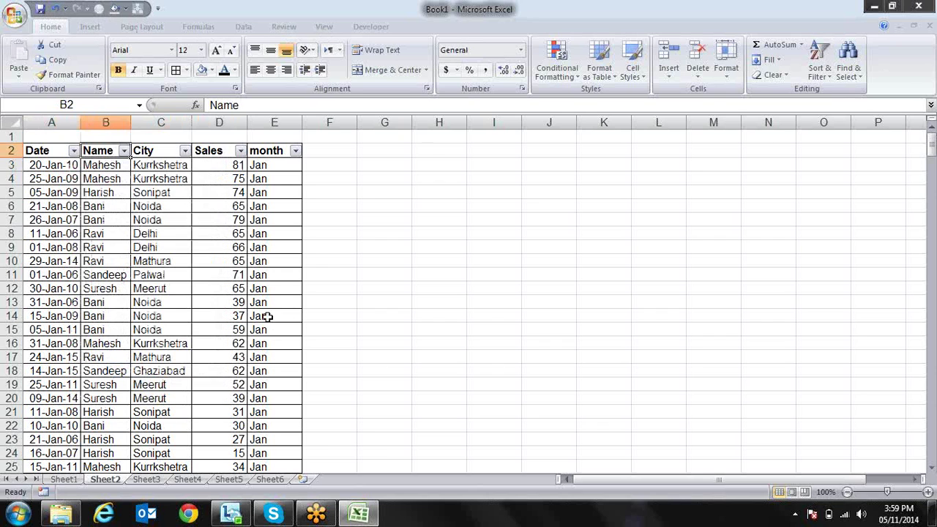
key(Left)
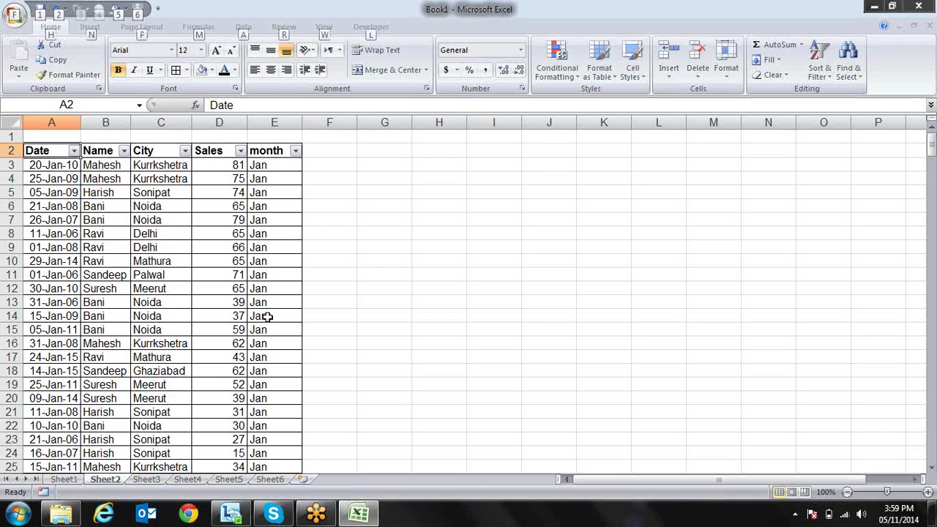
key(alt+Down)
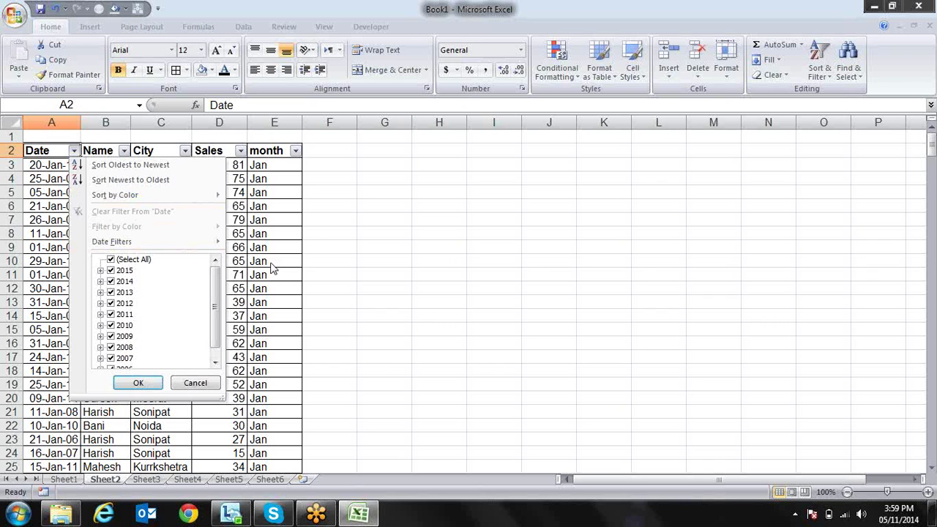
click(334, 230)
click(415, 190)
text(sdf)
key(Return)
text(sdf)
key(Return)
text(dsf)
key(Return)
text(bgf)
key(Return)
text(sdf)
key(Return)
text(fgf)
key(Return)
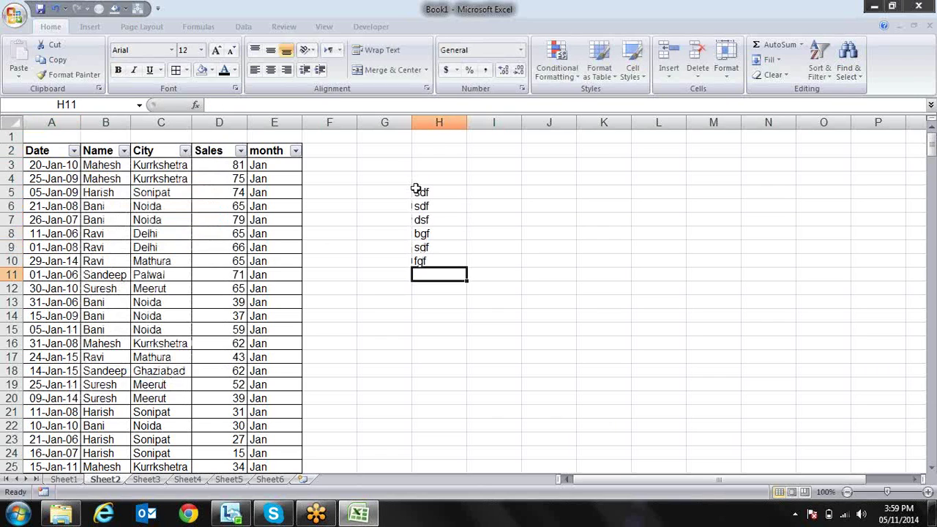
key(alt+Down)
key(Down)
key(Down)
key(Down)
key(Down)
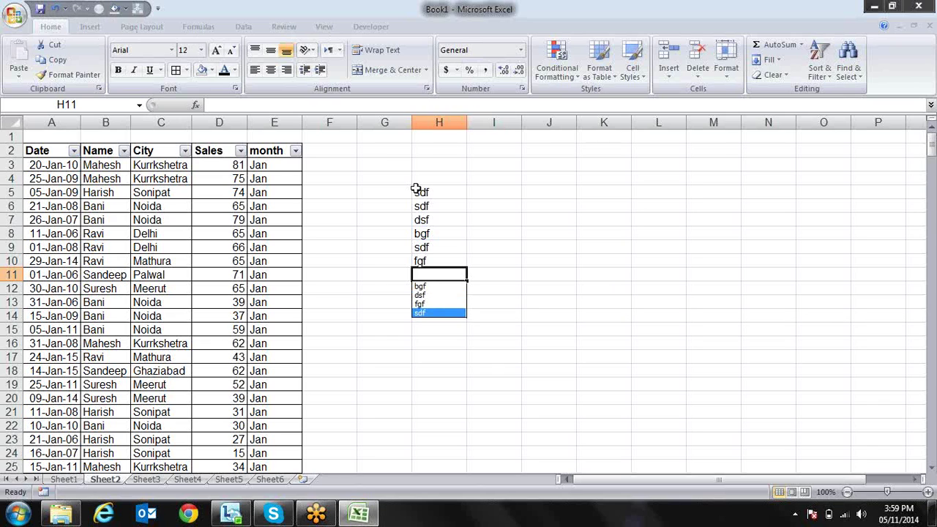
key(Up)
key(Up)
key(Up)
key(Down)
key(Down)
key(Up)
key(Return)
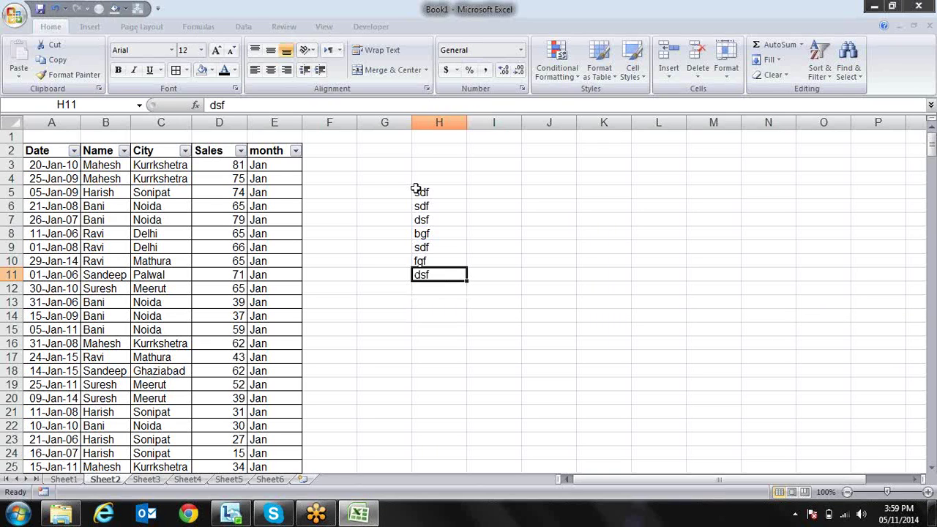
key(Up)
key(Up)
key(Up)
key(Up)
key(Up)
key(Up)
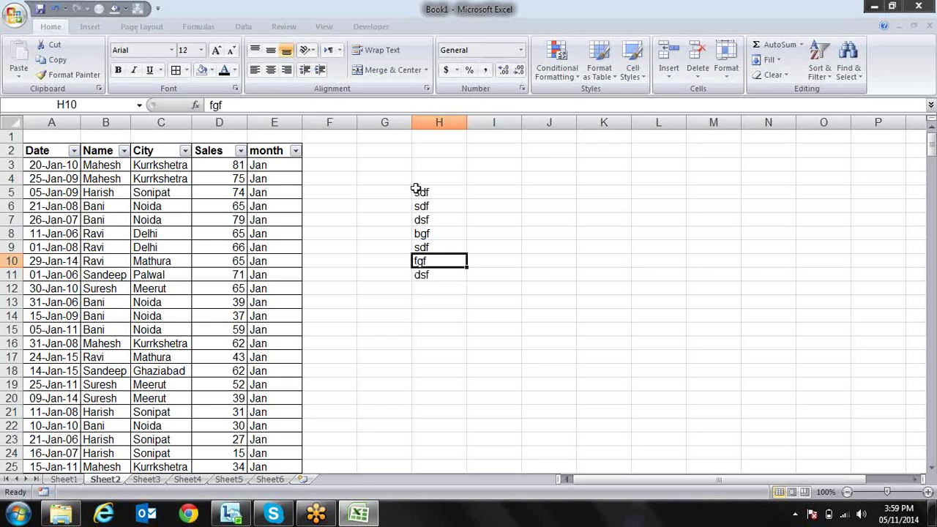
key(ctrl+shift+Down)
key(Delete)
key(Left)
key(Left)
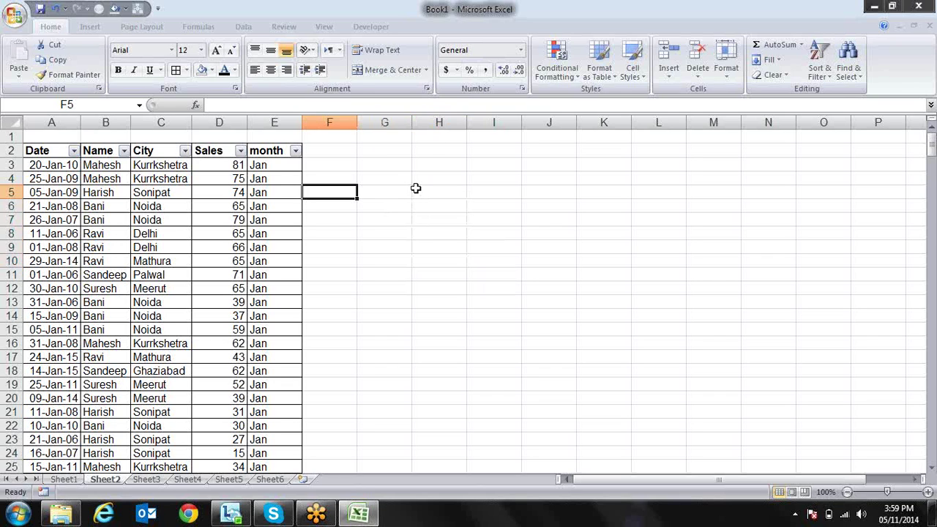
Open the Date filter, expand 2015 > January, and untick then retick 14 January 2015
key(Left)
key(Left)
key(Left)
key(Left)
key(Left)
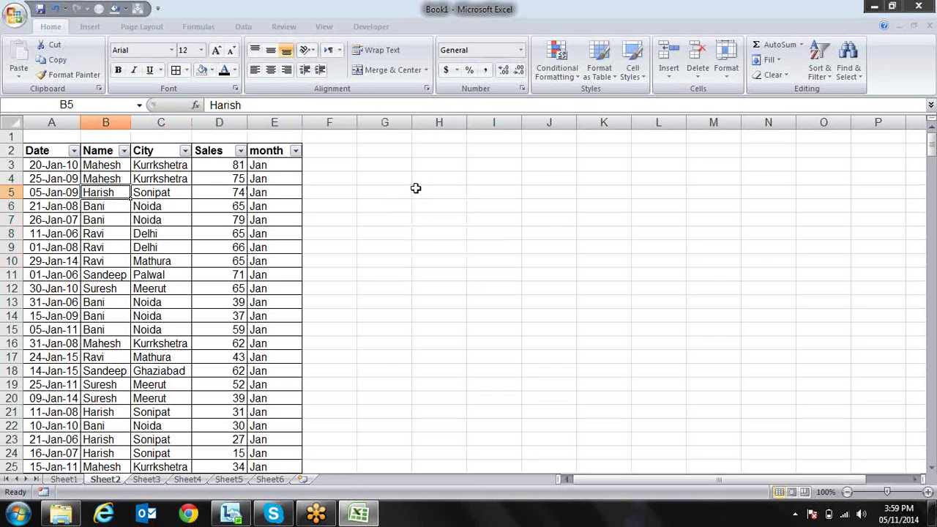
key(Up)
key(Up)
key(Up)
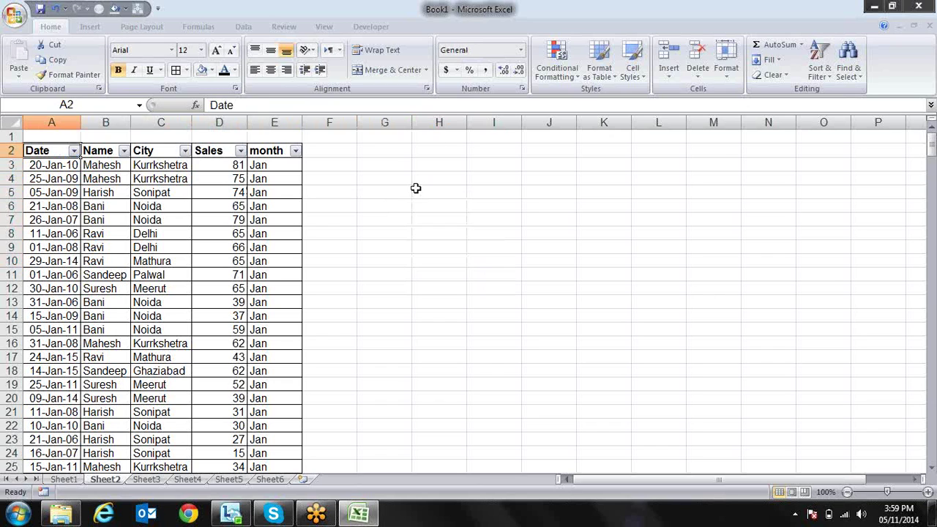
key(alt+Down)
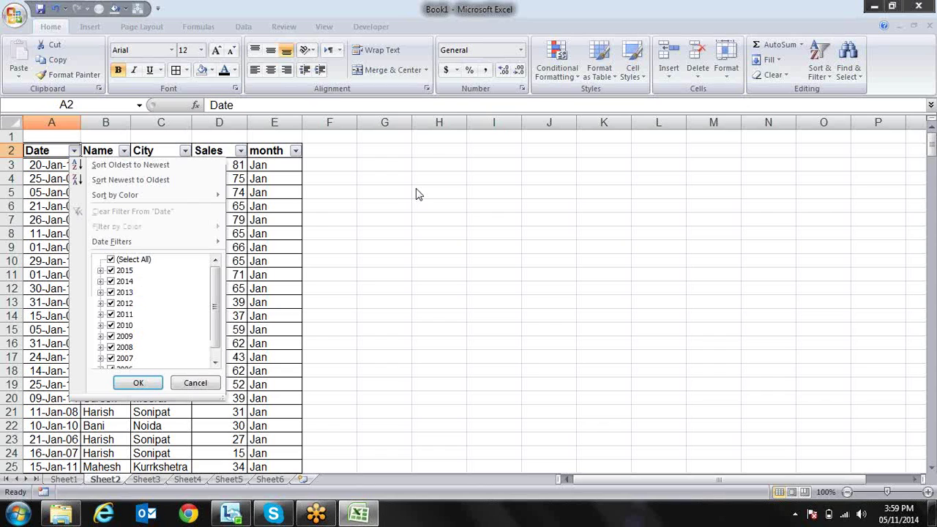
mouse_move(137, 246)
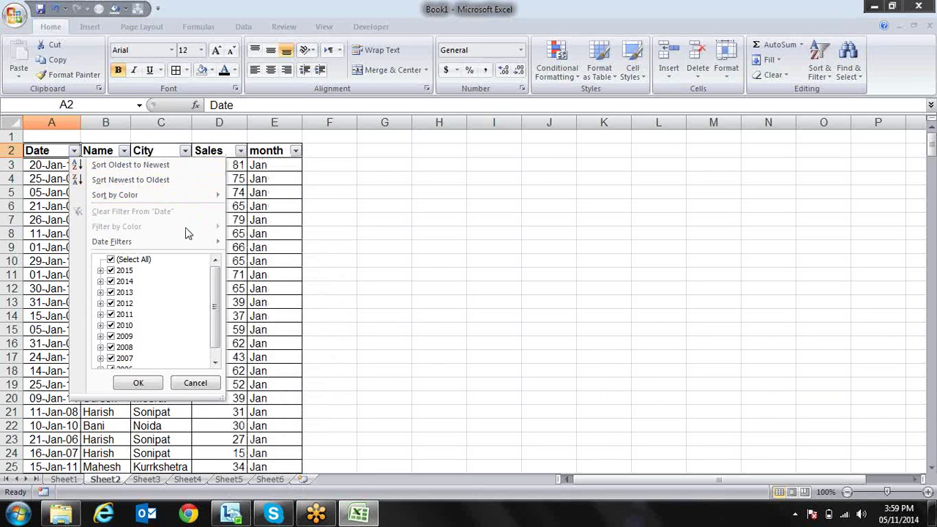
mouse_move(204, 242)
click(101, 270)
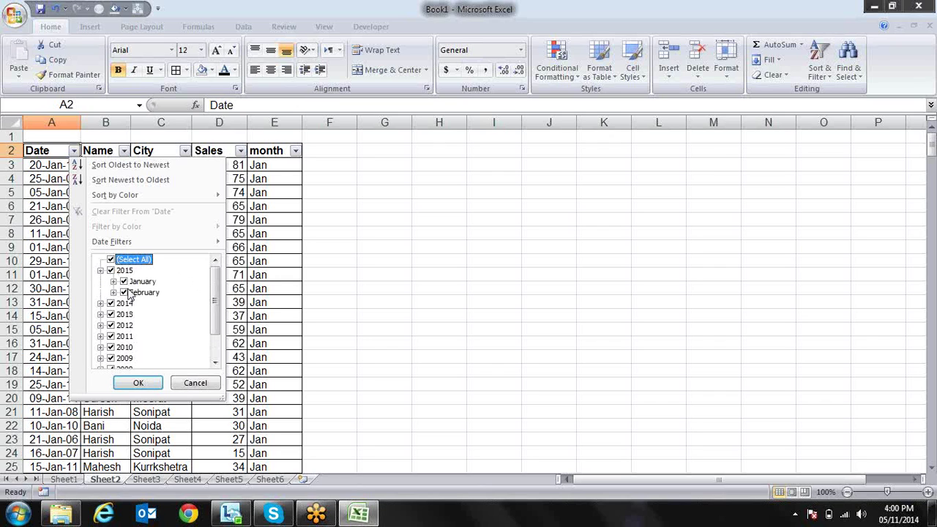
click(113, 281)
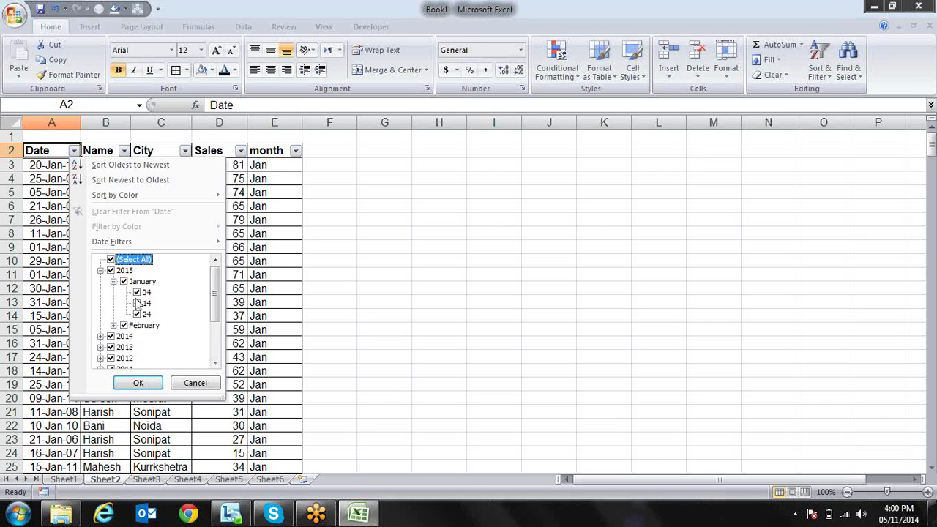
click(137, 303)
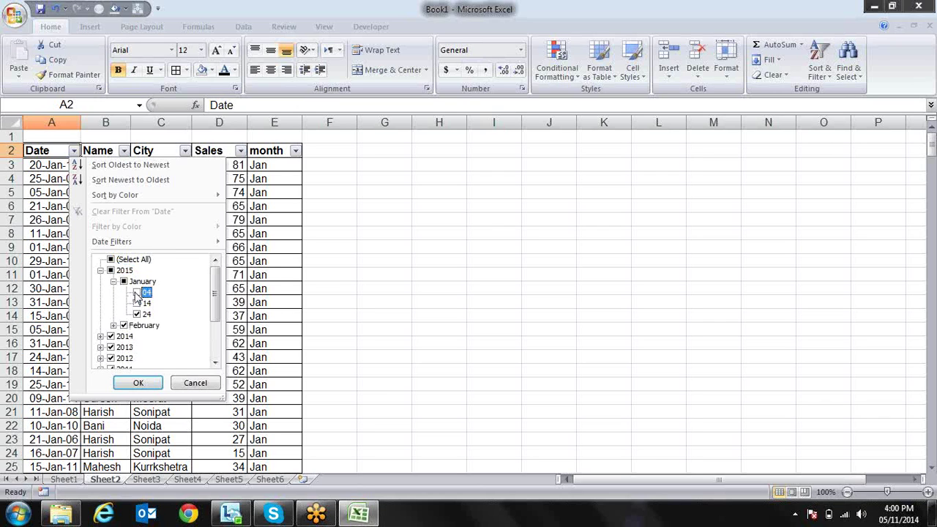
click(111, 270)
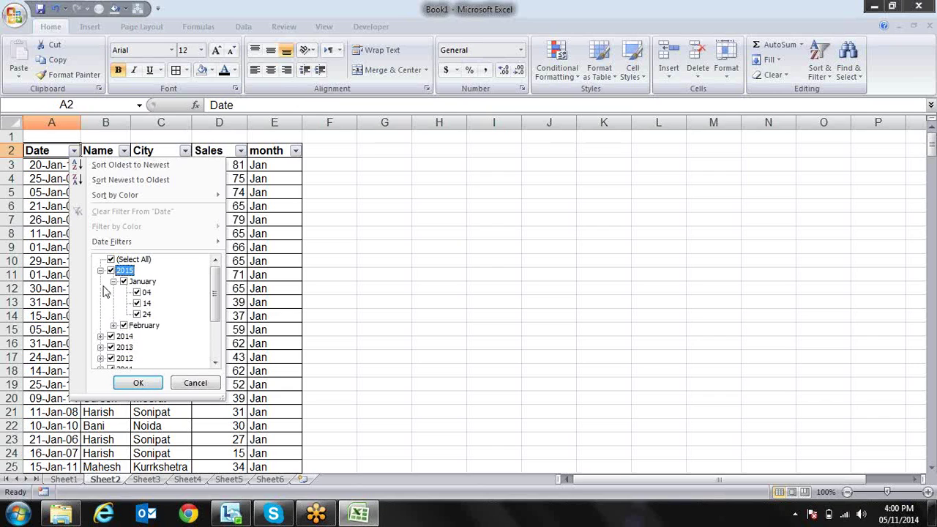
click(100, 271)
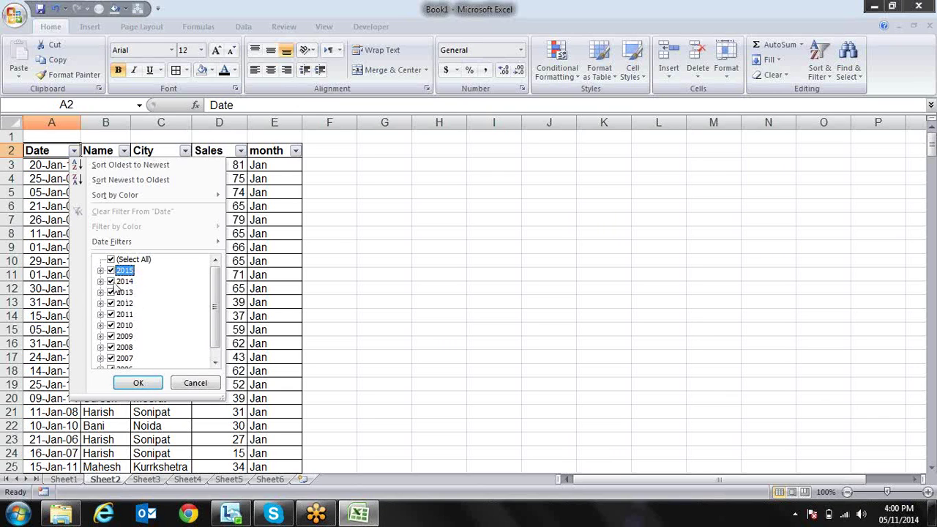
Untick and retick 2014, then show the Date Filters condition submenu
click(111, 281)
click(100, 282)
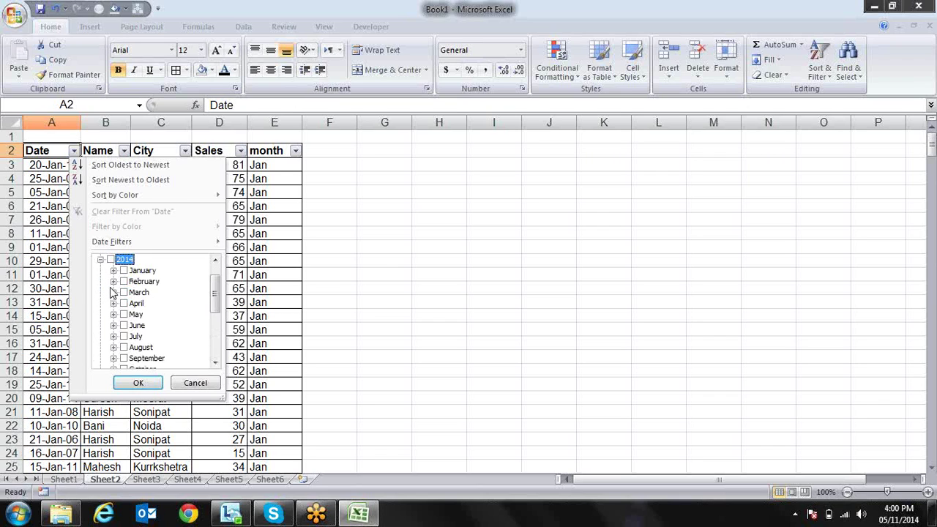
click(100, 261)
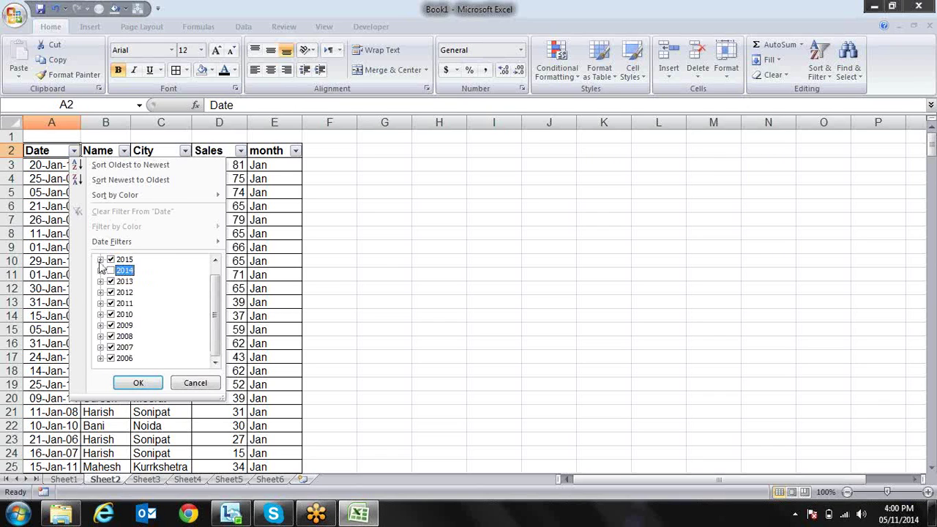
click(111, 270)
drag(218, 310, 218, 278)
mouse_move(186, 243)
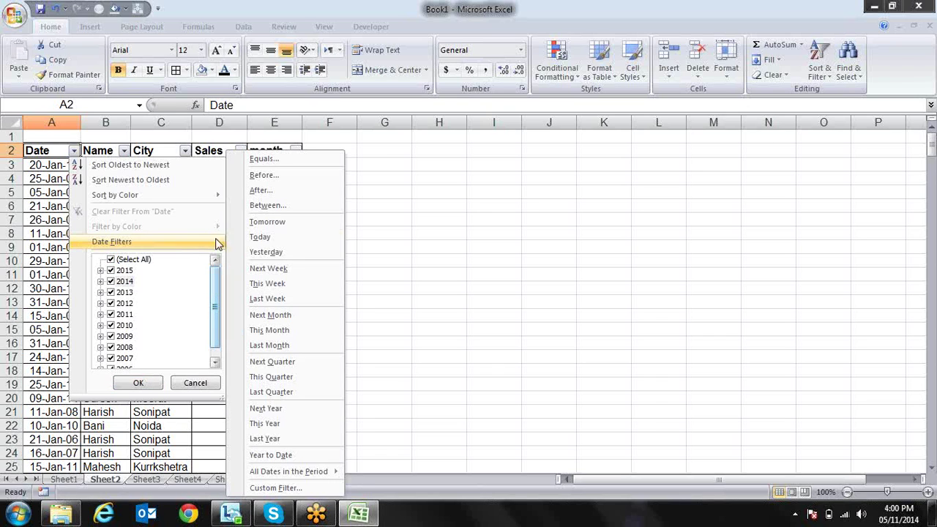
Apply a Date Equals filter for 9-jan-14
click(264, 167)
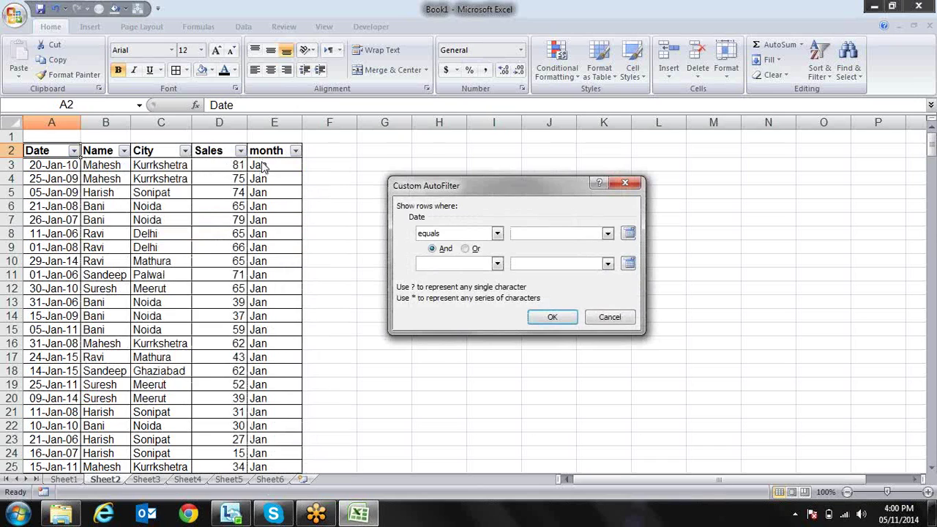
text(9-jan-14)
click(607, 235)
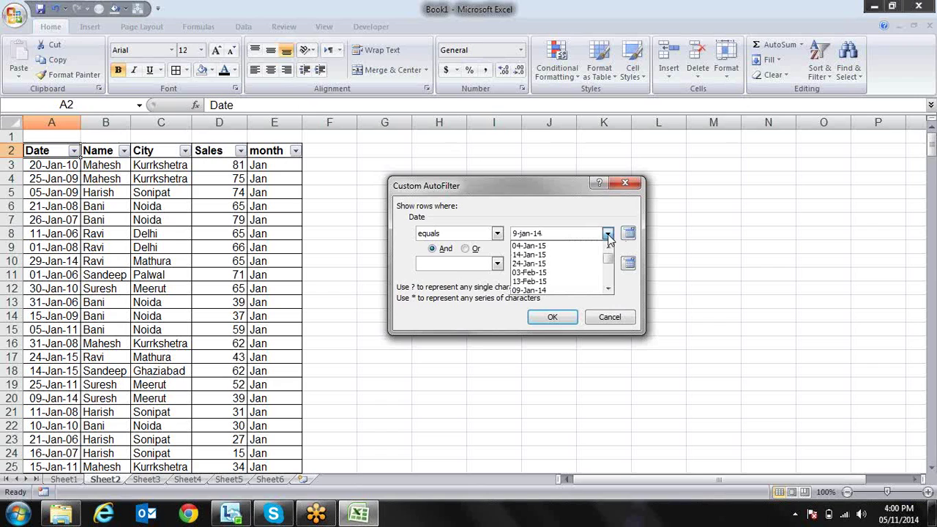
click(588, 222)
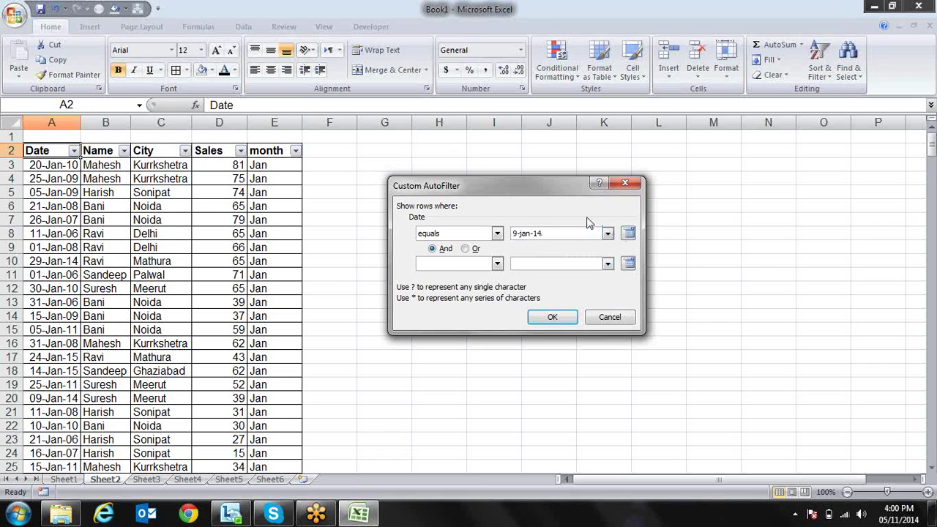
click(552, 316)
key(Down)
key(Up)
Change the Date Equals condition to 03-Feb-15, picked from the date list
key(alt+Down)
key(Down)
key(Down)
key(Down)
key(Down)
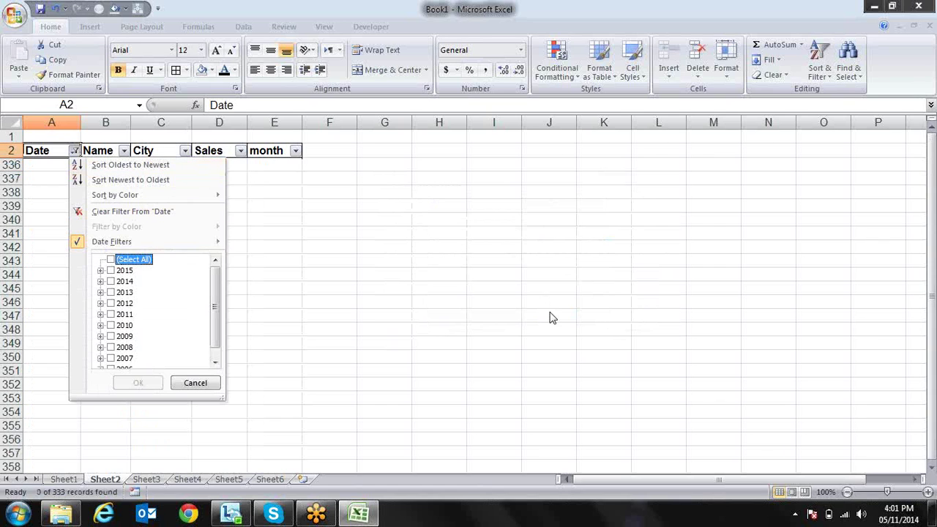
key(Up)
key(Right)
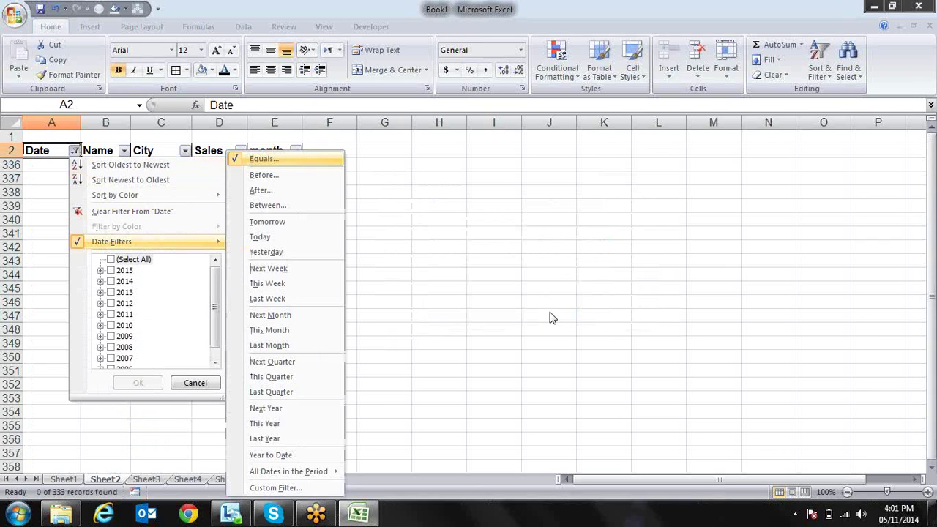
key(Escape)
key(Escape)
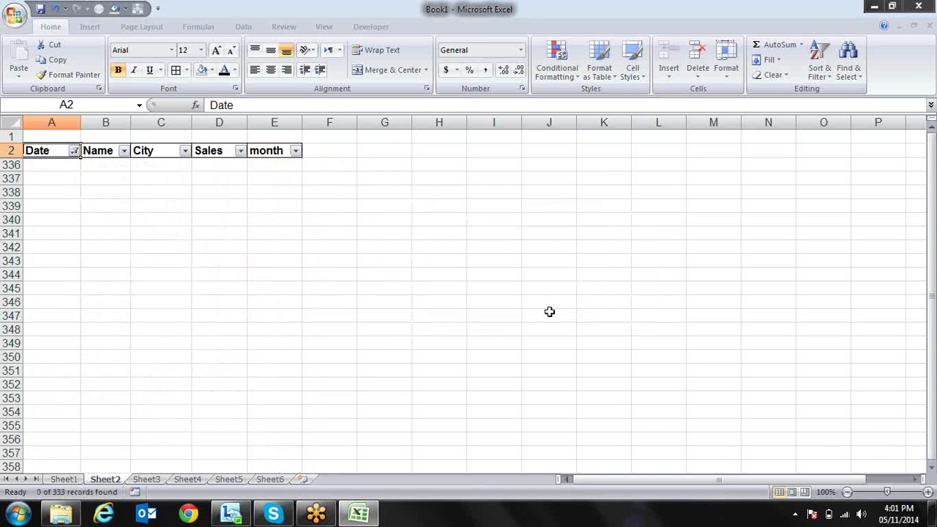
key(alt+Down)
key(Down)
key(Down)
key(Down)
key(Down)
key(Down)
key(Down)
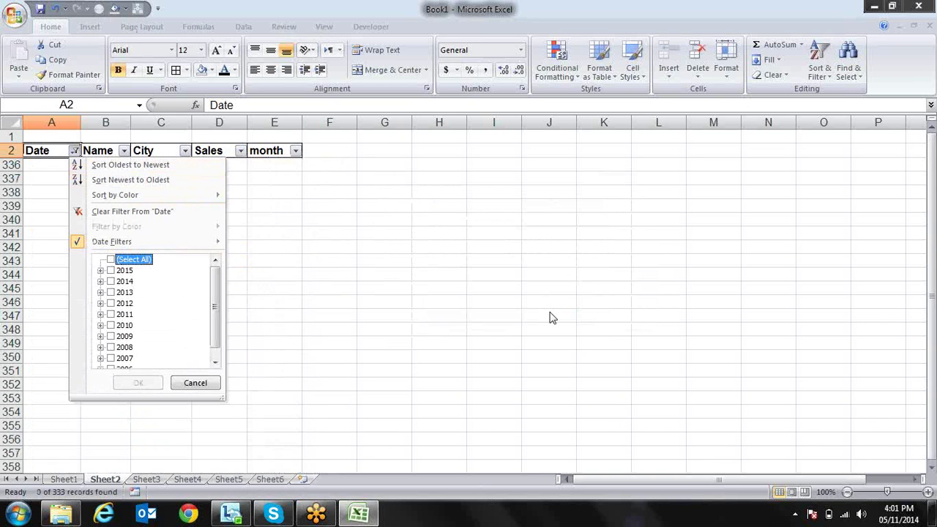
key(Up)
key(Right)
key(Return)
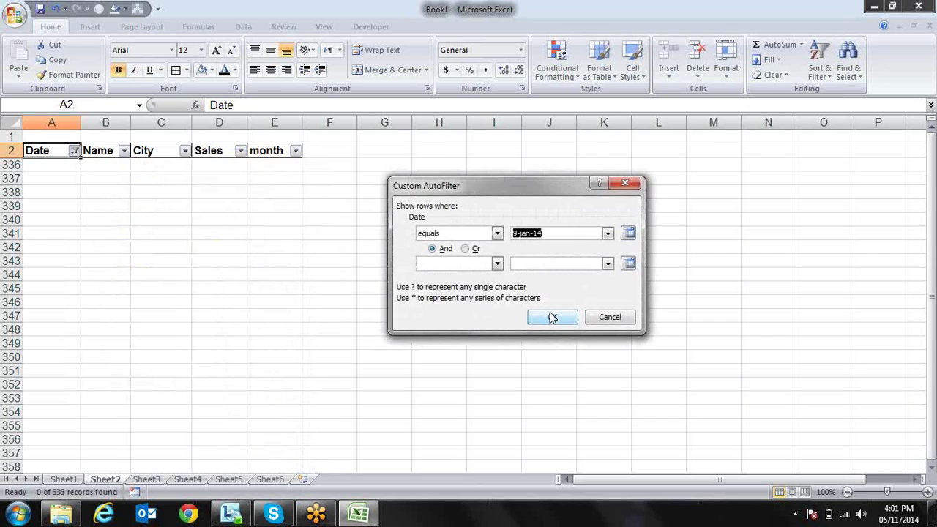
click(607, 233)
click(576, 279)
key(Return)
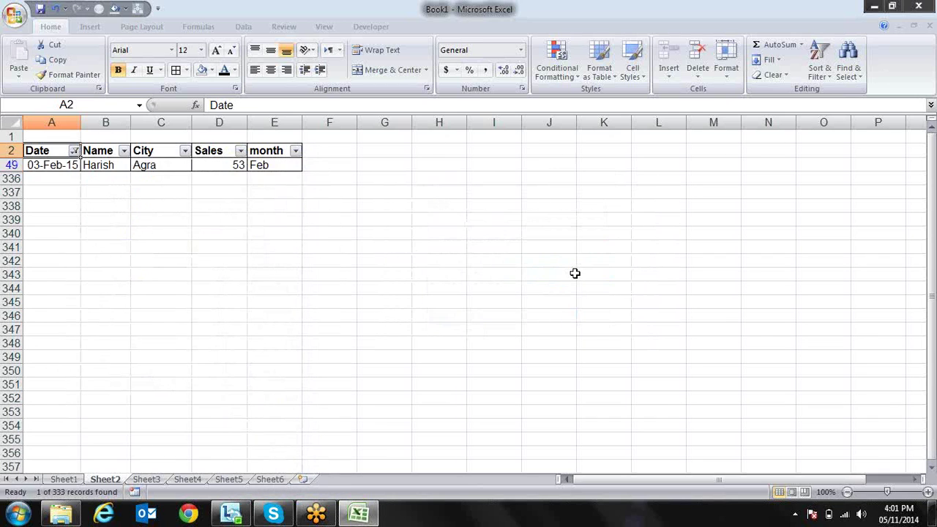
key(Down)
key(Up)
key(alt+Down)
key(Down)
key(Down)
key(Down)
key(Down)
key(Down)
key(Down)
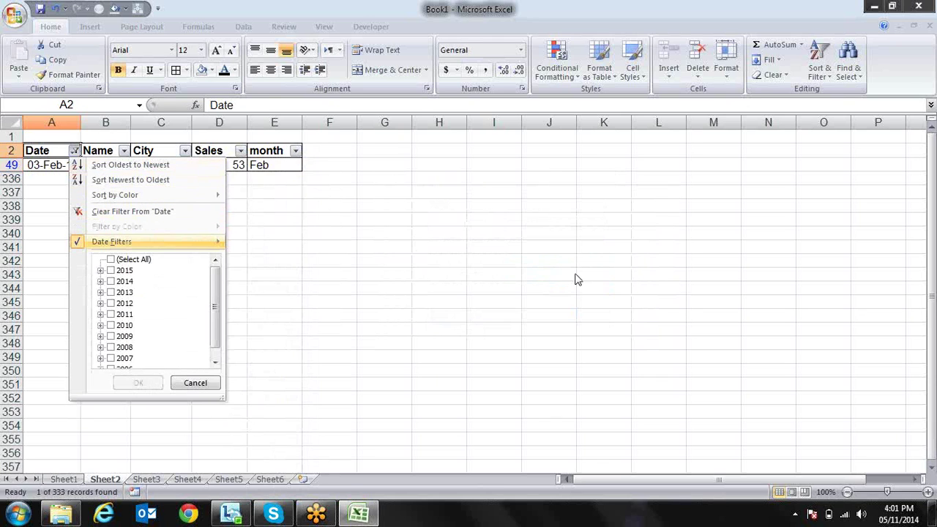
key(Right)
key(Down)
key(Return)
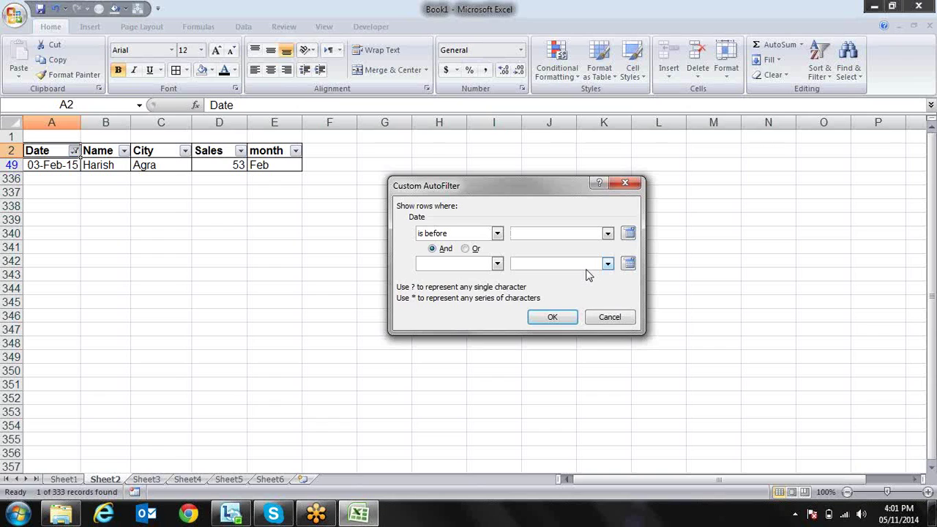
text(10-jan-2007)
key(Return)
key(Down)
key(Down)
key(Down)
key(Down)
key(Down)
key(Down)
key(Down)
key(Down)
key(Down)
key(Up)
key(Up)
key(Up)
key(Up)
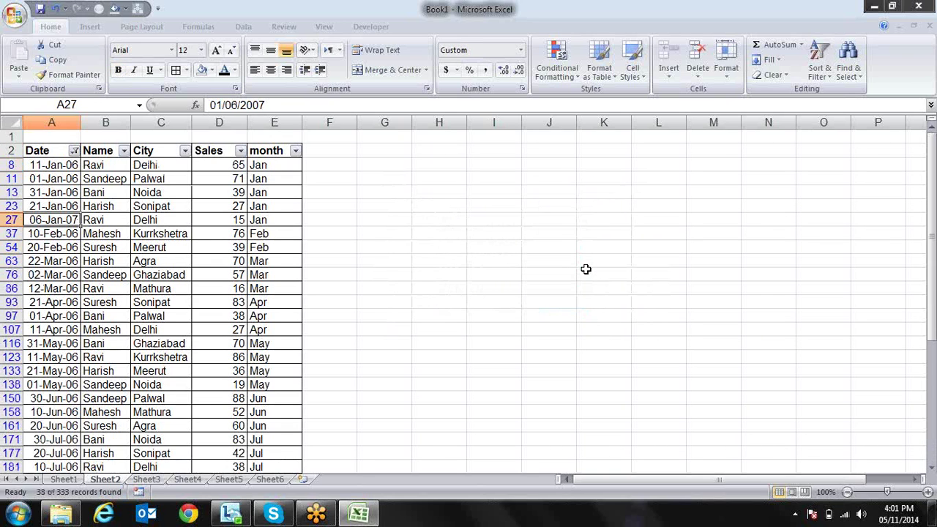
key(Down)
key(Down)
key(Down)
key(Down)
key(Down)
key(Down)
key(Down)
key(Down)
key(Down)
key(Down)
key(Down)
key(Down)
key(Down)
key(Down)
key(Down)
key(Down)
key(Down)
key(Down)
key(Down)
key(Down)
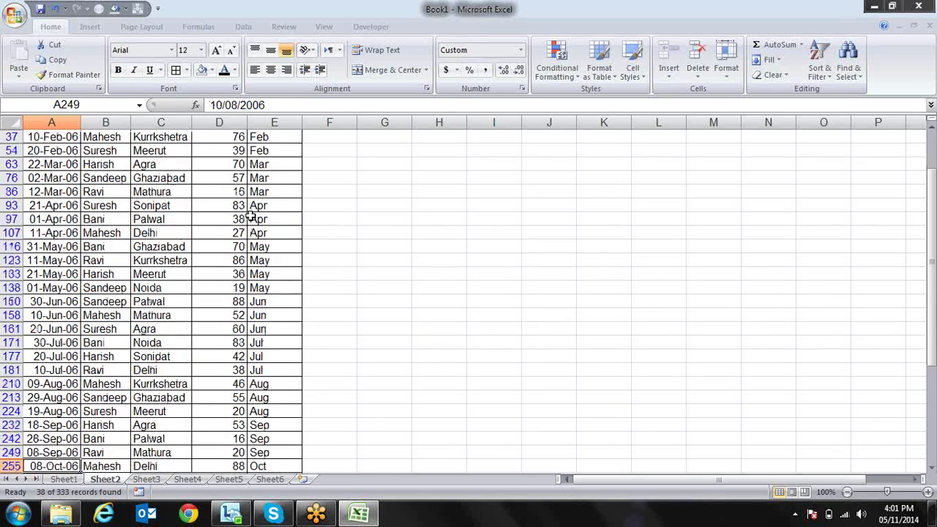
key(Down)
key(Down)
key(Down)
key(Down)
key(Down)
key(Down)
key(Down)
key(Down)
key(Down)
key(Down)
key(Up)
key(Up)
key(Up)
key(Up)
key(Up)
key(Up)
key(Up)
key(Up)
key(Up)
key(Up)
key(Up)
key(Up)
key(Up)
key(Up)
key(Up)
key(Up)
key(Up)
key(Up)
key(Up)
key(Up)
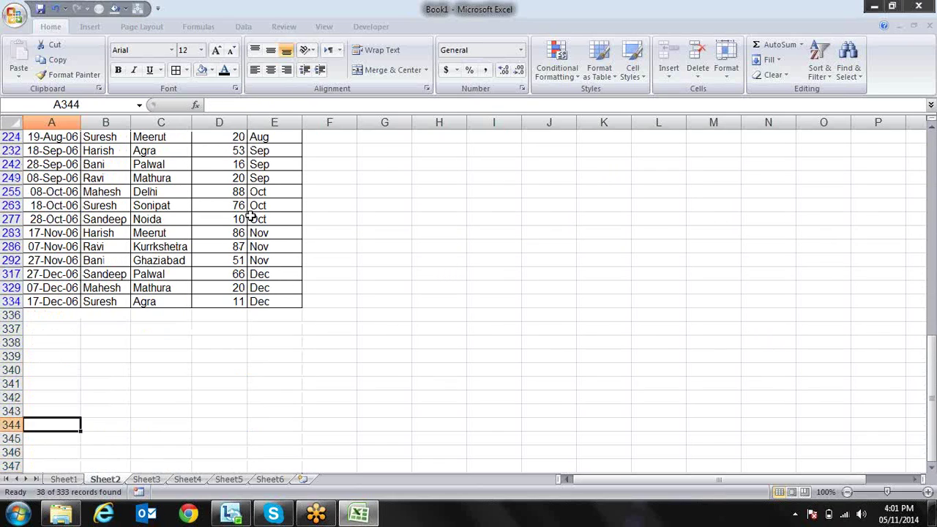
key(Up)
key(Up)
key(Up)
key(Up)
key(Up)
key(Up)
key(Up)
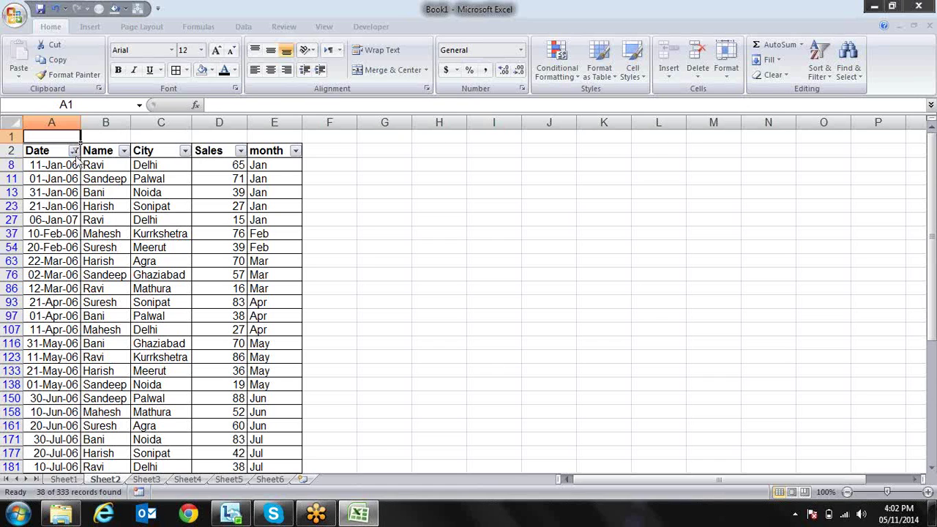
Filter the Date column to dates after 1-jan-14, leaving 41 of 333 records
click(74, 151)
mouse_move(114, 241)
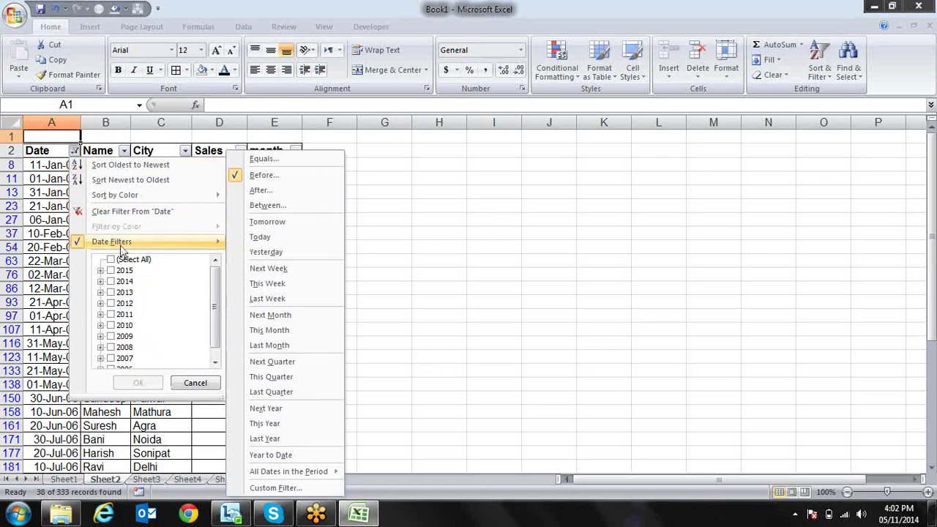
click(278, 194)
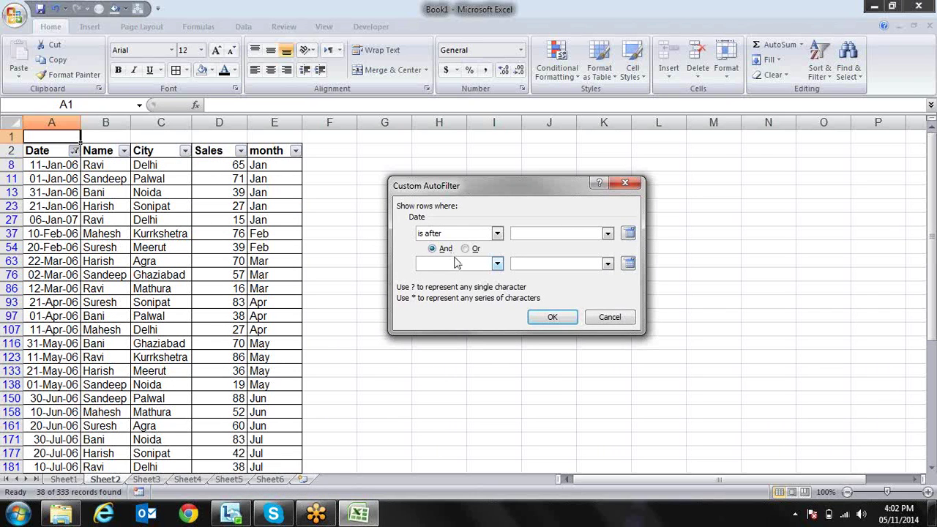
text(1-jan-14)
key(Return)
key(Down)
key(Down)
key(Down)
key(Down)
key(Down)
key(Down)
key(Down)
key(Down)
key(Down)
key(Down)
key(Down)
key(Down)
key(Down)
key(Down)
key(Down)
key(Down)
key(Down)
key(Down)
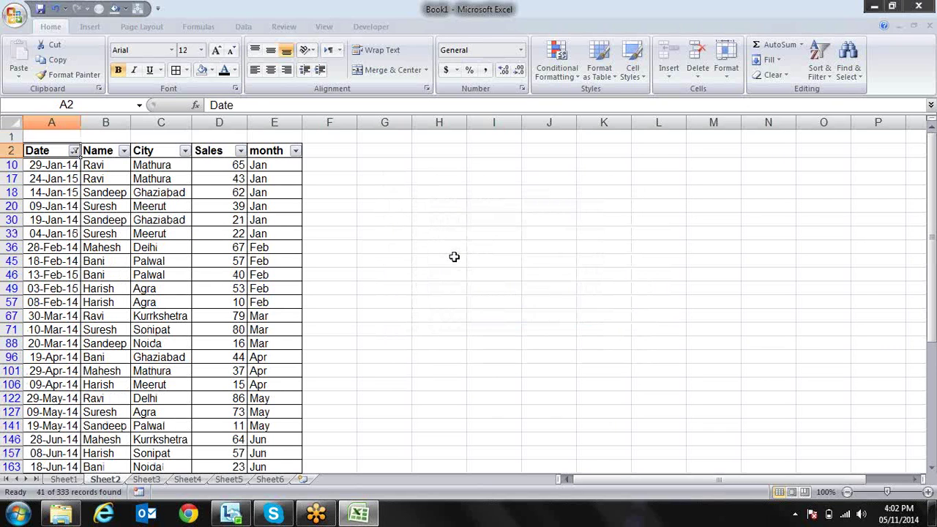
key(Down)
key(Down)
key(Down)
key(Down)
key(Down)
key(Down)
key(Down)
key(Down)
key(Down)
key(Down)
key(Down)
key(Down)
key(Down)
key(Down)
key(Down)
key(Down)
key(Down)
key(Down)
key(Down)
key(Down)
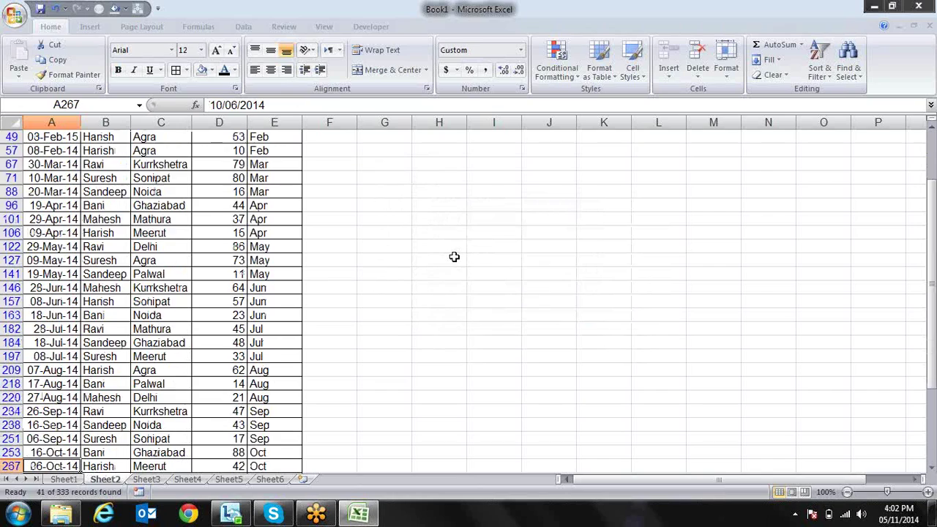
key(Up)
key(Up)
key(Up)
key(Up)
key(Up)
key(Up)
key(Up)
key(Up)
key(Up)
key(Up)
key(Up)
key(Up)
key(Up)
key(Up)
key(Up)
key(Up)
key(Up)
key(Up)
key(Up)
key(Up)
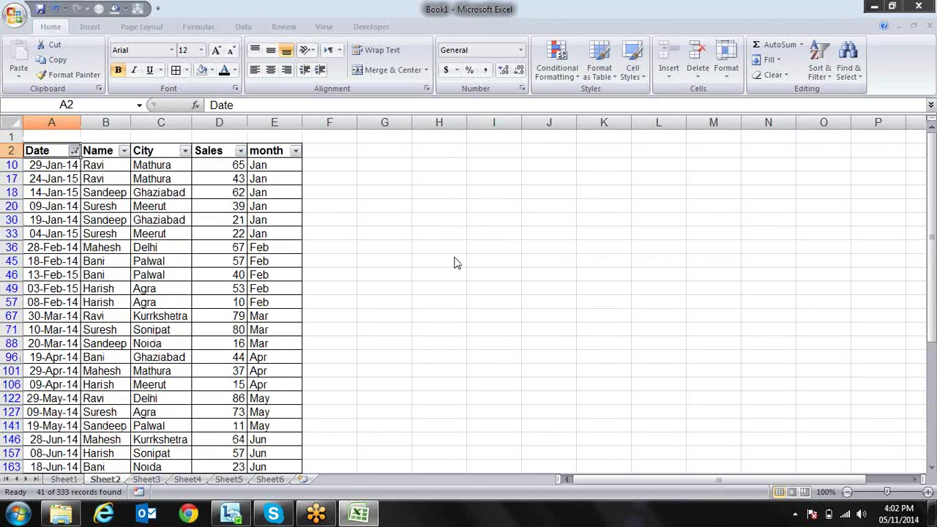
key(alt+Down)
key(Down)
key(Down)
key(Down)
key(Down)
key(Right)
key(Down)
key(Down)
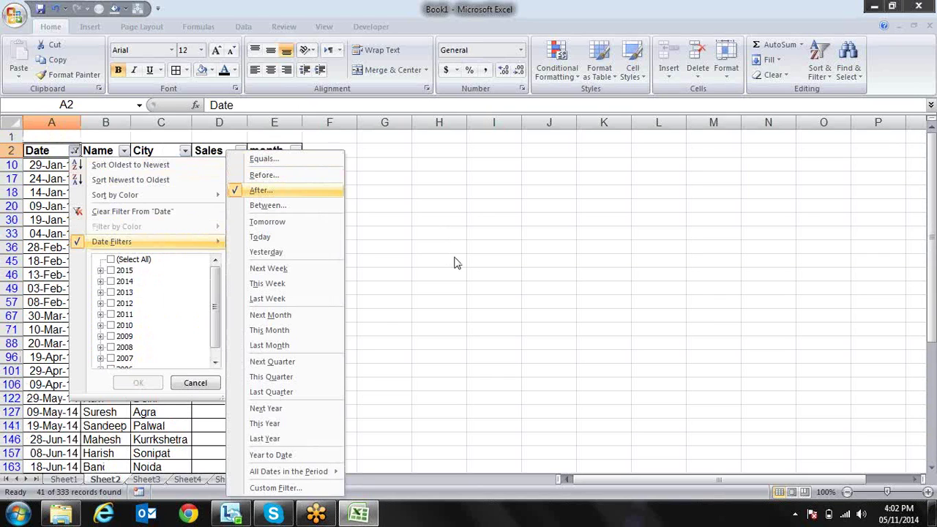
Apply a Date Between filter from 1-jan-14 to 1-jun-14, showing 15 records
key(Down)
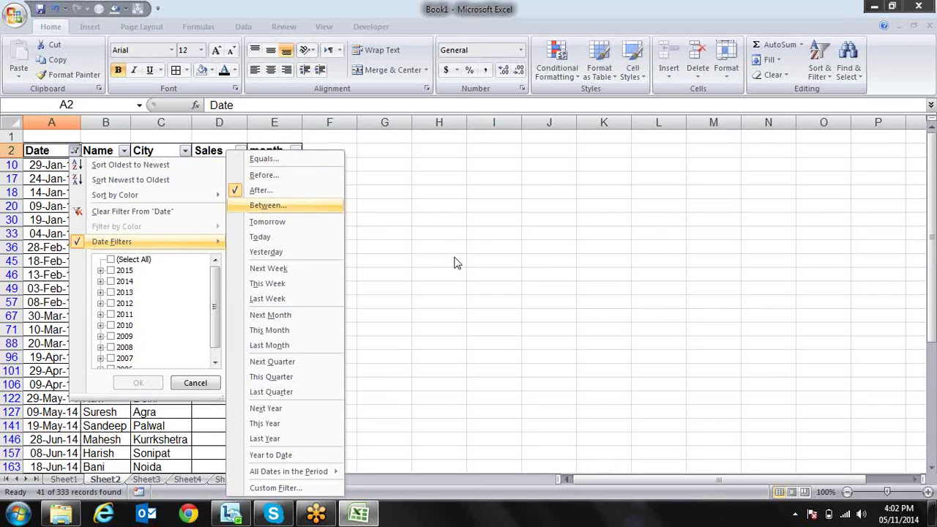
key(Return)
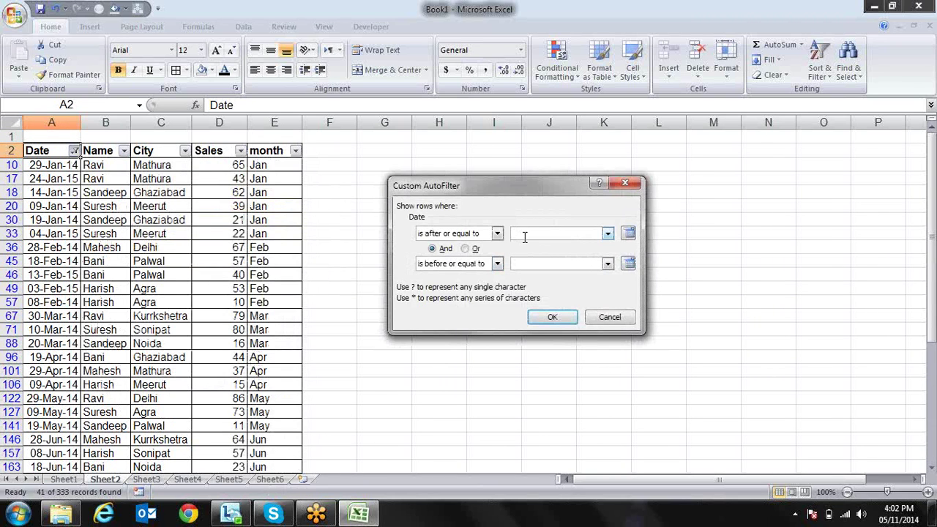
text(1-jan-14)
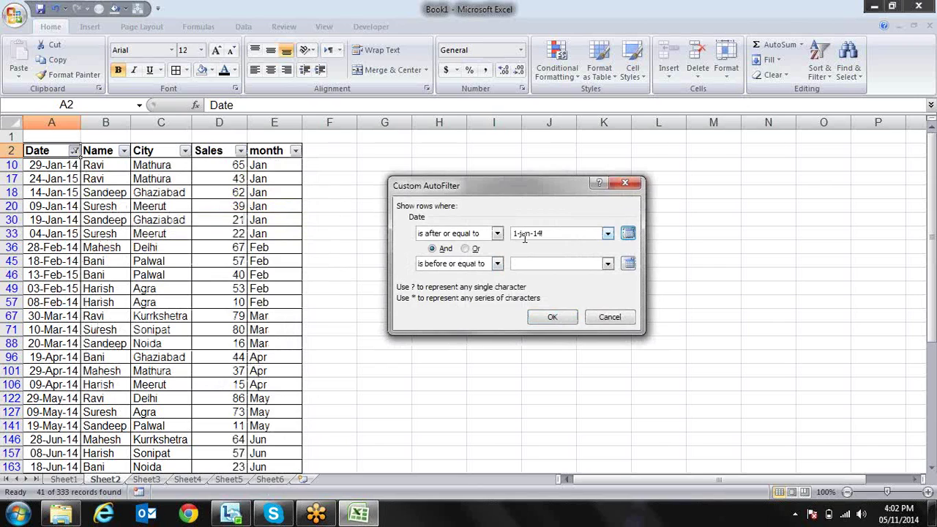
text(1-jun-14)
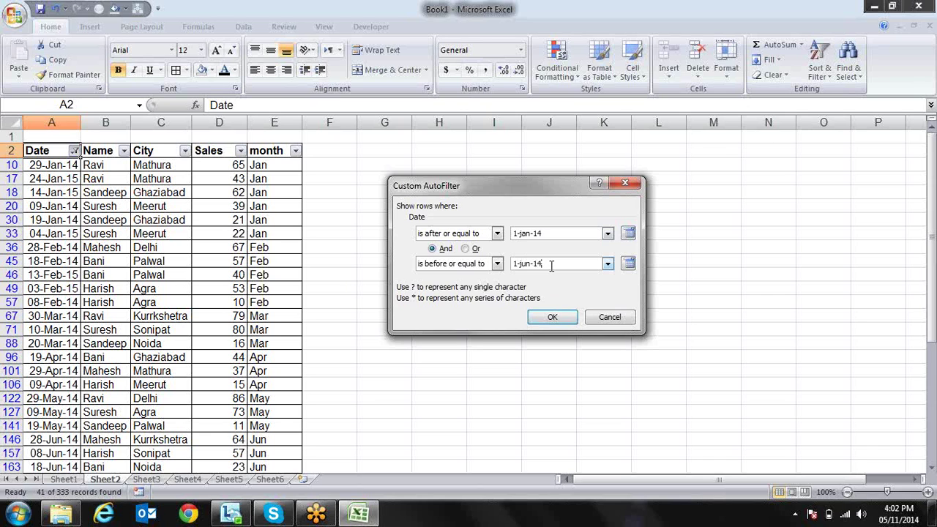
key(Return)
key(Down)
key(Down)
key(Down)
key(Down)
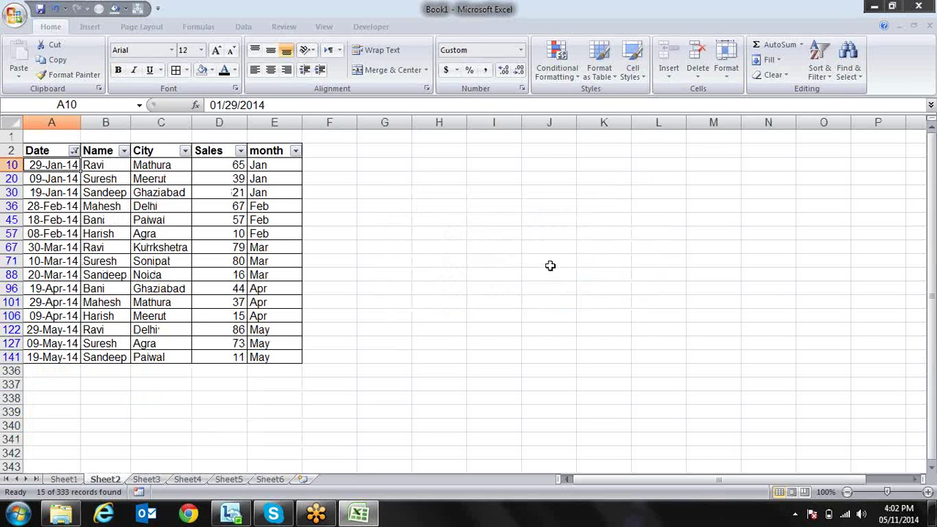
key(Down)
key(Down)
key(Down)
key(Down)
key(Down)
key(Down)
key(Down)
key(Down)
key(Up)
key(Up)
key(Up)
key(Up)
key(Up)
key(Up)
key(Down)
key(Down)
key(Down)
key(Down)
key(Down)
key(Down)
key(Down)
key(Down)
key(Down)
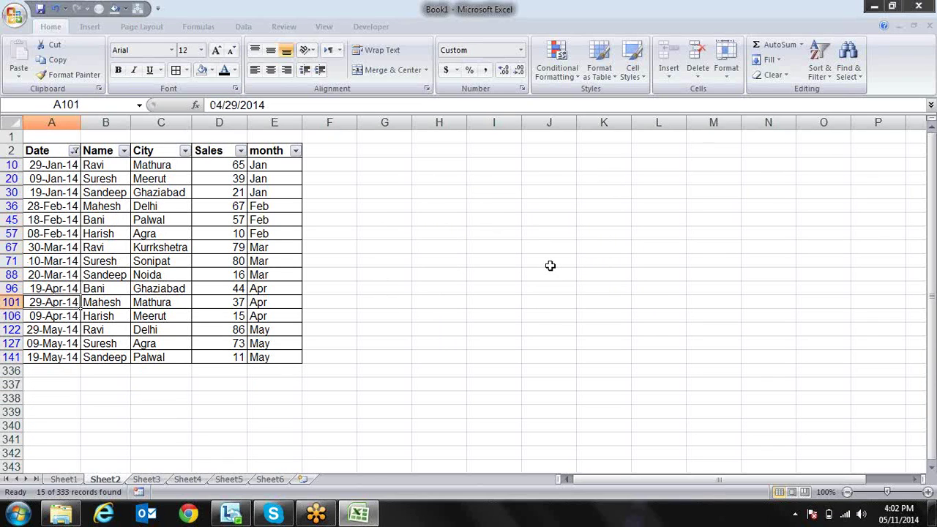
key(Up)
key(Up)
key(Up)
key(Up)
key(Up)
key(Up)
key(Up)
key(Up)
key(Up)
key(Up)
key(Up)
key(Up)
key(Up)
key(Up)
key(Up)
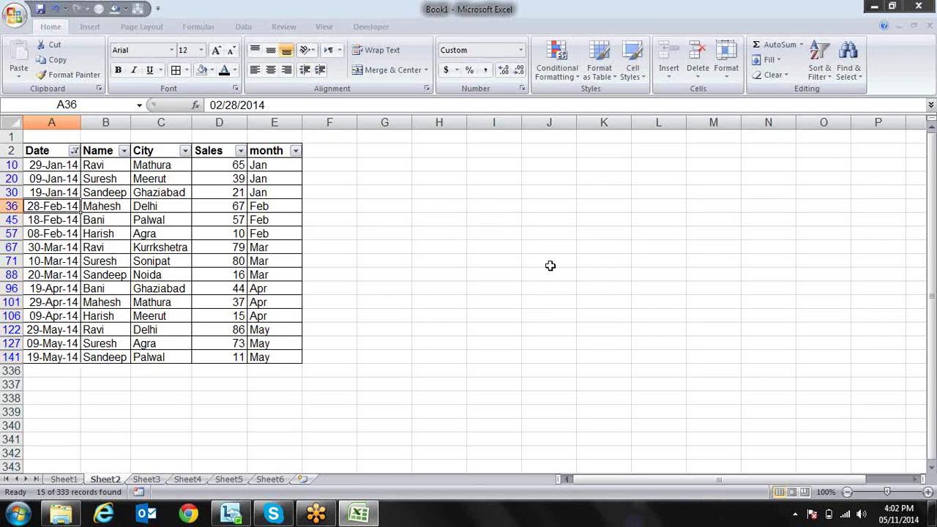
key(alt+Down)
Apply the Tomorrow date filter to the Date column
key(Down)
key(Down)
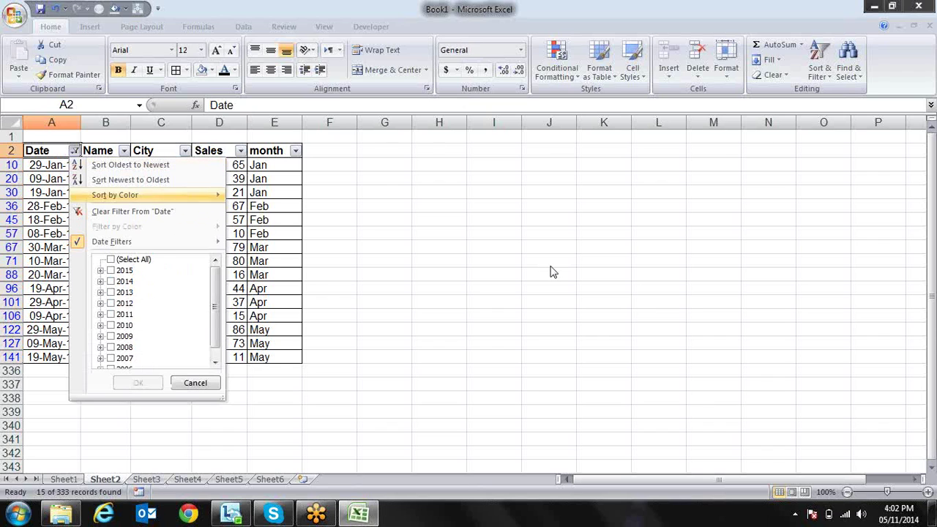
key(Down)
key(Down)
key(Right)
key(Down)
key(Down)
key(Down)
key(Down)
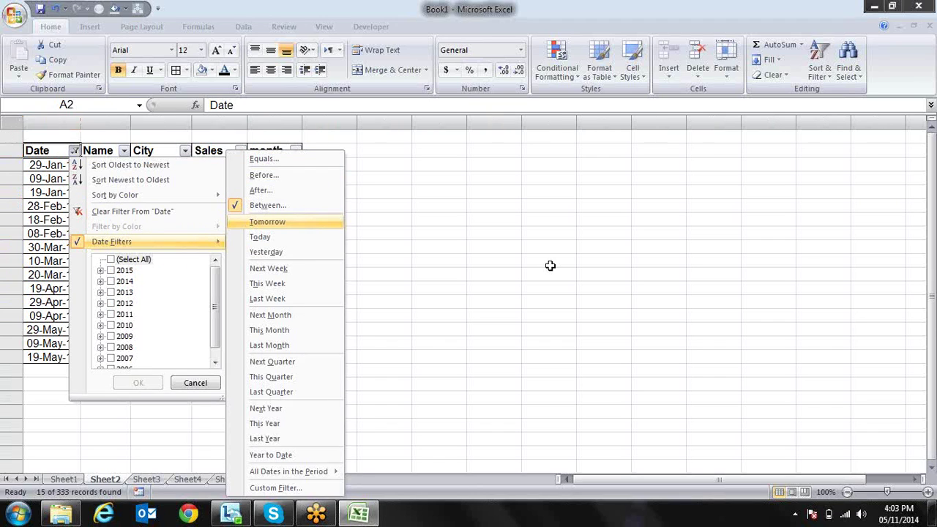
key(Return)
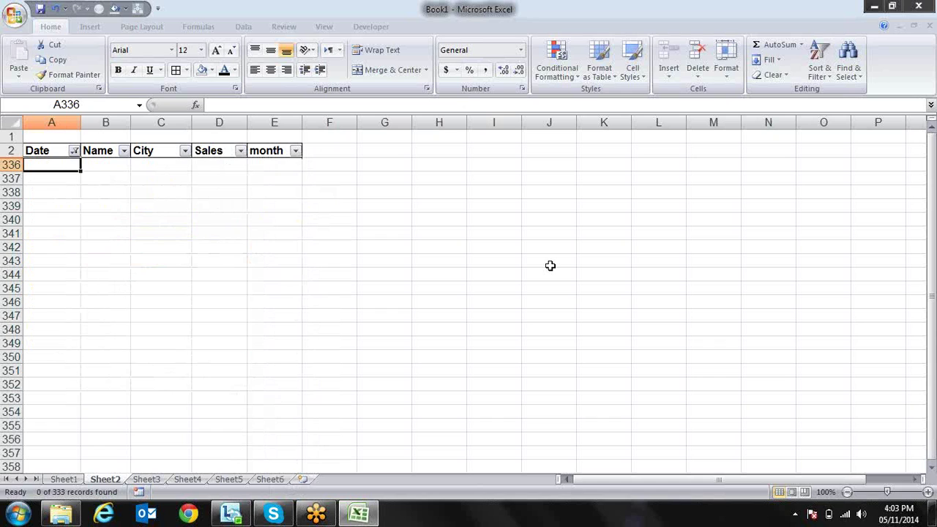
key(Up)
Switch the Date filter to Today
key(alt+Down)
key(Down)
key(Down)
key(Down)
key(Down)
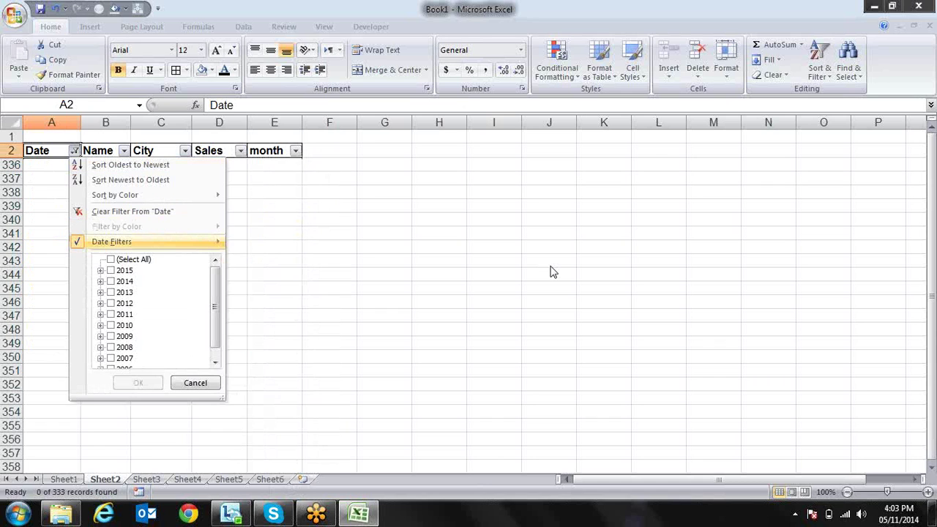
key(Right)
key(Down)
key(Down)
key(Down)
key(Down)
key(Down)
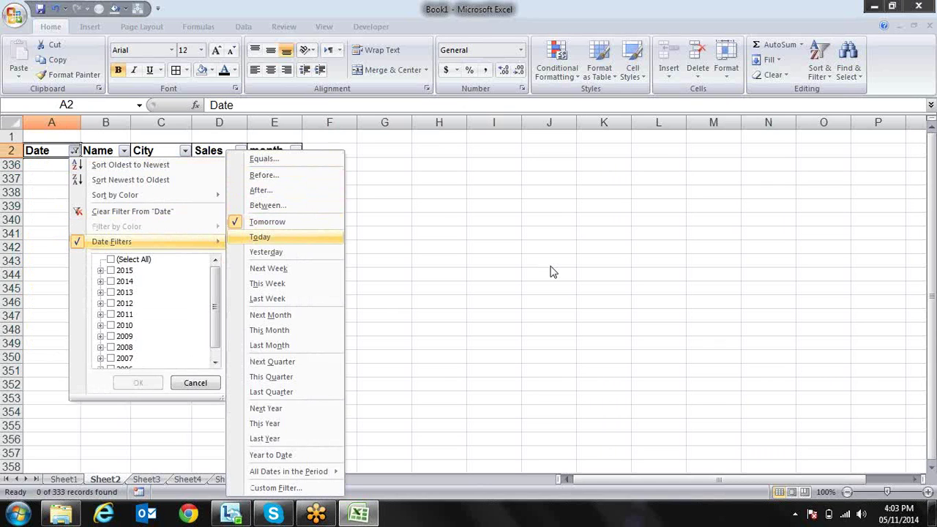
key(Return)
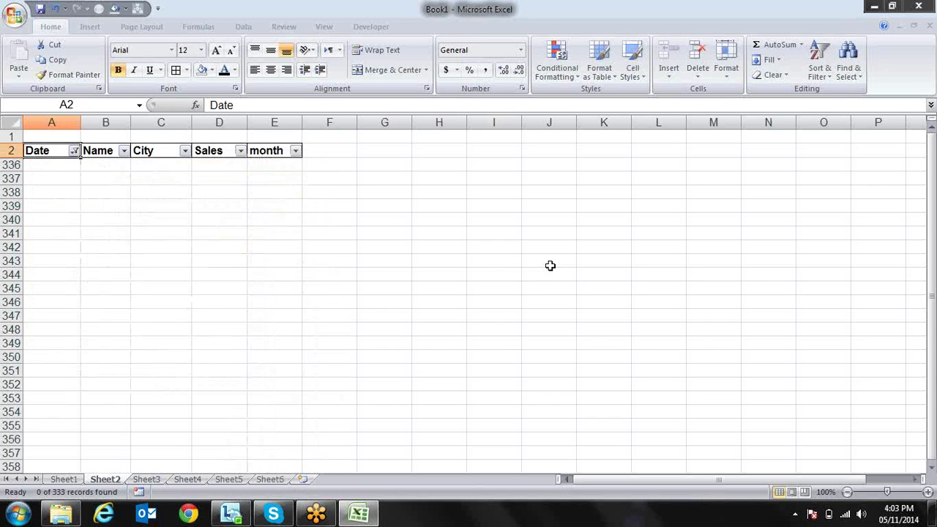
Switch the Date filter to Yesterday
key(alt+Down)
key(Down)
key(Down)
key(Down)
key(Down)
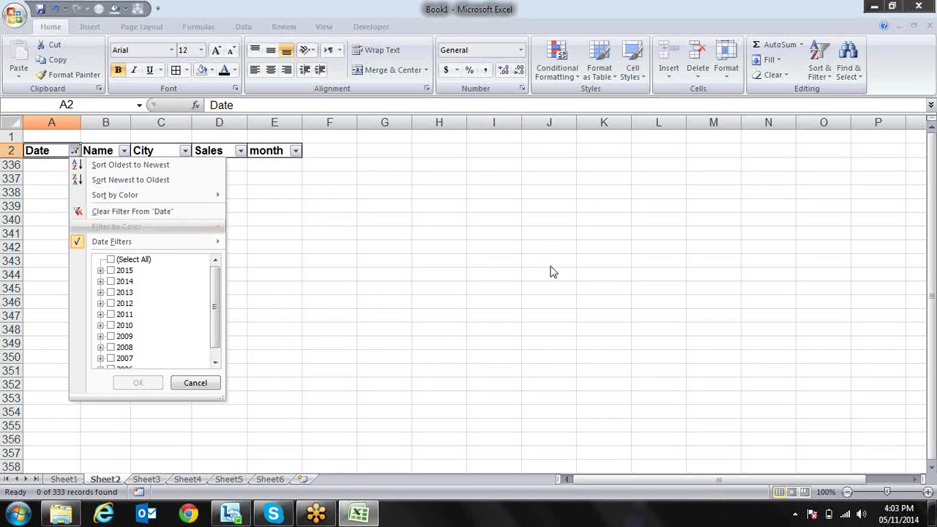
key(Down)
key(Right)
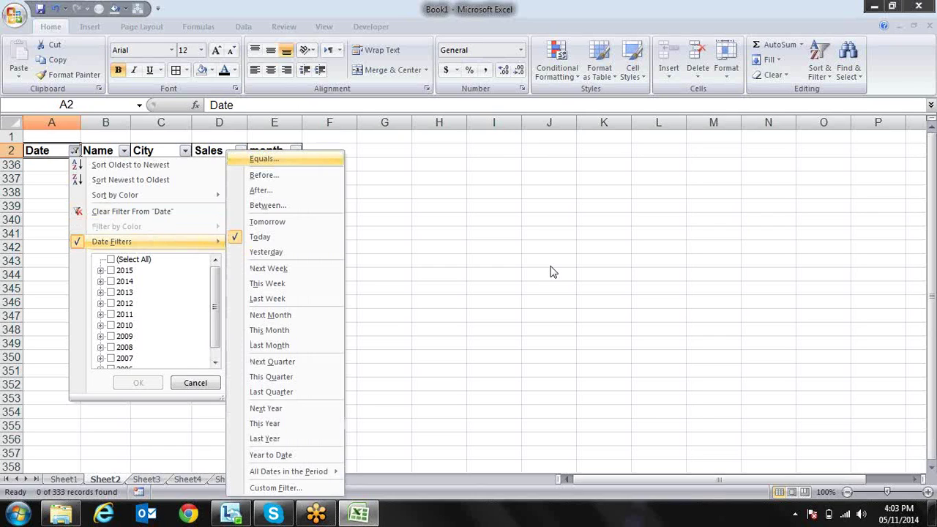
key(Down)
key(Down)
key(Down)
key(Down)
key(Down)
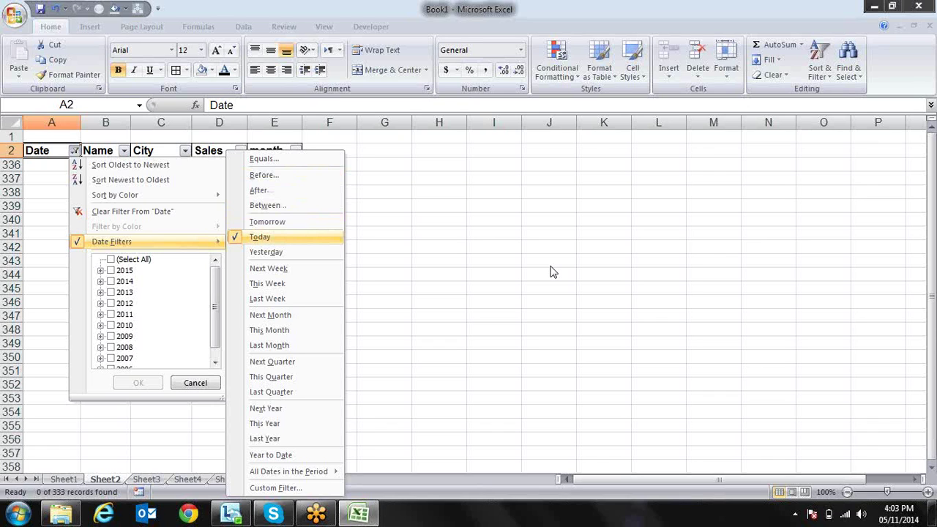
key(Down)
key(Return)
key(alt+Down)
key(Down)
key(Down)
key(Down)
key(Down)
key(Down)
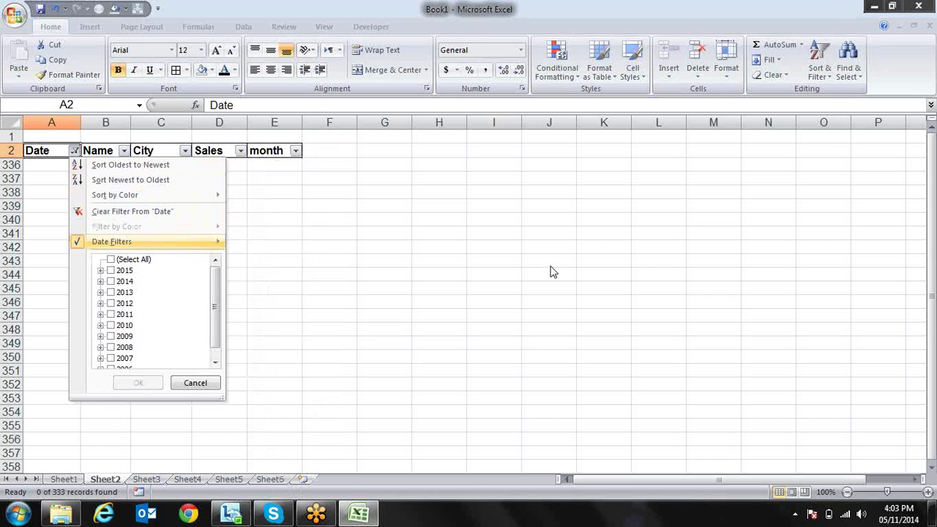
Apply the Next Week date filter, which leaves a single record
key(Right)
key(Down)
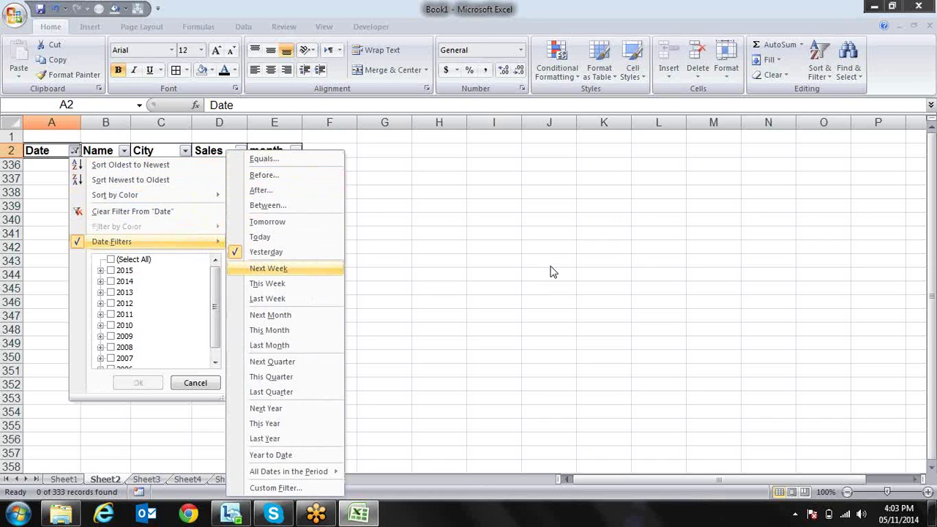
key(Return)
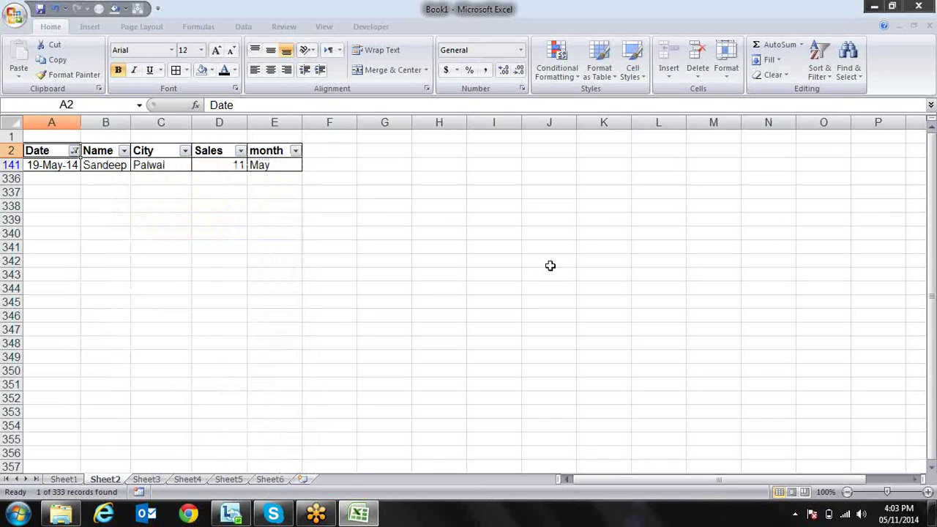
key(Down)
key(Up)
Switch the Date filter to This Week
key(alt+Down)
key(Down)
key(Down)
key(Down)
key(Down)
key(Down)
key(Right)
key(Down)
Switch the Date filter to Last Week, showing one record
key(Down)
key(Down)
key(Down)
key(Down)
key(Down)
key(Down)
key(Down)
key(Return)
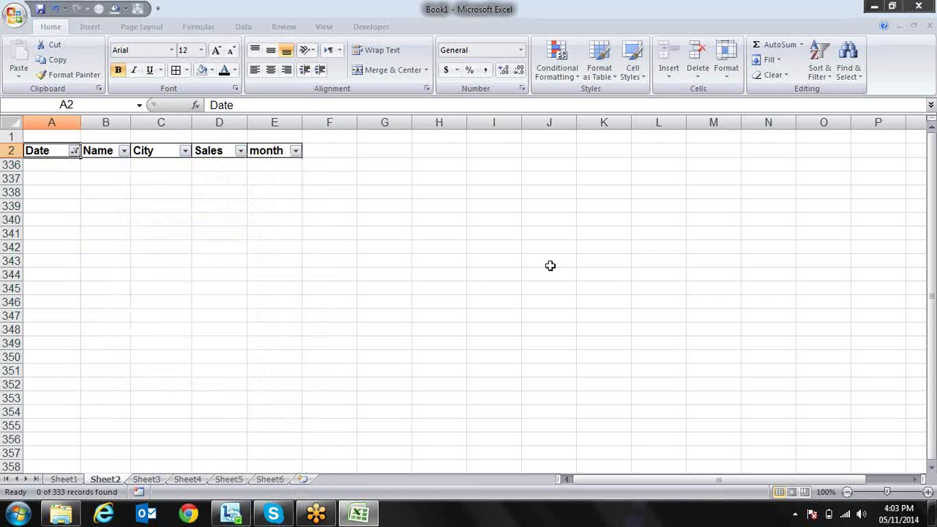
key(alt+Down)
key(Down)
key(Down)
key(Down)
key(Down)
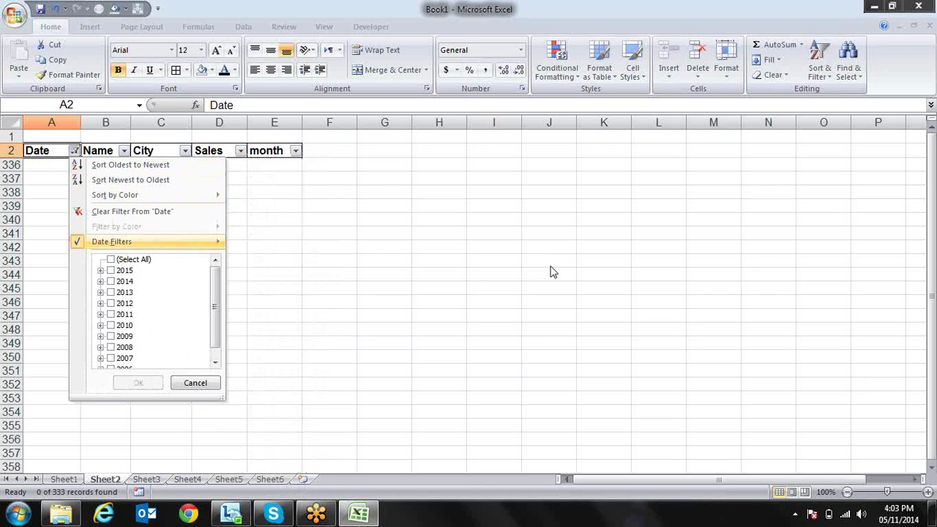
key(Right)
key(Down)
key(Down)
key(Down)
key(Down)
key(Down)
key(Down)
key(Down)
key(Down)
key(Down)
key(Return)
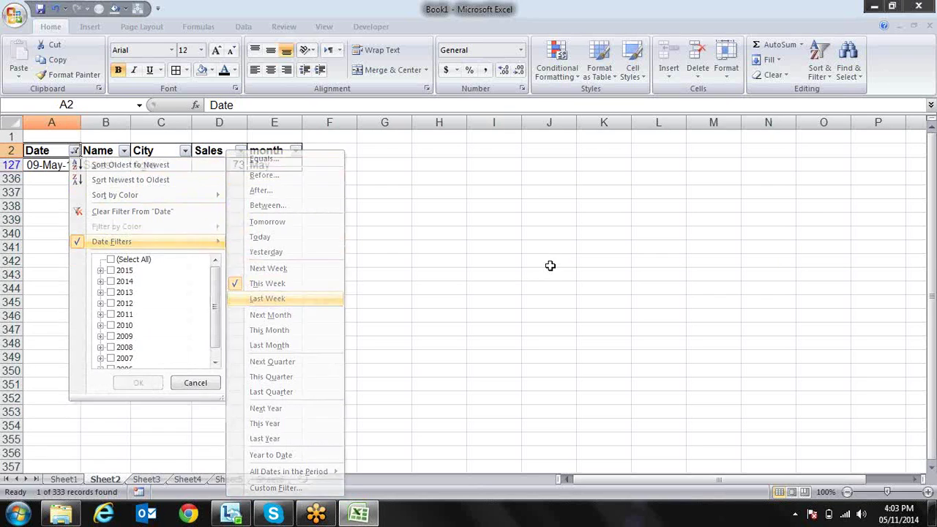
Switch the Date filter to Next Month
key(Down)
key(Down)
key(Up)
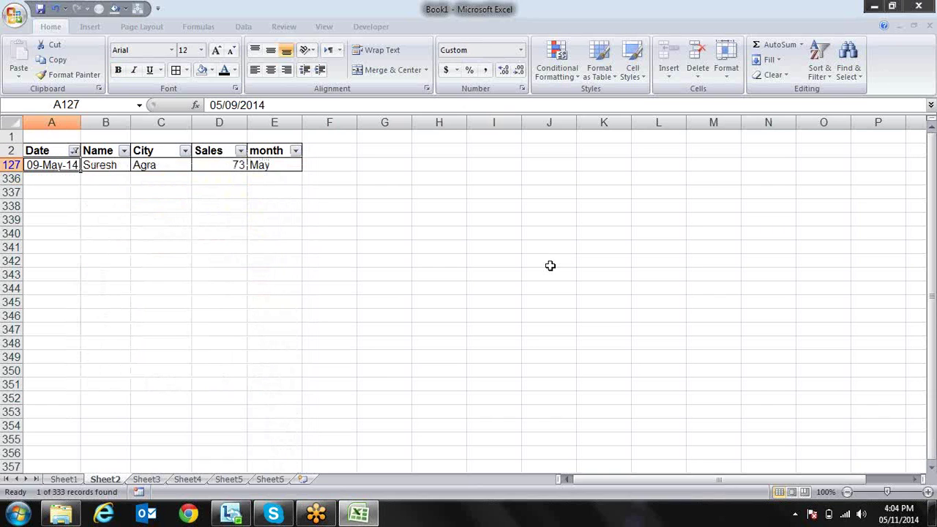
key(Up)
key(alt+Down)
key(Down)
key(Down)
key(Down)
key(Down)
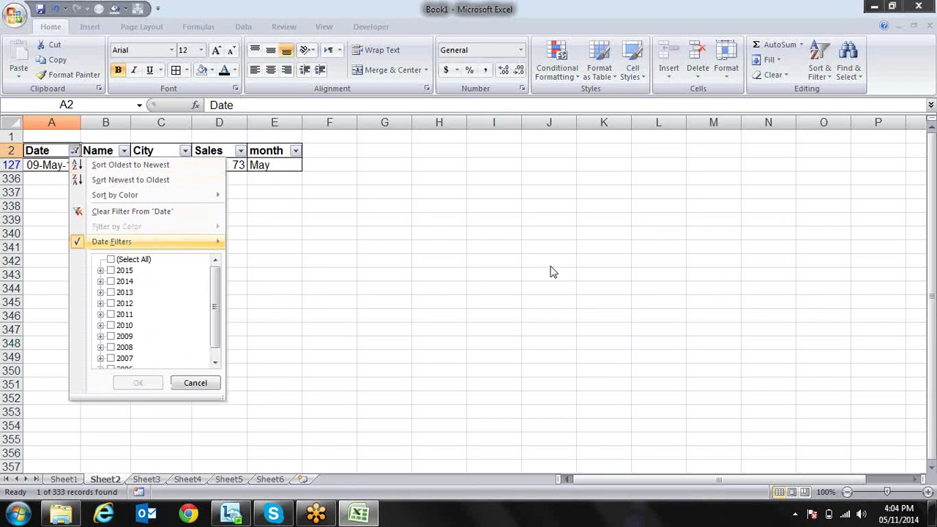
key(Right)
key(Down)
key(Down)
key(Down)
key(Down)
key(Down)
key(Down)
key(Down)
key(Down)
key(Down)
key(Down)
key(Down)
key(Down)
key(Up)
key(Up)
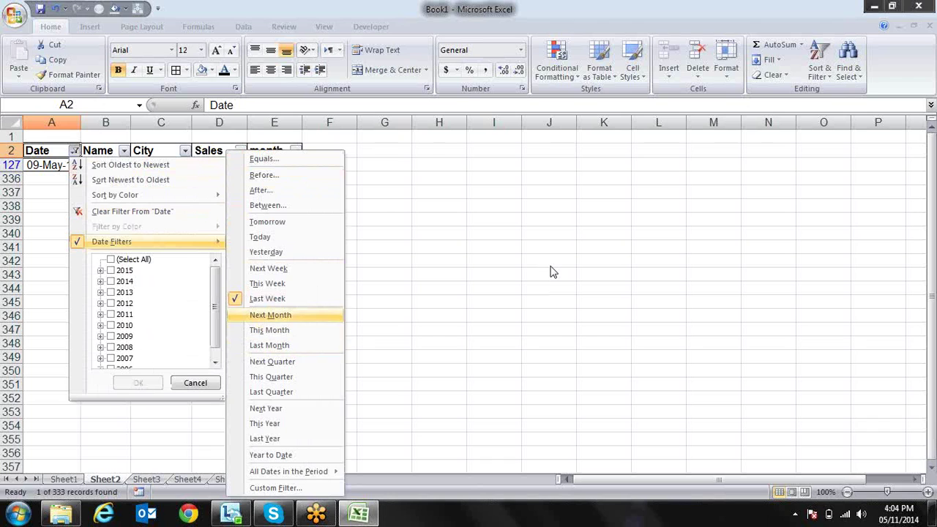
key(Return)
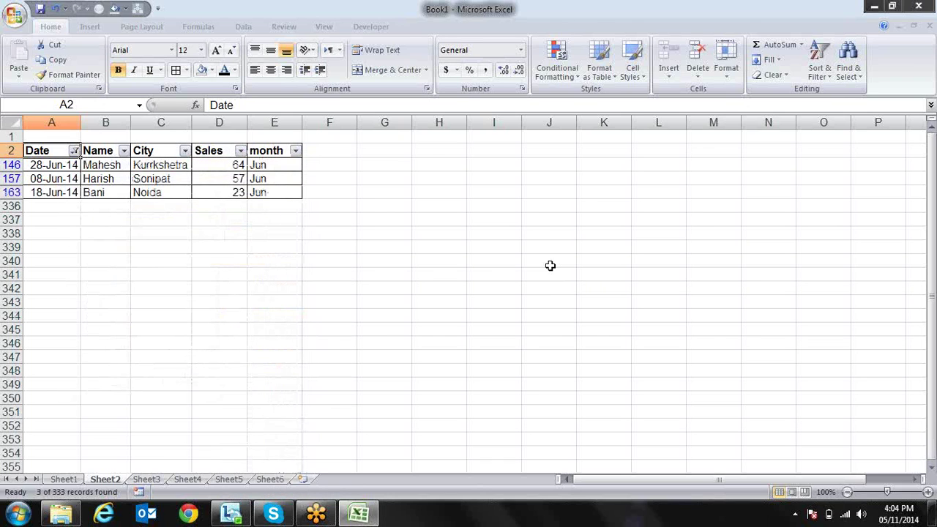
Switch the Date filter to This Month
key(alt+Down)
key(Down)
key(Down)
key(Down)
key(Down)
key(Right)
key(Down)
key(Down)
key(Down)
key(Down)
key(Down)
key(Down)
key(Down)
key(Down)
key(Down)
key(Down)
key(Return)
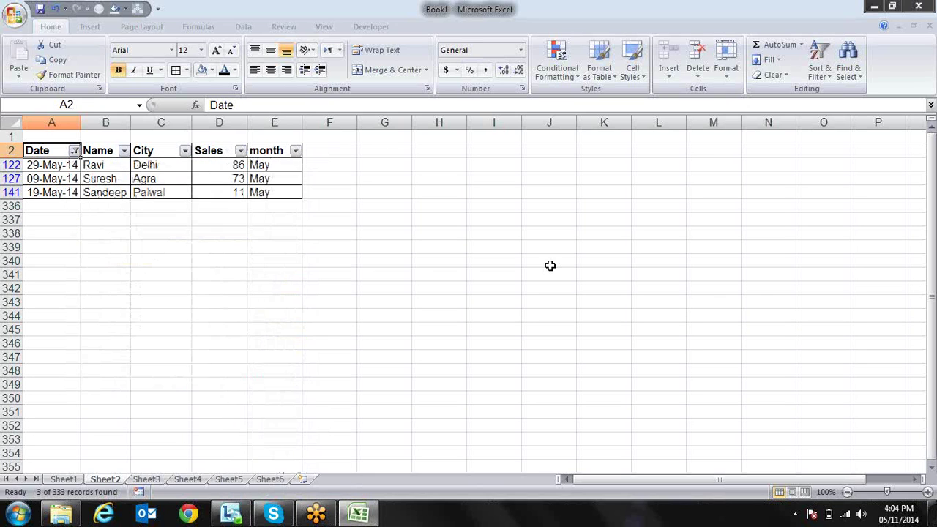
Switch the Date filter to Last Month
key(alt+Down)
key(Down)
key(Down)
key(Down)
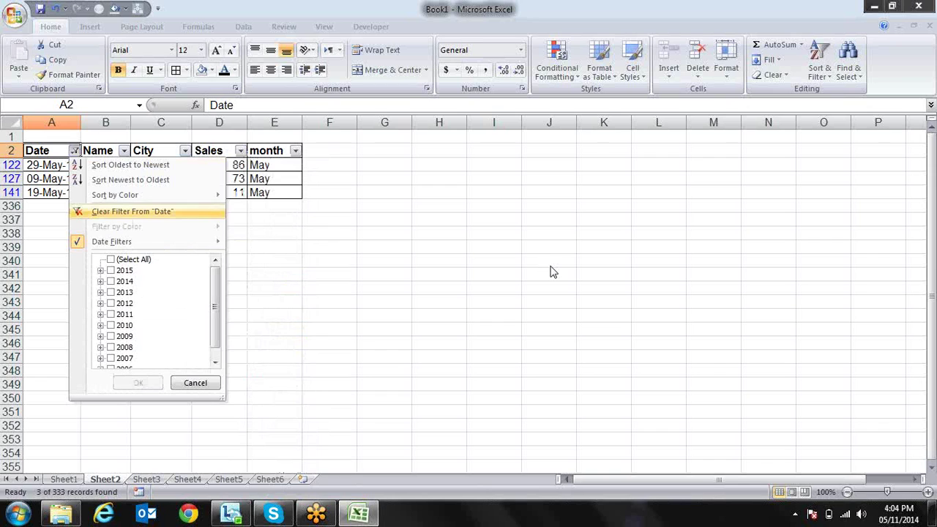
key(Down)
key(Right)
key(Down)
key(Down)
key(Down)
key(Down)
key(Down)
key(Down)
key(Down)
key(Down)
key(Down)
key(Down)
key(Down)
key(Down)
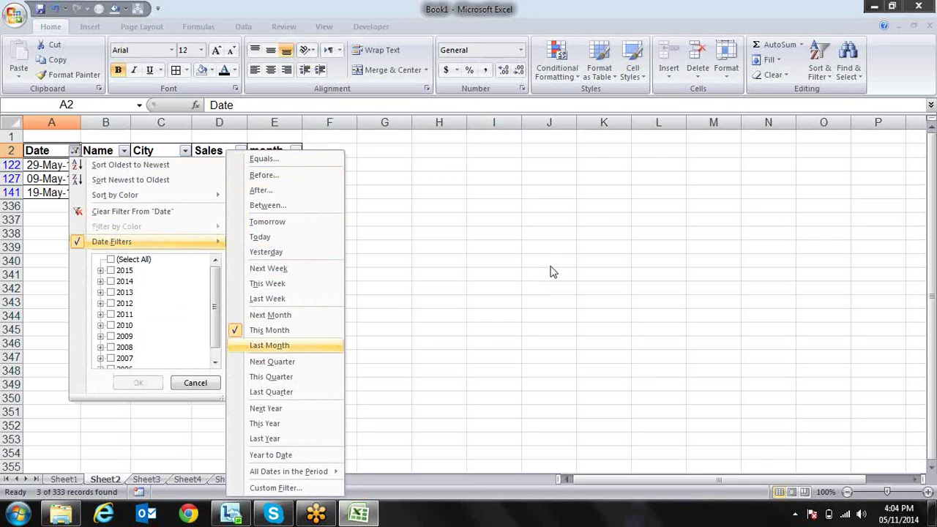
key(Return)
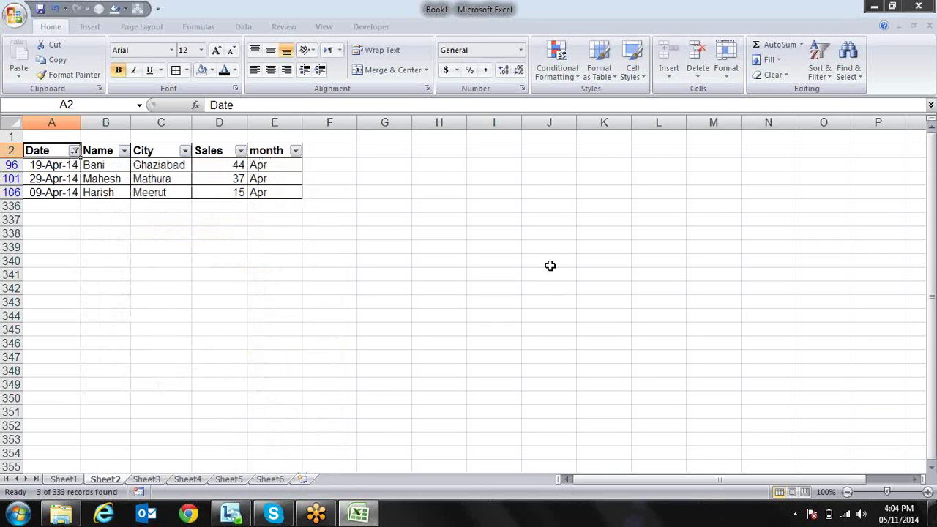
Switch the Date filter to Next Quarter, showing July–September rows
key(alt+Down)
key(Down)
key(Down)
key(Down)
key(Down)
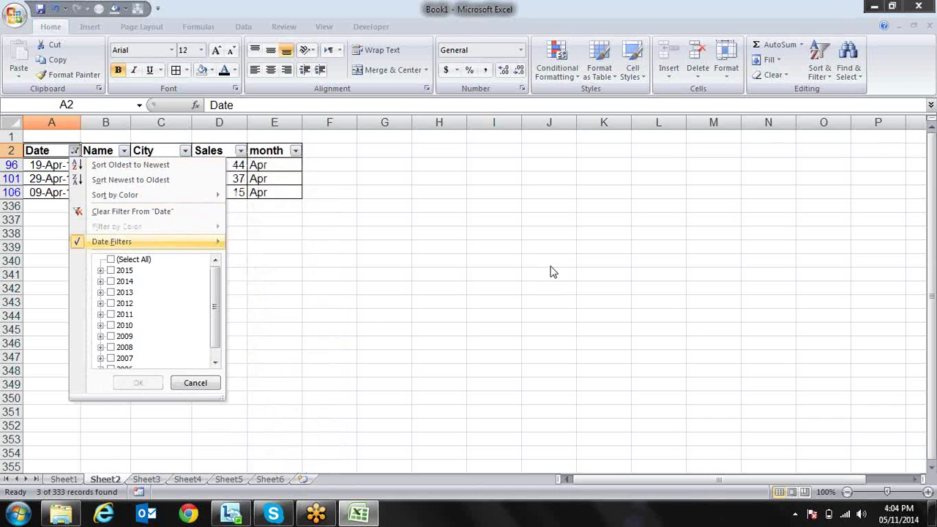
key(Right)
key(Down)
key(Down)
key(Down)
key(Down)
key(Down)
key(Down)
key(Down)
key(Down)
key(Down)
key(Down)
key(Down)
key(Down)
key(Down)
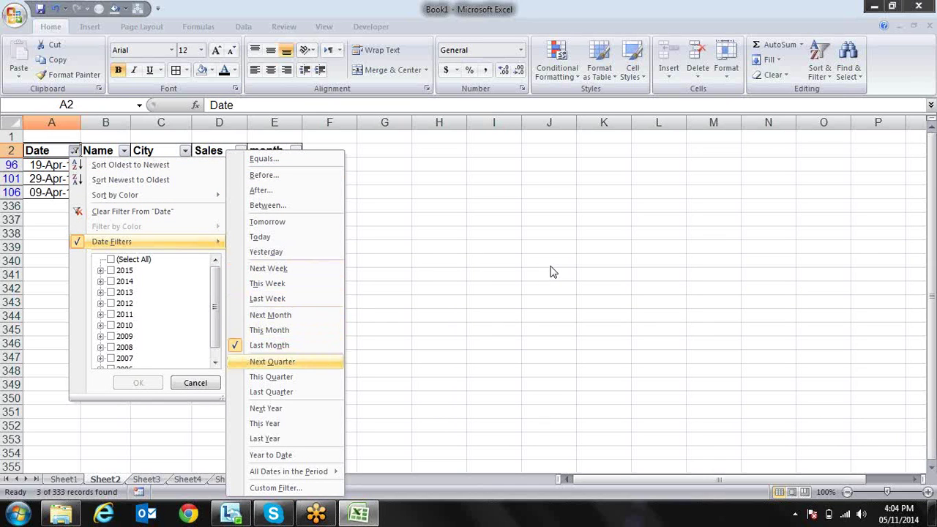
key(Return)
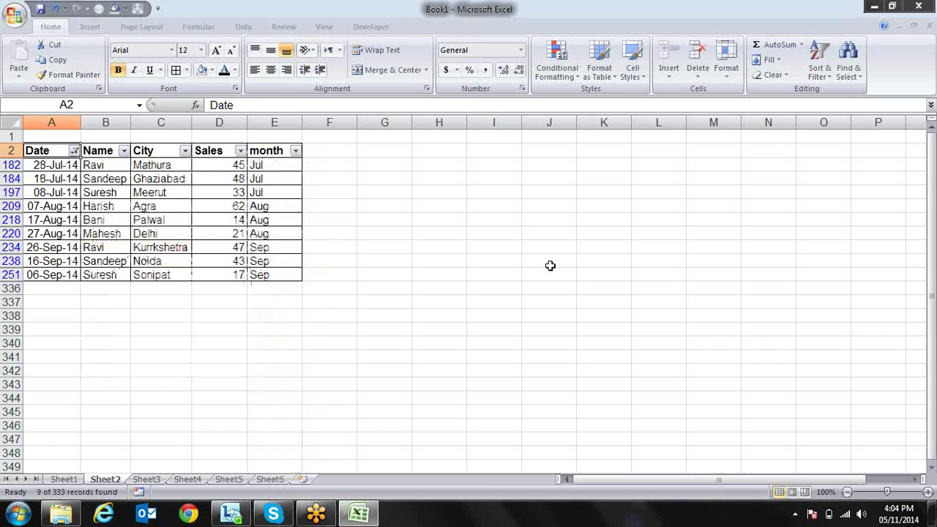
key(Down)
key(Down)
key(Down)
key(Down)
Switch the Date filter to Next Year
key(Down)
key(Up)
key(Up)
key(Up)
key(Up)
key(Up)
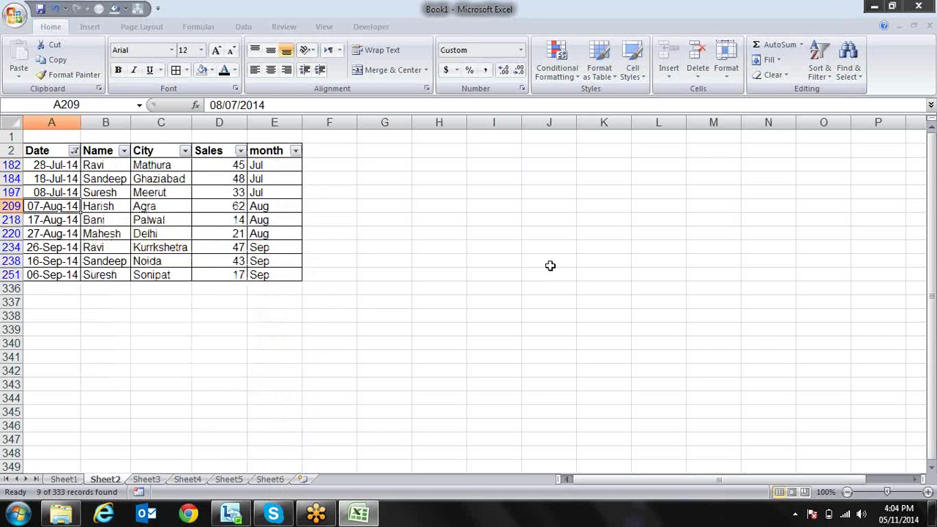
key(alt+Down)
key(Down)
key(Down)
key(Down)
key(Down)
key(Down)
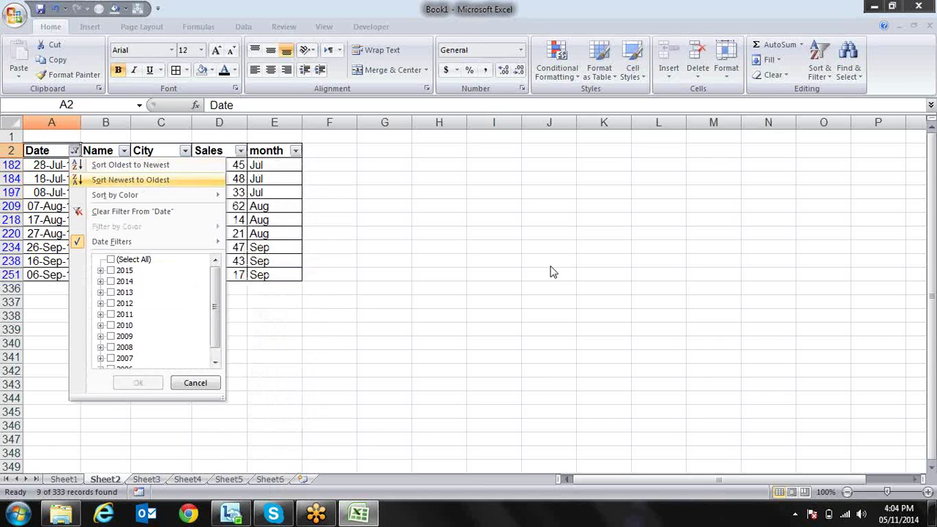
key(Right)
key(Down)
key(Down)
key(Down)
key(Down)
key(Down)
key(Down)
key(Down)
key(Down)
key(Down)
key(Down)
key(Down)
key(Down)
key(Down)
key(Down)
key(Down)
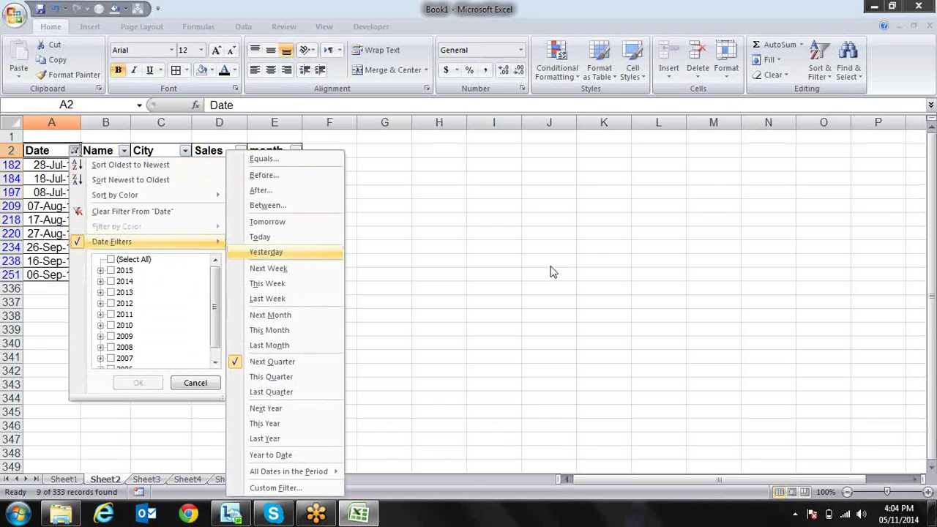
key(Down)
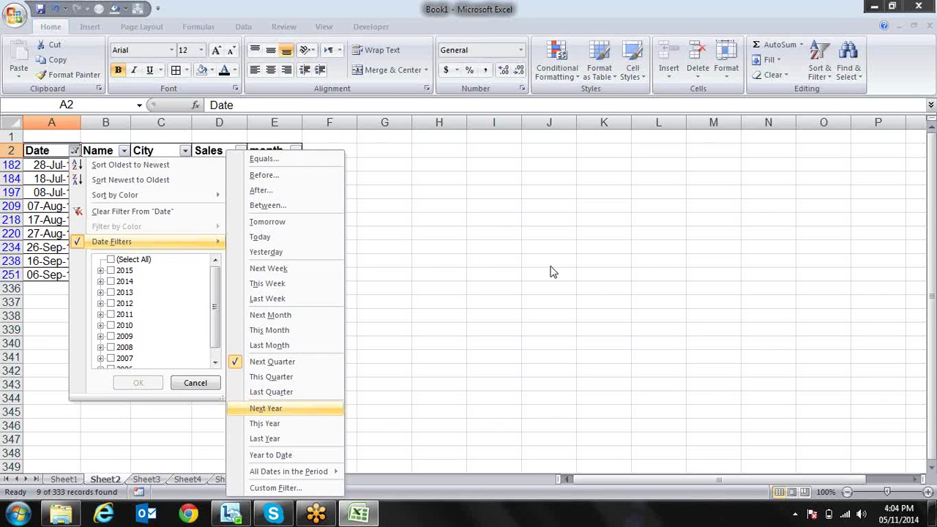
key(Return)
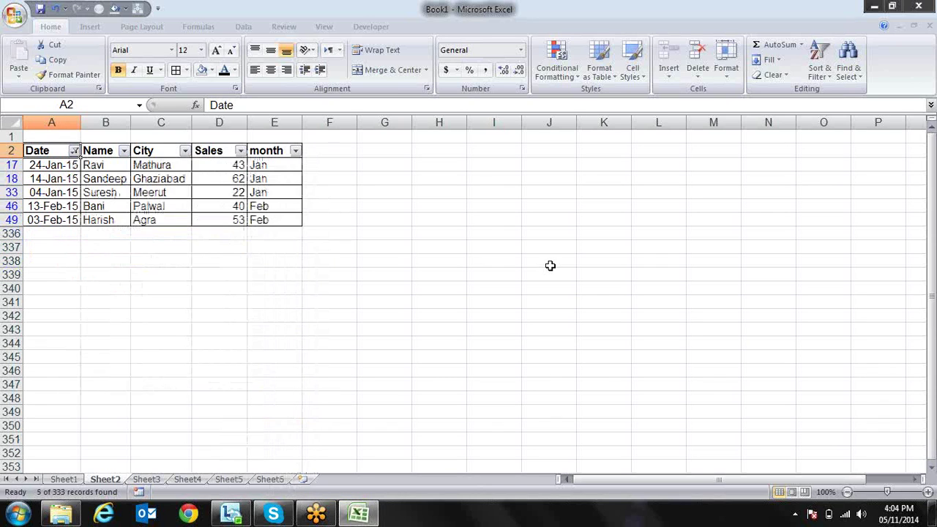
Switch the Date filter to Year to Date, showing 13 of 333 records
key(alt+Down)
key(Down)
key(Down)
key(Down)
key(Down)
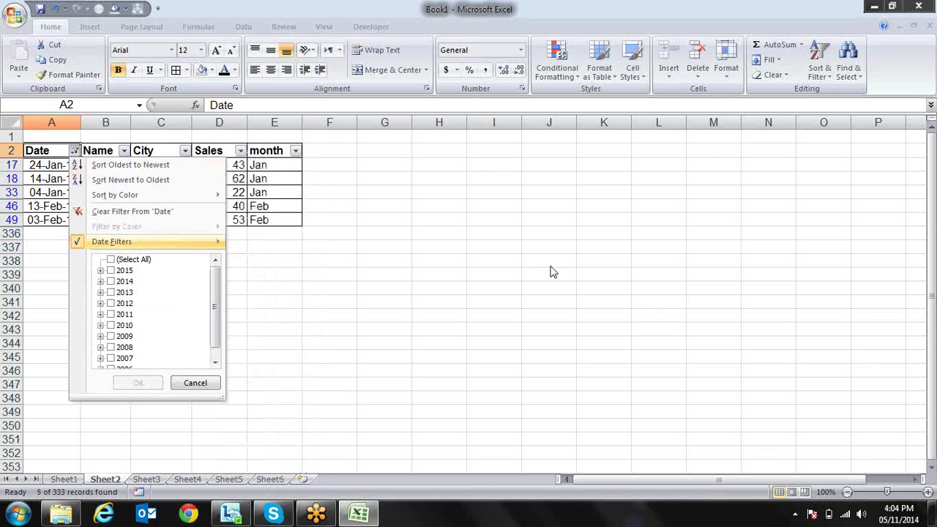
key(Right)
key(Down)
key(Down)
key(Down)
key(Down)
key(Down)
key(Down)
key(Down)
key(Down)
key(Down)
key(Down)
key(Down)
key(Down)
key(Down)
key(Down)
key(Down)
key(Down)
key(Down)
key(Down)
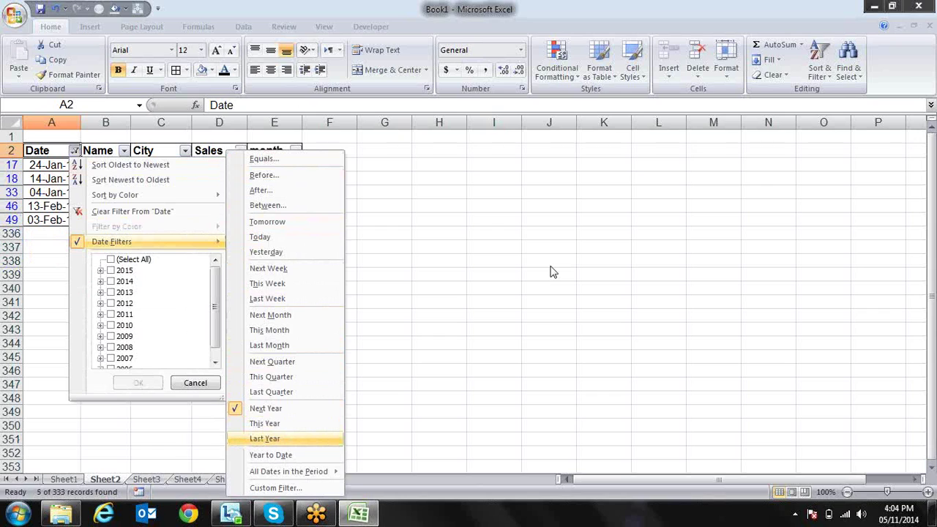
key(Down)
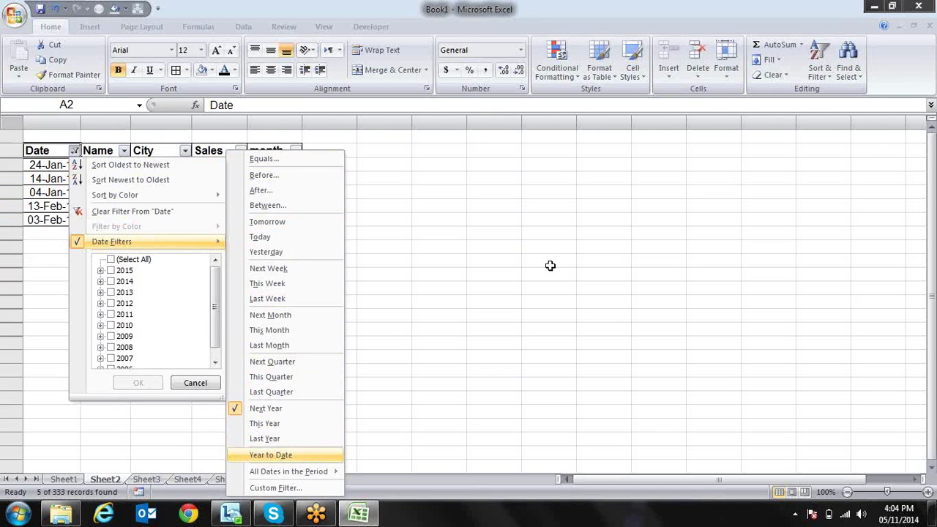
key(Return)
key(Down)
key(Down)
key(Down)
key(Down)
key(Down)
key(Down)
key(Down)
key(Down)
key(Down)
key(Down)
key(Down)
key(Down)
key(Down)
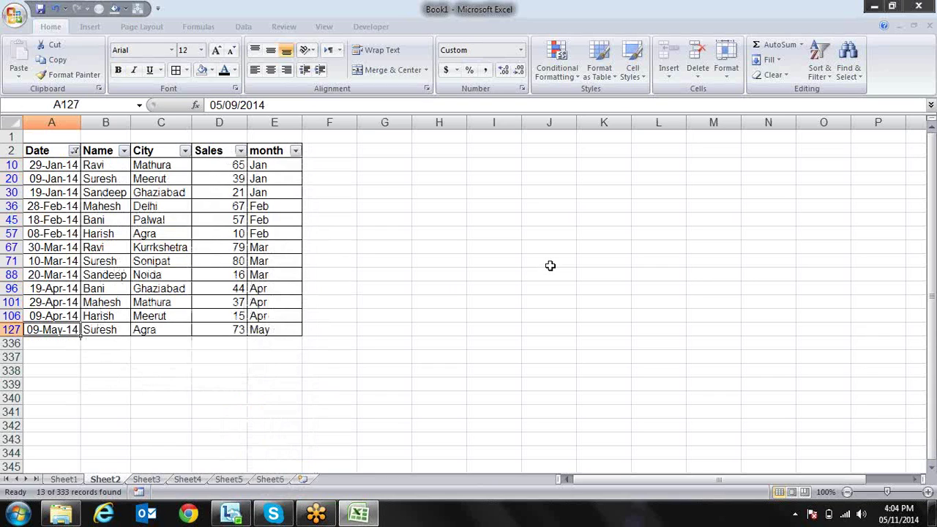
key(Up)
key(Up)
key(Up)
key(Up)
key(Up)
key(Up)
key(Up)
key(Up)
key(Up)
key(Up)
key(Up)
key(Up)
key(Up)
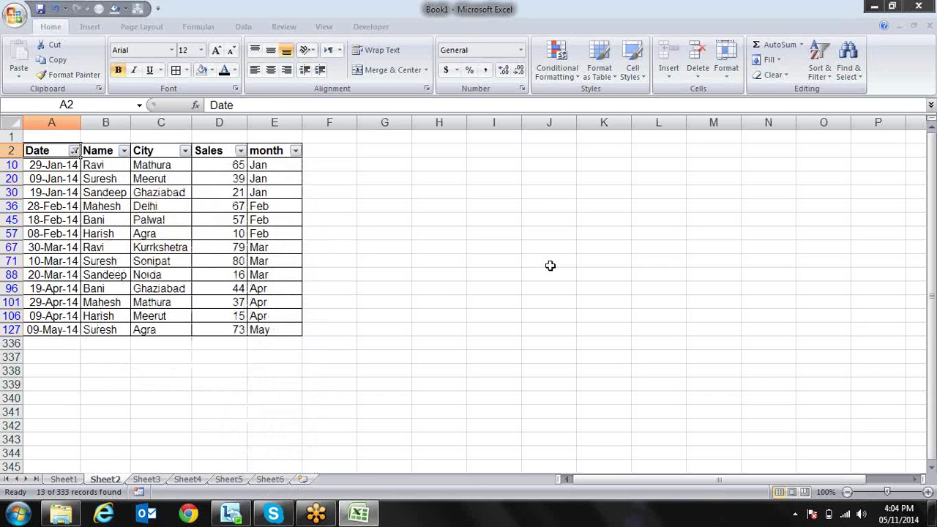
key(alt+Down)
key(Down)
key(Up)
key(Up)
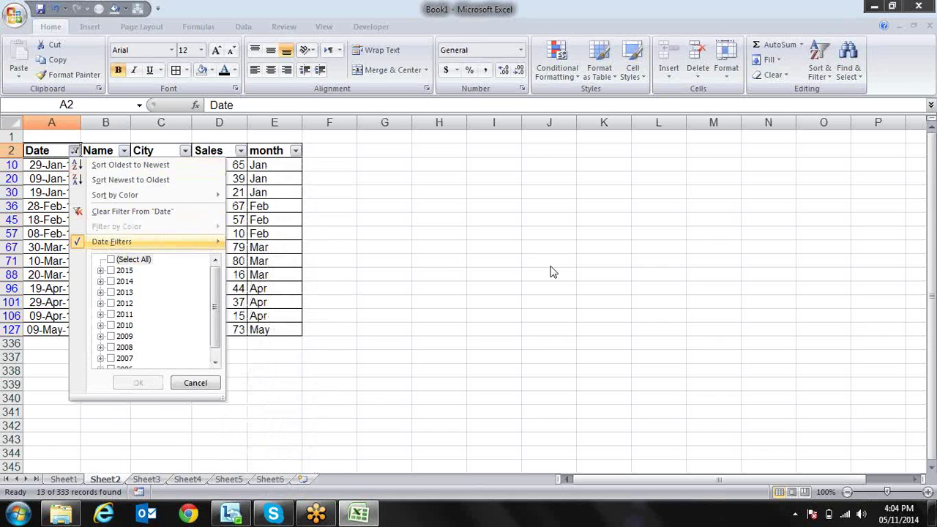
key(Right)
key(Down)
key(Down)
key(Down)
key(Down)
key(Down)
key(Down)
key(Down)
key(Down)
key(Down)
key(Down)
key(Down)
key(Down)
key(Down)
key(Down)
key(Down)
key(Down)
key(Down)
key(Down)
key(Down)
key(Down)
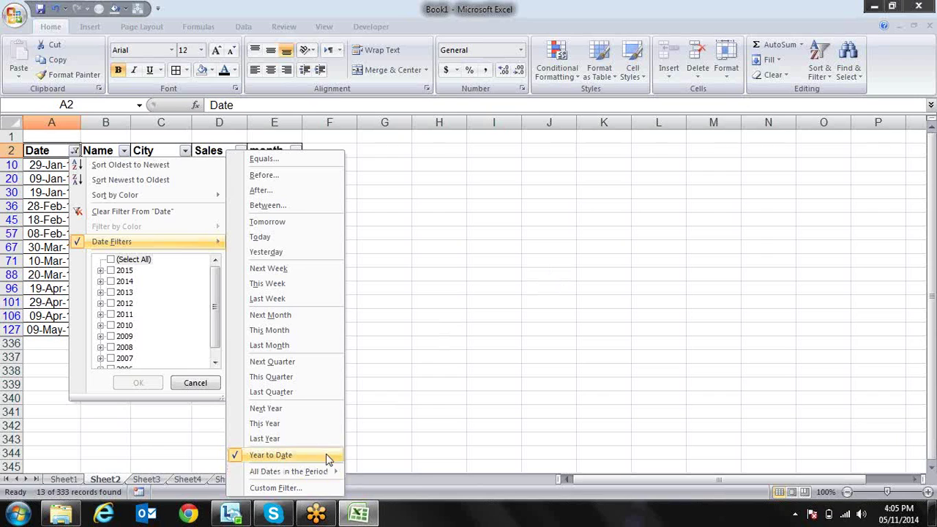
Filter the Date column to January dates from every year
mouse_move(330, 473)
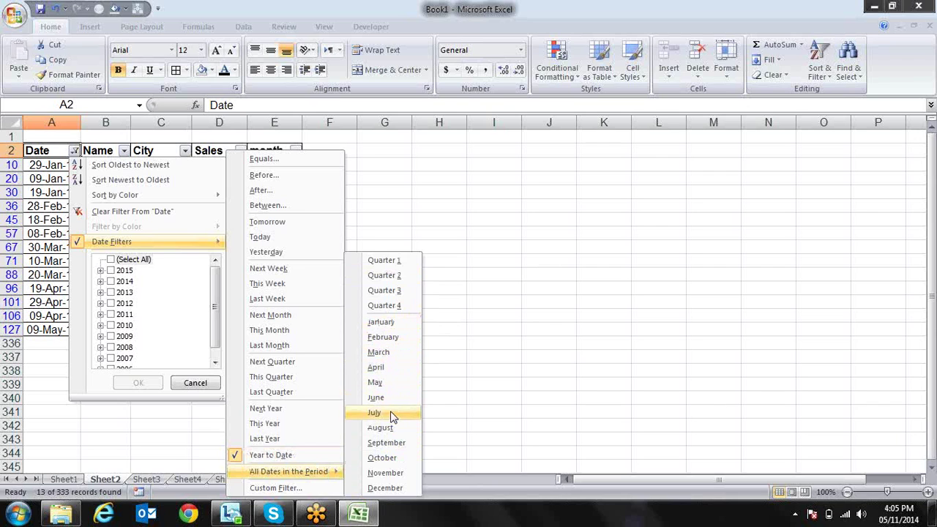
click(403, 323)
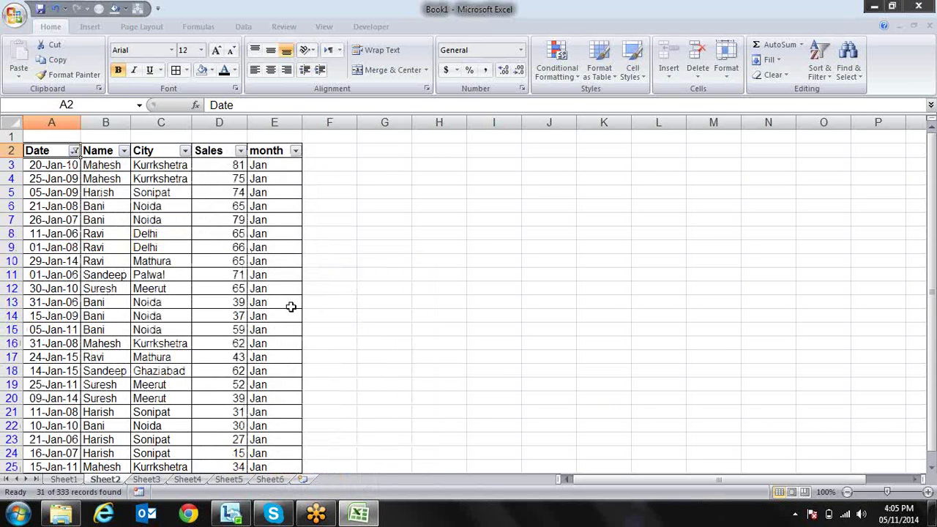
key(Down)
key(Down)
key(Down)
key(Down)
key(Down)
key(Down)
key(Down)
key(Down)
key(Down)
key(Down)
key(Down)
key(Down)
key(Down)
key(Down)
key(Down)
key(Down)
key(Down)
key(Down)
key(Down)
key(Down)
key(Up)
key(Up)
key(Up)
key(Up)
key(Up)
key(Up)
key(Up)
key(Up)
key(Up)
key(Up)
key(Up)
key(Up)
key(Up)
key(Up)
key(Up)
key(Up)
key(Up)
key(Up)
key(Up)
key(Up)
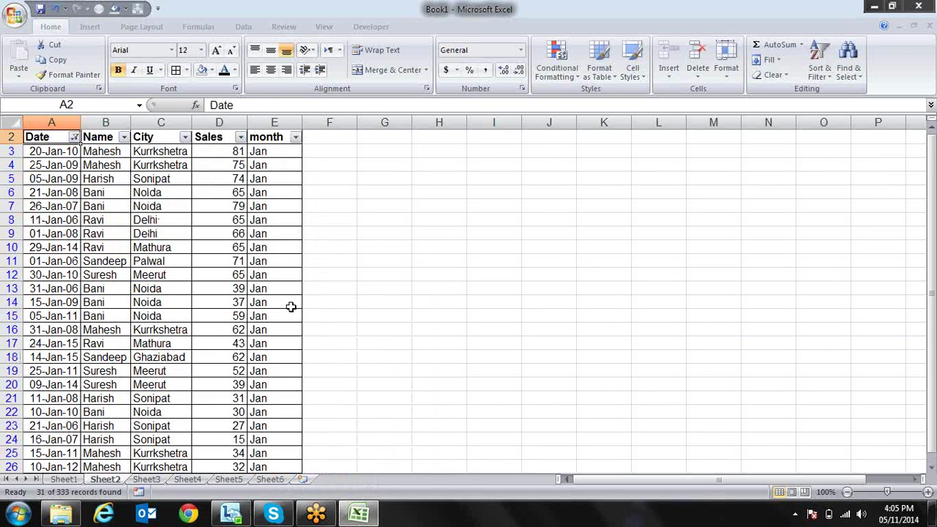
Clear the Date filter by checking (Select All) so every record shows
key(alt+Down)
key(Down)
key(Down)
key(Down)
key(Down)
key(Down)
key(Right)
key(Down)
key(Down)
key(Down)
key(Down)
key(Down)
key(Down)
key(Down)
key(Down)
key(Down)
key(Down)
key(Down)
key(Down)
key(Down)
key(Down)
key(Down)
key(Down)
key(Down)
key(Down)
key(Down)
key(Down)
key(Right)
key(Down)
key(Down)
key(Down)
key(Down)
key(Down)
key(Down)
key(Down)
key(Down)
key(Down)
key(Up)
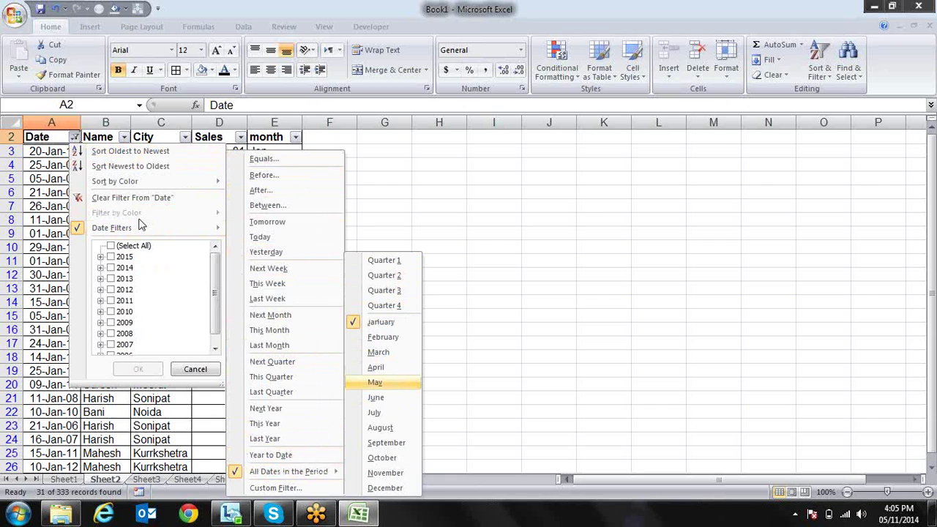
click(116, 247)
click(115, 247)
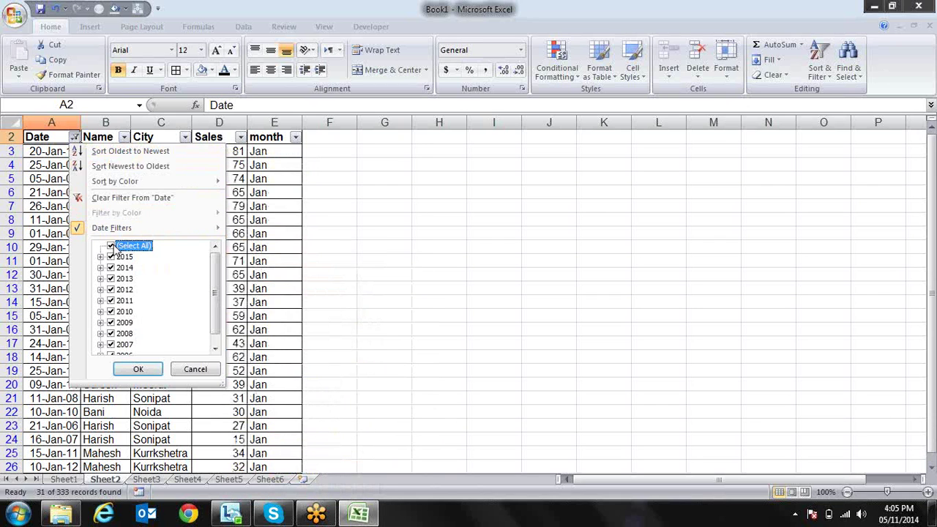
key(Return)
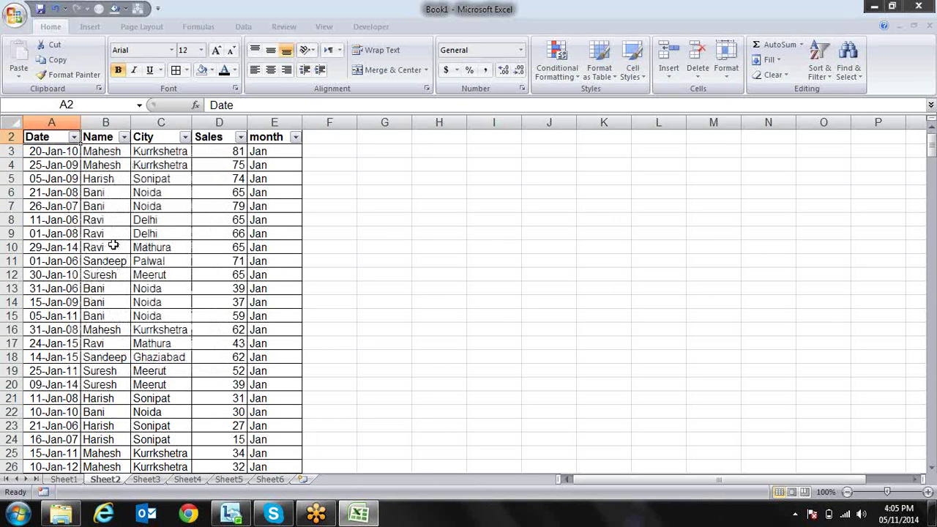
Apply a Name equals 'sandeep' text filter, showing 56 of 333 records
key(Right)
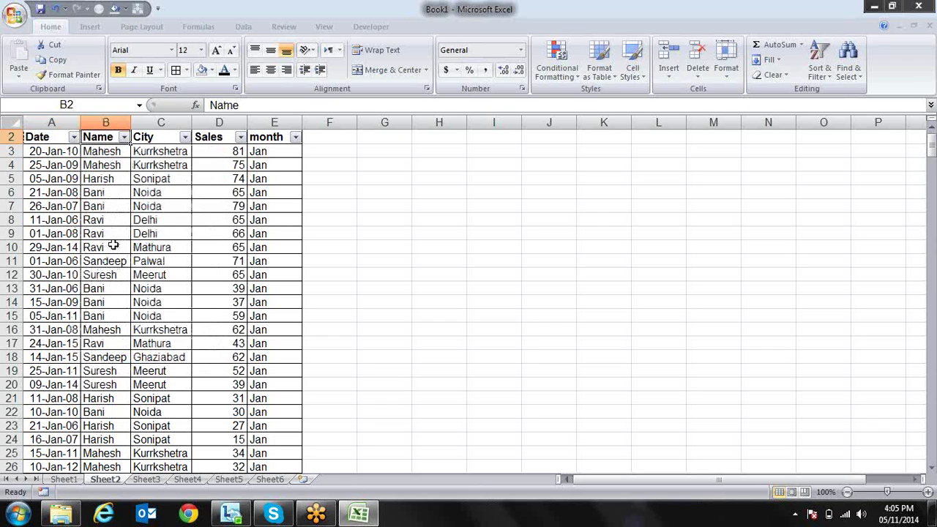
key(alt+Down)
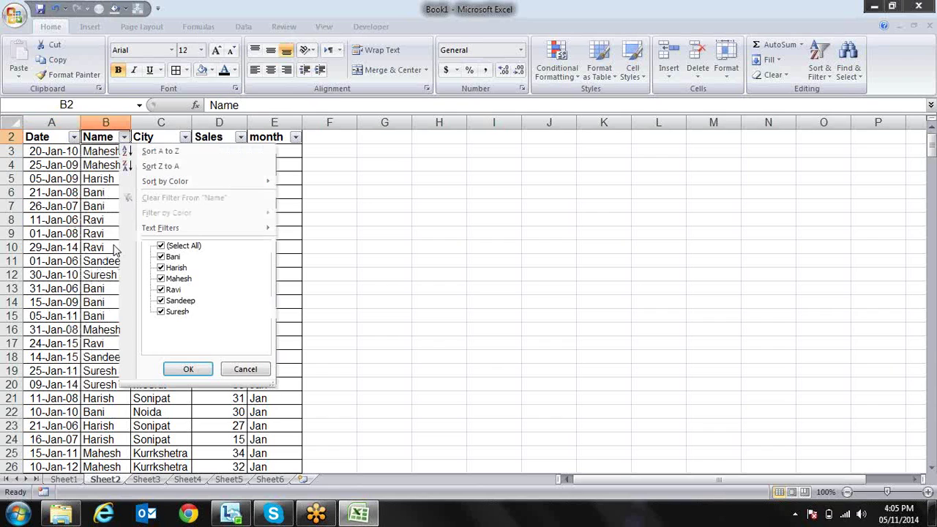
mouse_move(148, 232)
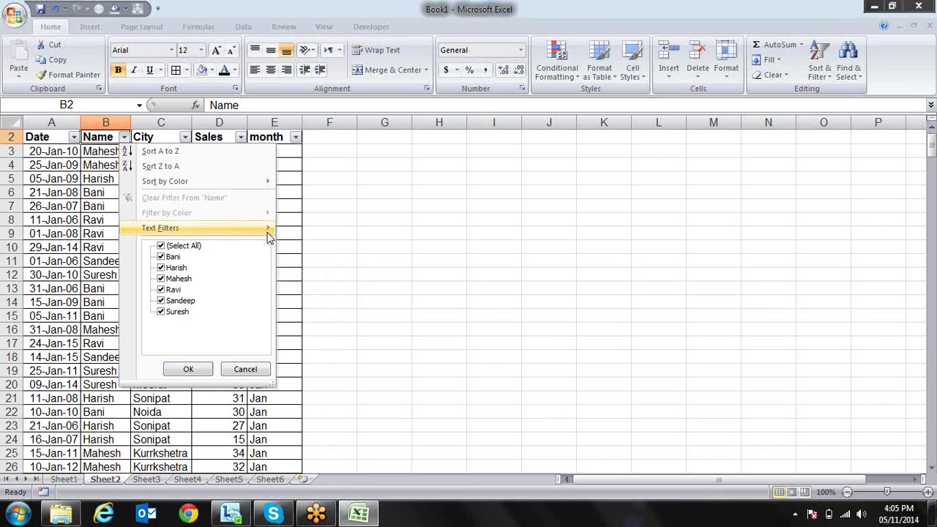
mouse_move(269, 232)
click(307, 233)
text(sandeep)
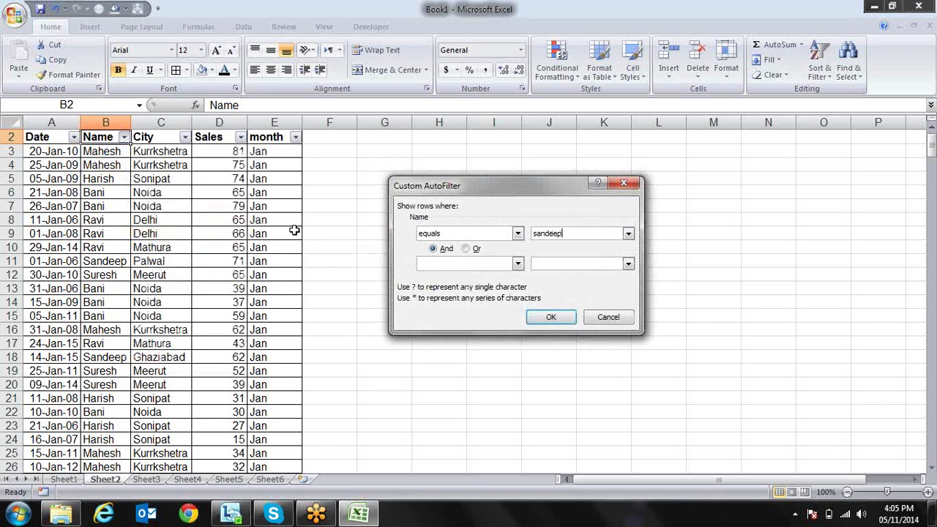
key(Return)
Check Sandeep's filtered rows and bring back the Name filter options
key(Down)
key(Down)
key(Down)
key(Down)
key(Down)
key(Down)
key(Down)
key(Down)
key(Down)
key(Down)
key(Down)
key(Down)
key(Down)
key(Down)
key(Down)
key(Down)
key(Down)
key(Down)
key(Down)
key(Down)
key(Up)
key(Up)
key(Up)
key(Up)
key(Up)
key(Up)
key(Up)
key(Up)
key(Up)
key(Up)
key(Up)
key(Up)
key(Up)
key(Up)
key(Up)
key(Up)
key(Up)
key(Up)
key(Up)
key(Up)
key(Up)
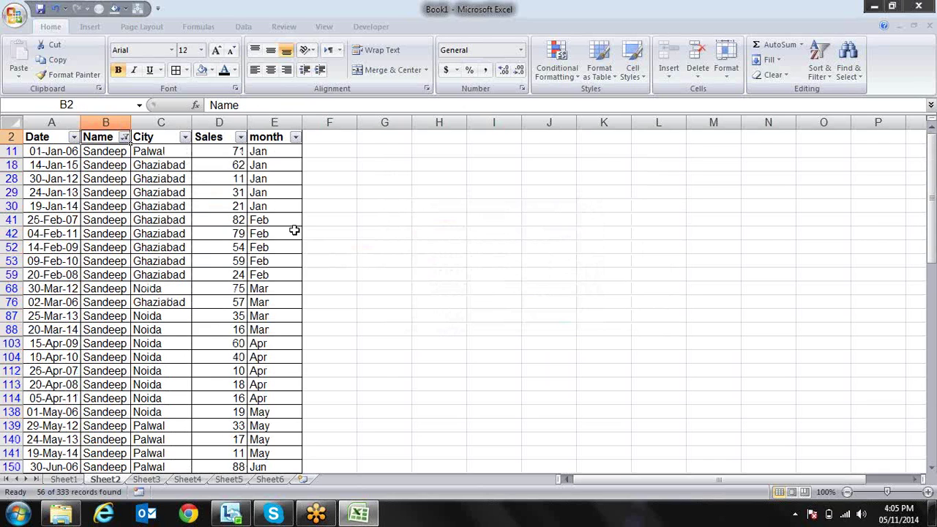
key(alt+Down)
key(Up)
Filter Name to does not equal 'banti' to hide those rows
key(Right)
key(Down)
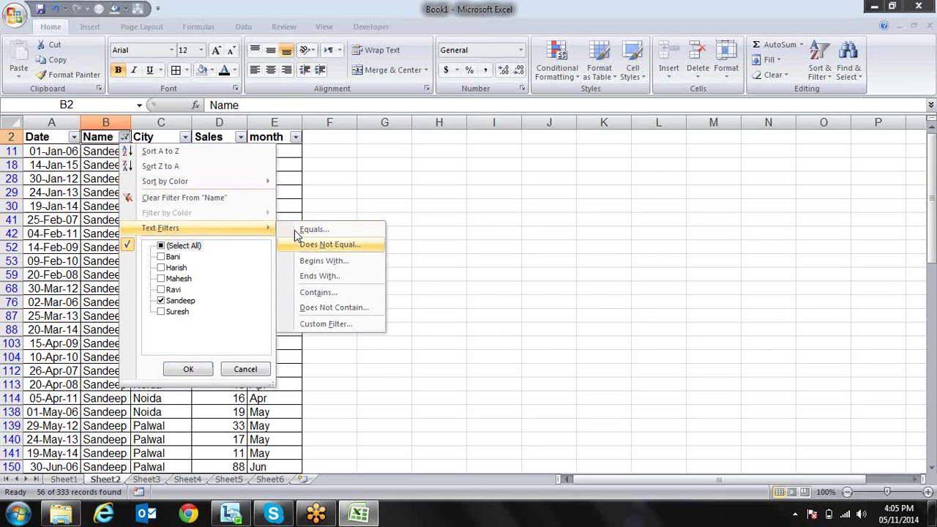
key(Return)
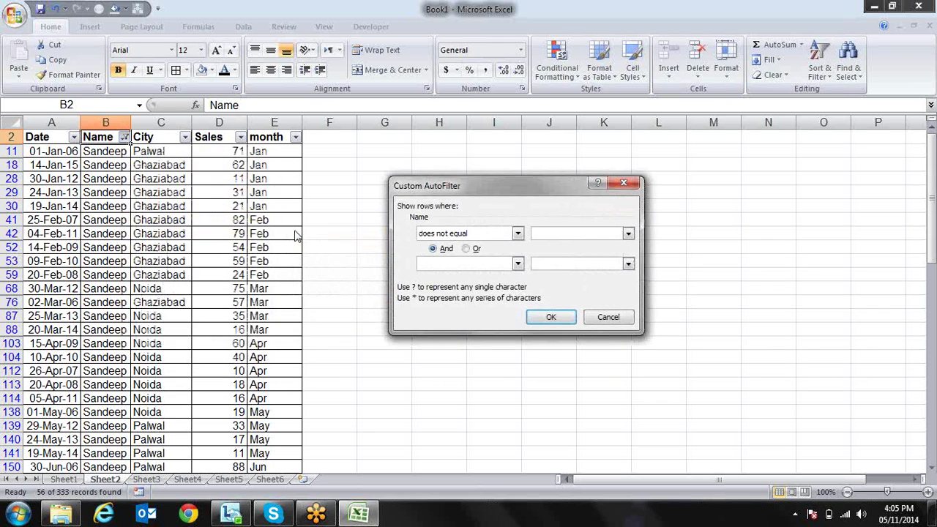
text(banti)
key(Return)
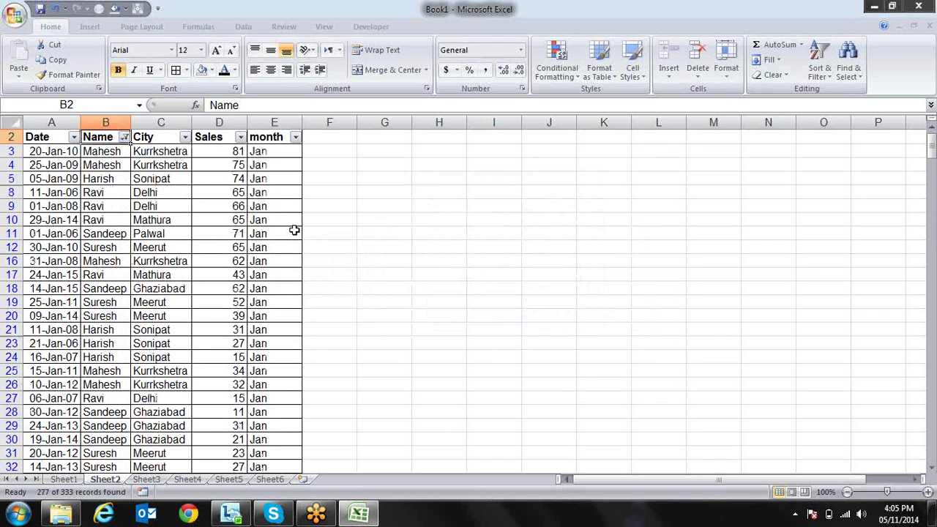
key(Down)
key(Down)
key(Down)
key(Down)
key(Down)
key(Down)
key(Down)
key(Up)
key(Up)
key(Up)
key(Up)
key(Up)
key(Up)
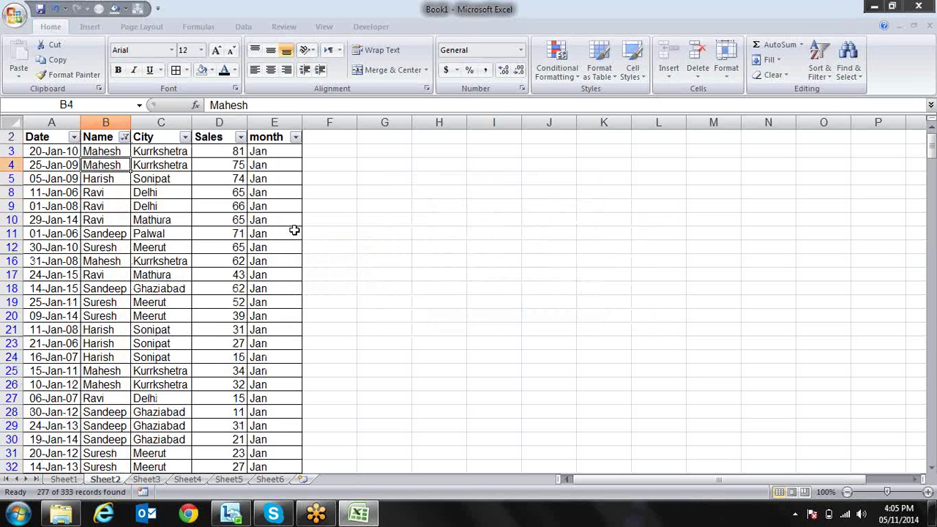
Change the Name filter to begins with 'S', showing Sandeep and Suresh (111 records)
key(alt+Down)
mouse_move(267, 228)
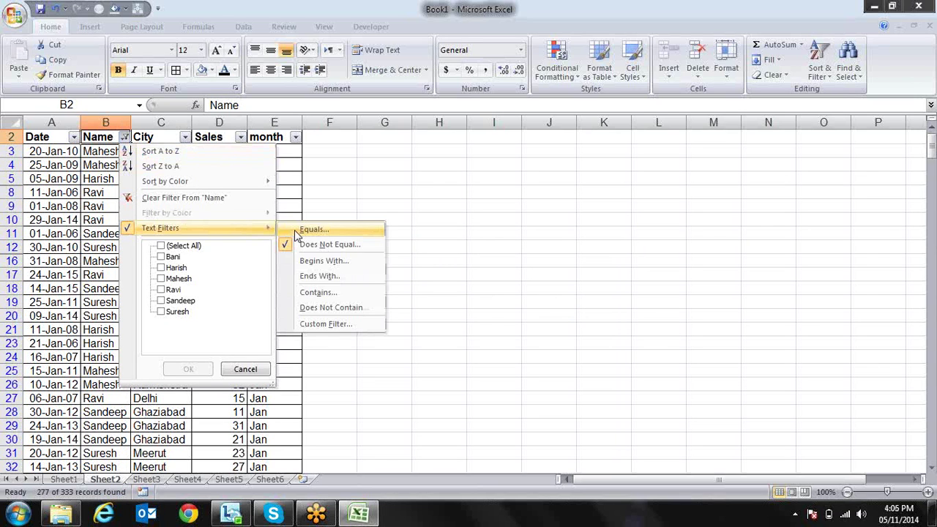
key(Down)
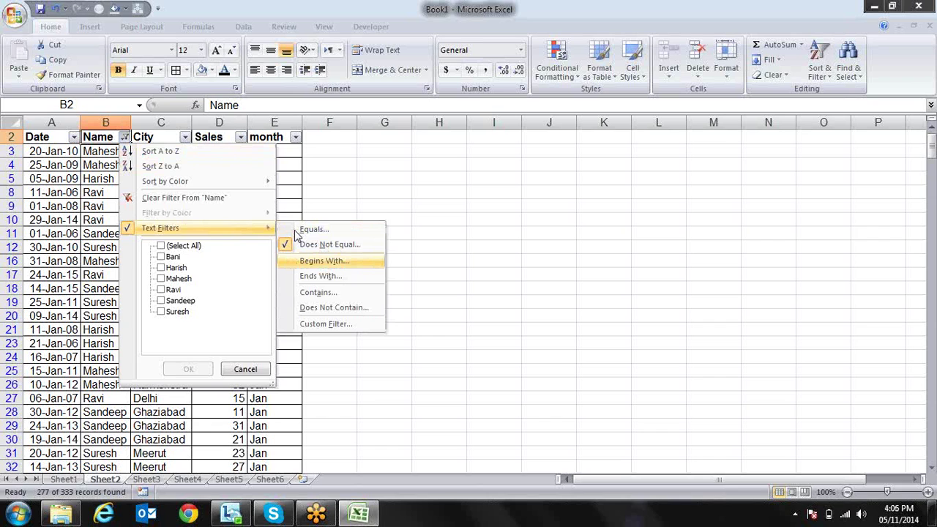
key(Return)
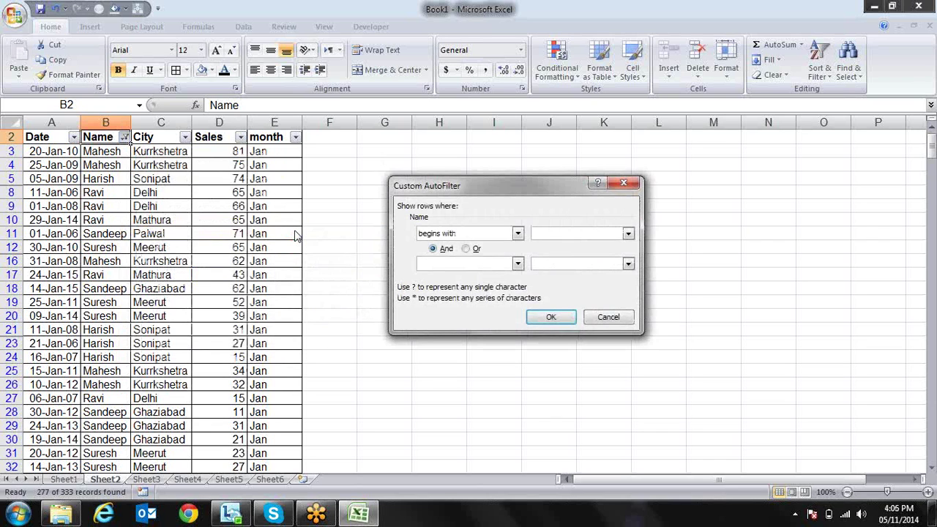
text(San)
key(BackSpace)
key(BackSpace)
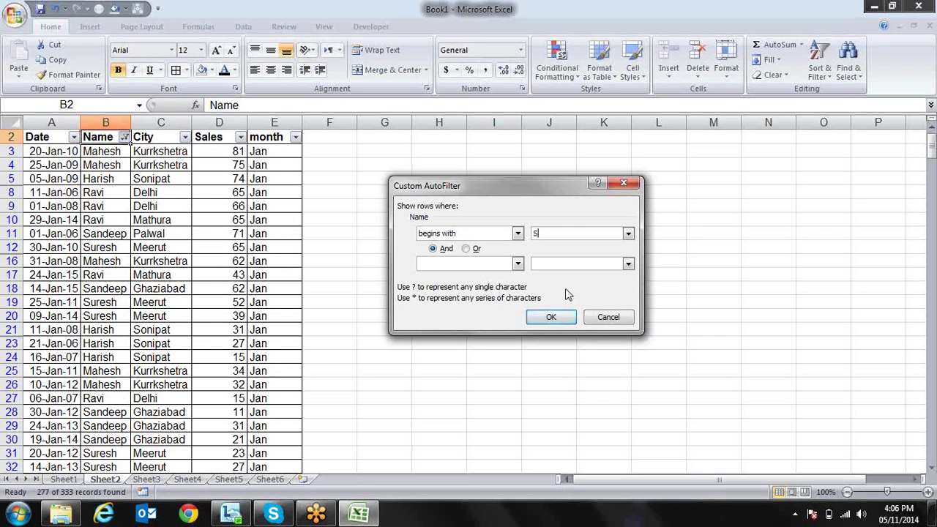
click(551, 317)
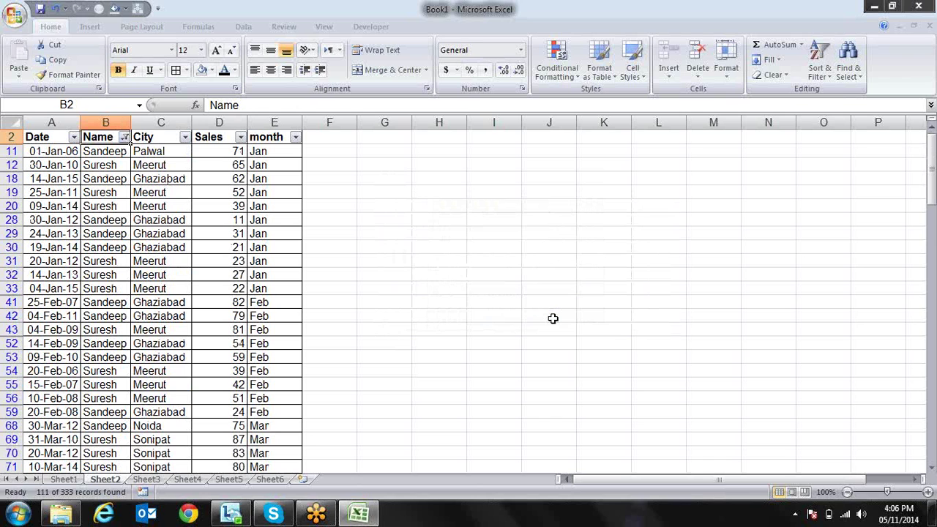
key(Down)
key(Down)
key(Down)
key(Down)
key(Down)
key(Down)
key(Down)
key(Down)
key(Down)
key(Down)
key(Down)
key(Down)
key(Down)
key(Down)
key(Down)
key(Down)
key(Down)
key(Down)
key(Down)
key(Down)
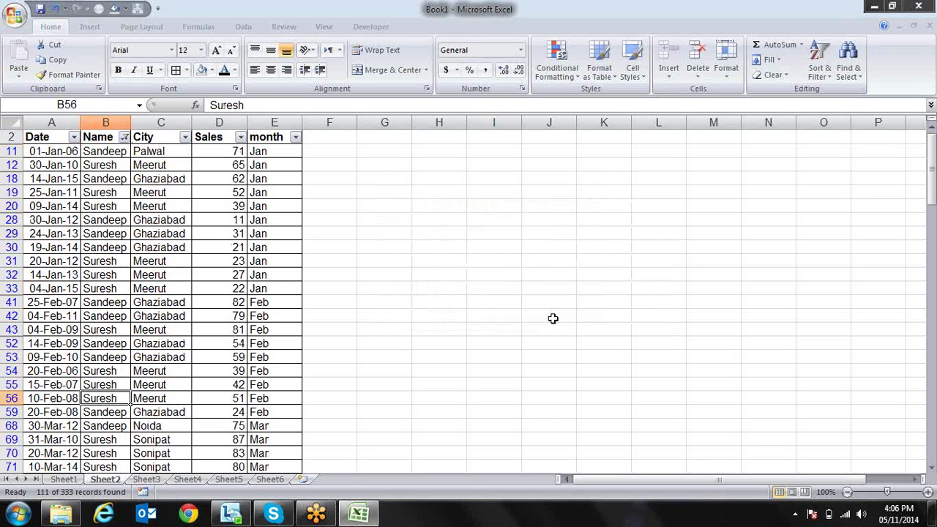
key(Down)
key(Down)
key(Down)
key(Down)
key(Down)
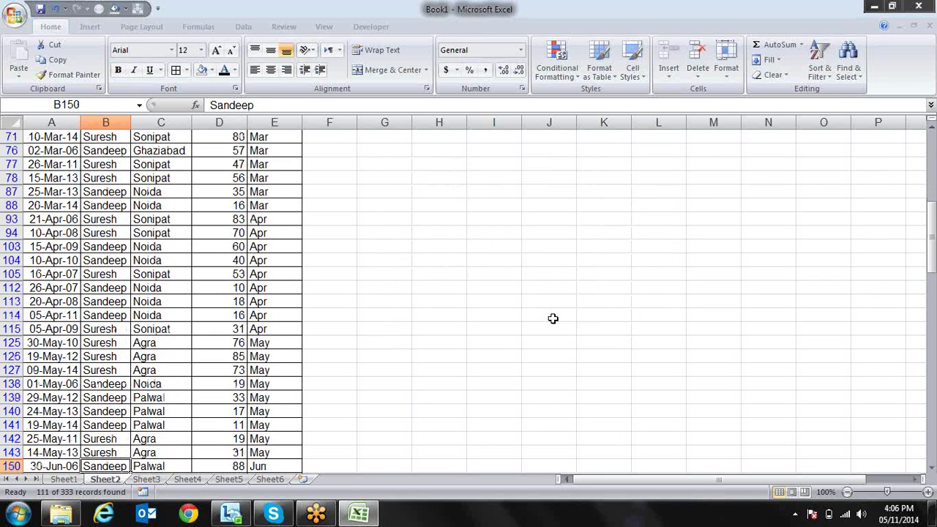
Filter Name to ends with 'p', leaving only Sandeep's 56 rows
key(ctrl+Up)
key(alt+Down)
key(Down)
key(Down)
key(Down)
key(Down)
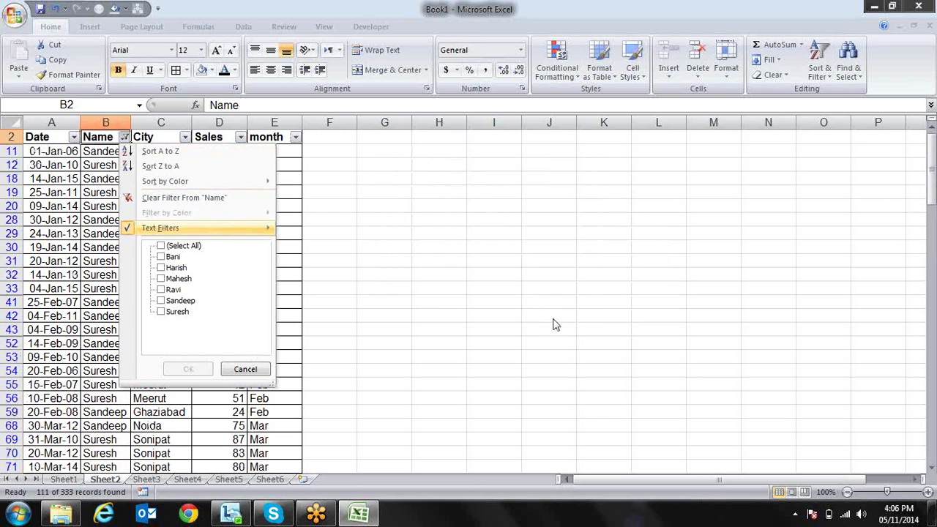
key(Right)
key(Down)
key(Down)
key(Down)
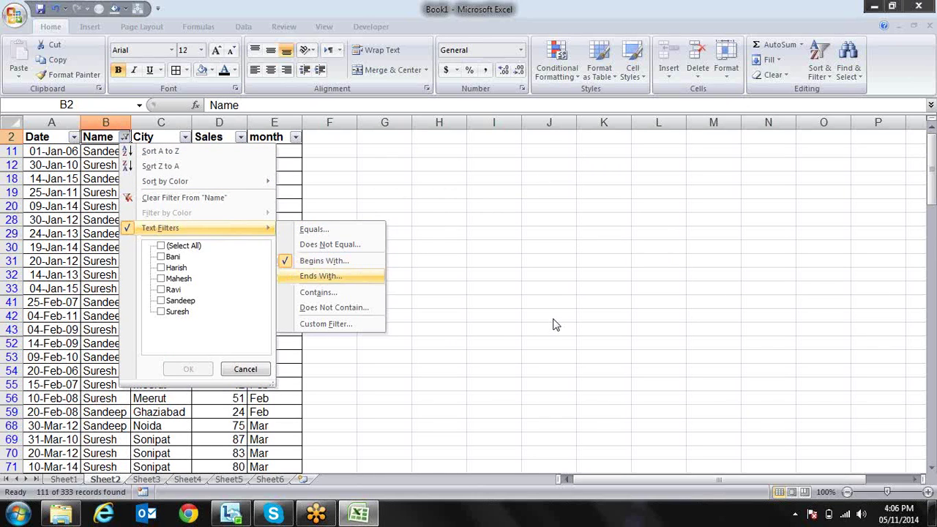
key(Return)
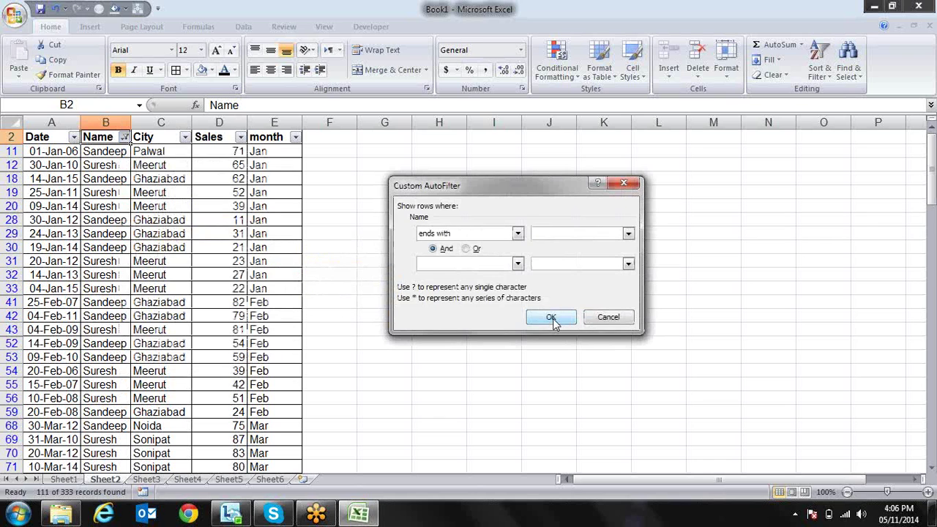
text(p)
click(551, 318)
key(Down)
key(Down)
key(Down)
key(Down)
key(Down)
key(Down)
key(Down)
key(Down)
key(Down)
key(Down)
key(Down)
key(Down)
key(Down)
key(Down)
key(Down)
key(Down)
key(Down)
key(Down)
key(Down)
key(Down)
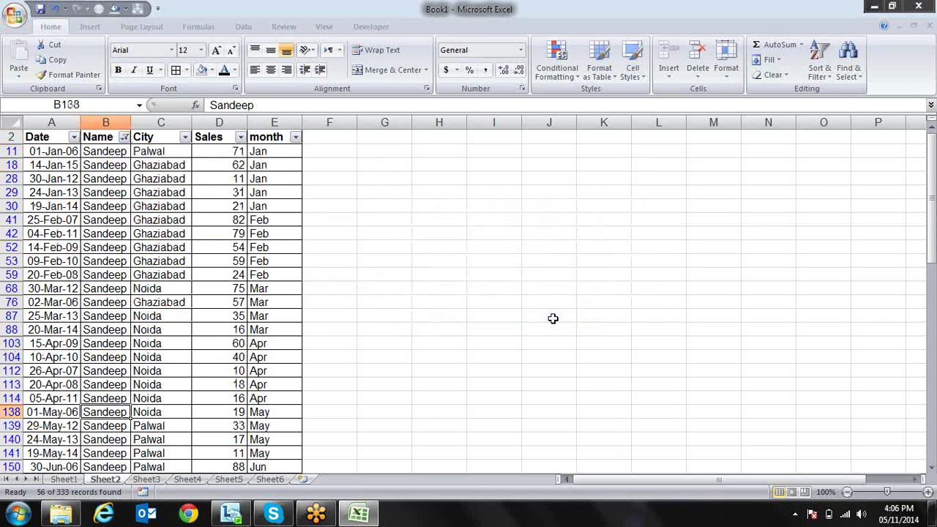
key(Down)
key(Down)
key(Down)
key(Down)
key(Down)
key(Down)
key(Down)
key(Down)
key(Down)
key(Down)
key(Down)
key(Down)
key(Down)
key(Down)
key(Down)
key(Down)
key(Down)
key(Down)
key(Down)
key(Down)
key(Up)
key(Up)
key(Up)
key(Up)
key(Up)
key(Up)
key(Up)
key(Up)
key(Up)
key(Up)
key(Up)
key(Up)
key(Up)
key(Up)
key(Up)
key(Up)
key(Up)
key(Up)
key(Up)
key(Up)
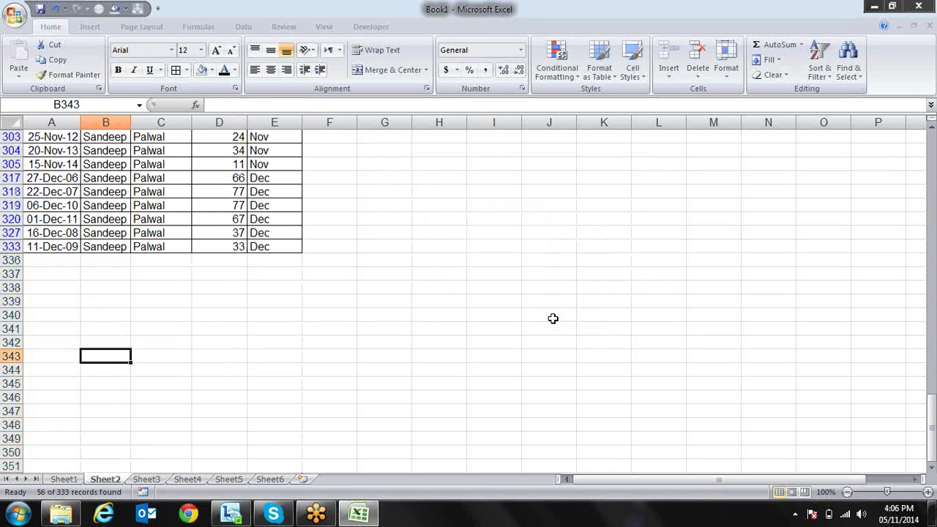
Start a new Name filter using the contains condition
key(ctrl+Up)
key(alt+Down)
key(Down)
key(Down)
key(Down)
key(Down)
key(Down)
key(Up)
key(Right)
key(Down)
key(Down)
key(Down)
key(Down)
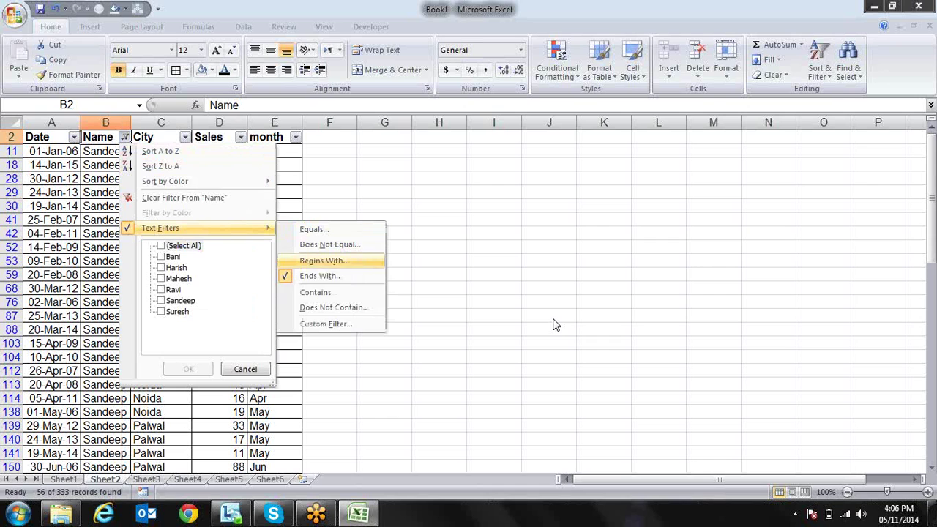
key(Return)
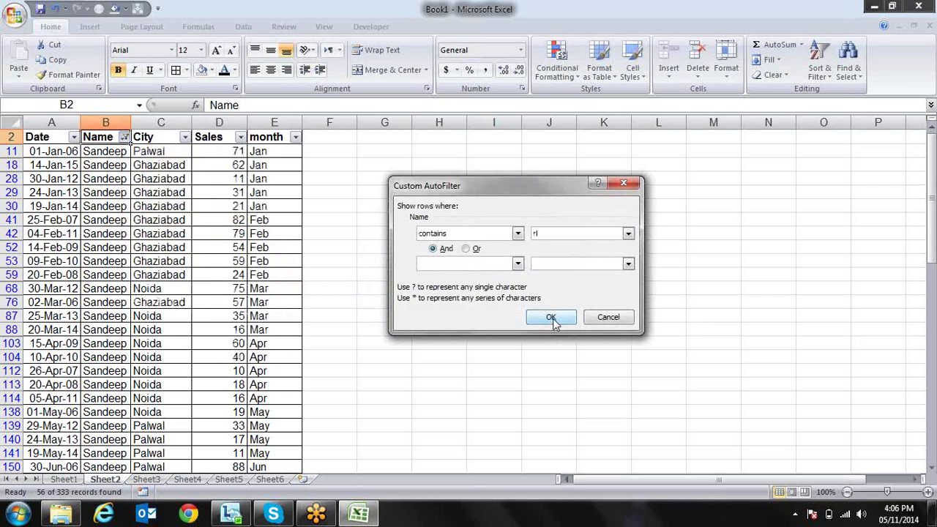
Apply Name contains 'r', then switch to does not contain 'ee' (277 of 333 records)
click(553, 320)
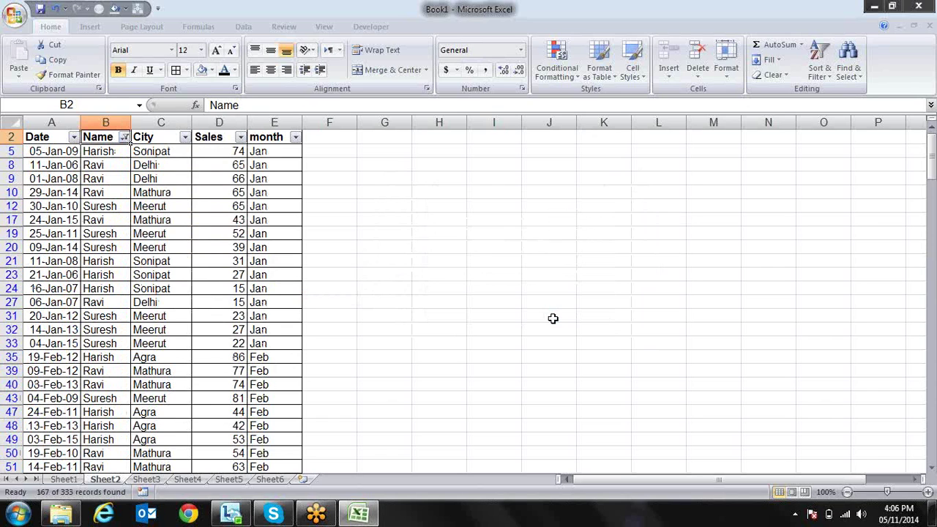
key(alt+Down)
key(Down)
key(Up)
key(Right)
key(Down)
key(Down)
key(Down)
key(Down)
key(Down)
key(Return)
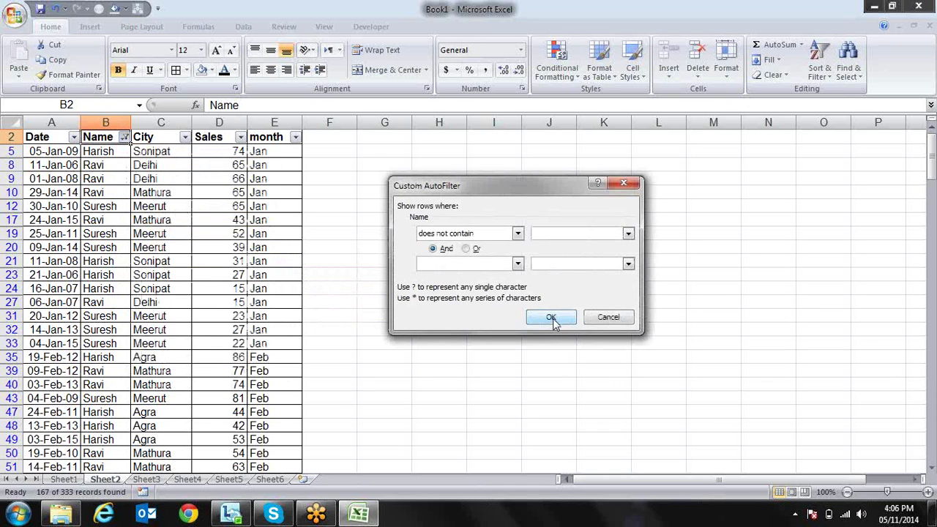
text(ee)
click(554, 322)
key(Down)
key(Down)
key(Down)
key(Down)
key(Down)
key(Down)
key(Down)
key(Down)
key(Down)
key(Down)
key(Down)
key(Down)
key(Down)
key(Down)
key(Down)
key(Down)
key(Down)
key(Down)
key(Down)
key(Down)
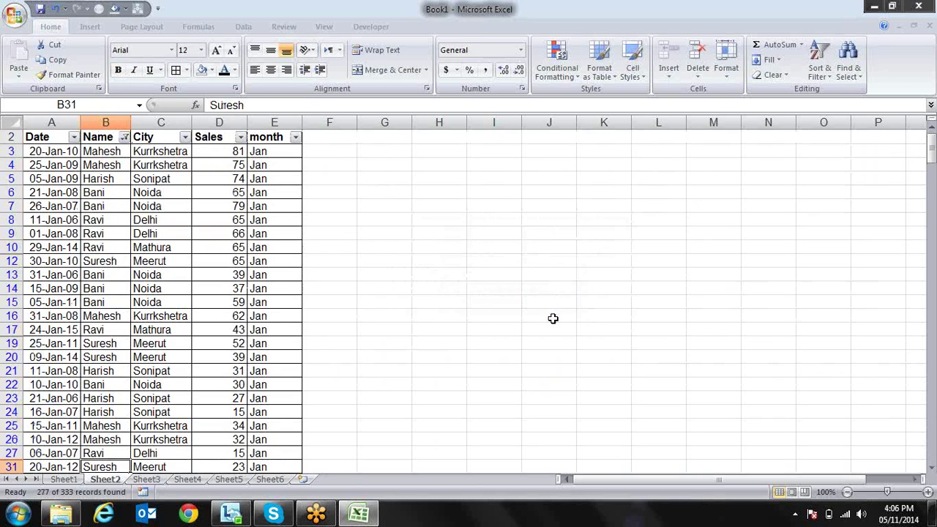
key(Down)
key(Down)
key(Down)
key(Down)
key(Down)
key(Down)
key(Down)
key(Down)
key(Down)
key(Down)
key(Down)
key(Down)
key(Down)
key(Down)
key(Down)
key(Down)
key(Down)
key(Down)
key(Down)
key(Down)
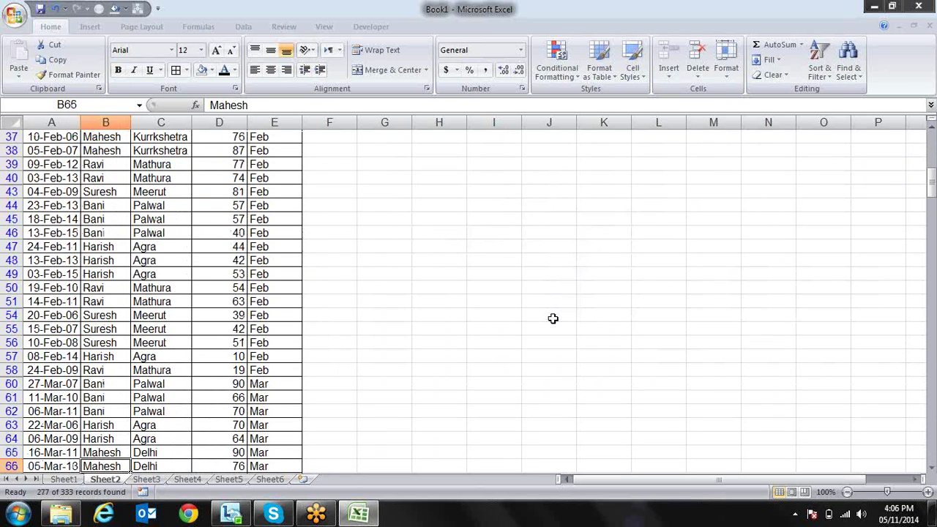
Browse the Name text filter conditions and back out without changes
key(ctrl+Up)
key(alt+Down)
key(Down)
key(Down)
key(Down)
key(Down)
key(Right)
key(Down)
key(Down)
key(Down)
key(Down)
key(Down)
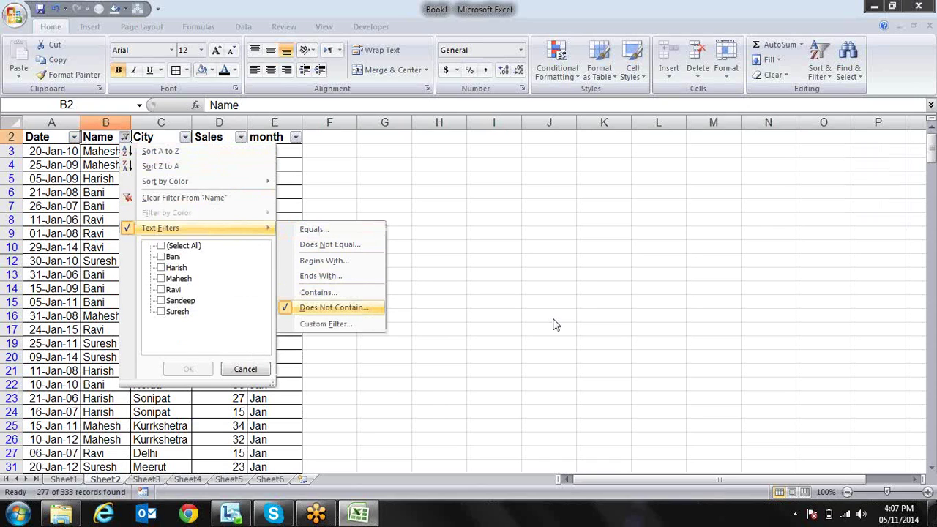
key(Up)
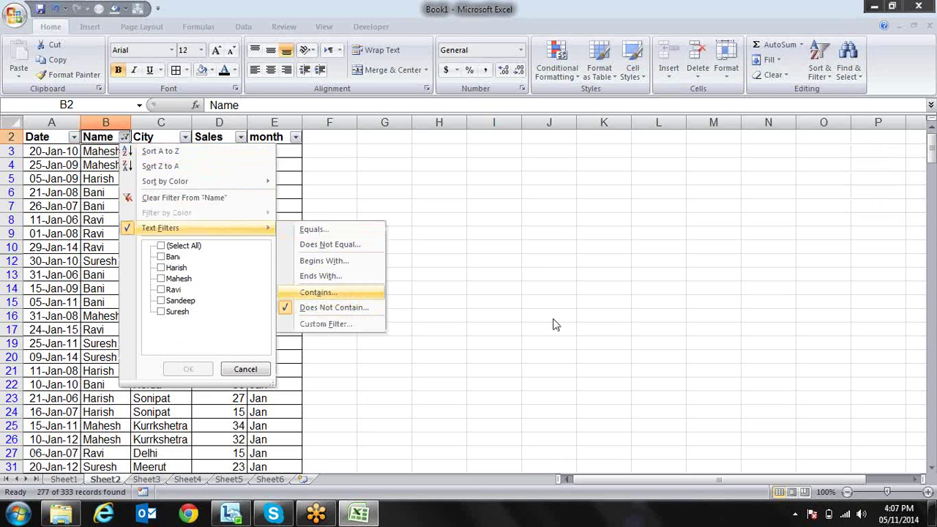
key(Escape)
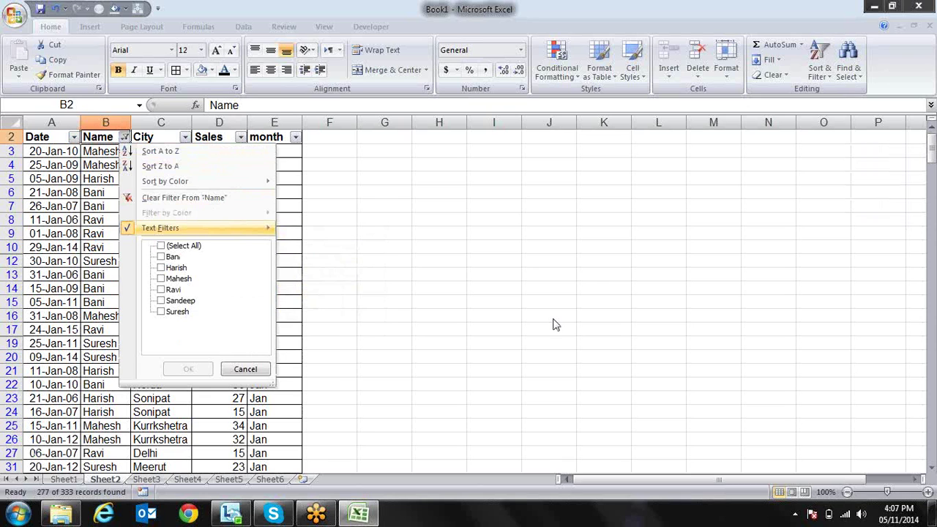
key(Escape)
Clear the Name filter so all 333 records show again
key(Right)
key(Left)
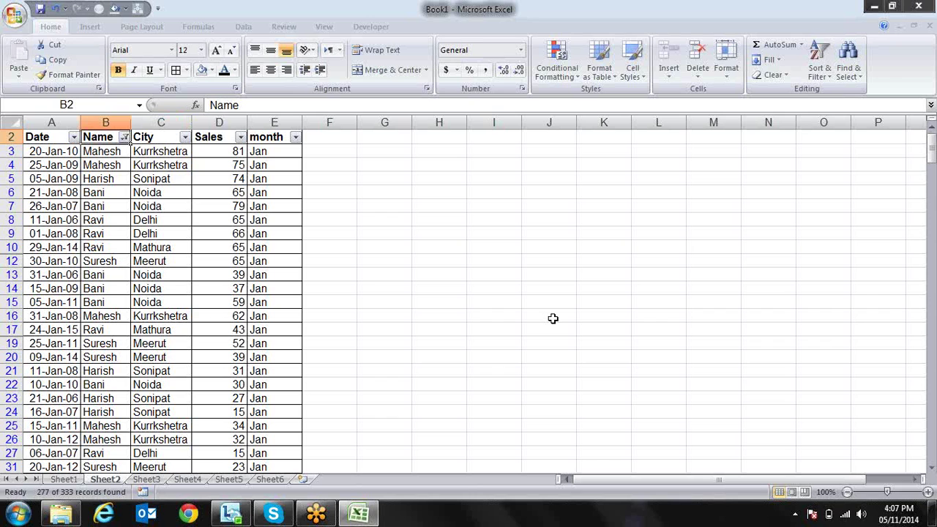
key(alt+Down)
key(Down)
key(Tab)
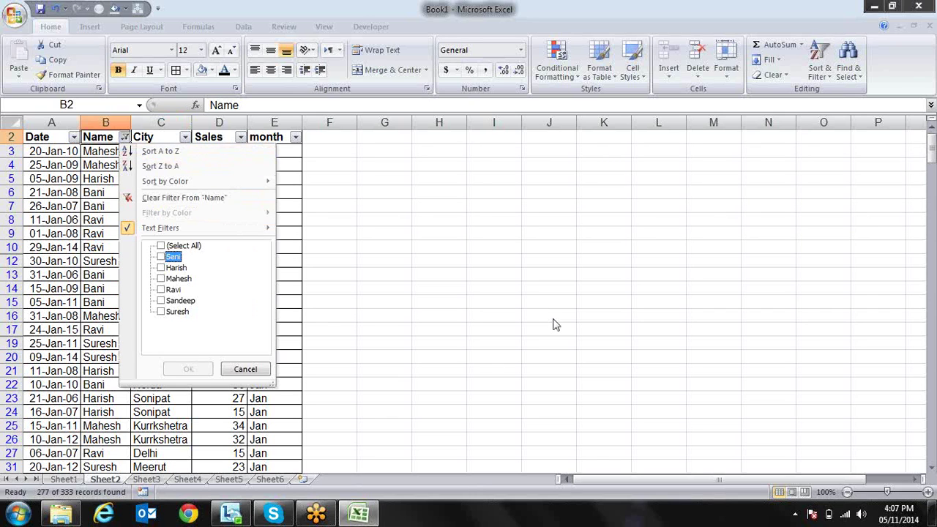
key(Tab)
key(Return)
key(Right)
key(Right)
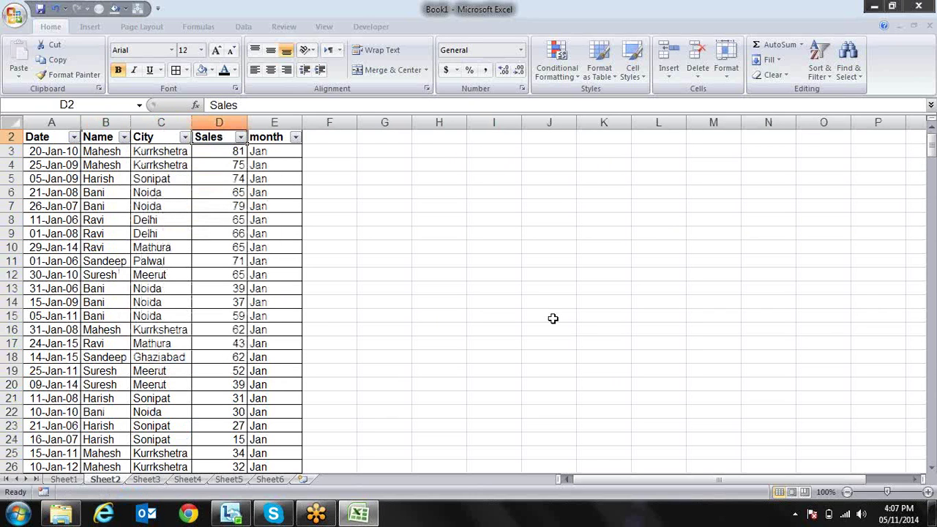
Filter Sales to greater than 80 and check the results
key(alt+Down)
key(Down)
key(Down)
key(Down)
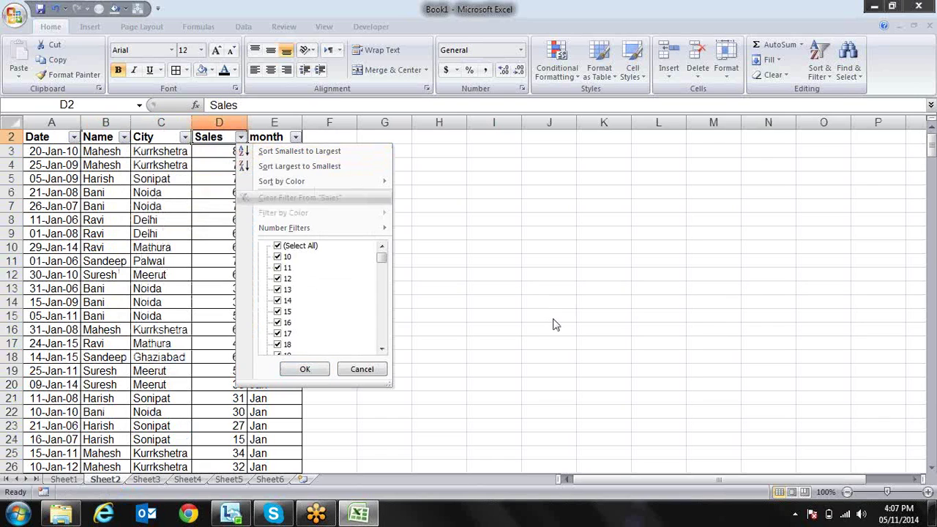
key(Down)
key(Down)
key(Right)
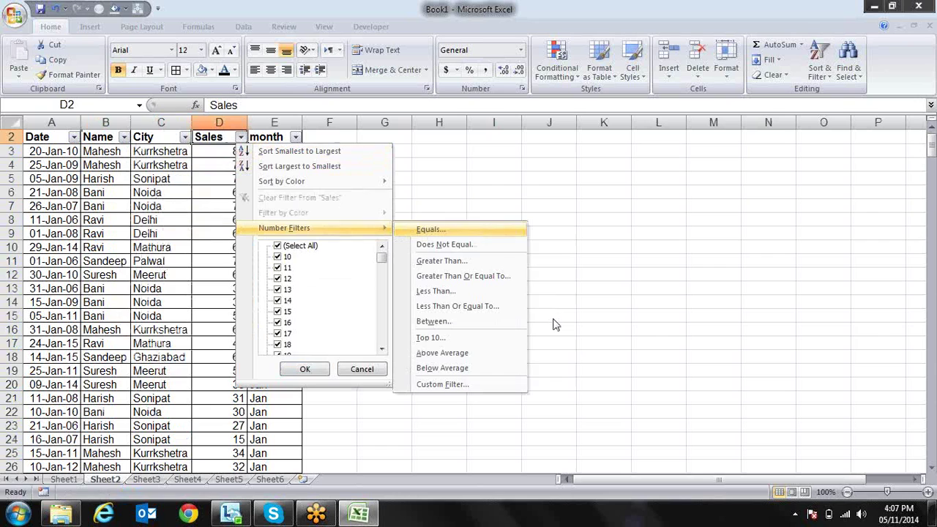
key(Down)
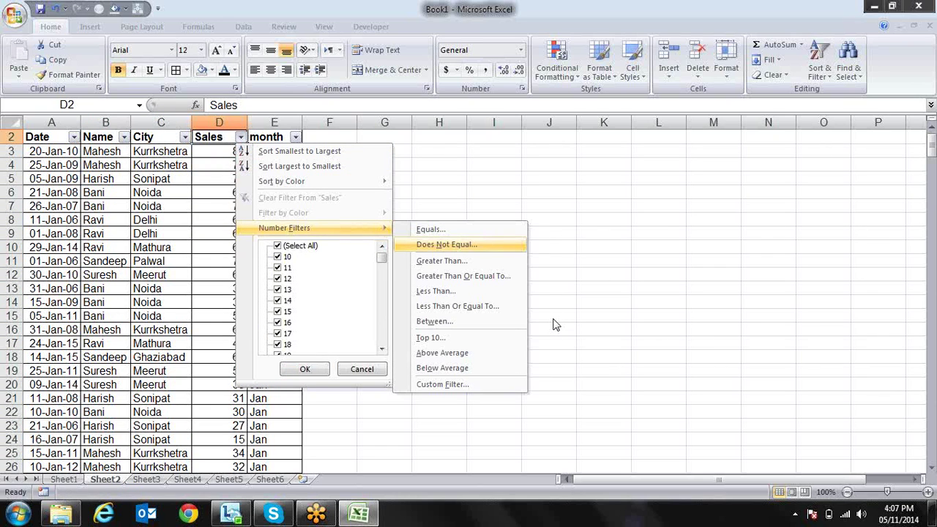
key(Down)
key(Return)
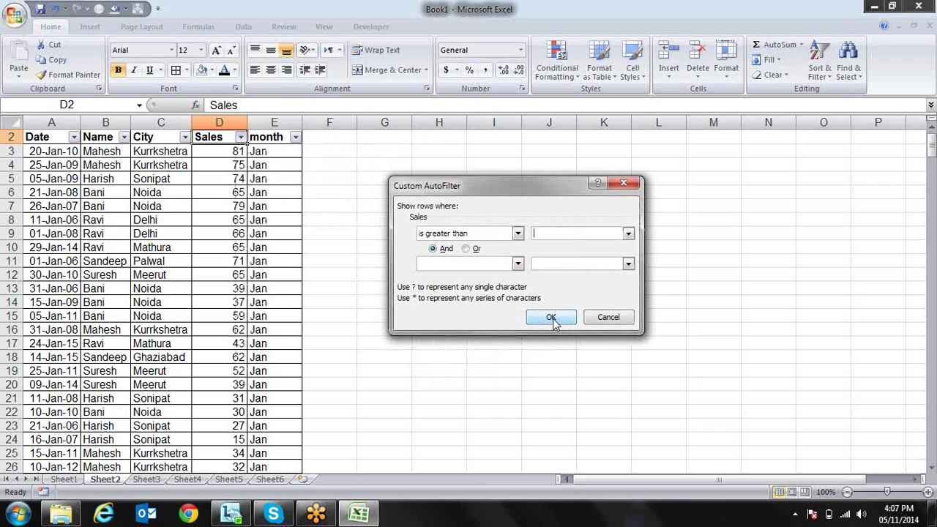
text(80)
click(551, 318)
key(Down)
key(Down)
key(Down)
key(Down)
key(Down)
key(Down)
key(Down)
key(Down)
key(Down)
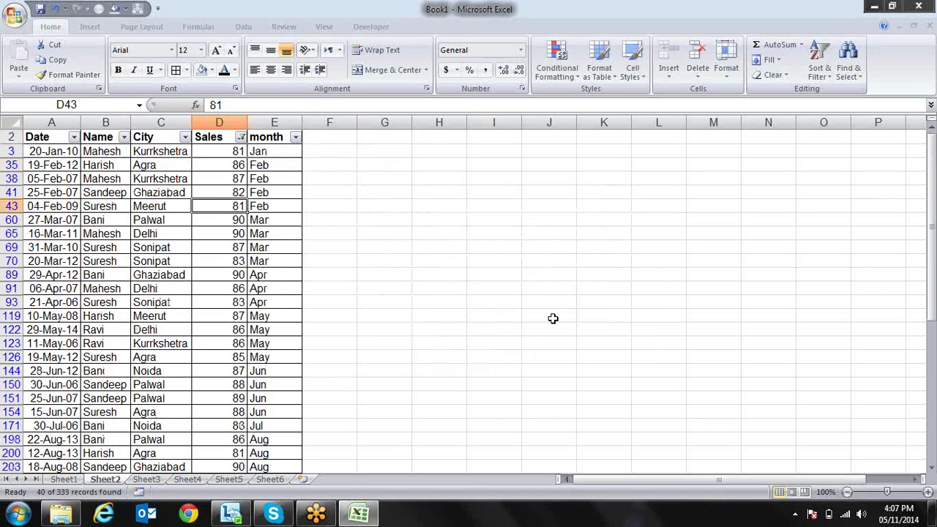
key(Up)
key(Up)
key(Up)
key(Up)
key(Up)
key(Up)
key(Up)
key(Up)
key(Up)
Change the Sales filter to greater than or equal to 90, leaving five records
key(alt+Down)
key(Down)
key(Tab)
key(shift+Tab)
key(Right)
key(Down)
key(Down)
key(Down)
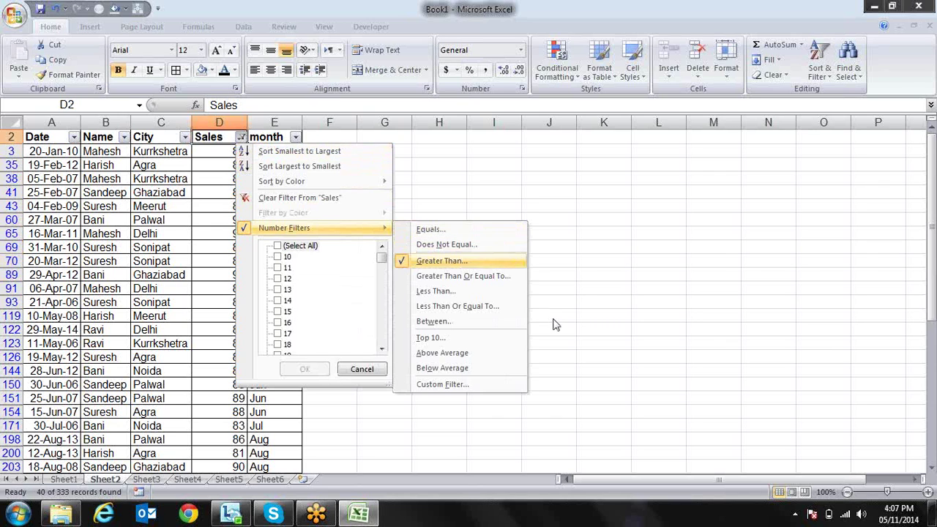
key(Return)
text(90)
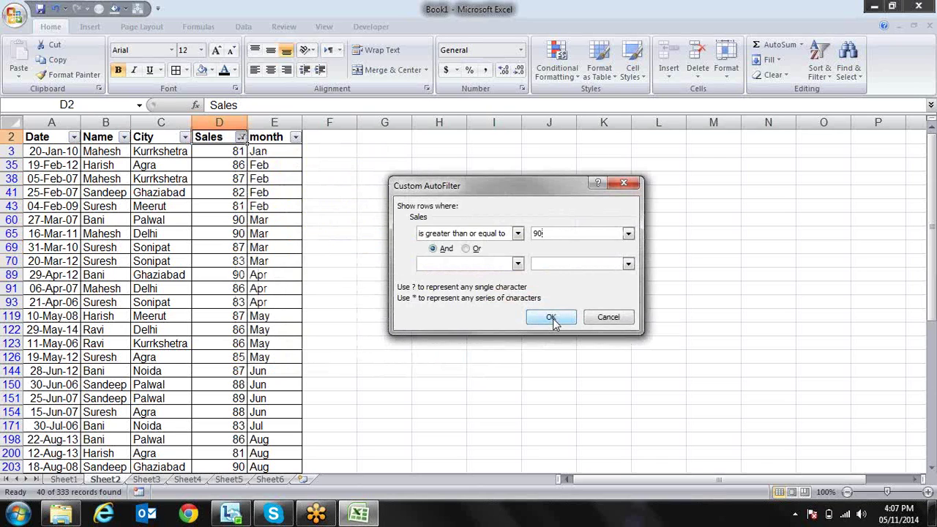
click(554, 320)
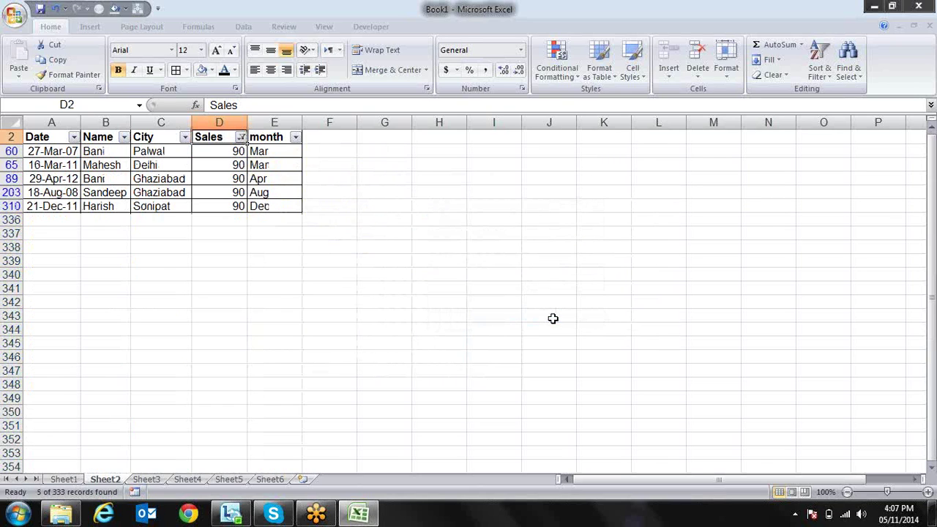
Apply a Sales less-than filter with value 20
key(Down)
key(Up)
key(alt+Down)
key(Down)
key(Down)
key(Down)
key(Down)
key(Right)
key(Down)
key(Down)
key(Down)
key(Down)
key(Down)
key(Up)
key(Return)
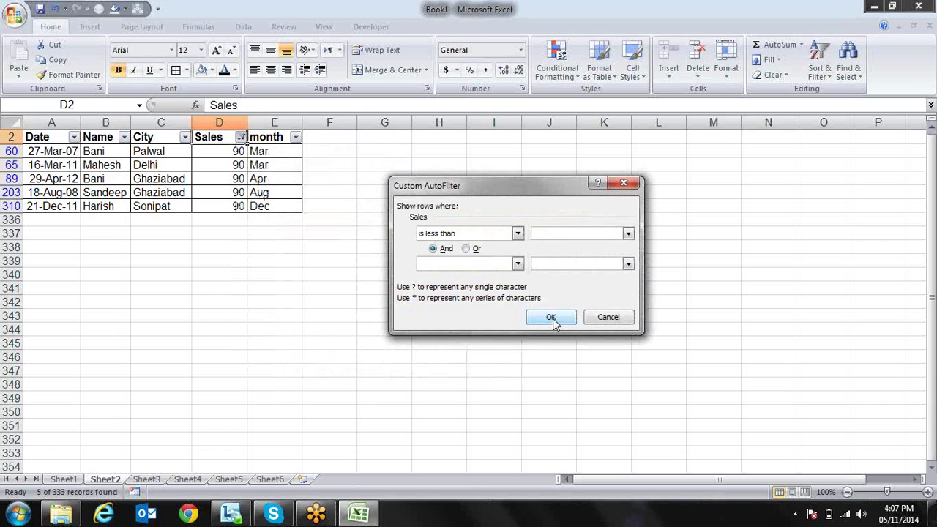
text(20)
key(Return)
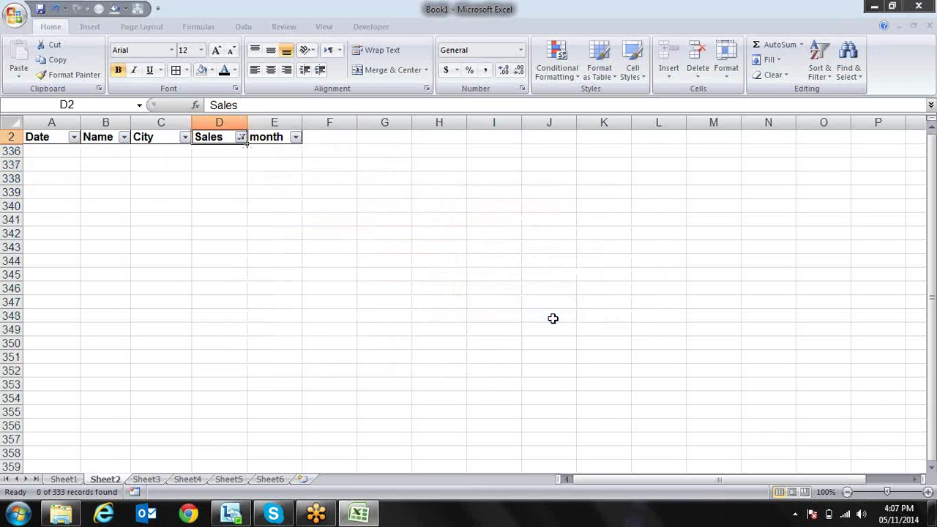
Reapply the Sales less-than 20 filter and review the filtered rows
key(ctrl+Up)
key(alt+Down)
key(Down)
key(Down)
key(Down)
key(Down)
key(Down)
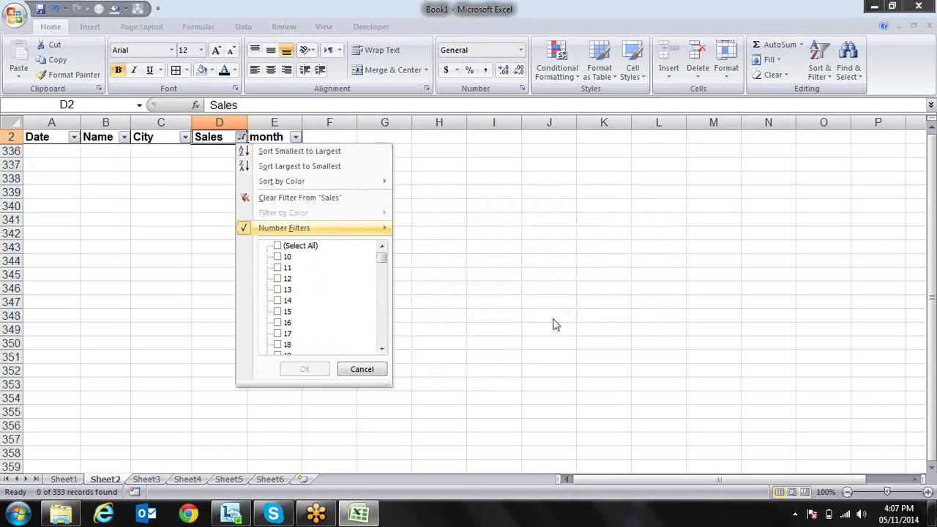
key(Right)
key(Down)
key(Down)
key(Down)
key(Down)
key(Return)
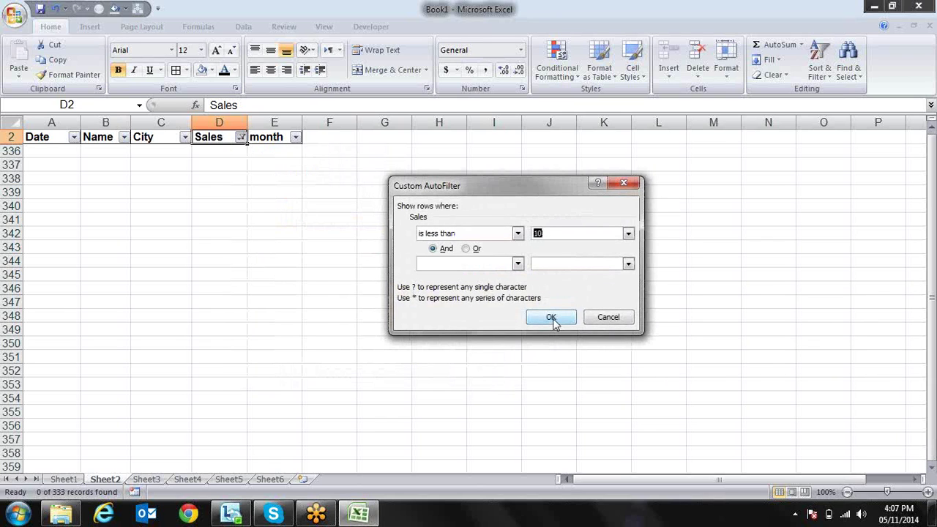
text(20)
click(551, 320)
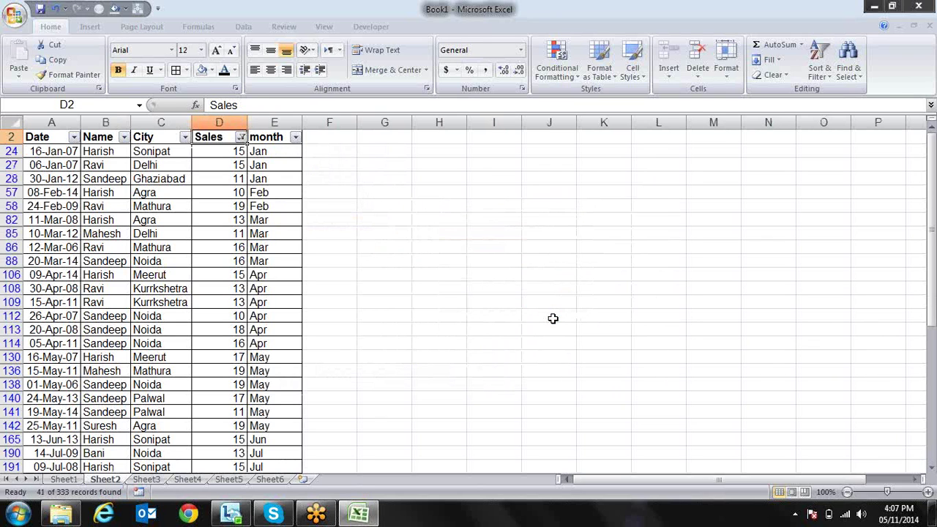
key(Down)
Filter Sales to less than or equal to 10, leaving three records of 10
key(Down)
key(Down)
key(Down)
key(Down)
key(Down)
key(Down)
key(Down)
key(Down)
key(Up)
key(Up)
key(Up)
key(ctrl+Up)
key(alt+Down)
key(Down)
key(Down)
key(Down)
key(Down)
key(Right)
key(Down)
key(Down)
key(Down)
key(Down)
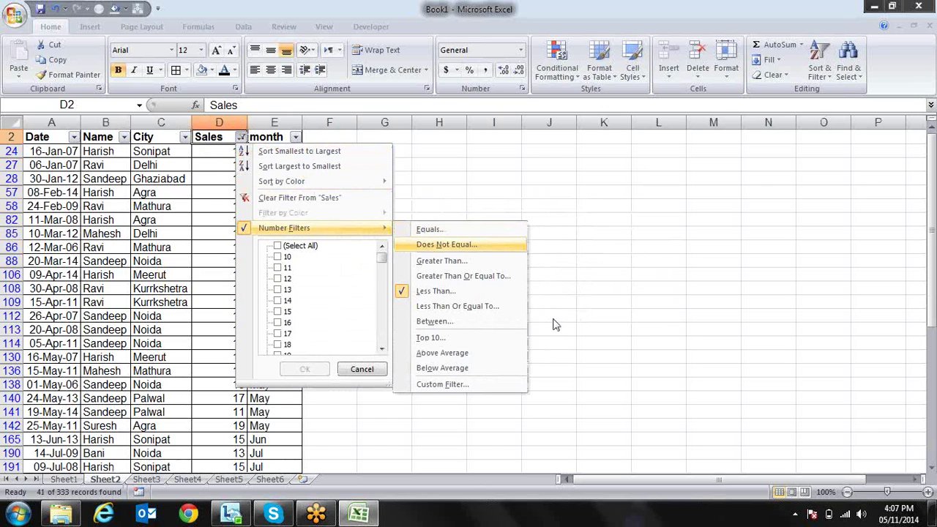
key(Down)
key(Return)
text(10)
click(553, 320)
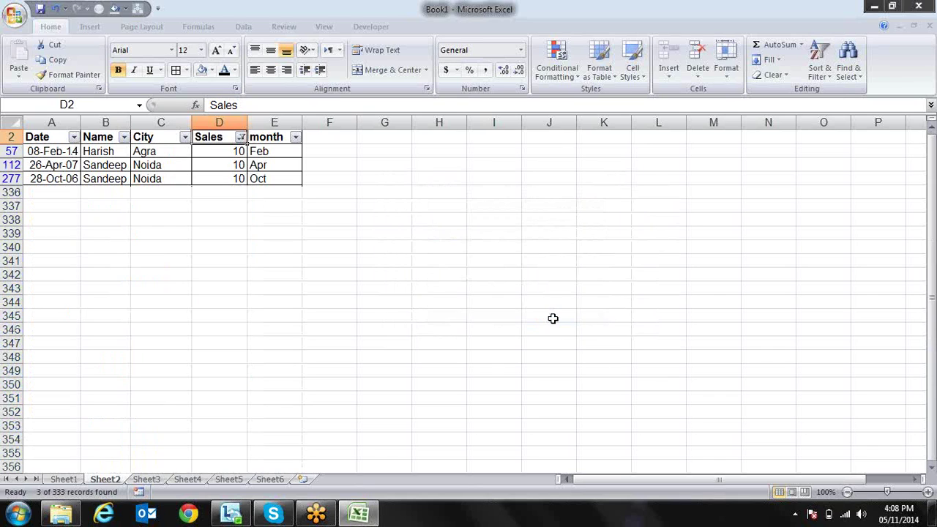
key(Down)
key(Down)
key(Down)
key(Up)
key(Up)
key(Up)
key(alt+Down)
Set a Sales Between filter from 10 to 20, showing 46 of 333 records
key(Down)
key(Down)
key(Down)
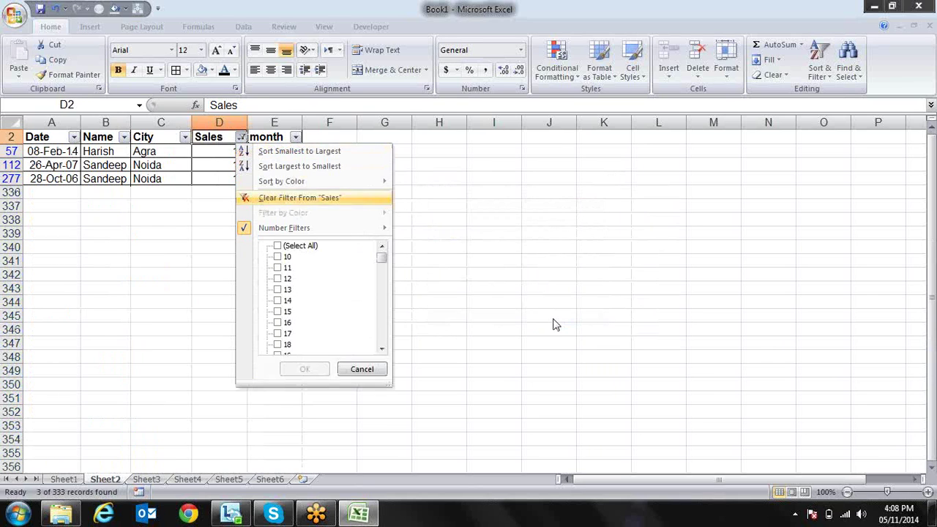
key(Down)
key(Down)
key(Right)
key(Down)
key(Down)
key(Down)
key(Down)
key(Down)
key(Down)
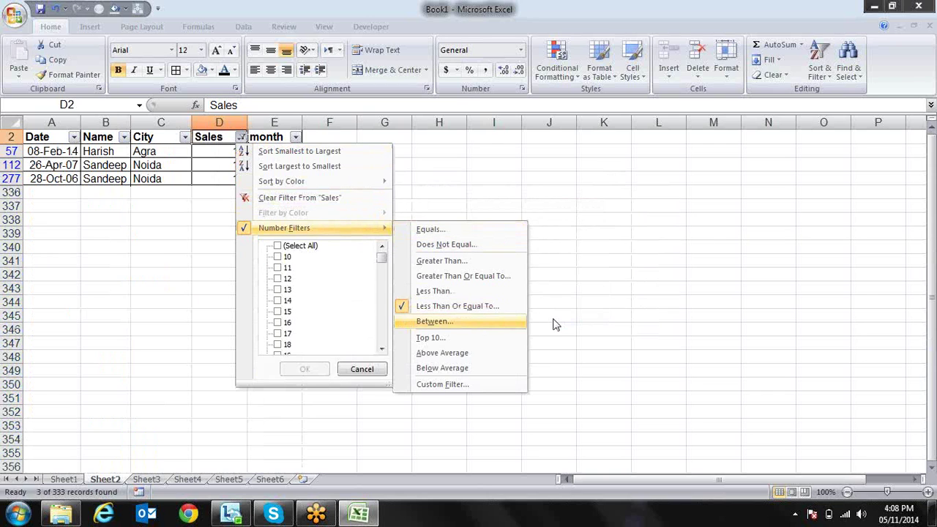
key(Return)
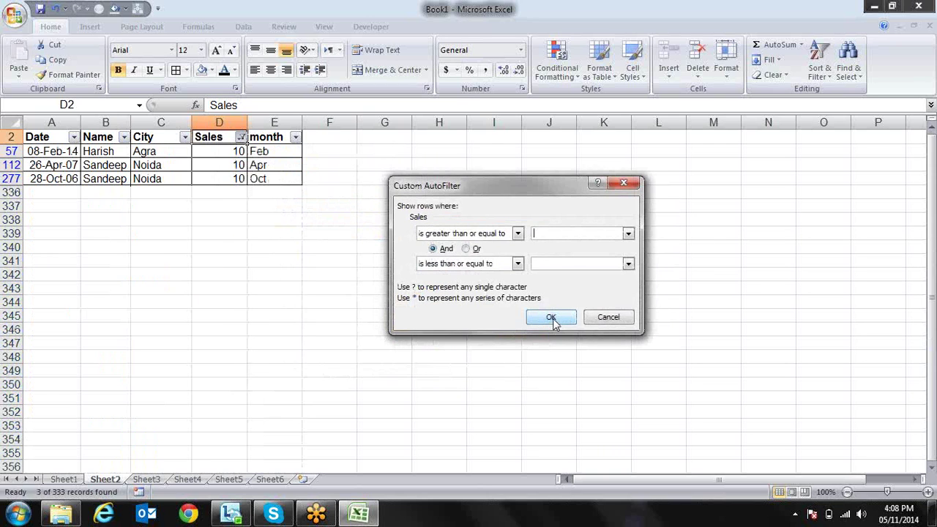
text(10)
key(Tab)
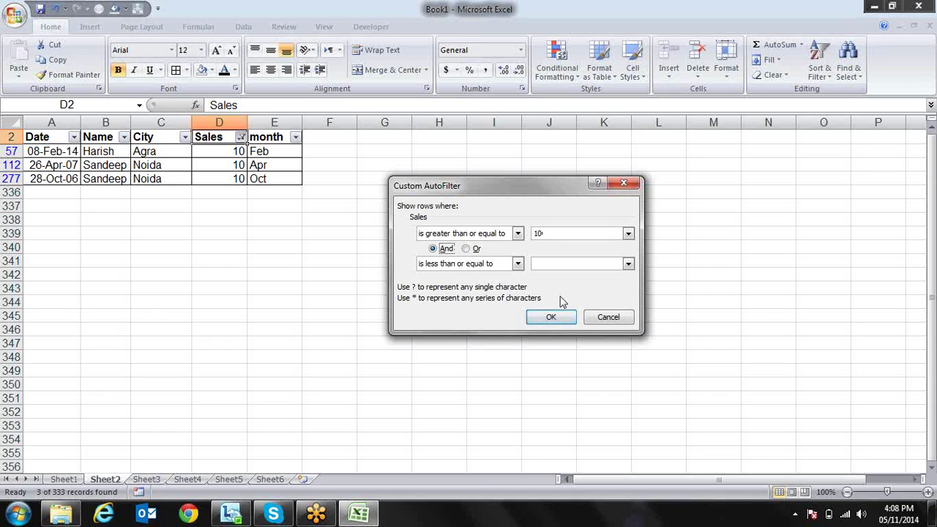
click(570, 262)
text(20)
key(Return)
Review the between-filtered rows and reopen the Sales filter options
key(Down)
key(Down)
key(Down)
key(Down)
key(Down)
key(Down)
key(Down)
key(Down)
key(Down)
key(Down)
key(Down)
key(Down)
key(Down)
key(Down)
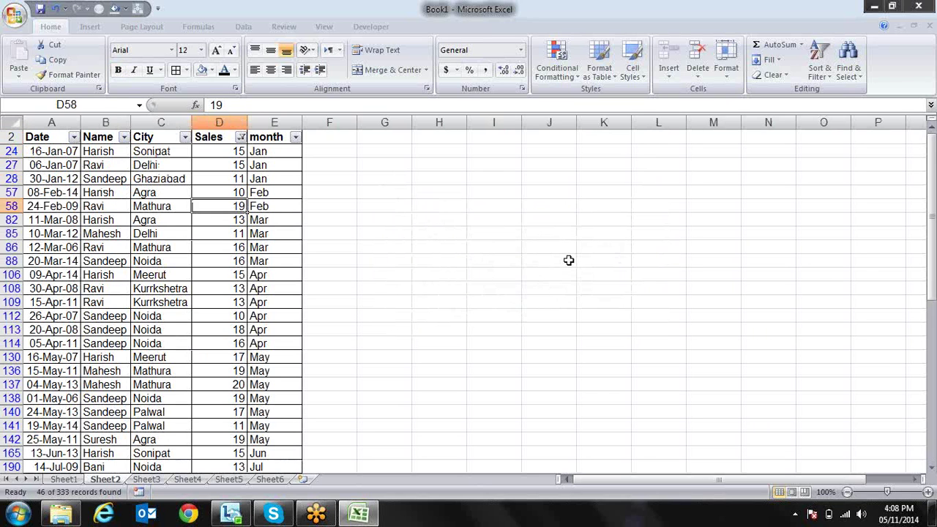
key(Down)
key(Down)
key(Down)
key(Down)
key(Down)
key(Down)
key(Up)
key(Up)
key(Up)
key(Up)
key(Up)
key(Up)
key(Up)
key(Up)
key(Up)
key(Up)
key(Up)
key(Up)
key(Up)
key(Up)
key(Up)
key(Up)
key(Up)
key(Up)
key(Up)
key(Up)
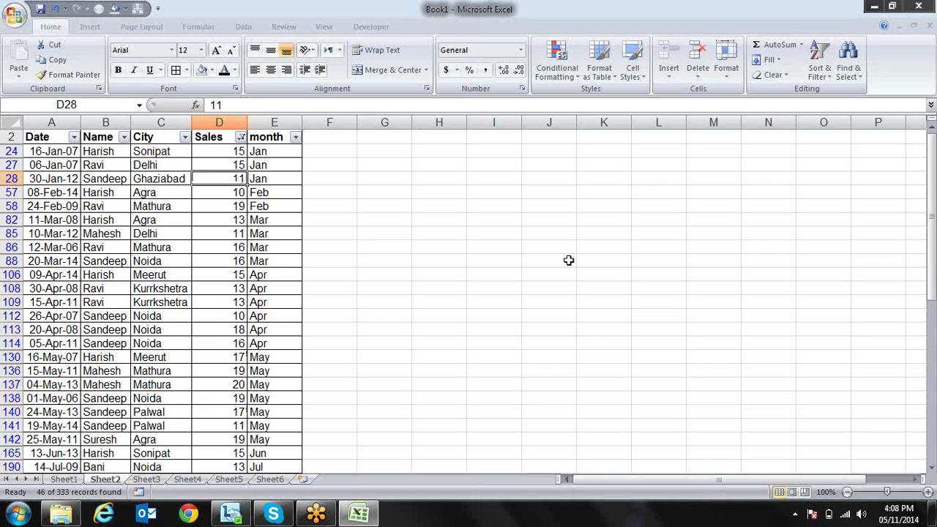
key(Down)
key(alt+Down)
key(Down)
key(Down)
key(Down)
key(Down)
key(Down)
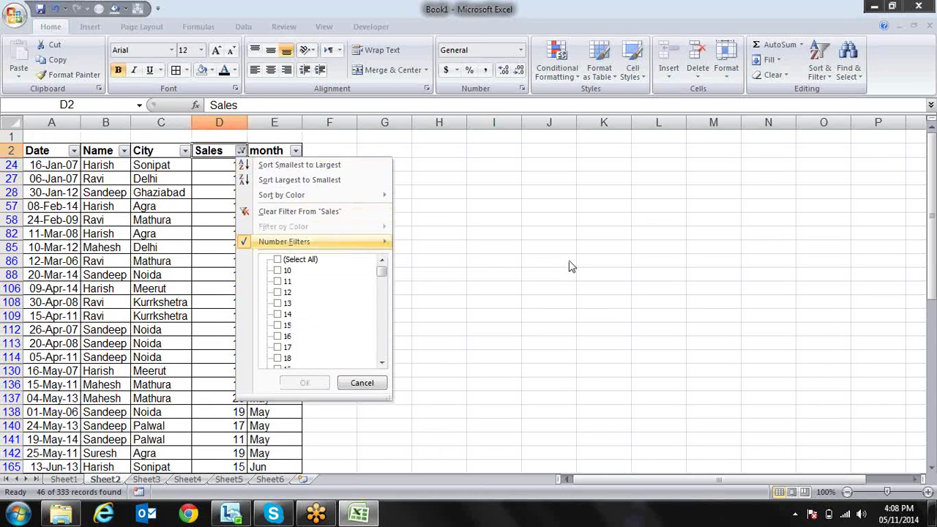
Reopen the Sales Between filter (10 to 20) and cancel it unchanged
key(Right)
key(Down)
key(Down)
key(Down)
key(Down)
key(Down)
key(Down)
key(Return)
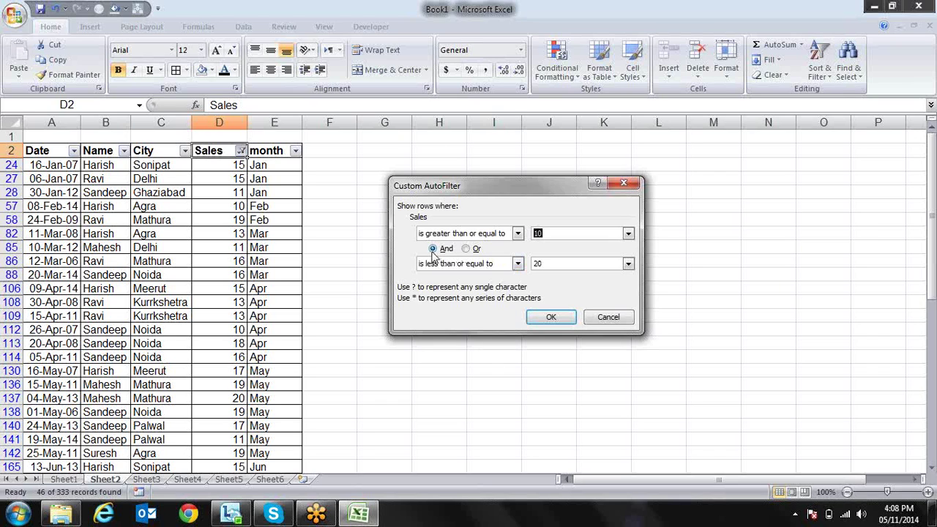
click(434, 251)
click(610, 317)
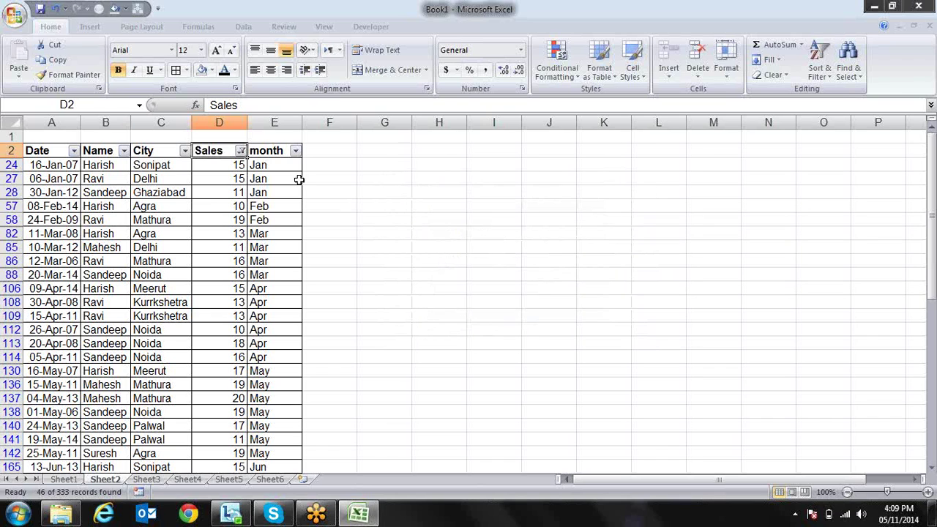
Reopen the Sales Between filter and join the 10 and 20 conditions with Or
click(240, 150)
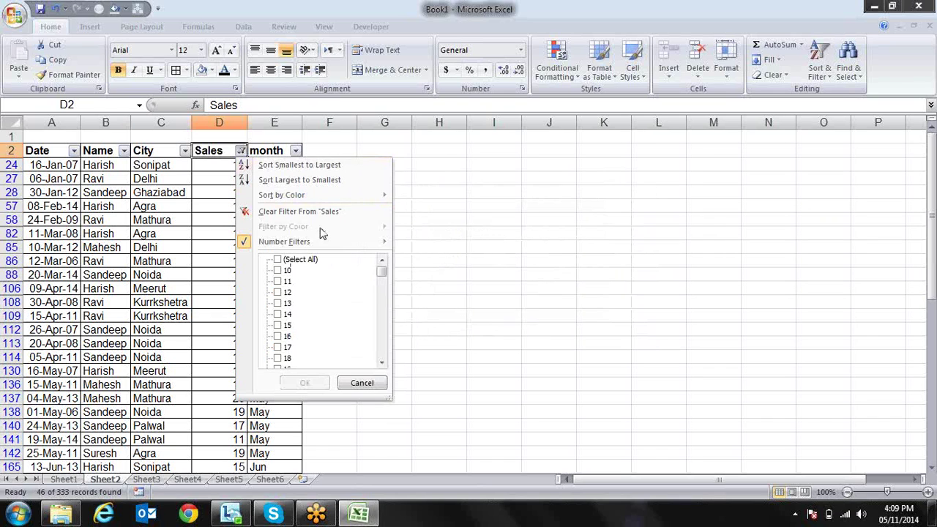
mouse_move(386, 246)
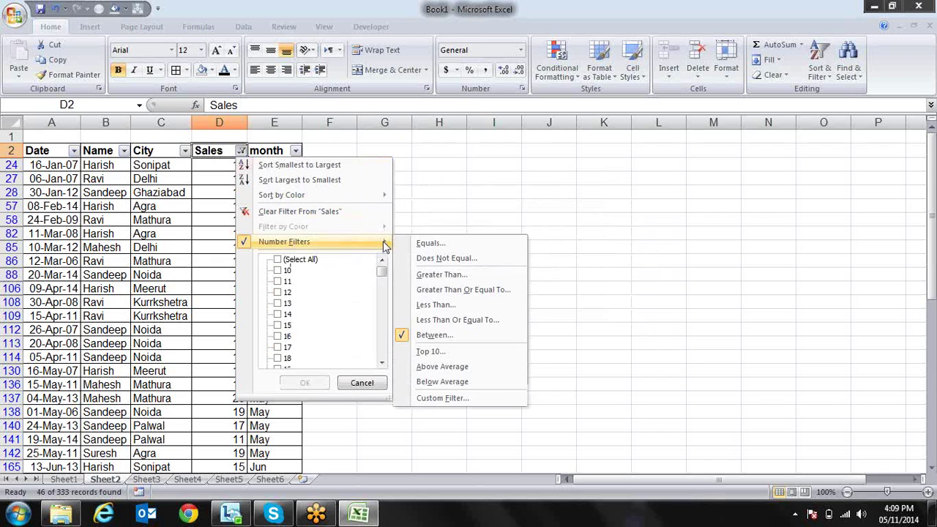
click(438, 335)
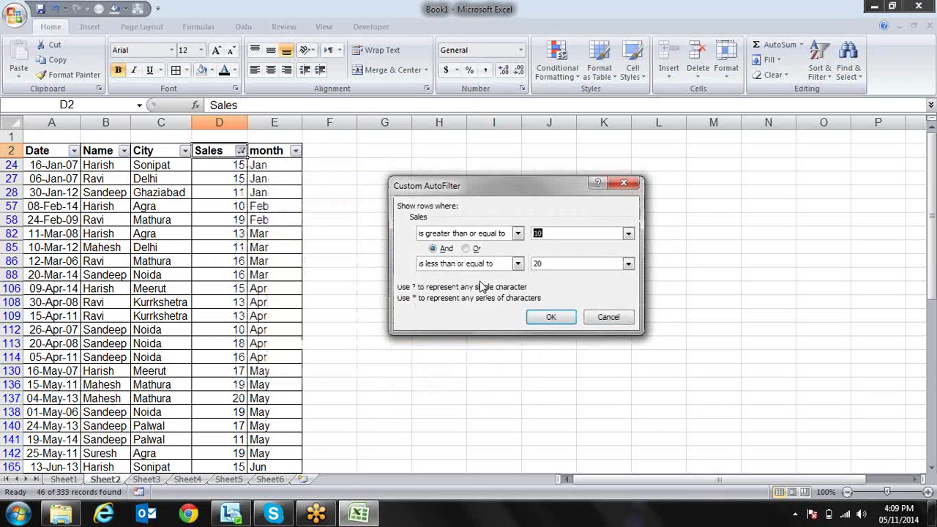
click(469, 249)
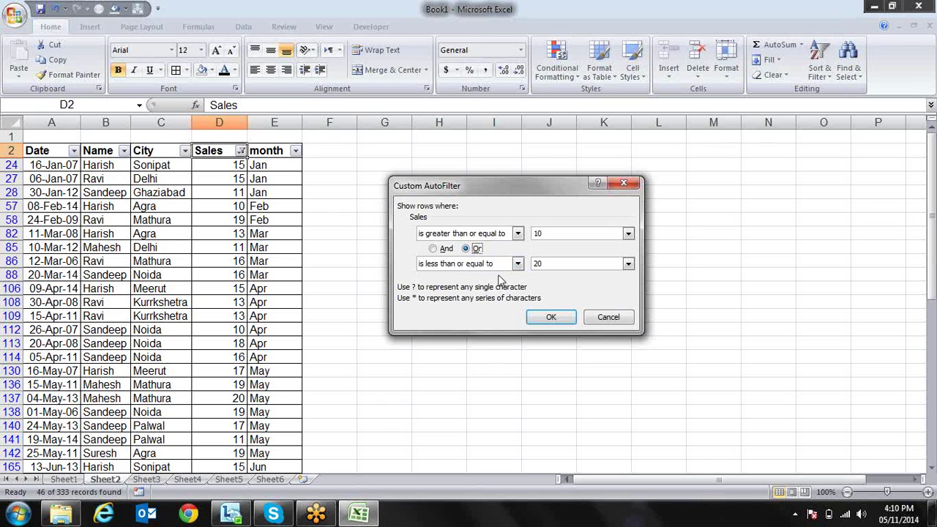
Apply the Sales filter of 10 or more or 20 or less, then check the values in D3 and D4
click(548, 316)
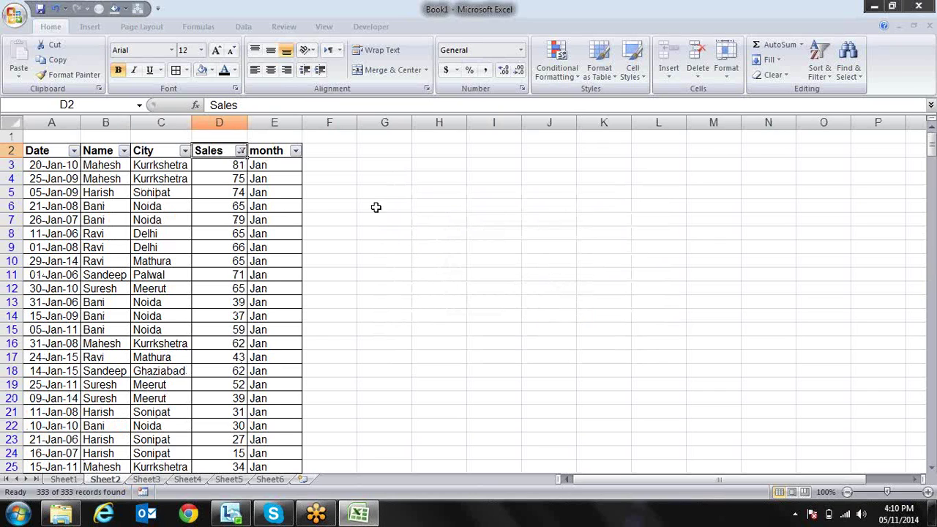
click(237, 179)
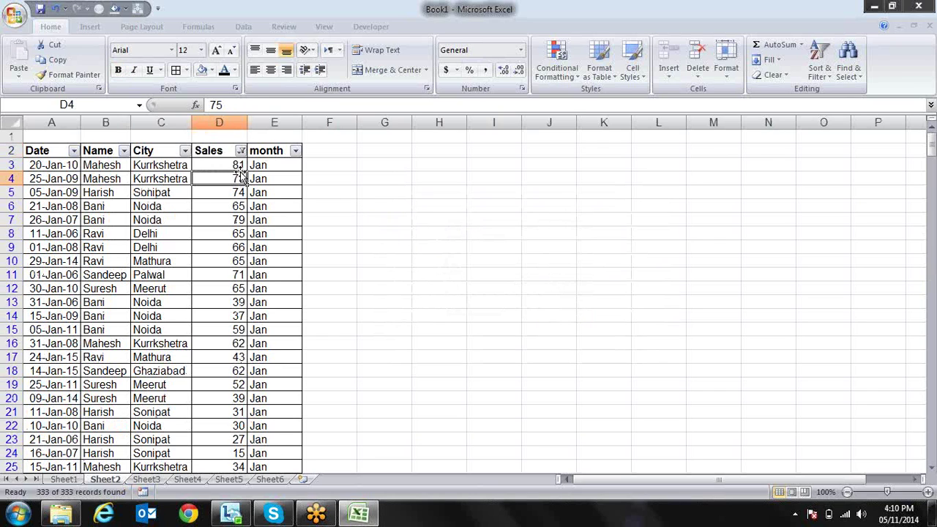
click(240, 169)
key(Down)
key(Down)
key(Down)
key(Down)
key(Down)
key(Down)
key(Down)
key(Down)
key(Down)
key(Down)
key(Down)
key(Down)
key(Down)
key(Down)
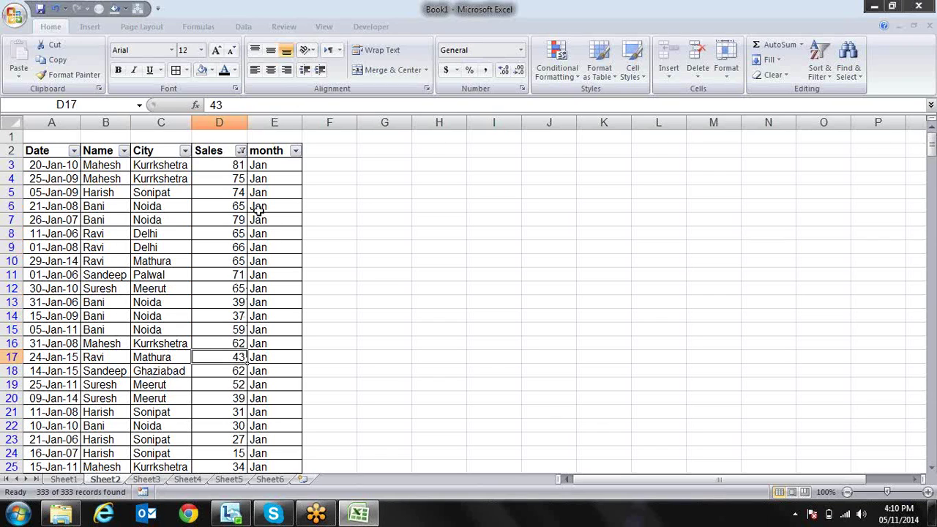
Open the Sales filter dropdown to view Number Filters, then dismiss it
click(240, 151)
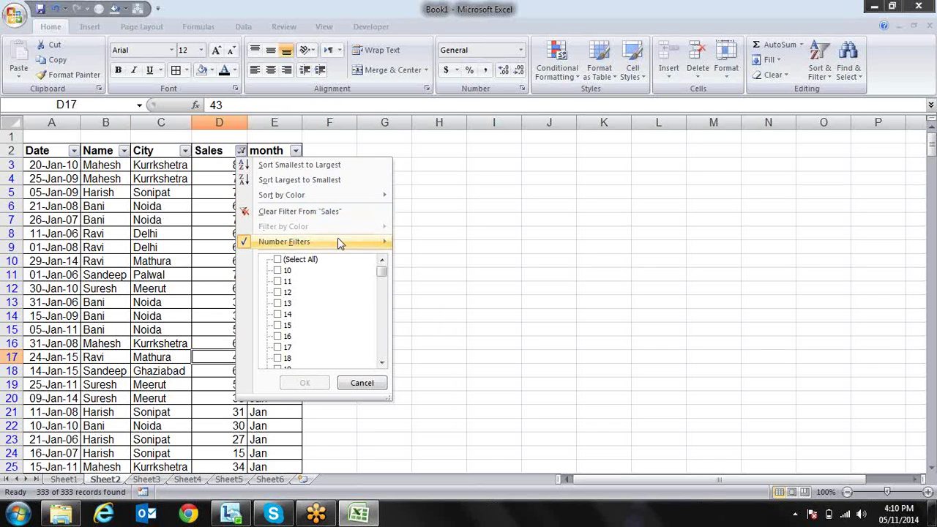
mouse_move(338, 240)
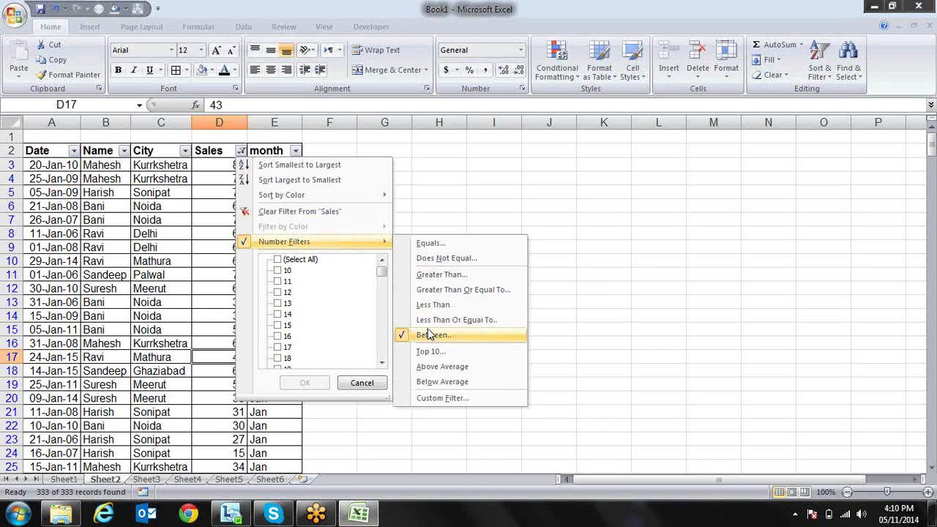
click(436, 306)
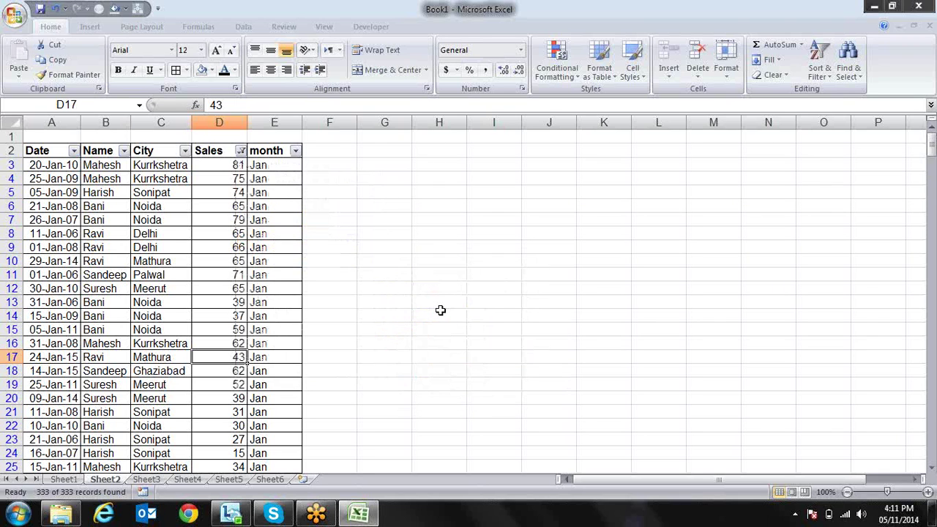
Move down the Sales column to row 64 and search the sheet for 9
key(Down)
key(Down)
key(Down)
key(Down)
key(Down)
key(Down)
key(Down)
key(Down)
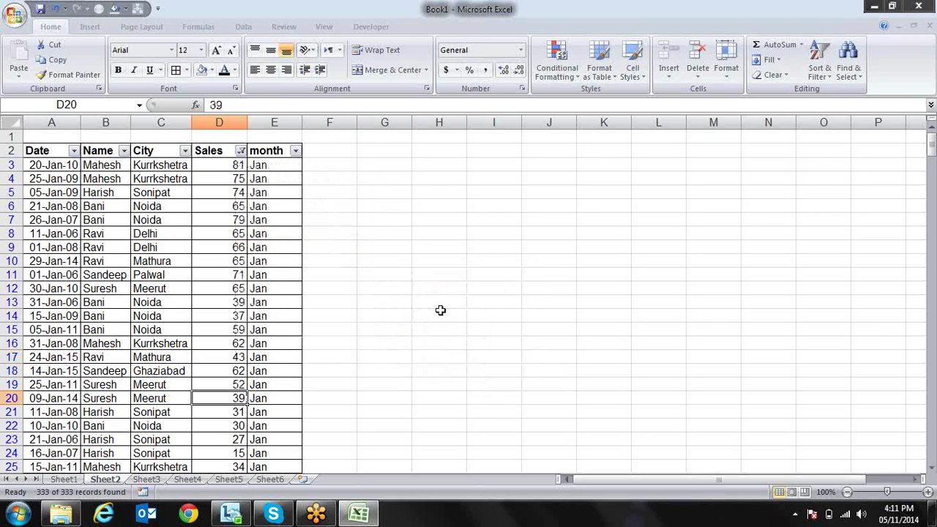
key(Down)
key(Down)
key(Down)
key(Down)
key(Down)
key(Down)
key(Down)
key(Down)
key(Down)
key(Down)
key(Down)
key(Down)
key(Down)
key(Down)
key(Down)
key(Down)
key(Down)
key(Down)
key(Down)
key(Down)
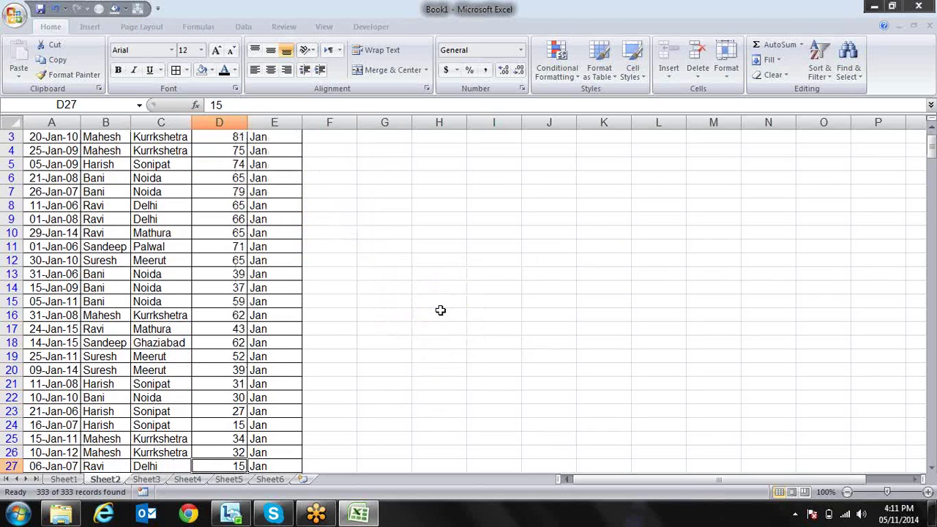
key(Down)
key(Down)
key(Down)
key(Down)
key(Down)
key(Down)
key(Down)
key(Down)
key(Down)
key(Down)
key(Down)
key(Down)
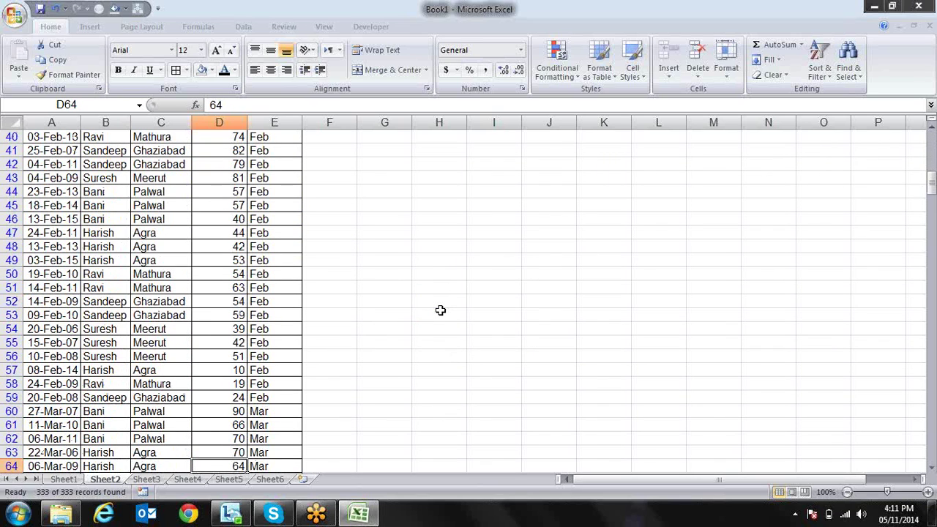
key(ctrl+f)
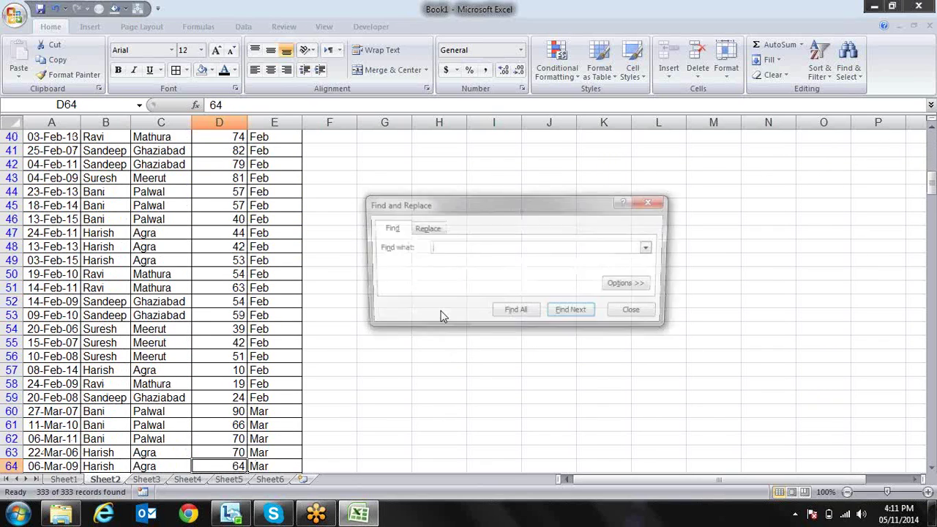
text(9)
key(Return)
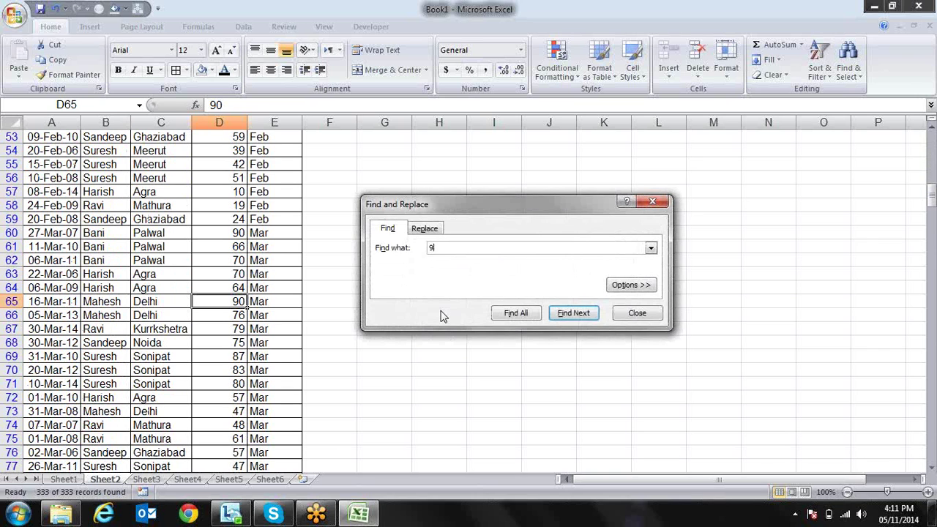
key(Return)
key(Escape)
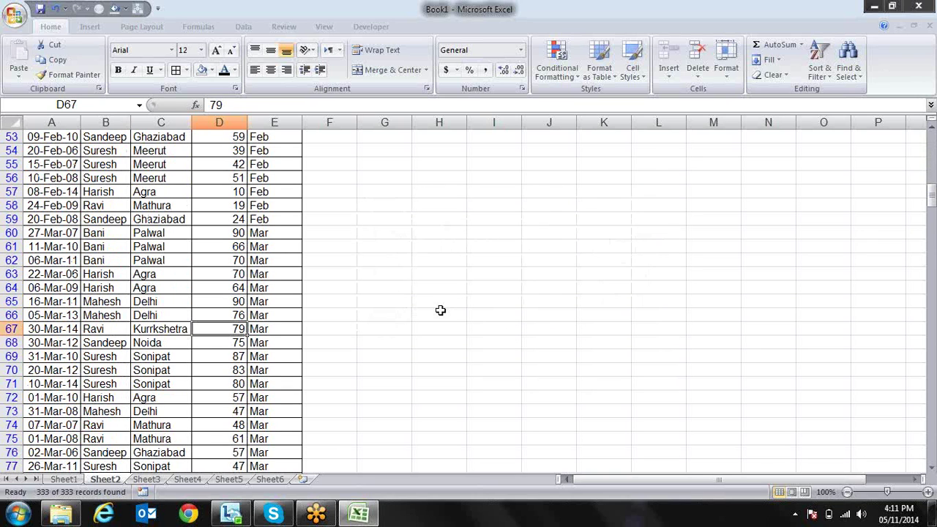
Jump to the last Sales row, then return to the Sales header in D2
key(ctrl+Down)
key(Up)
key(Up)
key(Up)
key(Up)
key(Up)
key(Up)
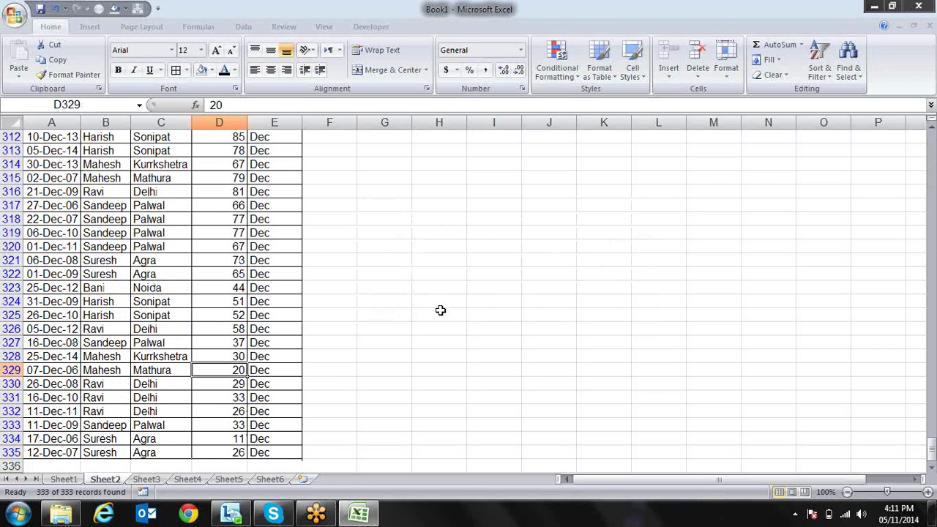
key(ctrl+Up)
key(Down)
key(Down)
key(Down)
key(Down)
key(Down)
key(Down)
key(Down)
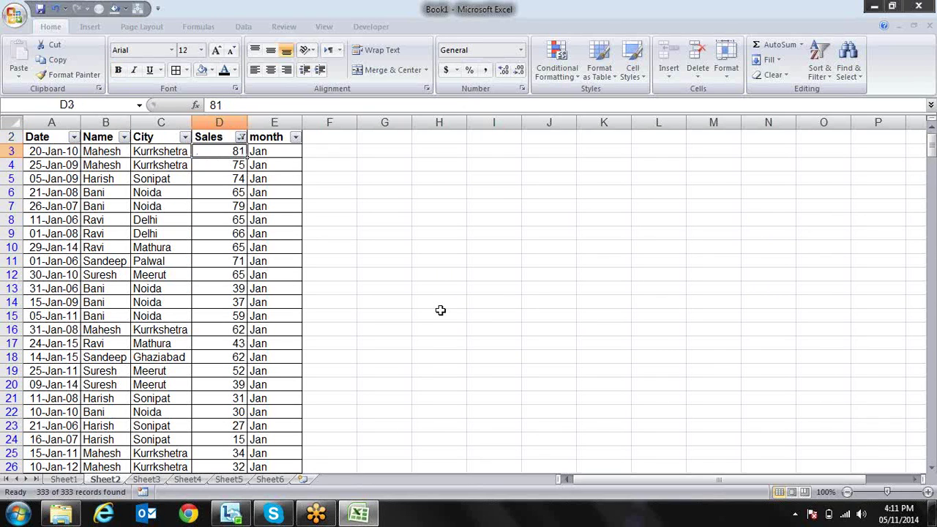
key(ctrl+f)
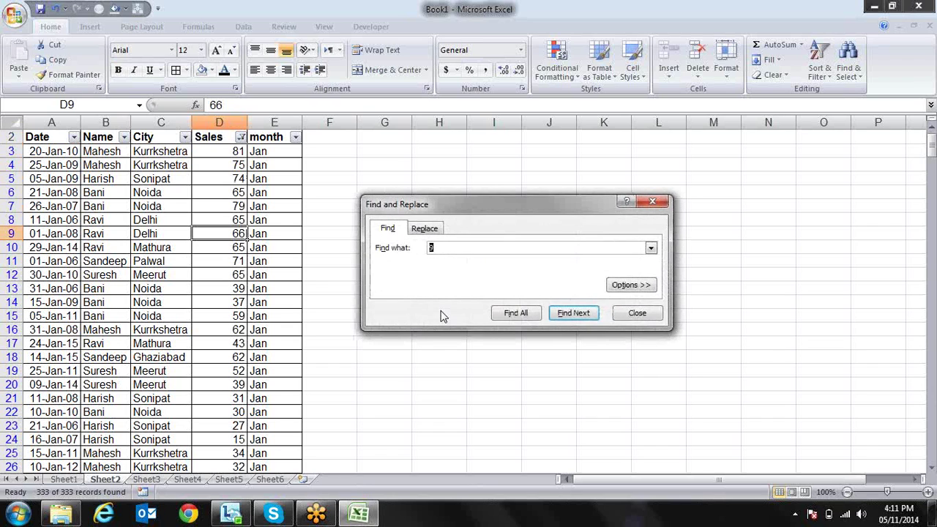
key(Escape)
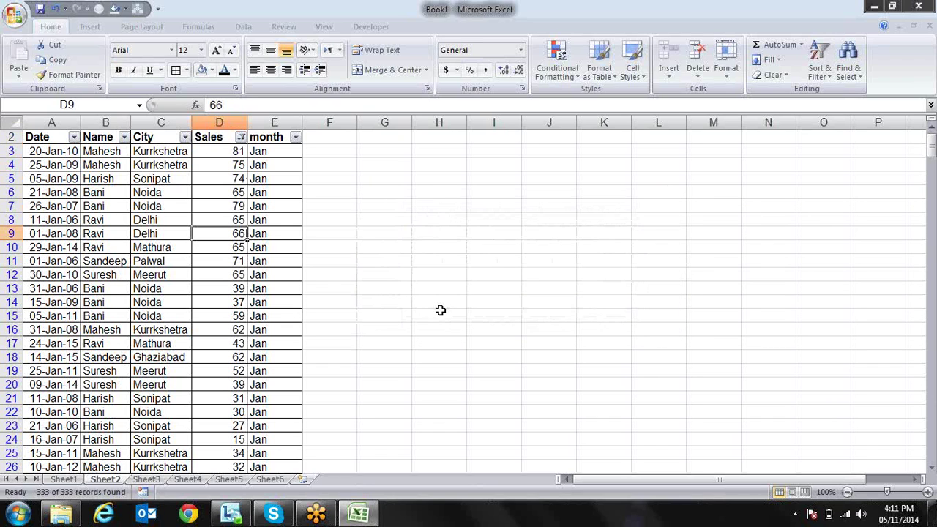
key(Up)
key(ctrl+Up)
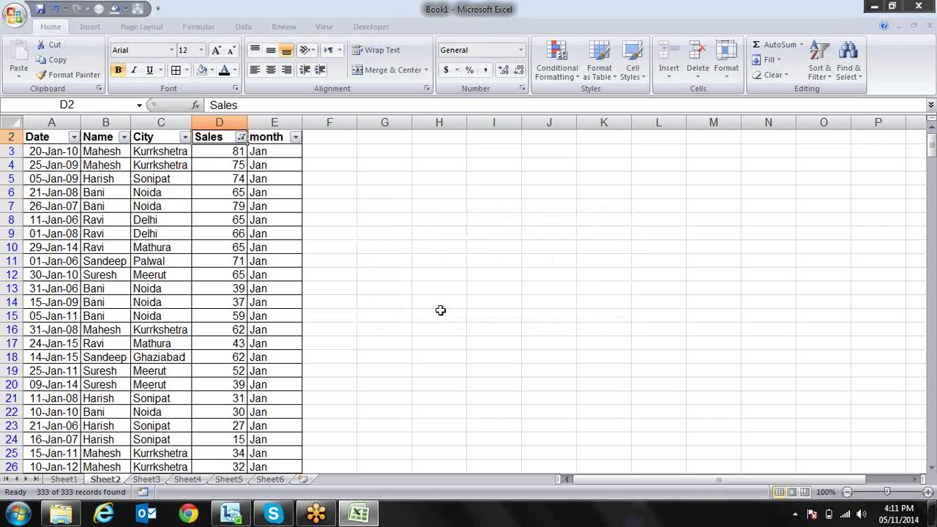
key(Down)
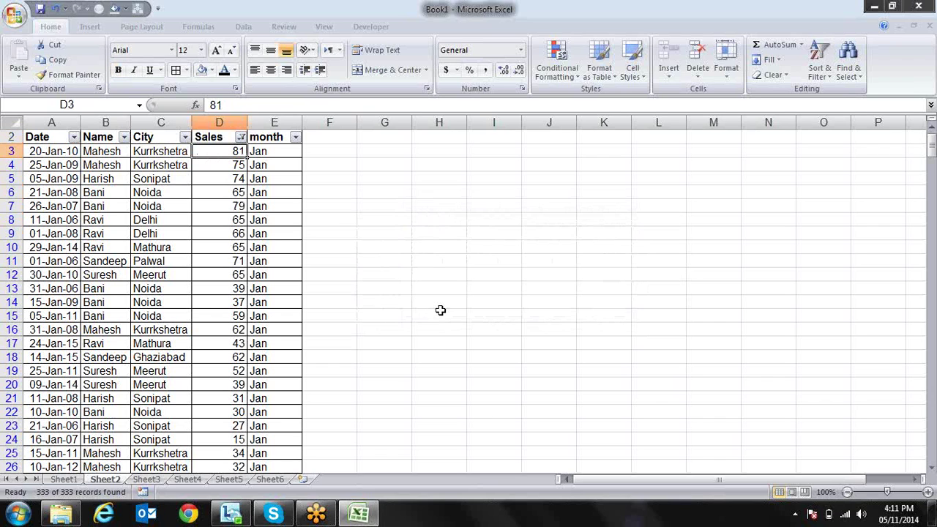
key(Up)
Open and close the Sales filter dropdown, stepping around the neighbouring header cells
key(alt+Down)
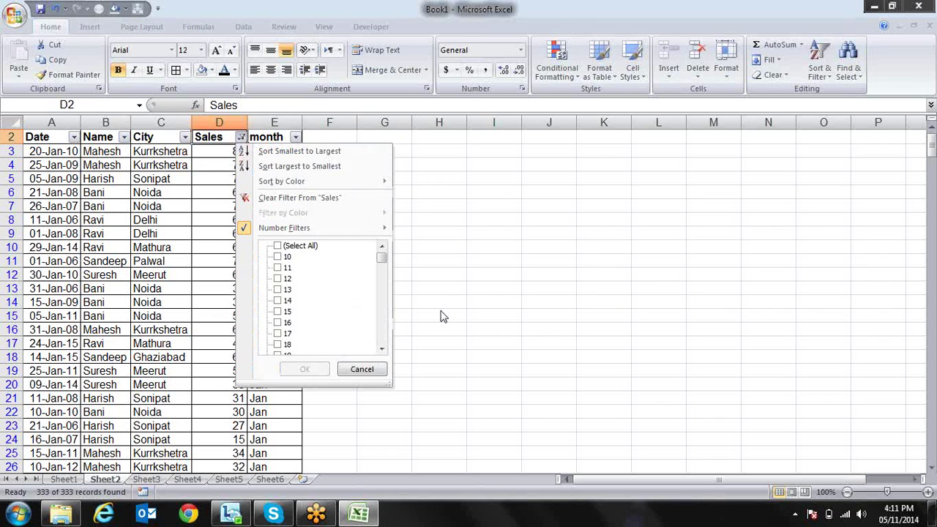
key(Escape)
key(Right)
key(Right)
key(Down)
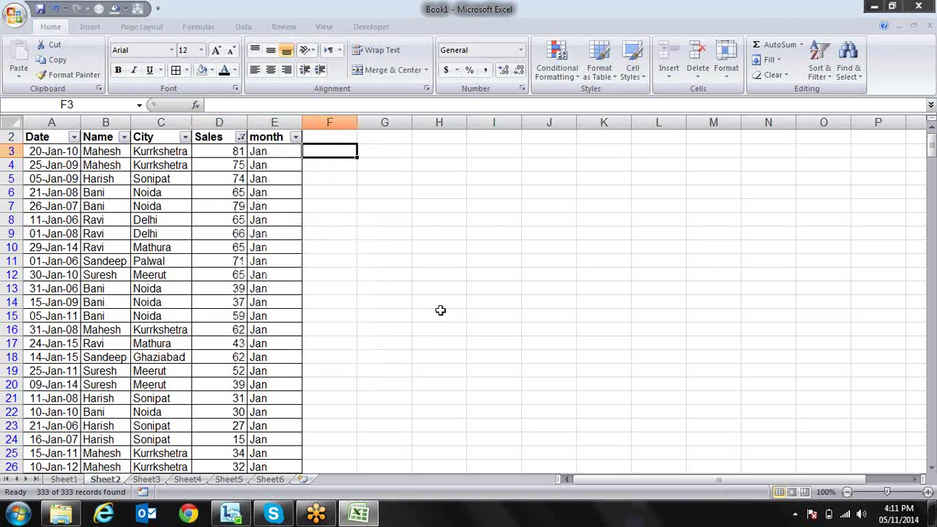
key(Left)
key(Left)
key(Up)
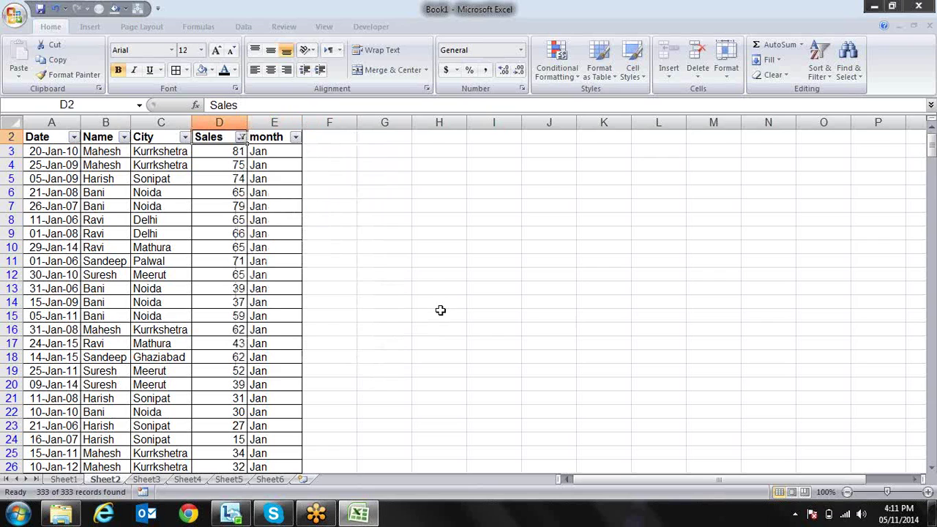
key(alt+Down)
key(Down)
key(Down)
key(Tab)
key(Escape)
key(Down)
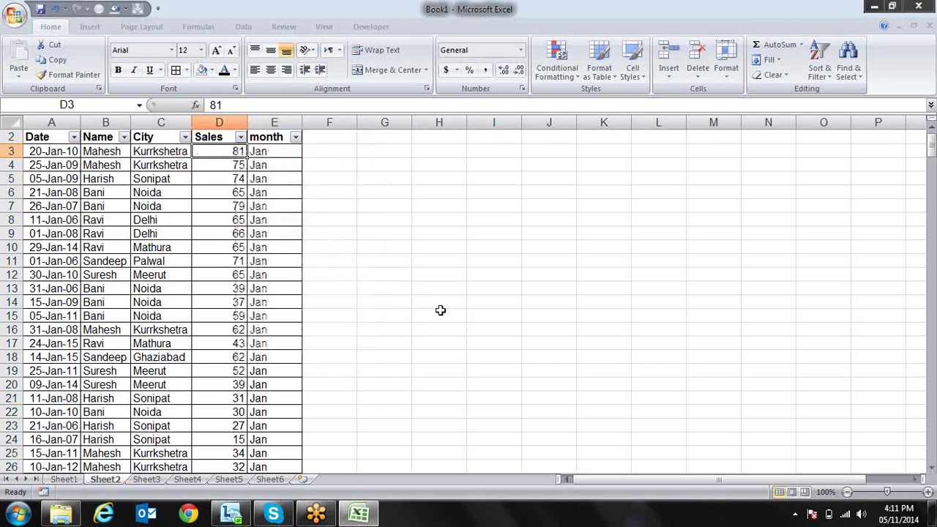
key(Up)
Browse the Sales Number Filters conditions down to Between, then close the dropdown unchanged
key(alt+Down)
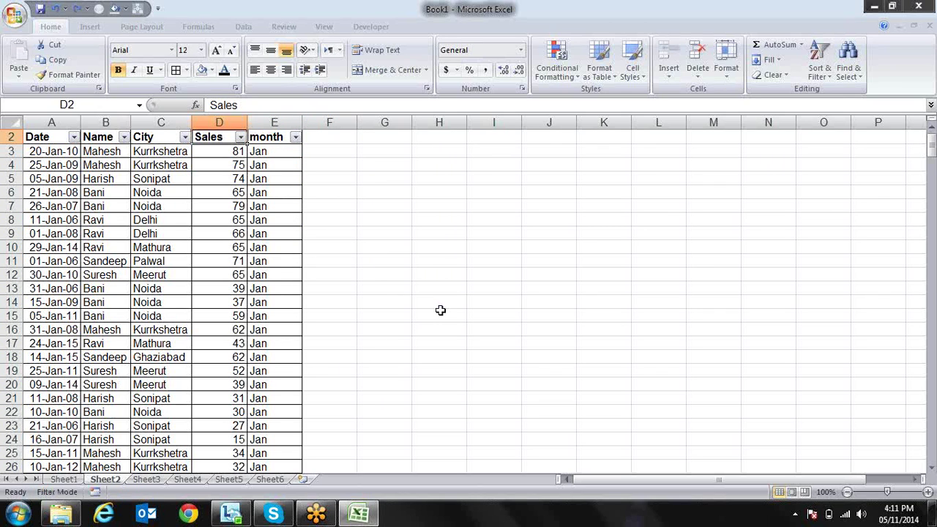
key(Down)
key(Up)
key(Left)
key(Right)
key(alt+Down)
key(Down)
key(Down)
key(Down)
key(Down)
key(Right)
key(Down)
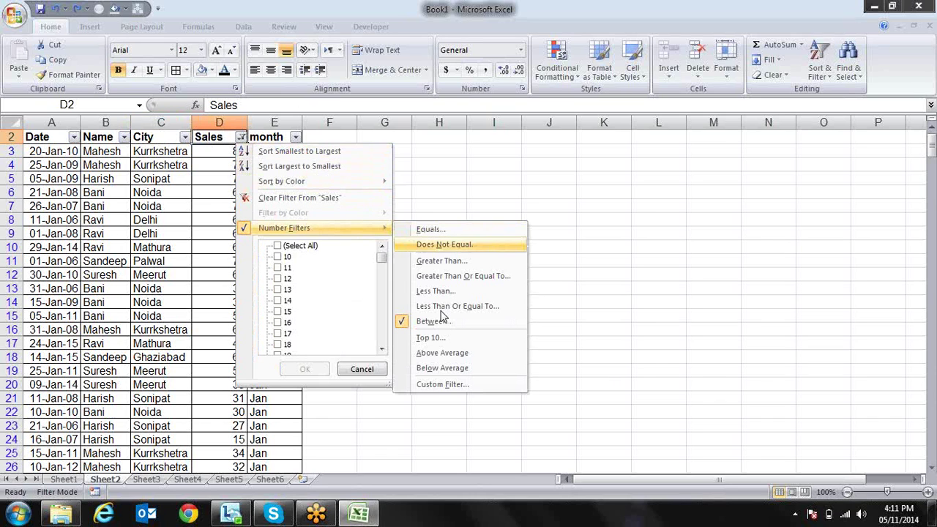
key(Down)
key(Down)
key(Down)
key(Down)
key(Down)
key(Down)
key(Up)
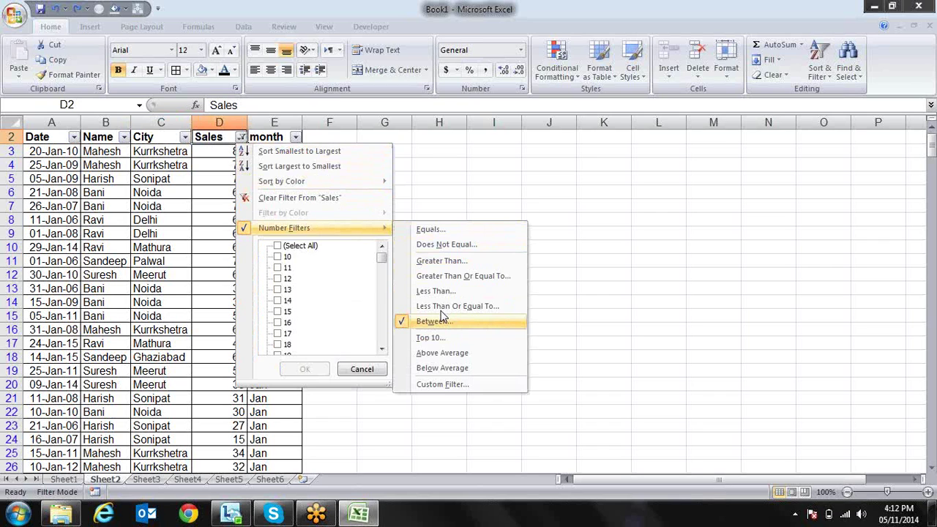
key(Escape)
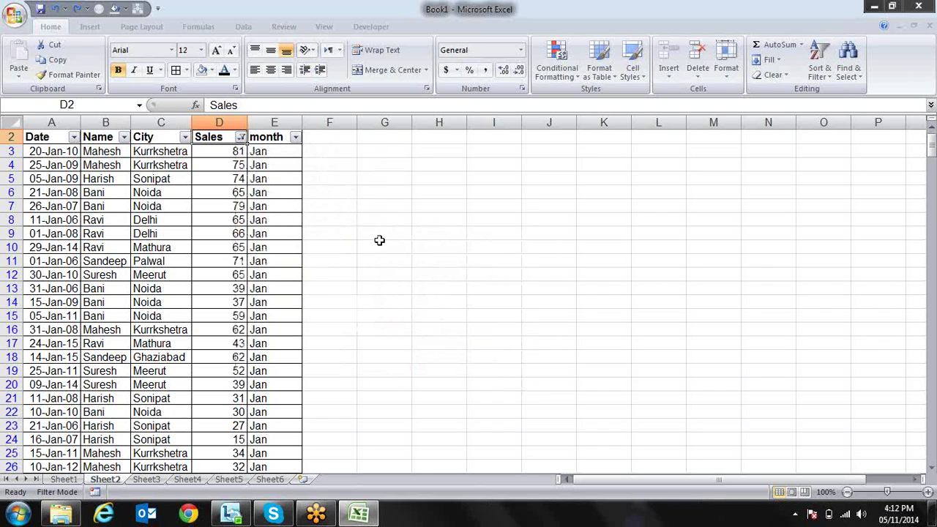
Select cell D5, which holds a Sales value of 74
click(234, 178)
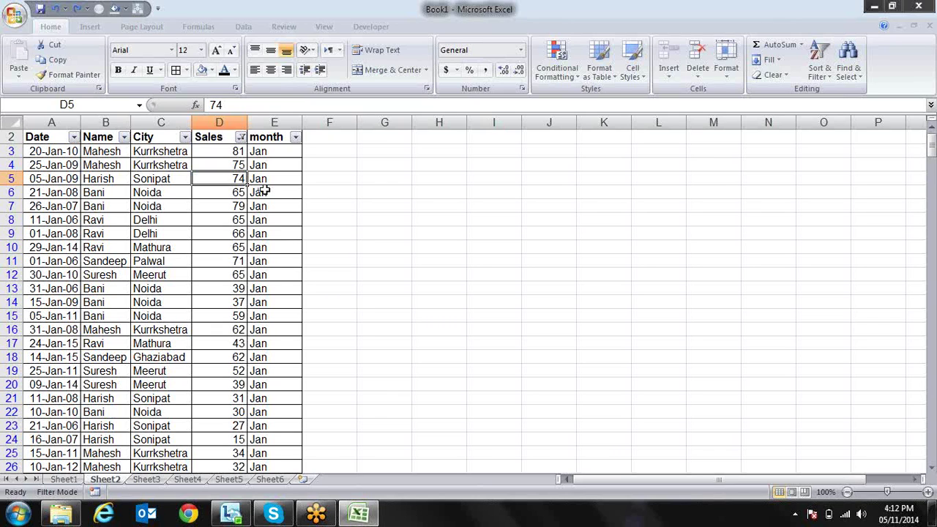
Apply a Top 10 AutoFilter to Sales set to show the top 5 Items
click(241, 138)
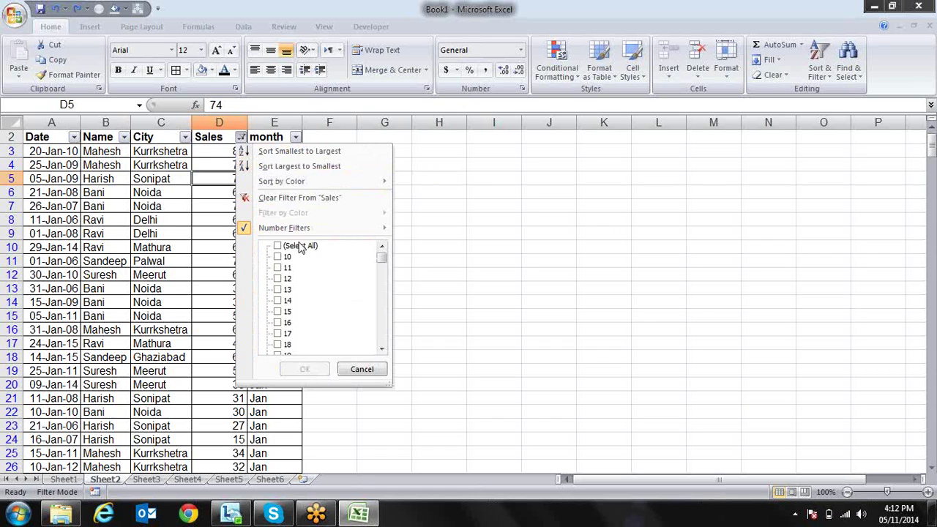
mouse_move(350, 229)
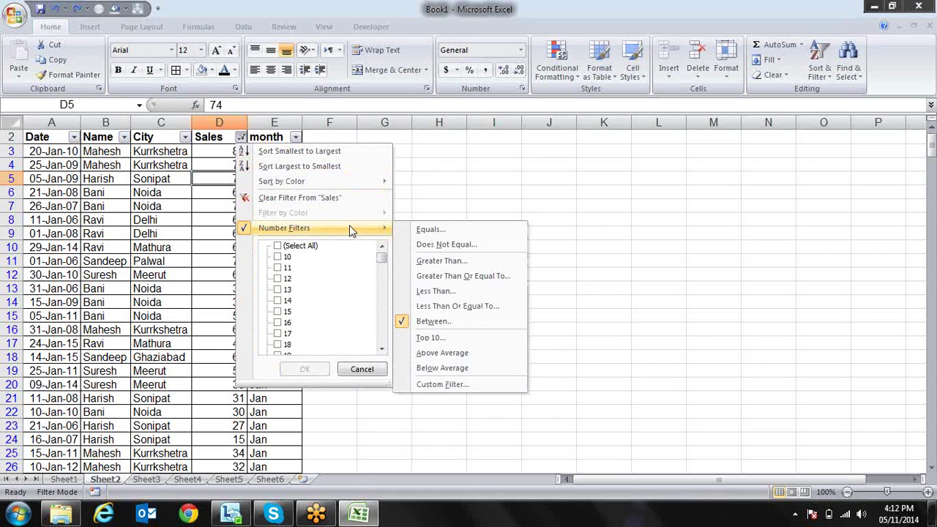
click(431, 339)
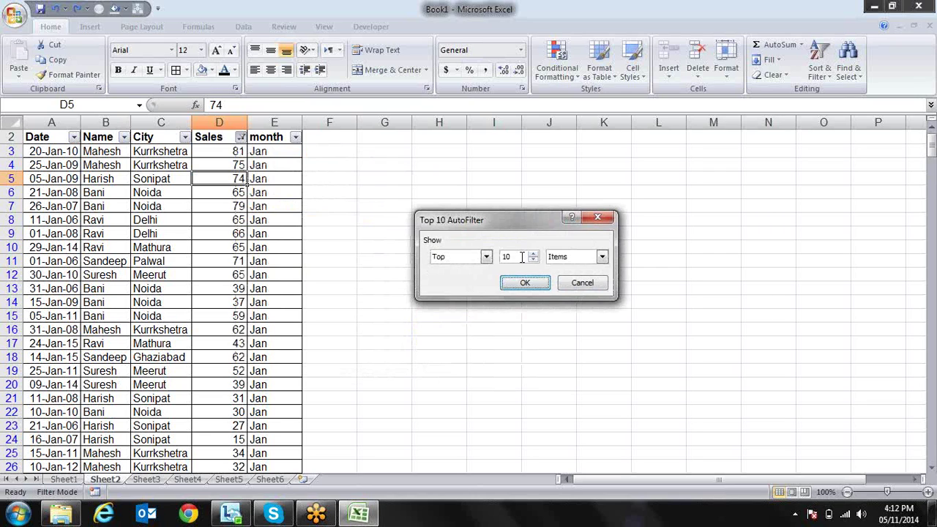
click(533, 253)
click(533, 254)
click(533, 260)
click(533, 260)
text(5)
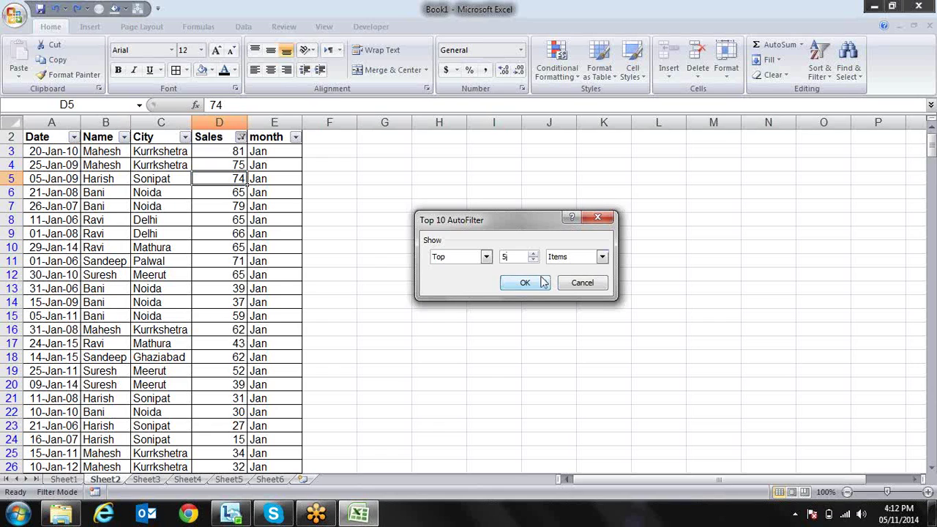
click(525, 282)
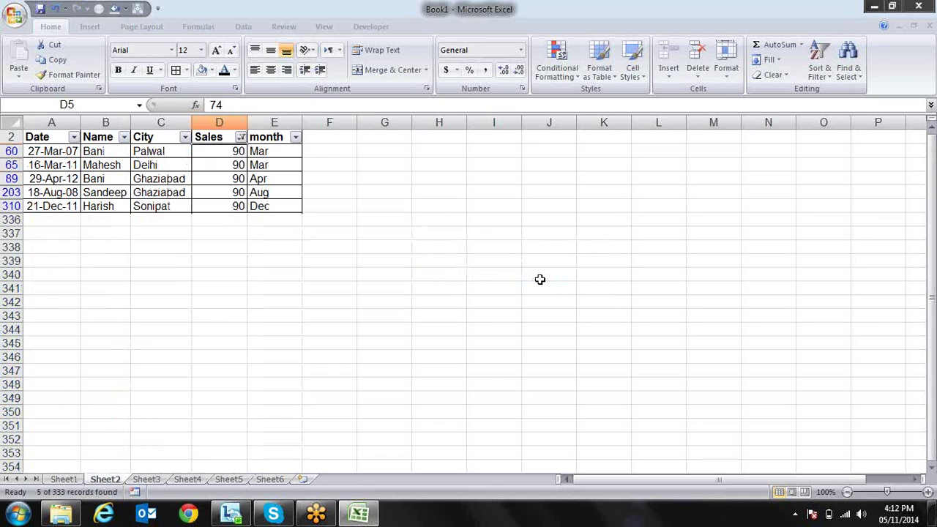
Step through the five filtered Sales values of 90 and return to D2
key(Down)
key(Down)
key(Down)
key(Down)
key(Down)
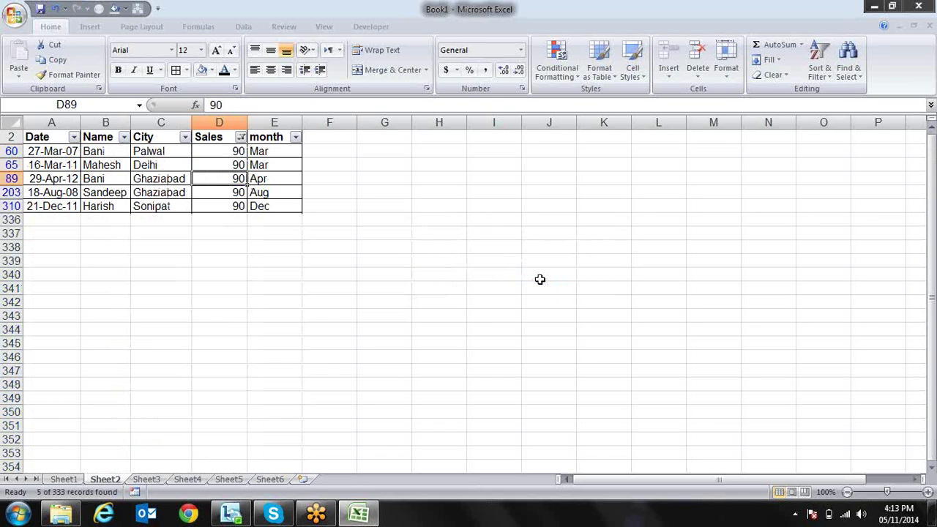
key(Up)
key(Up)
key(Up)
key(Up)
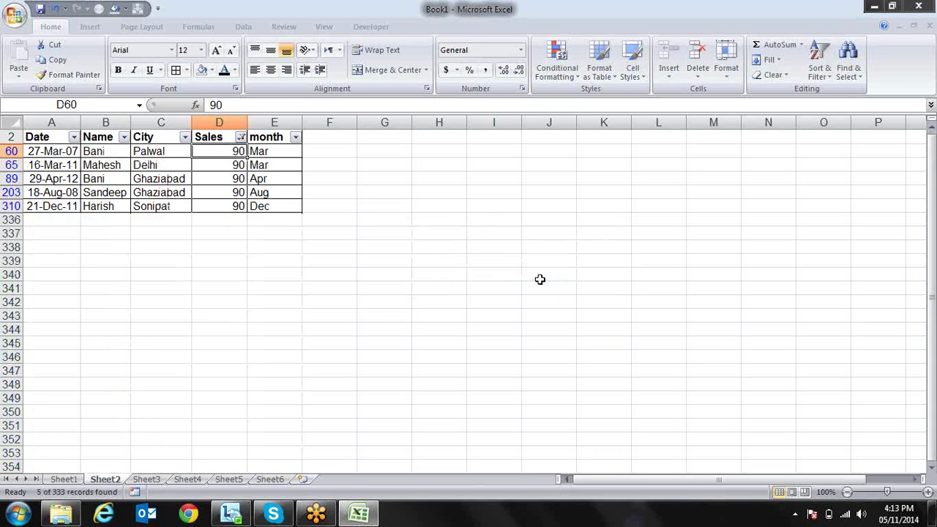
key(Up)
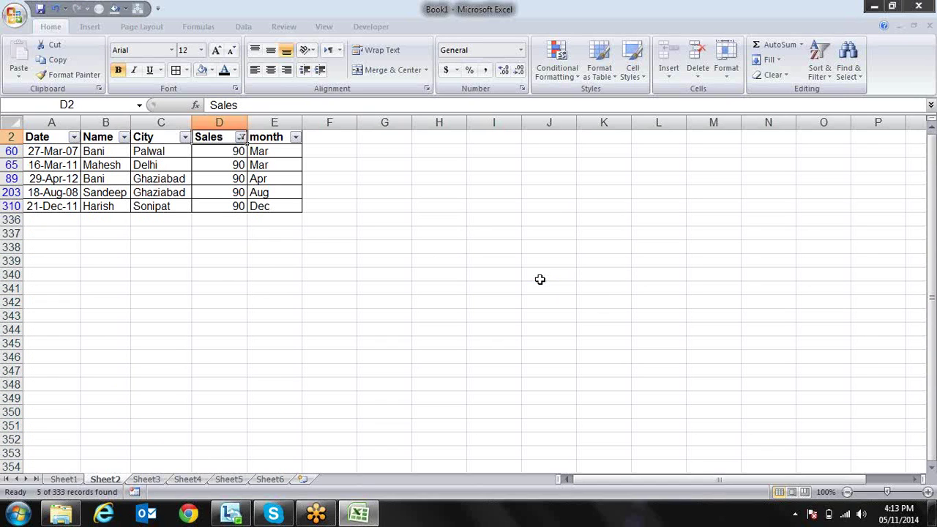
Change the Sales Top 10 filter from Items to Percent, then select the filtered values
key(alt+Down)
key(Down)
key(Down)
key(Down)
key(Down)
key(Right)
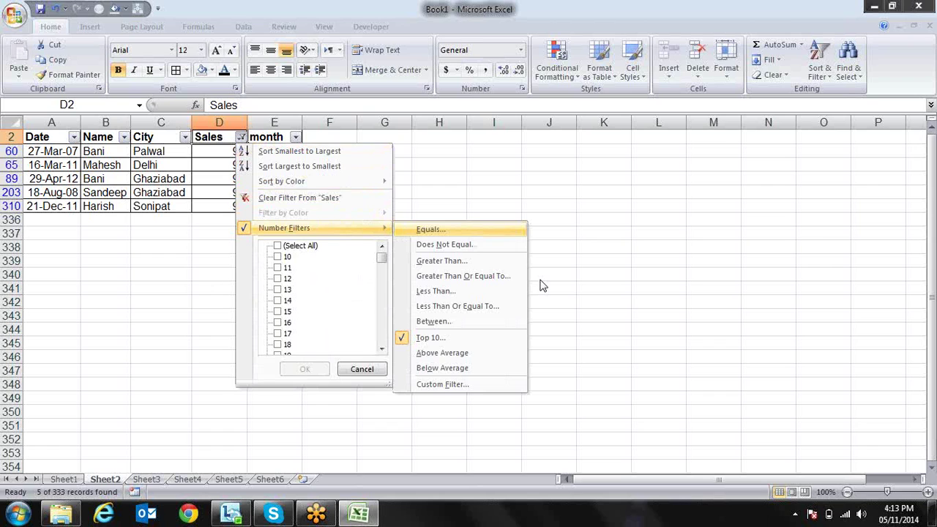
key(Down)
key(Down)
key(Down)
key(Down)
key(Down)
key(Down)
key(Down)
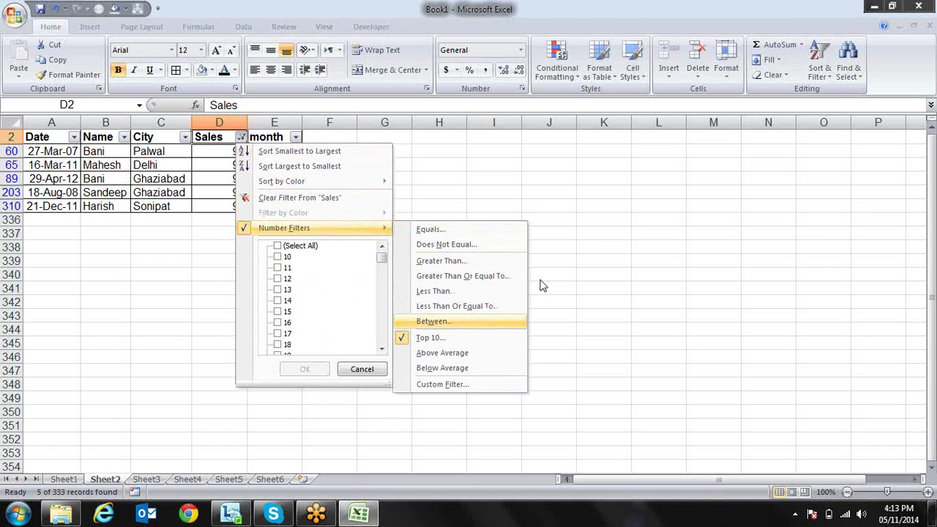
key(Return)
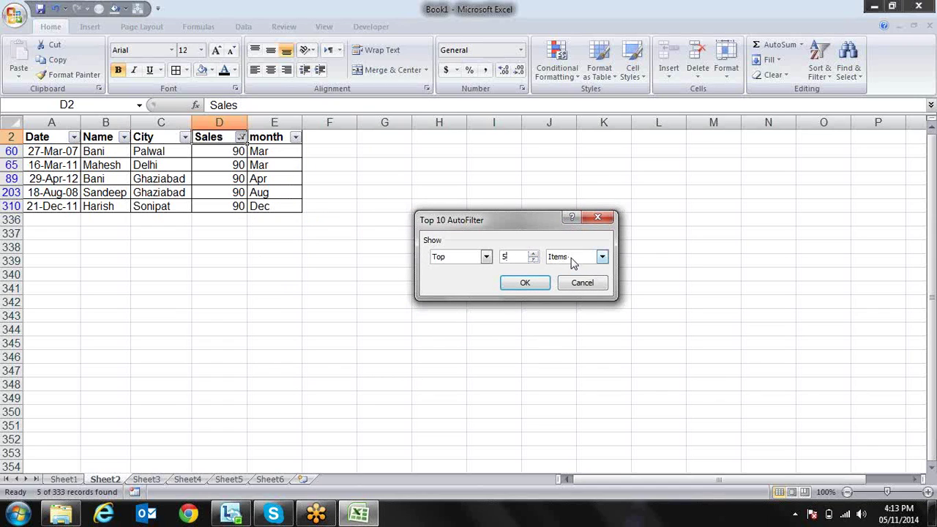
click(602, 257)
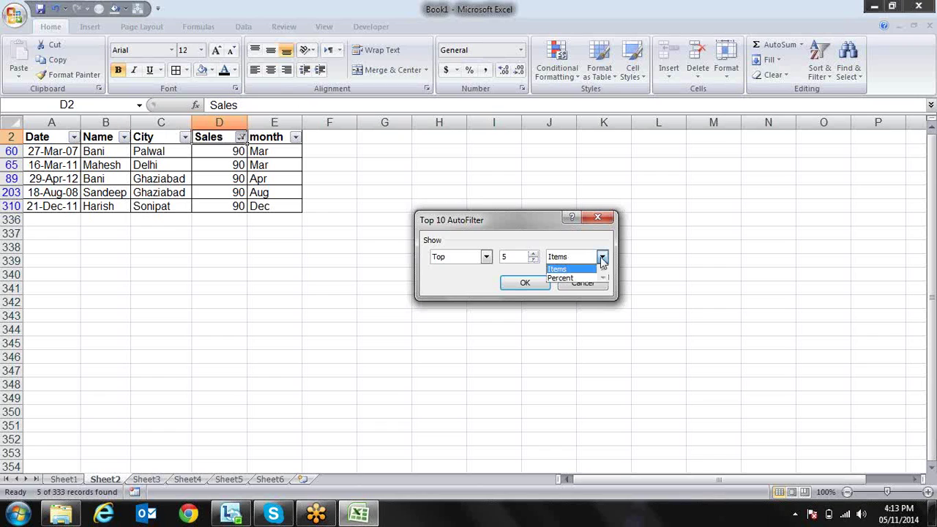
click(593, 278)
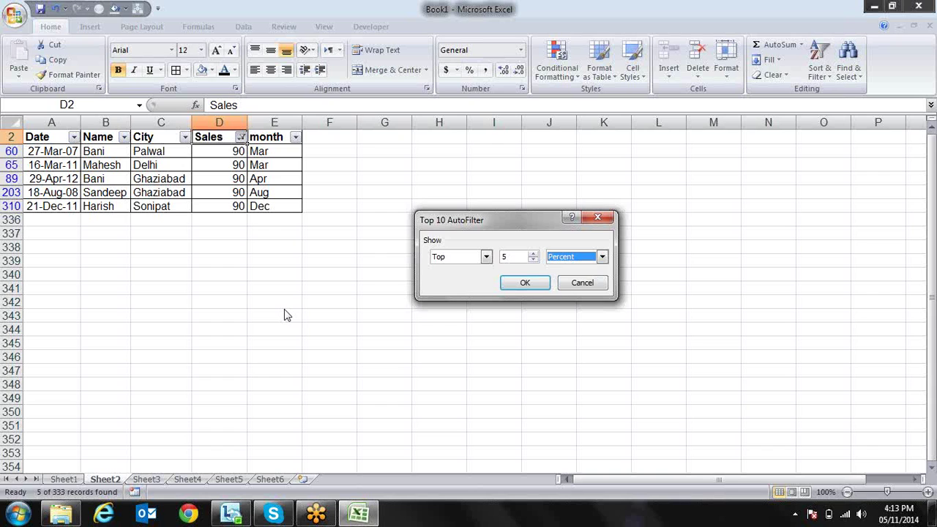
click(524, 284)
key(Down)
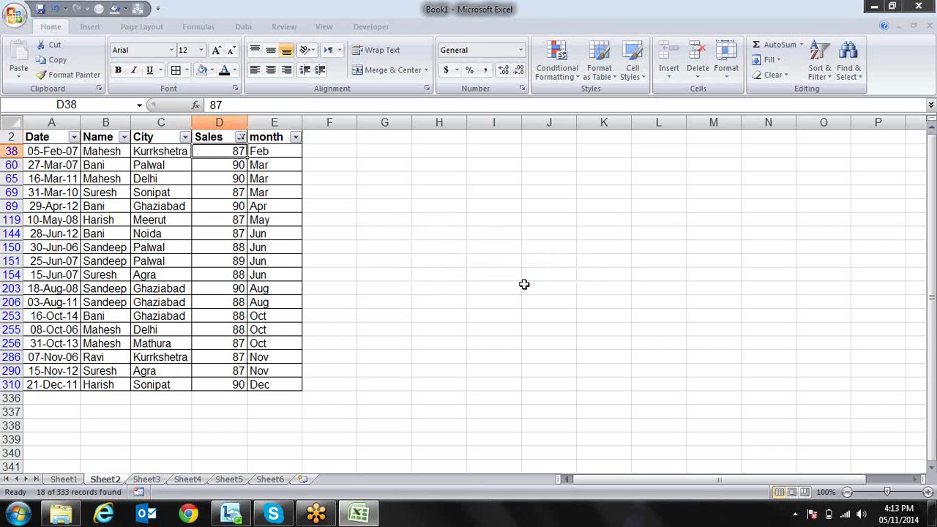
key(shift+Down)
key(shift+Down)
key(shift+Down)
key(shift+Down)
key(shift+Down)
key(shift+Down)
key(shift+Down)
key(shift+Down)
key(shift+Down)
key(shift+Down)
key(shift+Down)
key(shift+Down)
key(shift+Down)
key(shift+Down)
key(shift+Down)
key(shift+Down)
key(shift+Down)
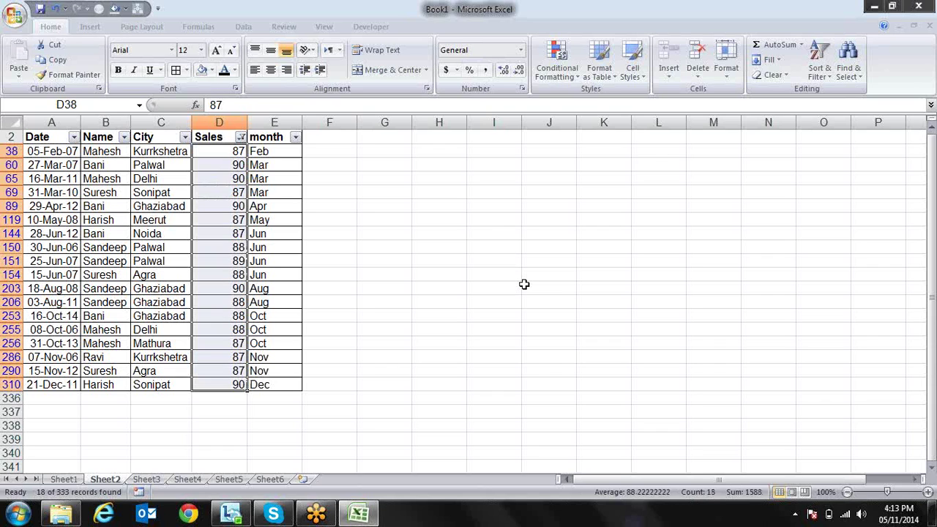
Change the Sales Top 10 filter from Top to Bottom, keeping 5 percent
key(ctrl+Up)
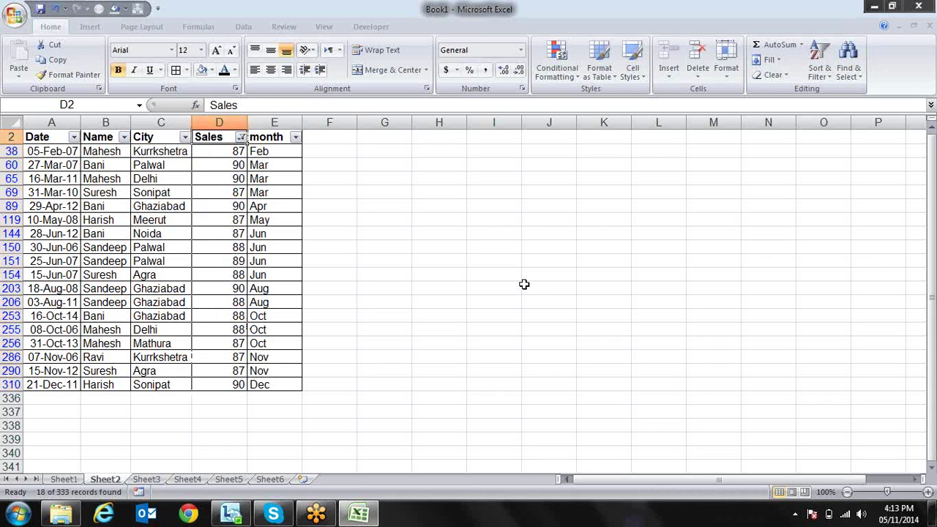
key(alt+Down)
key(f)
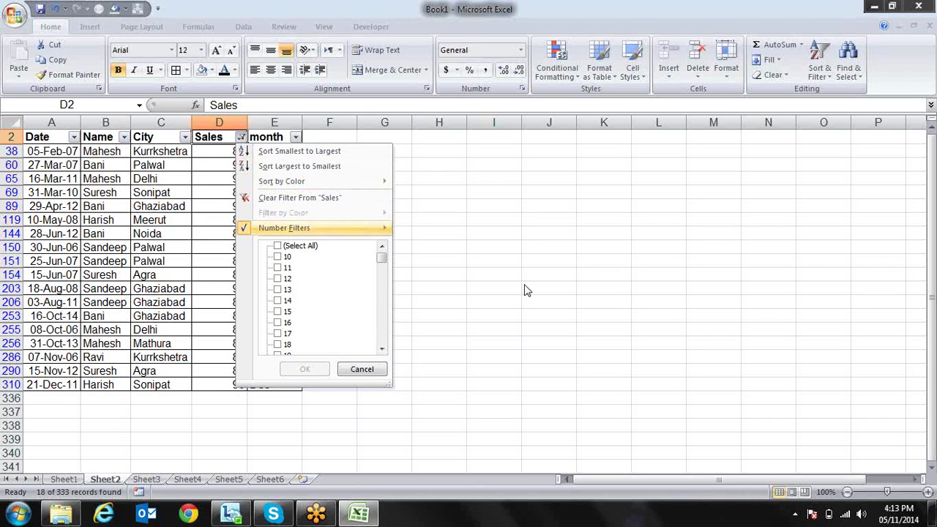
key(Right)
key(Down)
key(Down)
key(Down)
key(Down)
key(Down)
key(Down)
key(Down)
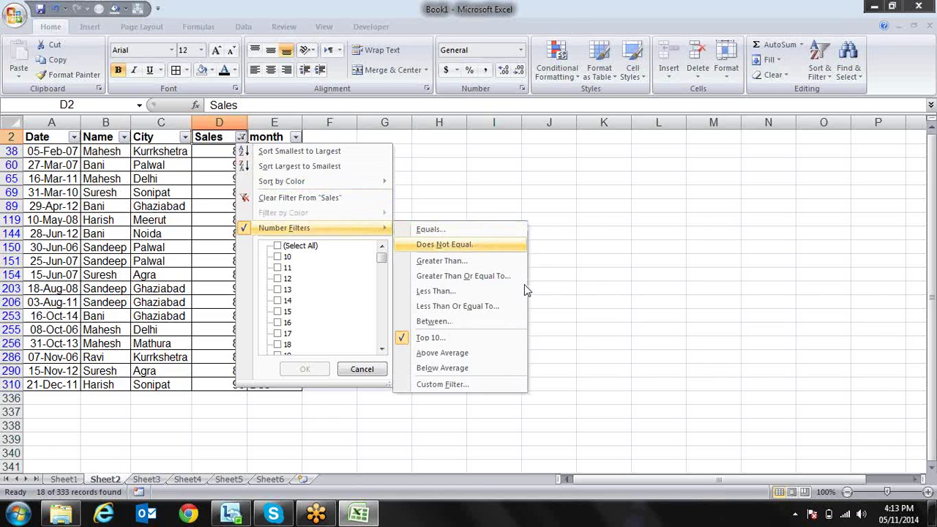
key(Return)
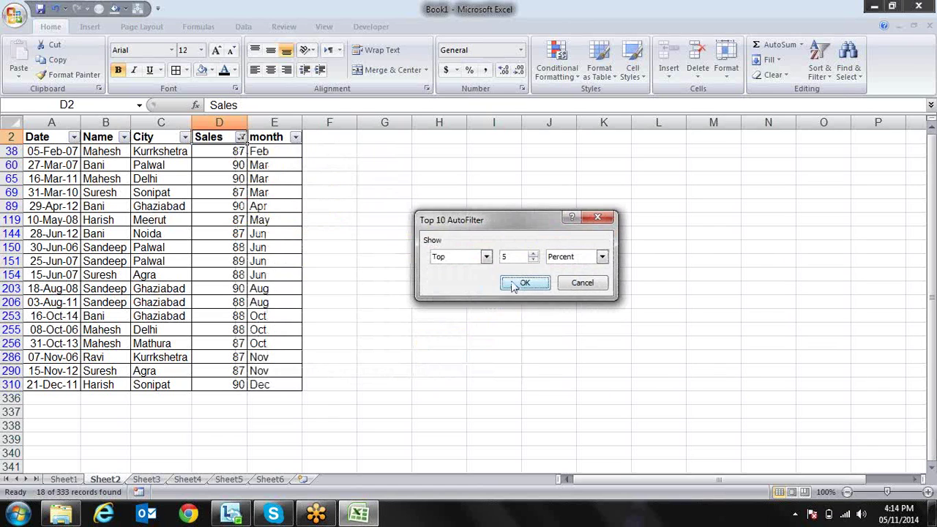
click(486, 256)
click(474, 278)
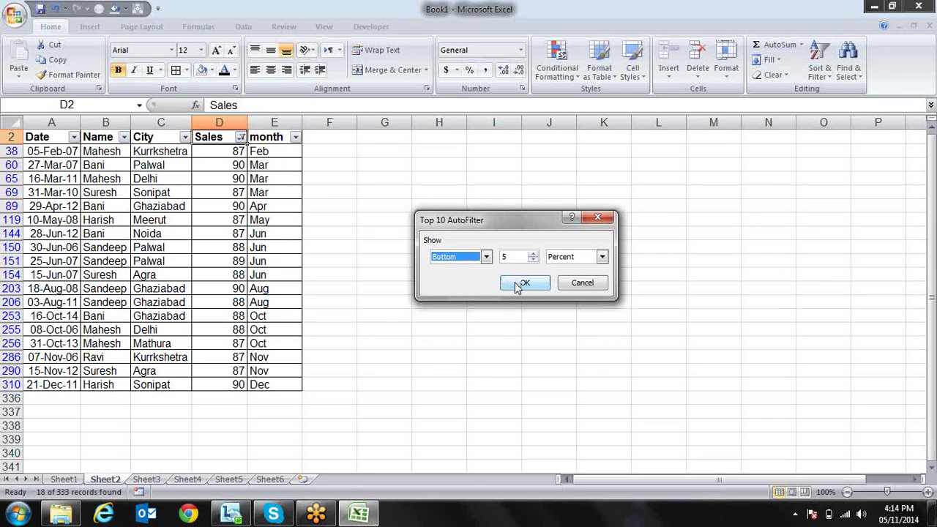
click(522, 284)
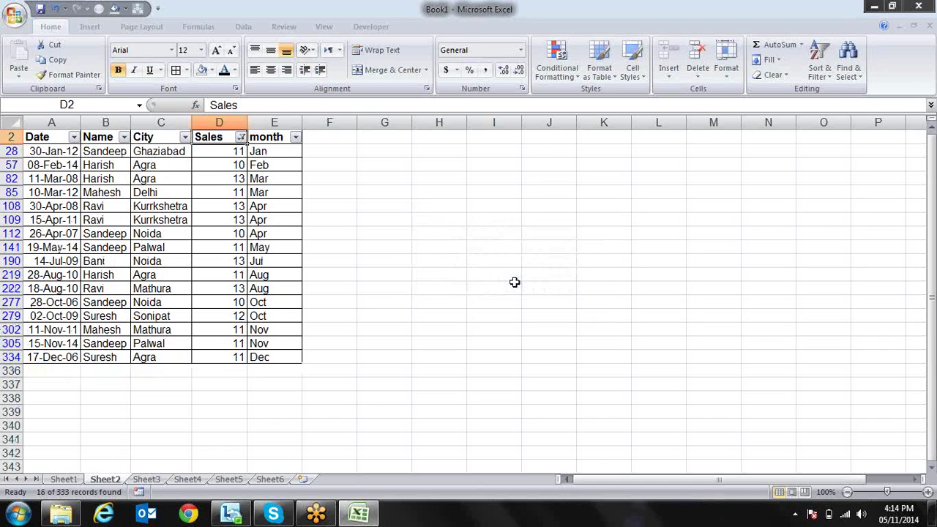
key(Down)
key(Down)
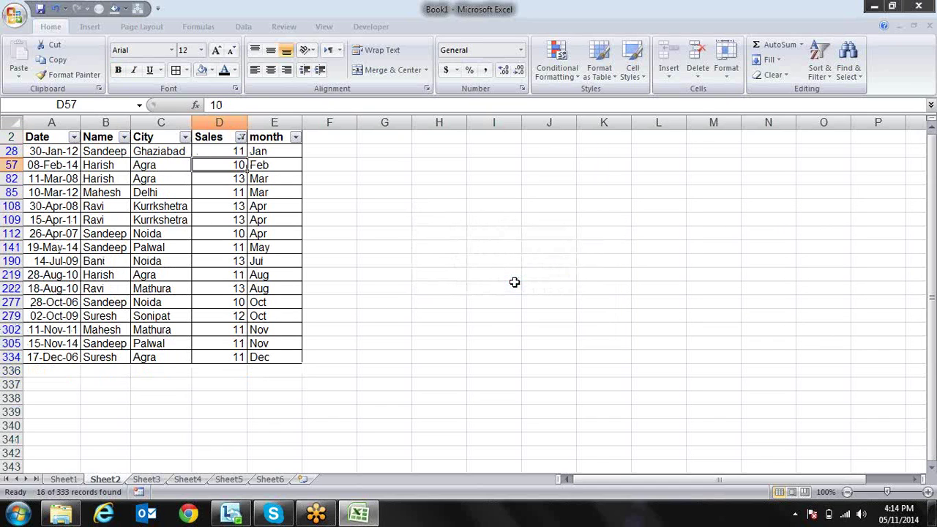
Switch the Sales bottom filter from Percent to 5 Items and check the results
key(Up)
key(Up)
key(alt+Down)
key(Down)
key(Down)
key(Down)
key(Down)
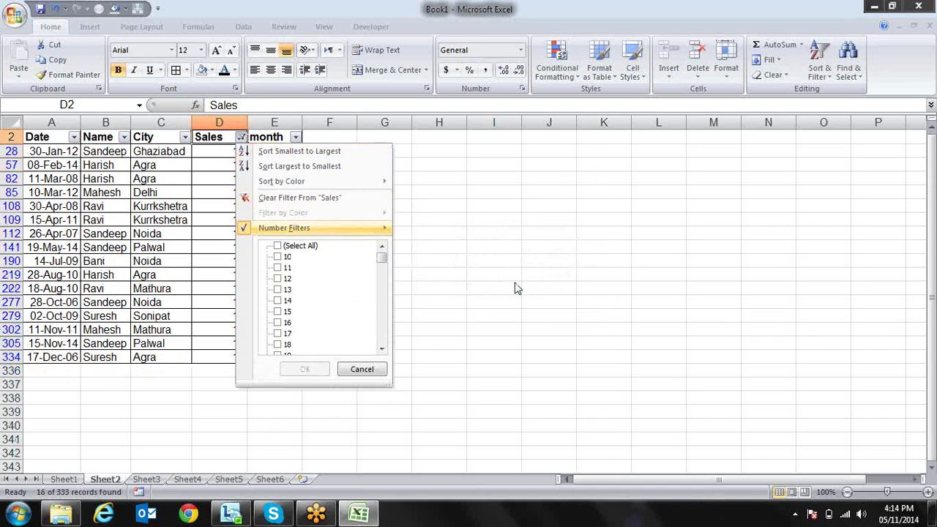
key(Right)
key(Down)
key(Down)
key(Down)
key(Down)
key(Down)
key(Down)
key(Down)
key(Down)
key(Down)
key(Up)
key(Up)
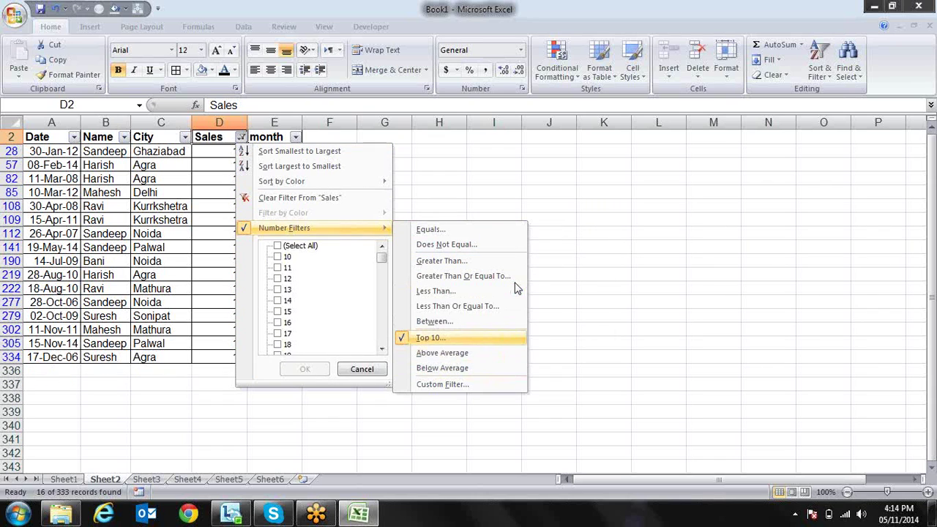
key(Return)
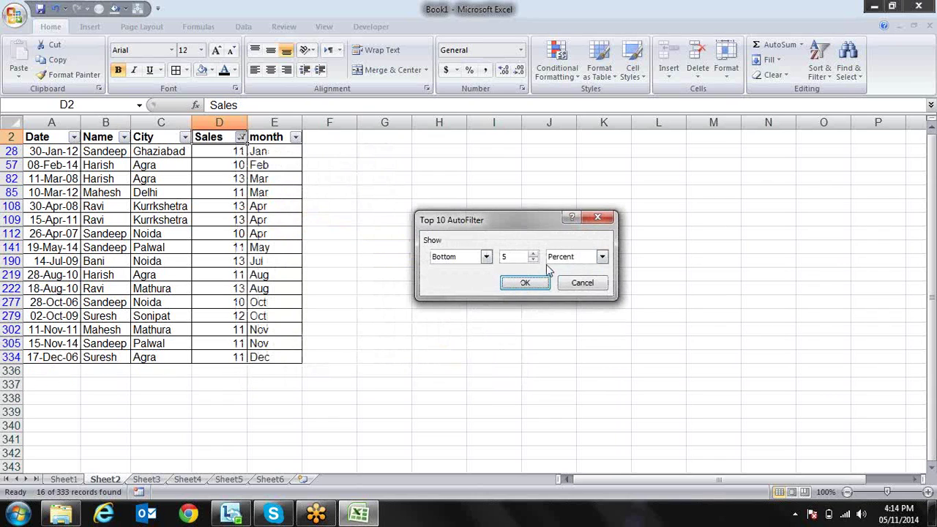
click(596, 260)
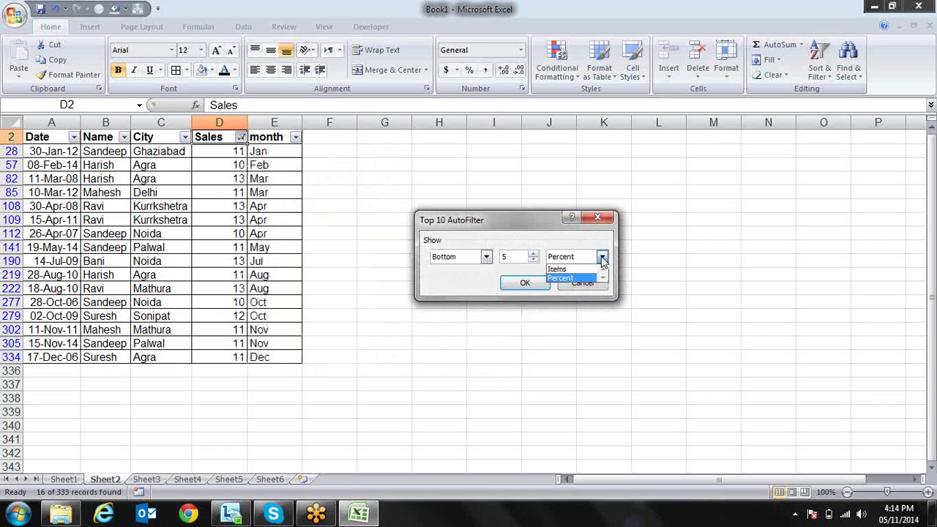
click(582, 266)
click(525, 283)
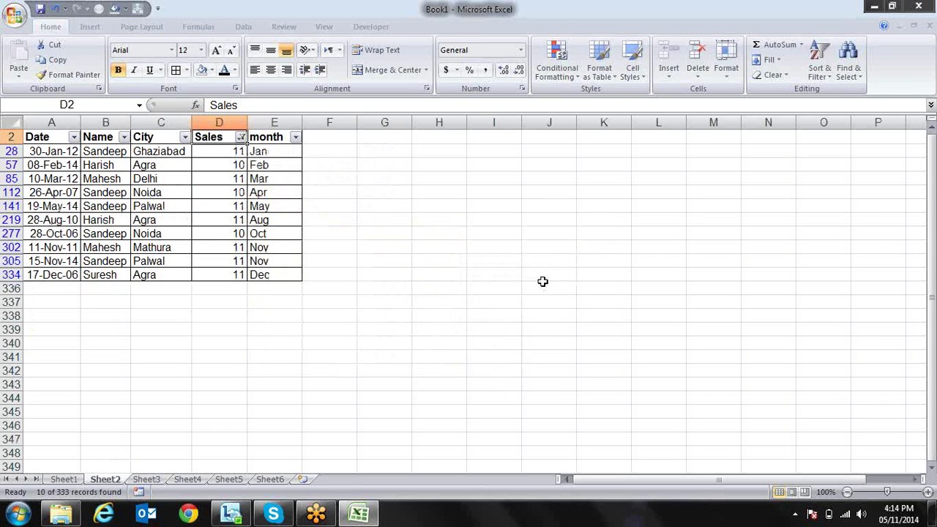
key(Down)
key(Down)
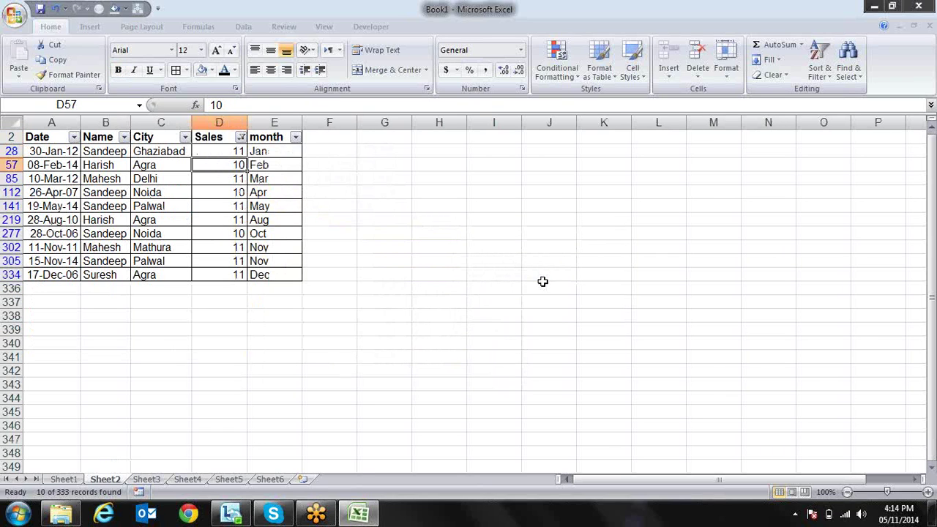
key(Up)
key(Up)
key(Up)
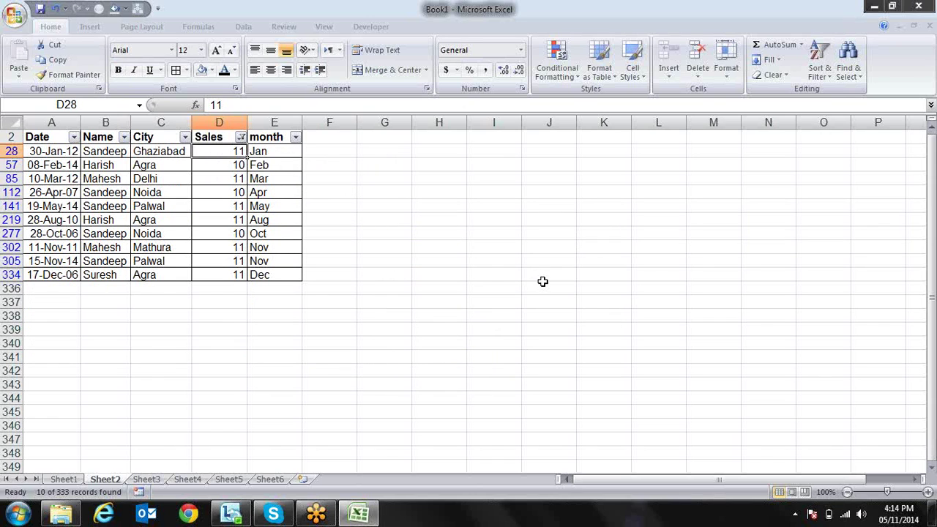
key(Down)
Reopen the Number Filters submenu for the Sales column
key(alt+Down)
key(Down)
key(Down)
key(Down)
key(Down)
key(Right)
Filter Sales to above-average values, then to below-average values
key(Down)
key(Down)
key(Down)
key(Down)
key(Down)
key(Down)
key(Down)
key(Down)
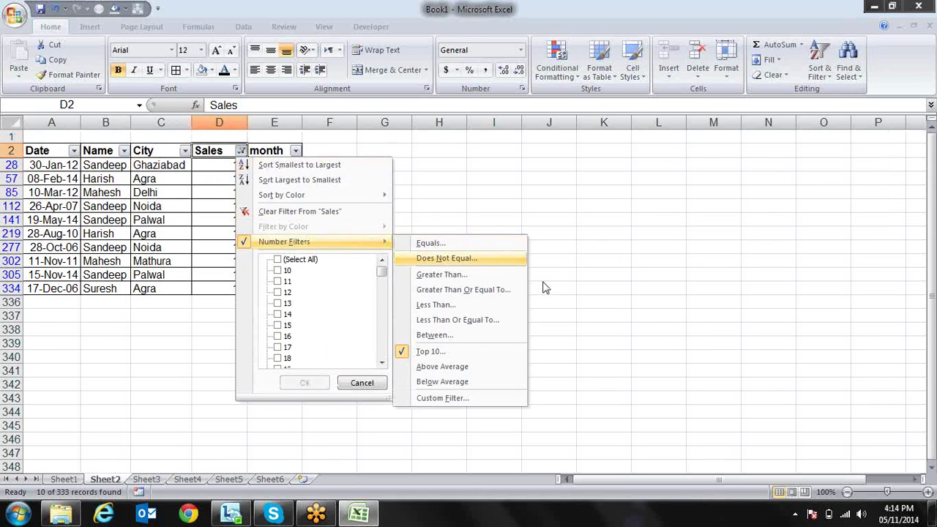
key(Return)
key(Down)
key(Down)
key(Down)
key(Down)
key(Down)
key(Down)
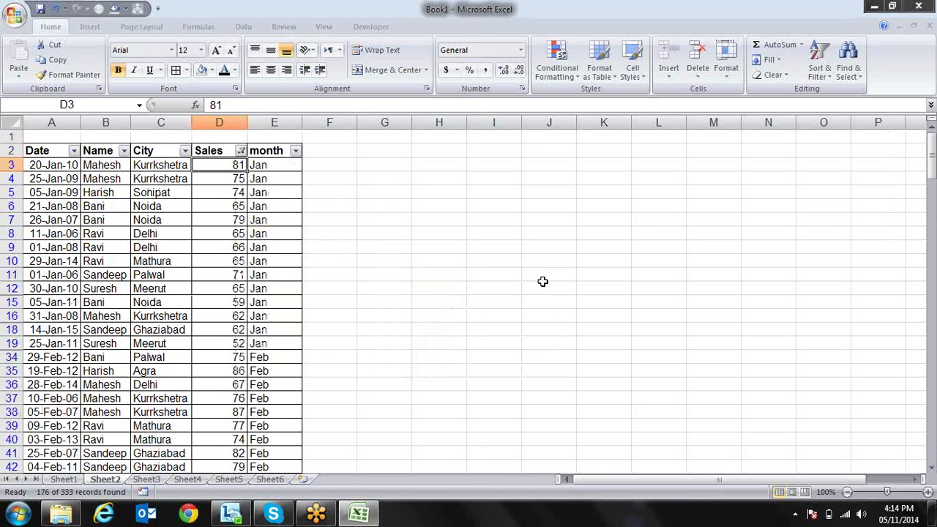
key(Up)
key(ctrl+Up)
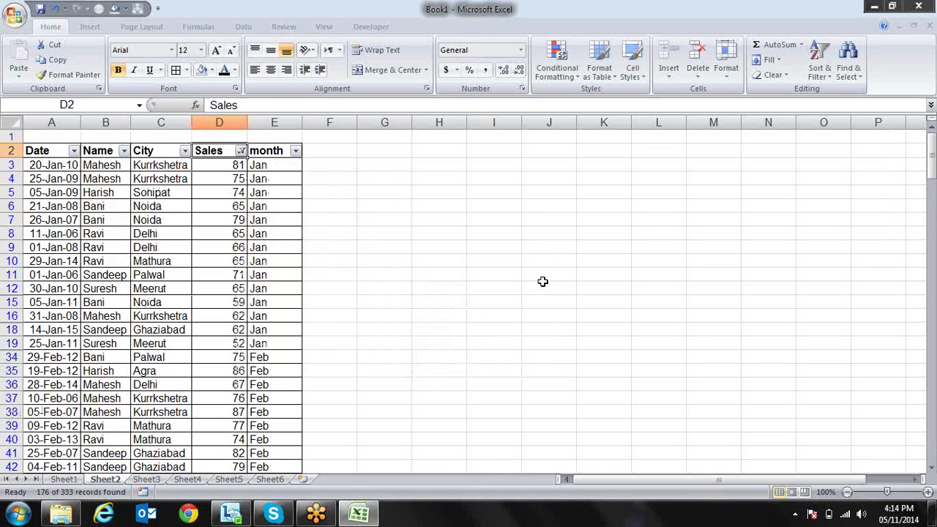
key(alt+Down)
key(Up)
key(Up)
key(Right)
key(Down)
key(Down)
key(Down)
key(Down)
key(Down)
key(Down)
key(Down)
key(Down)
key(Down)
key(Return)
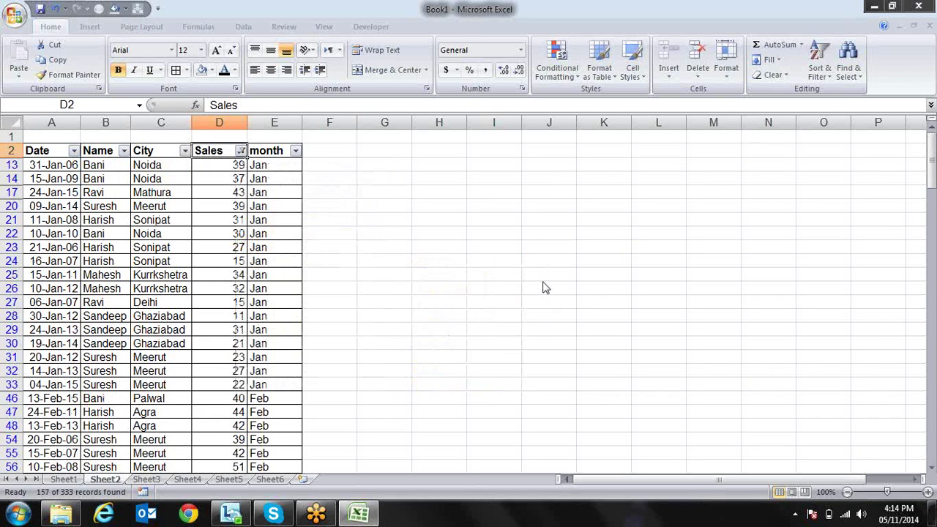
Browse the Custom AutoFilter operators, cancel it, and turn filtering off with Ctrl+Shift+L
key(alt+Down)
key(Down)
key(Down)
key(Down)
key(Down)
key(Down)
key(Right)
key(Down)
key(Down)
key(Down)
key(Down)
key(Down)
key(Down)
key(Down)
key(Down)
key(Down)
key(Down)
key(Return)
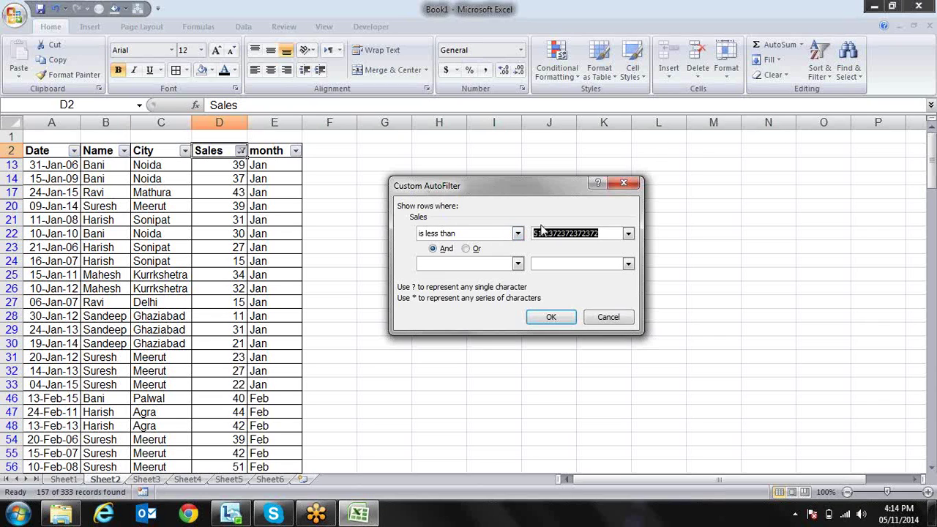
click(517, 233)
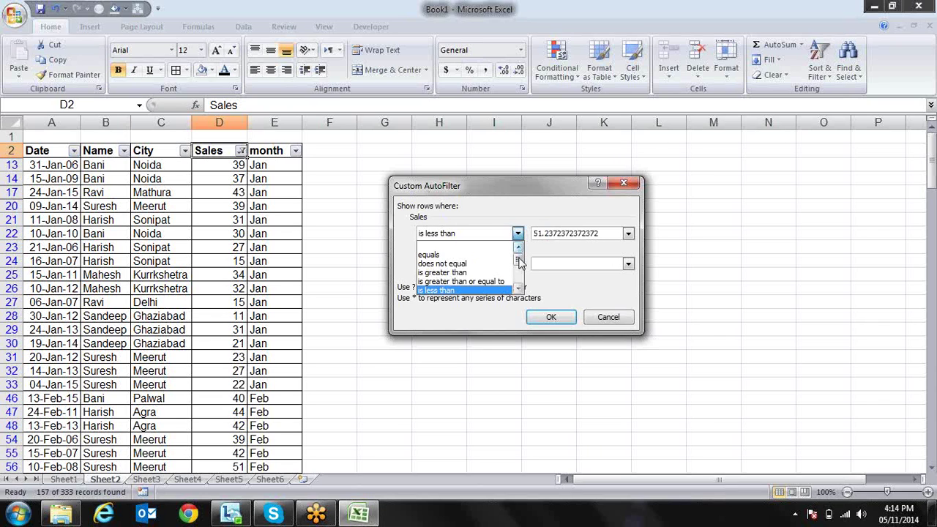
drag(517, 262, 519, 270)
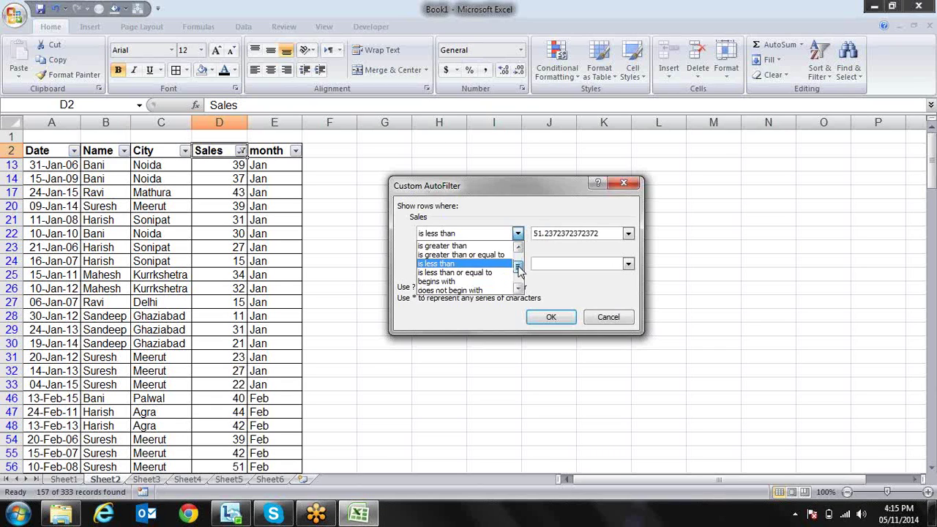
drag(519, 270, 518, 282)
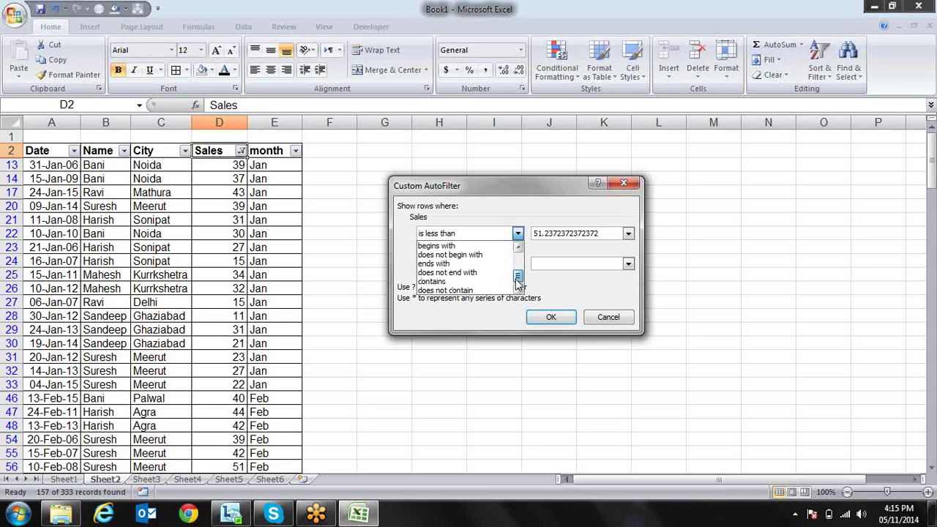
click(561, 295)
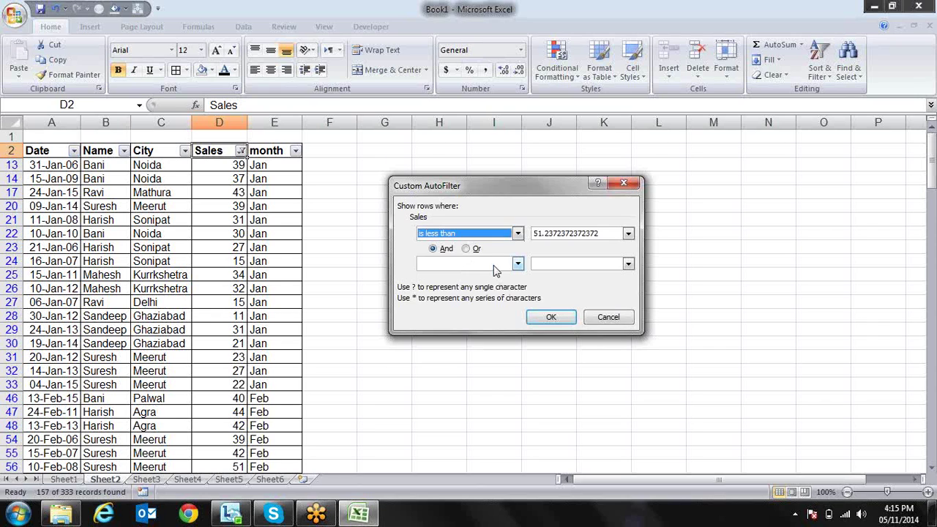
click(611, 320)
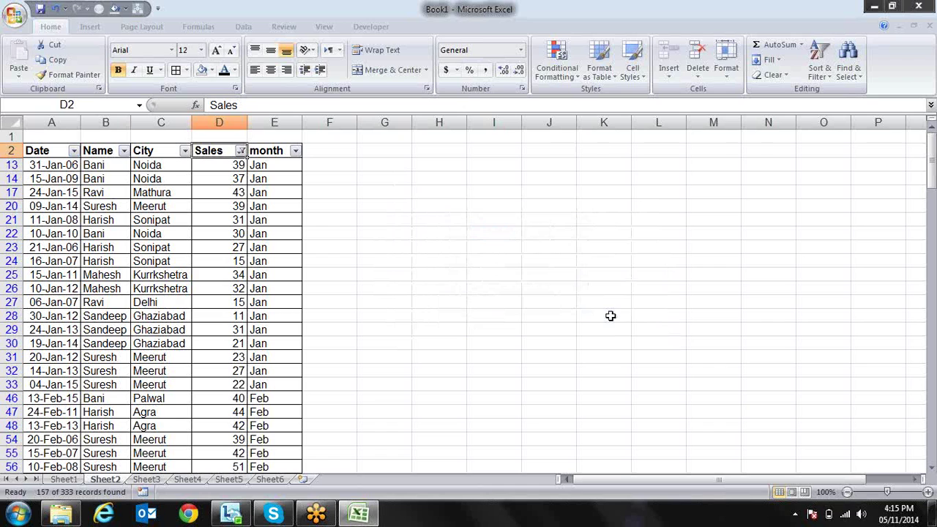
key(ctrl+shift+l)
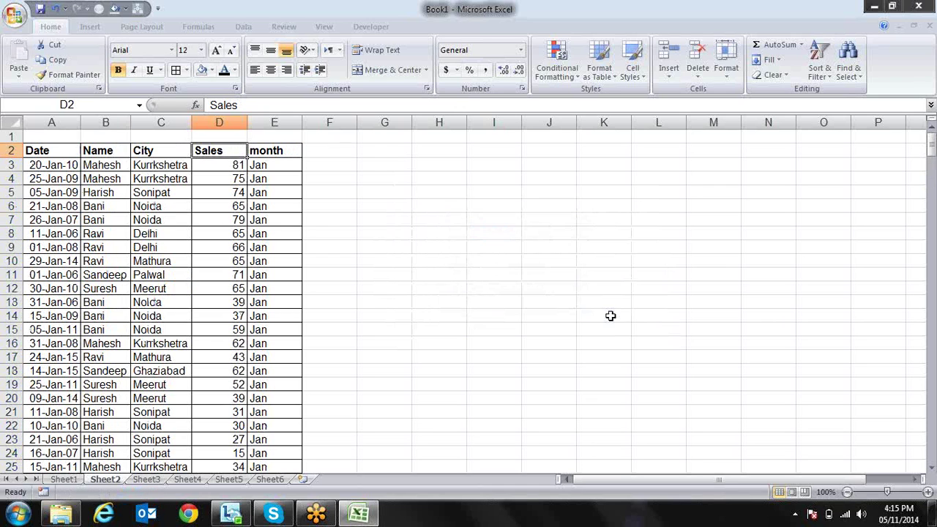
Re-enable header filters with Ctrl+Shift+L and select from A2 across to column E
key(ctrl+shift+l)
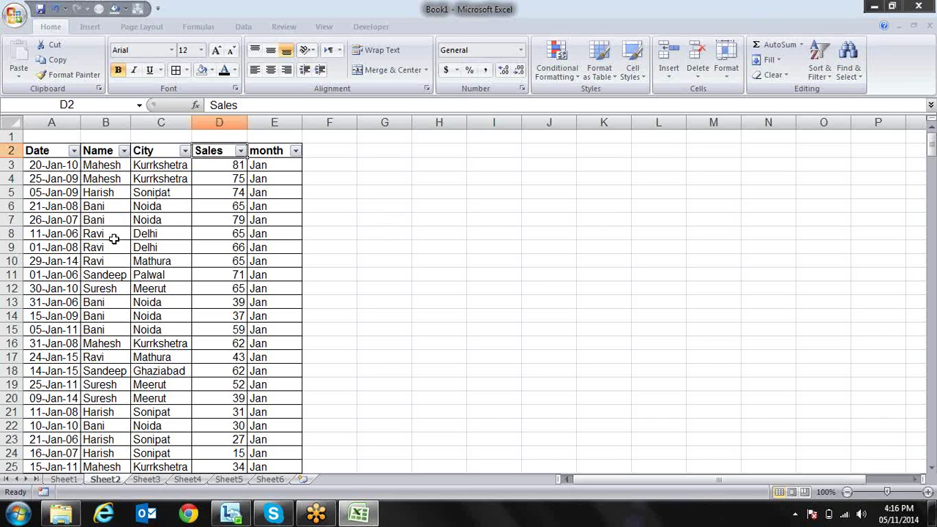
click(49, 150)
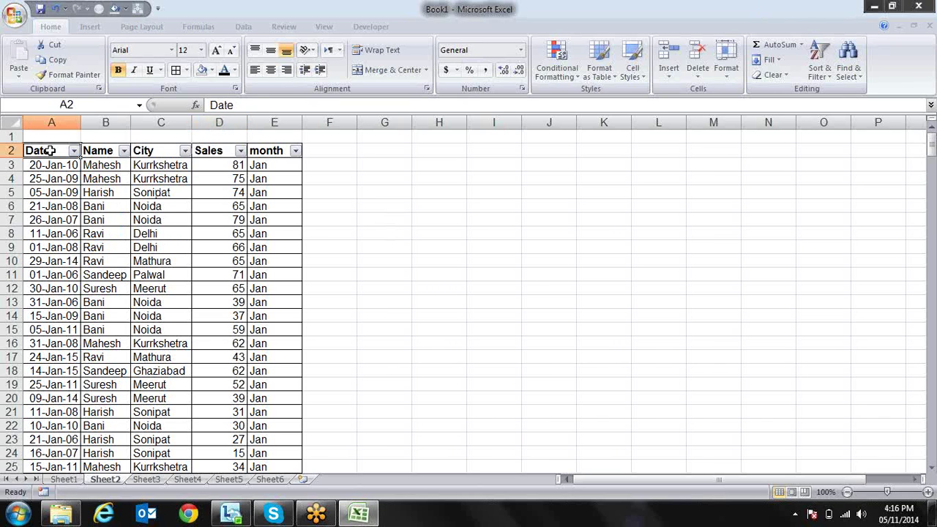
key(ctrl+shift+Right)
Build a PivotTable from A2:E335 on a new sheet totalling Sales for each Name
key(ctrl+shift+Down)
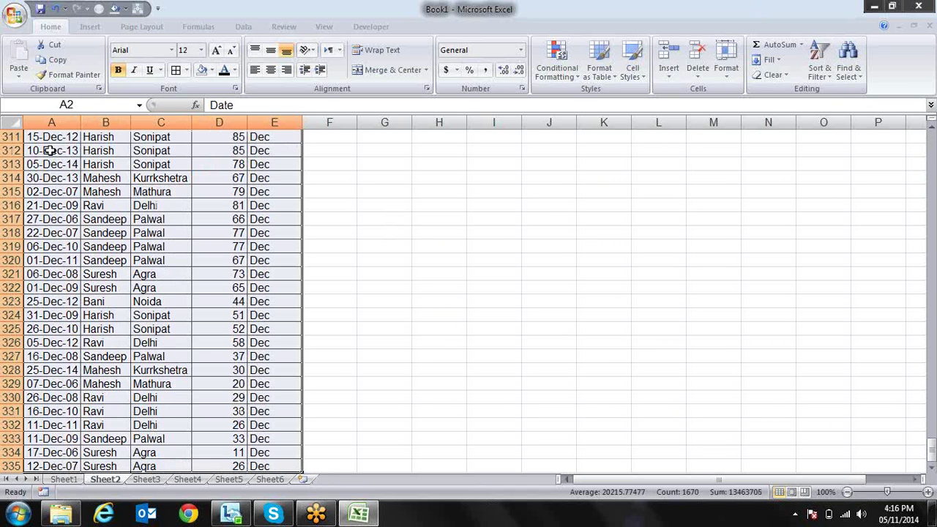
key(alt+d)
key(p)
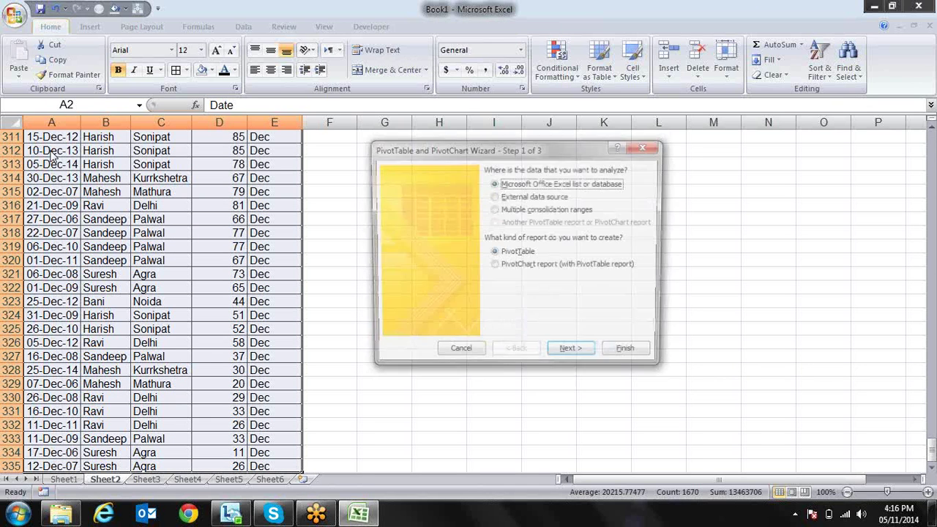
key(Return)
key(Return)
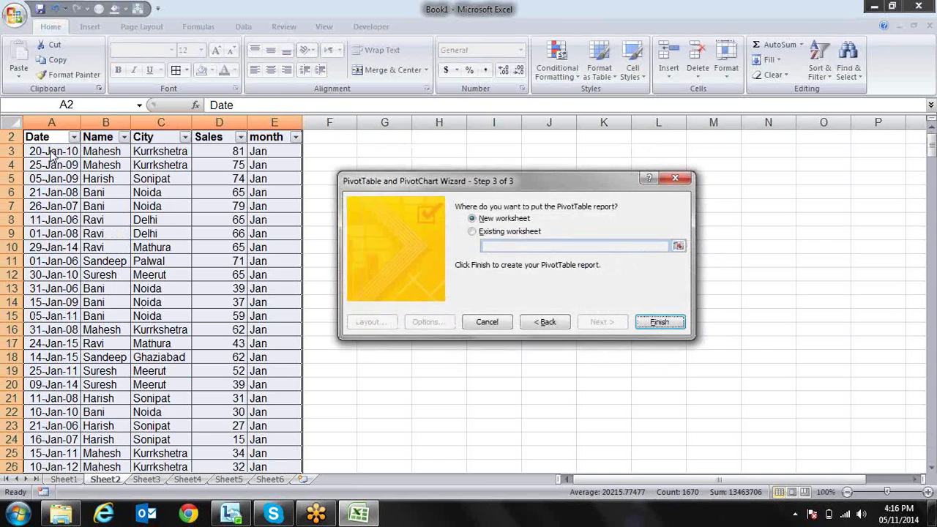
key(Return)
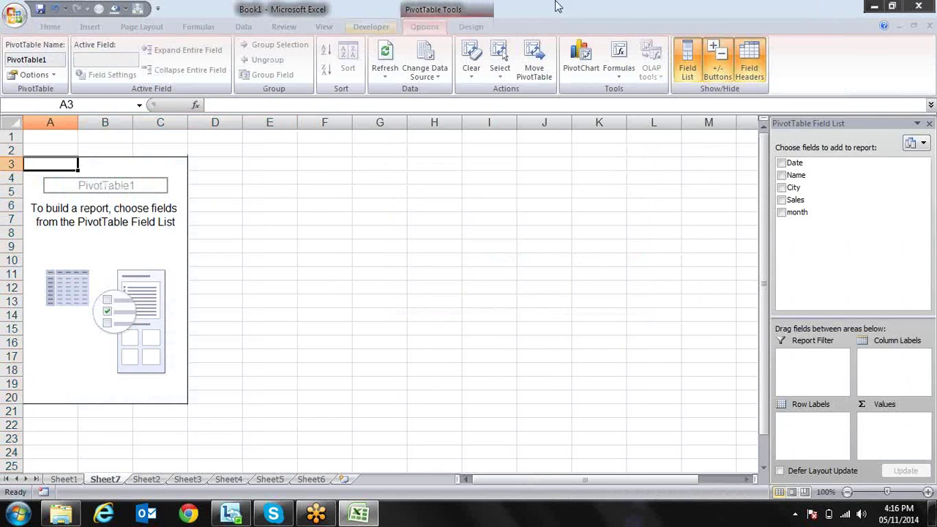
click(782, 176)
click(782, 200)
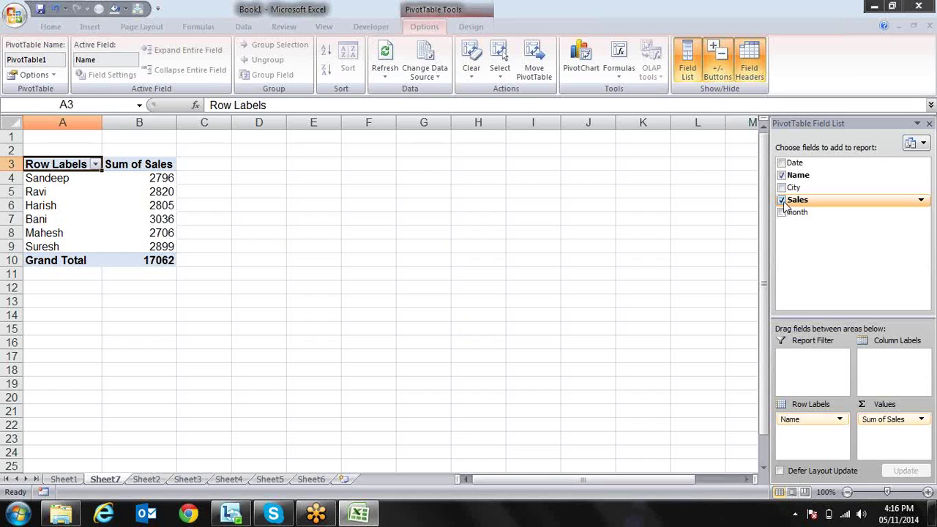
After trying Date and City layouts, put month across the columns and City as the report filter
click(782, 212)
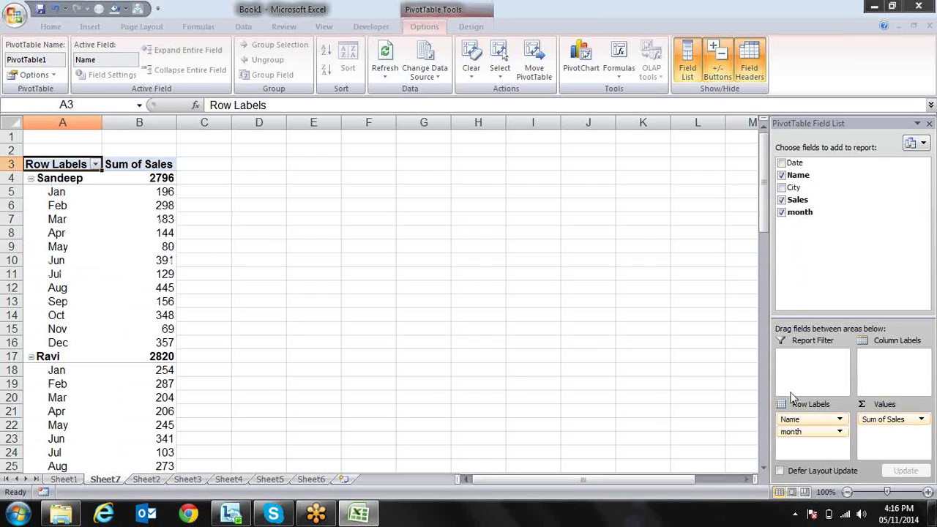
drag(800, 432, 884, 379)
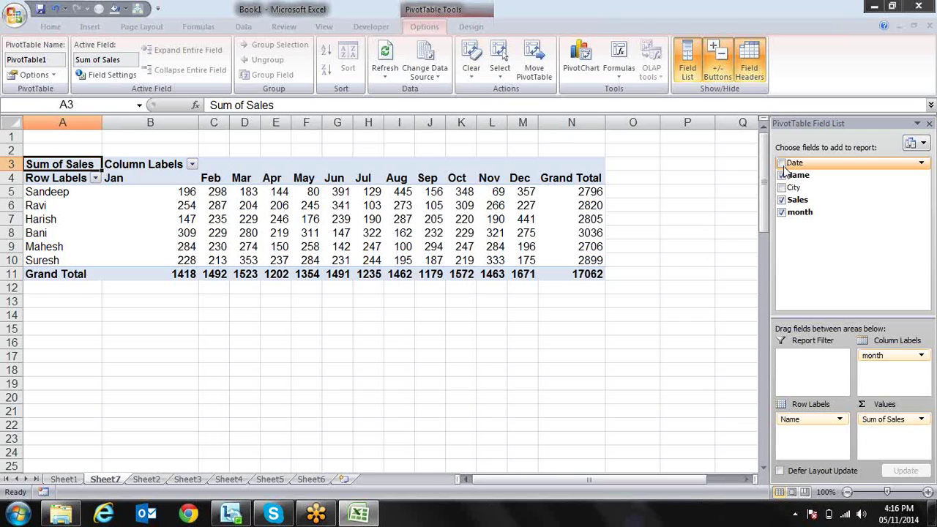
click(781, 213)
click(781, 163)
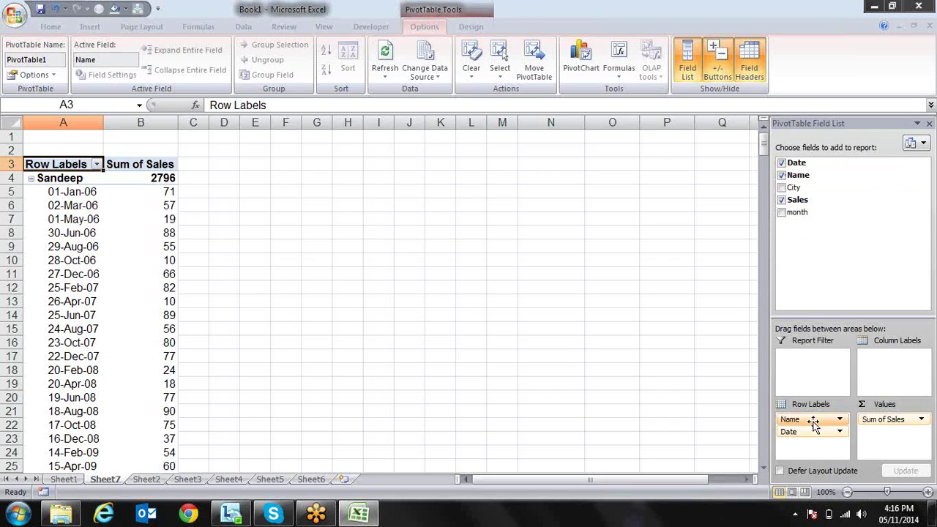
mouse_move(814, 432)
mouse_down()
mouse_move(822, 425)
mouse_move(810, 421)
mouse_move(813, 439)
mouse_move(692, 367)
mouse_up()
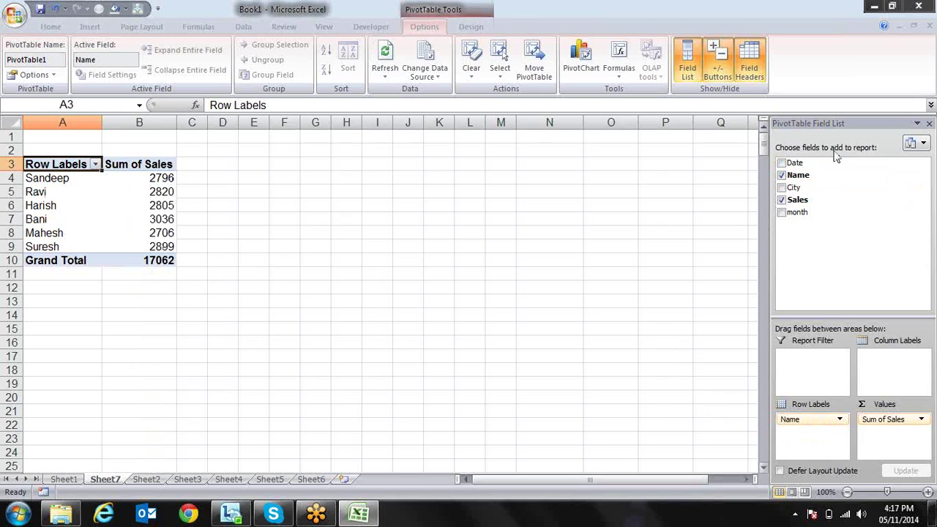
drag(790, 183, 884, 374)
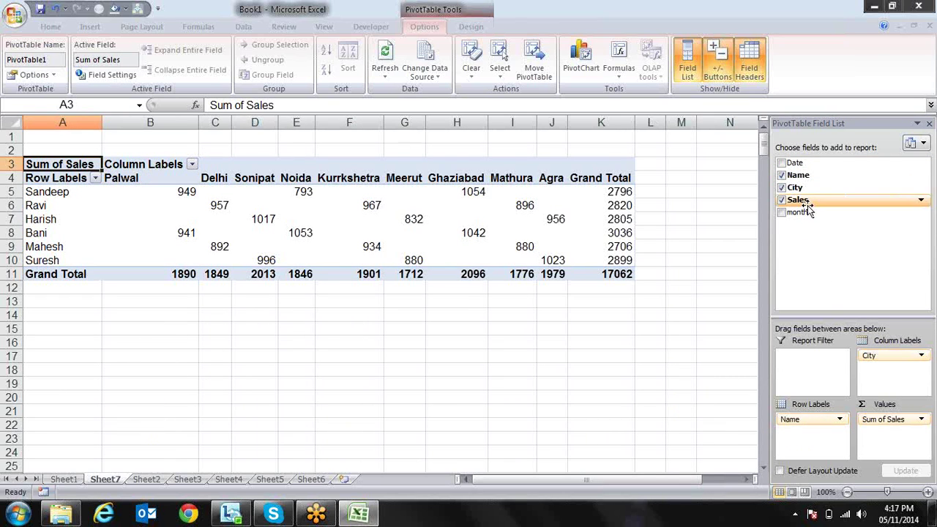
drag(797, 212, 818, 360)
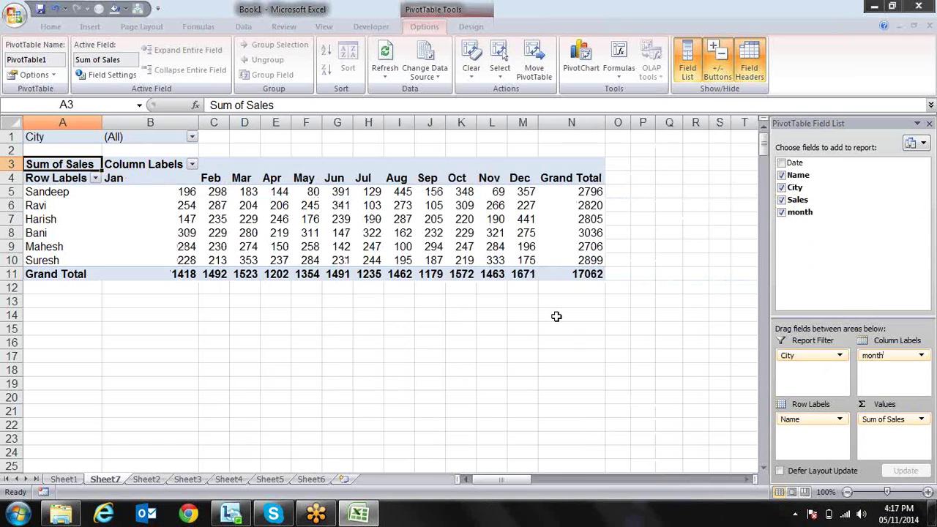
Filter the pivot's City to Palwal, then to Sonipat
click(192, 137)
click(91, 162)
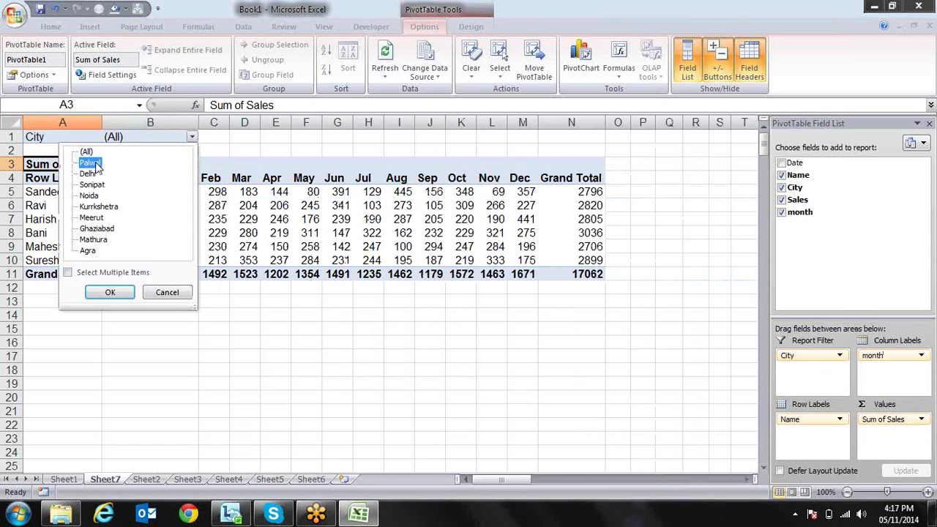
click(127, 292)
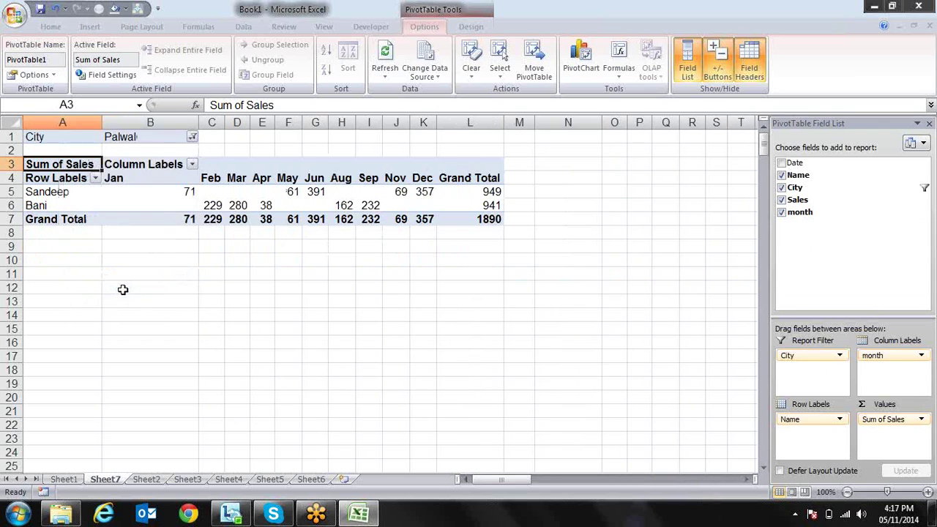
click(192, 138)
click(134, 187)
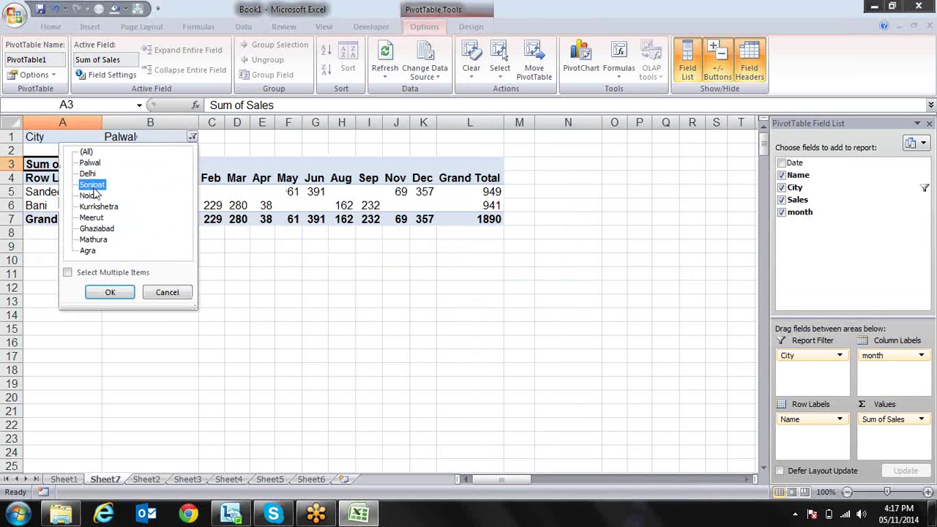
click(110, 292)
Reset the City filter to (All) and open the PivotTable Options dropdown
click(193, 137)
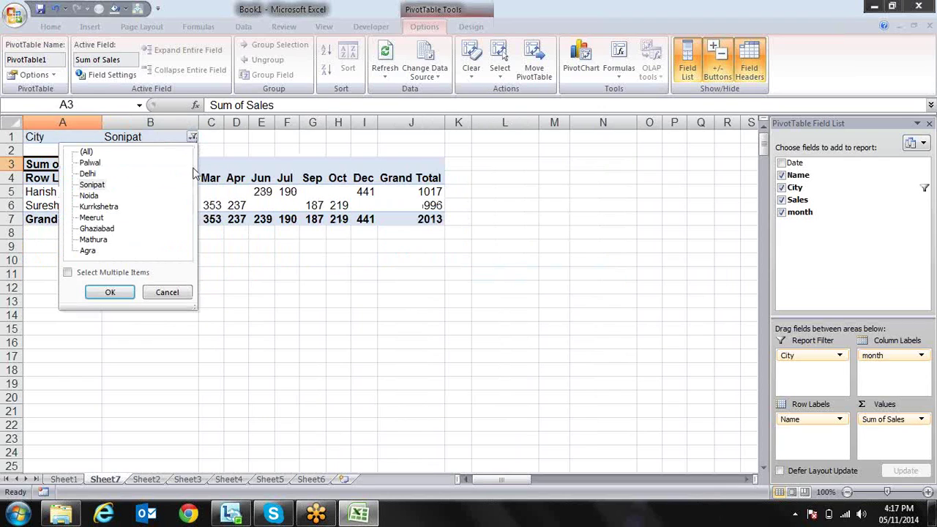
click(86, 152)
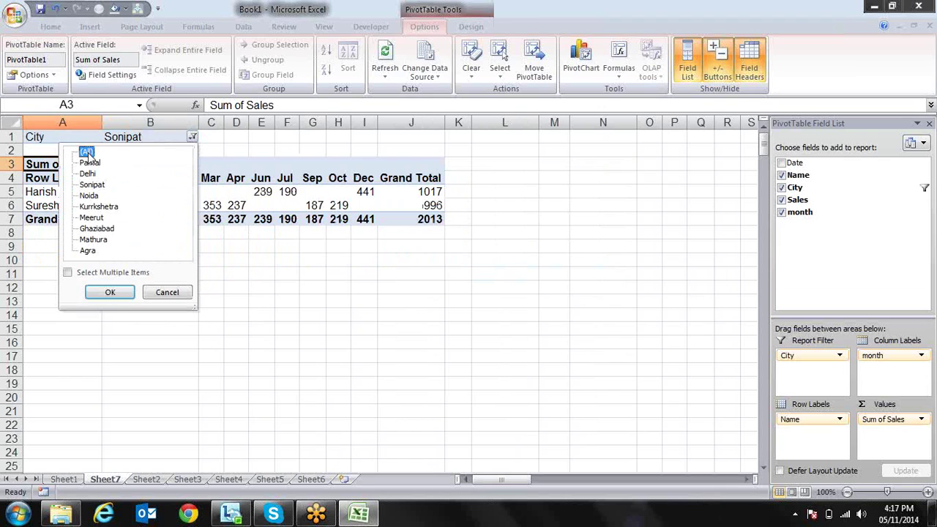
click(110, 292)
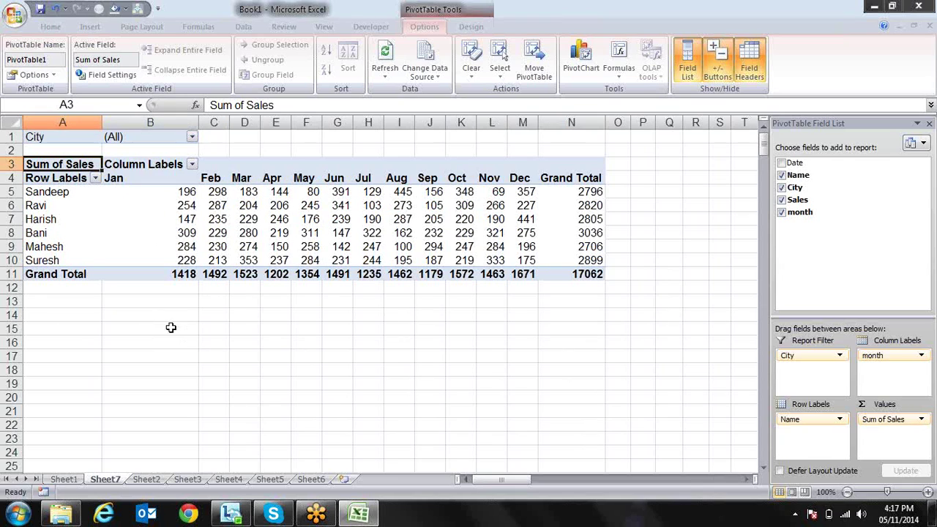
click(56, 75)
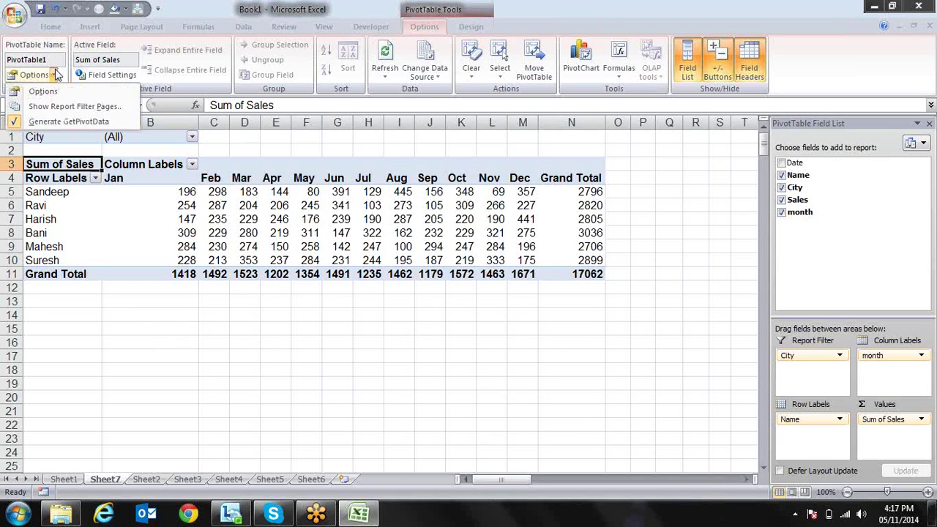
Create one PivotTable sheet per city with Show Report Filter Pages, viewing Delhi's sheet
click(86, 108)
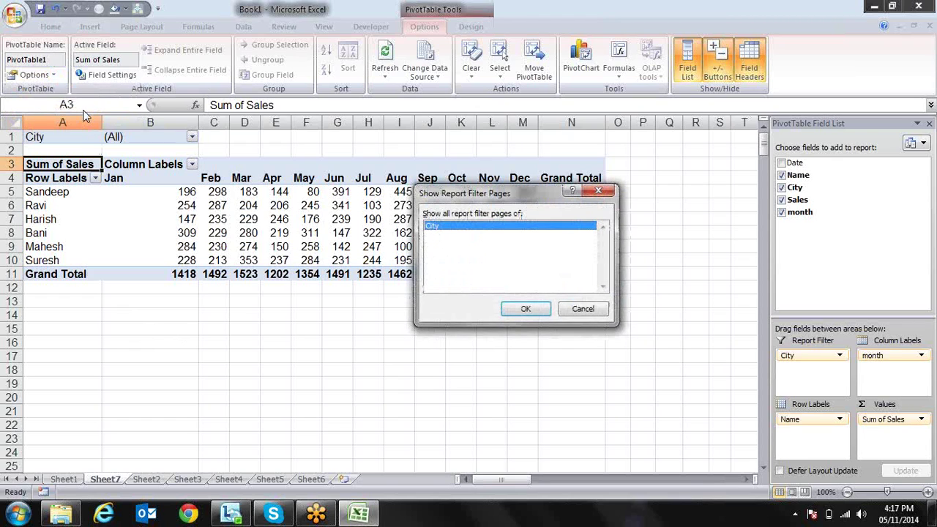
key(Return)
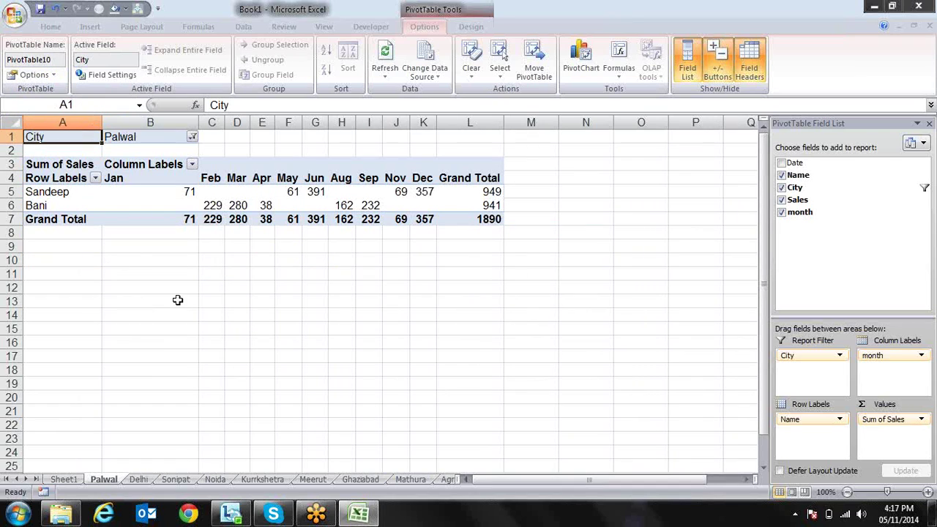
click(139, 480)
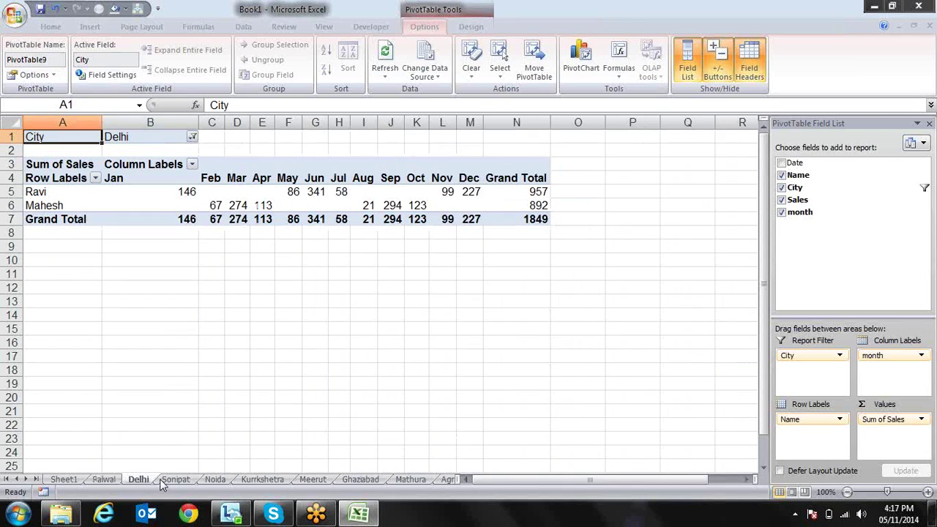
Step through the Sonipat to Agra sheets, then group the city sheets from Palwal to Agra
click(176, 480)
click(215, 481)
click(262, 480)
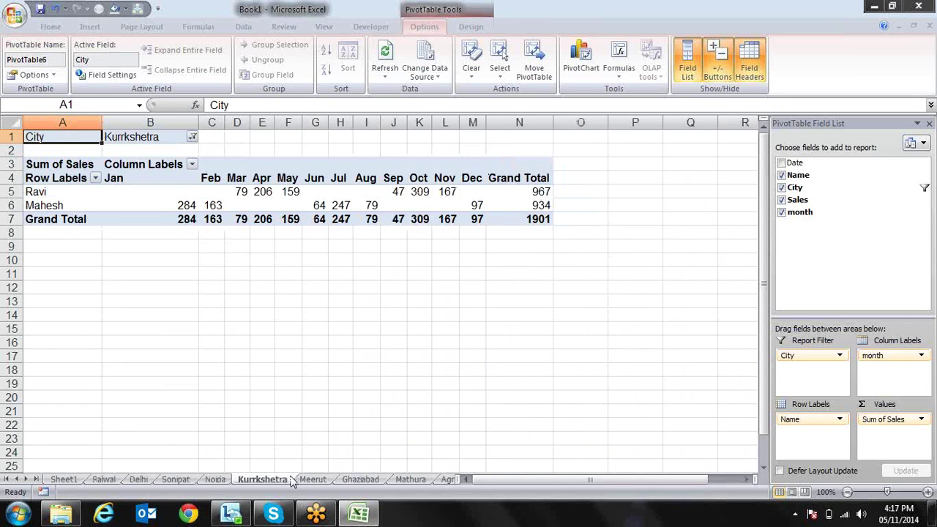
click(313, 480)
click(374, 480)
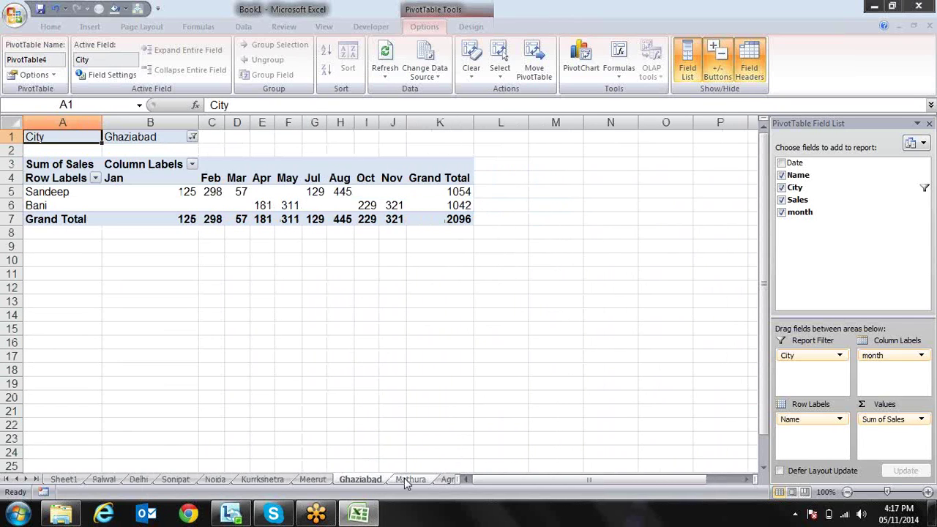
click(407, 480)
click(449, 480)
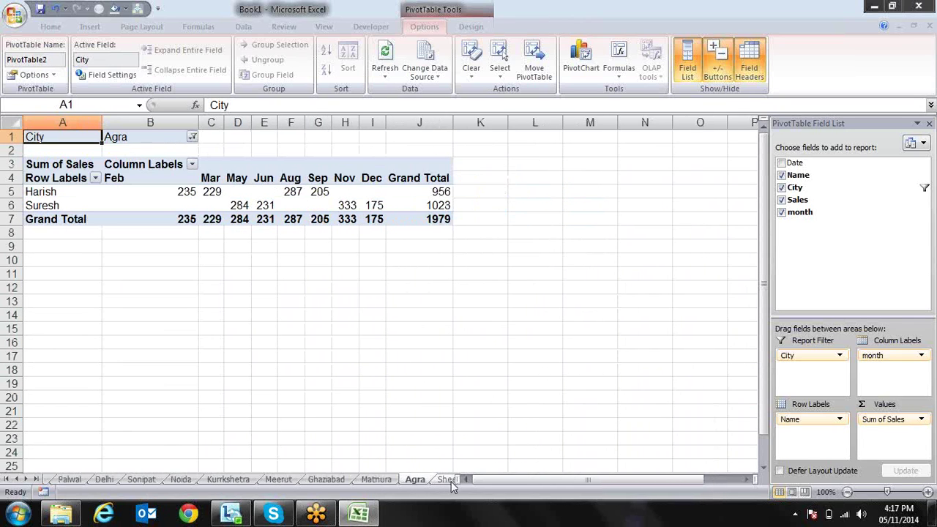
shift+click(70, 481)
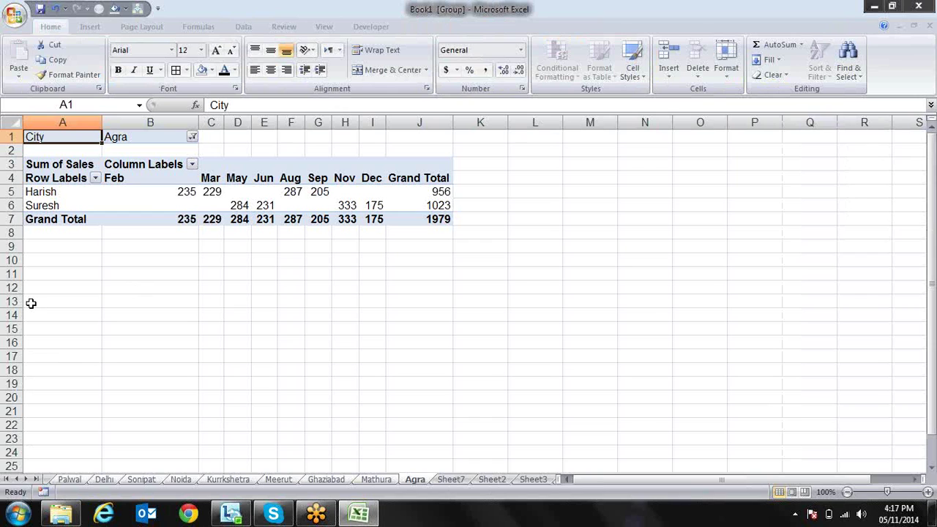
Go to the Sheet7 all-cities pivot sheet and delete it, confirming the deletion
key(ctrl+Page_Down)
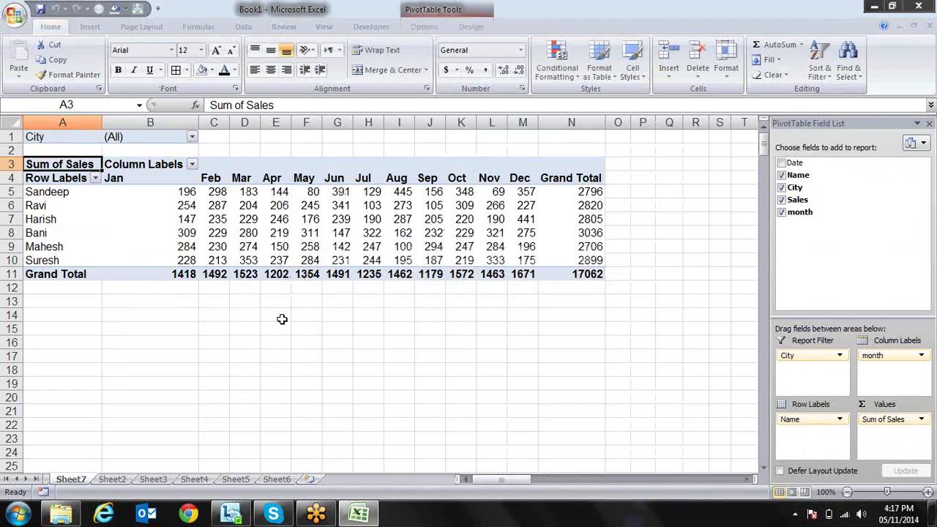
click(248, 316)
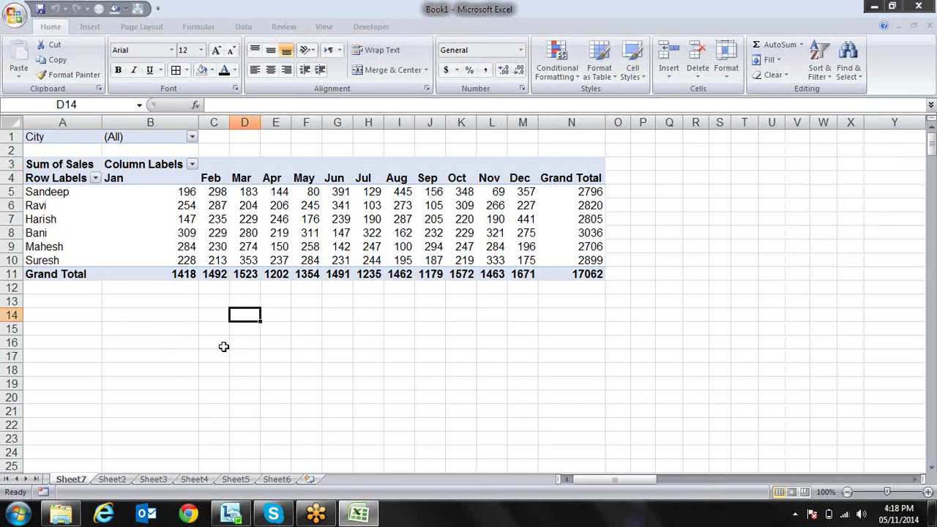
click(115, 341)
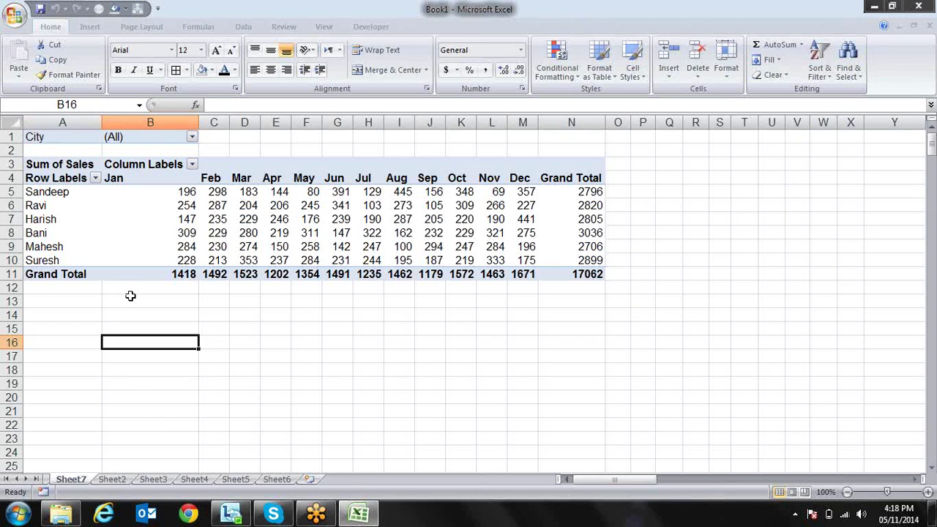
click(153, 251)
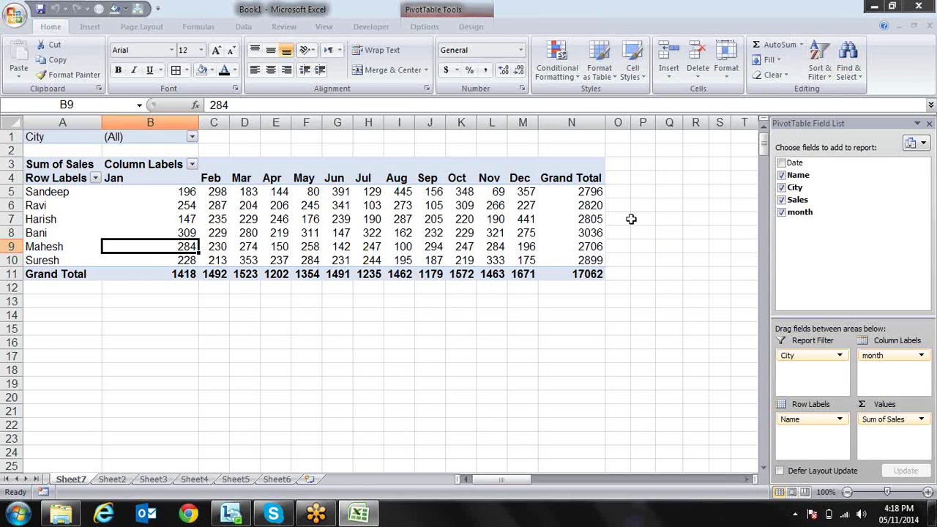
key(alt+h)
key(d)
key(s)
key(Return)
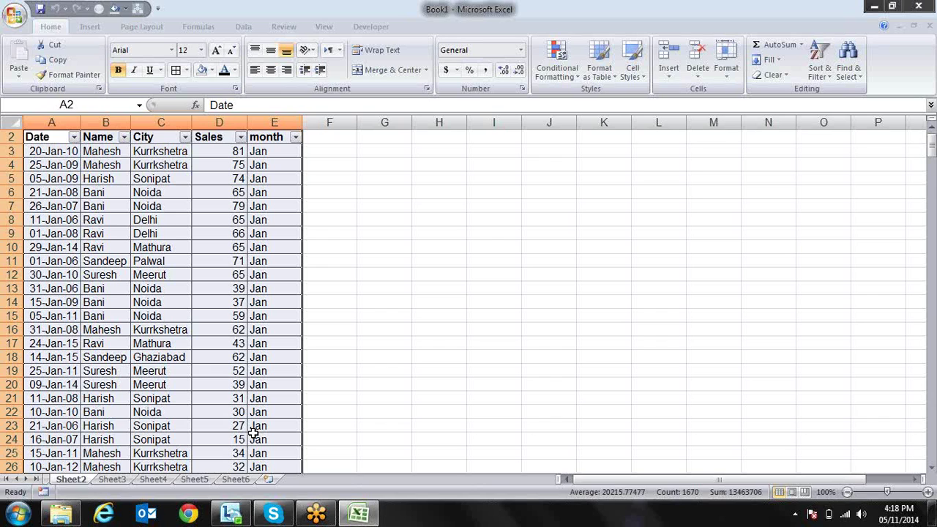
Select the Sales values D3:D335 below the Sales header on Sheet2
key(ctrl+Home)
key(Right)
key(Right)
key(Right)
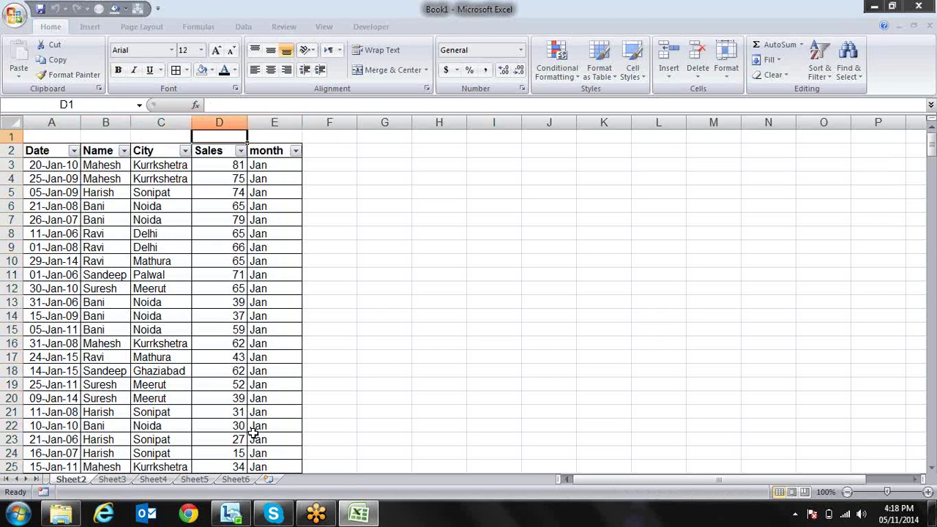
key(Down)
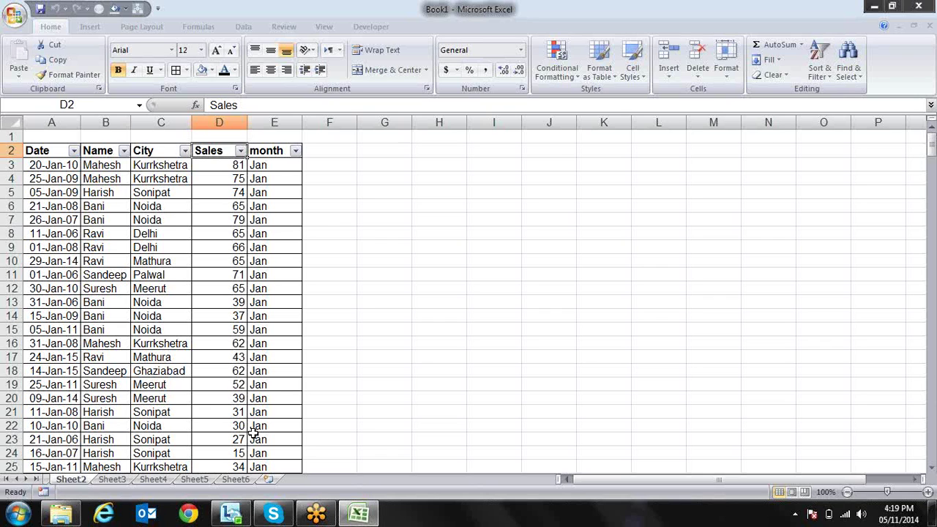
key(Right)
key(Left)
key(Down)
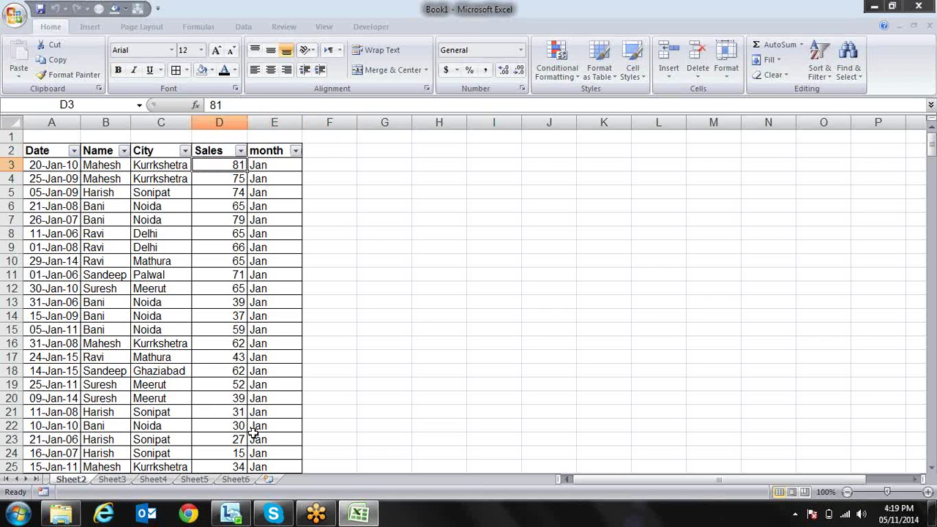
key(ctrl+shift+Down)
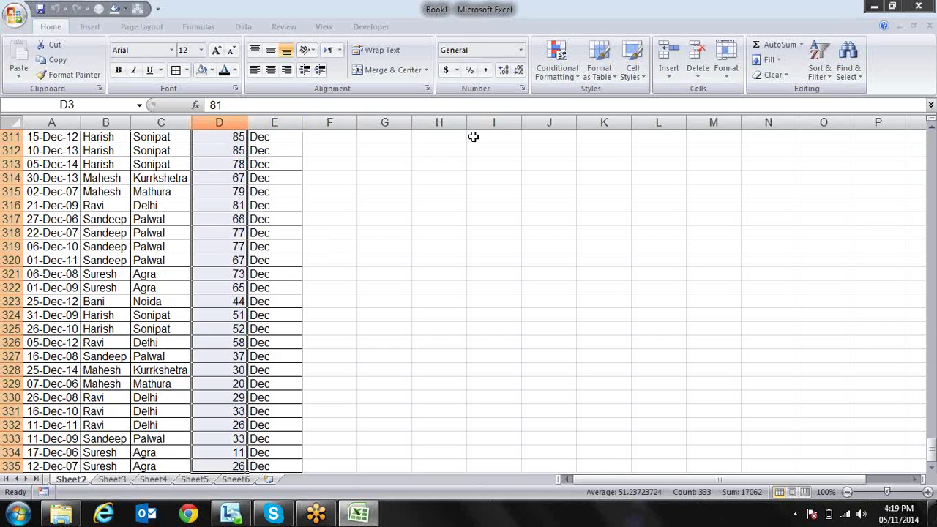
Start a Greater Than highlight rule with a custom yellow fill format
click(570, 76)
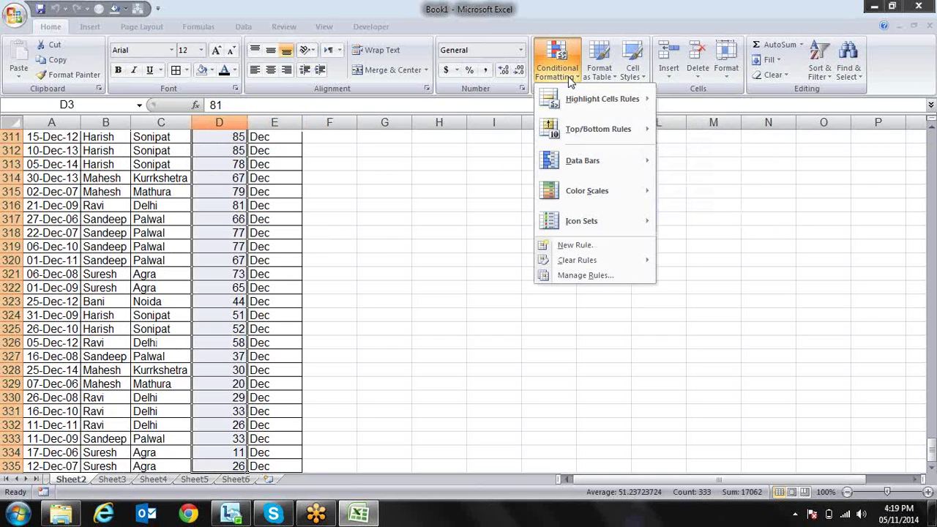
mouse_move(577, 106)
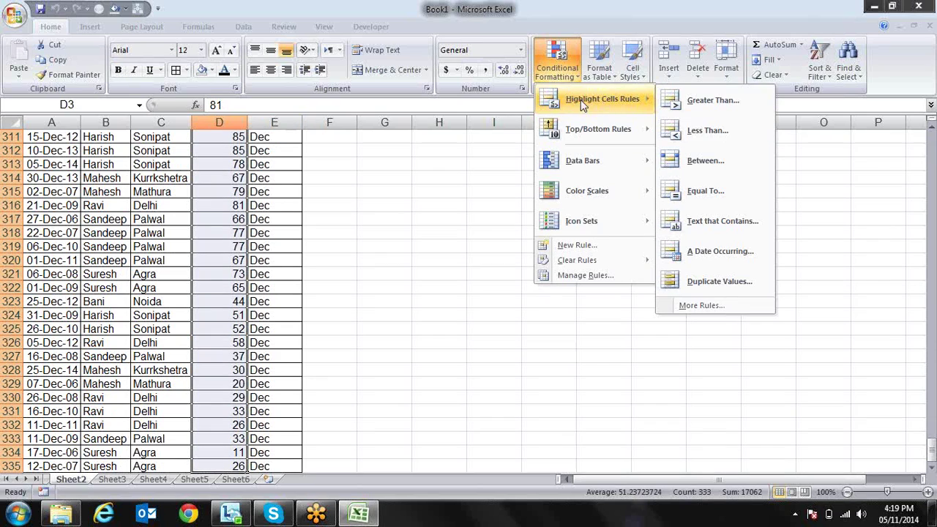
click(688, 103)
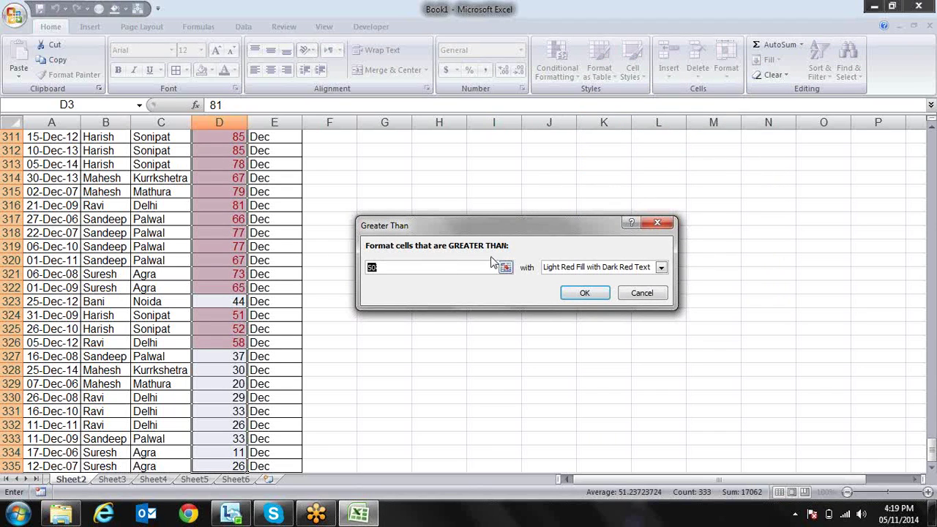
click(661, 268)
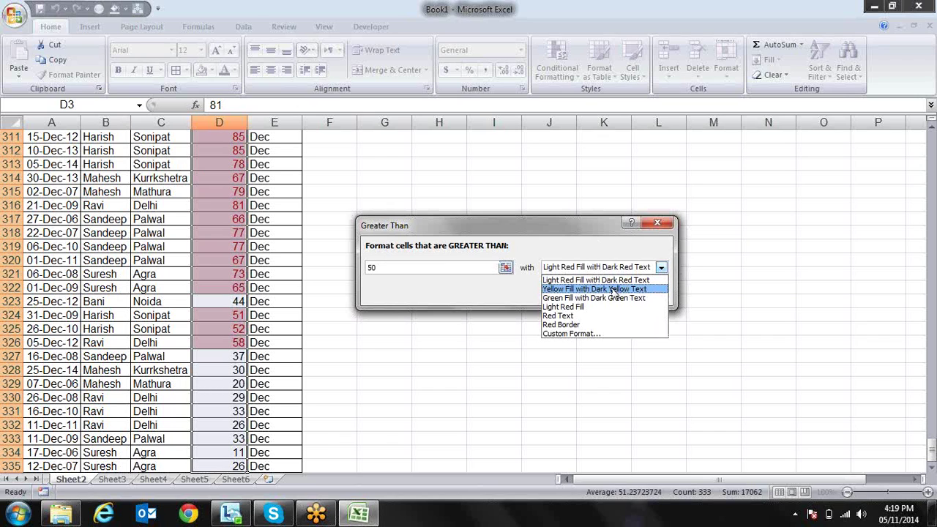
click(594, 335)
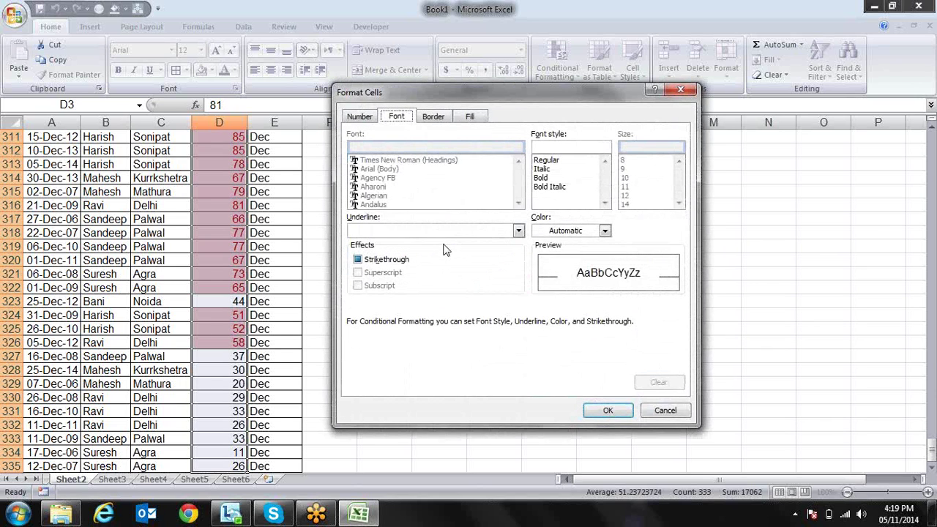
click(468, 119)
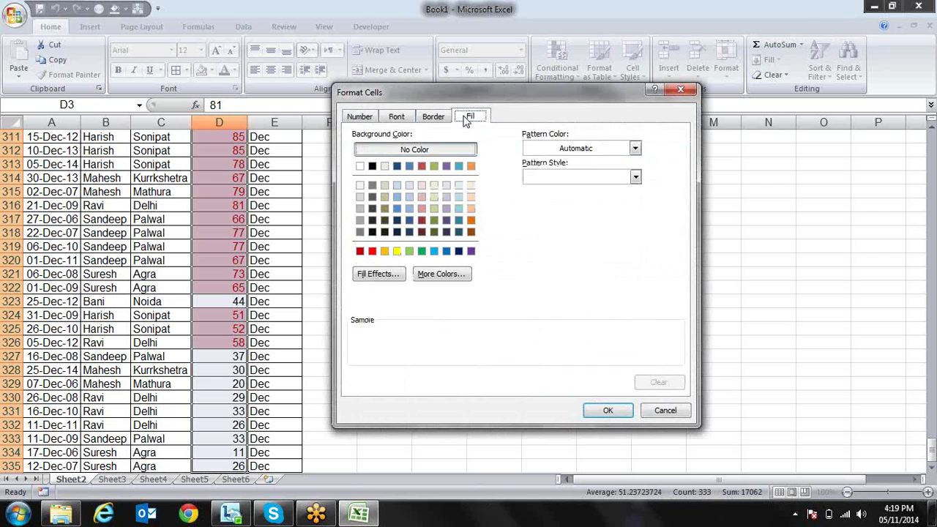
click(397, 252)
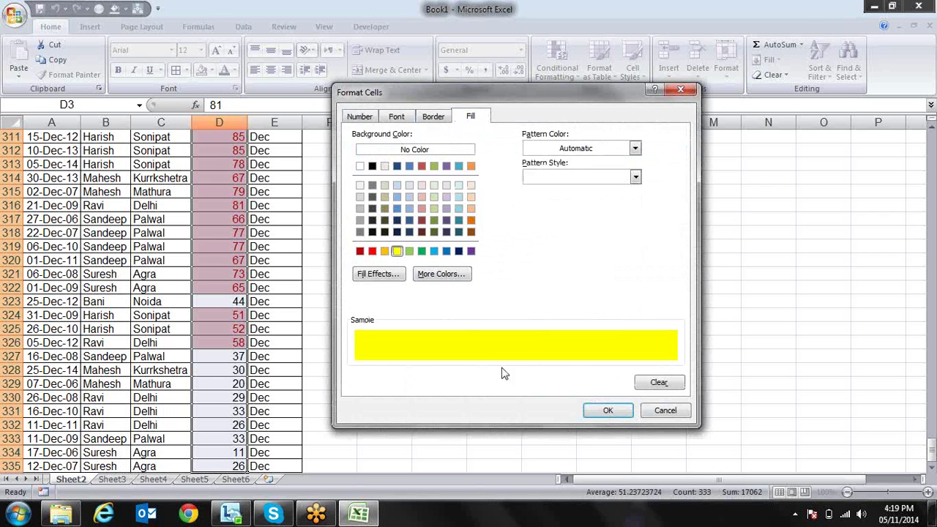
click(607, 412)
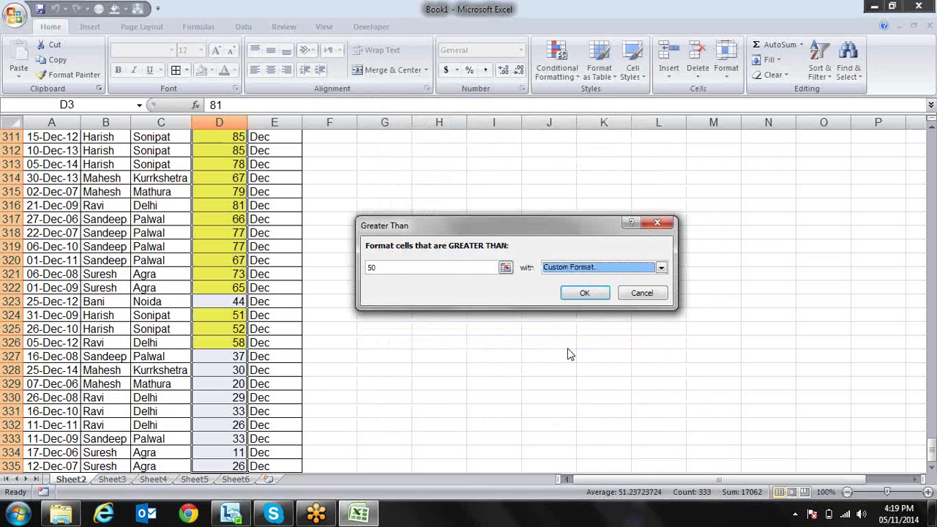
Replace the rule's threshold of 50 with 80
click(443, 272)
double_click(443, 272)
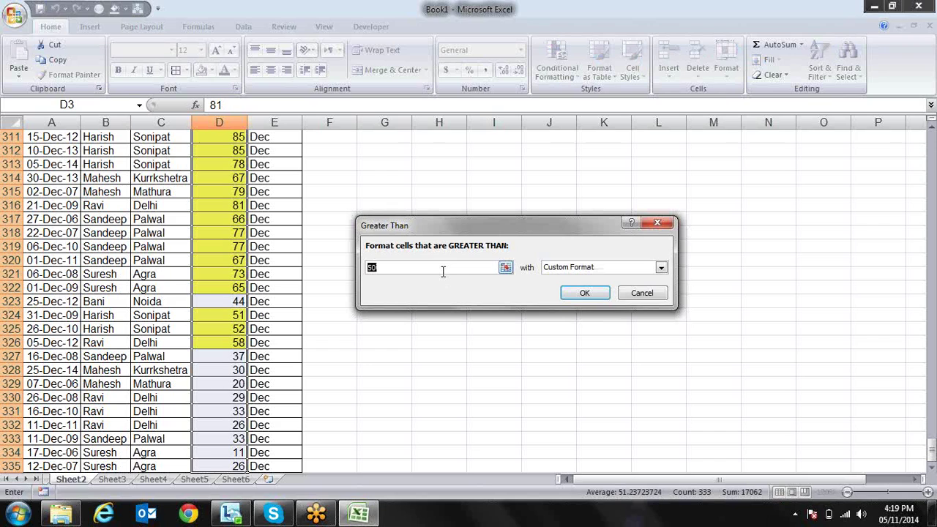
text(8)
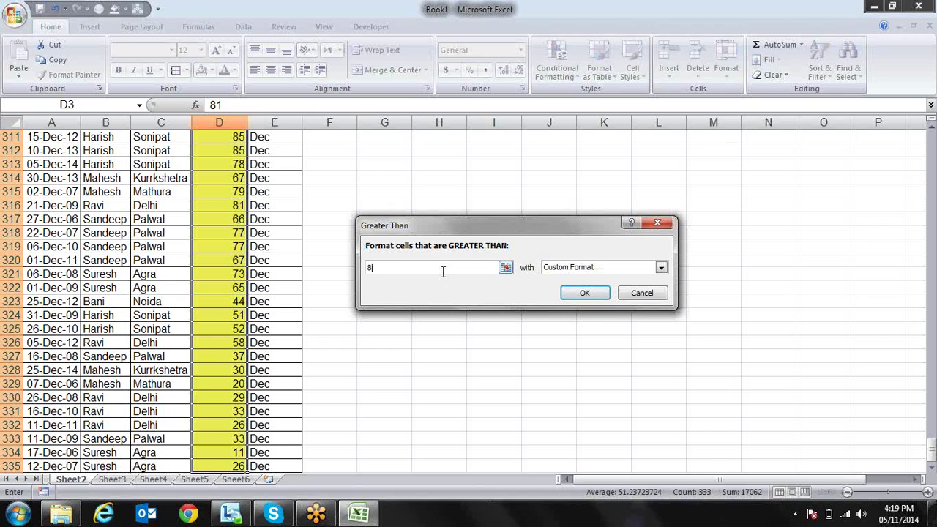
text(0)
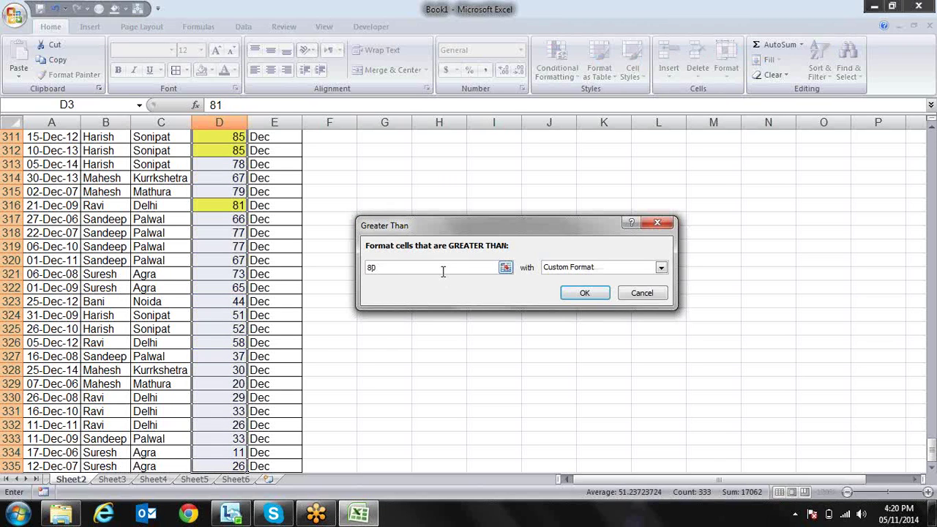
Apply the greater-than-80 yellow rule and change D3 to 75
key(Return)
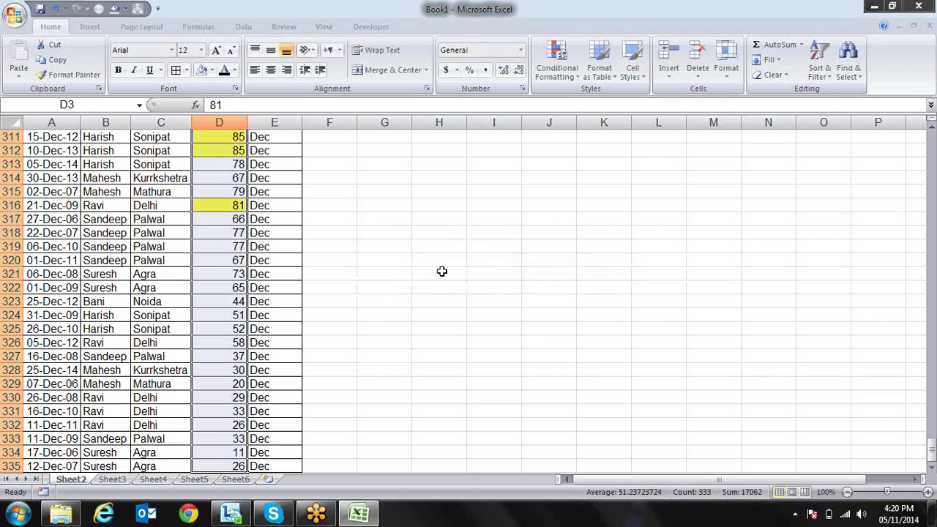
key(Up)
key(Down)
key(Down)
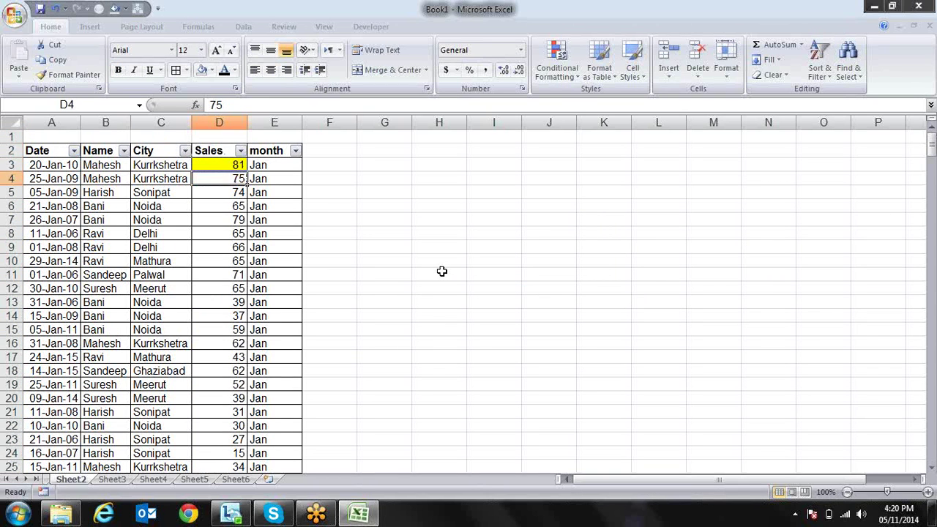
key(Up)
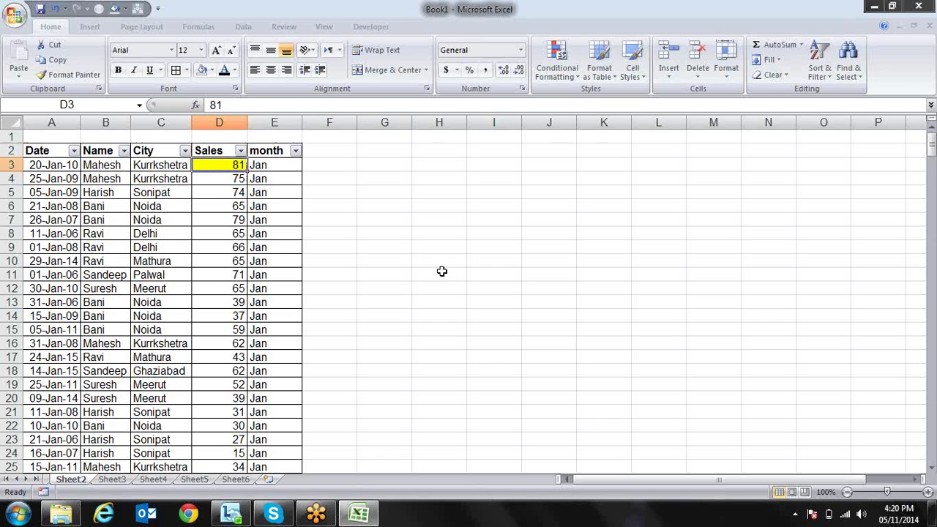
text(75)
key(Return)
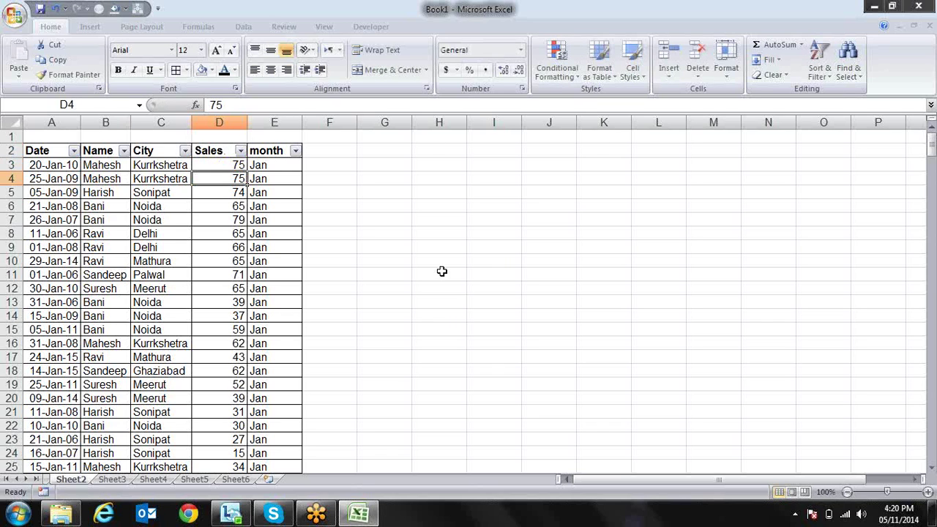
Enter 81 in D4 so it turns yellow under the rule
text(80)
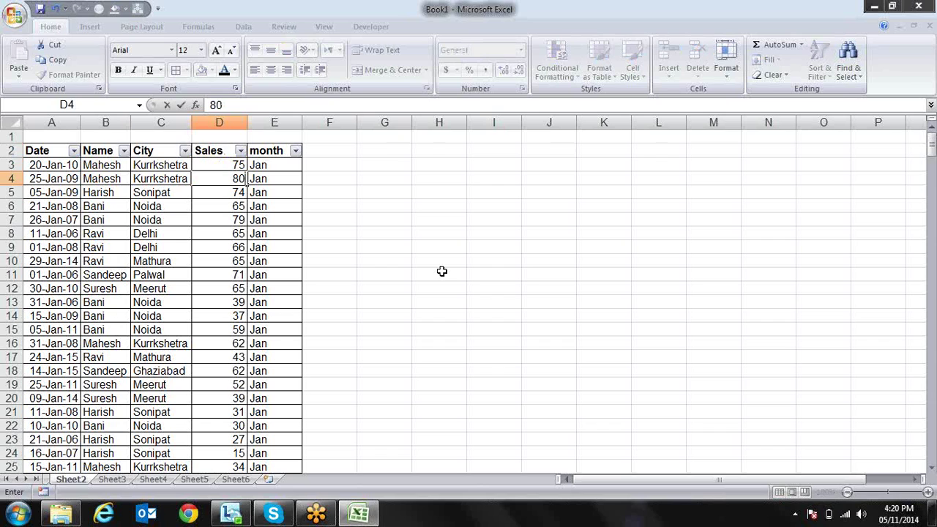
key(Return)
key(Up)
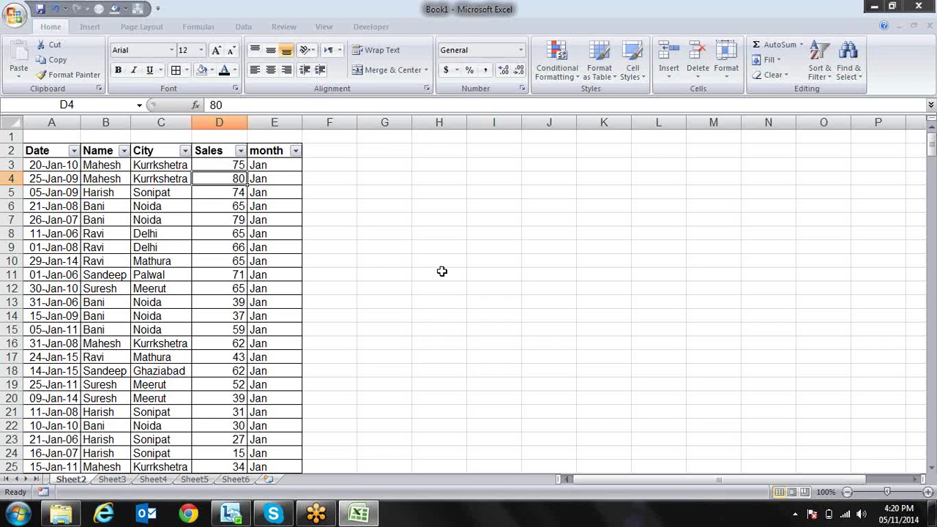
text(81)
key(Return)
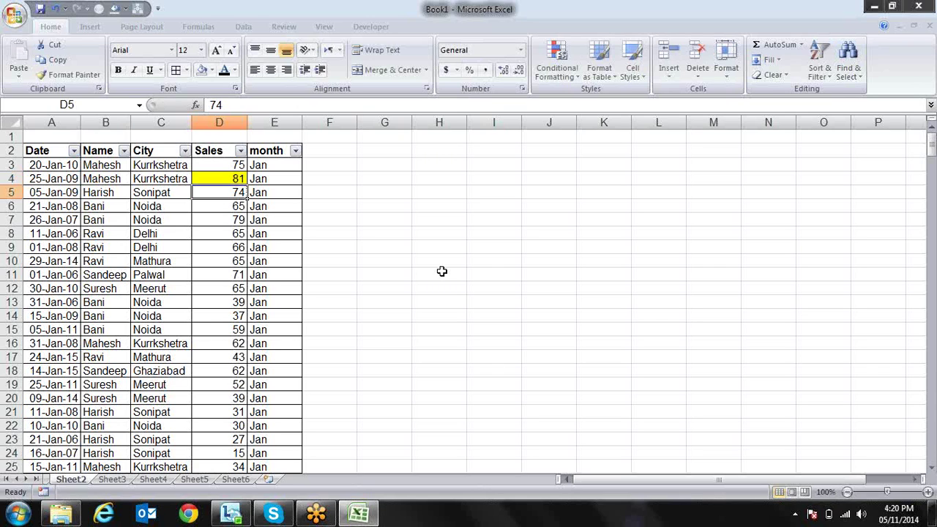
Open the Conditional Formatting Rules Manager and select the Cell Value > 80 rule
click(568, 75)
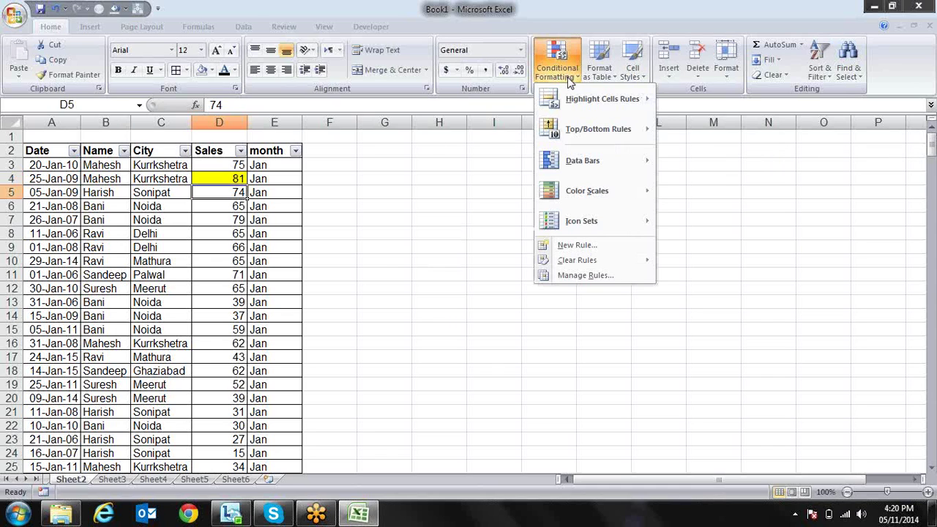
mouse_move(571, 93)
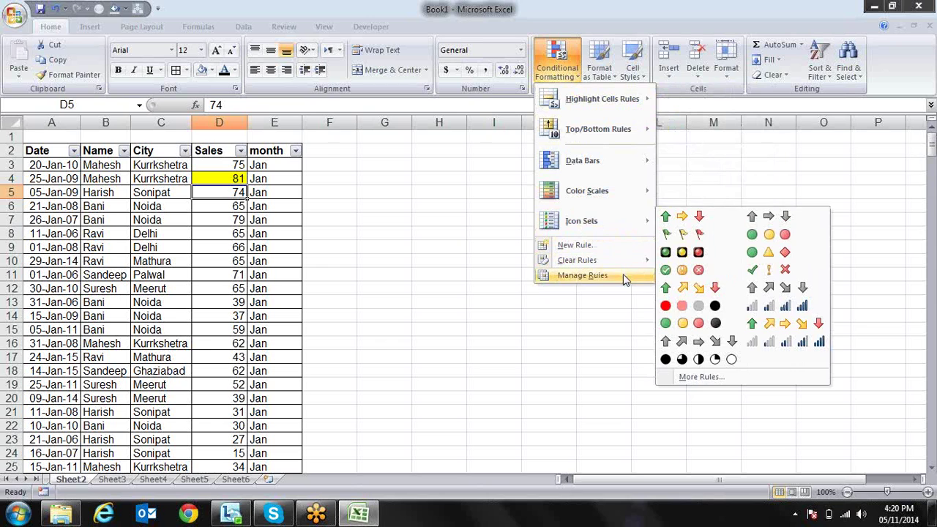
click(596, 277)
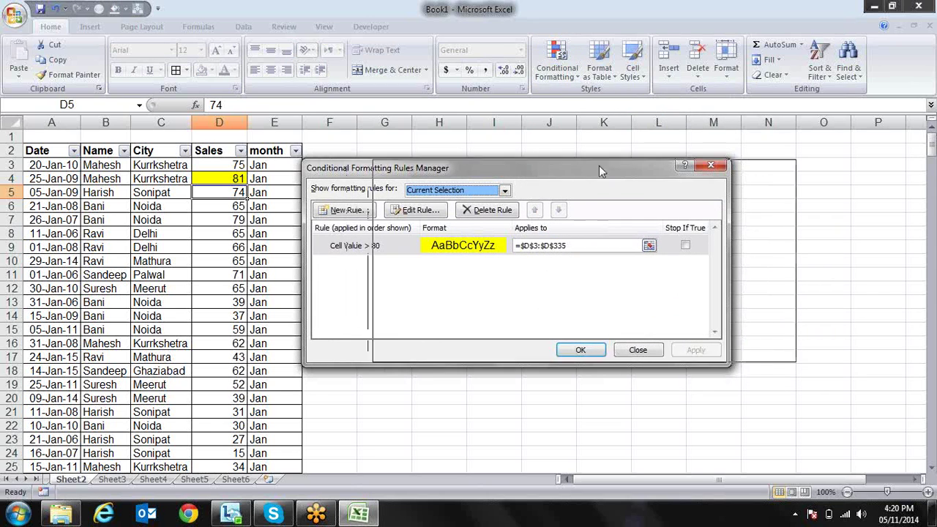
drag(528, 175, 603, 168)
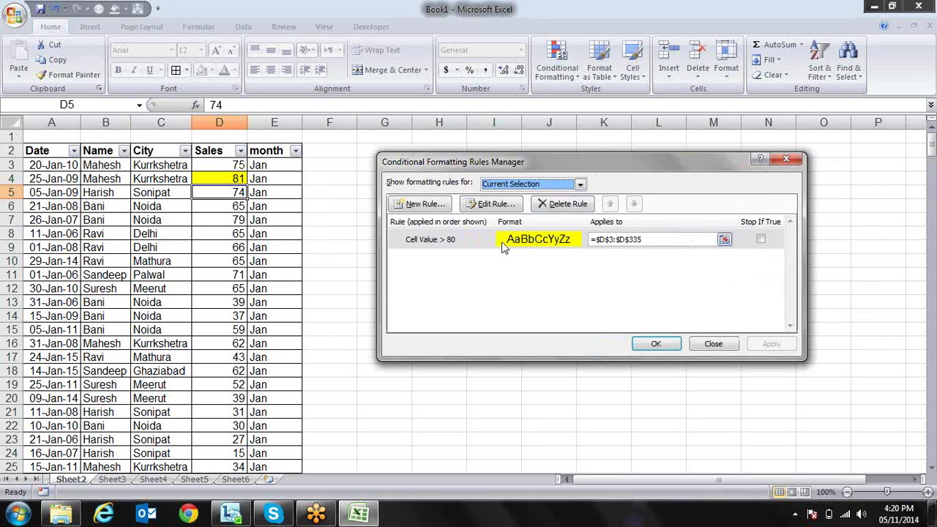
click(478, 244)
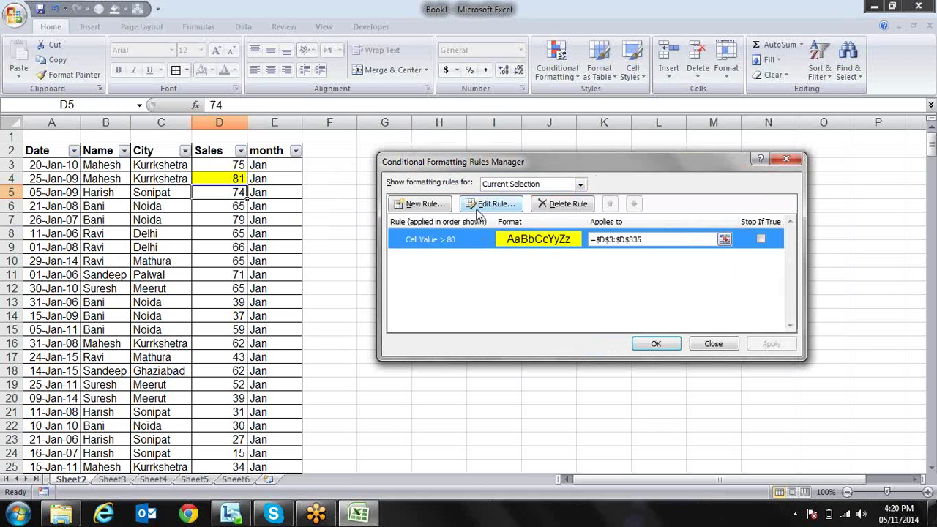
Show rules for This Worksheet, delete the Cell Value > 80 rule, and apply
click(581, 186)
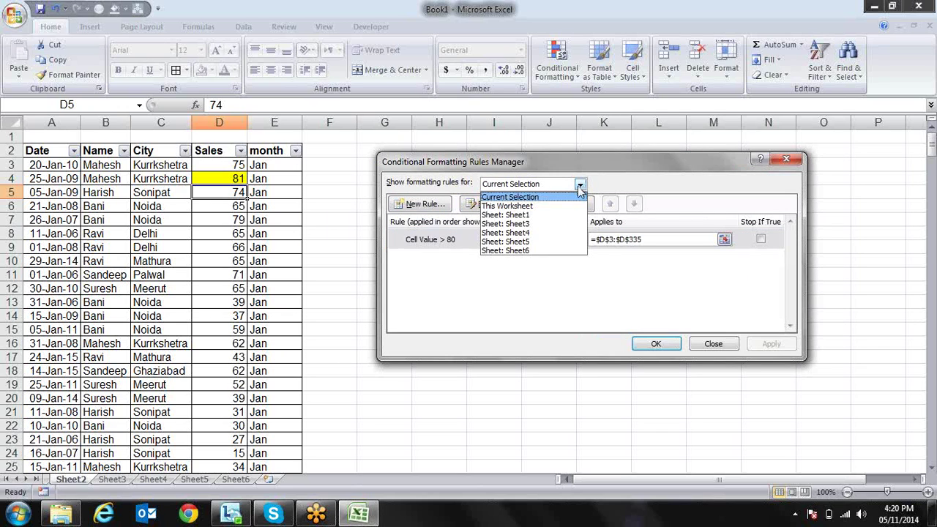
click(571, 200)
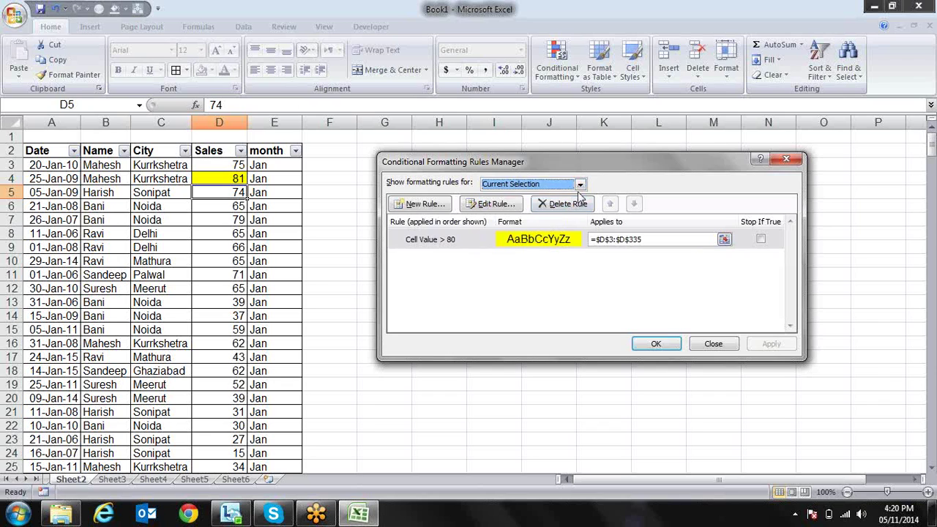
click(579, 184)
click(570, 207)
click(477, 237)
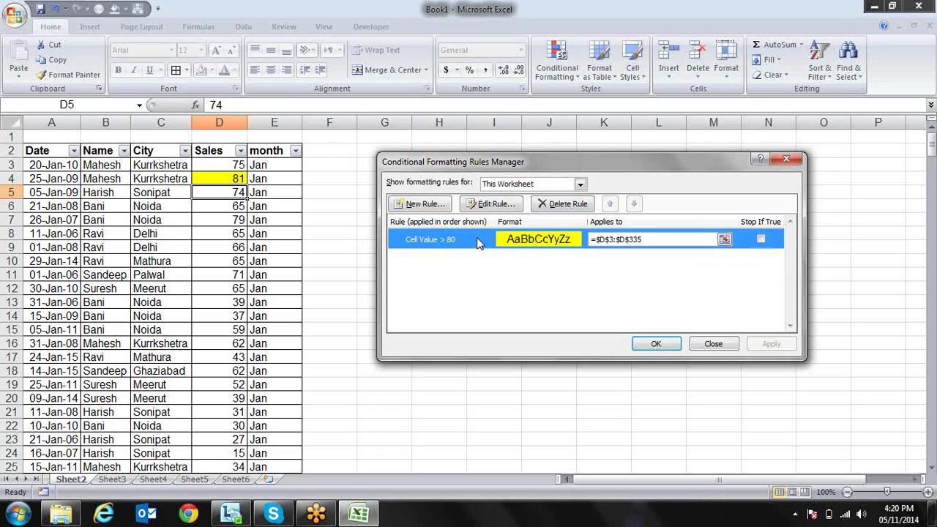
click(548, 207)
click(770, 344)
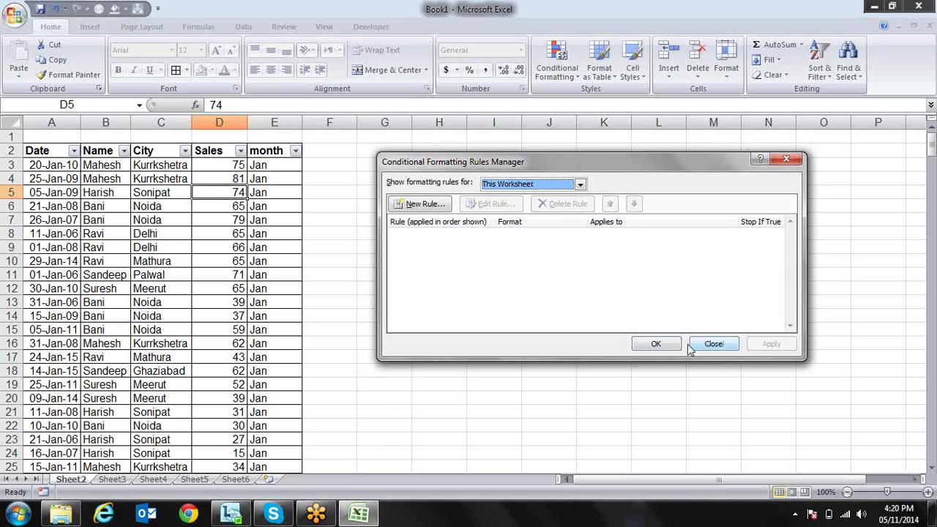
click(672, 345)
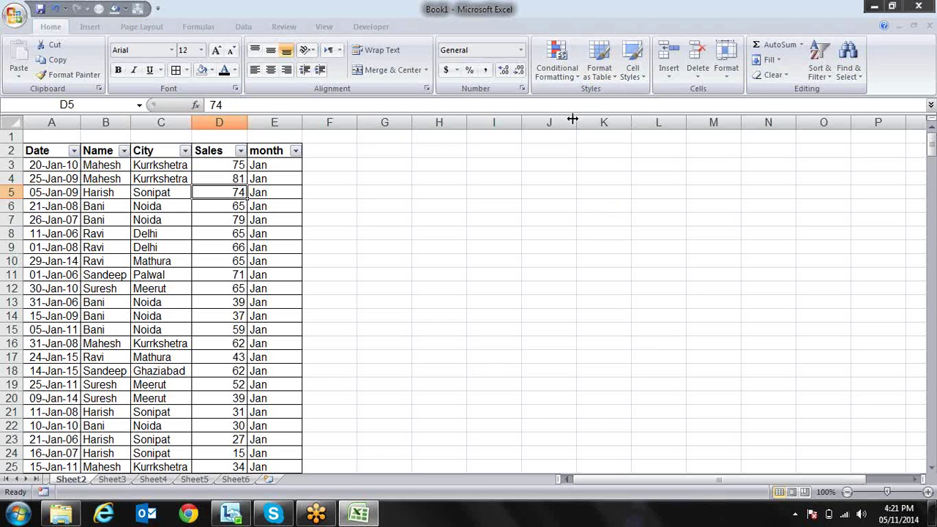
Try a Less Than highlight rule, typing 20, then cancel it
click(568, 71)
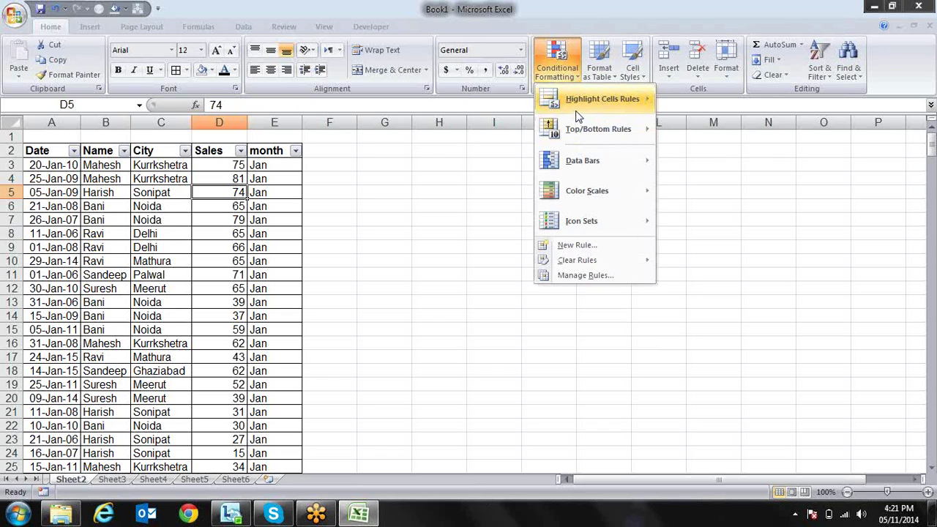
mouse_move(578, 117)
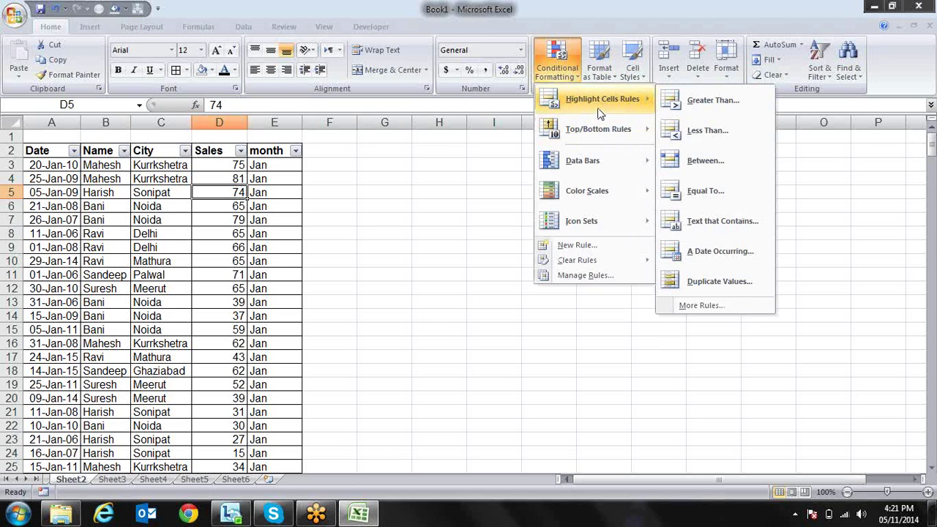
click(703, 132)
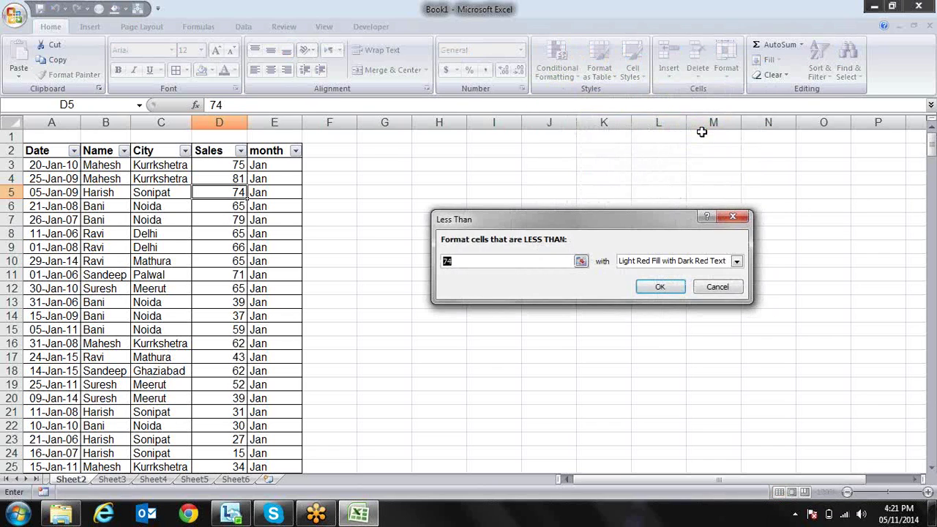
text(20)
key(BackSpace)
key(BackSpace)
key(Return)
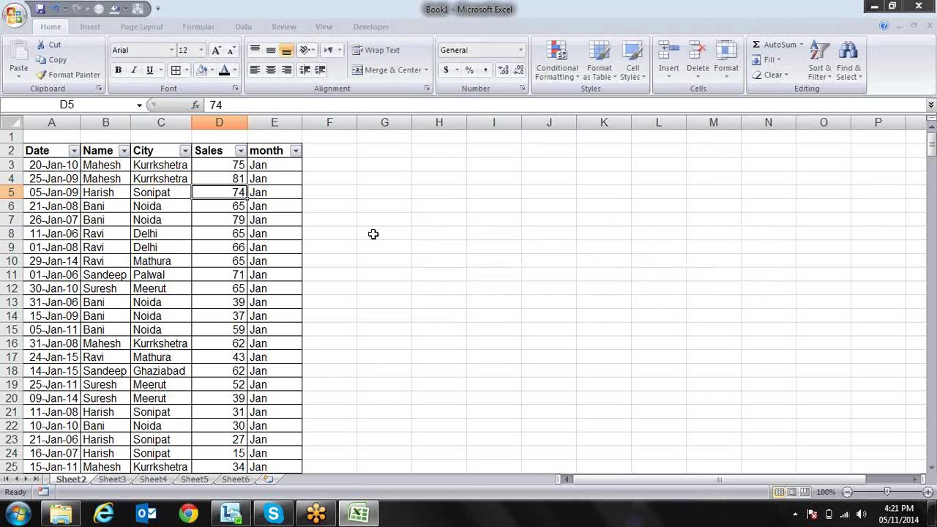
Select D3:D335 and preview a less-than-50 highlight without applying it
click(242, 164)
key(ctrl+shift+Down)
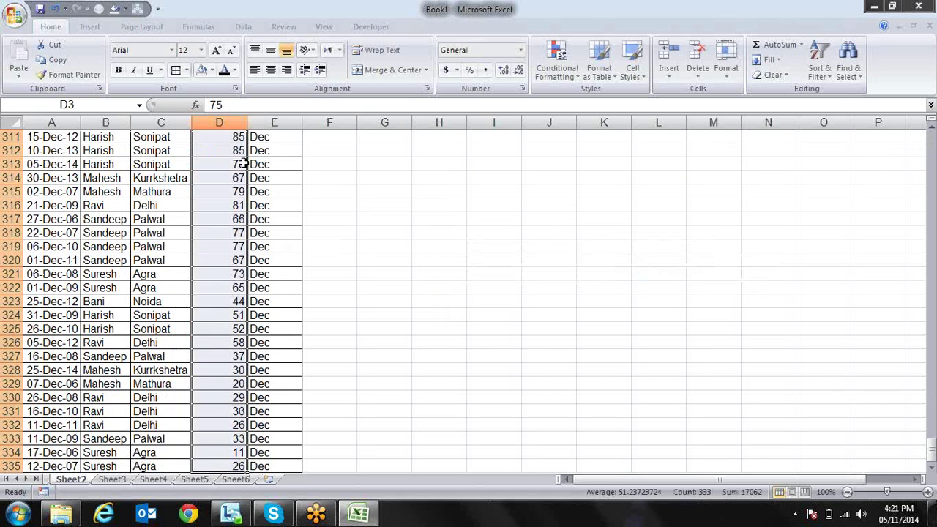
click(556, 60)
mouse_move(632, 108)
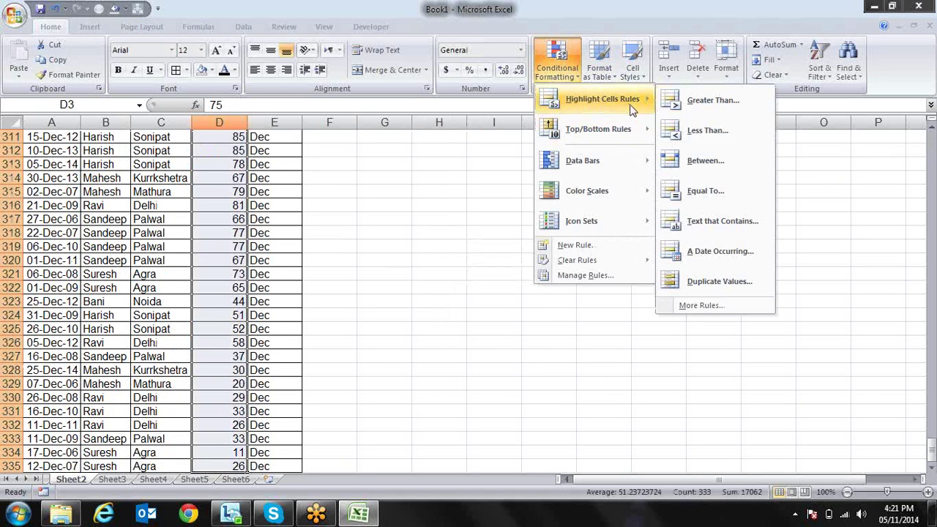
click(676, 131)
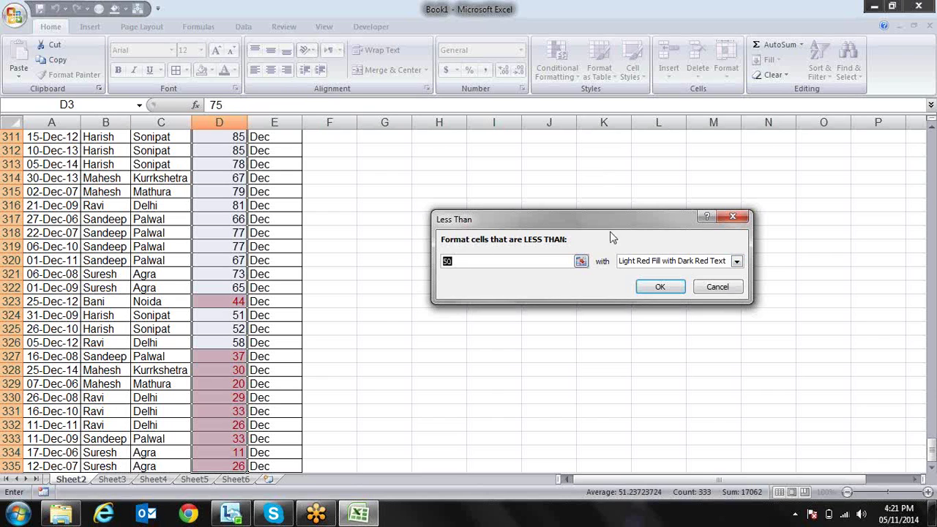
key(Escape)
click(556, 62)
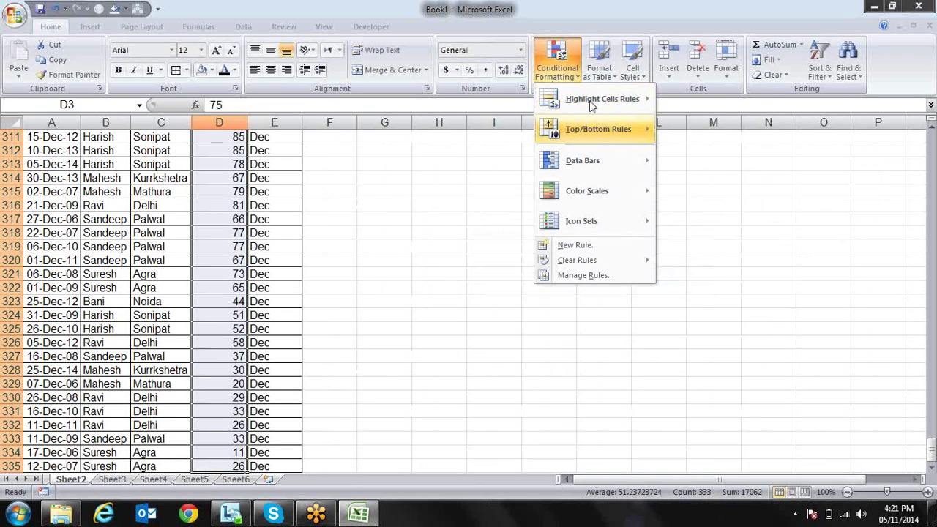
mouse_move(590, 97)
click(679, 160)
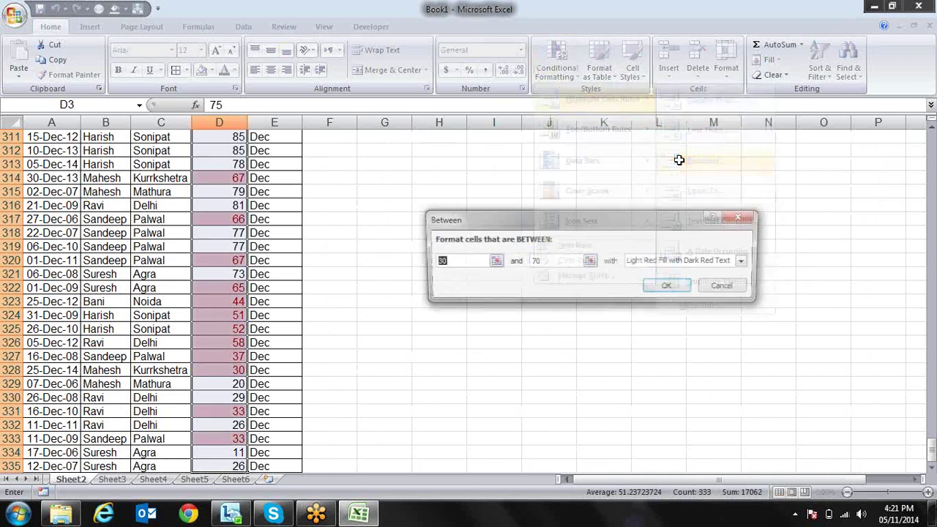
text(1)
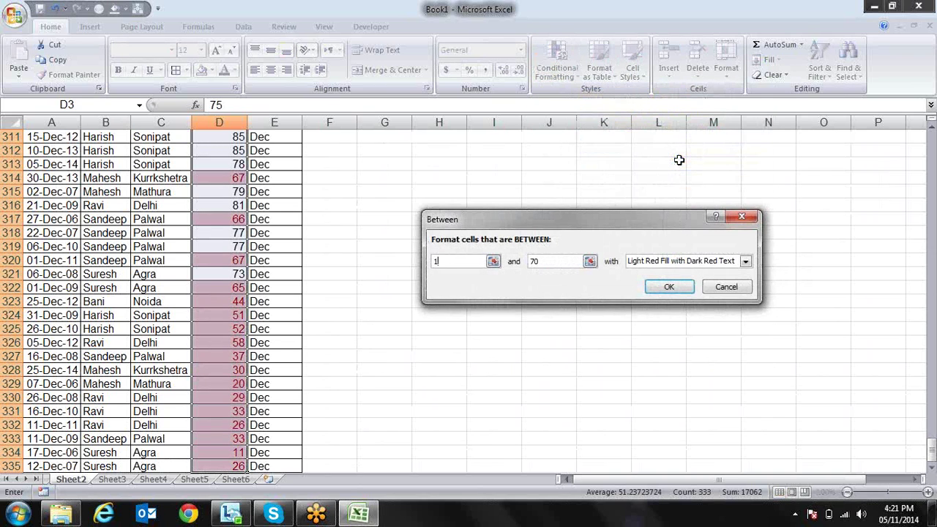
key(Tab)
text(20)
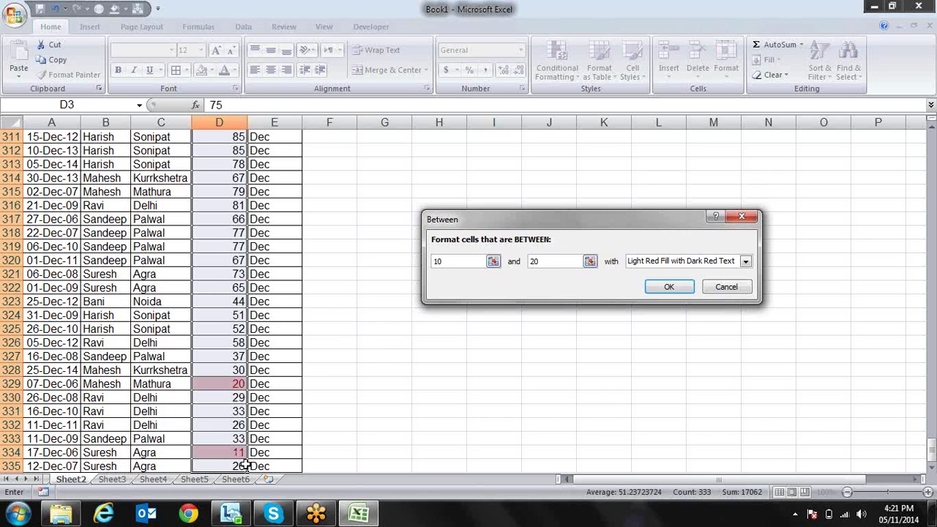
key(Escape)
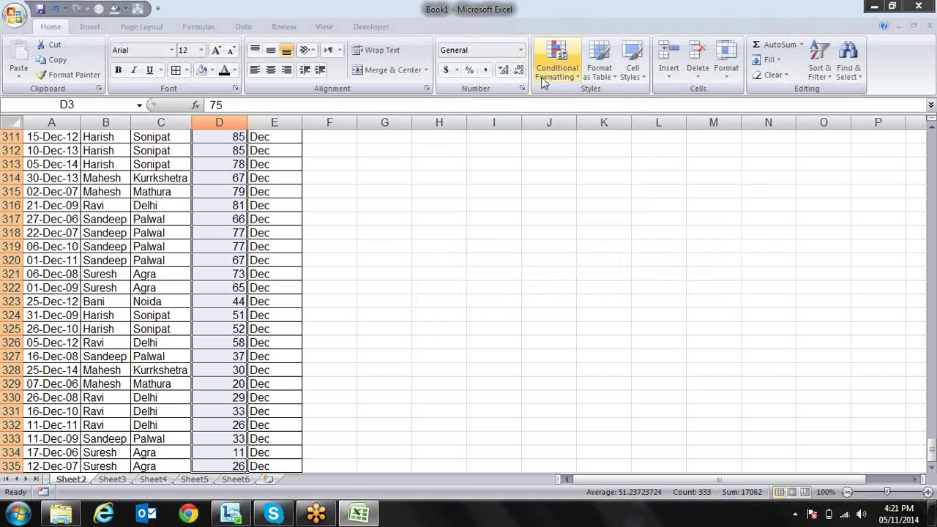
click(556, 60)
mouse_move(601, 98)
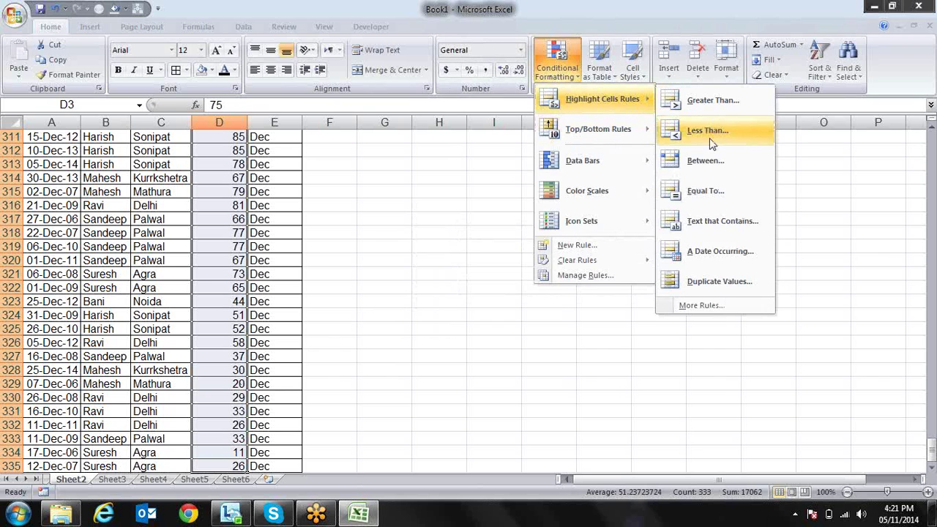
click(704, 202)
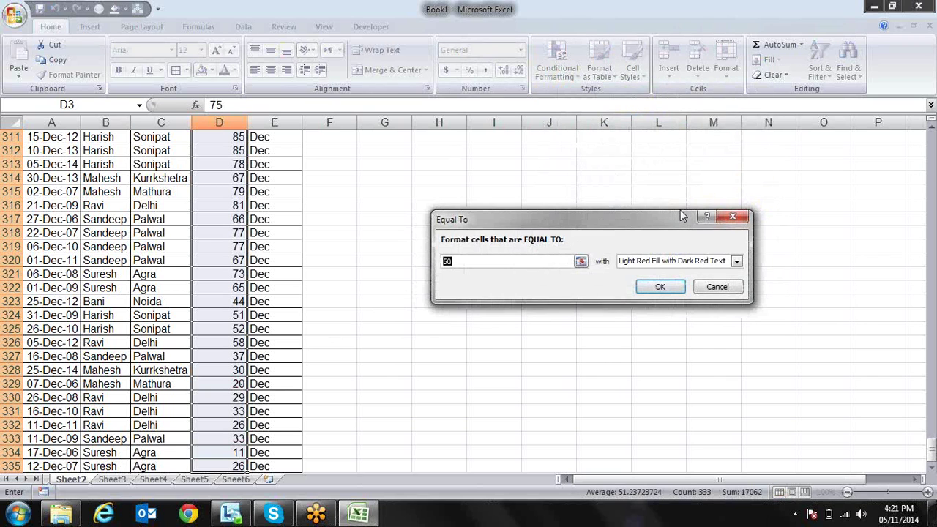
text(81)
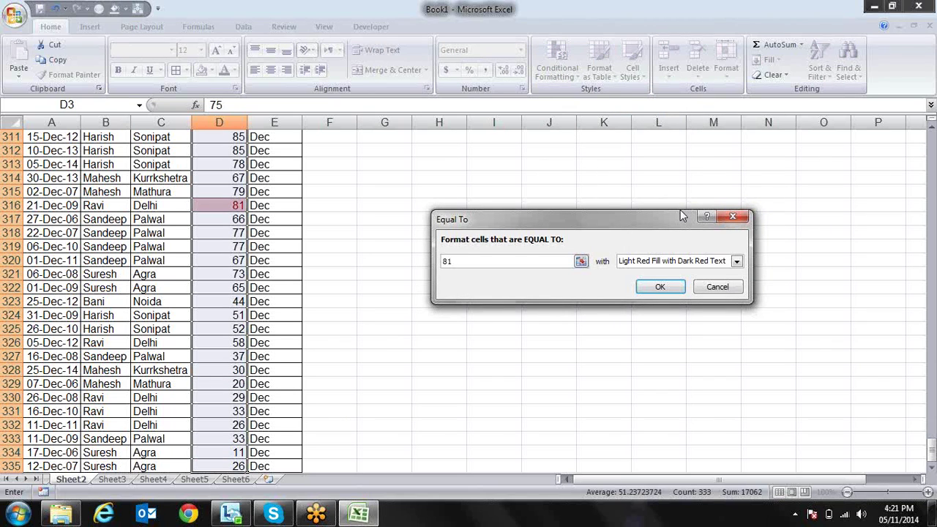
click(732, 216)
click(558, 60)
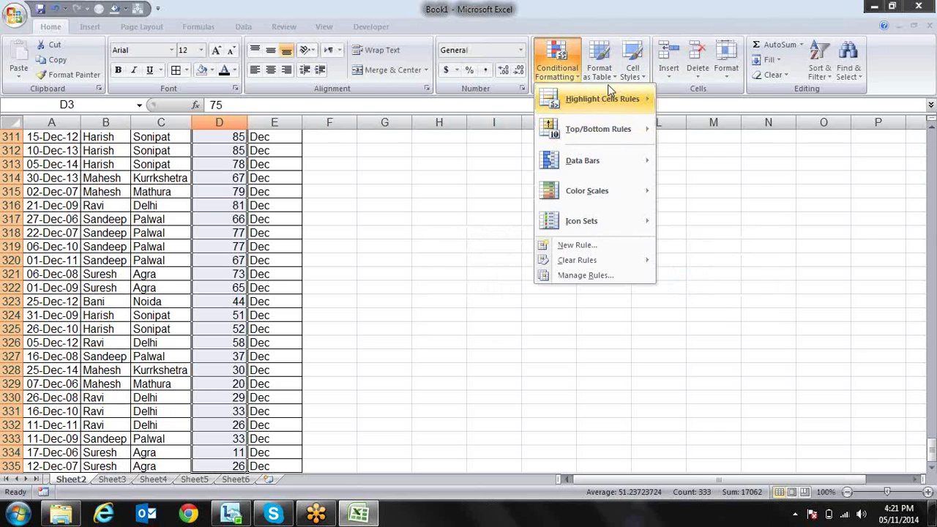
mouse_move(610, 98)
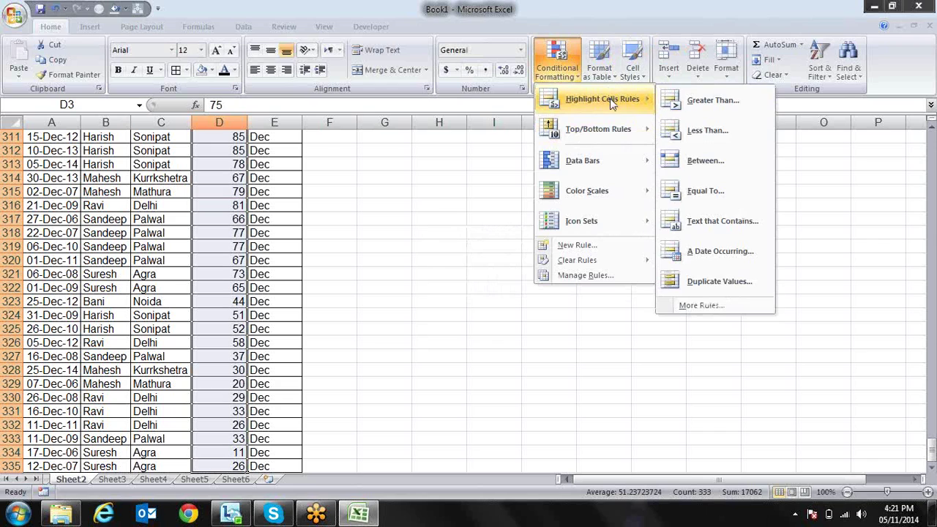
click(698, 227)
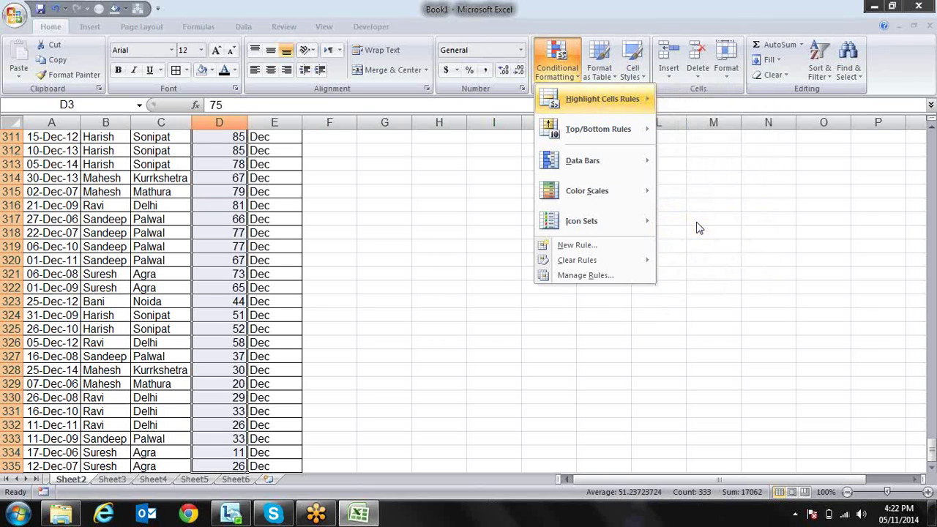
click(698, 227)
key(Left)
key(Left)
key(Left)
key(Up)
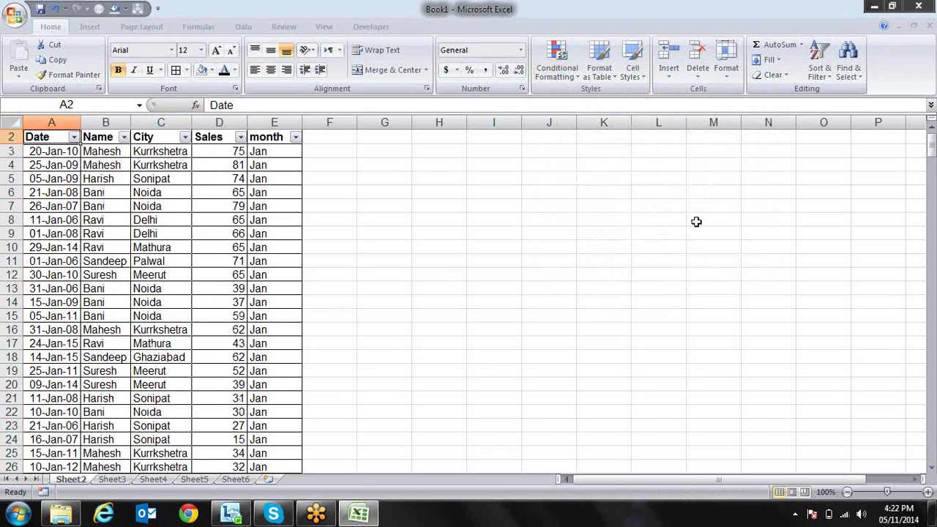
key(Up)
key(Right)
key(Right)
key(Down)
key(Left)
key(Down)
key(ctrl+shift+Down)
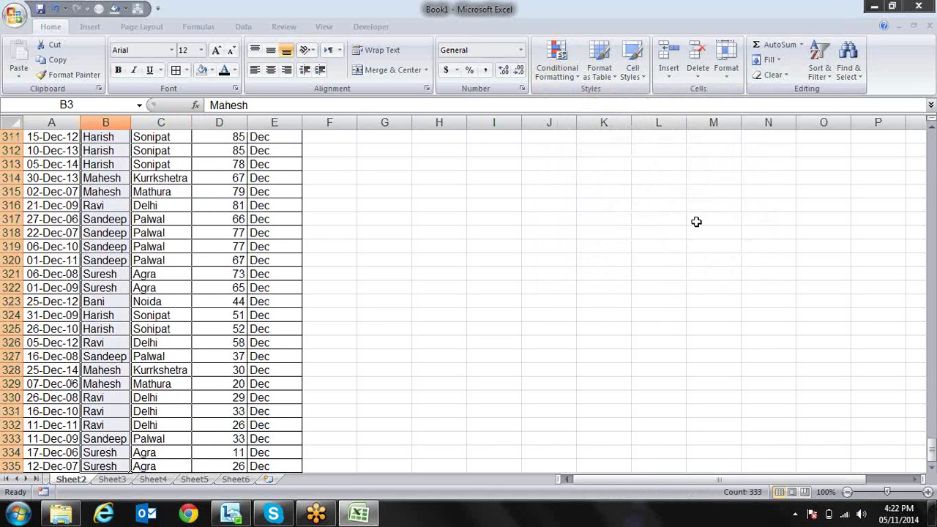
click(558, 66)
mouse_move(622, 112)
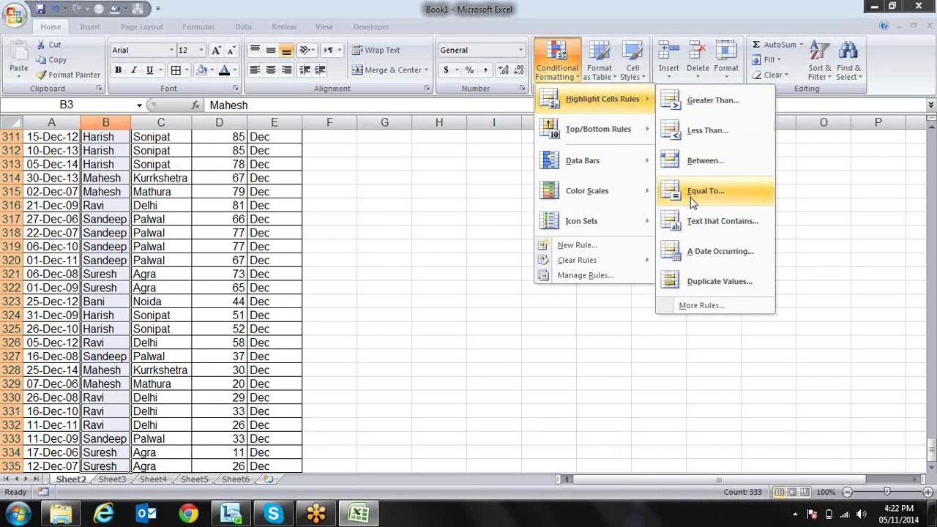
click(696, 223)
drag(530, 261, 414, 252)
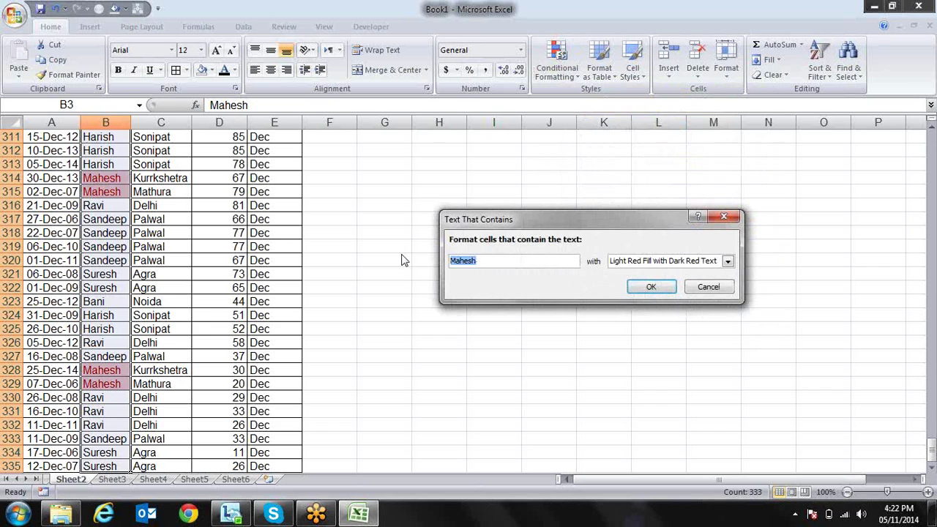
text(s)
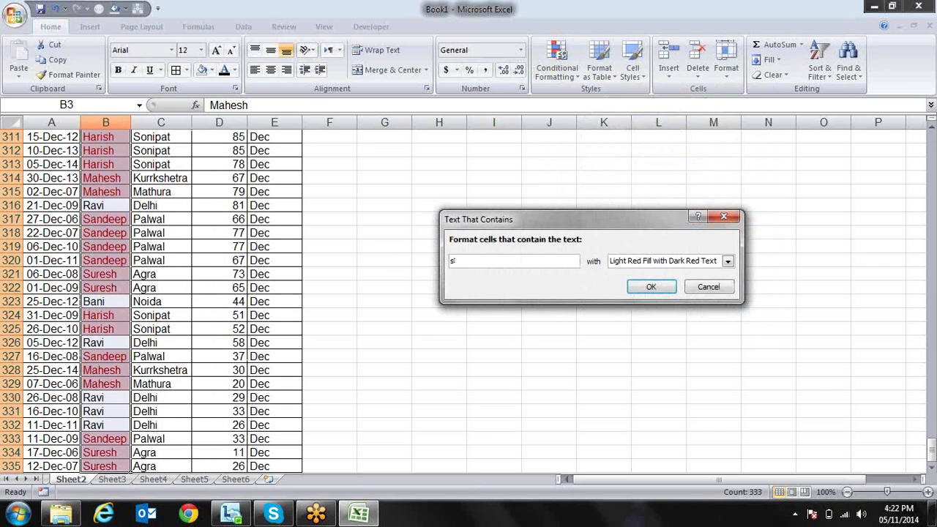
text(ee)
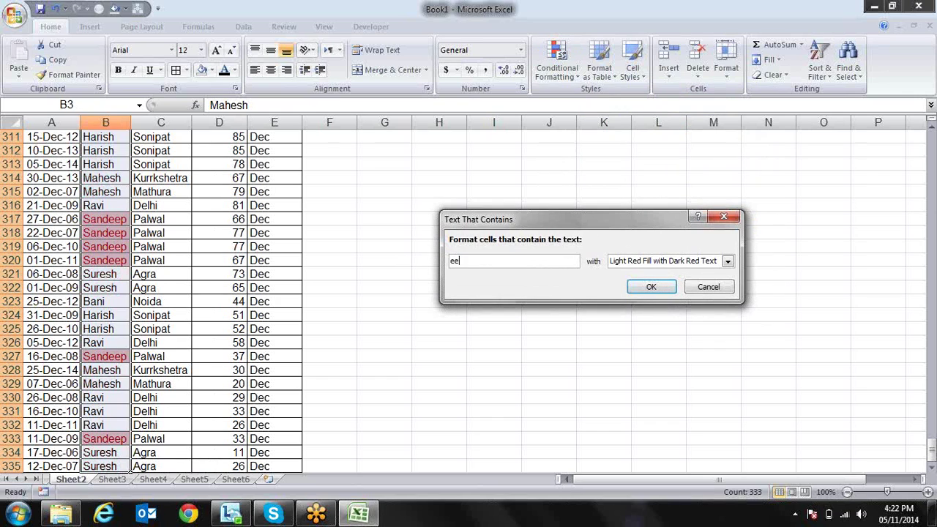
key(BackSpace)
key(BackSpace)
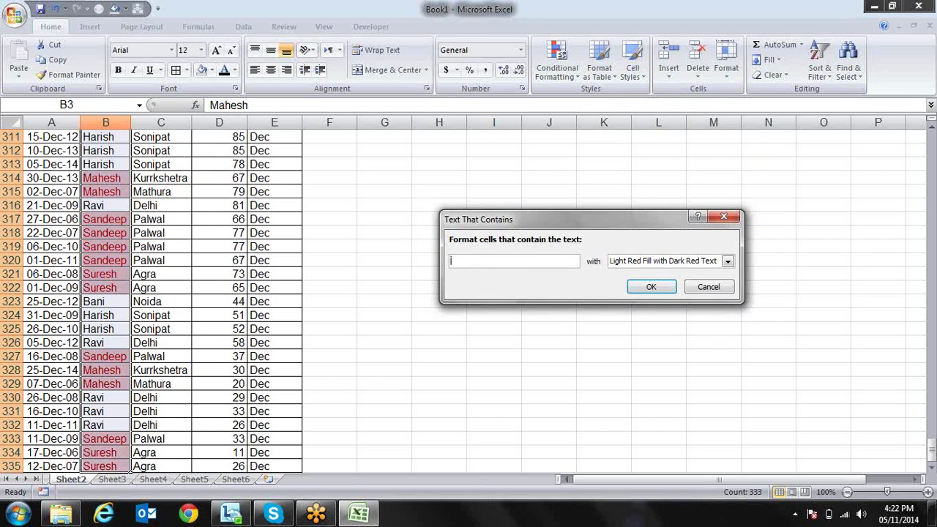
text(avi)
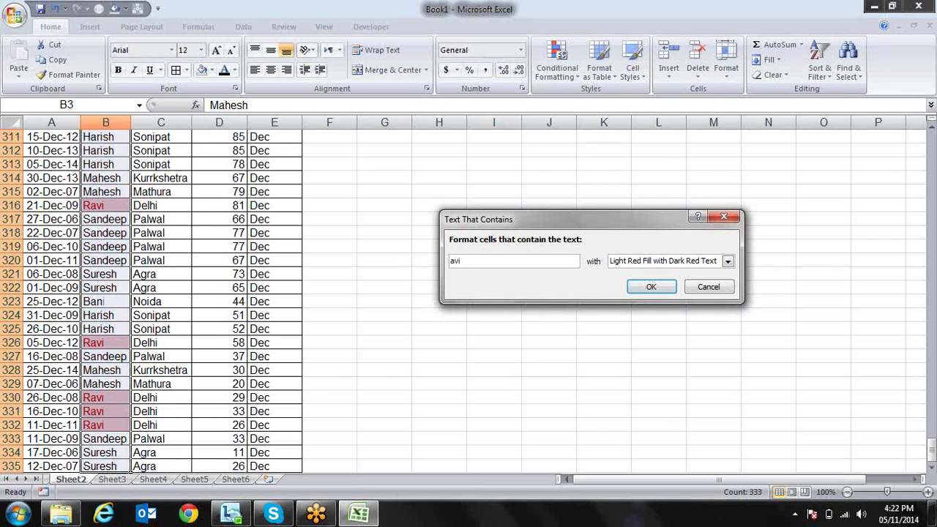
key(Escape)
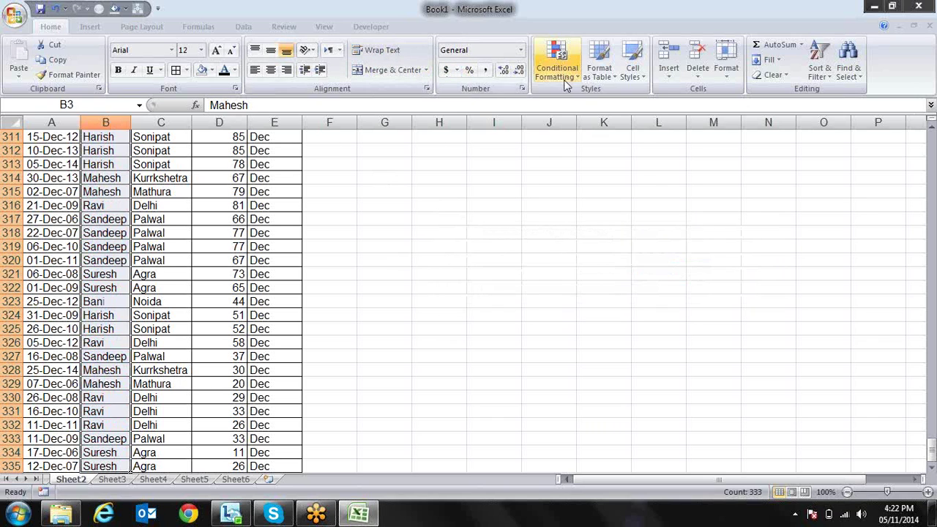
click(561, 73)
mouse_move(587, 98)
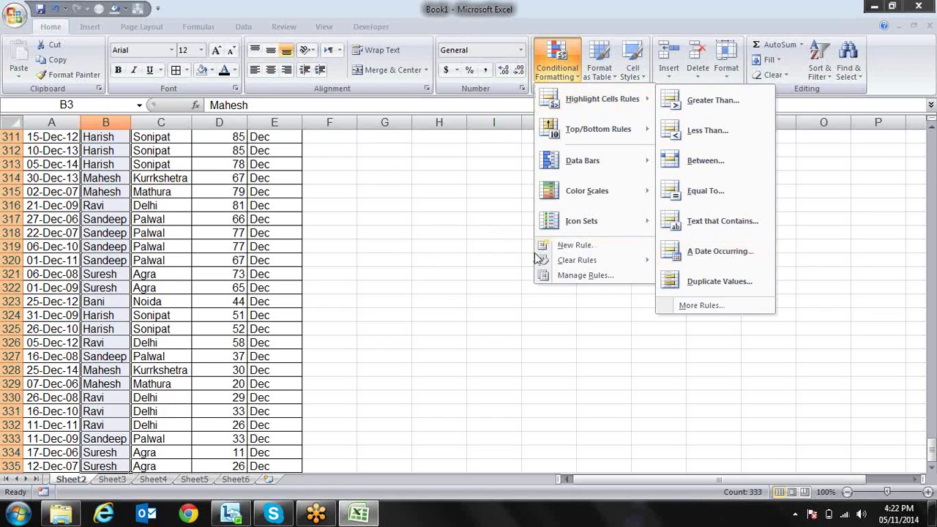
key(Escape)
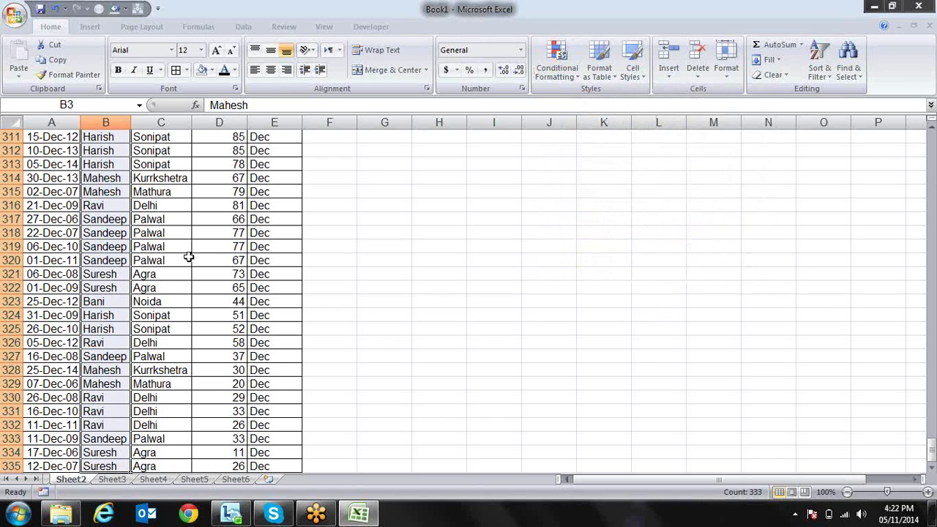
key(ctrl+Home)
key(ctrl+Home)
Select the dates A3:A335, preview an 'A Date Occurring' highlight rule, then cancel it
key(Down)
key(Down)
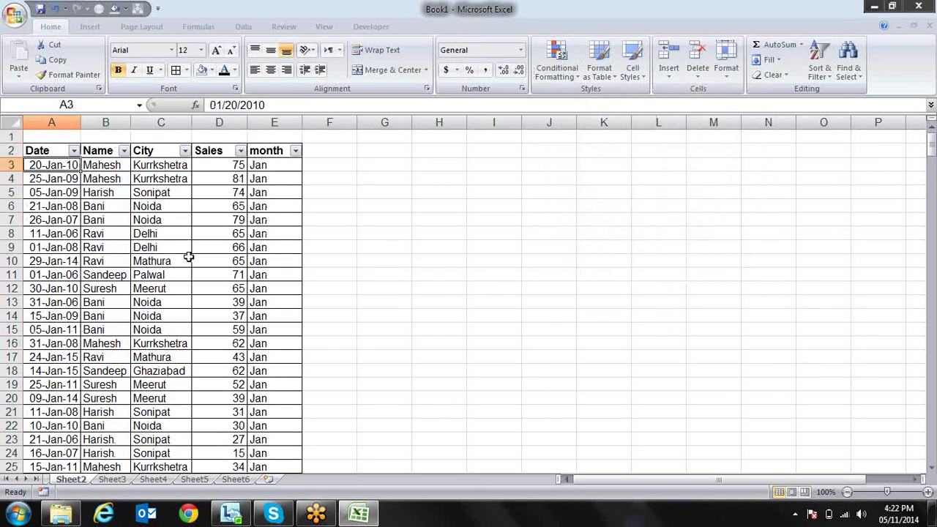
key(ctrl+shift+Down)
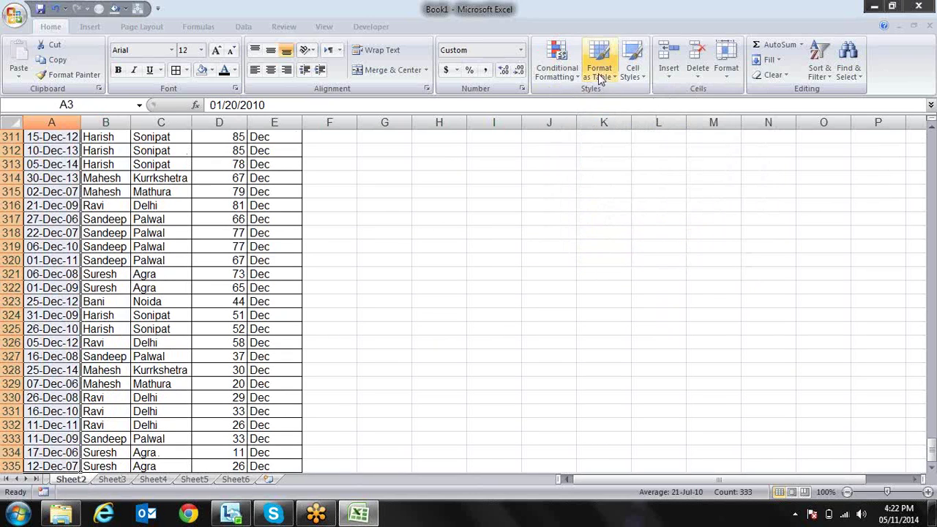
click(556, 64)
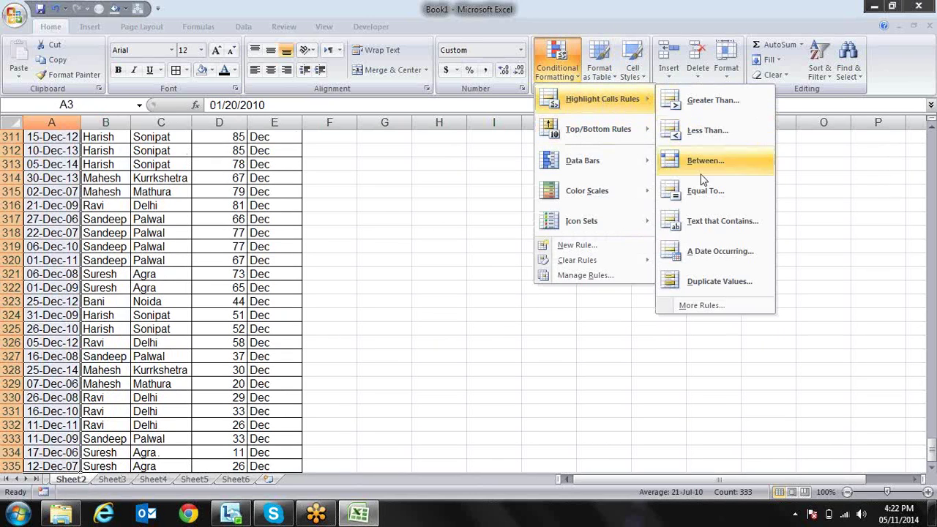
click(688, 253)
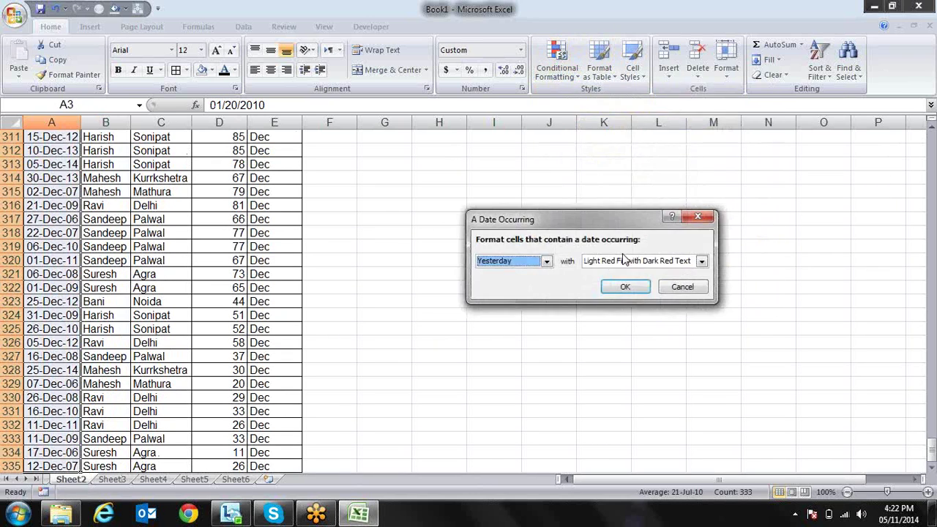
click(547, 262)
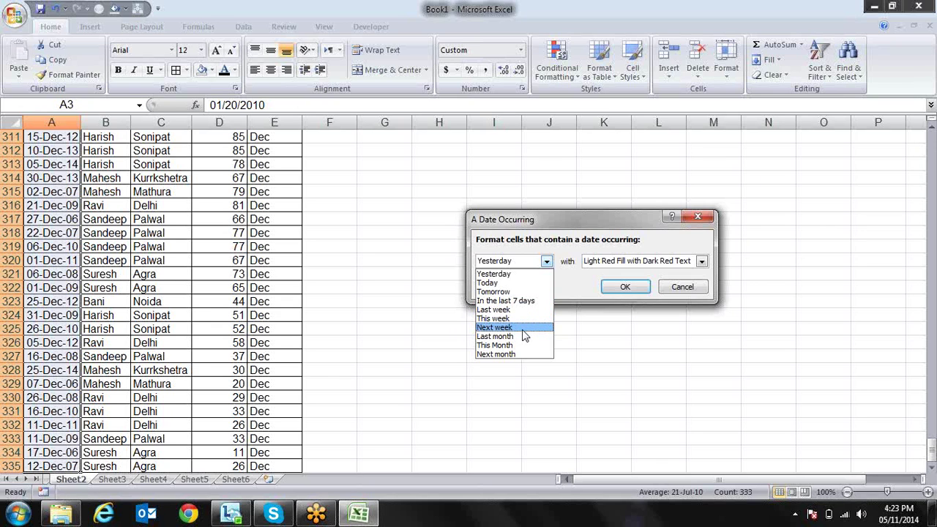
key(Escape)
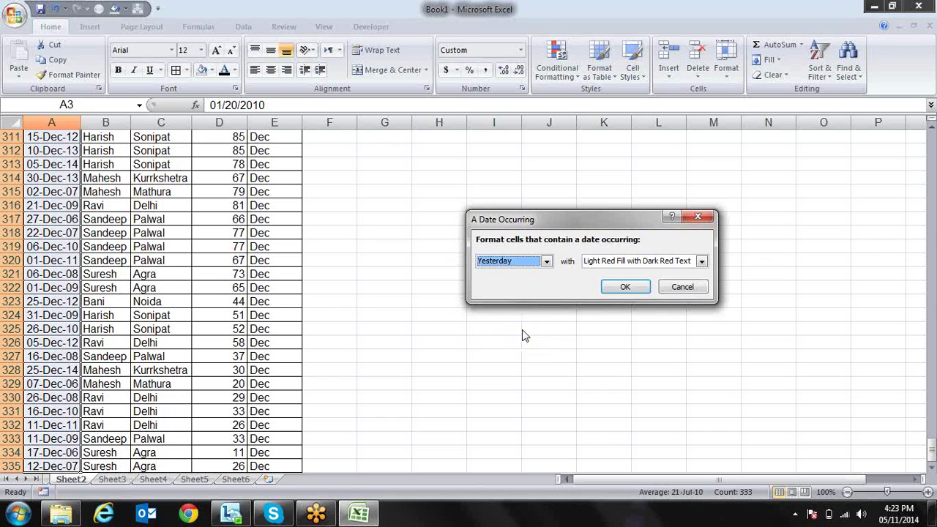
key(Escape)
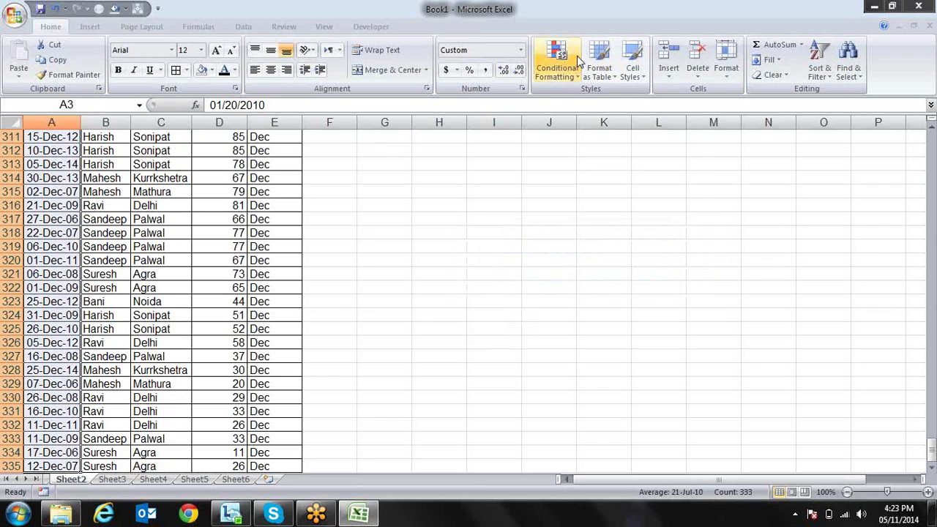
Preview a Duplicate Values highlight rule on the dates and cancel it
click(578, 76)
mouse_move(590, 99)
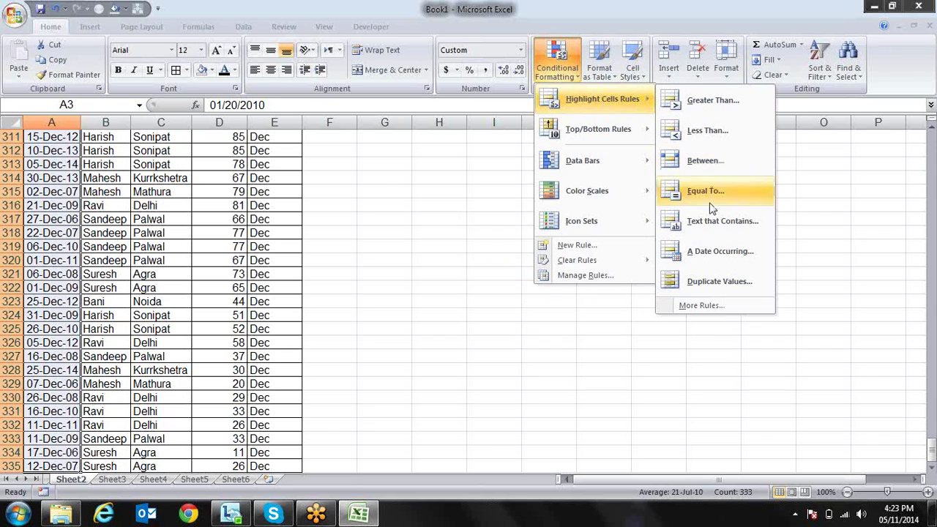
click(707, 280)
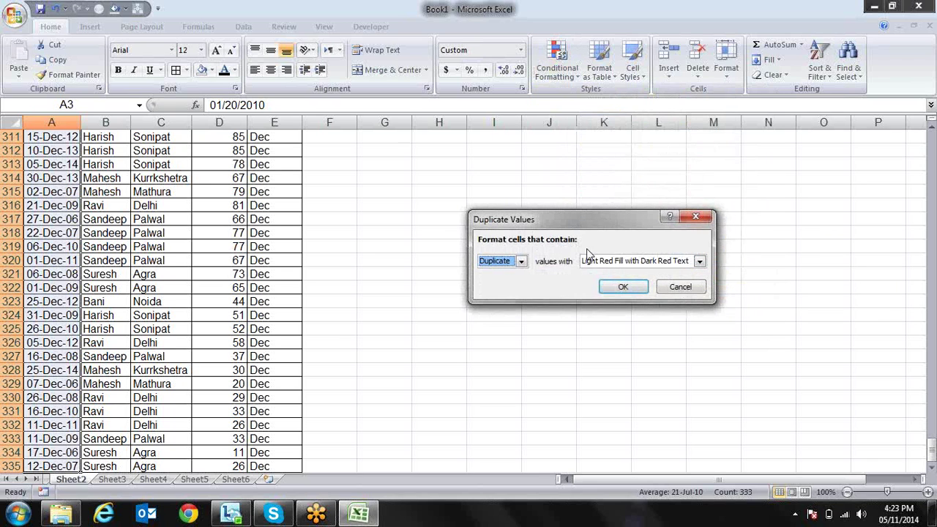
key(Return)
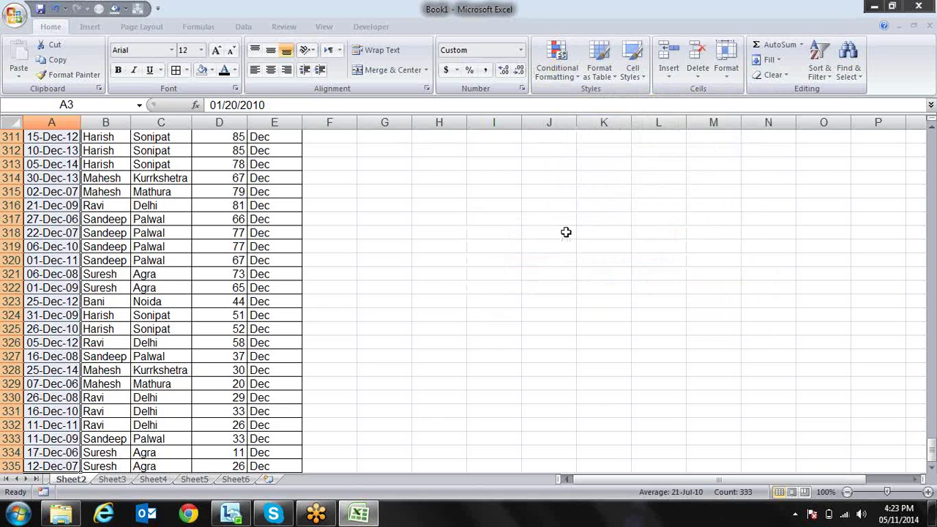
Move to the Sales column and select D3:D335
key(Right)
key(Right)
key(Right)
key(Left)
key(Right)
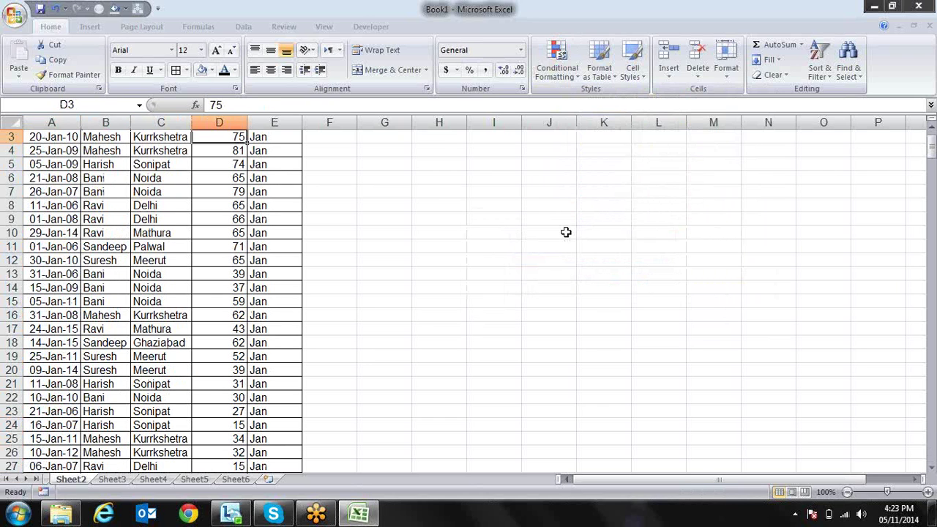
key(Up)
key(Down)
key(ctrl+shift+Down)
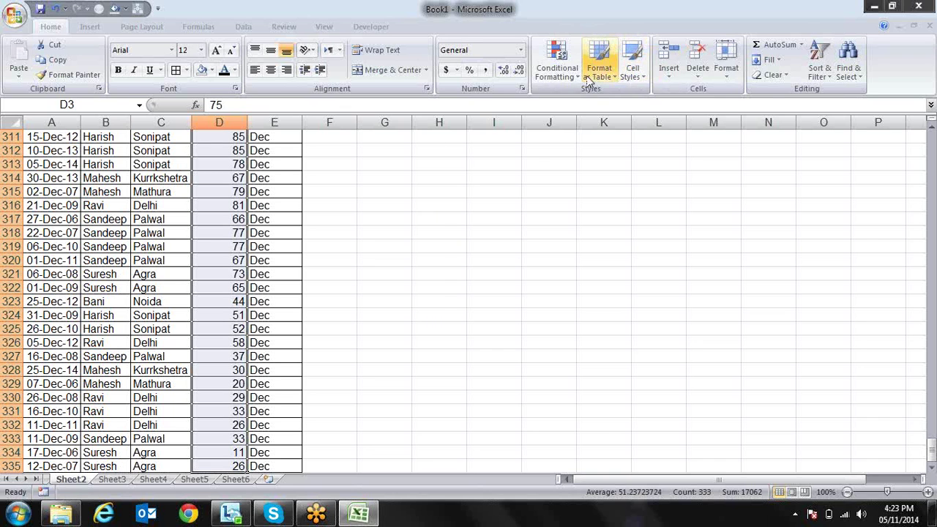
Preview a Unique-values rule on Sales, cancel it, and bring up the Top/Bottom Rules choices
click(596, 77)
click(557, 70)
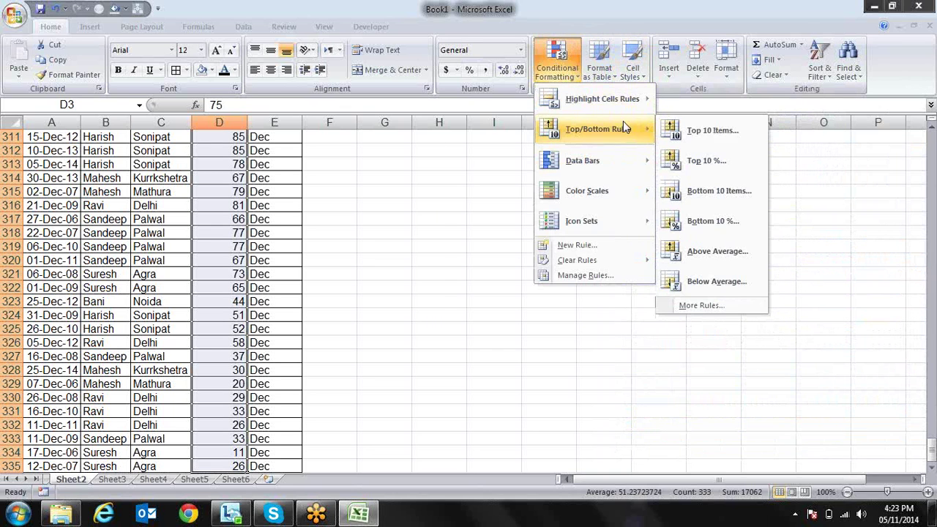
mouse_move(619, 100)
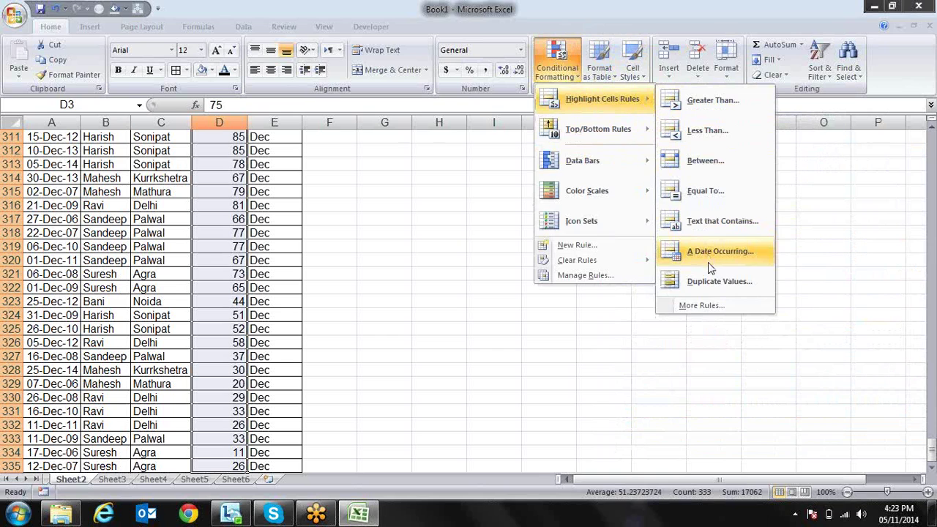
click(708, 283)
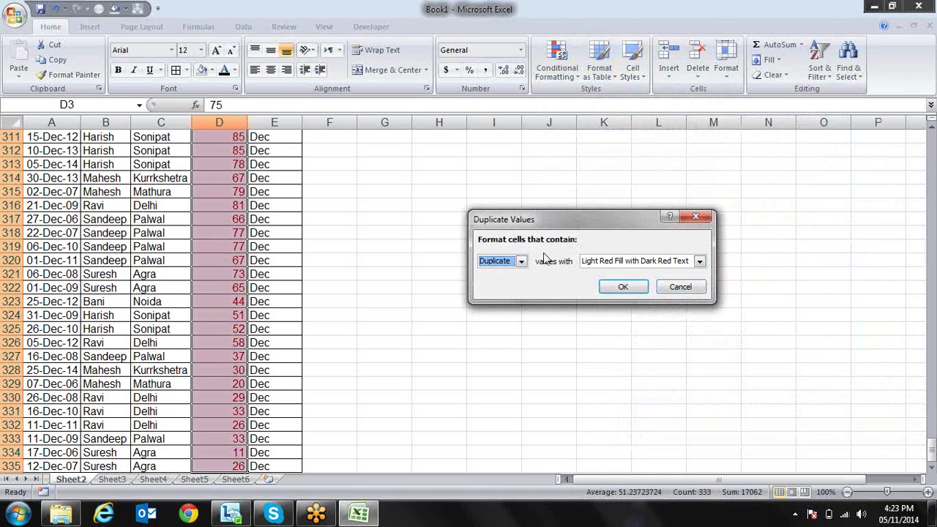
click(522, 261)
click(515, 283)
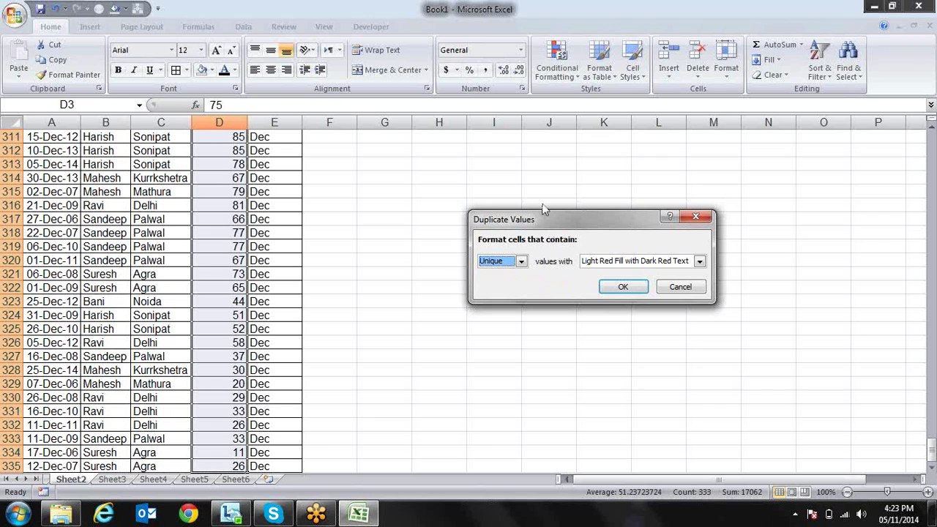
key(Return)
click(556, 62)
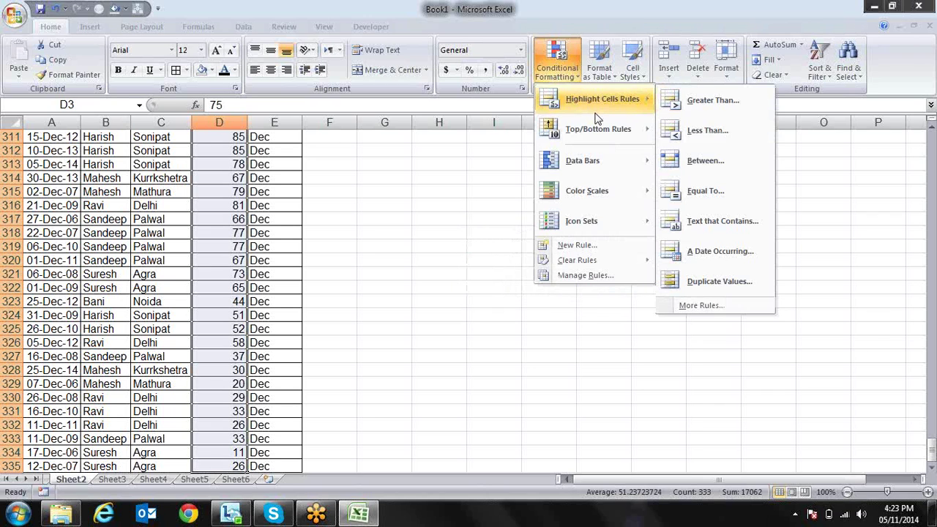
mouse_move(597, 133)
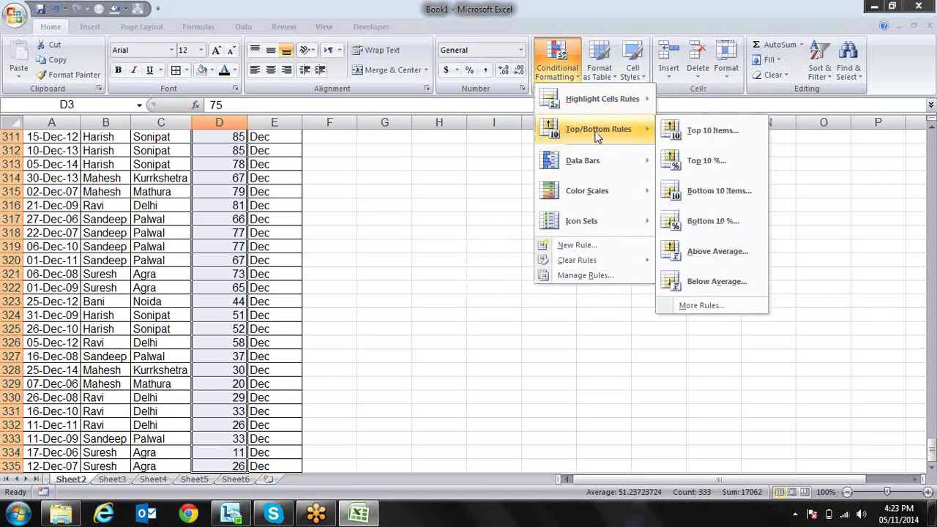
Highlight the top 10 Sales values with light red fill and dark red text
click(683, 136)
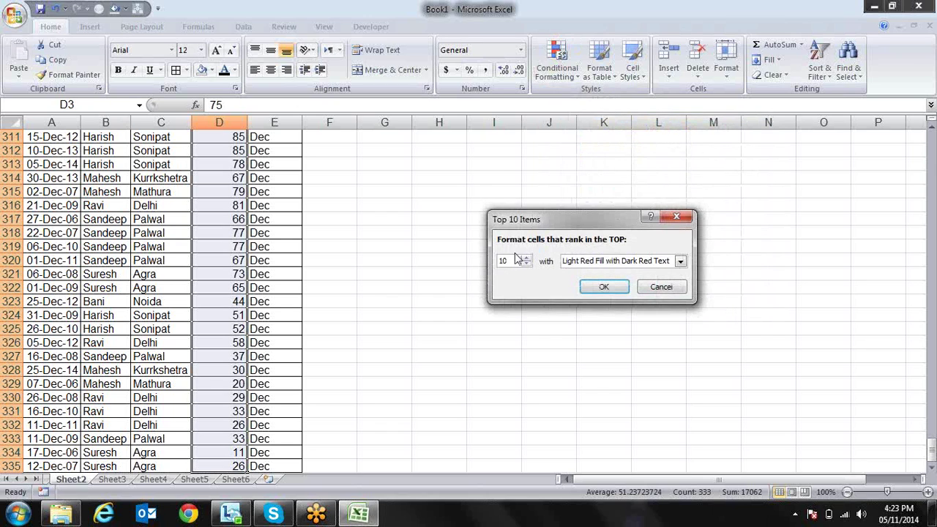
click(604, 287)
key(Up)
key(Up)
key(Down)
key(Down)
key(Down)
key(Down)
key(Down)
key(Down)
key(Down)
key(Down)
key(Down)
key(Down)
key(Down)
key(Down)
key(Down)
key(Down)
key(Down)
key(Down)
key(Down)
key(Down)
key(Down)
key(Down)
Browse the highlighted Sales values, then select D3:D335
key(Down)
key(Down)
key(Down)
key(Down)
key(Down)
key(Down)
key(Down)
key(Down)
key(Down)
key(Down)
key(Down)
key(Down)
key(Down)
key(Down)
key(Down)
key(Down)
key(Down)
key(Down)
key(Down)
key(Down)
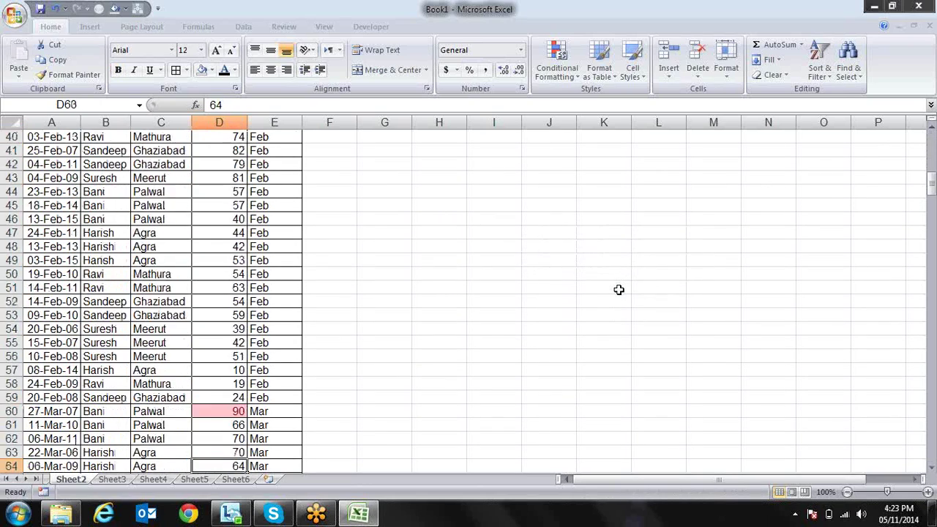
key(Up)
key(Up)
key(Up)
key(Up)
key(Up)
key(Up)
key(Up)
key(Down)
key(Down)
key(Down)
key(Down)
key(Down)
key(Down)
key(Down)
key(Down)
key(Down)
key(Down)
key(Down)
key(Down)
key(Down)
key(Down)
key(Down)
key(Down)
key(Down)
key(Down)
key(Down)
key(Down)
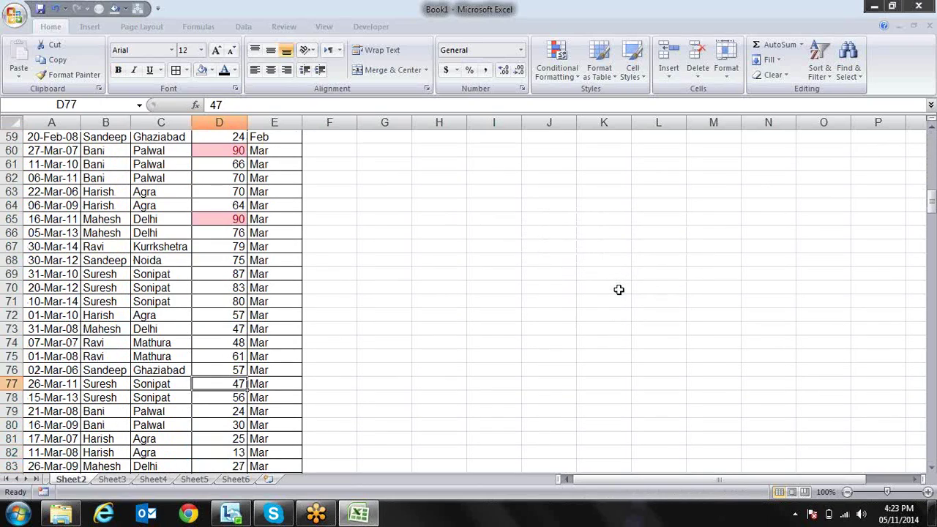
key(Down)
key(Down)
key(Down)
key(Down)
key(Down)
key(Down)
key(Down)
key(Down)
key(Down)
key(Down)
key(Down)
key(Down)
key(Down)
key(Down)
key(Down)
key(Down)
key(Down)
key(Down)
key(Down)
key(Down)
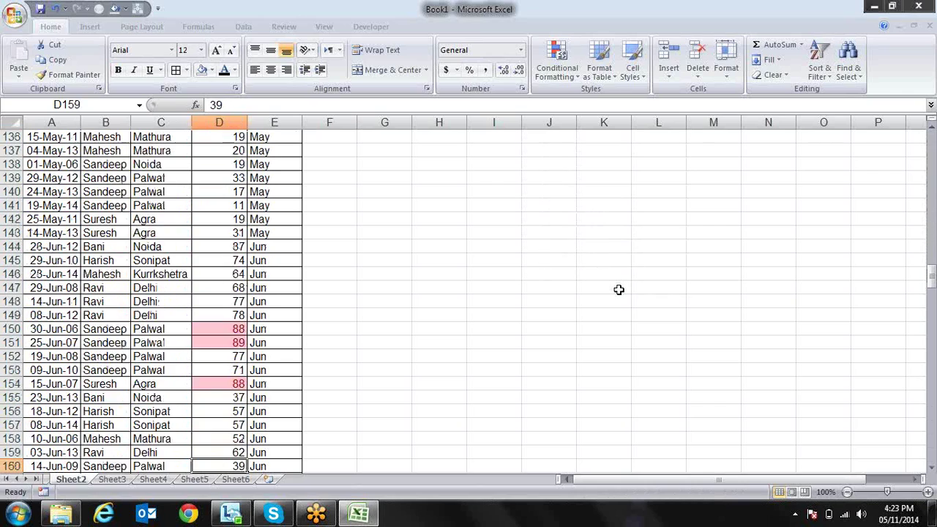
key(ctrl+Up)
key(Down)
key(ctrl+shift+Down)
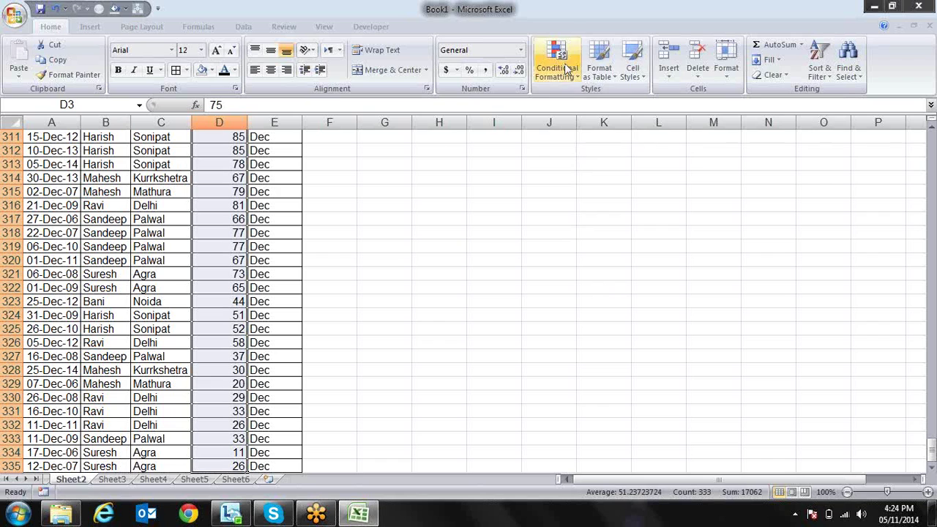
Clear all conditional formatting rules from the entire sheet
click(560, 68)
mouse_move(598, 261)
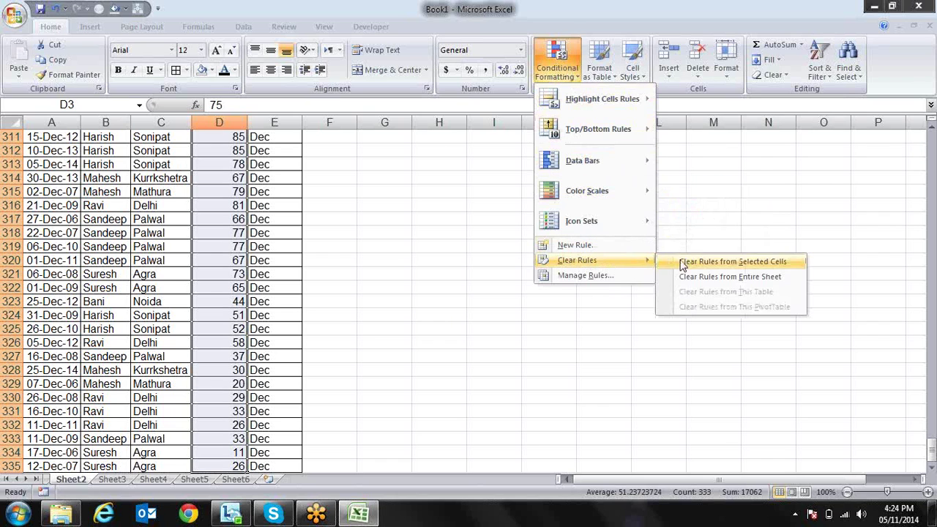
click(696, 276)
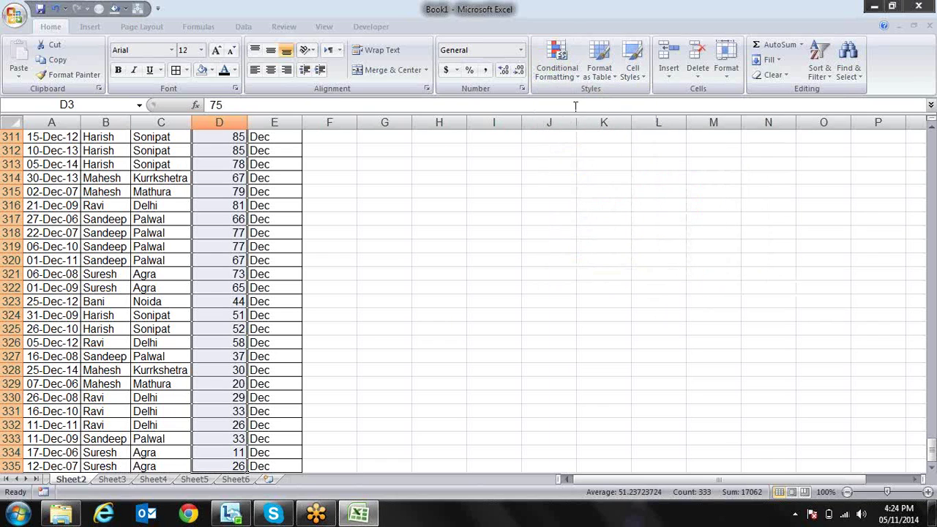
Bring up the Top/Bottom Rules and then the Data Bars choices for Sales
click(557, 67)
mouse_move(631, 126)
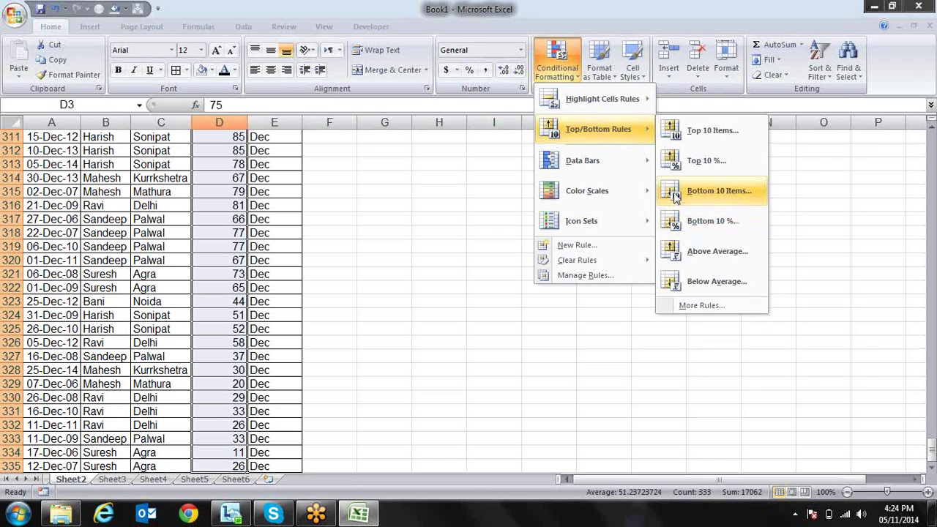
mouse_move(636, 169)
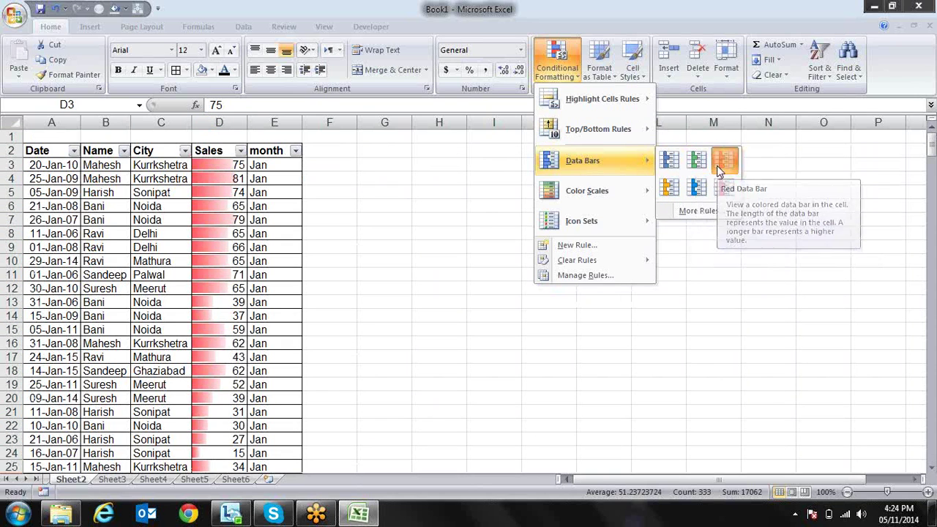
Apply Red Data Bars to Sales and test D3 with values 10 and 90
click(718, 168)
key(Down)
key(Up)
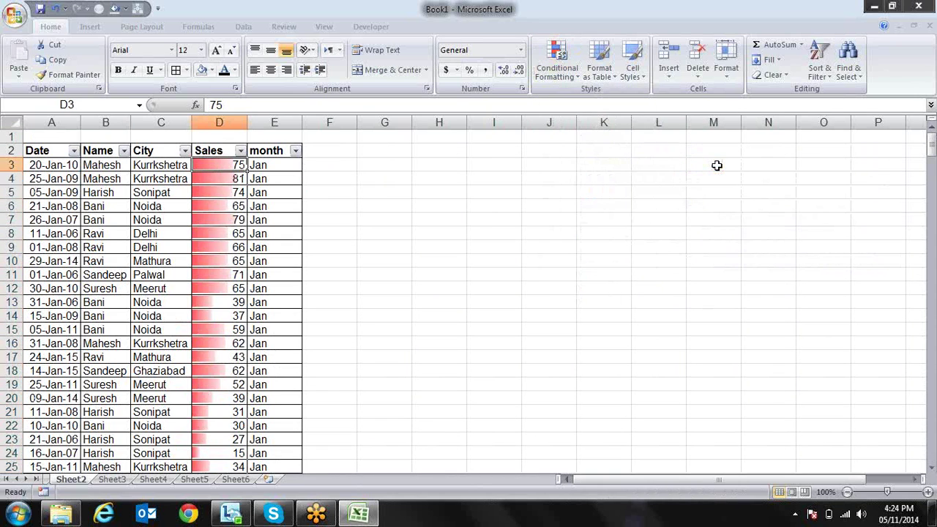
text(10)
key(Return)
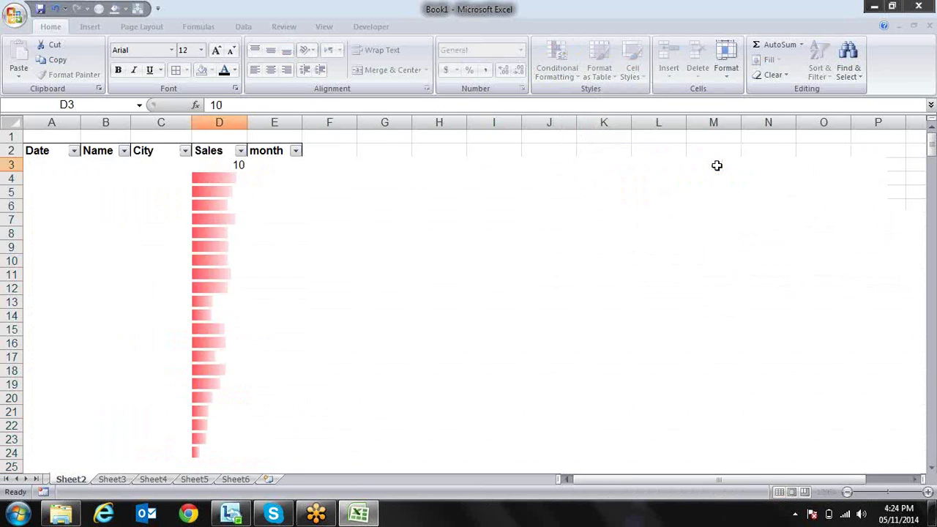
key(Up)
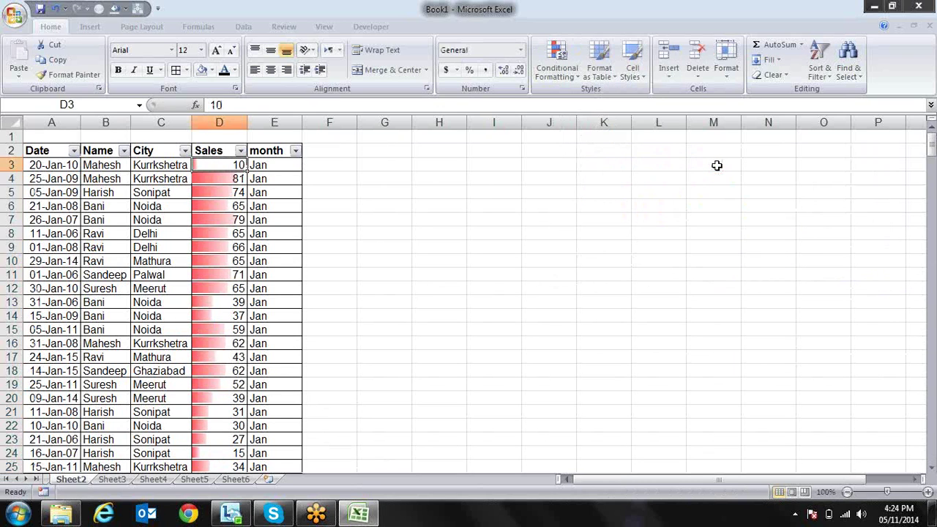
text(90)
key(Return)
Review the bars, undo the changes so D3 is 75 again, and reselect D3:D335
key(Down)
key(Down)
key(Down)
key(Down)
key(Down)
key(Down)
key(Down)
key(Down)
key(Down)
key(Down)
key(Down)
key(Down)
key(Down)
key(Down)
key(Down)
key(Down)
key(Down)
key(Down)
key(Down)
key(Down)
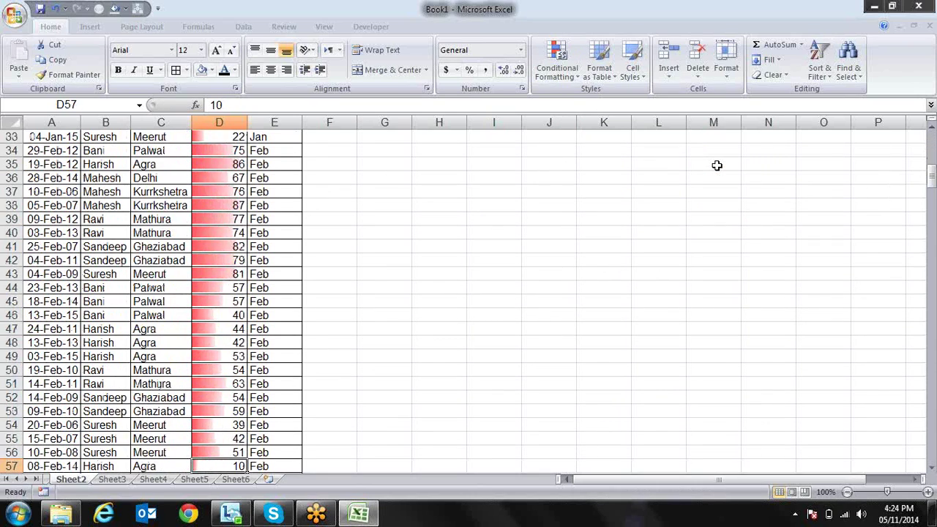
key(Down)
key(Down)
key(Down)
key(Down)
key(Down)
key(Down)
key(Down)
key(Down)
key(Down)
key(Down)
key(Down)
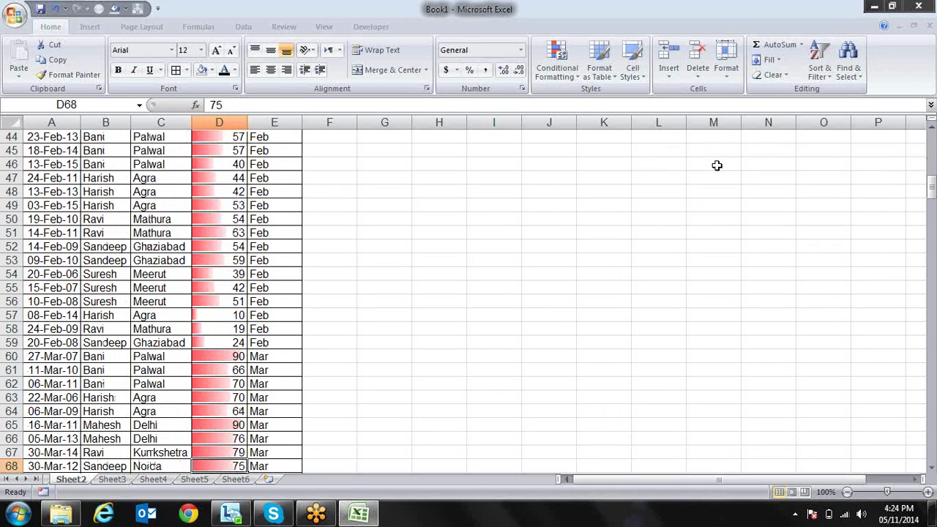
key(Up)
key(Up)
key(Up)
key(Up)
key(Up)
key(Up)
key(Up)
key(Up)
key(Up)
key(Up)
key(Up)
key(Up)
key(Up)
key(Up)
key(Up)
key(Up)
key(Up)
key(Up)
key(Up)
key(Up)
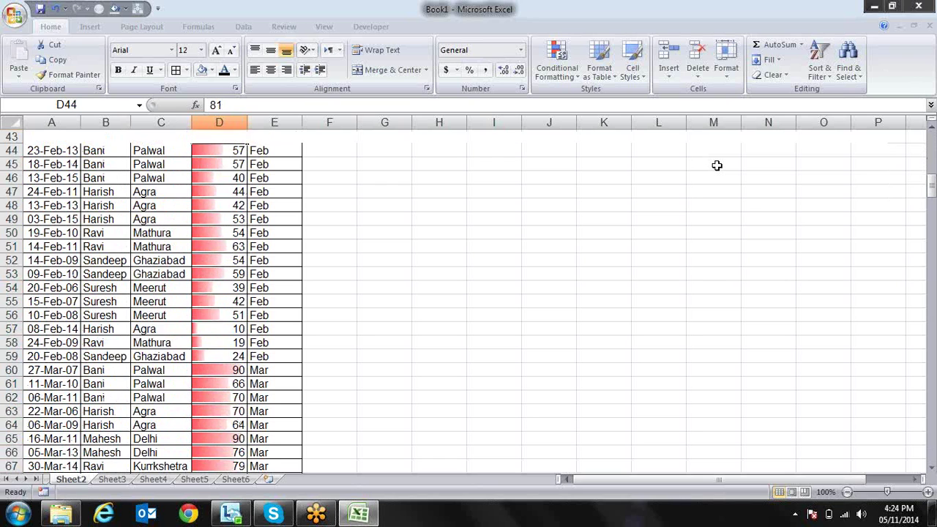
key(Up)
key(Up)
key(Up)
key(Up)
key(Up)
key(Up)
key(Up)
key(Up)
key(Up)
key(Up)
key(Up)
key(Up)
key(Up)
key(Up)
key(Up)
key(Up)
key(Up)
key(Up)
key(Up)
key(Up)
key(Down)
key(Down)
key(Down)
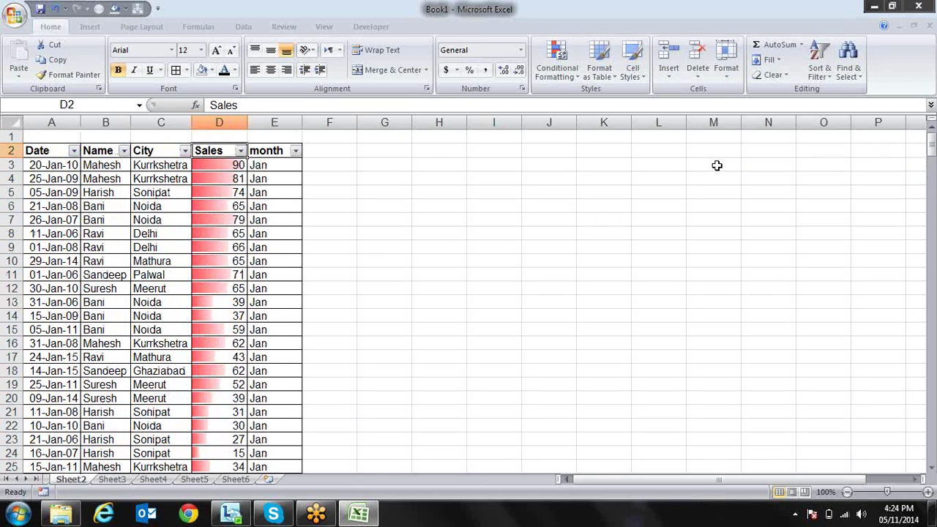
key(Up)
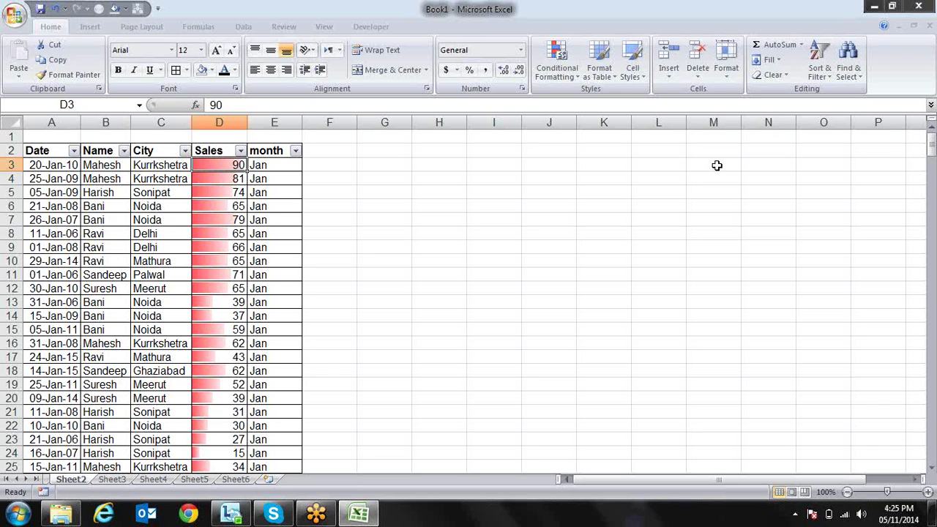
key(Down)
key(Down)
key(Down)
key(Down)
key(Down)
key(Down)
key(Down)
key(Down)
key(Down)
key(Down)
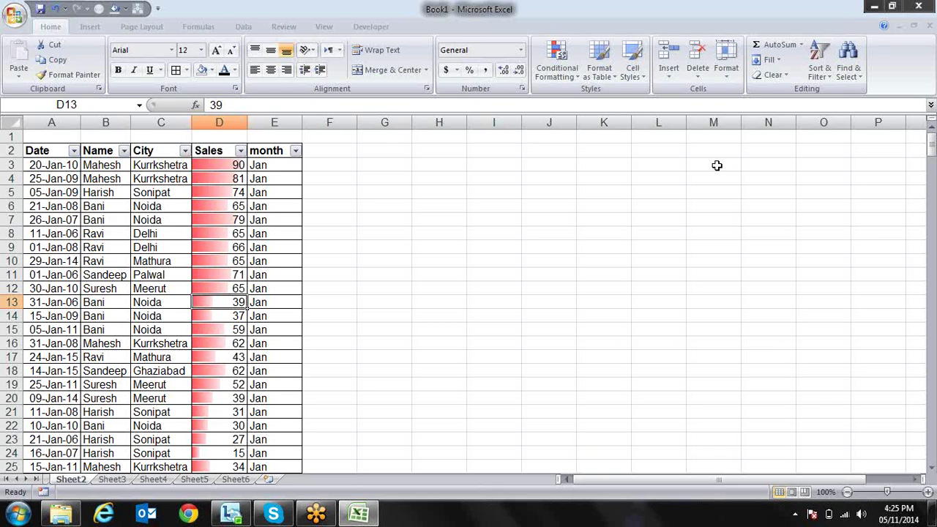
key(Down)
key(Down)
key(Down)
key(Down)
key(Down)
key(Down)
key(Down)
key(Down)
key(Down)
key(Down)
key(Down)
key(Down)
key(Down)
key(Down)
key(Down)
key(Down)
key(Down)
key(Down)
key(Down)
key(Down)
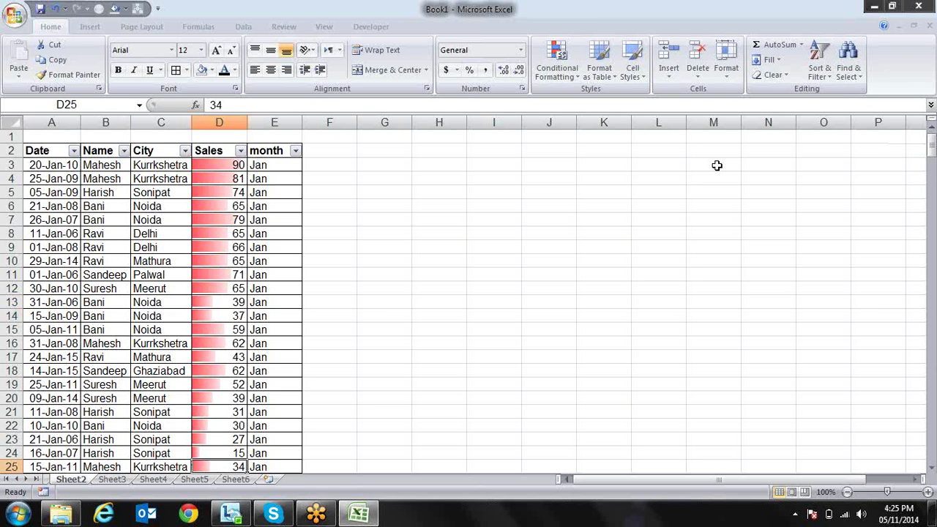
key(Up)
key(Up)
key(Up)
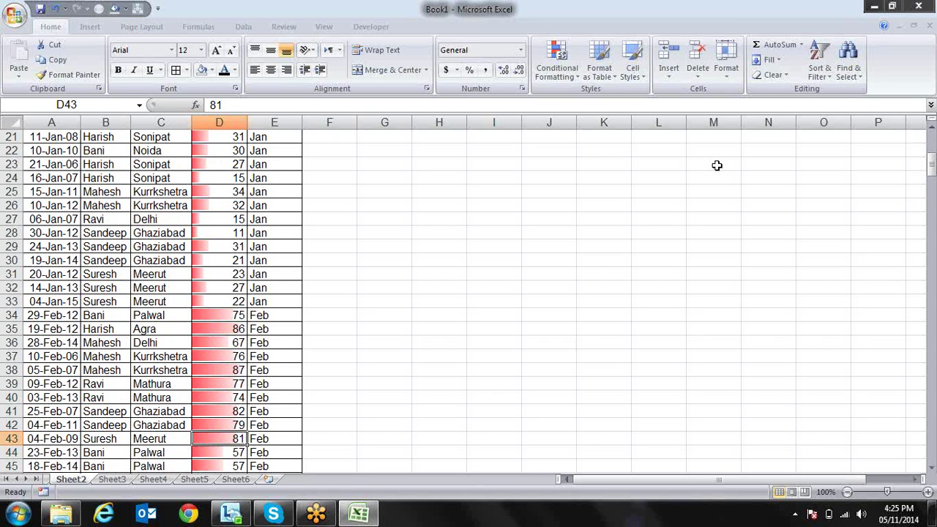
key(ctrl+Up)
key(Up)
key(Down)
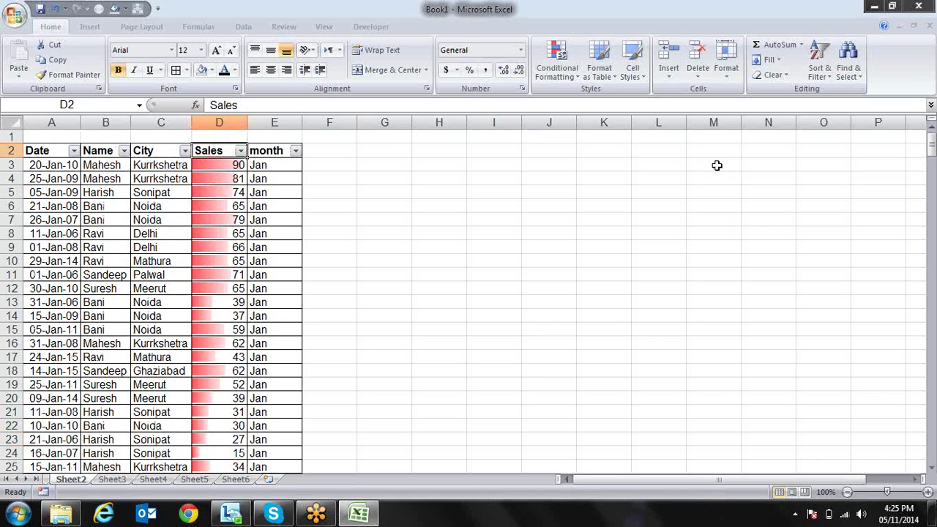
key(Down)
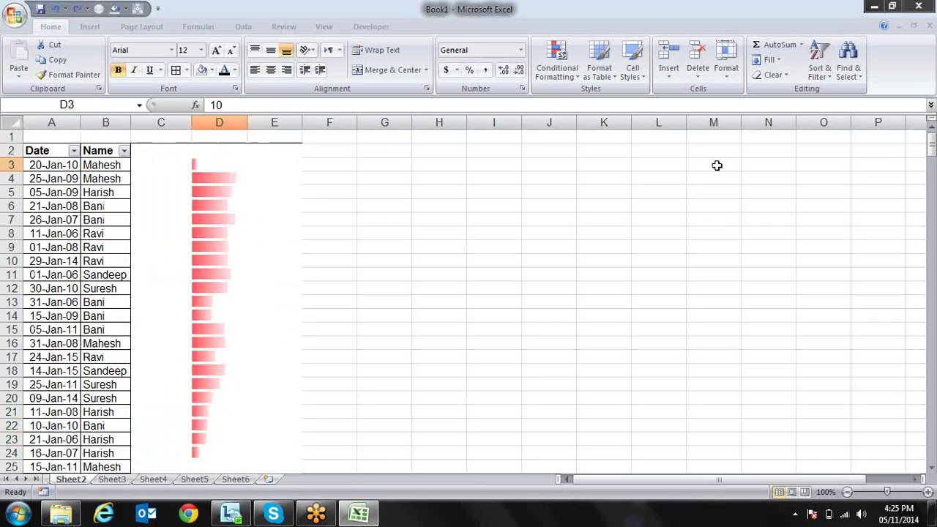
key(ctrl+shift+Down)
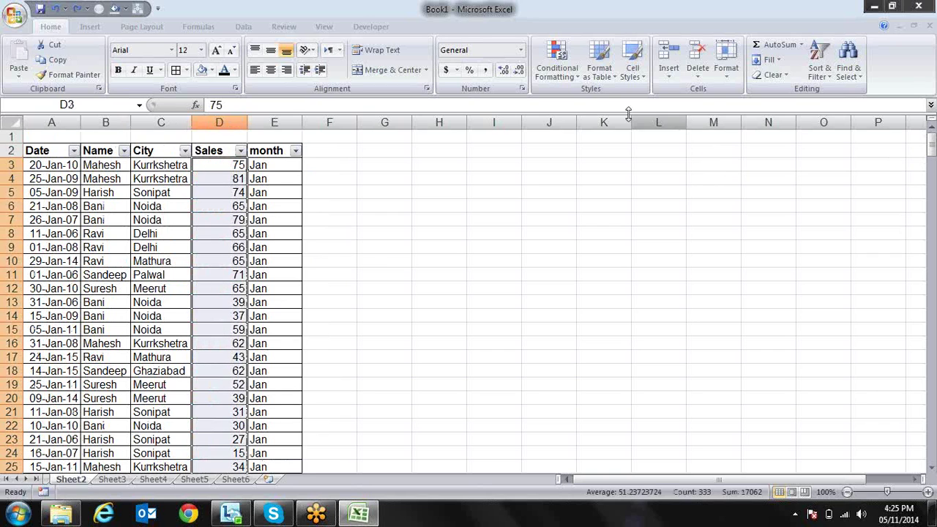
Apply the Green-Yellow-Red color scale to the Sales values and select D3
click(557, 62)
mouse_move(605, 147)
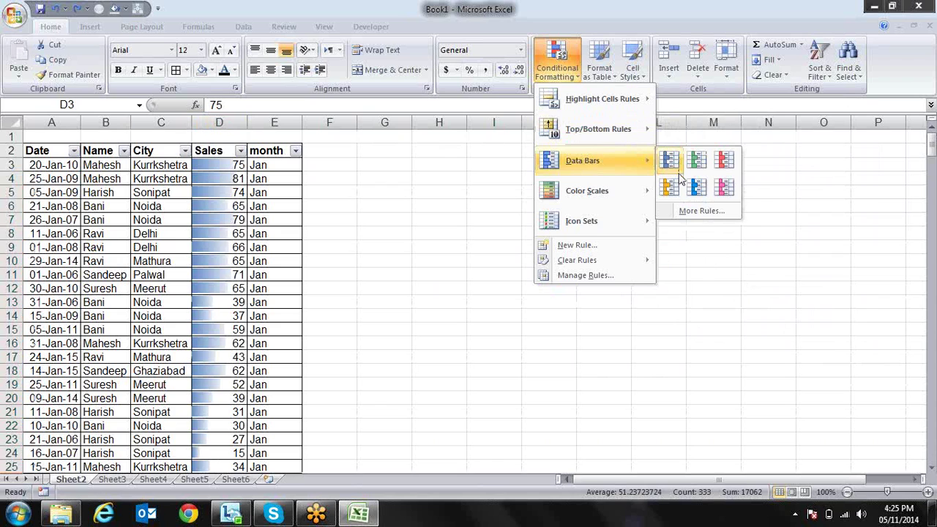
mouse_move(637, 187)
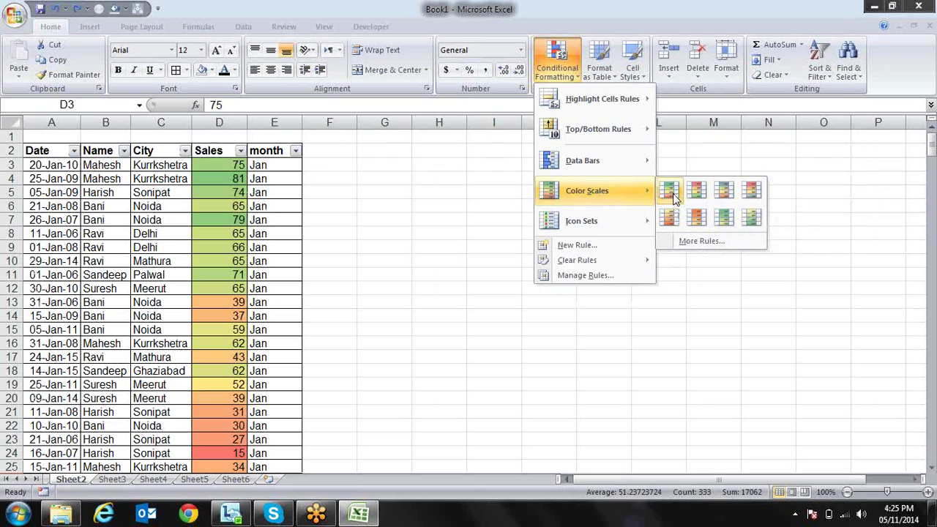
click(672, 192)
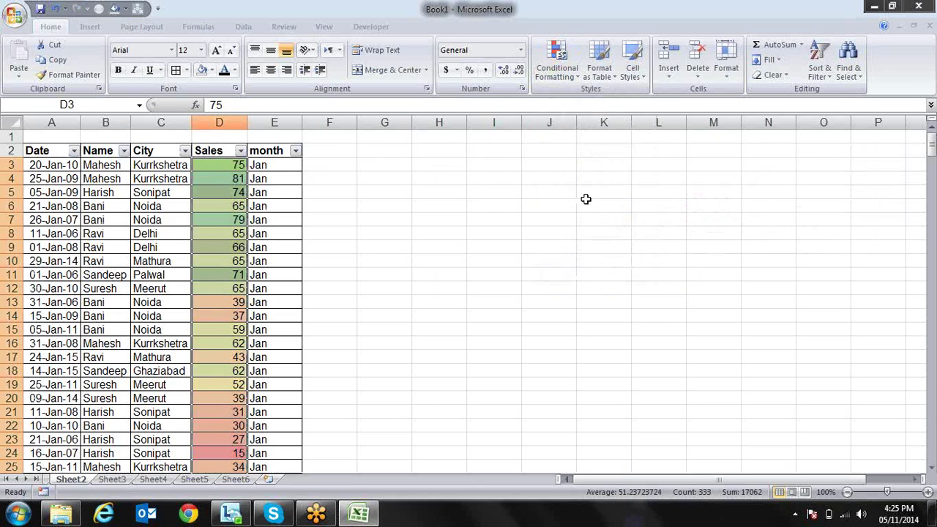
click(324, 176)
click(243, 168)
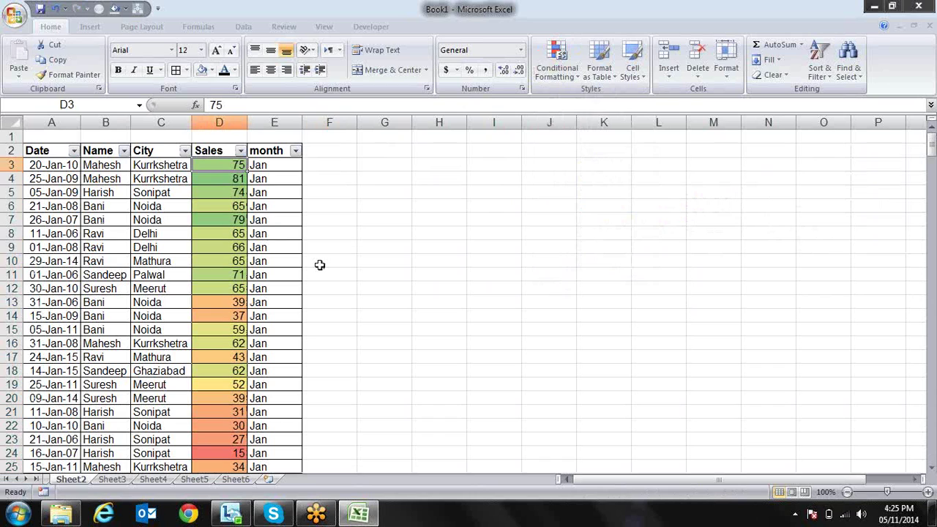
Test the shading by entering 10, 29, then 50 in D3
text(10)
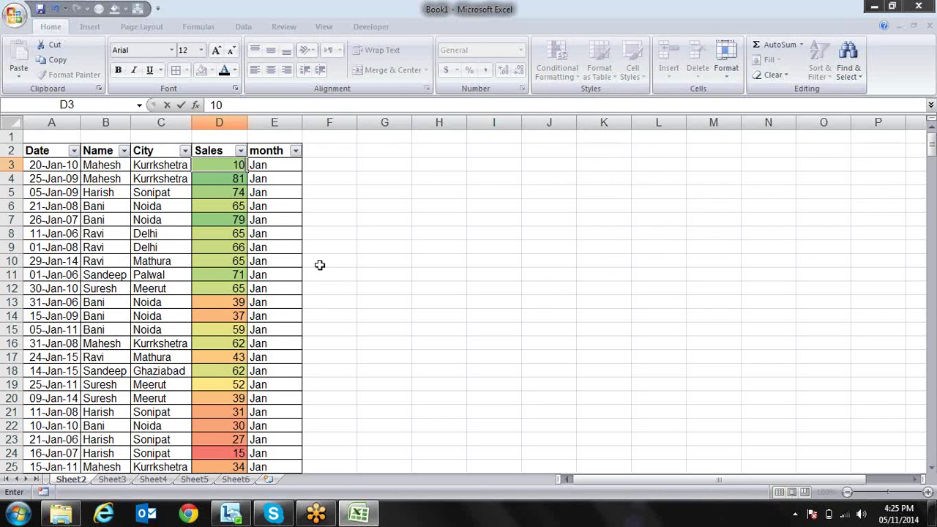
key(Return)
key(Up)
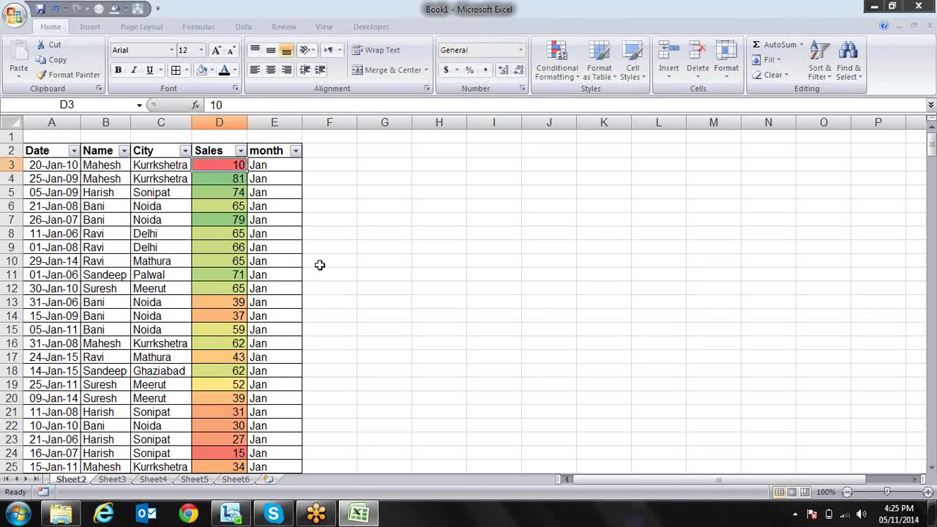
text(29)
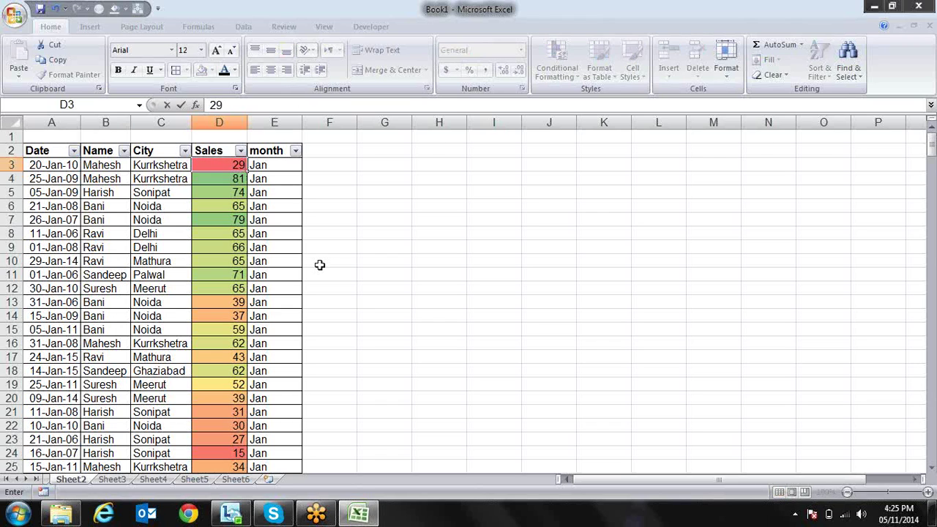
key(Return)
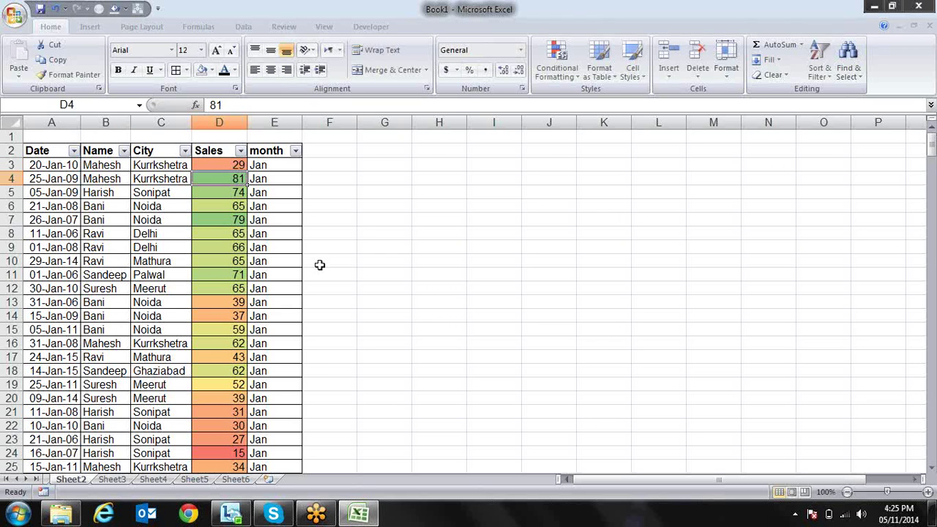
key(Up)
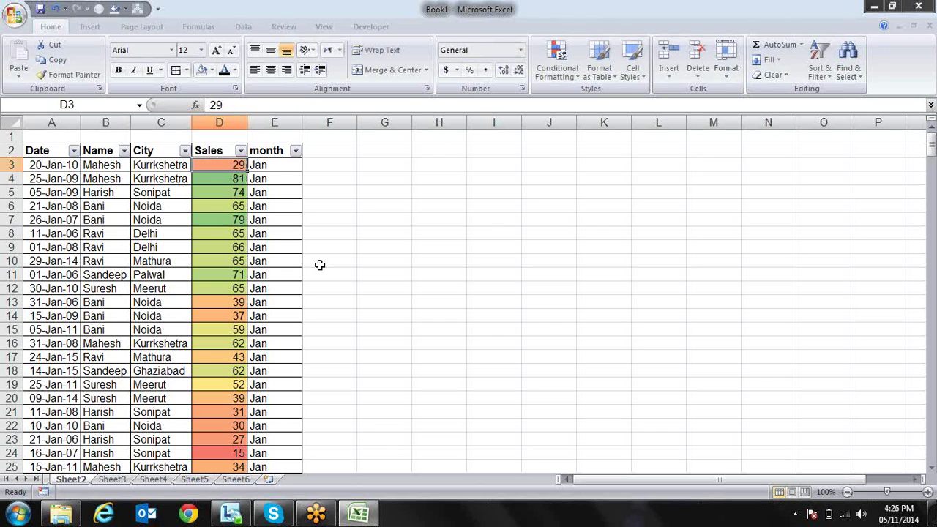
text(50)
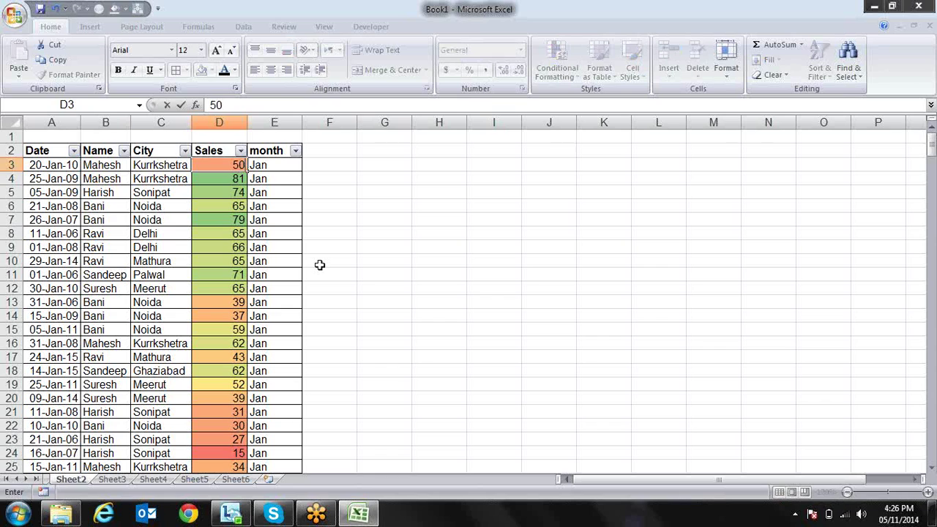
key(Return)
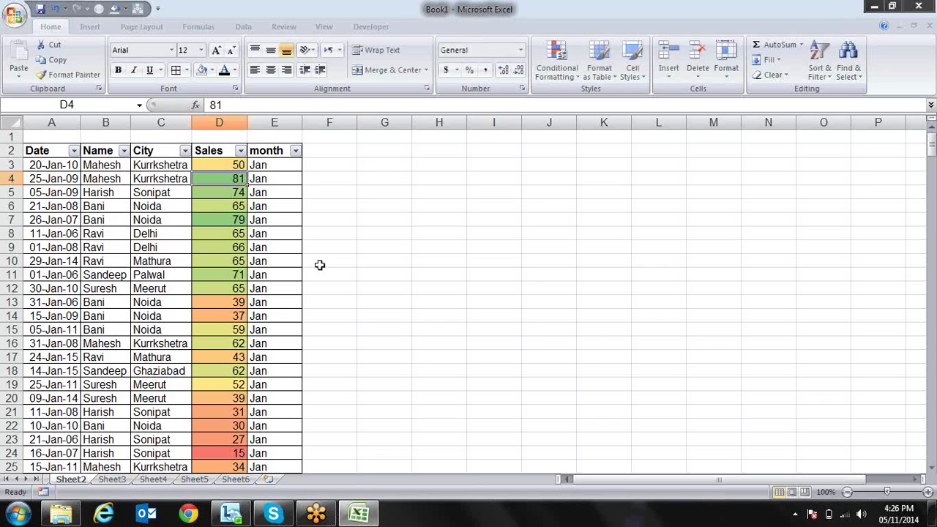
Enter 60 and then 90 in D3, turning the cell green
key(Up)
key(Up)
key(Down)
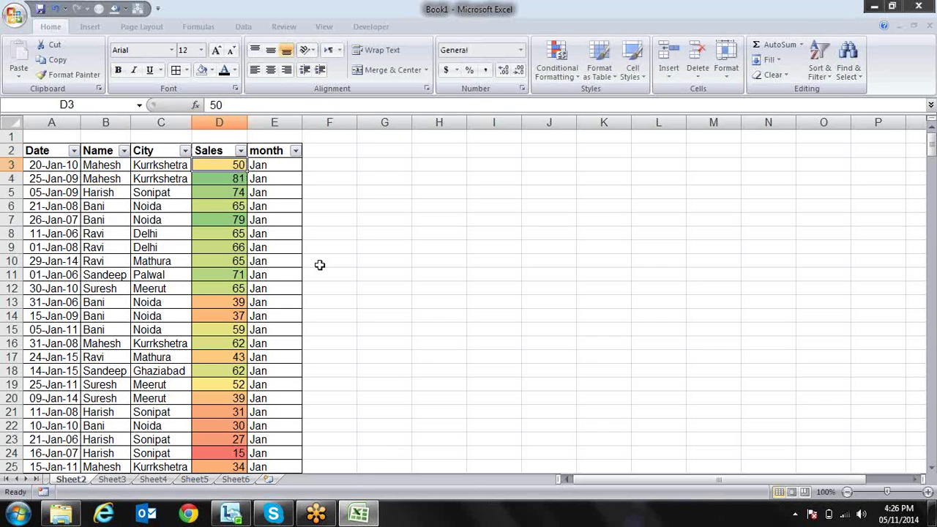
text(60)
key(Return)
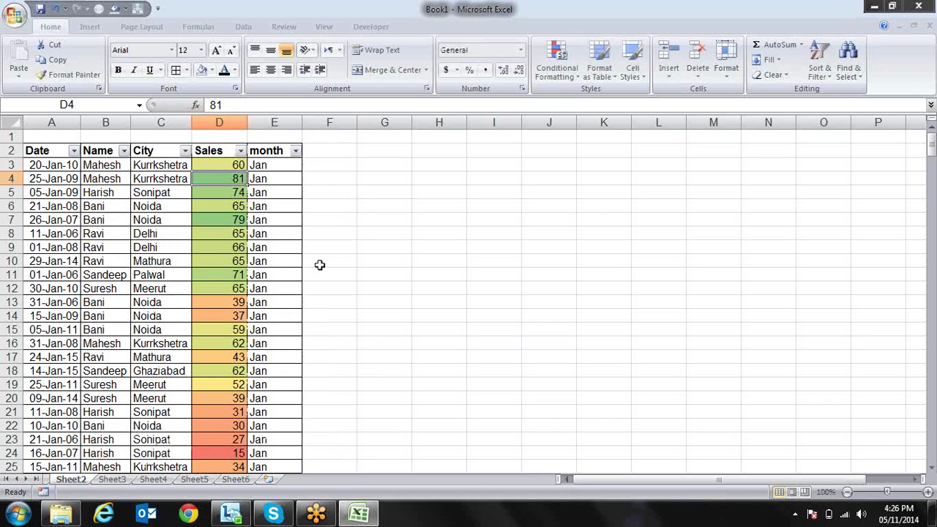
key(Up)
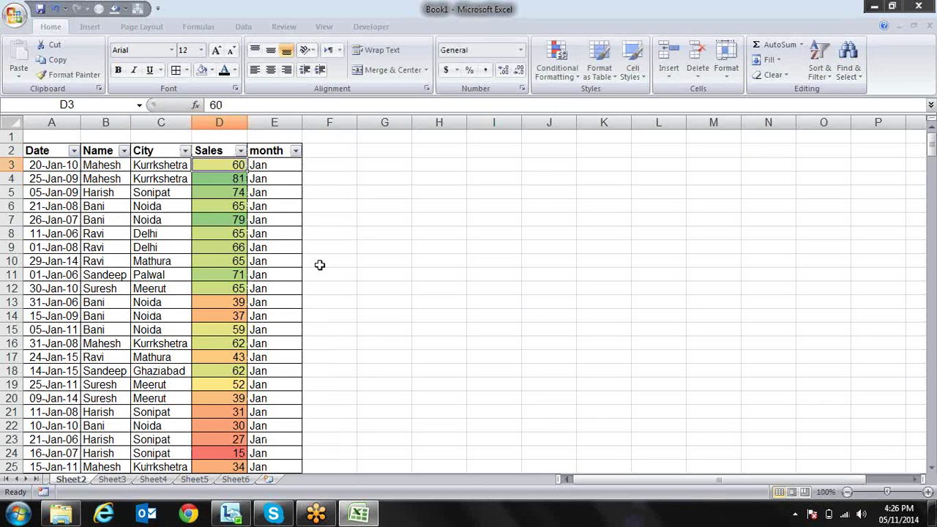
text(90)
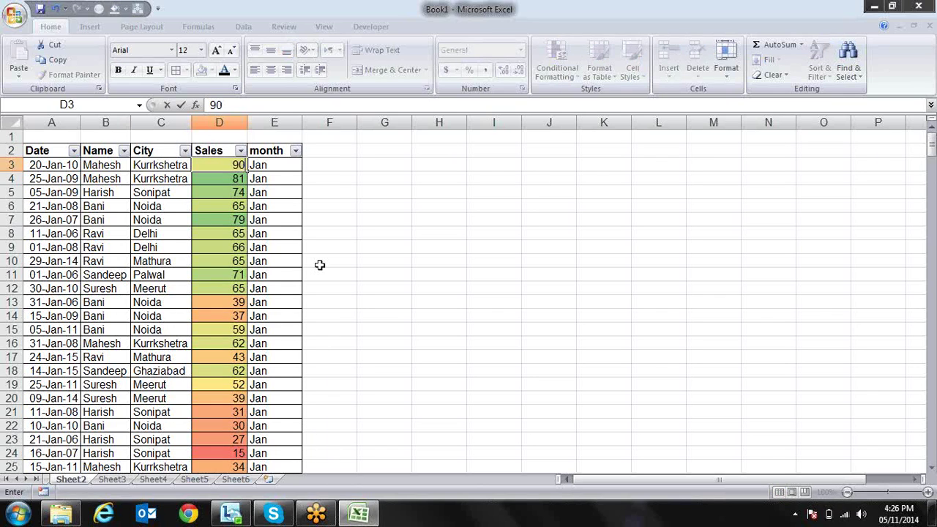
key(Return)
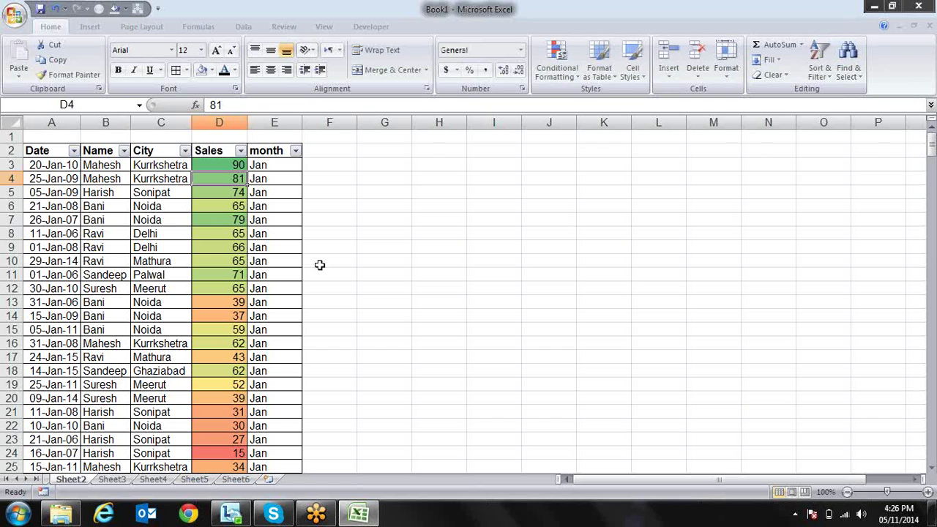
Step through the top of the Sales column to compare the shading
key(Down)
key(Down)
key(Down)
key(Down)
key(Down)
key(Down)
key(Down)
key(Down)
key(Down)
key(Down)
key(Down)
key(Down)
key(Down)
key(Down)
key(Down)
key(Down)
key(Down)
key(Down)
key(Down)
key(Down)
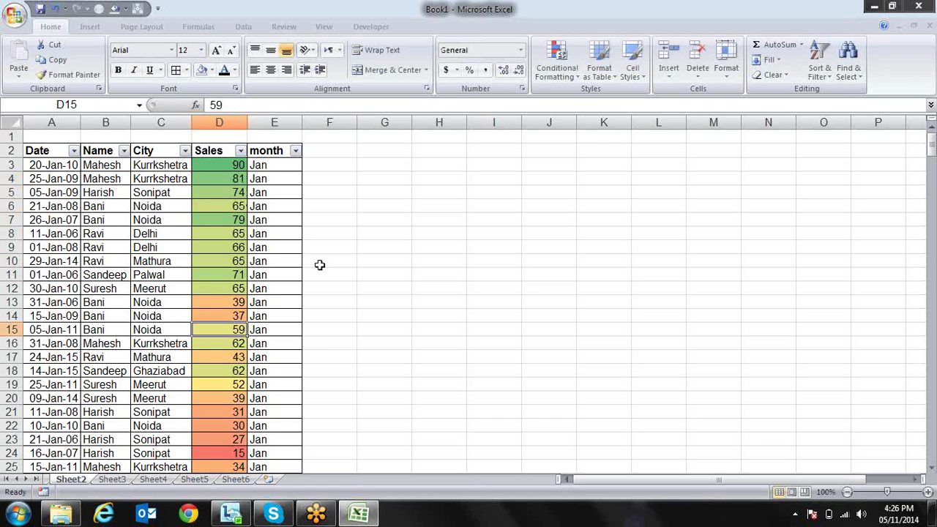
key(Down)
key(Down)
key(Down)
key(Down)
key(Down)
key(Down)
key(Down)
key(Down)
key(Up)
key(Up)
key(Up)
key(Up)
key(Up)
key(Up)
key(Up)
key(Up)
key(Up)
key(Up)
key(Up)
key(Up)
key(Up)
key(Up)
key(Up)
key(Up)
key(Up)
key(Up)
key(Up)
key(Up)
key(Up)
key(Up)
key(Up)
key(Up)
key(Up)
key(Up)
key(Up)
key(Up)
key(Up)
key(Up)
key(Up)
key(Up)
key(Up)
key(Up)
key(Down)
key(Down)
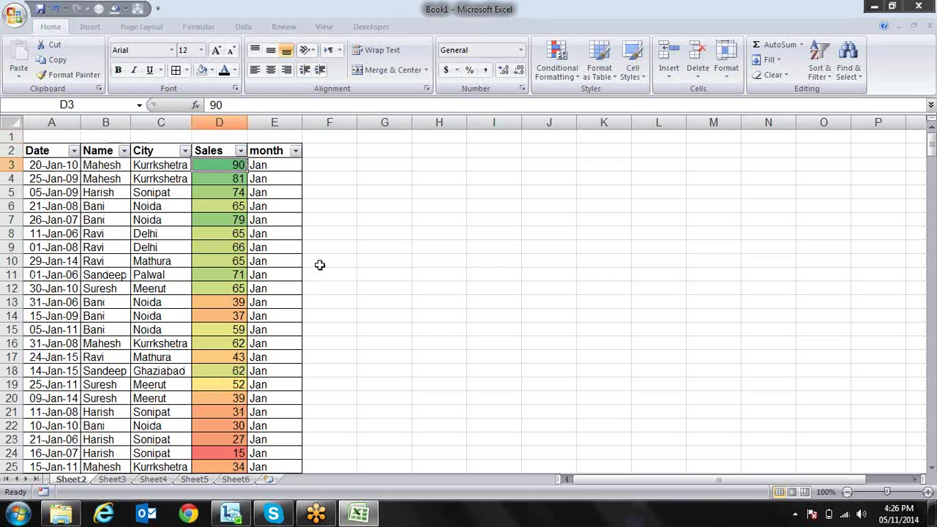
key(Down)
key(Up)
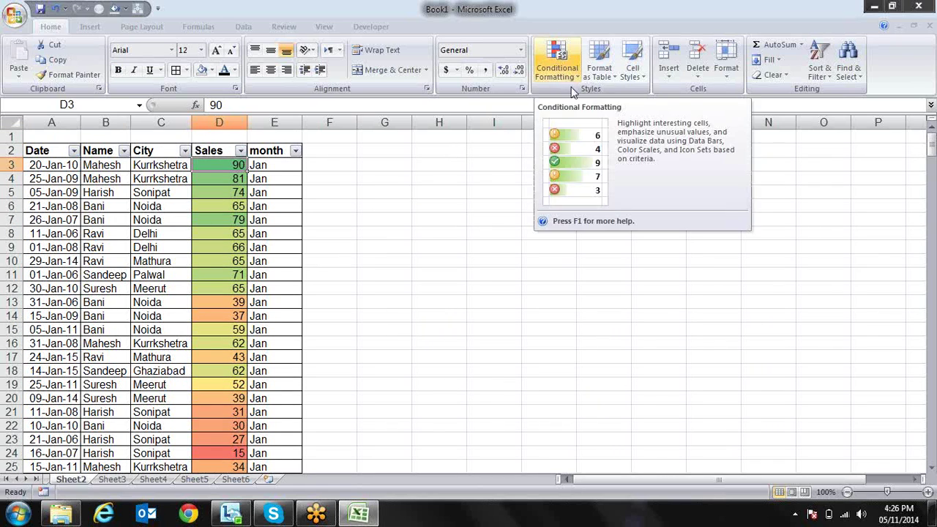
Enter 60, 29, 10 and finally 75 in D3, then select the Sales values below
text(60)
key(ctrl+Return)
text(29)
key(ctrl+Return)
text(10)
key(ctrl+Return)
text(75)
key(ctrl+Return)
key(ctrl+shift+Down)
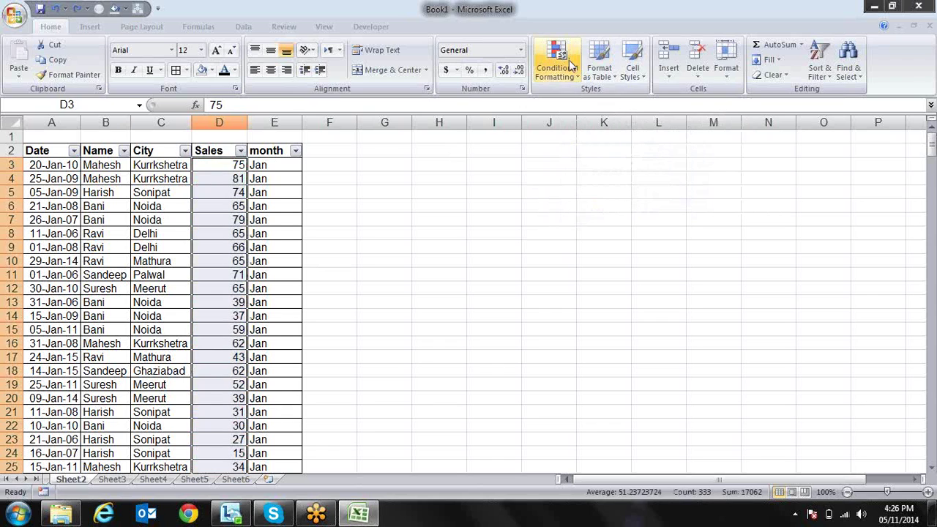
Apply the 3 Symbols icon set (check, exclamation, cross) to the Sales values
click(573, 71)
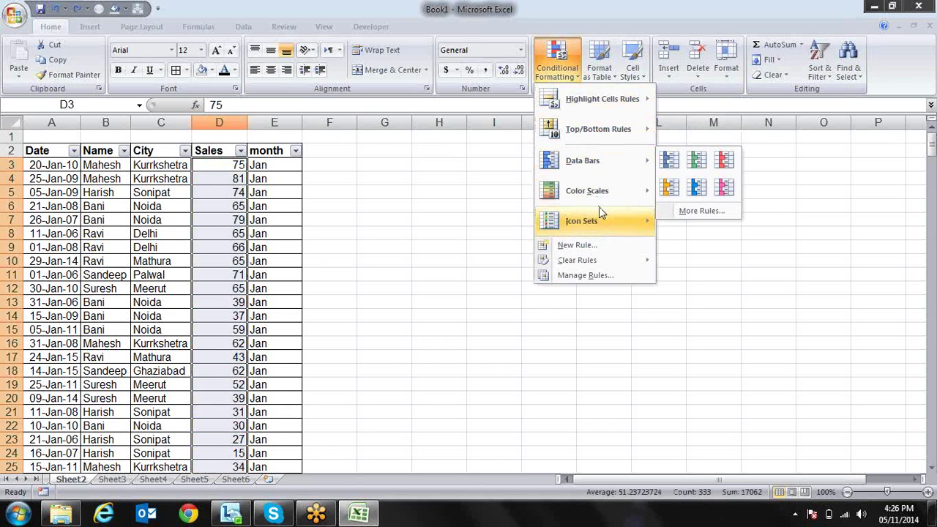
mouse_move(610, 200)
mouse_move(607, 223)
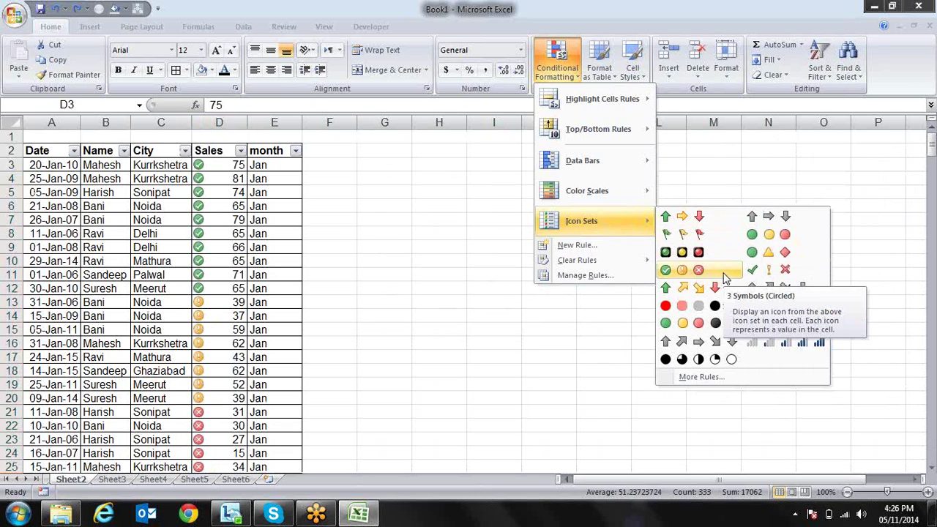
click(765, 271)
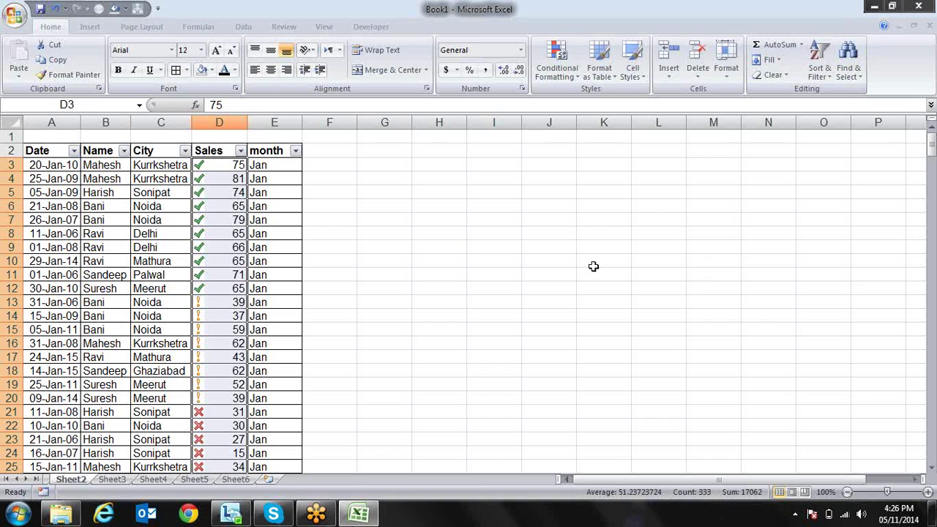
Inspect which values get each symbol, then reselect the Sales column from D3
click(241, 220)
key(Down)
key(Down)
key(Down)
key(Down)
key(Down)
key(Down)
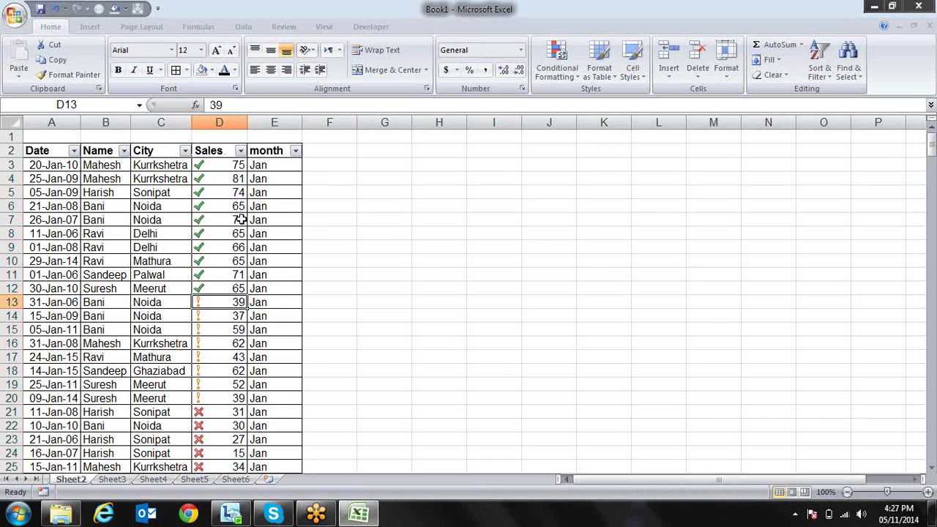
key(Down)
key(Down)
key(Down)
key(Down)
key(Down)
key(Down)
key(Down)
key(Up)
key(Up)
key(Down)
key(Down)
key(Down)
key(Down)
key(Down)
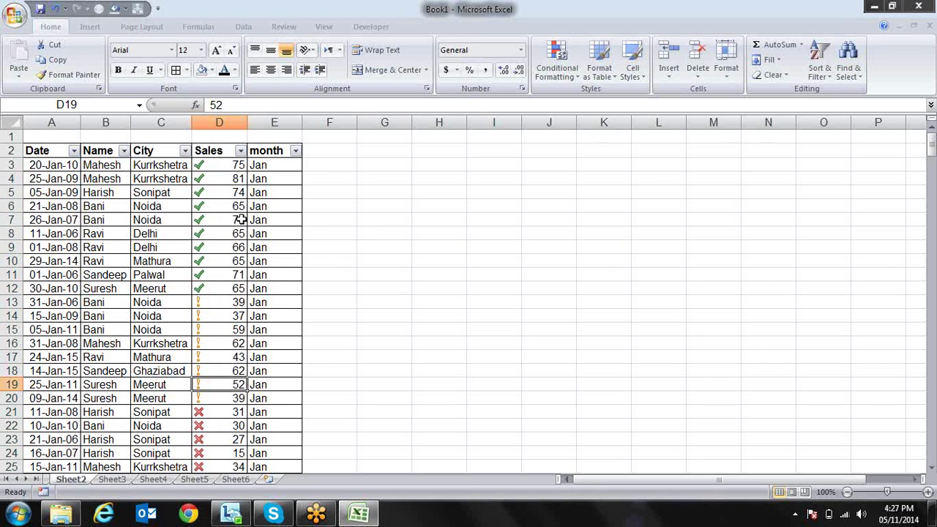
key(Down)
key(Down)
key(Down)
key(Down)
key(Down)
key(Down)
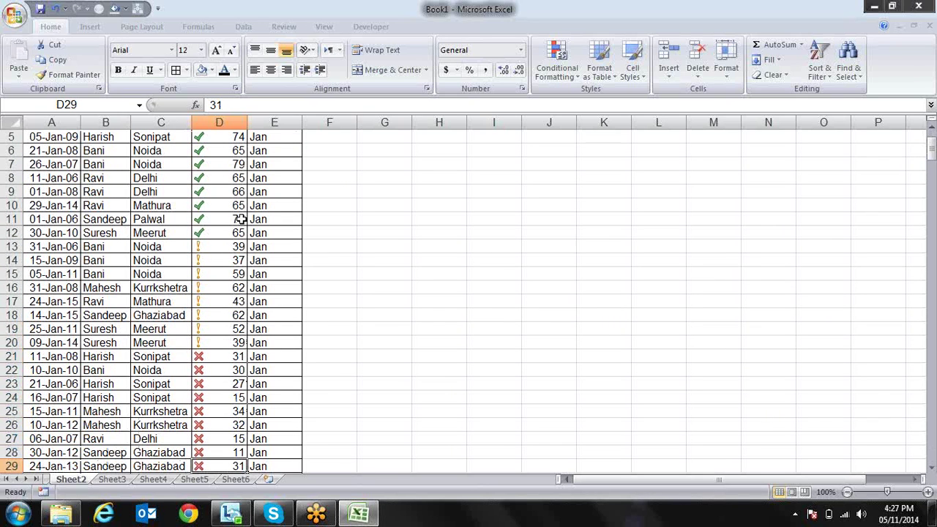
key(ctrl+Up)
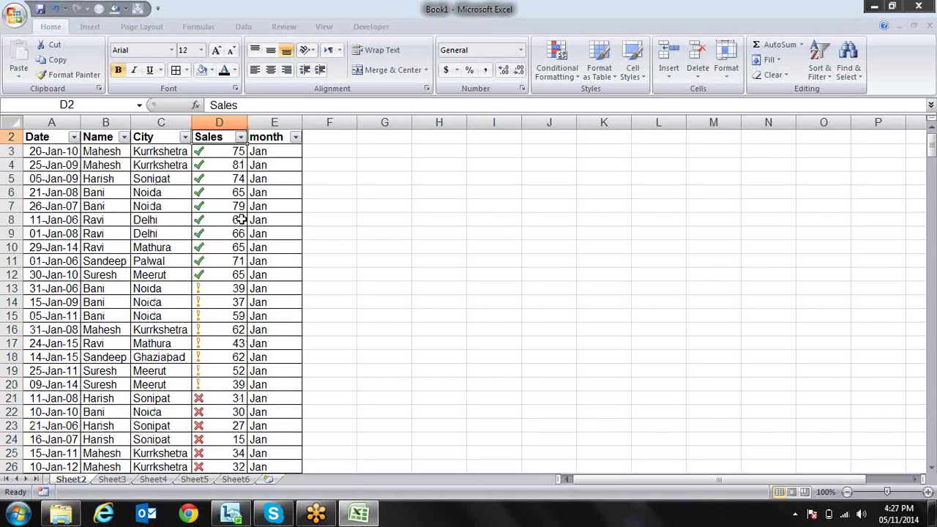
key(Down)
key(ctrl+shift+Down)
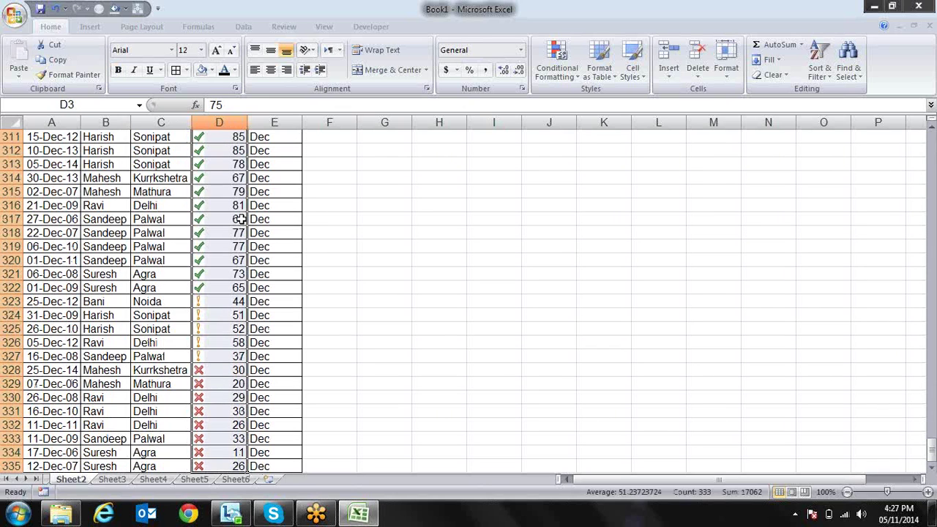
key(ctrl+BackSpace)
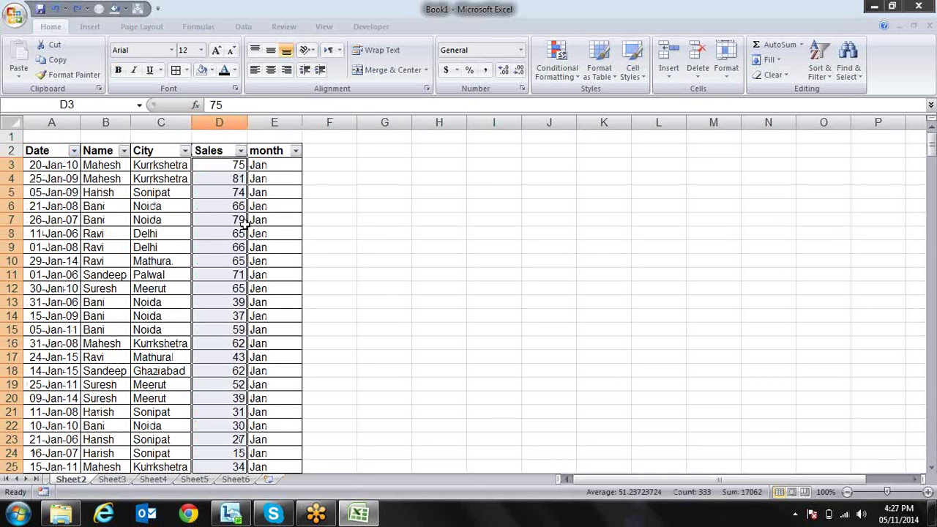
Create a 3-Color Scale rule: green minimum, yellow 50th-percentile midpoint, red maximum
click(571, 68)
mouse_move(604, 221)
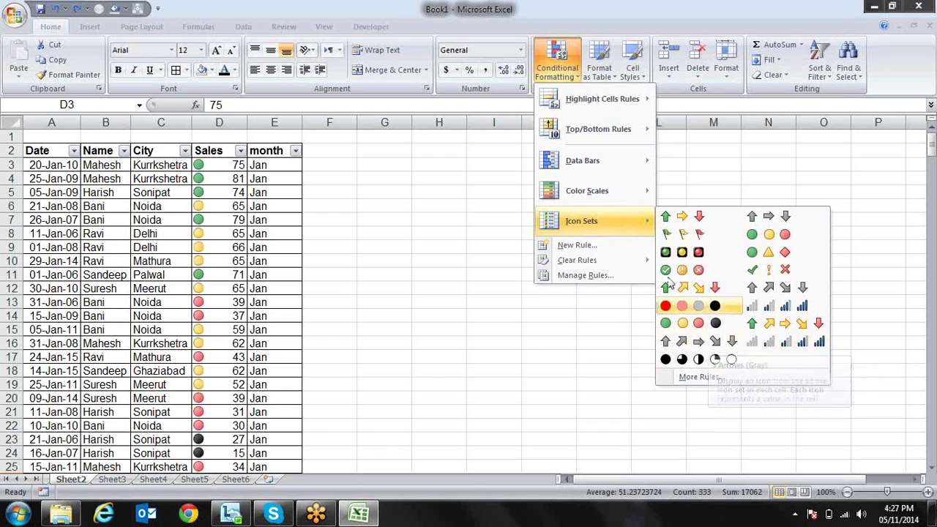
click(624, 252)
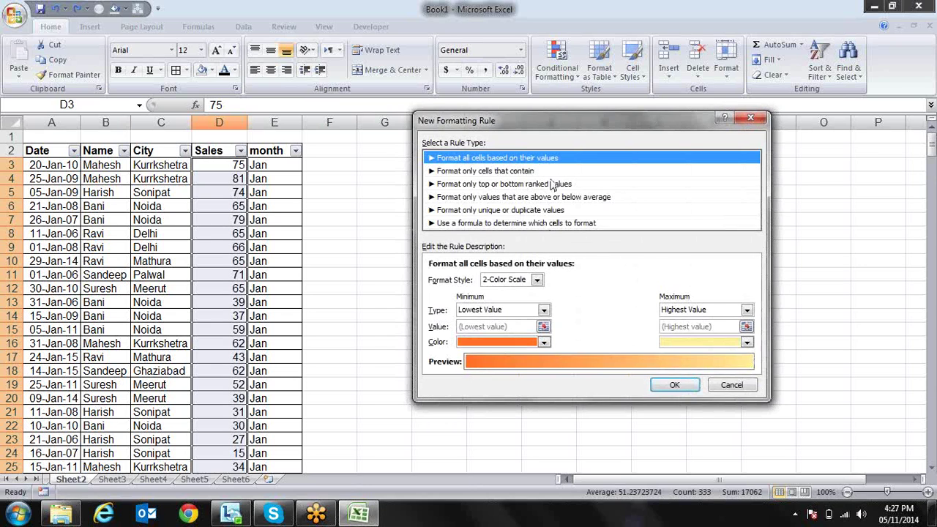
click(538, 280)
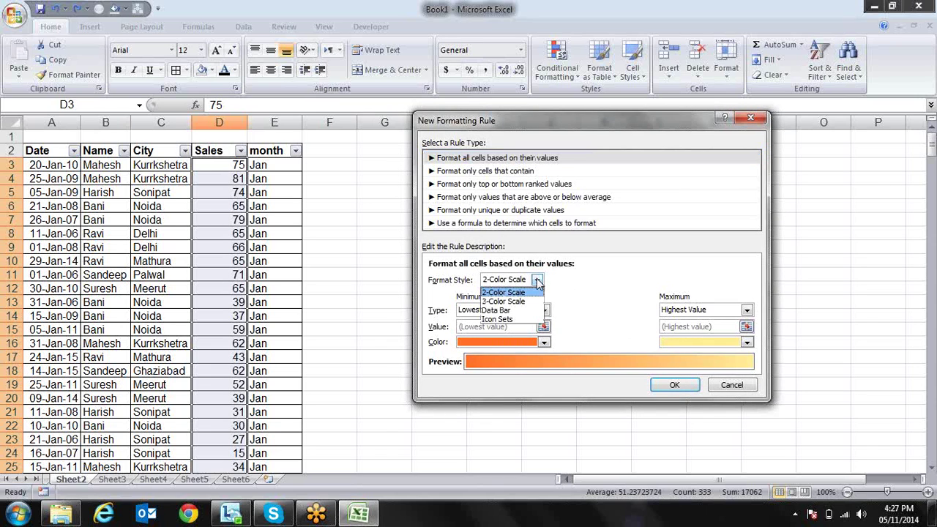
click(530, 297)
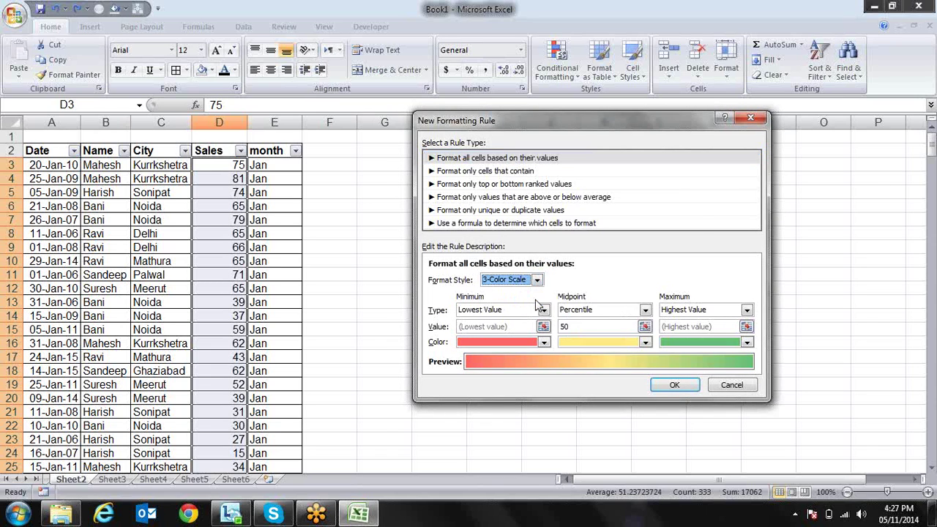
click(545, 342)
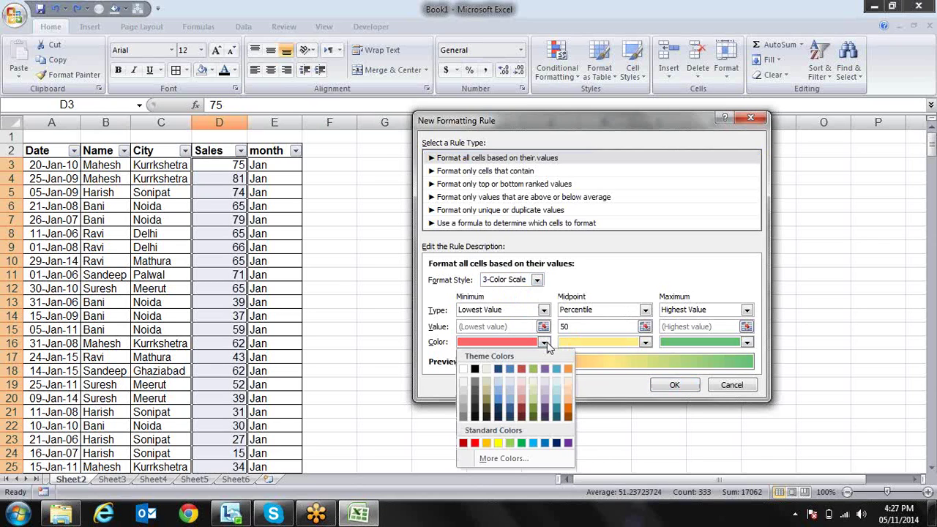
click(521, 443)
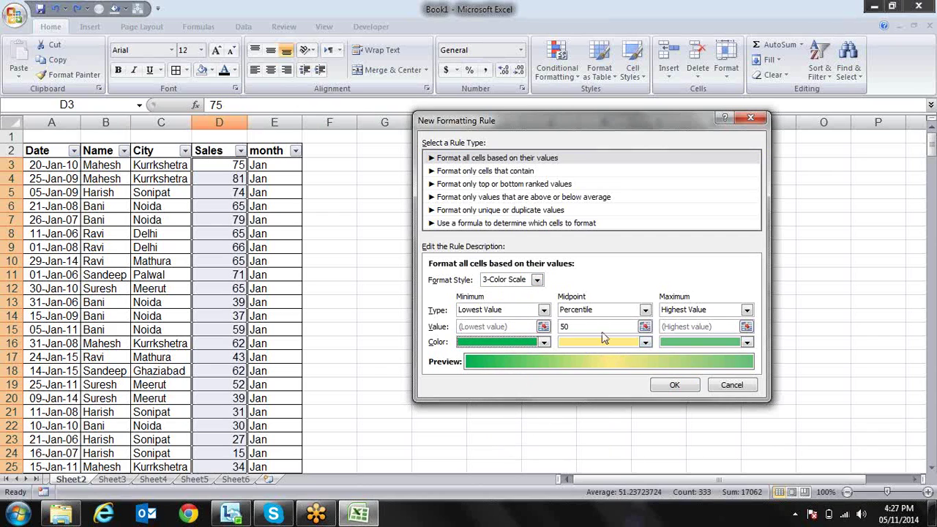
click(645, 343)
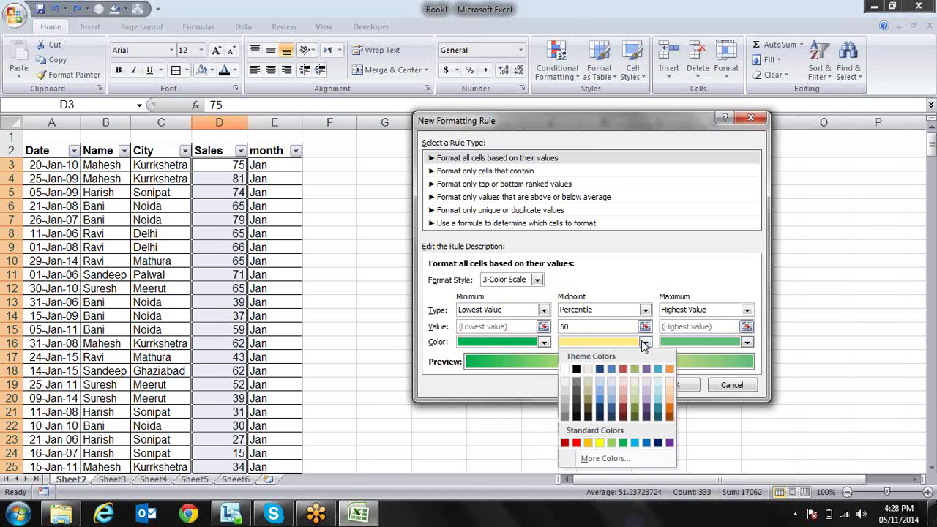
click(599, 443)
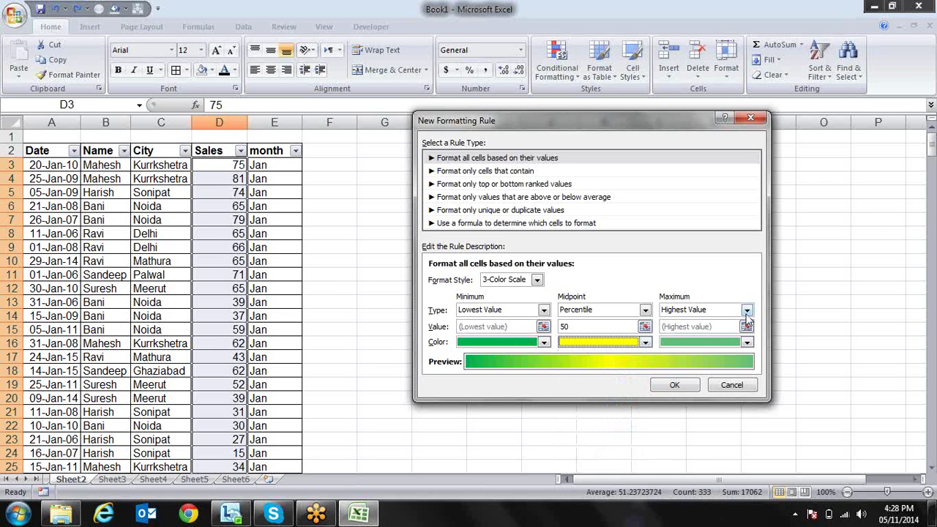
click(749, 343)
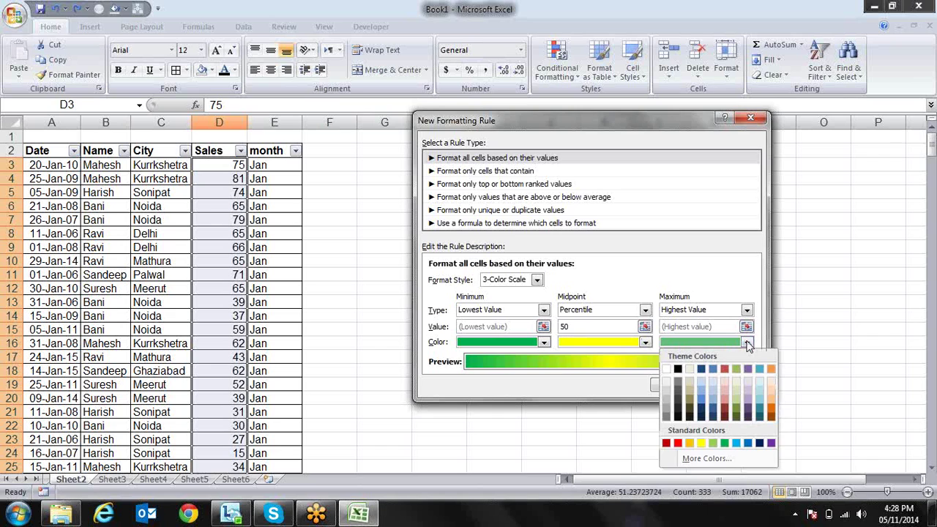
click(677, 443)
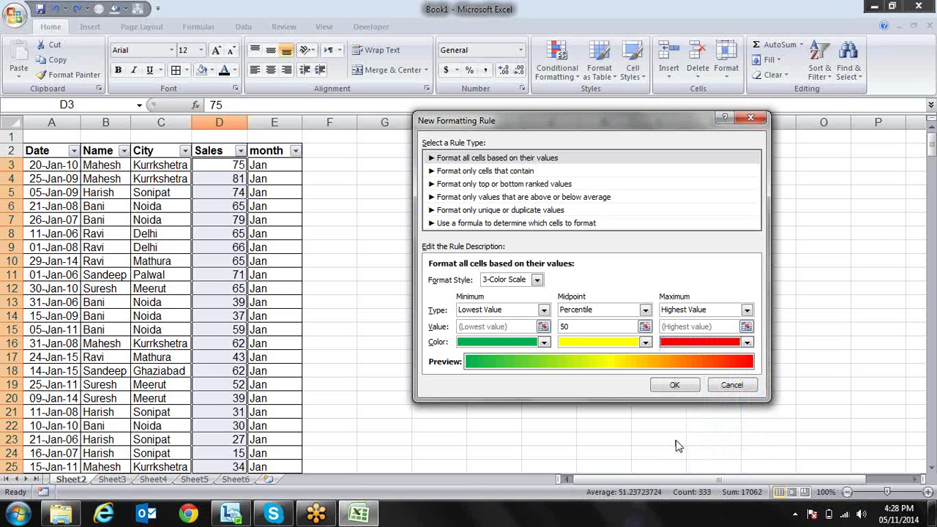
click(674, 385)
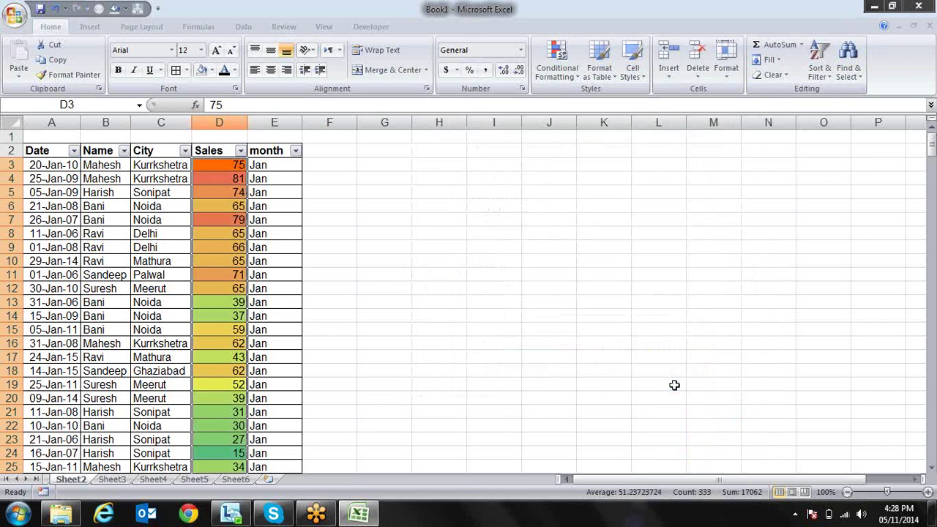
Undo the color scale and start a new formatting rule
key(ctrl+z)
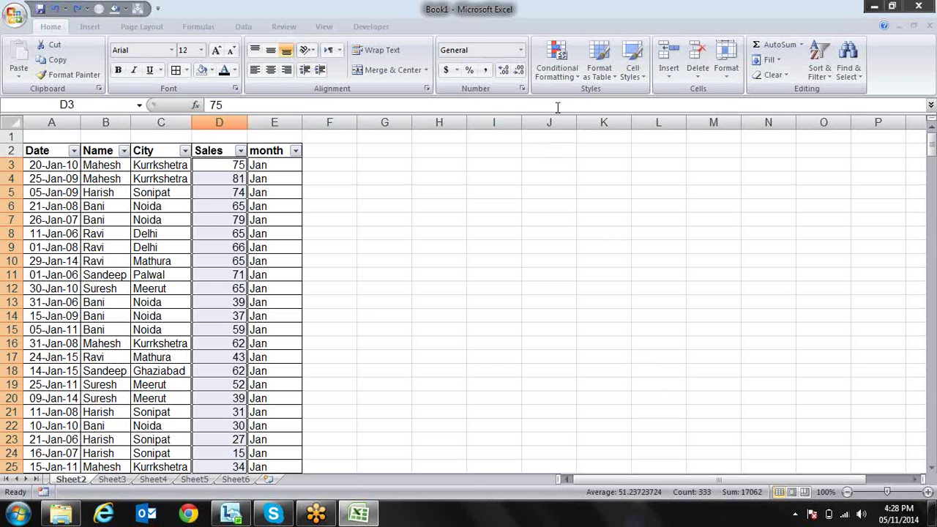
click(557, 62)
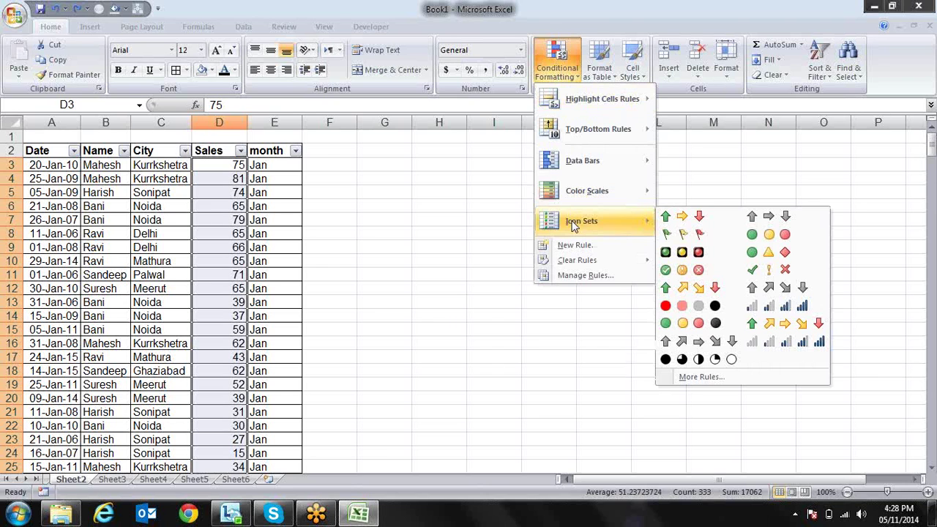
click(570, 245)
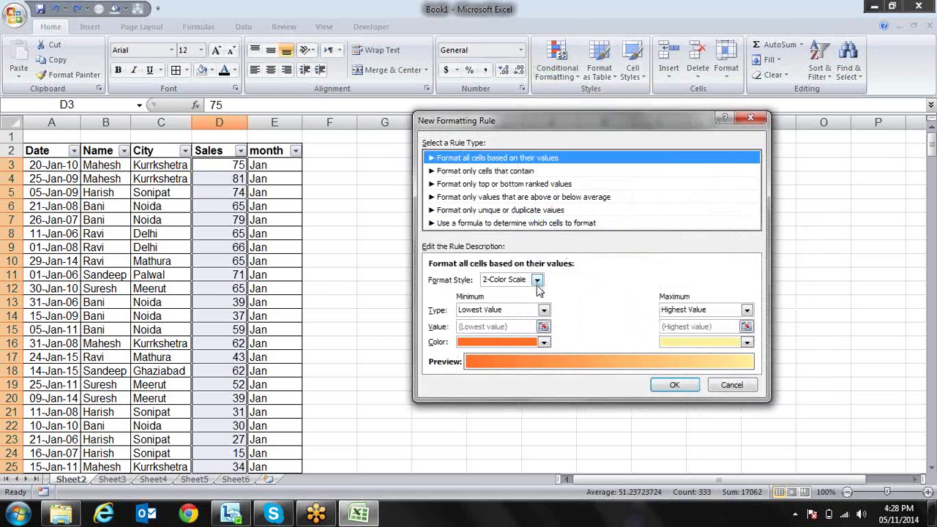
Try a Data Bar rule with Show Bar Only on Sales, undo it, and start another rule
click(537, 280)
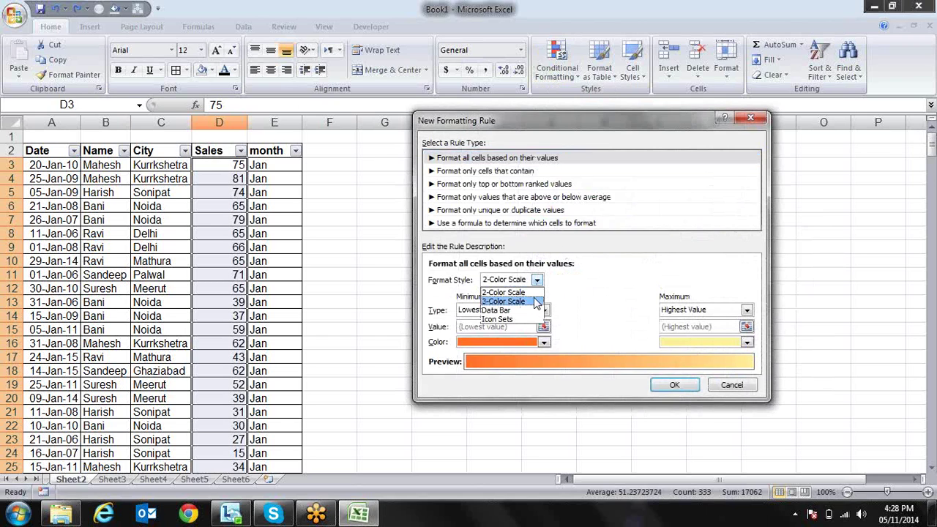
click(534, 302)
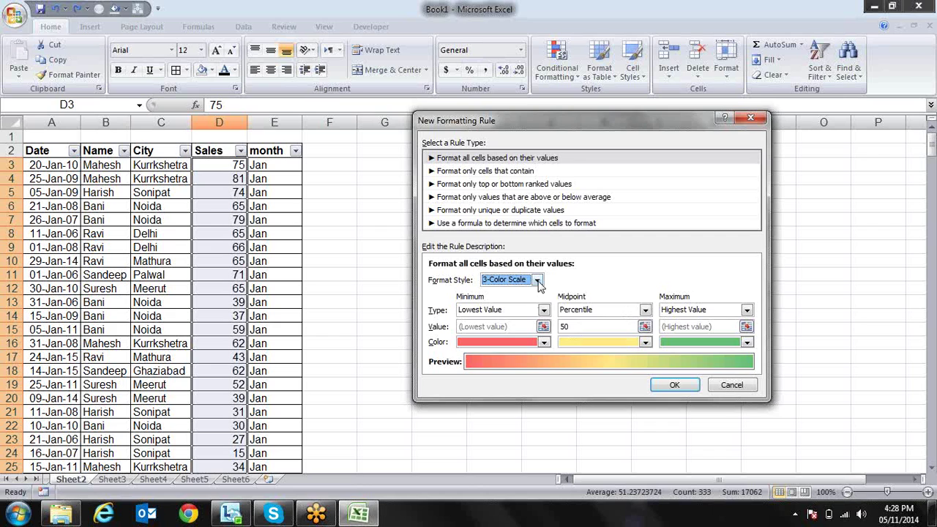
click(538, 279)
click(528, 310)
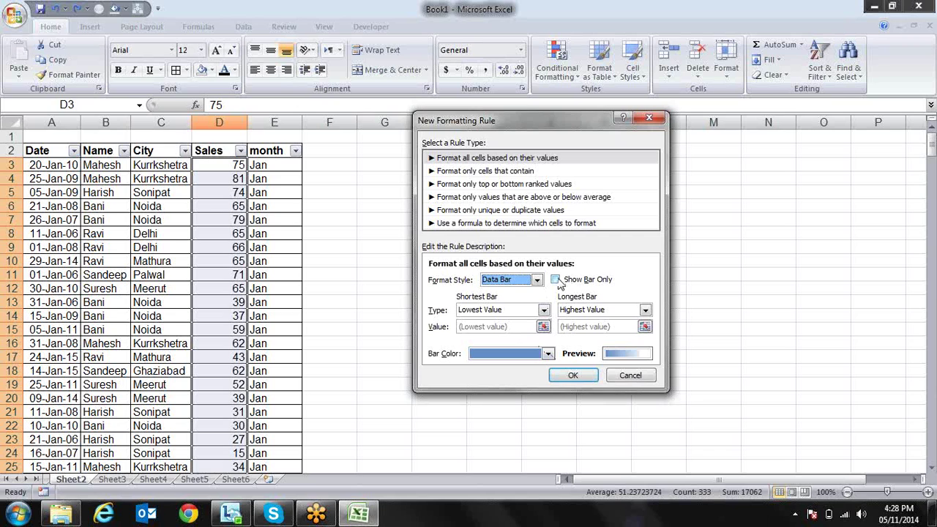
click(557, 281)
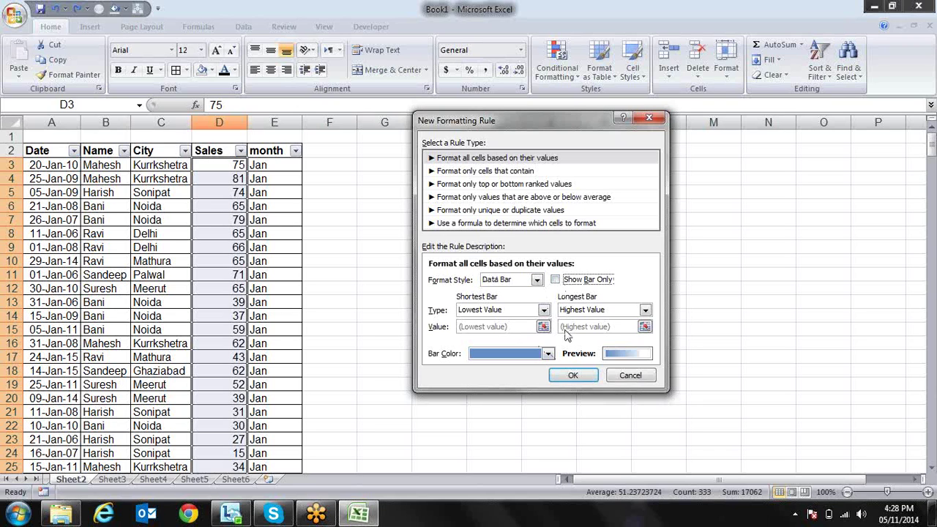
click(570, 375)
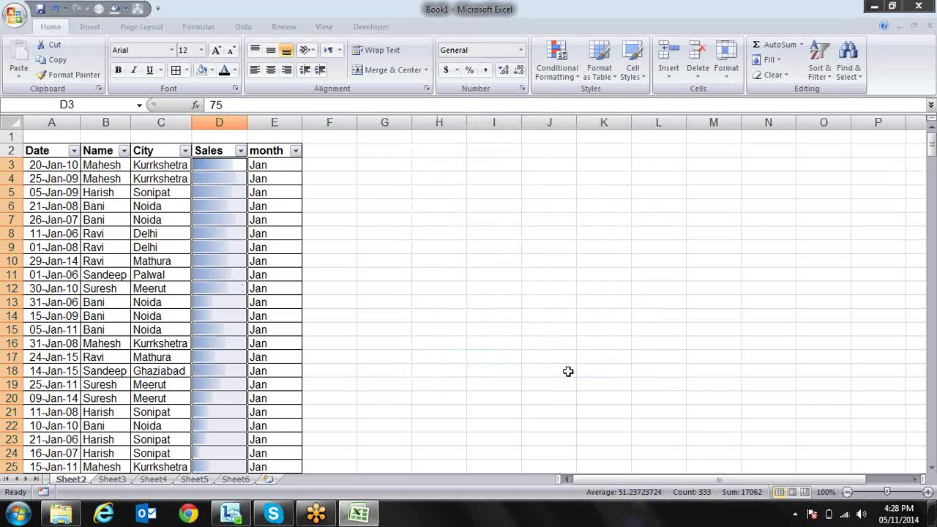
key(ctrl+z)
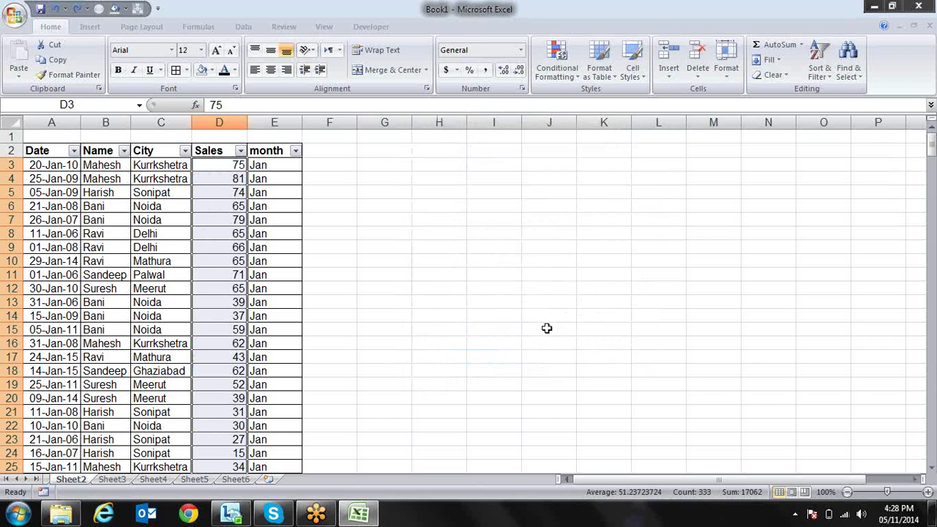
click(558, 71)
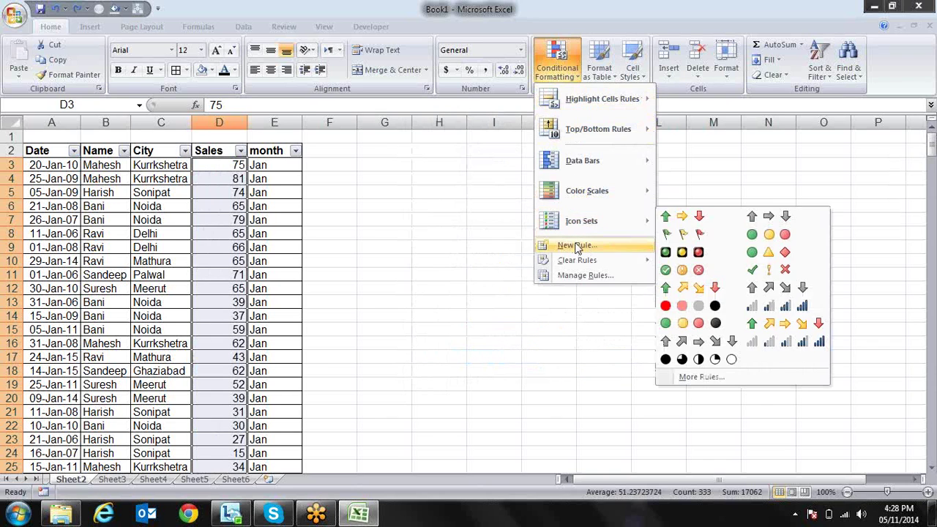
click(576, 245)
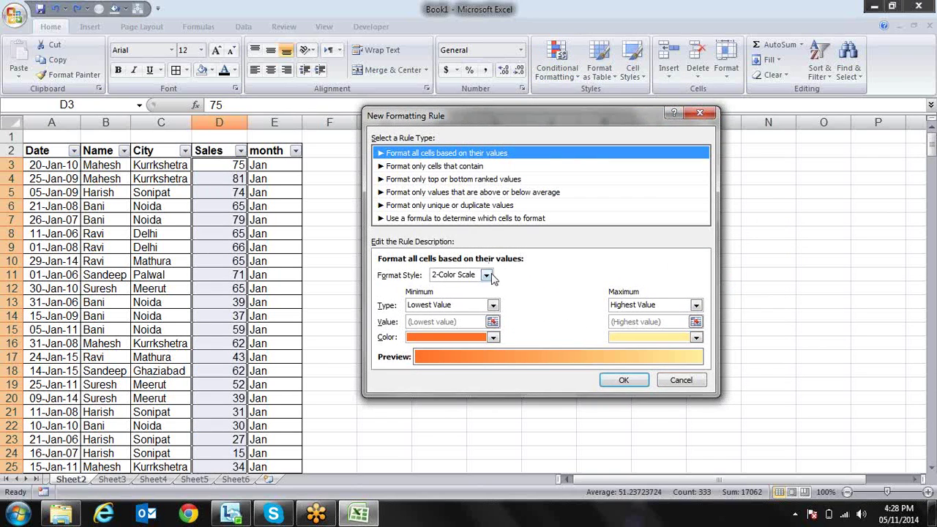
Switch the rule's format style to Icon Sets and try the 4 Arrows (Colored) style
click(489, 276)
click(484, 314)
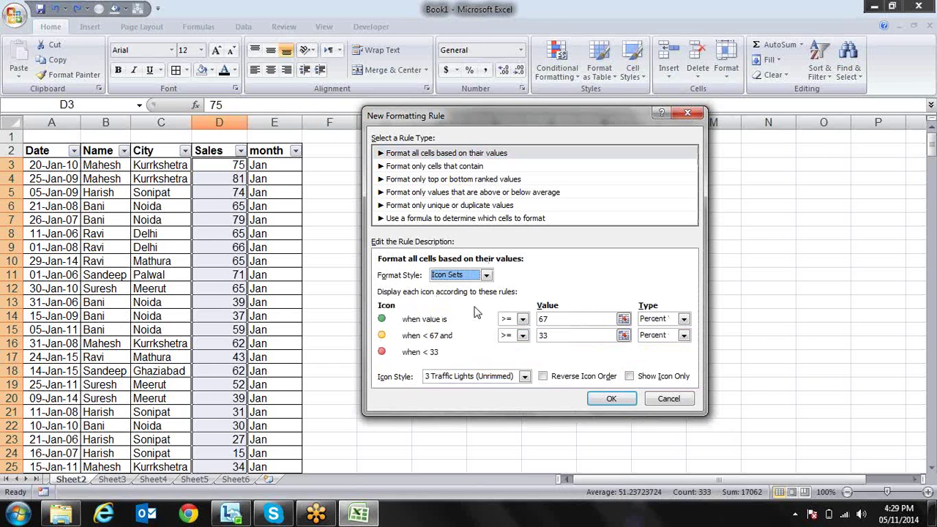
click(525, 376)
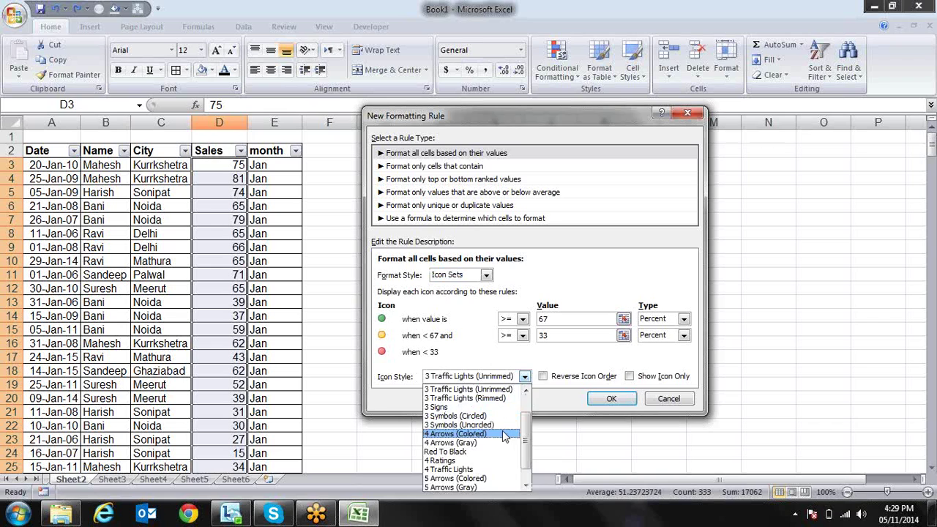
click(503, 434)
Compare the 3 Signs and Red To Black icon styles, then settle on 3 Arrows (Colored)
click(525, 393)
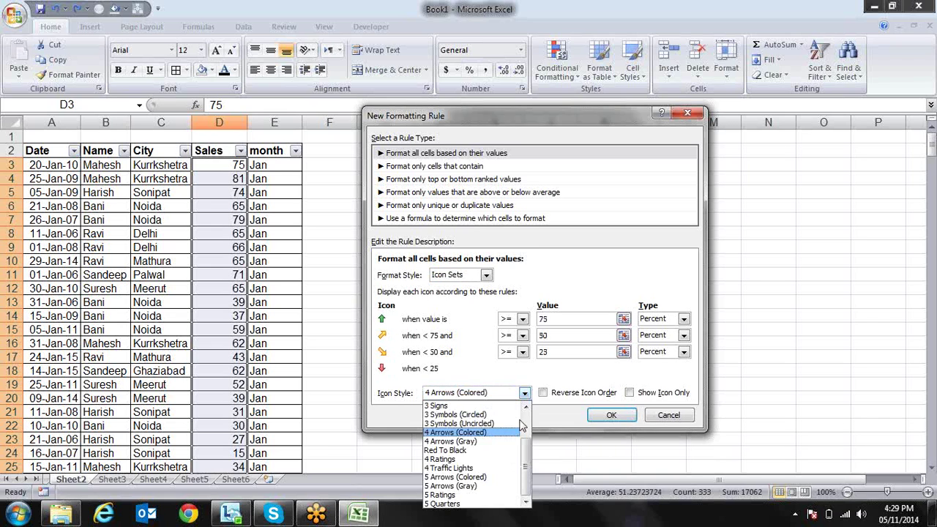
scroll(524, 439, up, 2)
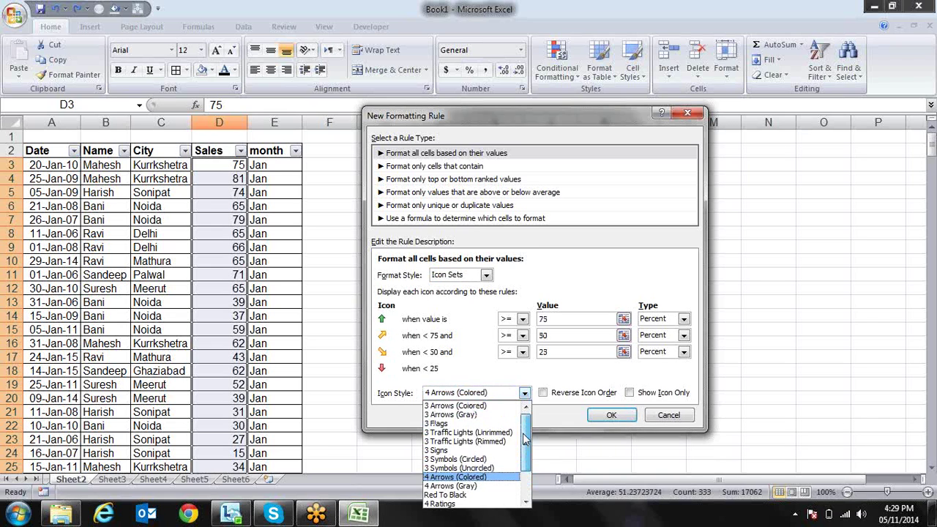
click(497, 451)
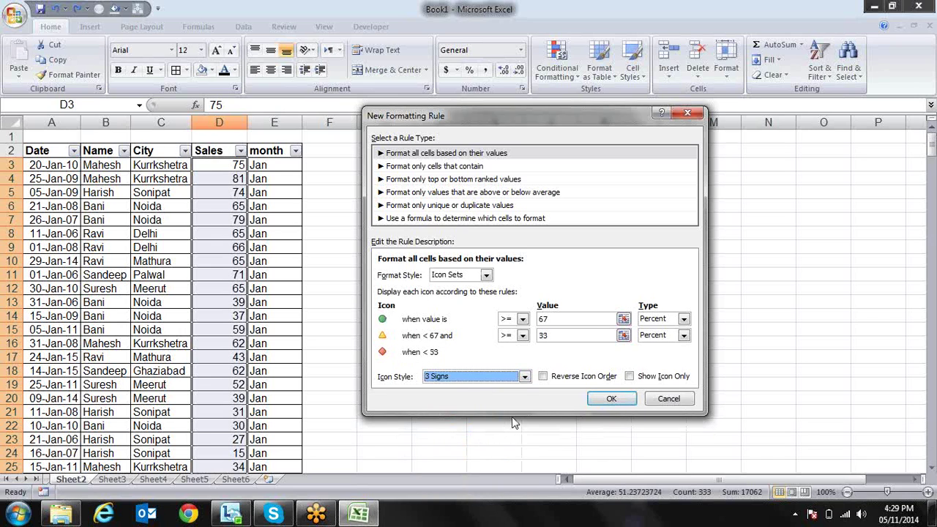
click(524, 376)
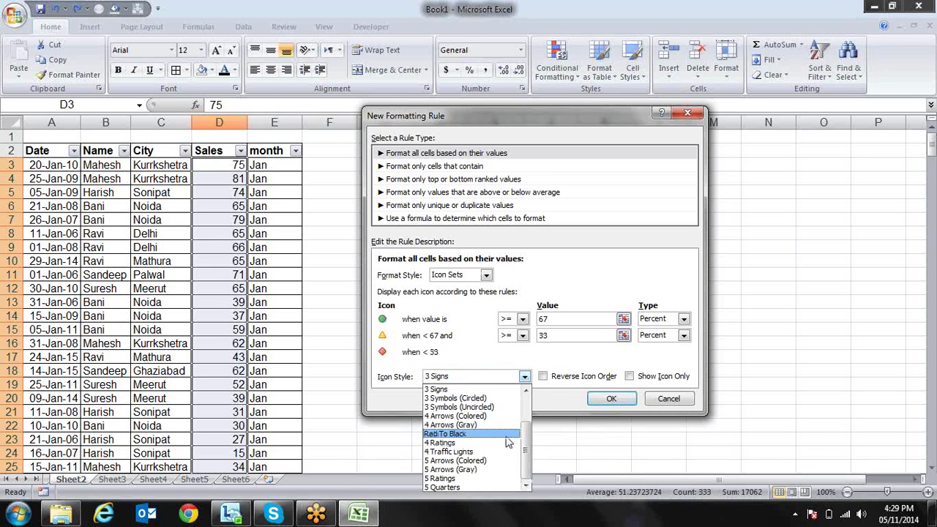
click(507, 441)
click(525, 393)
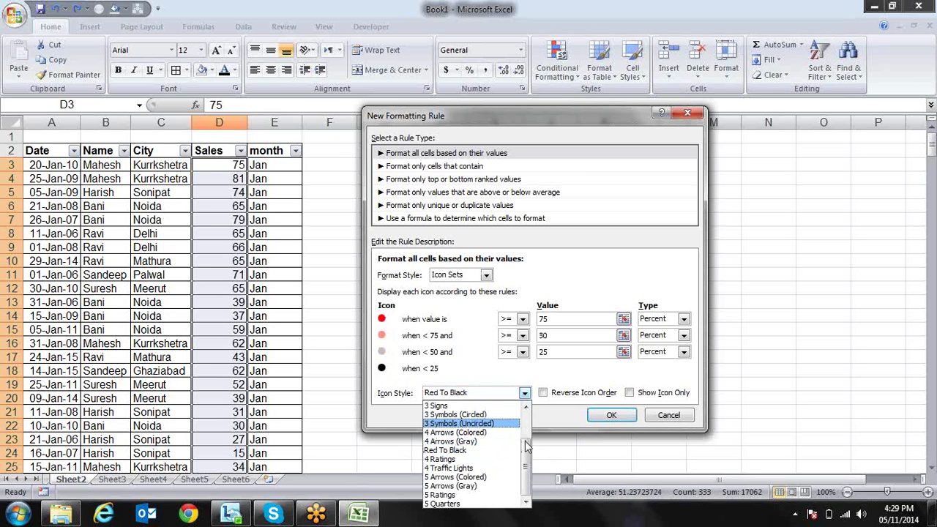
scroll(526, 443, up, 1)
scroll(525, 443, up, 2)
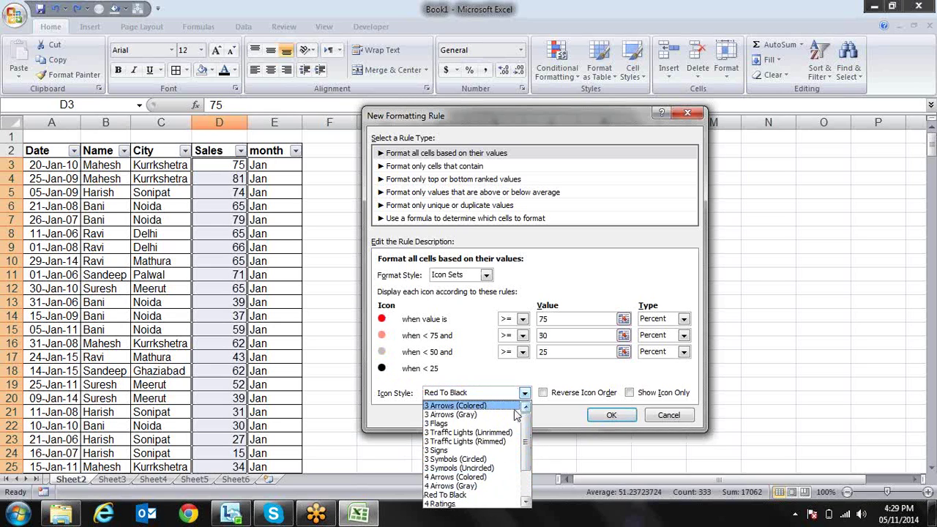
click(498, 406)
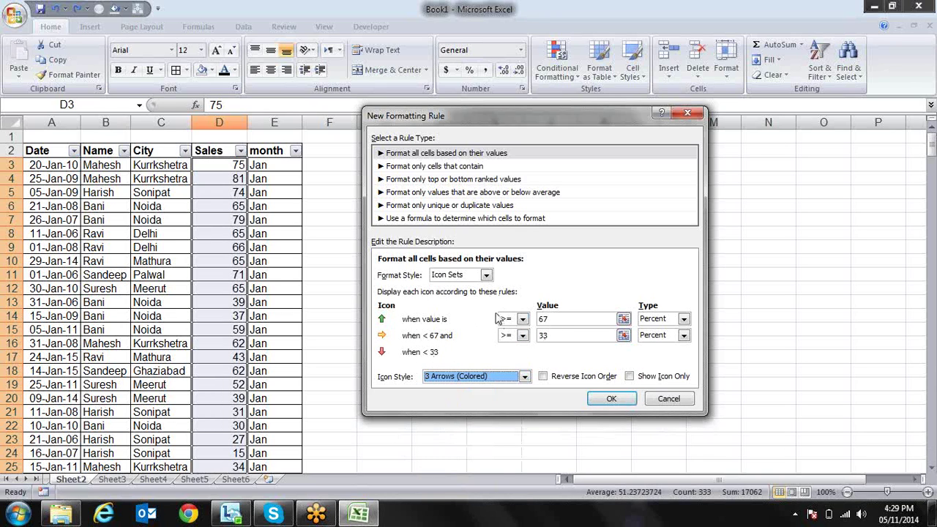
Make the green arrow threshold a Number type with value 60
click(684, 319)
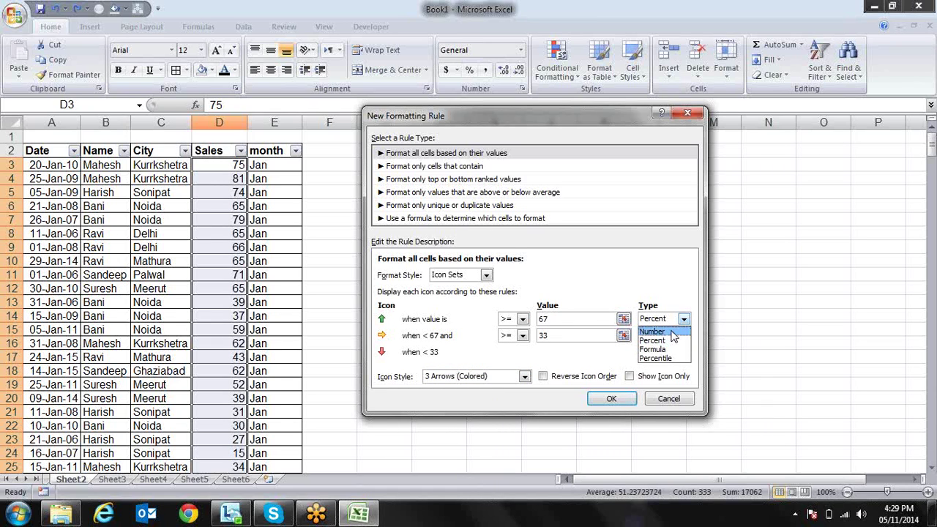
click(672, 333)
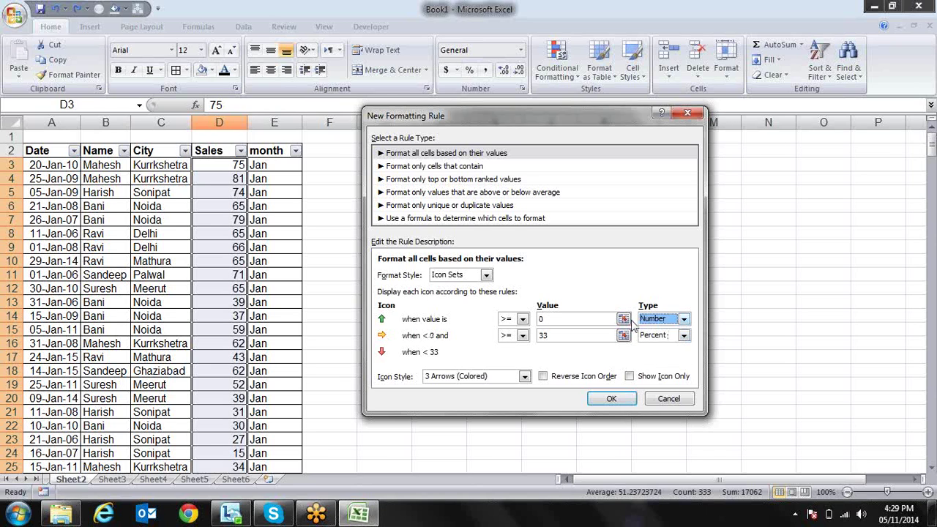
click(604, 317)
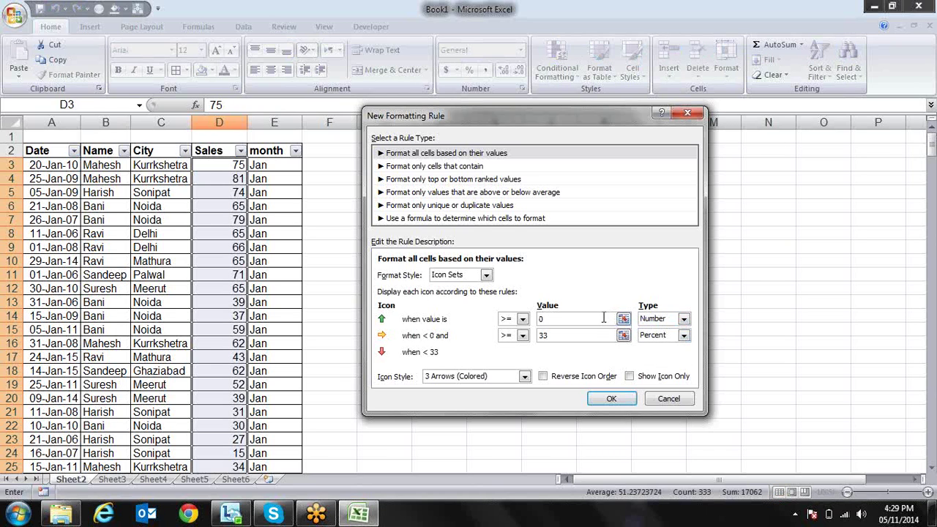
key(BackSpace)
Make the yellow arrow threshold a Number type with value 45 and apply the rule to Sales
click(684, 335)
click(674, 349)
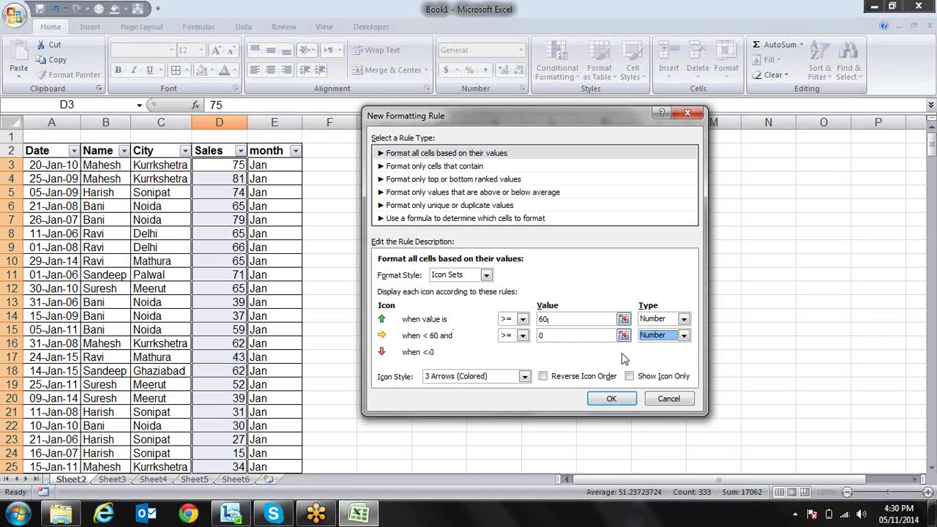
click(548, 335)
key(BackSpace)
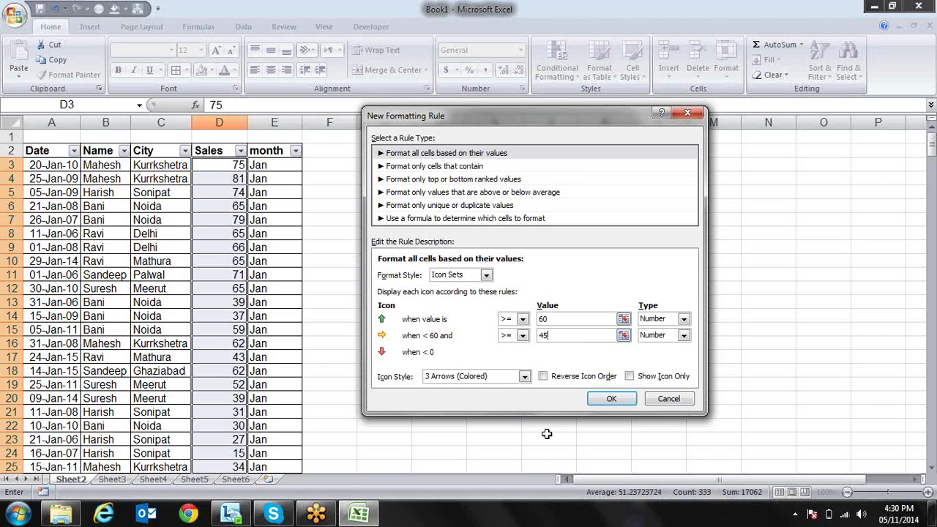
click(632, 398)
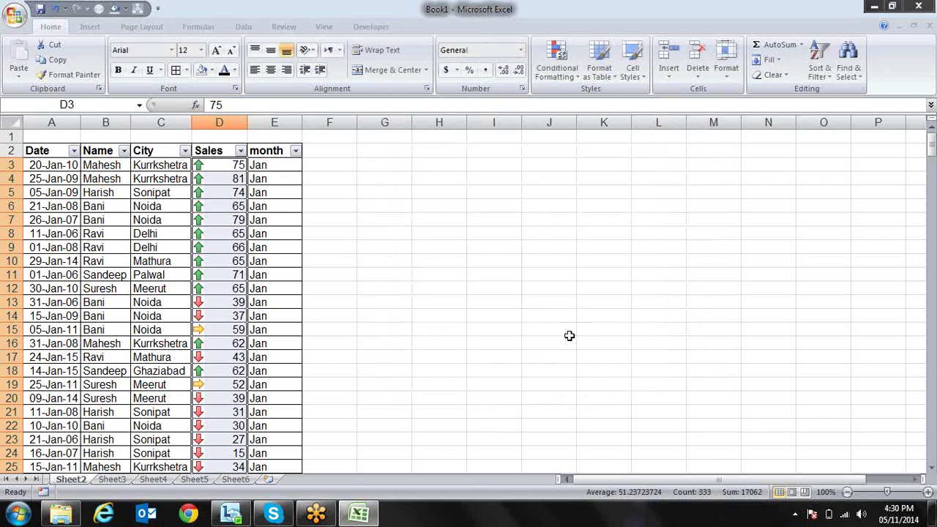
Open the Sales icon set rule for editing from Conditional Formatting's Manage Rules
click(570, 76)
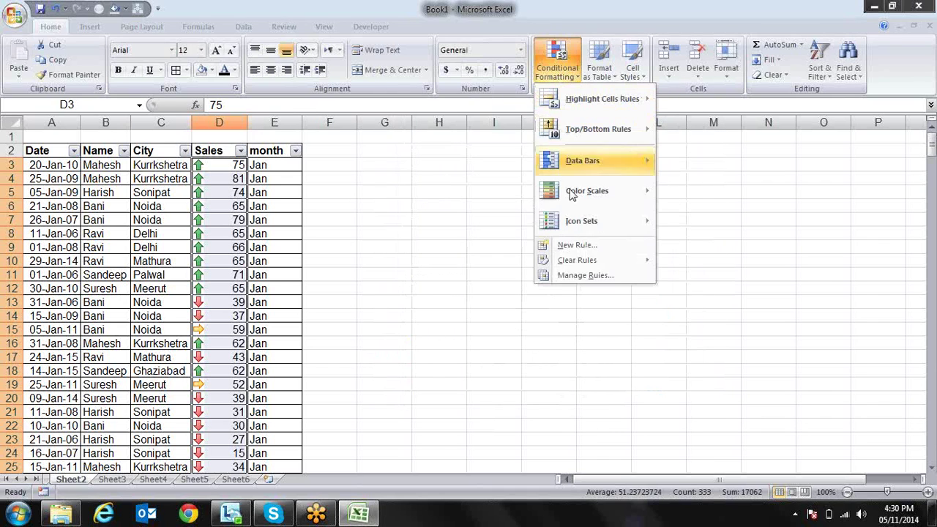
click(580, 275)
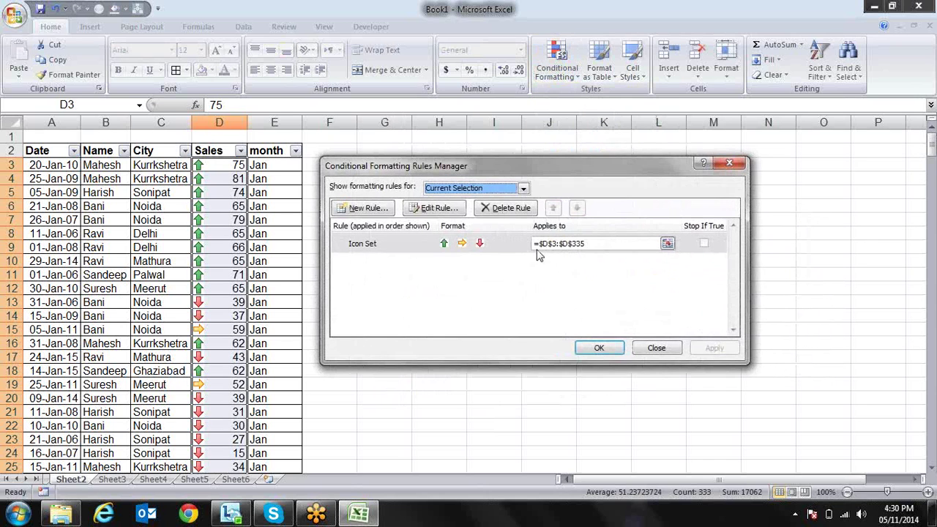
click(475, 244)
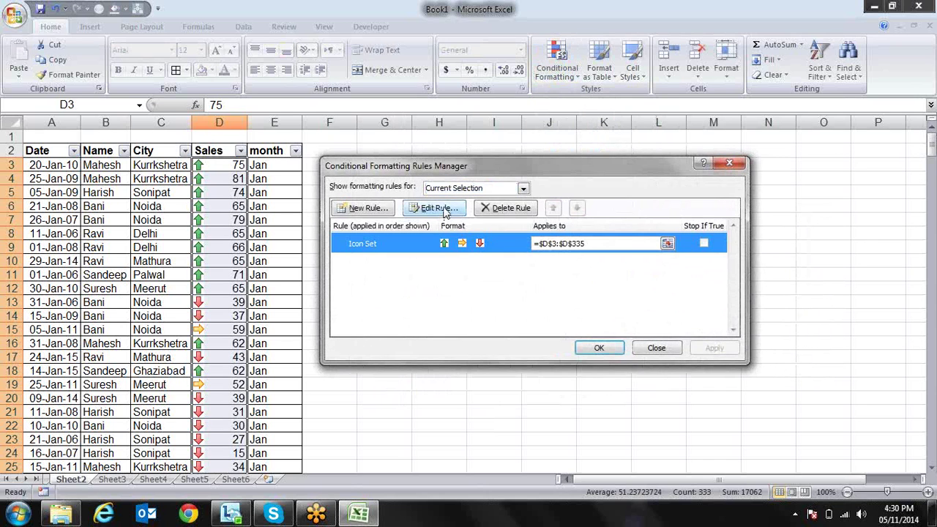
click(443, 211)
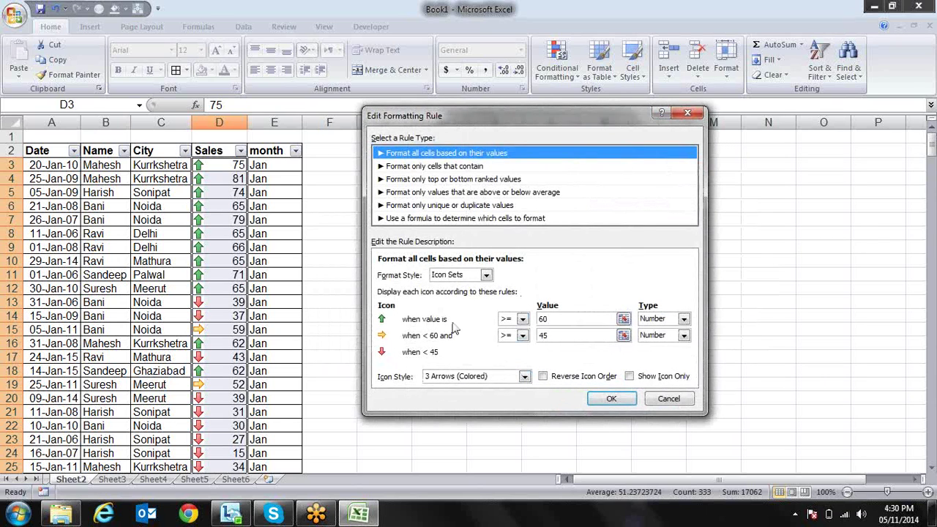
Toggle Reverse Icon Order and Show Icon Only back off, then choose 'Format only cells that contain'
click(565, 379)
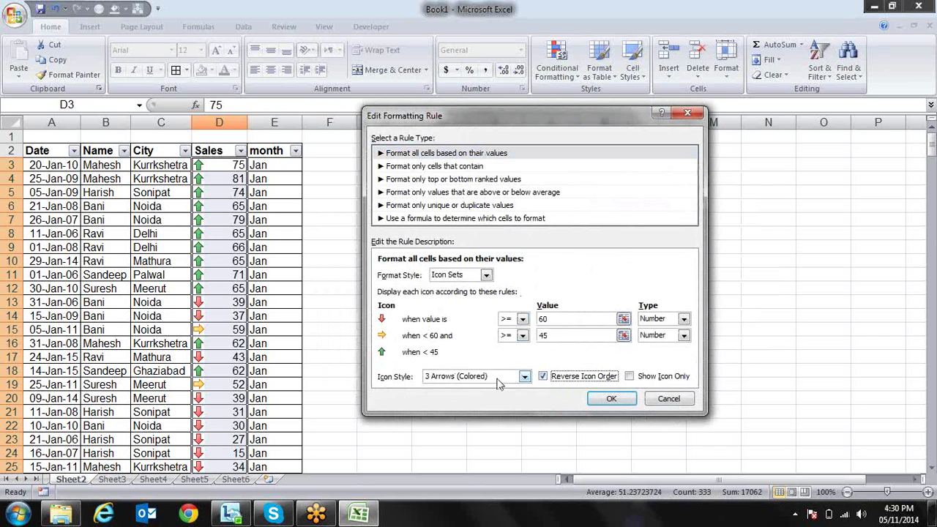
click(560, 378)
click(647, 377)
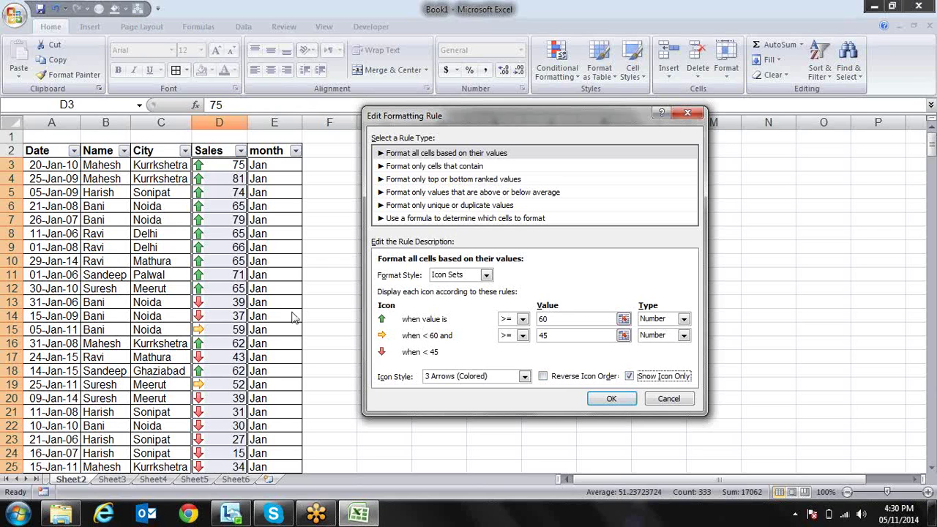
click(631, 377)
click(511, 167)
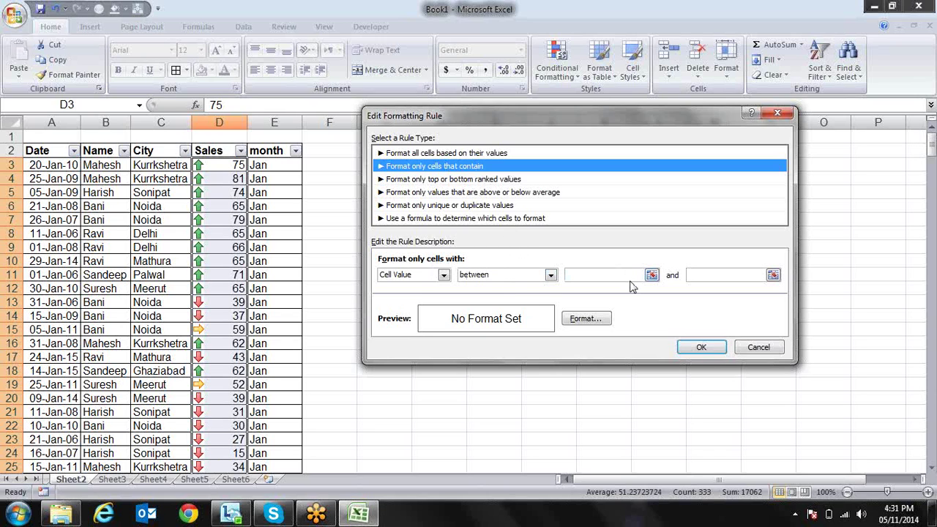
Try a Specific Text 'containing' condition and give the rule a yellow background fill
click(550, 276)
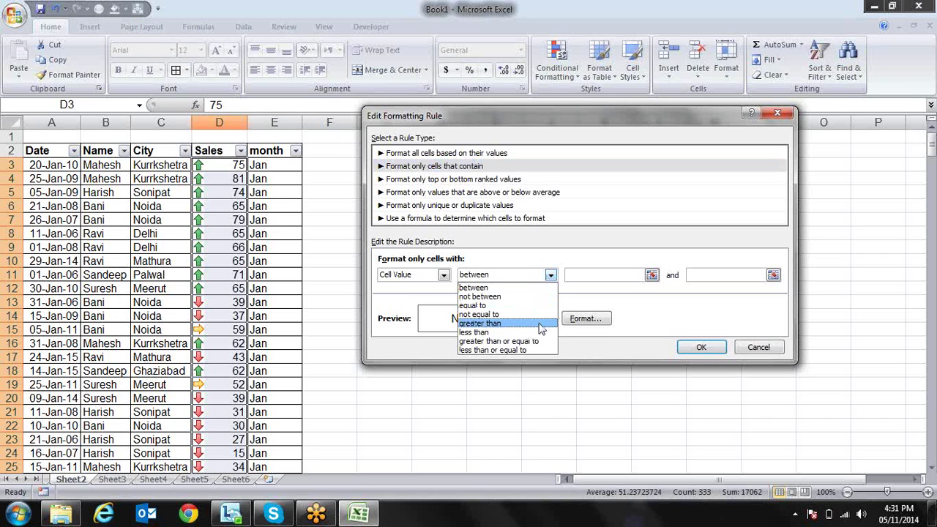
click(545, 270)
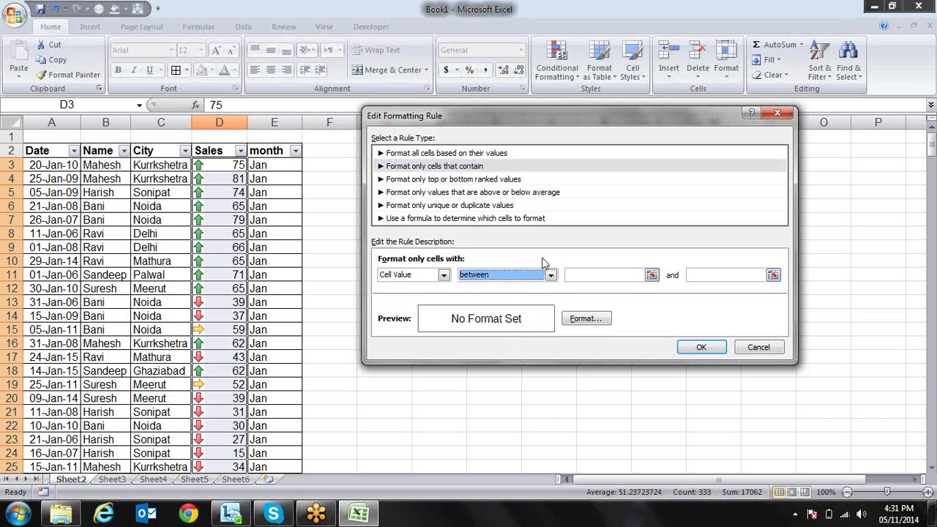
click(444, 276)
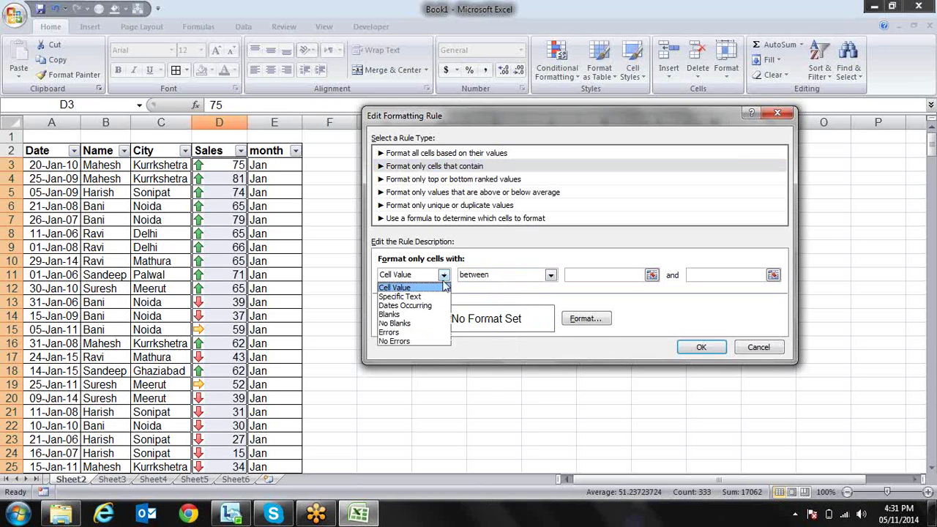
click(400, 297)
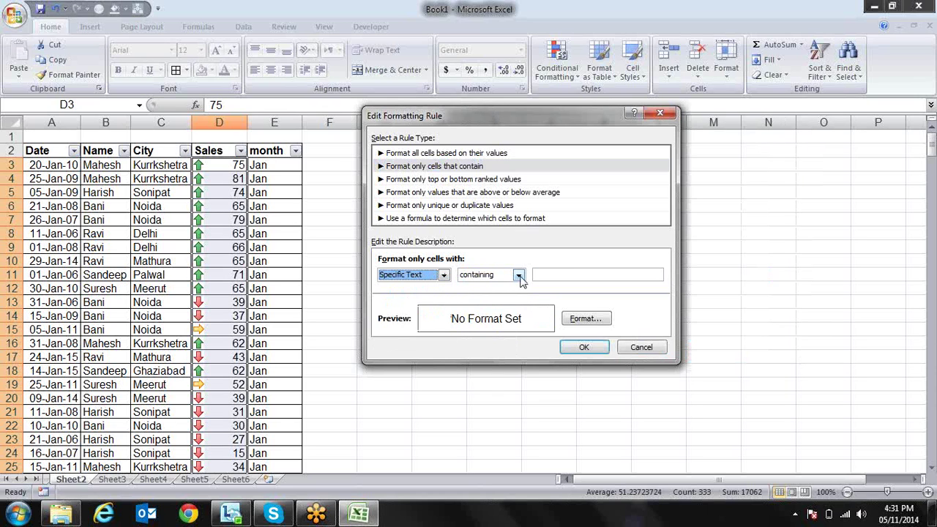
click(518, 275)
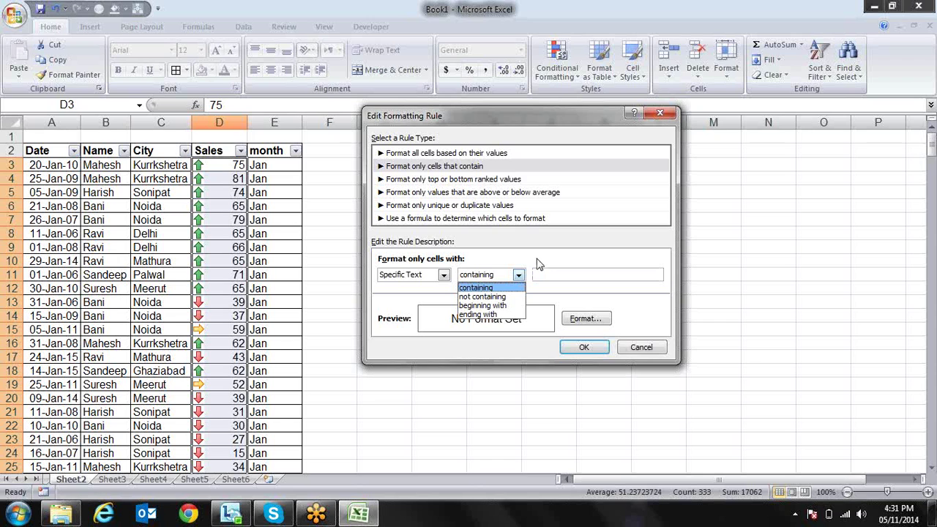
click(539, 264)
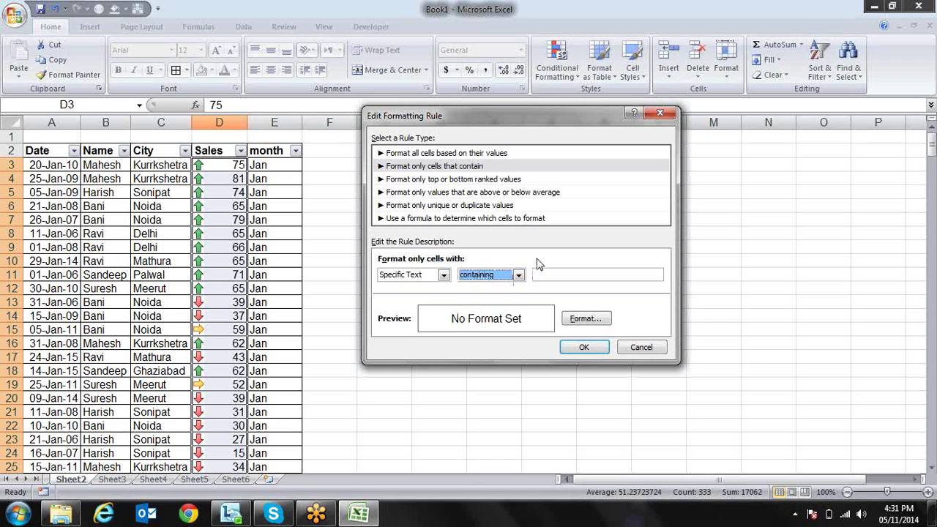
click(584, 319)
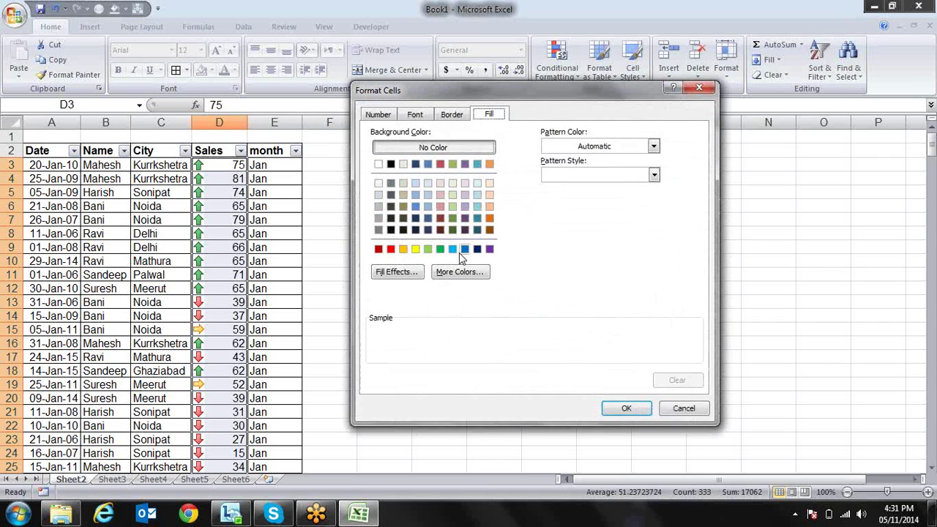
click(415, 249)
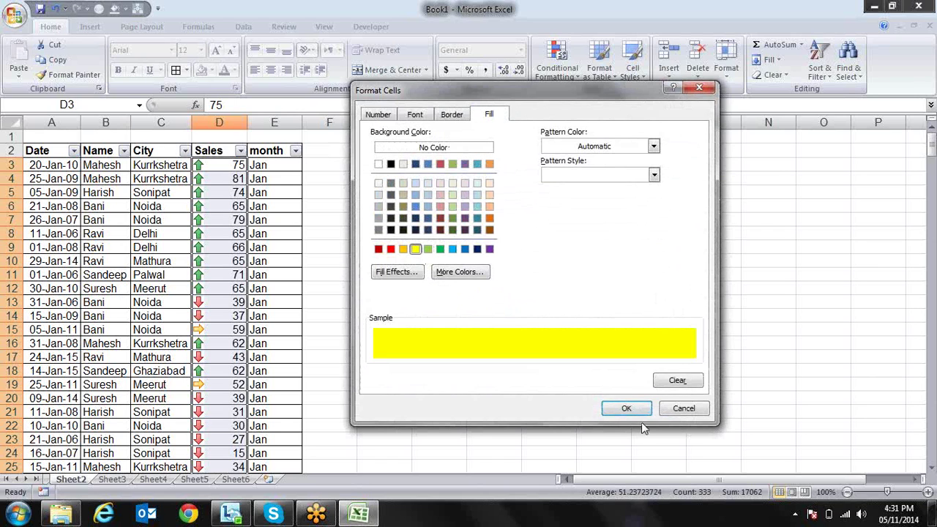
click(627, 409)
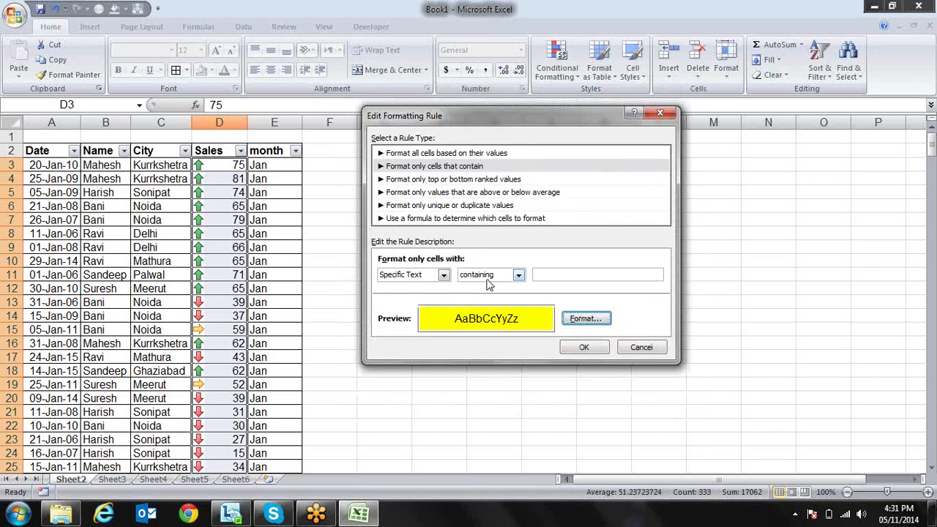
Try a Dates Occurring Yesterday condition, then switch to the top or bottom ranked values rule type
click(444, 275)
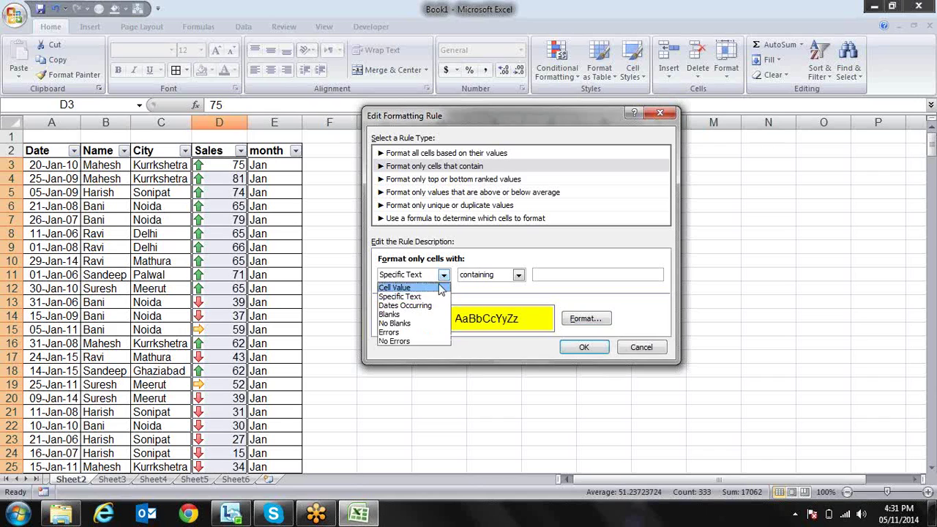
click(437, 306)
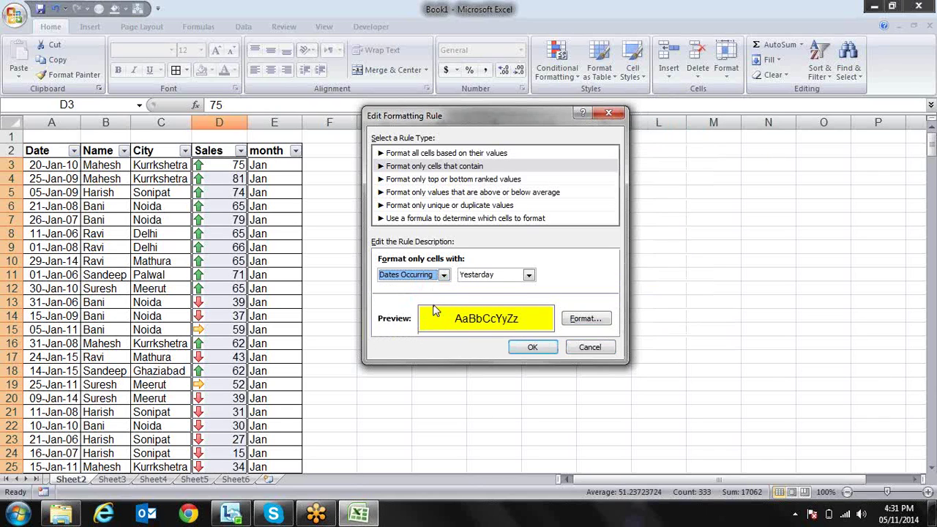
click(528, 275)
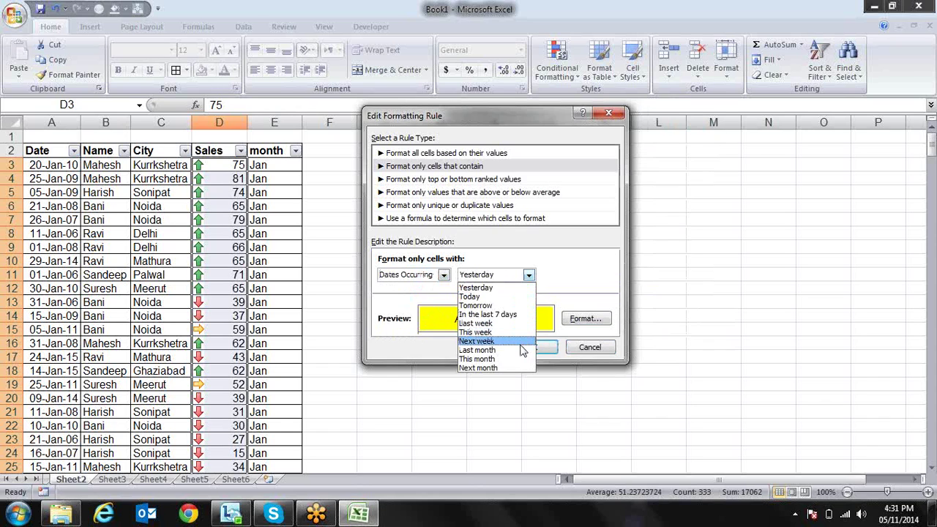
click(595, 279)
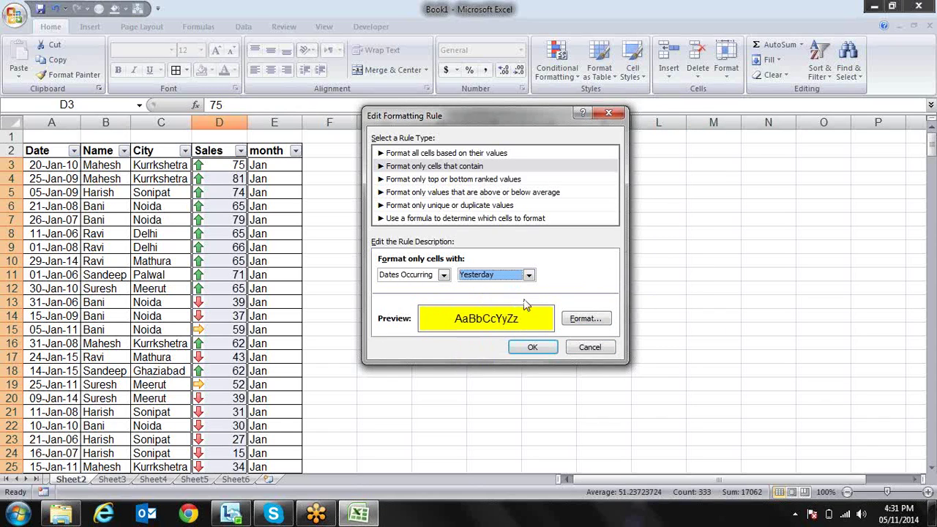
click(500, 181)
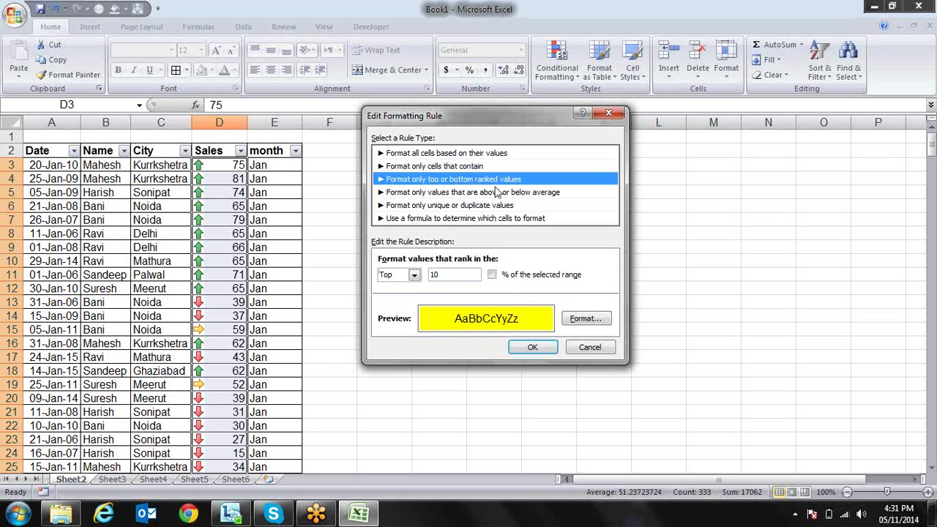
Toggle '% of the selected range' on and off, then switch to the above or below average rule type
click(493, 277)
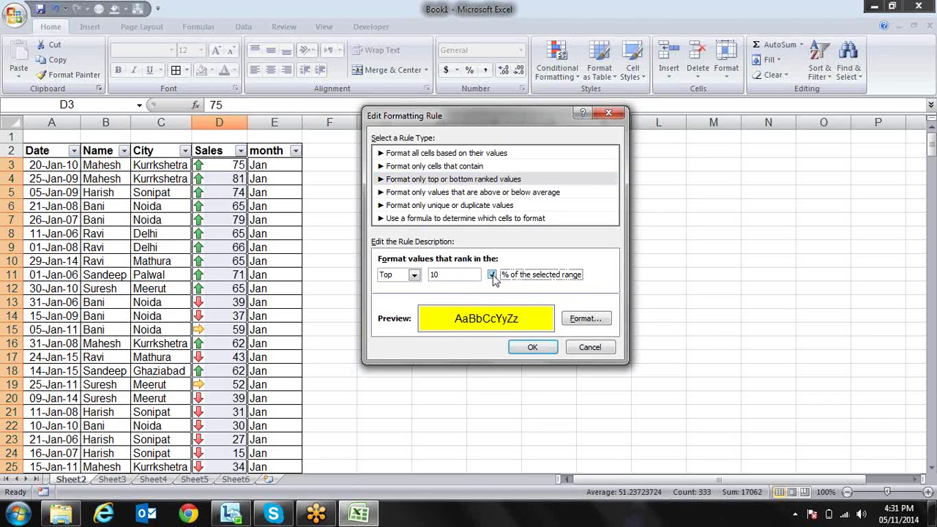
click(493, 277)
click(474, 193)
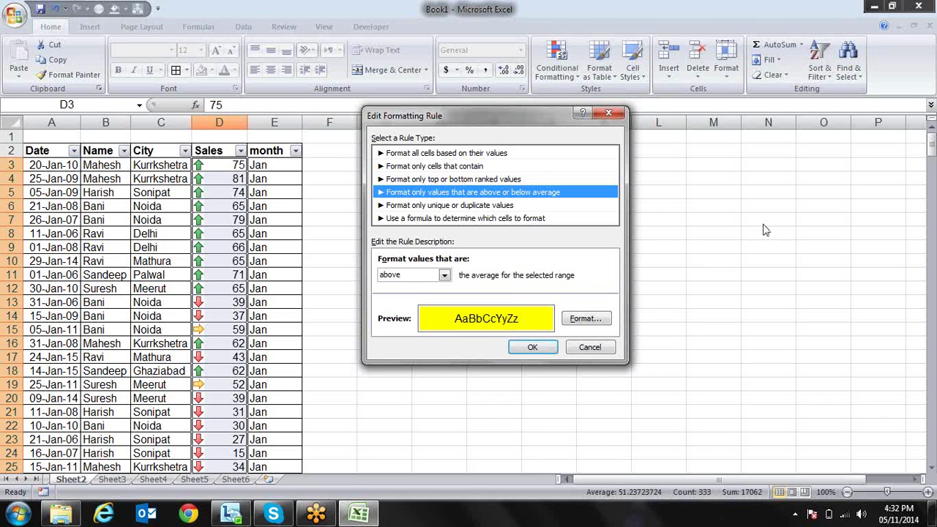
click(928, 48)
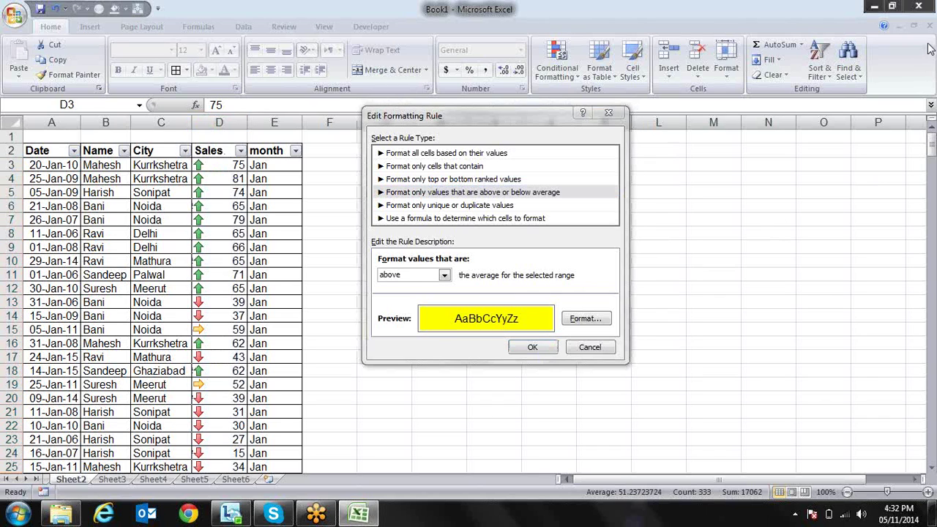
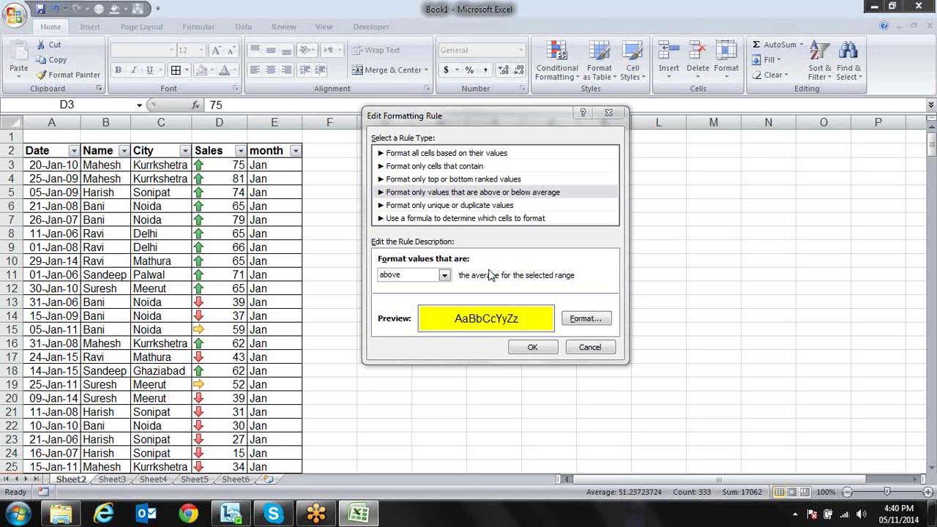
Browse the above/below average, duplicate values and formula rule types and their comparison options
click(502, 195)
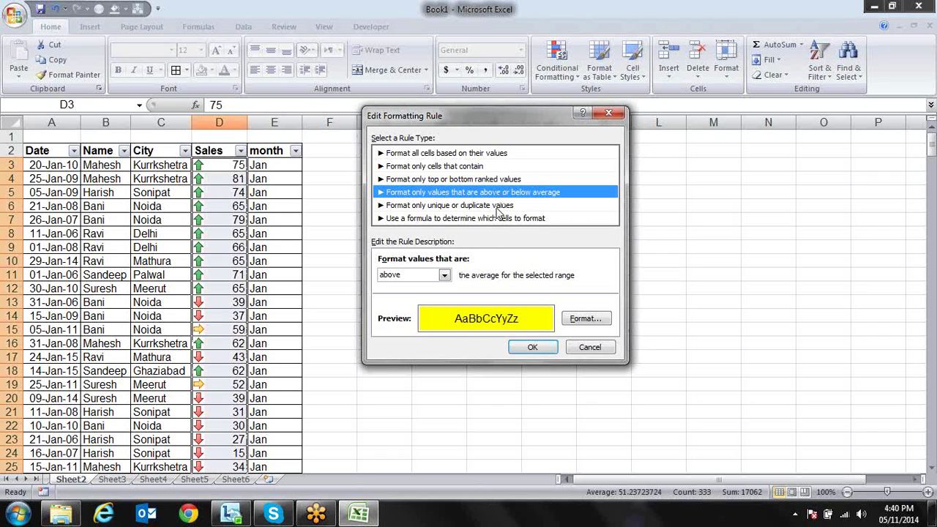
click(444, 276)
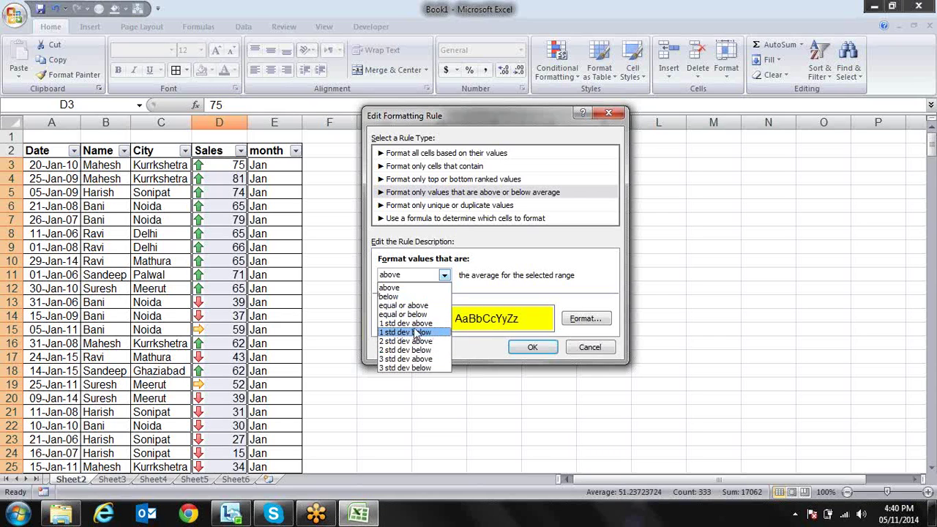
click(538, 268)
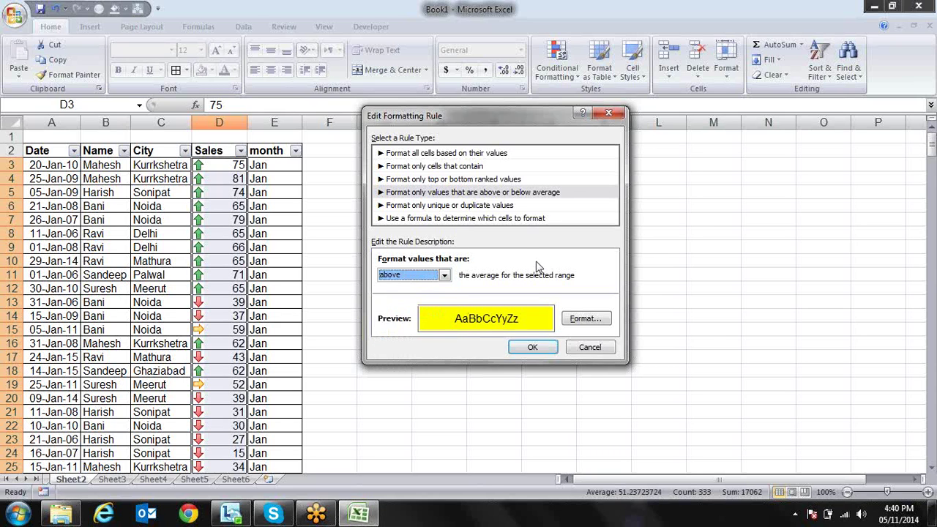
click(500, 206)
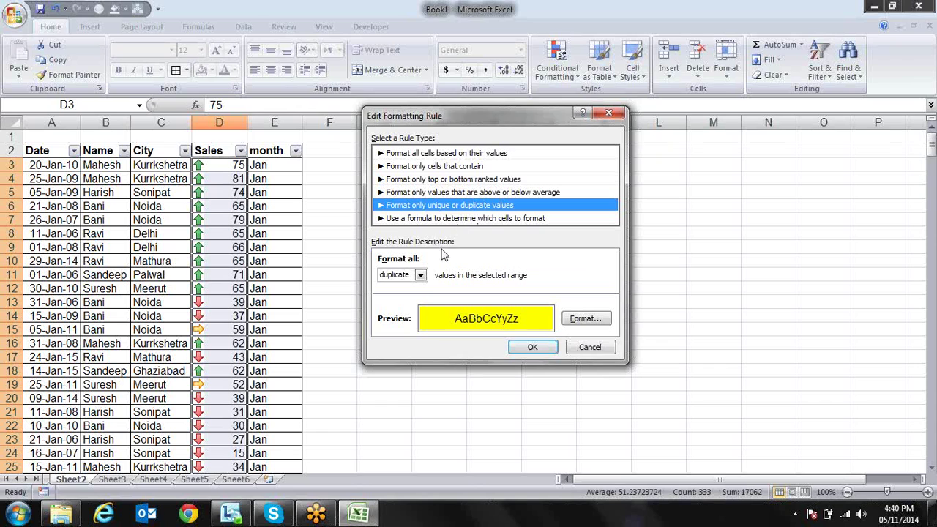
click(421, 275)
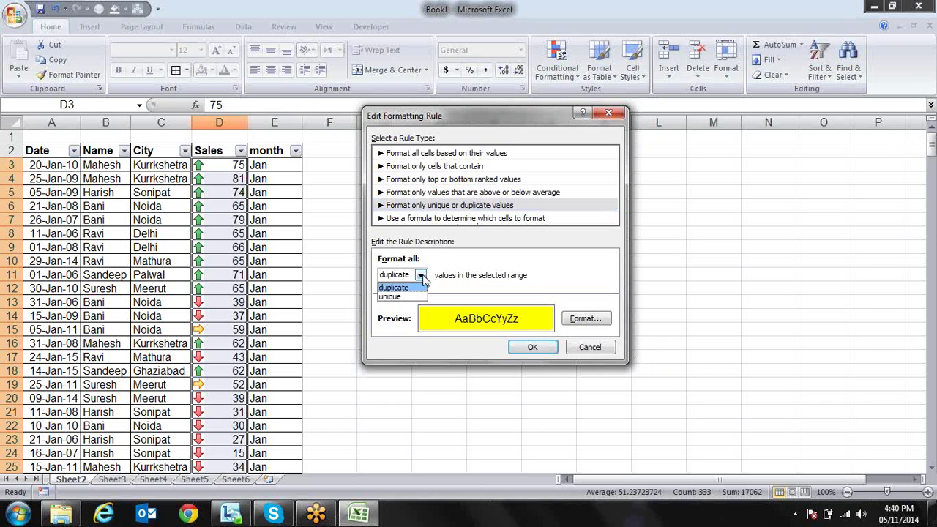
click(462, 268)
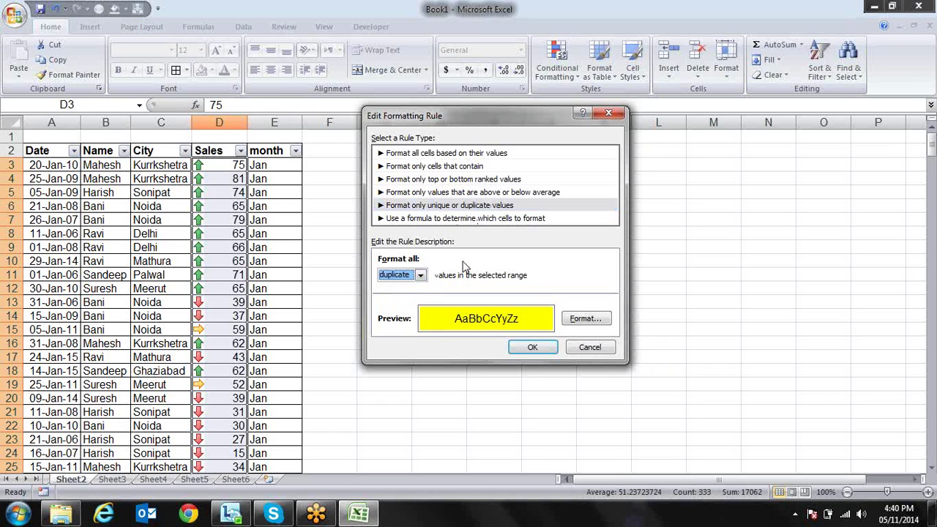
click(471, 221)
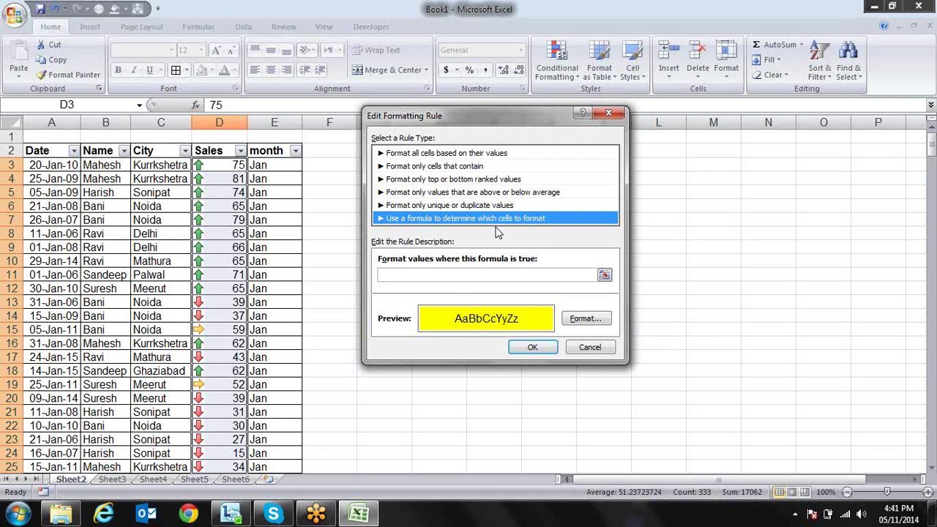
Close the rule dialogs and clear conditional formatting rules from the entire sheet
key(Escape)
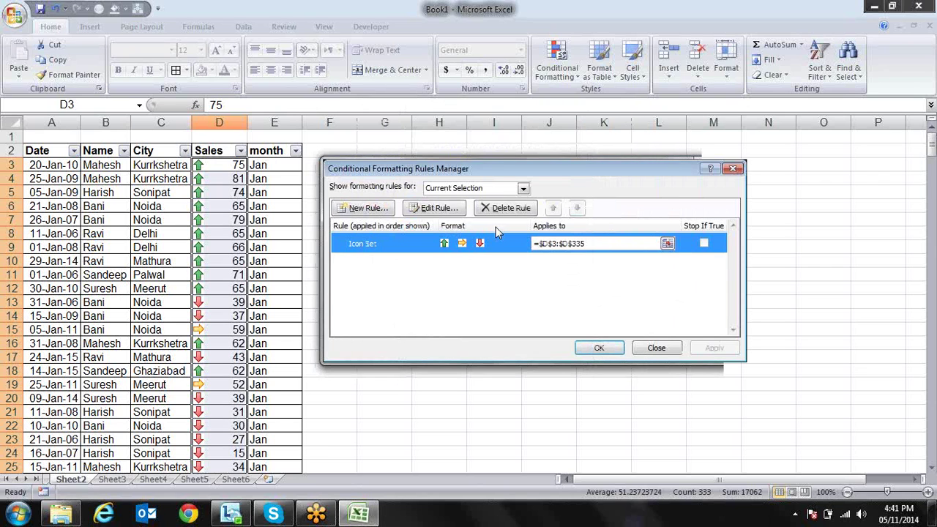
key(Escape)
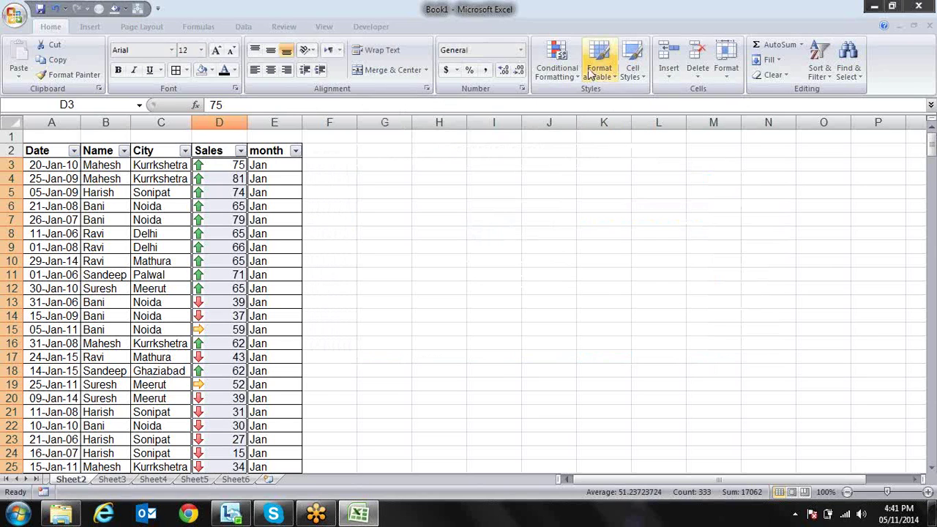
click(566, 74)
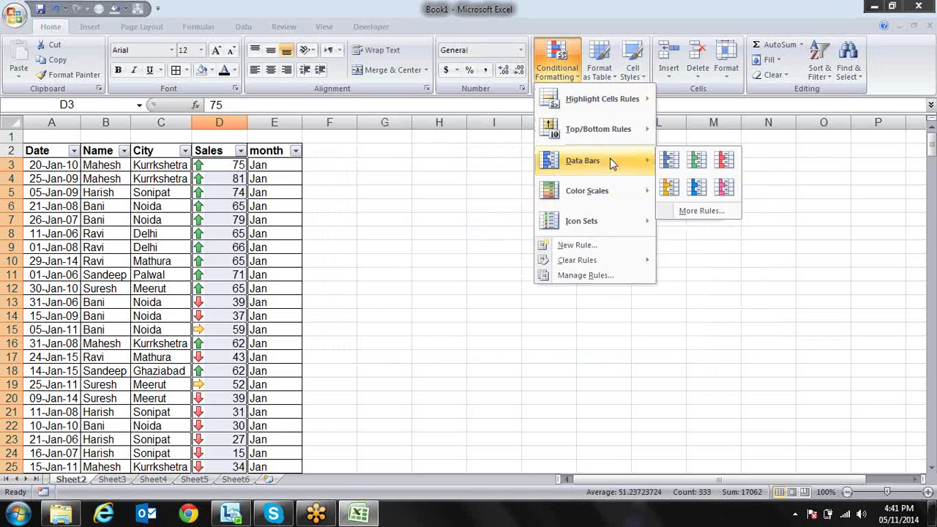
mouse_move(619, 220)
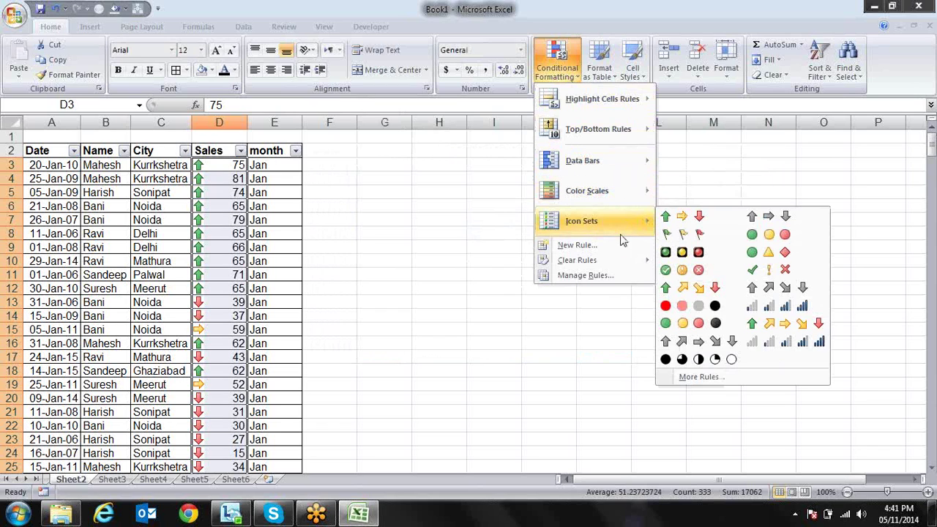
mouse_move(612, 263)
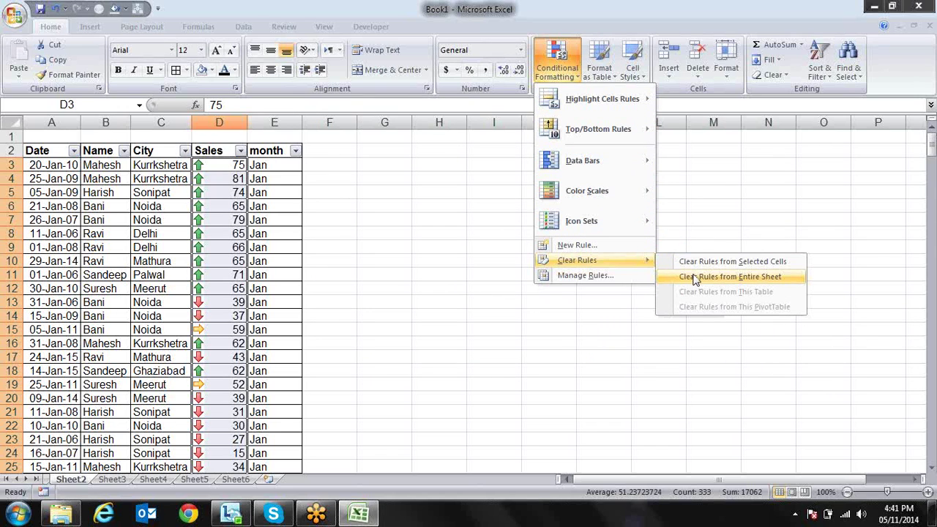
click(696, 279)
click(428, 202)
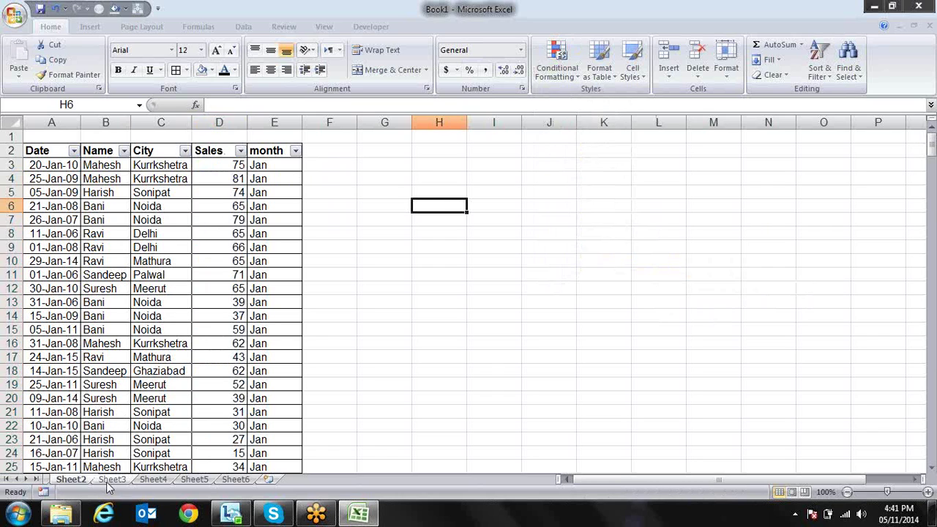
On Sheet3, enter the heading Sales1 in cell A1
click(111, 479)
click(79, 480)
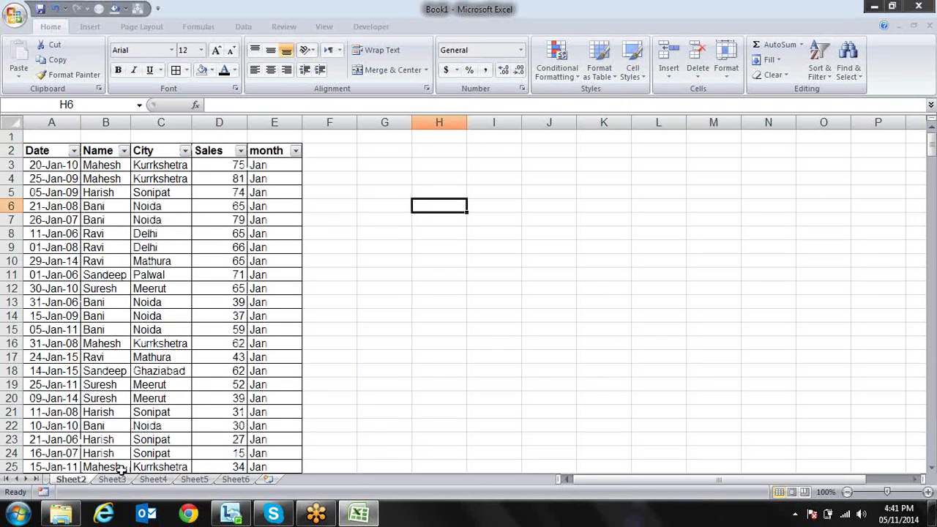
click(114, 478)
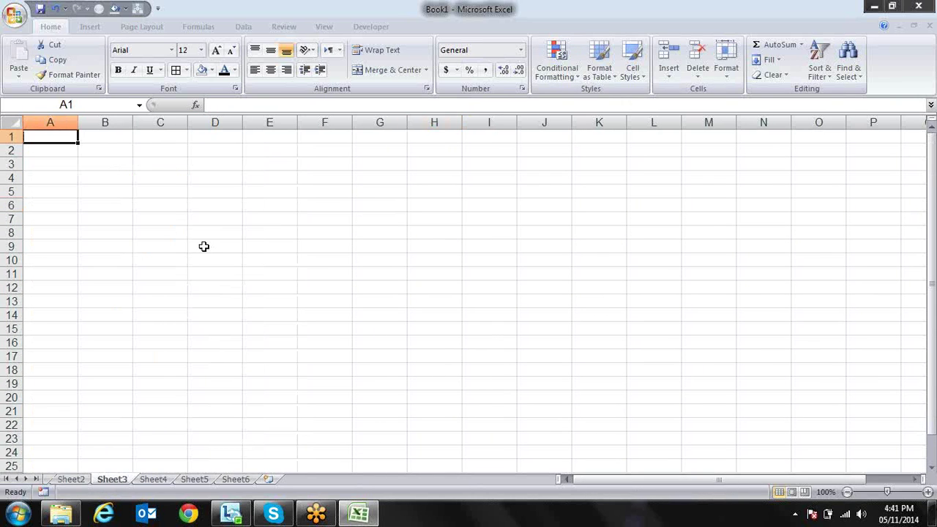
text(SAles)
key(BackSpace)
key(BackSpace)
key(BackSpace)
key(BackSpace)
text(ale)
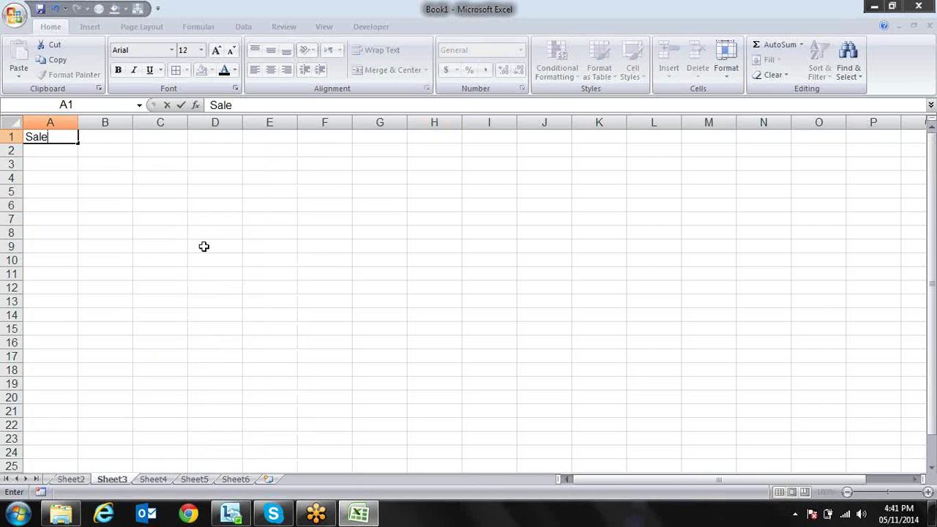
text(s1)
key(Return)
key(Return)
key(Up)
key(Up)
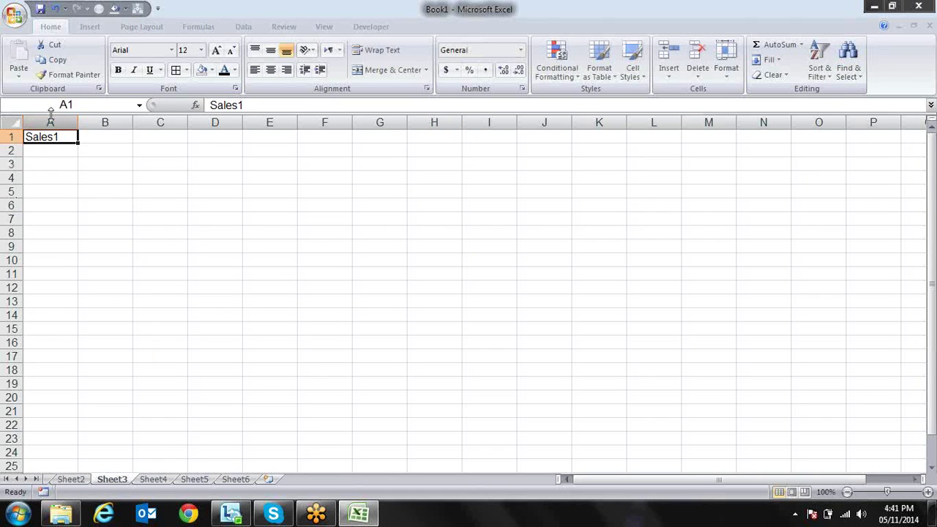
Insert a new column before Sales1 and give it the heading Name
right_click(51, 119)
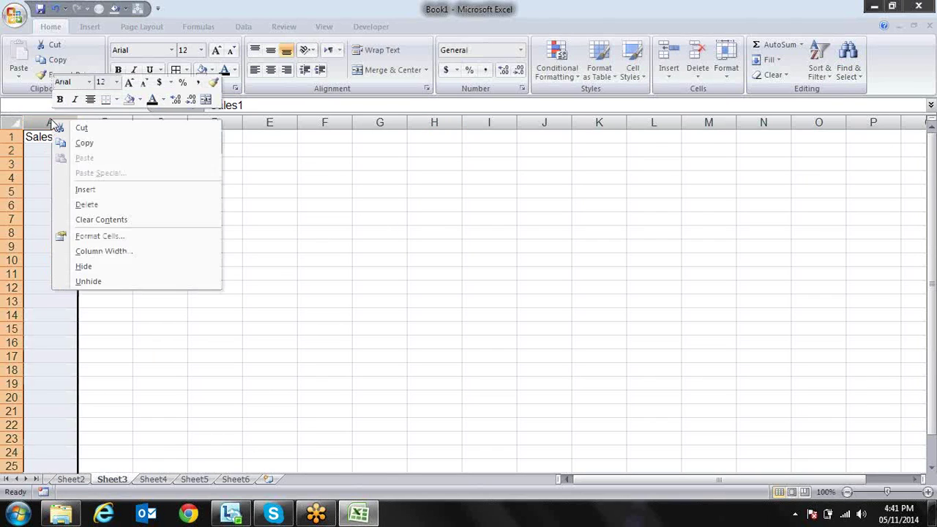
click(85, 191)
key(Down)
key(Up)
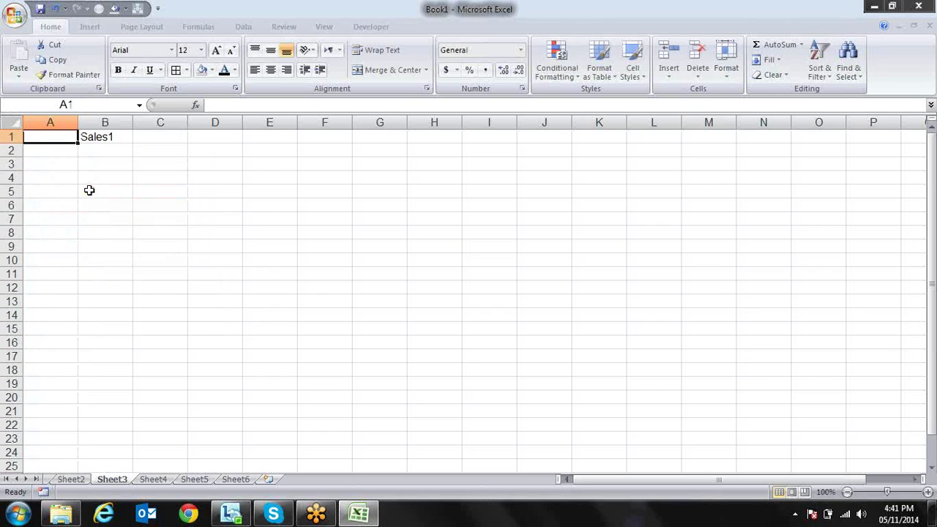
text(Name)
key(Return)
key(Up)
Enter a first name in A2, fill names down to A16, and select B2:H16
key(Down)
text(sandeep)
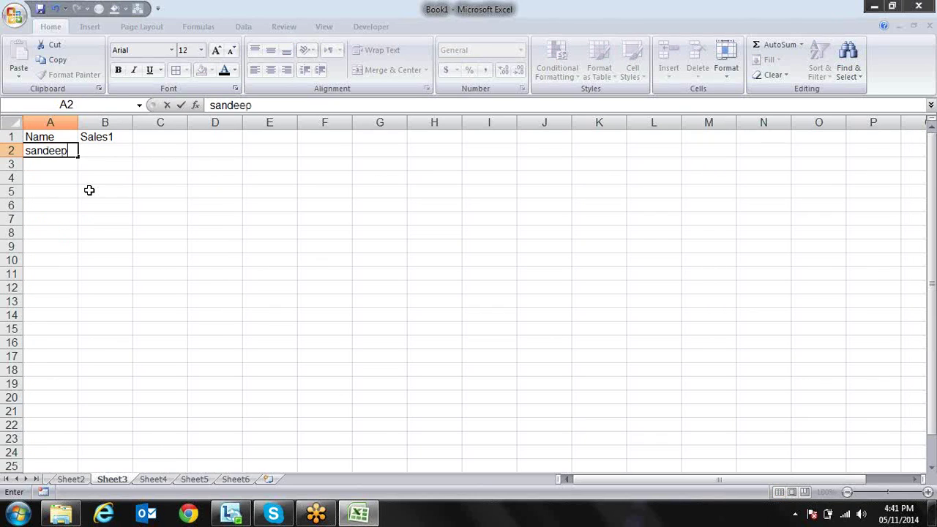
key(Return)
key(Up)
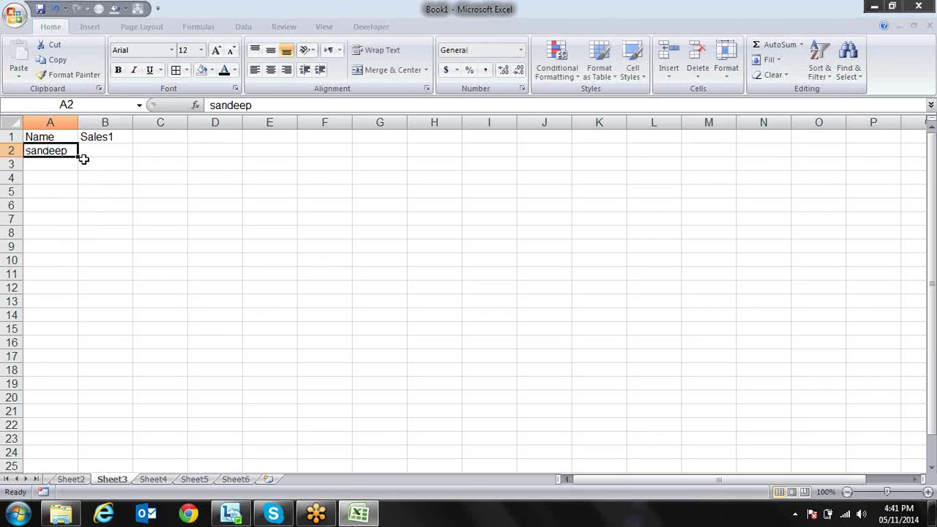
drag(79, 157, 66, 349)
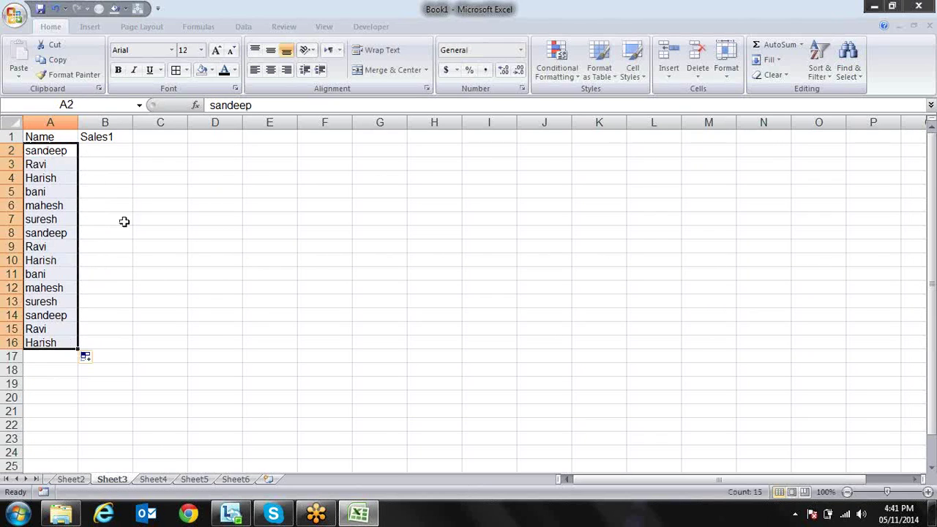
drag(118, 152, 450, 348)
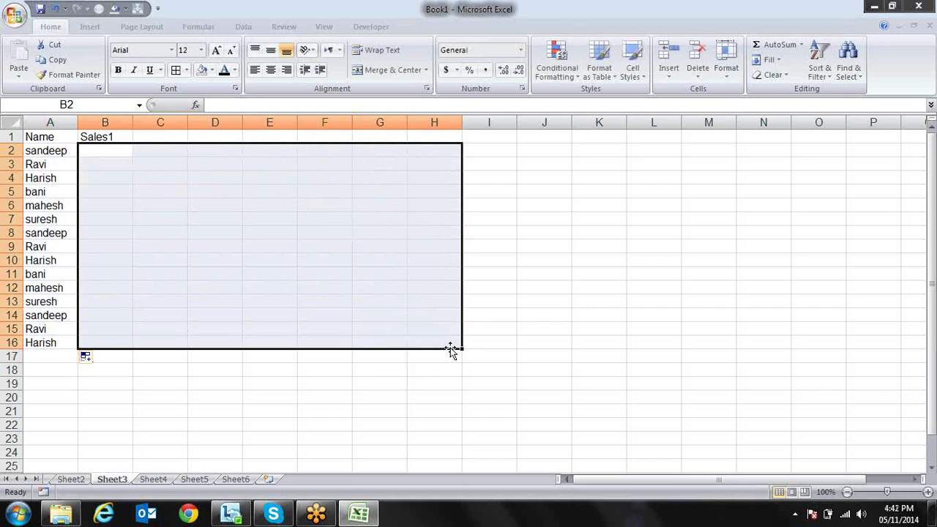
text(=ra)
key(Down)
key(Down)
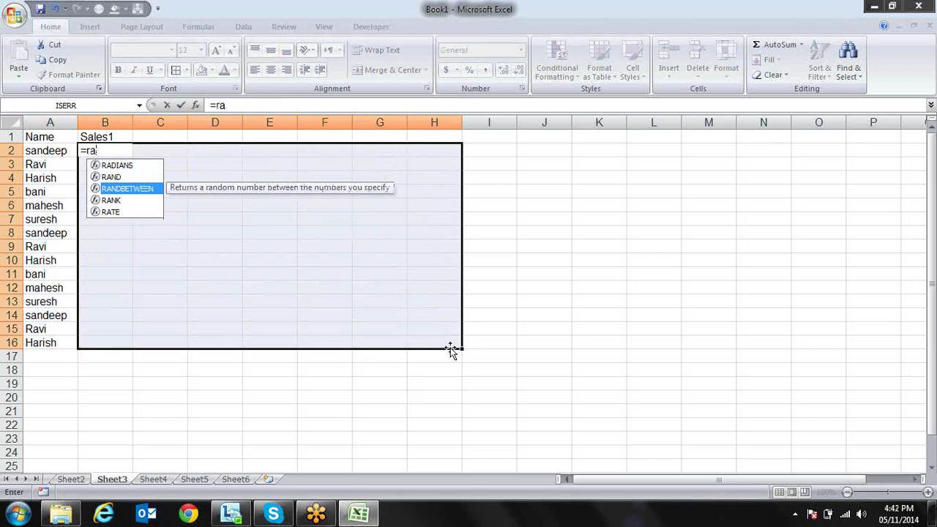
key(Tab)
text(10,90))
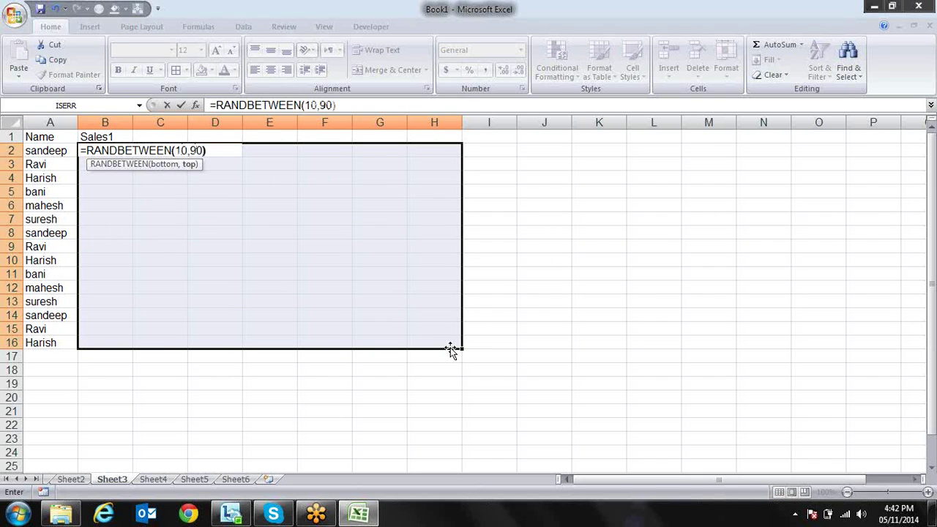
key(ctrl+Return)
key(ctrl+c)
key(alt+e)
key(s)
key(v)
key(Return)
key(Up)
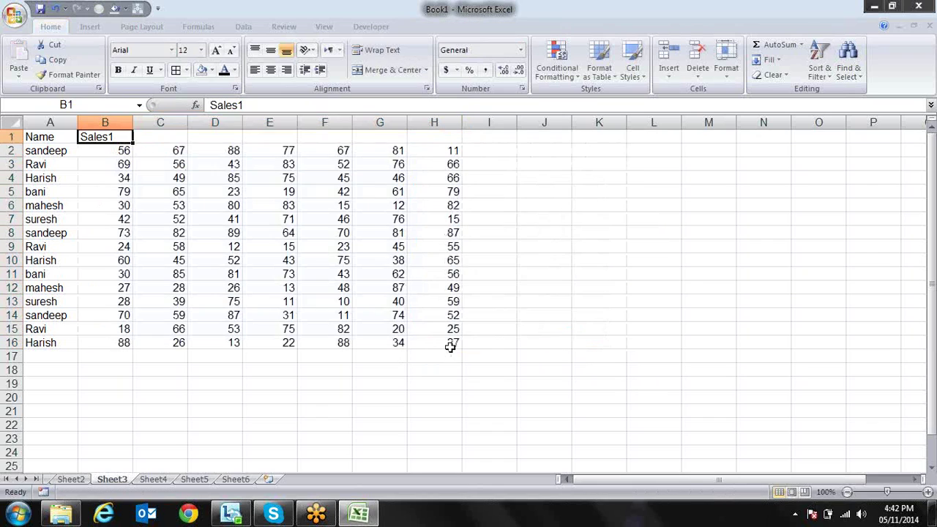
drag(132, 144, 453, 139)
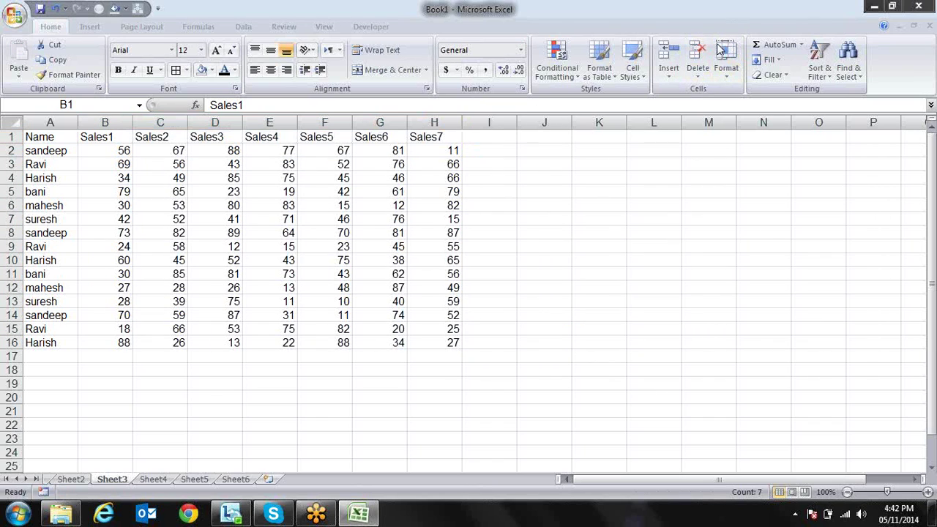
key(Down)
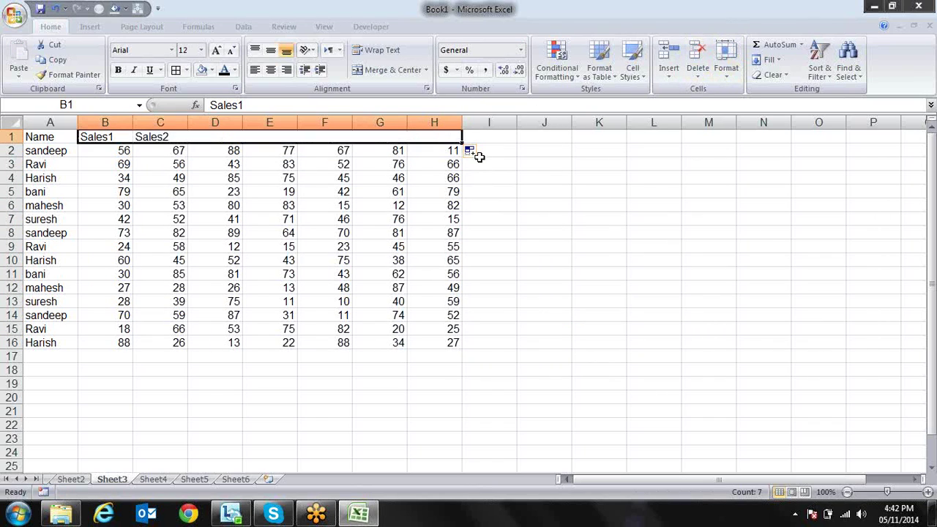
key(ctrl+shift+Right)
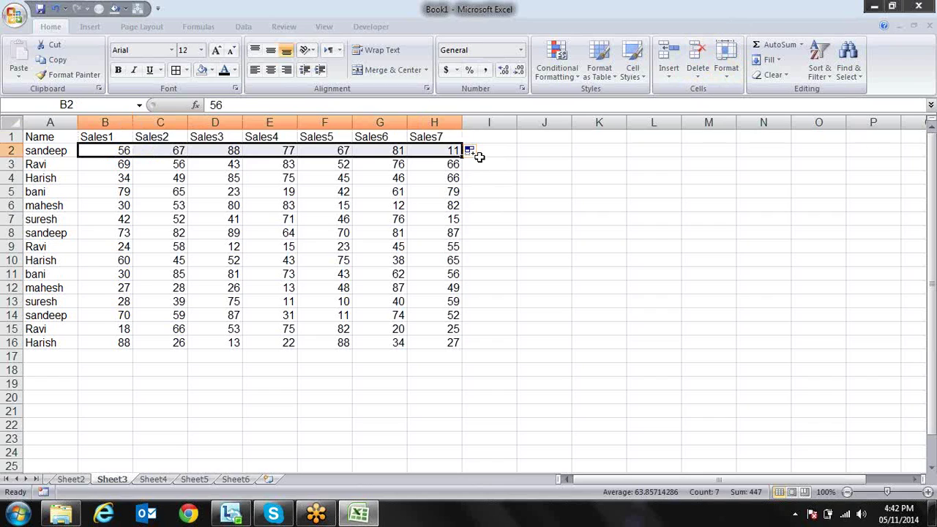
key(Down)
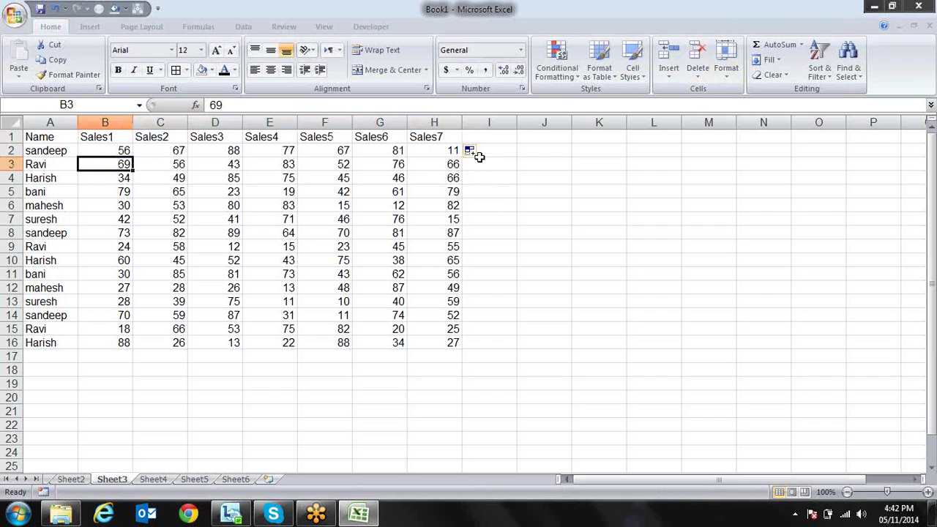
key(ctrl+shift+Right)
key(Down)
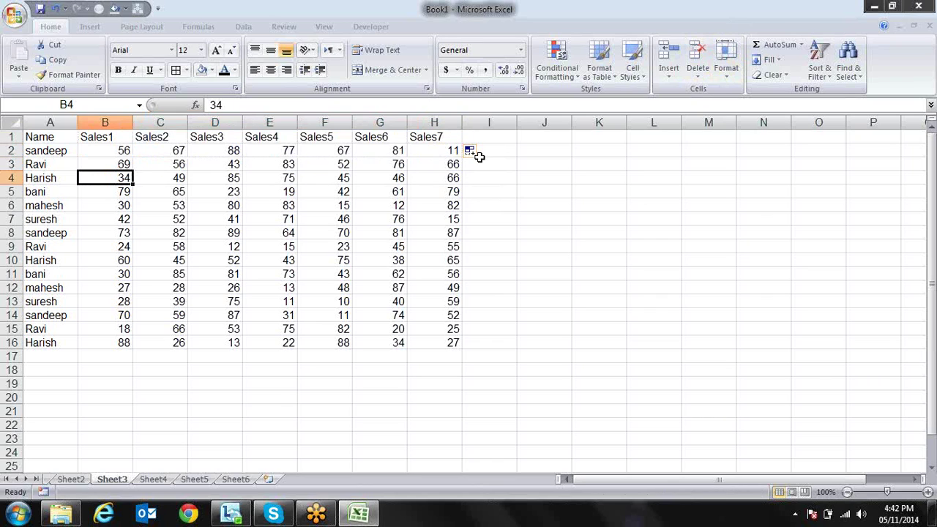
key(ctrl+shift+Right)
key(Down)
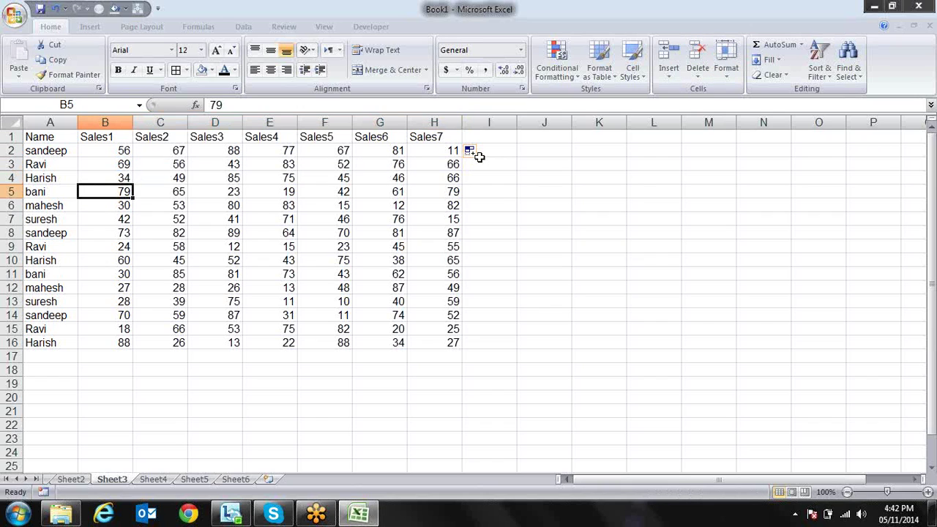
key(ctrl+shift+Right)
key(Down)
key(Down)
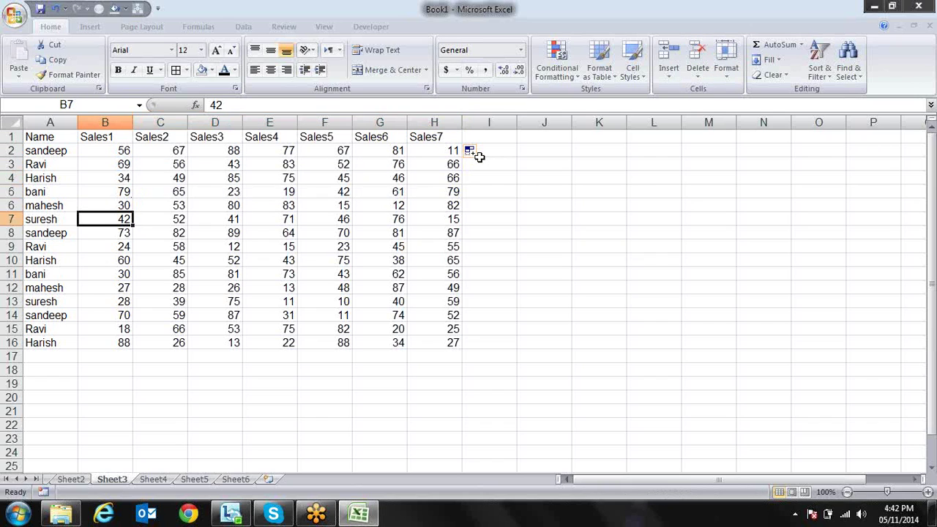
key(ctrl+shift+Right)
key(Down)
key(Down)
key(Right)
key(Left)
key(ctrl+shift+Right)
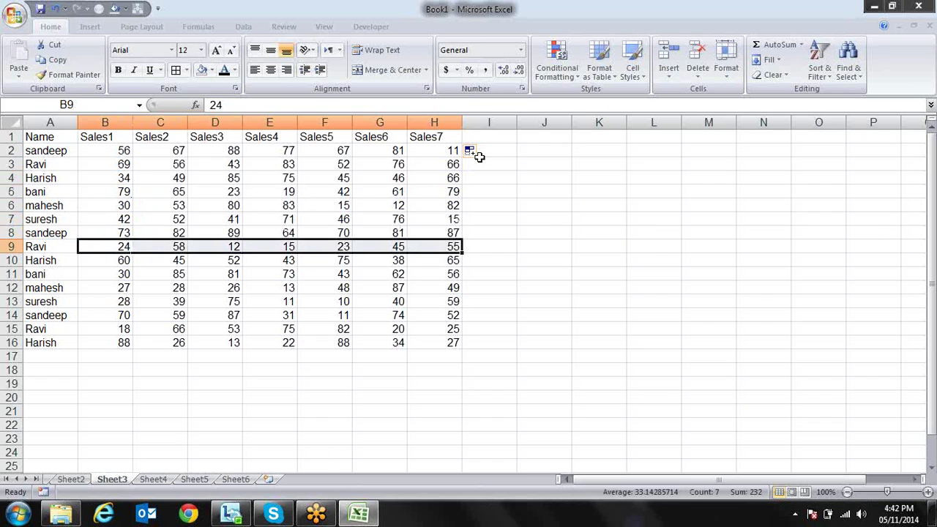
key(Up)
key(Up)
key(Up)
key(ctrl+Up)
key(Right)
key(Right)
key(Right)
key(Right)
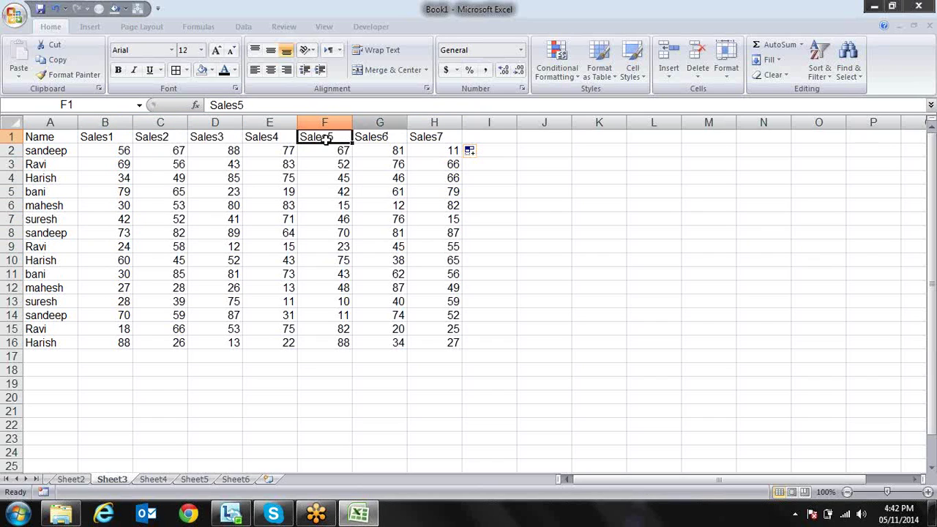
click(108, 150)
drag(108, 151, 449, 152)
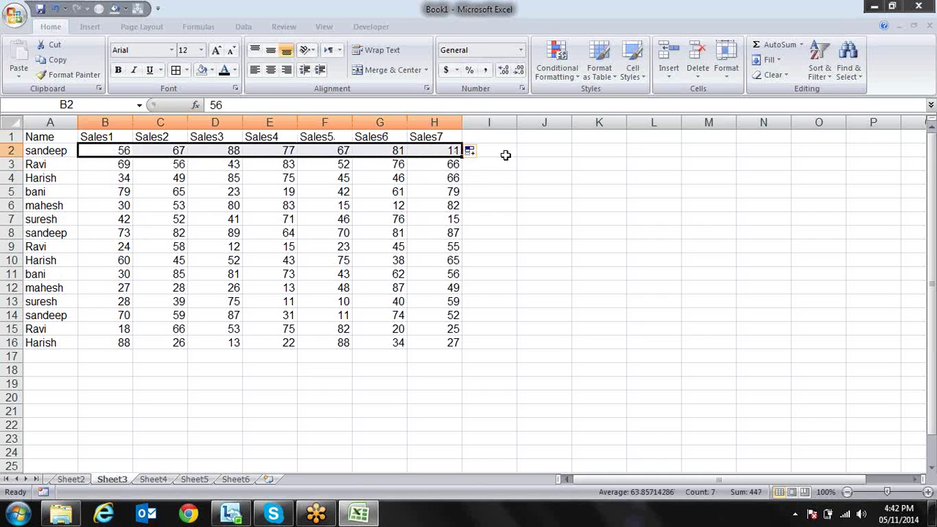
key(Right)
key(Right)
key(Right)
key(Right)
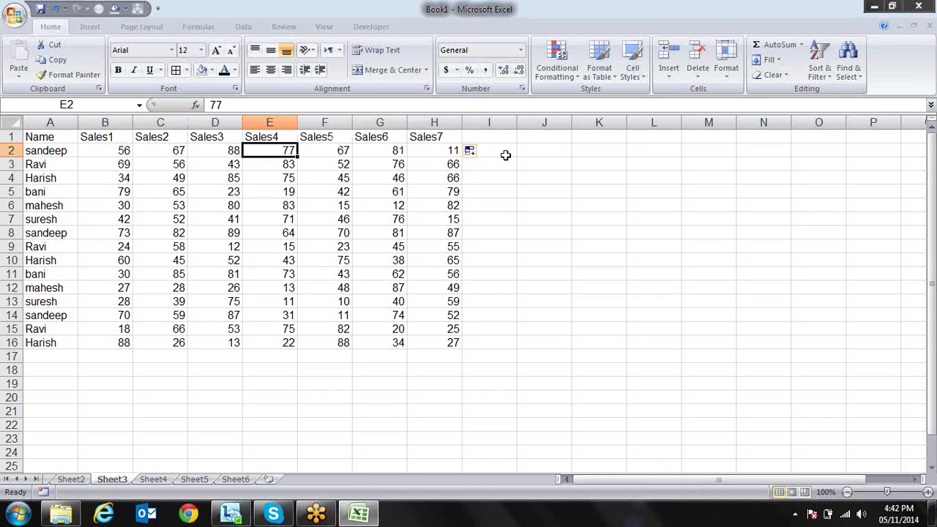
key(Right)
key(Right)
key(Right)
key(Right)
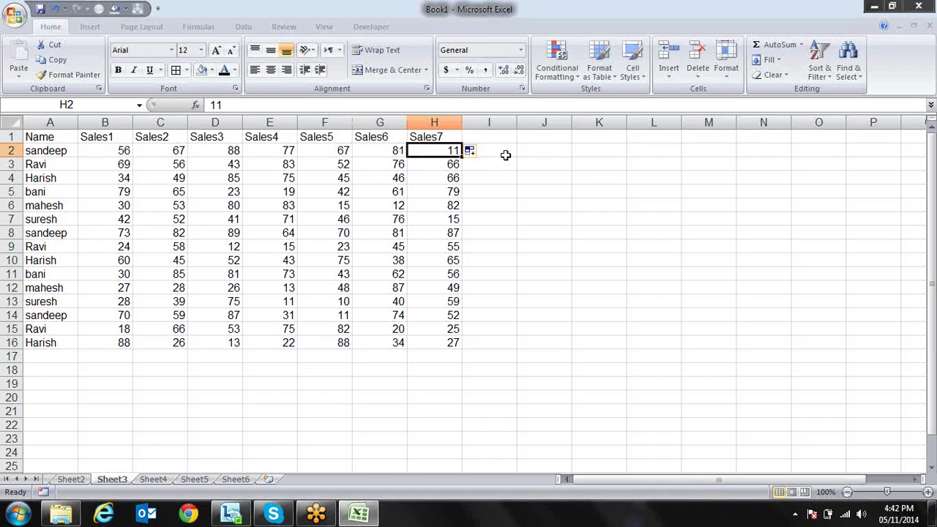
key(Left)
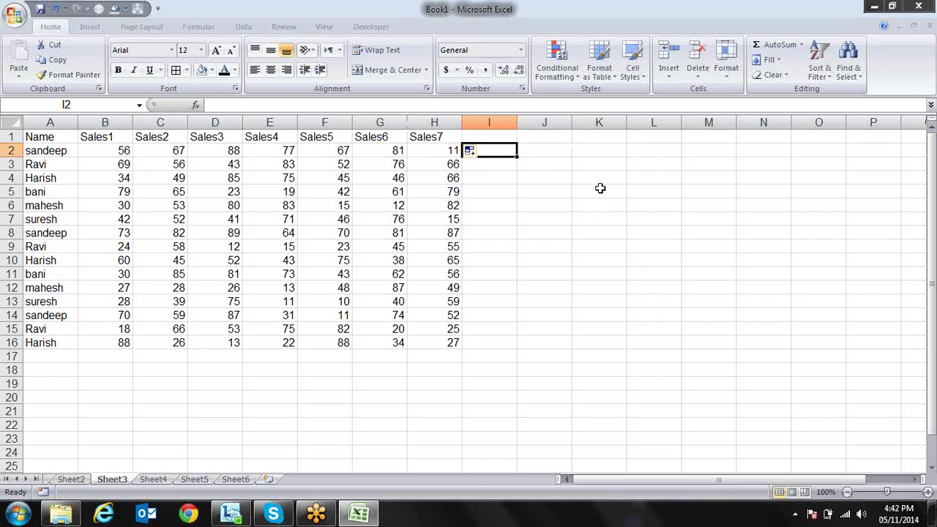
text(=sum)
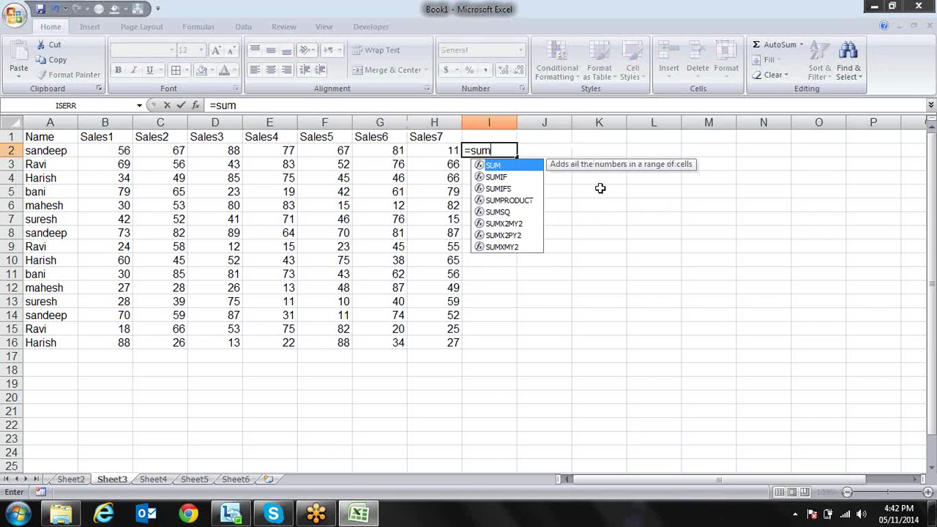
Enter =SUM(B2:H2) in cell I2 to total row 2's sales
key(Tab)
key(Left)
key(shift+Left)
key(shift+Left)
key(shift+Left)
key(shift+Left)
key(shift+Left)
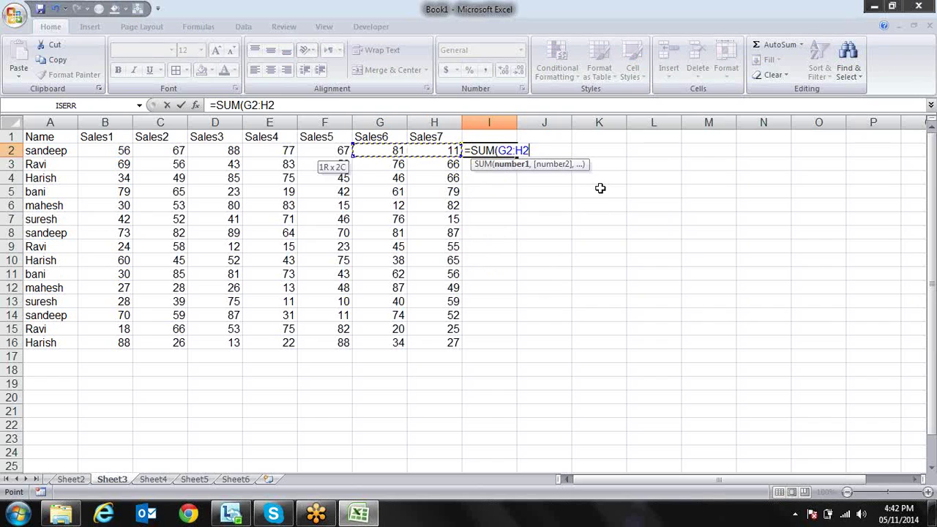
key(shift+Left)
text())
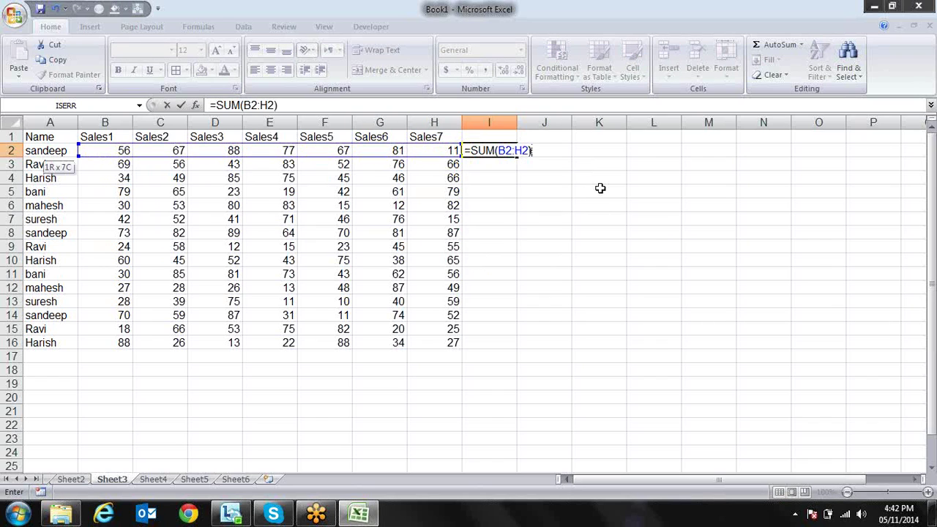
key(Return)
key(Up)
Extend I2's formula to =SUM(B2:H2)>400 so it returns TRUE
key(F2)
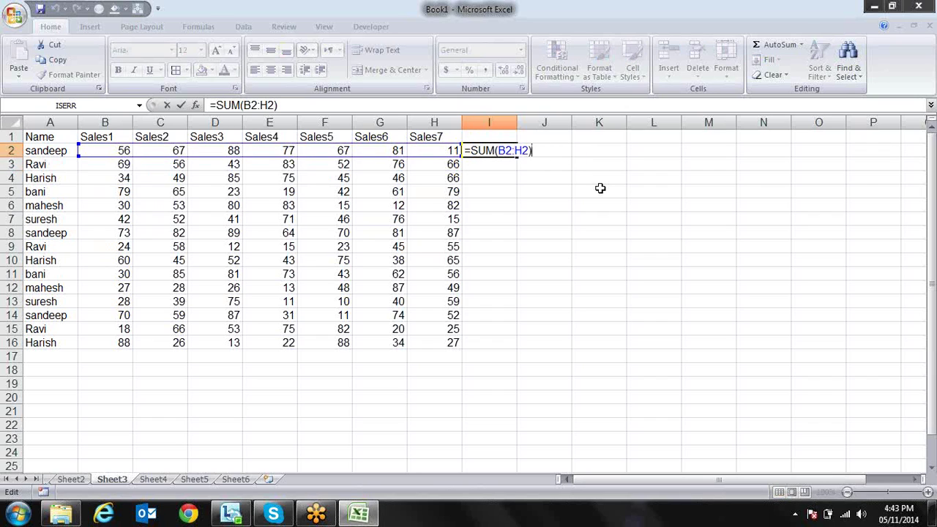
text(>400)
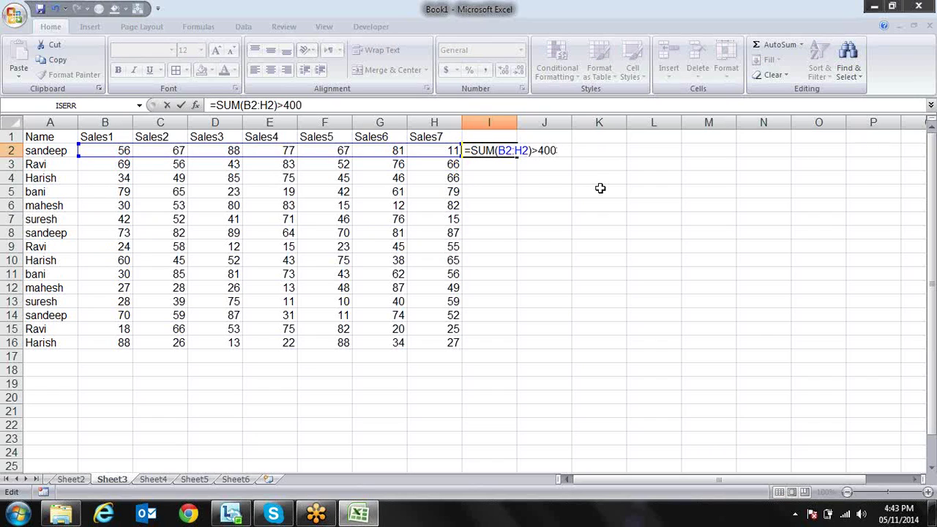
key(Return)
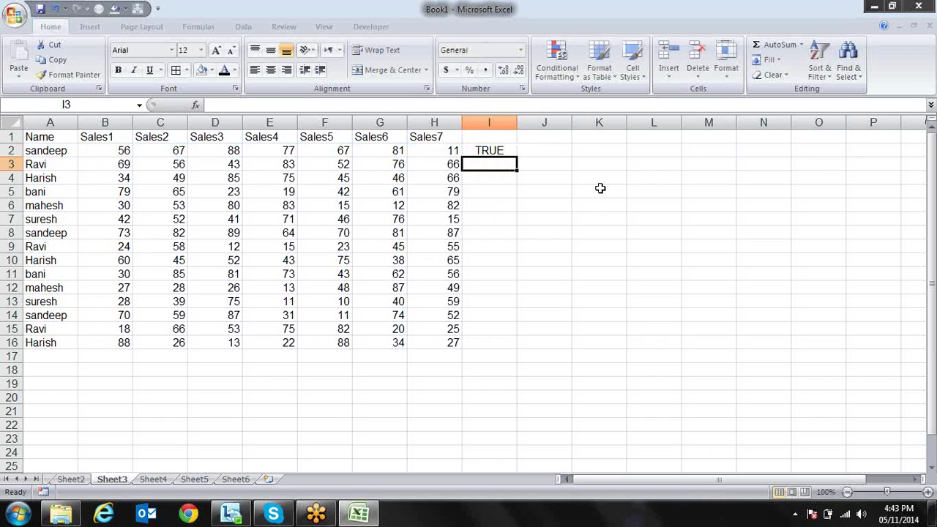
key(Up)
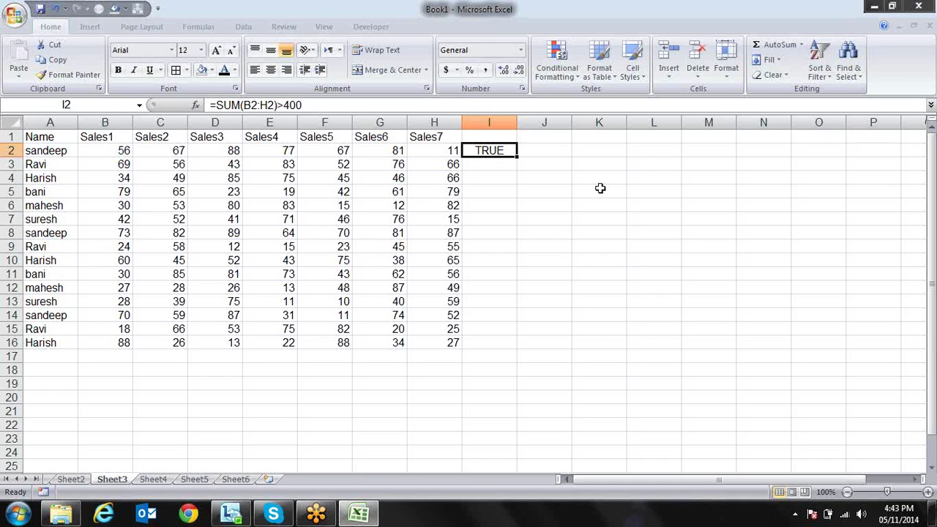
key(F2)
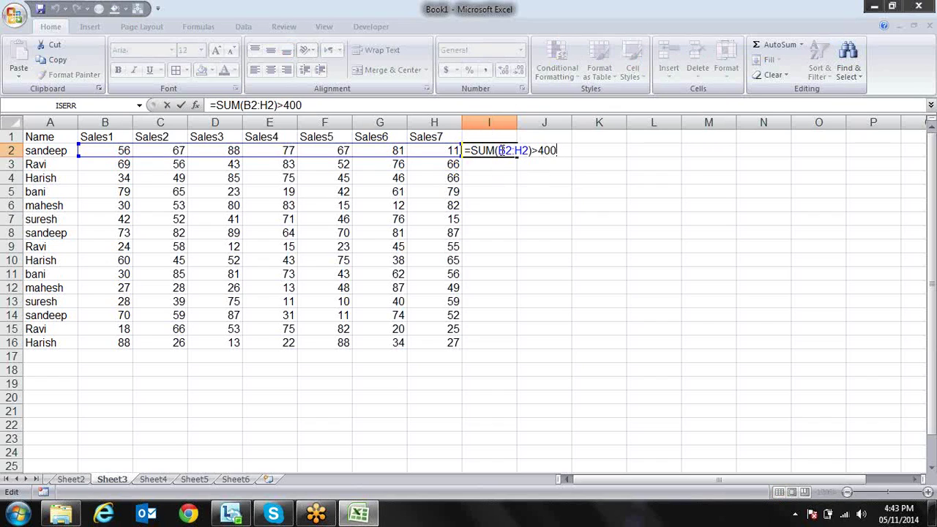
key(ctrl+Return)
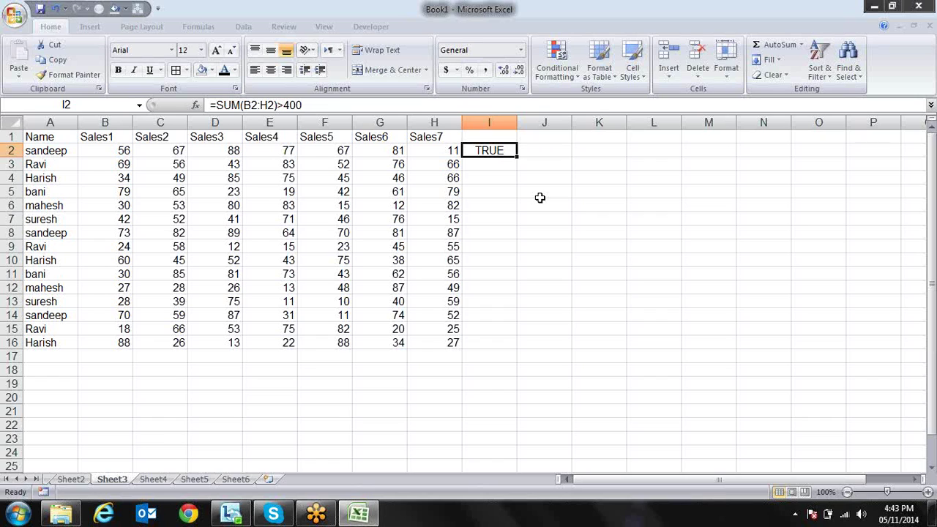
key(Right)
Abandon a trial IF formula in J2 and recheck I2's TRUE test formula
text(=)
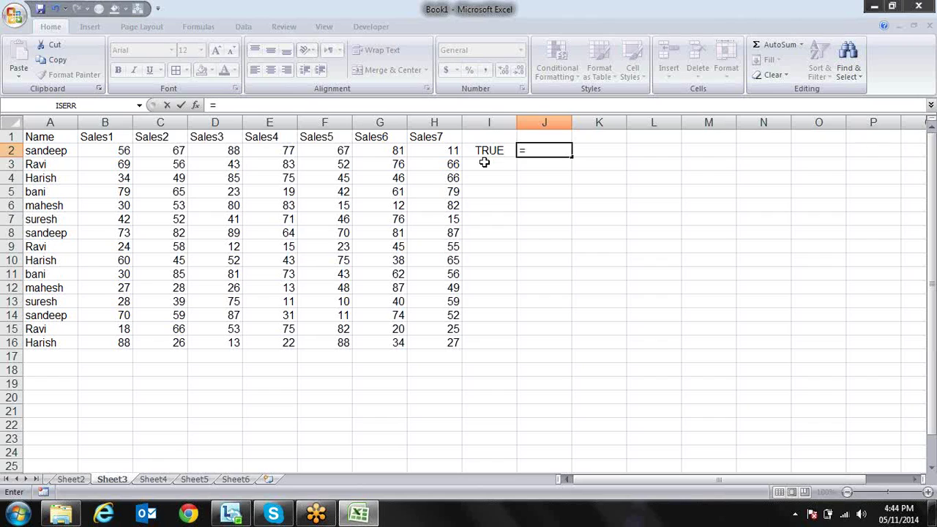
text(if()
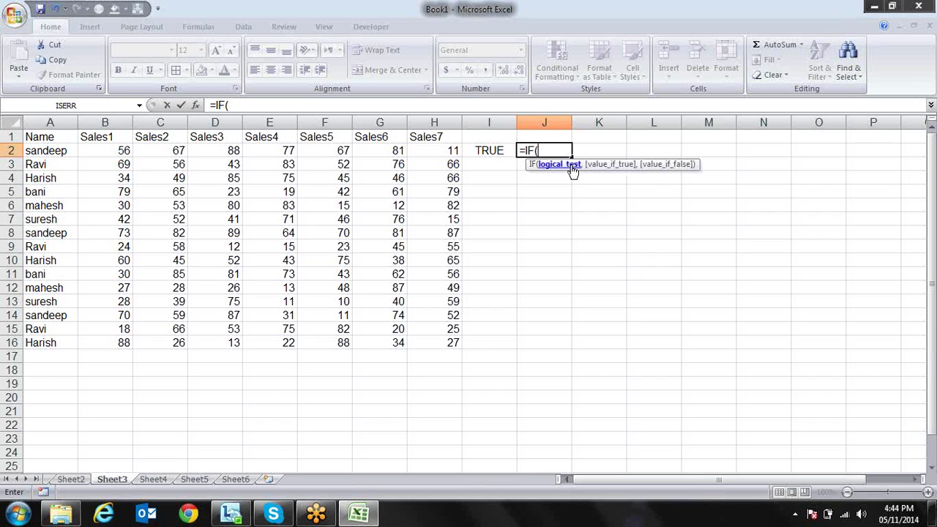
key(Escape)
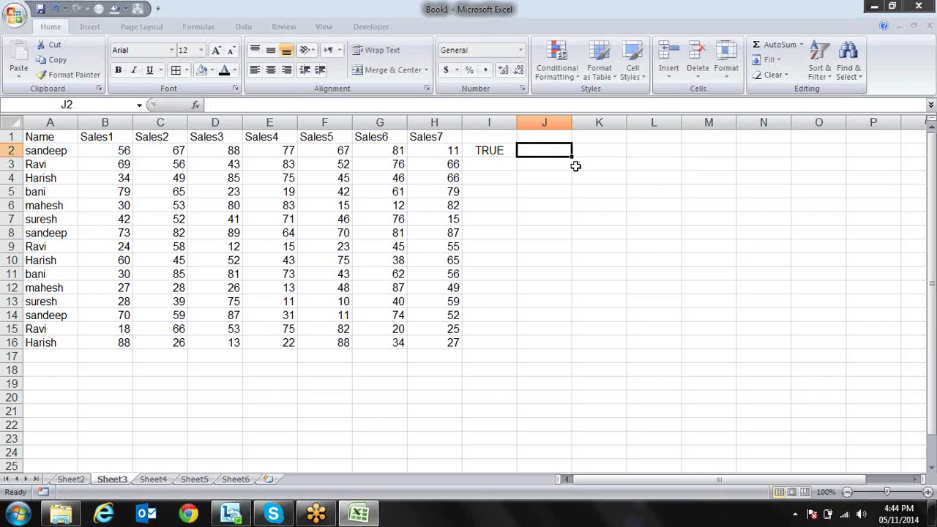
click(496, 149)
key(F2)
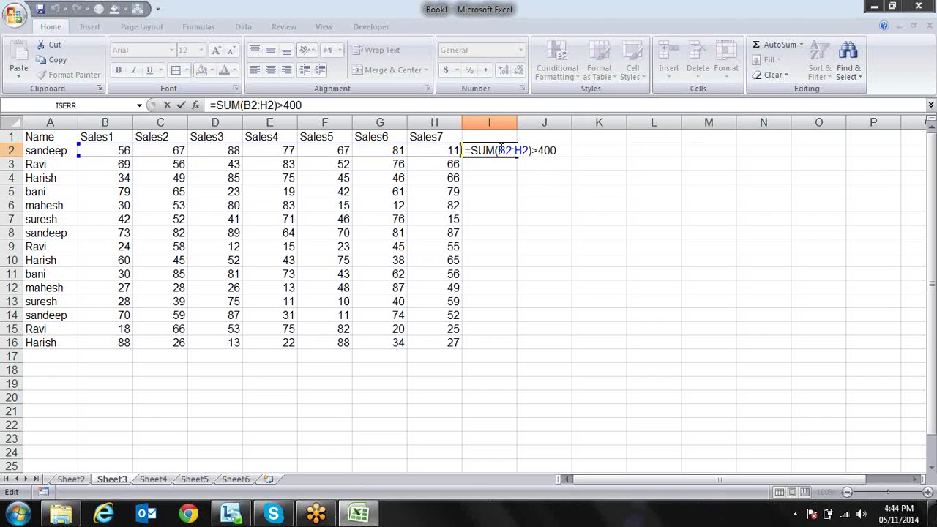
key(ctrl+Return)
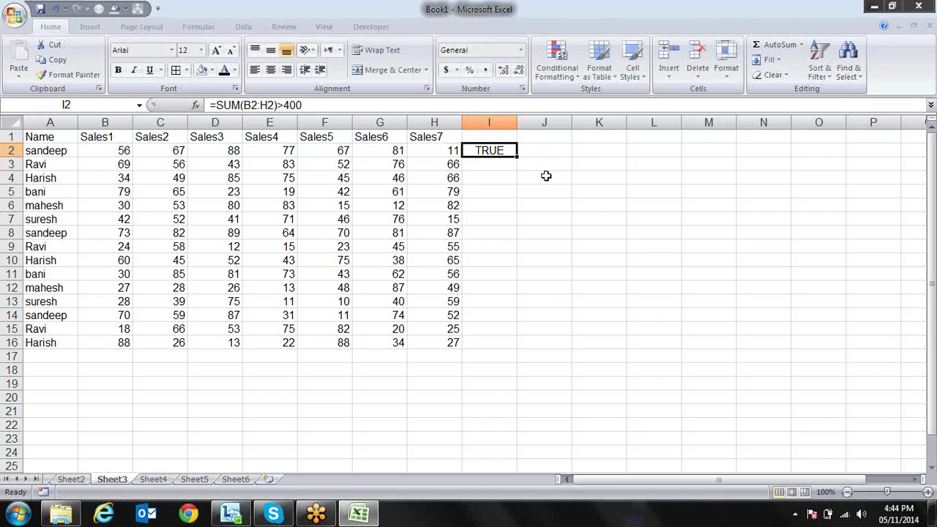
Copy the test into J2, inspect its shifted =SUM(C2:I2)>400 range, then delete it
drag(517, 157, 583, 151)
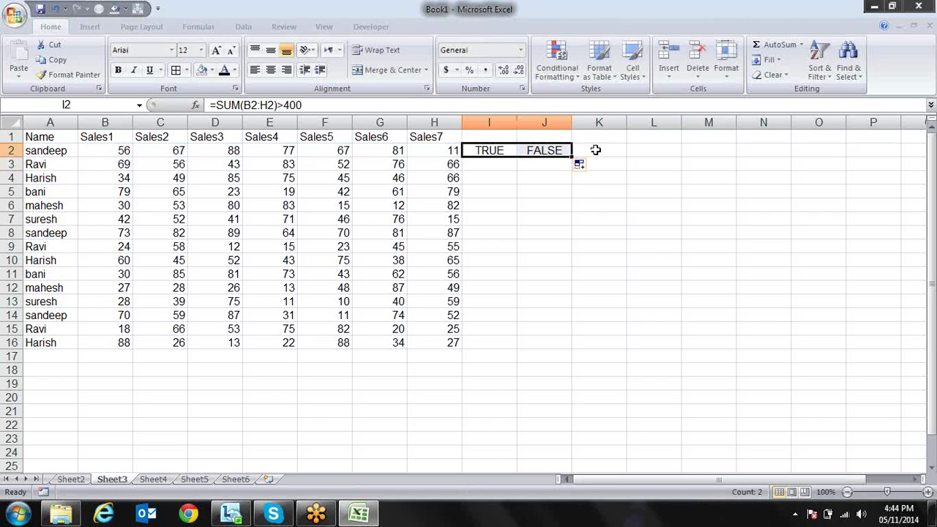
click(559, 153)
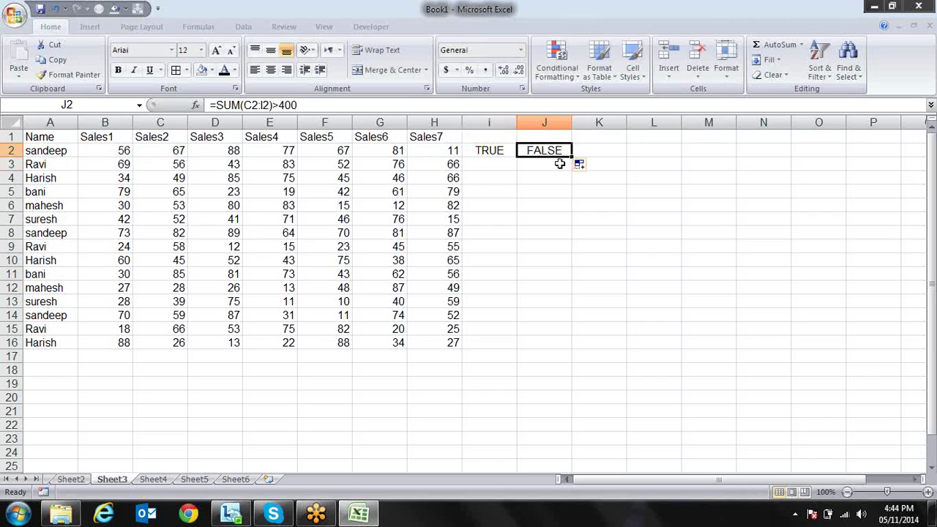
key(F2)
drag(152, 158, 144, 161)
key(ctrl+Return)
key(Delete)
key(Left)
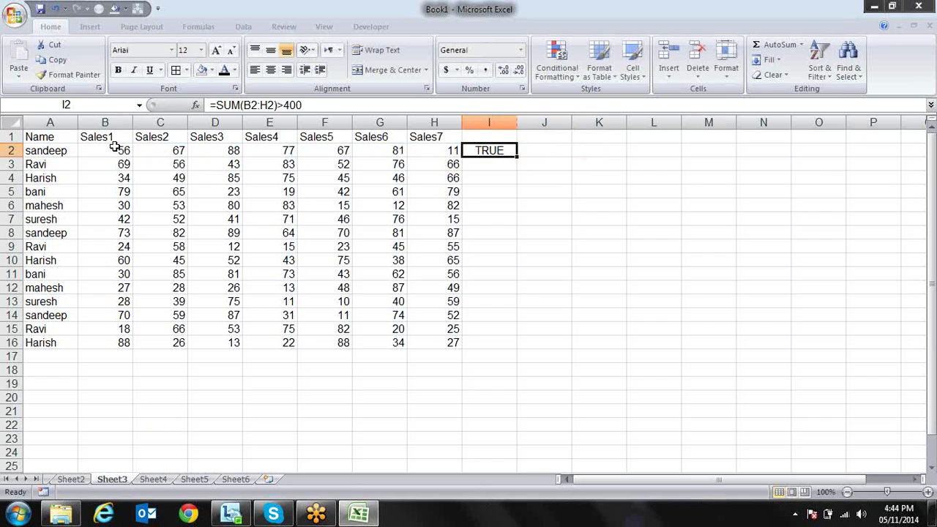
double_click(109, 148)
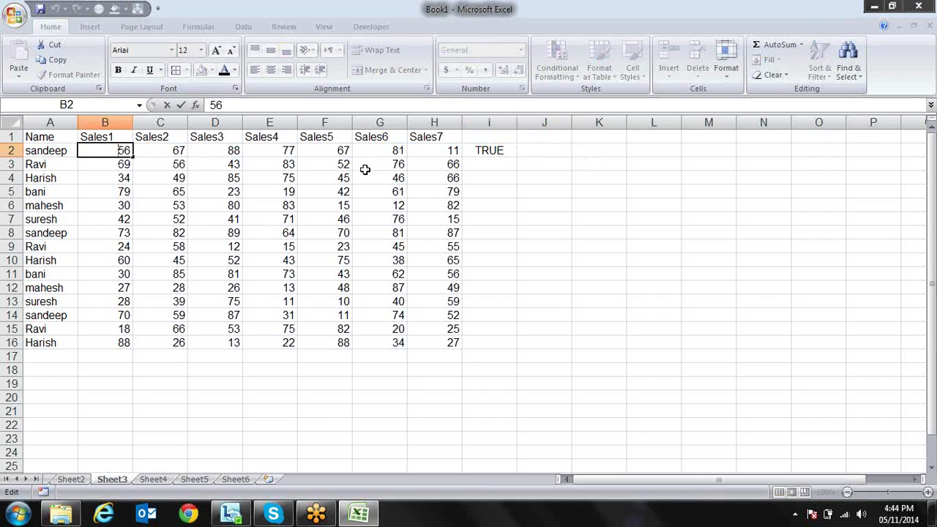
Lock the column references in I2 so the test reads =SUM($B2:$H2)>400
click(489, 151)
key(F2)
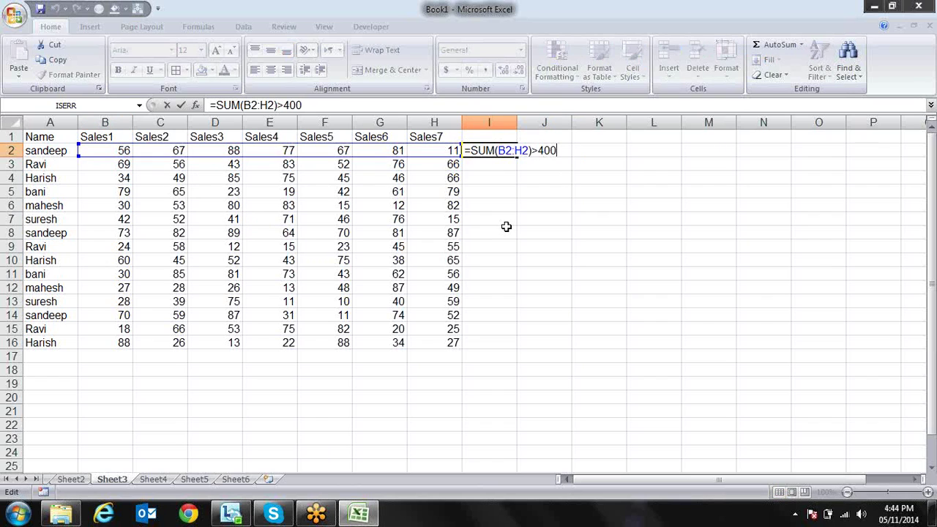
click(500, 150)
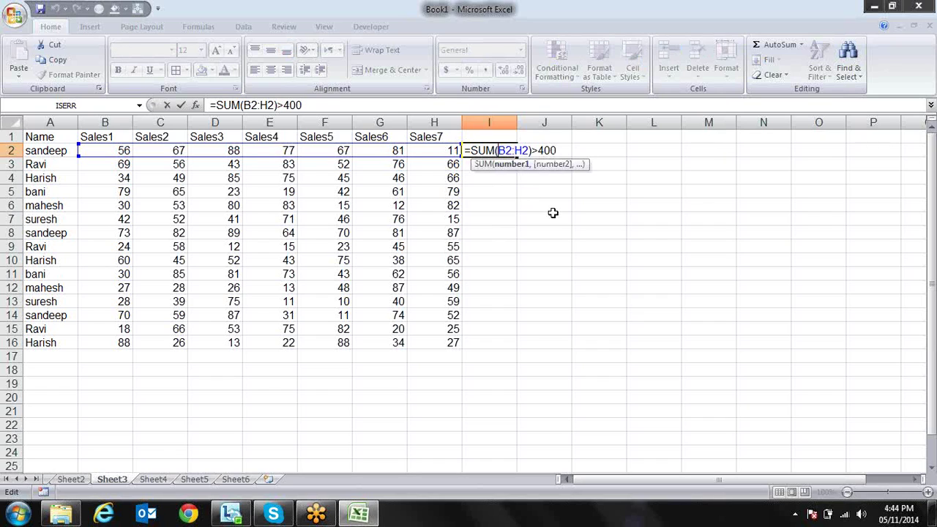
key(F4)
key(F4)
key(F4)
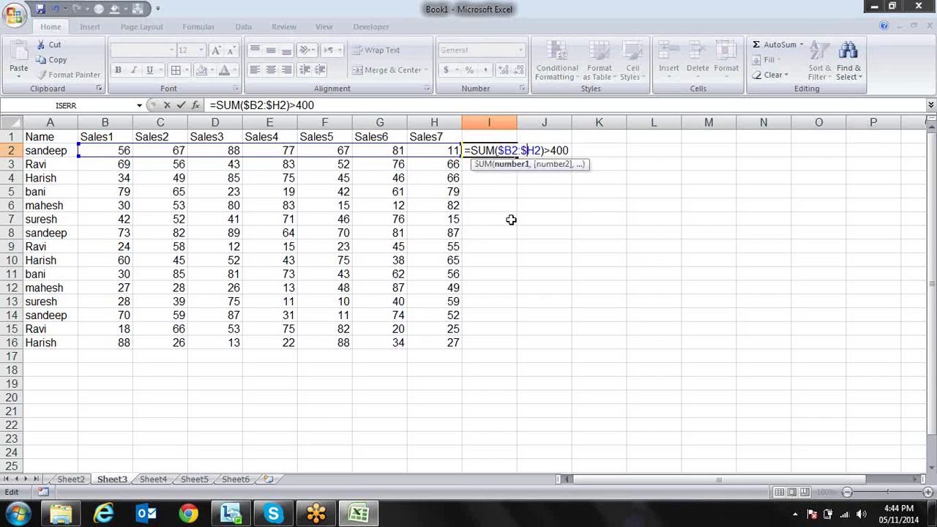
key(Return)
key(Up)
Copy I2's formula text to the clipboard and select cell B2
key(F2)
key(shift+Left)
key(shift+Left)
key(shift+Left)
key(shift+Left)
key(shift+Left)
key(shift+Left)
key(shift+Left)
key(shift+Left)
key(shift+Left)
key(shift+Left)
key(shift+Left)
key(shift+Left)
key(shift+Left)
key(shift+Left)
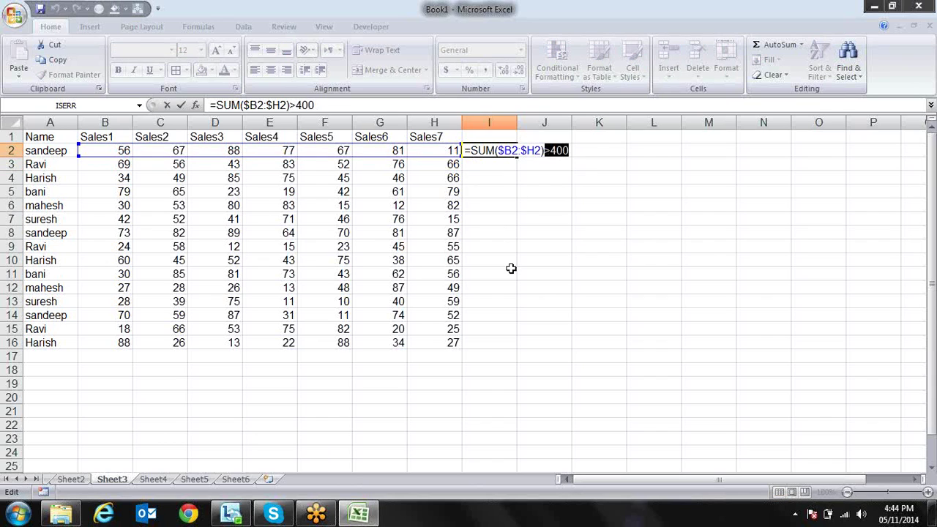
key(shift+Left)
key(shift+Left)
key(shift+Left)
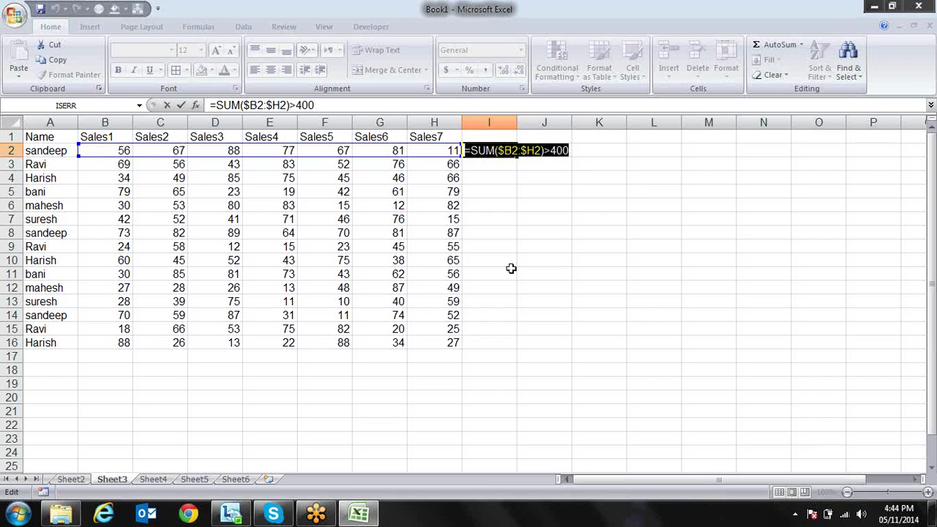
key(ctrl+c)
key(Escape)
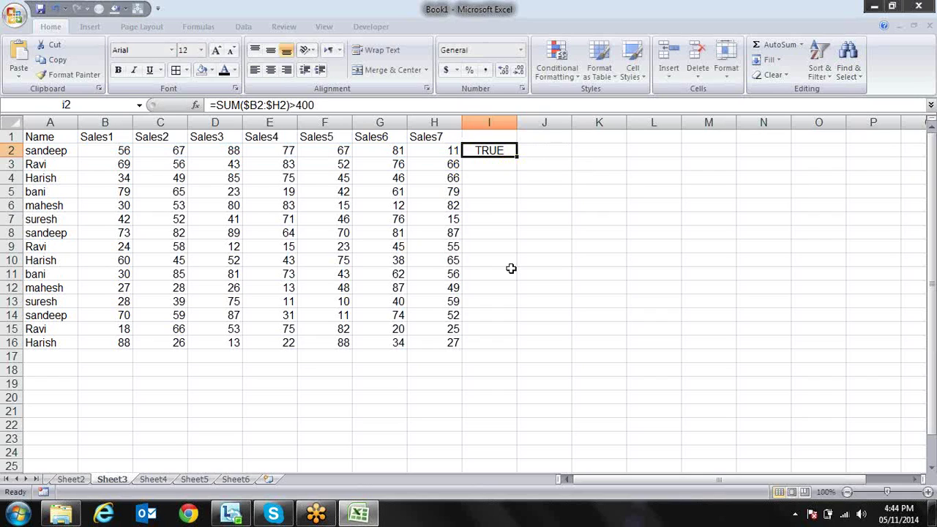
click(116, 151)
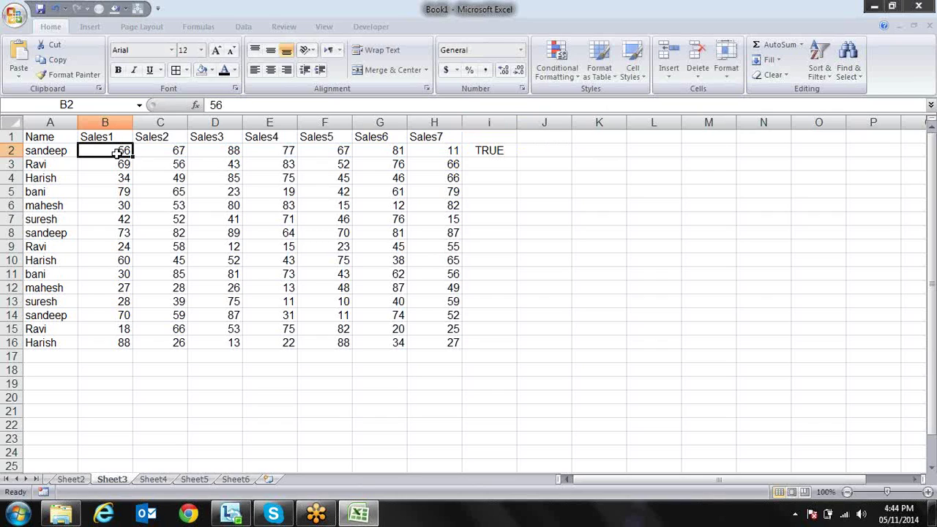
Add a formula rule =SUM($B2:$H2)>400 with yellow fill to cell B2
click(578, 79)
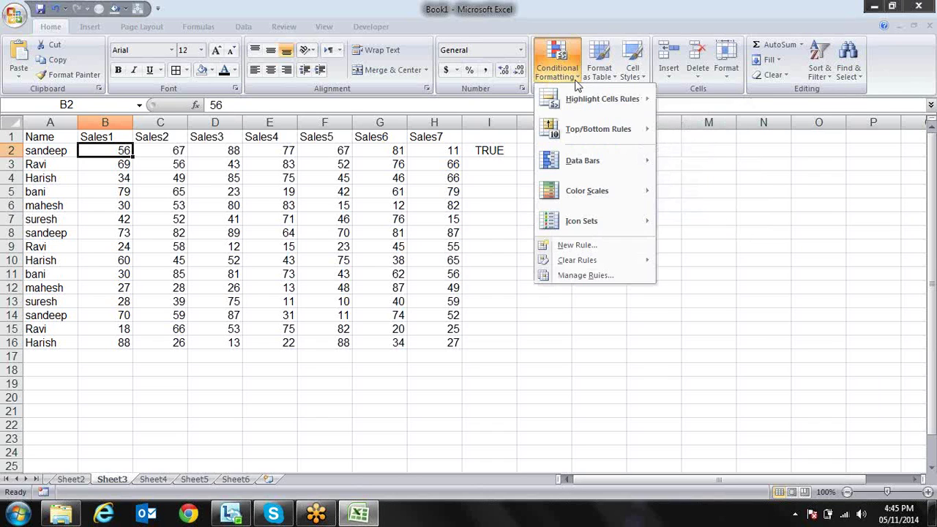
click(584, 249)
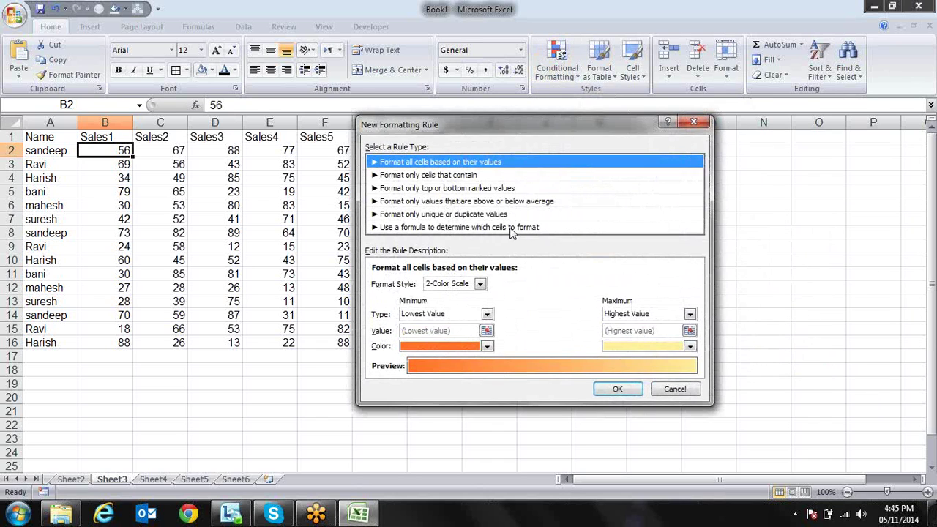
click(512, 229)
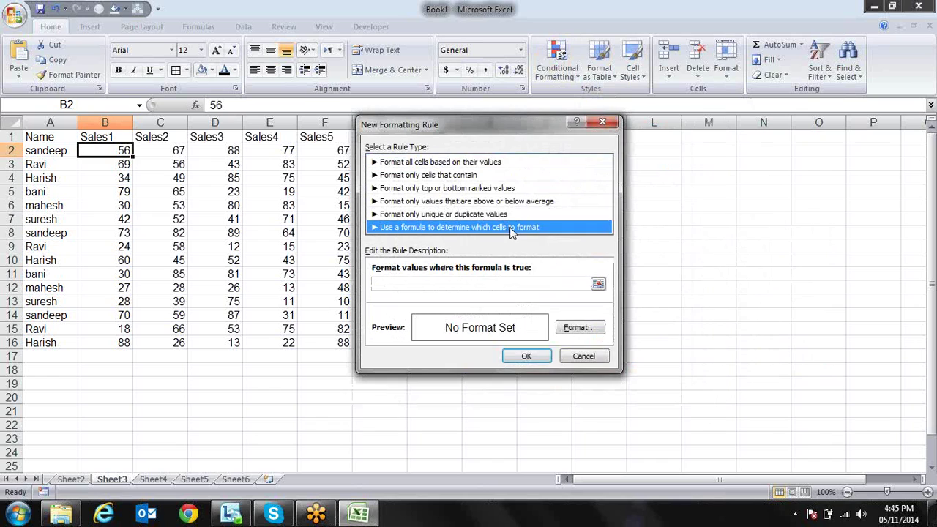
click(531, 285)
key(ctrl+v)
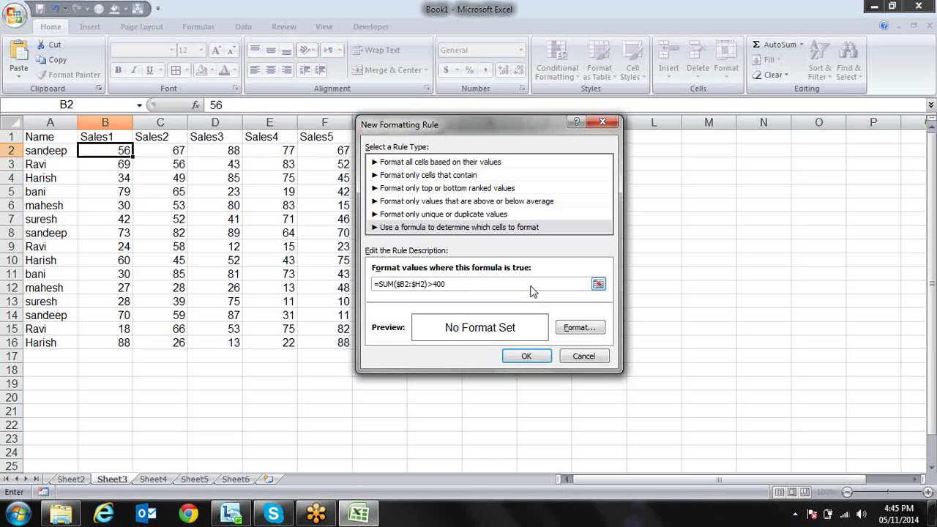
click(579, 327)
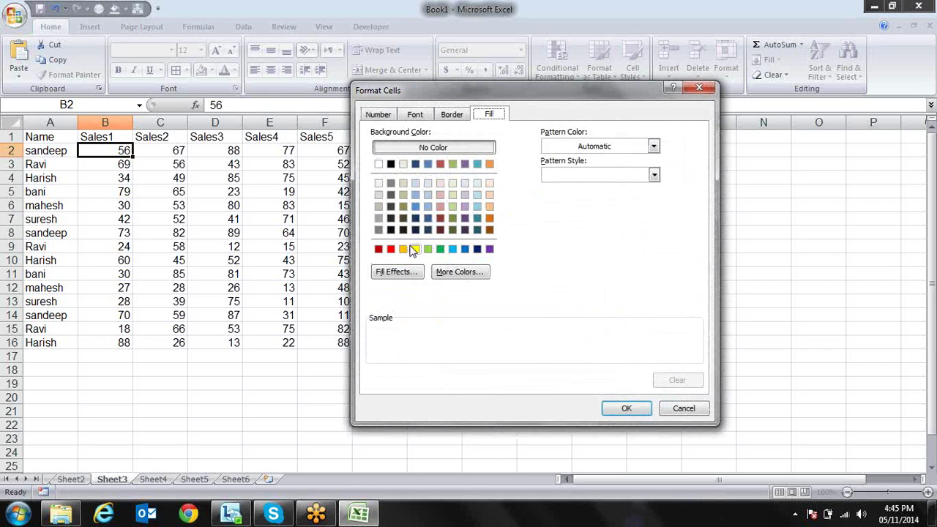
click(415, 249)
click(626, 408)
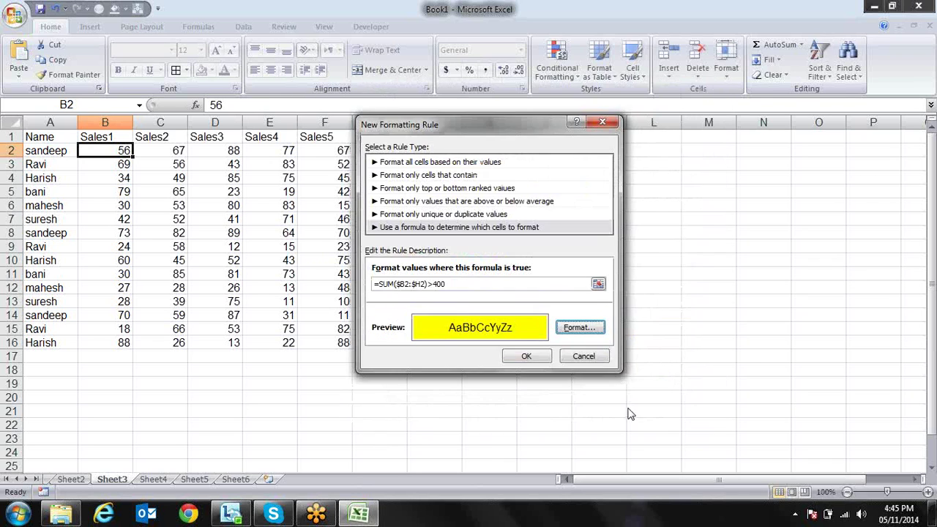
click(528, 356)
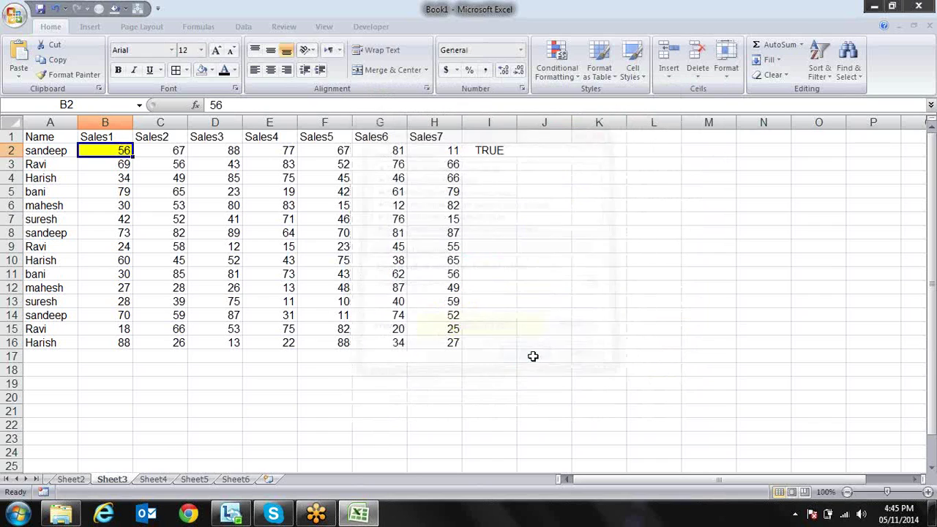
click(69, 74)
Paint B2's conditional formatting across A2:H16 and check the highlighted rows
click(74, 151)
mouse_move(79, 152)
mouse_down()
mouse_move(193, 195)
mouse_move(385, 291)
mouse_move(441, 339)
mouse_up()
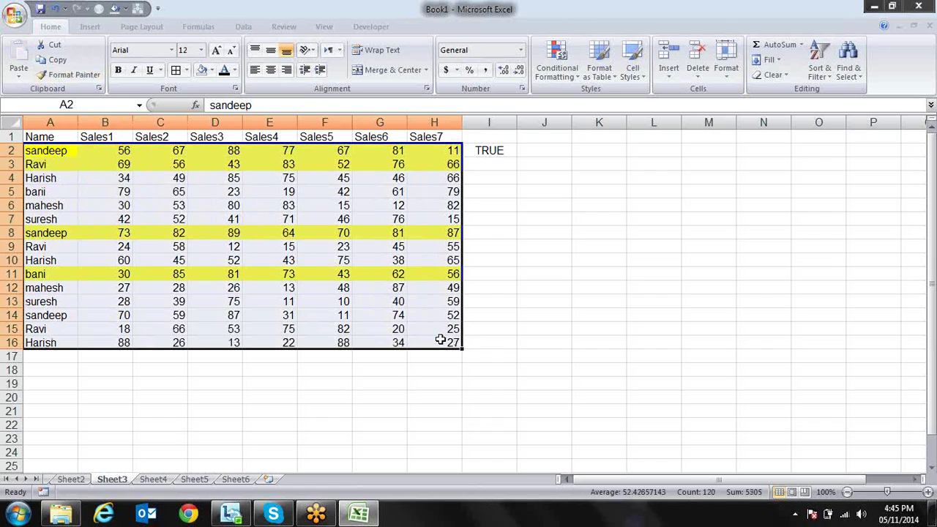
key(Up)
key(Down)
key(Right)
key(Right)
key(Down)
key(Down)
key(Up)
key(Up)
key(Right)
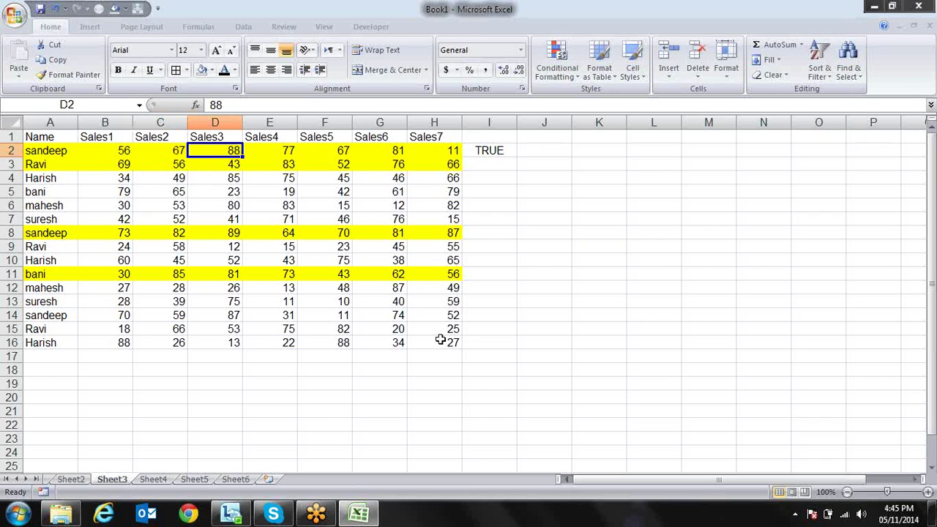
Replace I2's test with an AutoSum row total and fill totals down to I16
key(Right)
key(Right)
key(Right)
key(Right)
key(Right)
key(Delete)
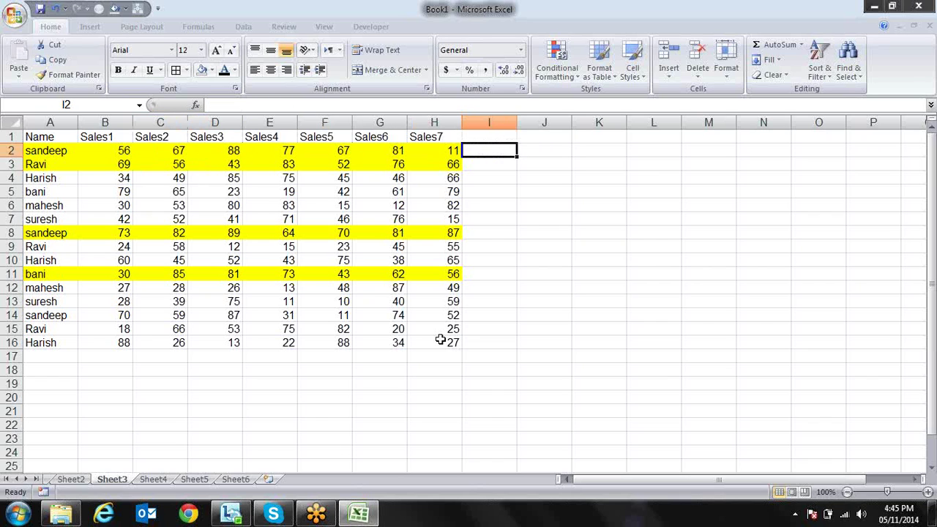
key(alt+equal)
key(Return)
key(Up)
drag(516, 156, 509, 343)
click(565, 261)
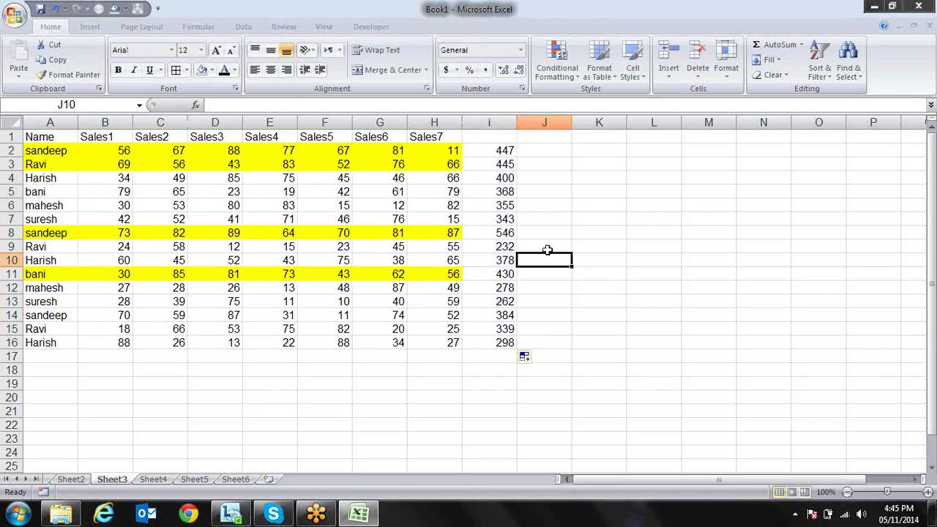
Delete the I2:I16 row totals and switch to Sheet2
key(Left)
key(Up)
key(Up)
key(Up)
key(Up)
key(Up)
key(Up)
key(Up)
key(Up)
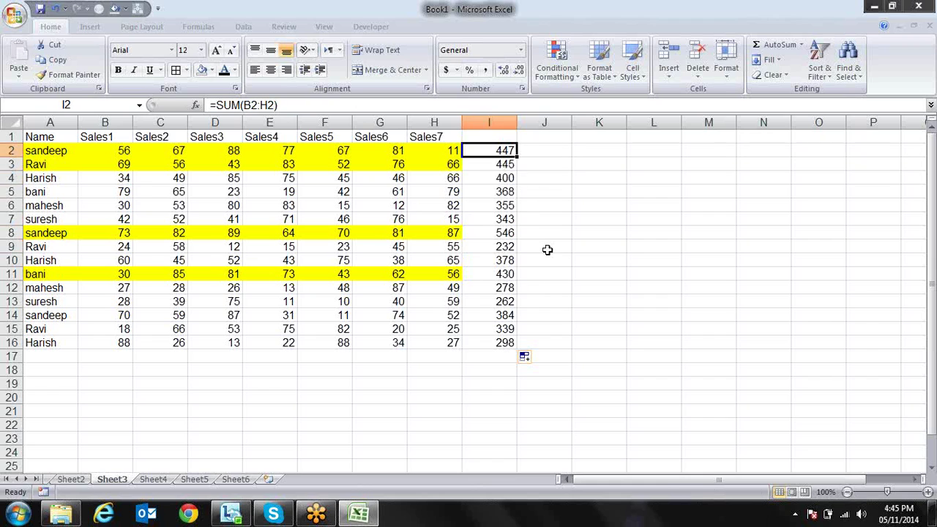
key(ctrl+shift+Down)
key(Delete)
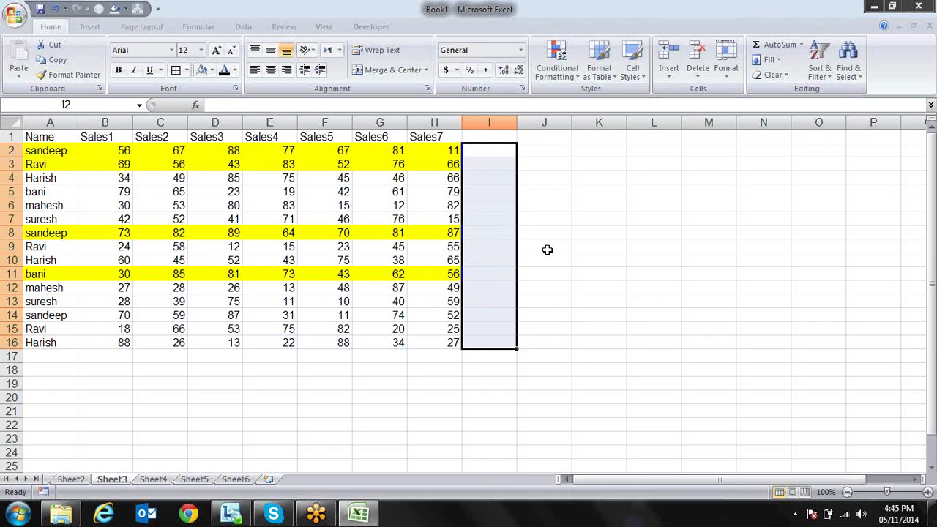
key(Right)
key(Left)
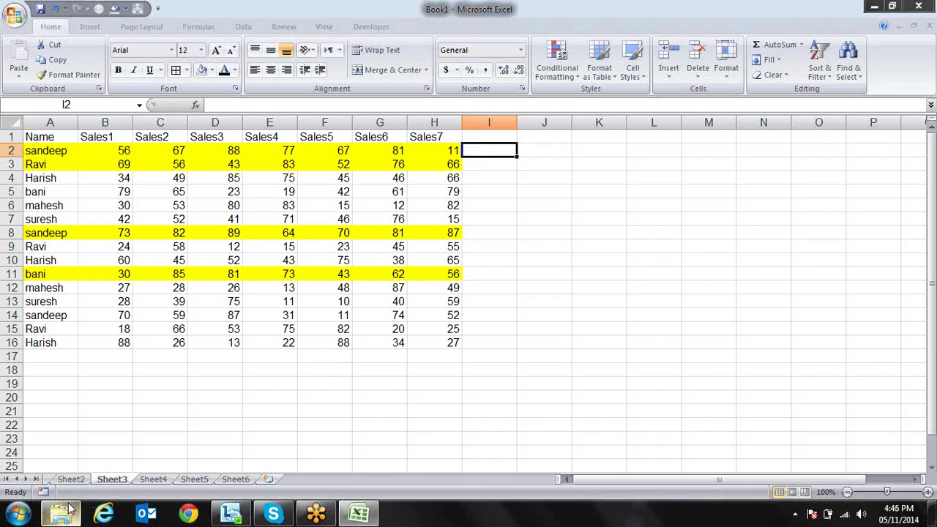
click(71, 479)
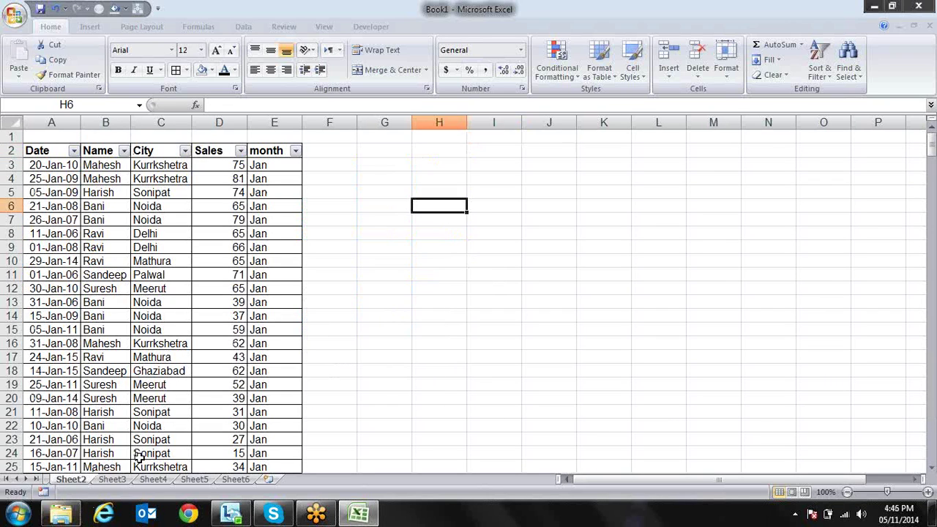